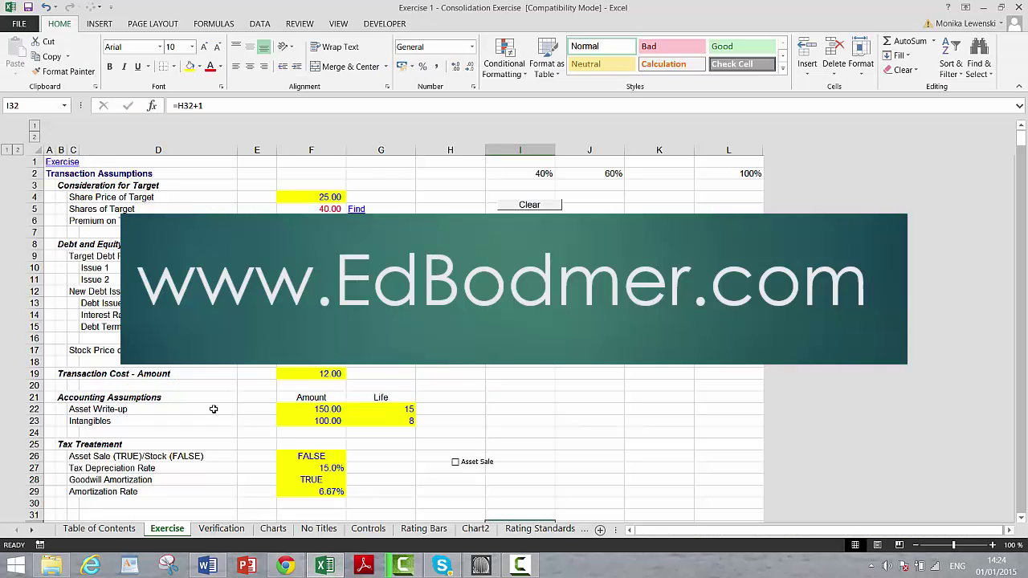
Switch to File Explorer and go through Chapter 1. Models and Analysis and 3. M&A Templates and Exercises to the Exercises - M&A Integrated Consolidation folder.
left_click(55, 567)
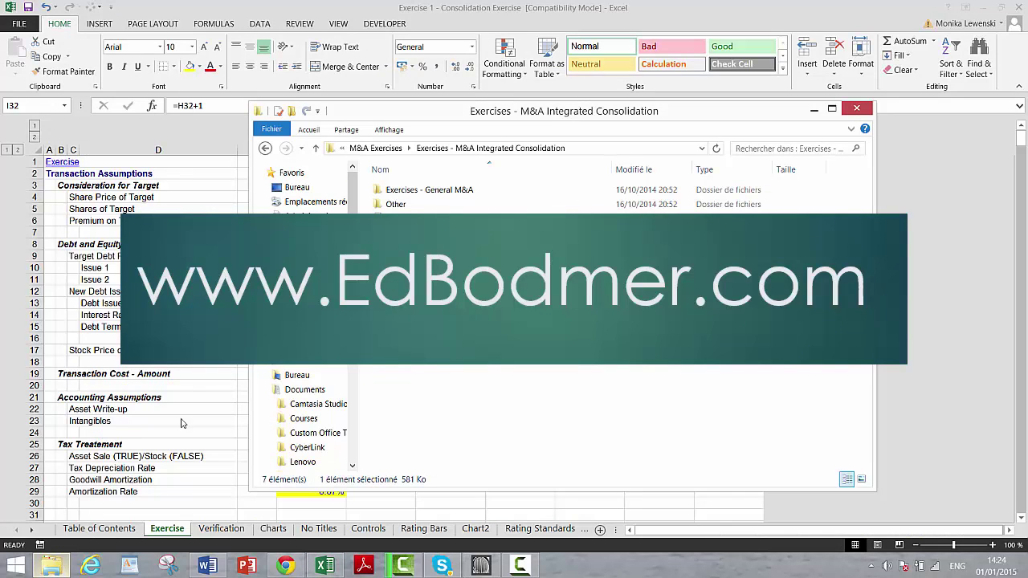
left_click(391, 150)
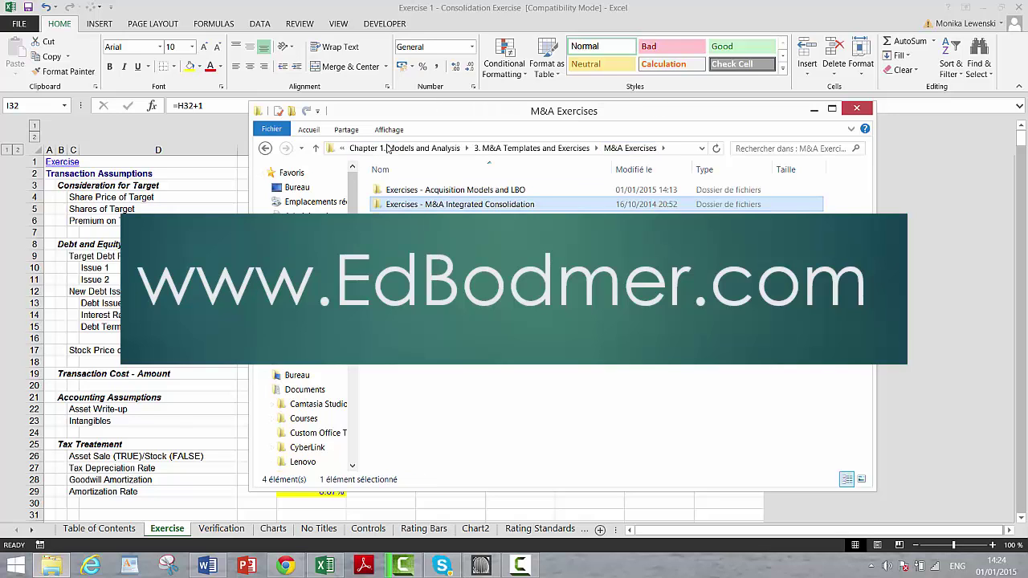
left_click(387, 150)
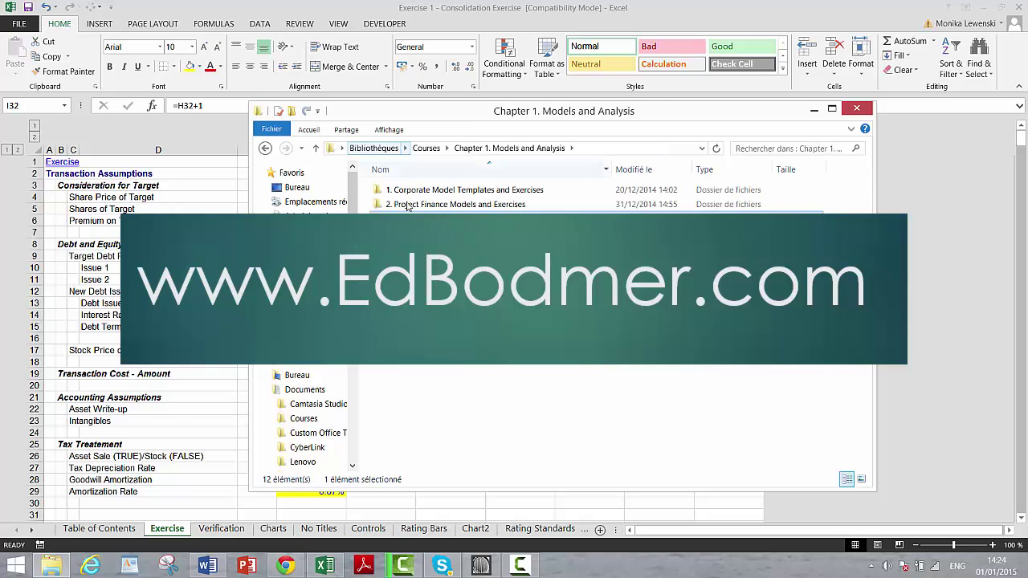
double_click(412, 218)
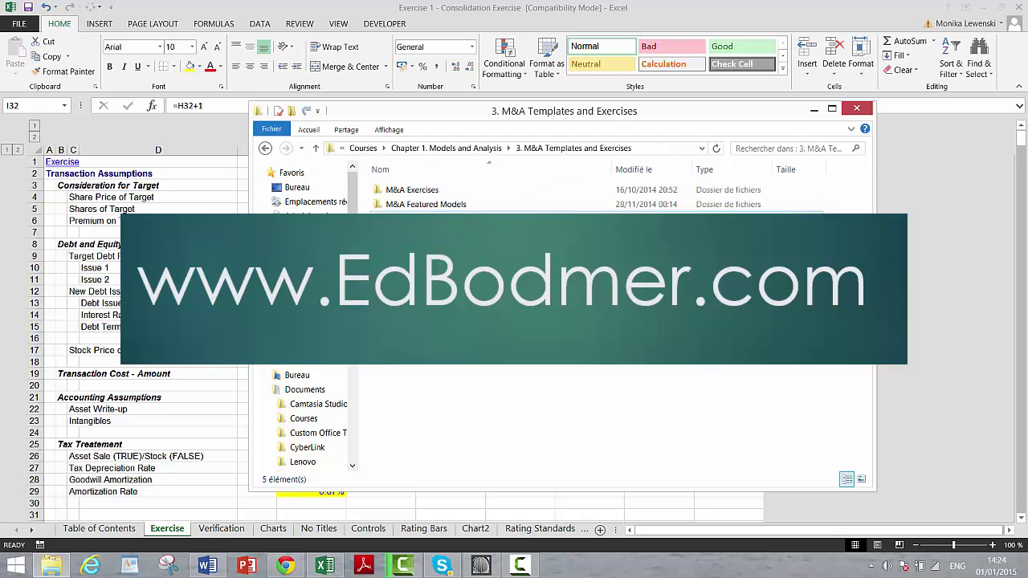
double_click(412, 190)
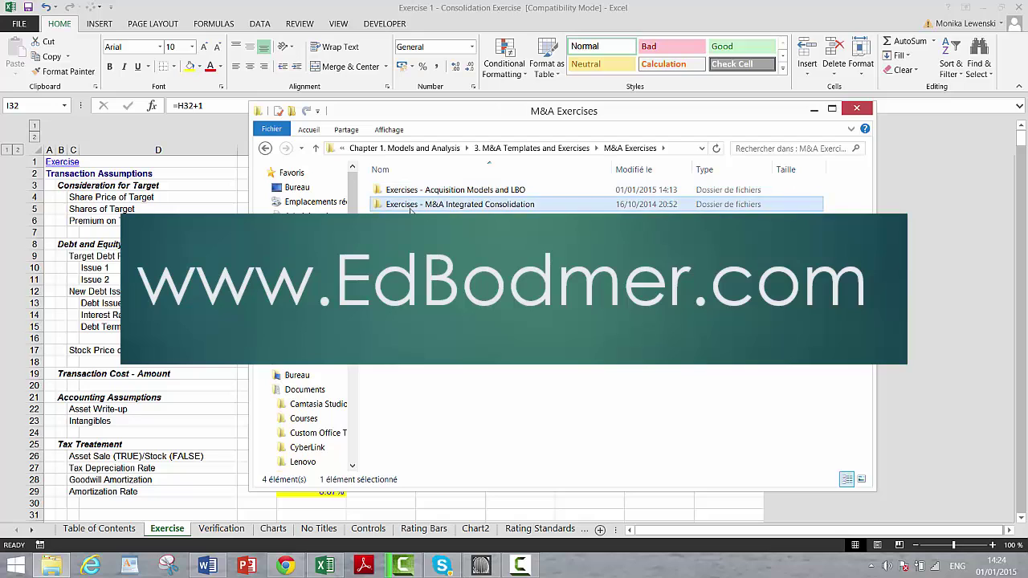
double_click(459, 204)
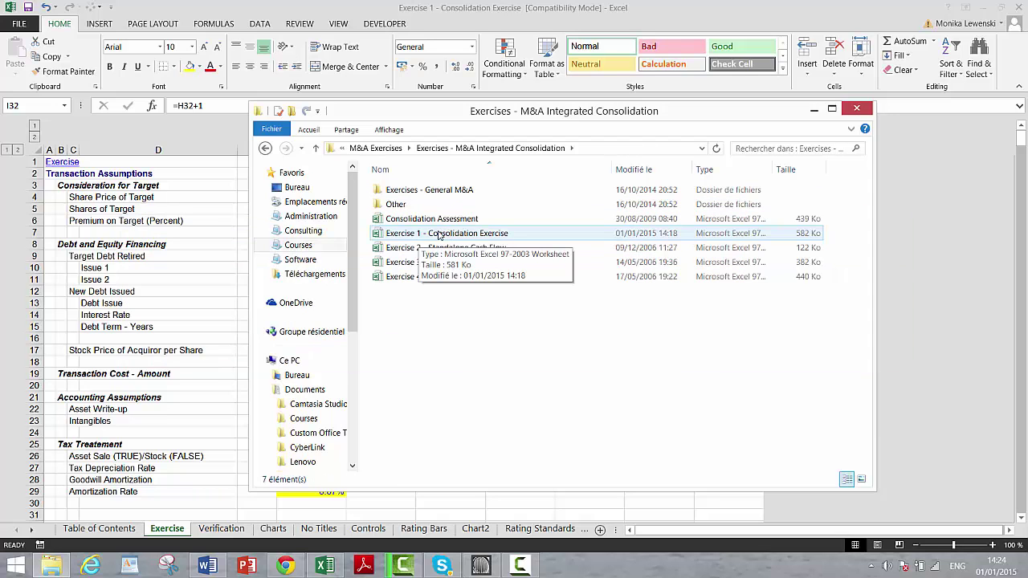
Return to the Exercise sheet in Excel and review the transaction assumptions, synergies and transaction summary down to Sources and Uses of Funds.
left_click(105, 288)
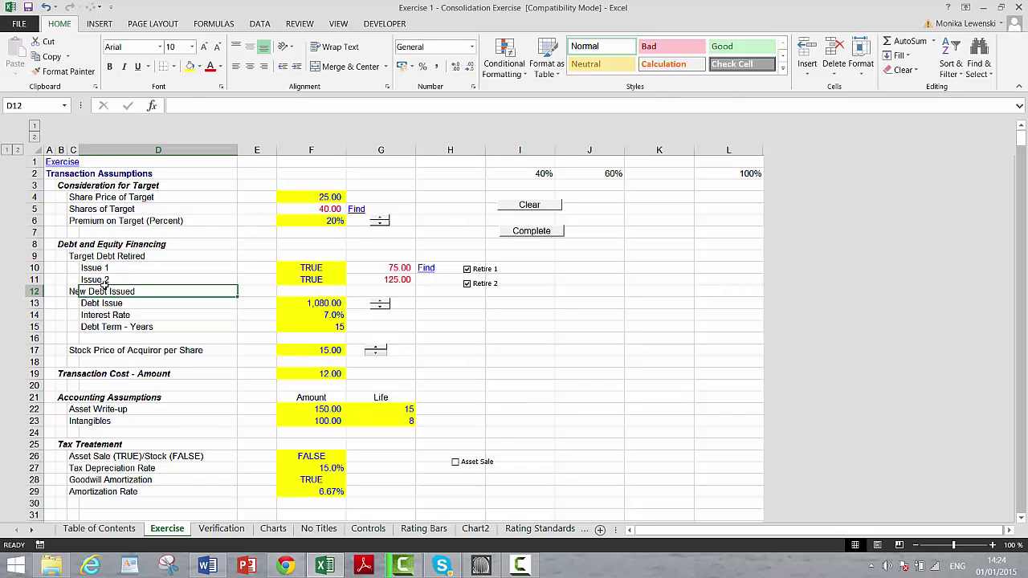
key("Left")
key("Left")
key("Left")
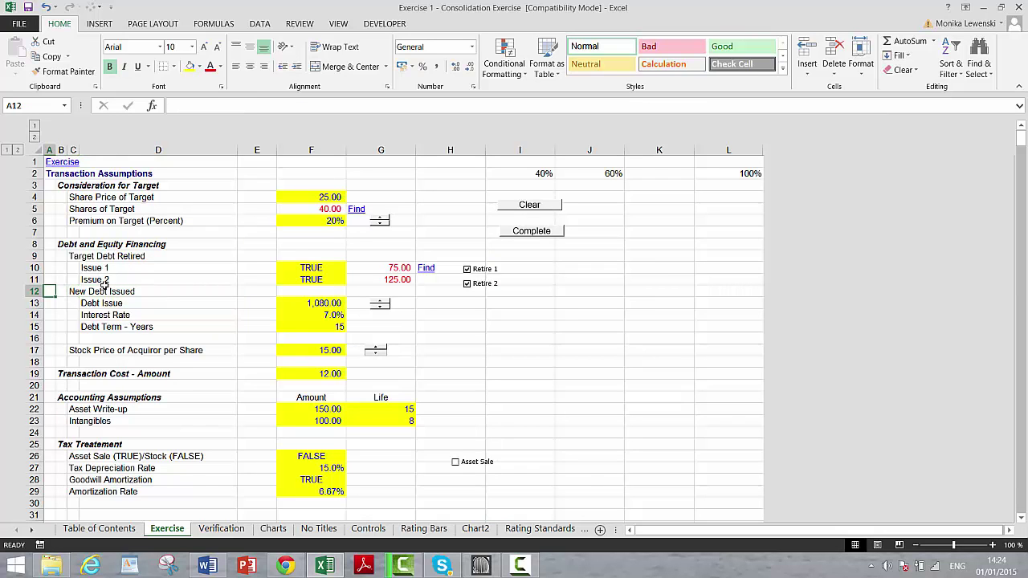
key("Down")
key("Down")
key("Down")
key("Down")
key("Down")
key("Down")
key("Down")
key("Down")
key("Down")
key("Down")
key("Down")
key("Down")
key("Down")
key("Down")
key("Down")
key("Down")
key("Down")
key("Down")
key("Down")
key("Down")
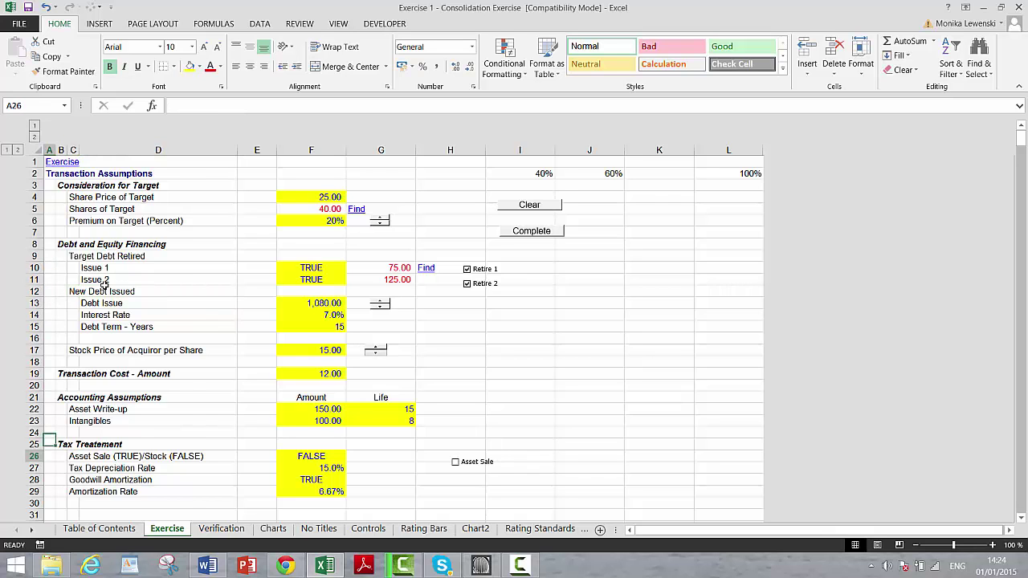
key("Down")
key("Down")
key("Down")
key("Down")
key("Down")
key("Down")
key("Down")
key("Down")
key("Down")
key("Down")
key("Down")
key("Down")
key("Down")
key("Down")
key("Down")
key("Down")
key("Down")
key("Down")
key("Down")
key("Down")
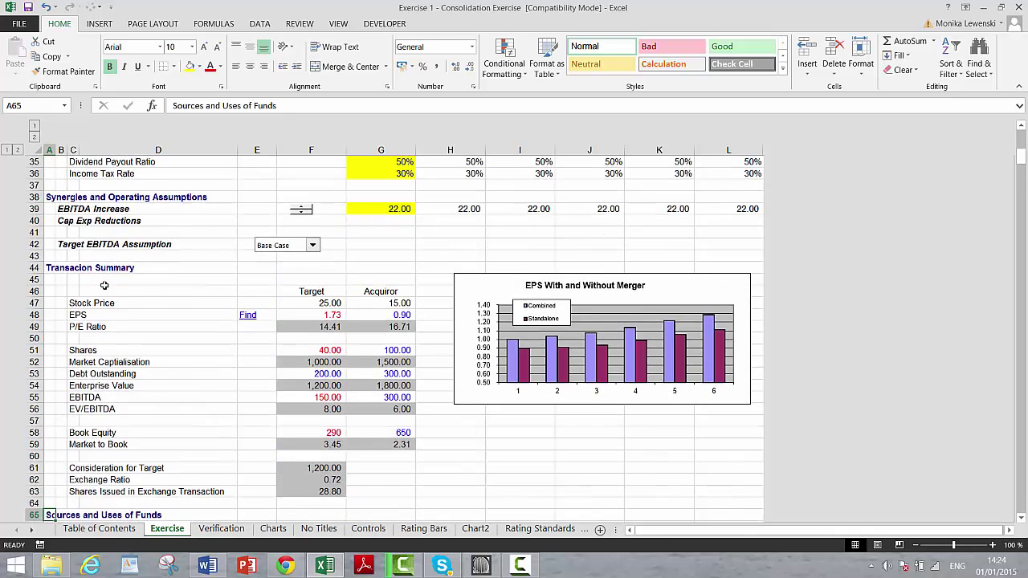
Review the new debt issue, aggregate debt and depreciation adjustment sections, continuing to the acquiring company's initial balance sheet.
key("Down")
key("Down")
key("Down")
key("Down")
key("Down")
key("Down")
key("Down")
key("Down")
key("Down")
key("Down")
key("Down")
key("Down")
key("Down")
key("Down")
key("Down")
key("Down")
key("Down")
key("Down")
key("Down")
key("Down")
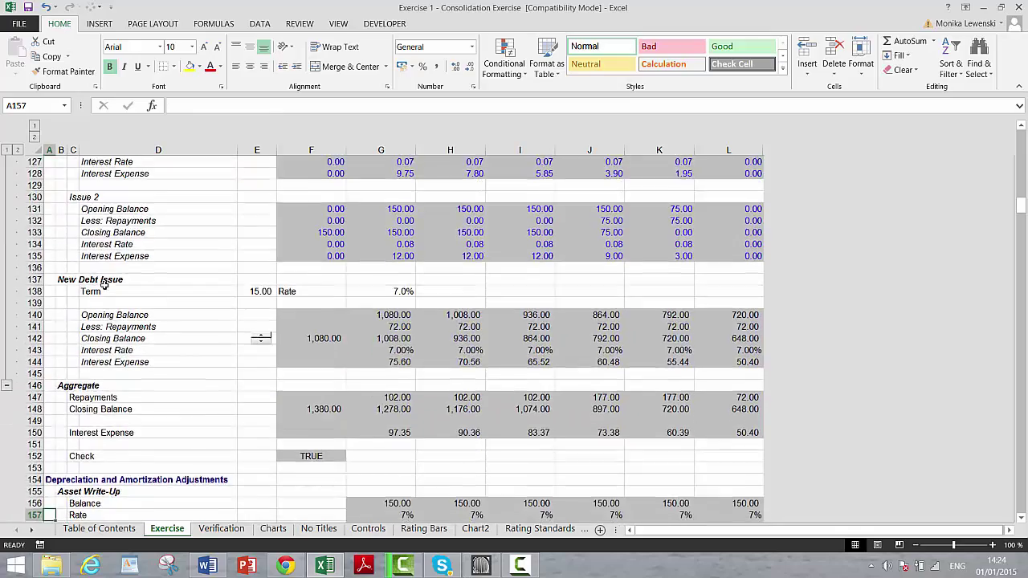
key("Down")
key("Down")
key("Down")
key("Down")
key("Down")
key("Down")
key("Down")
key("Down")
key("Down")
key("Down")
key("Down")
key("Down")
key("Down")
key("Down")
key("Down")
key("Down")
key("Down")
key("Down")
key("Down")
key("Down")
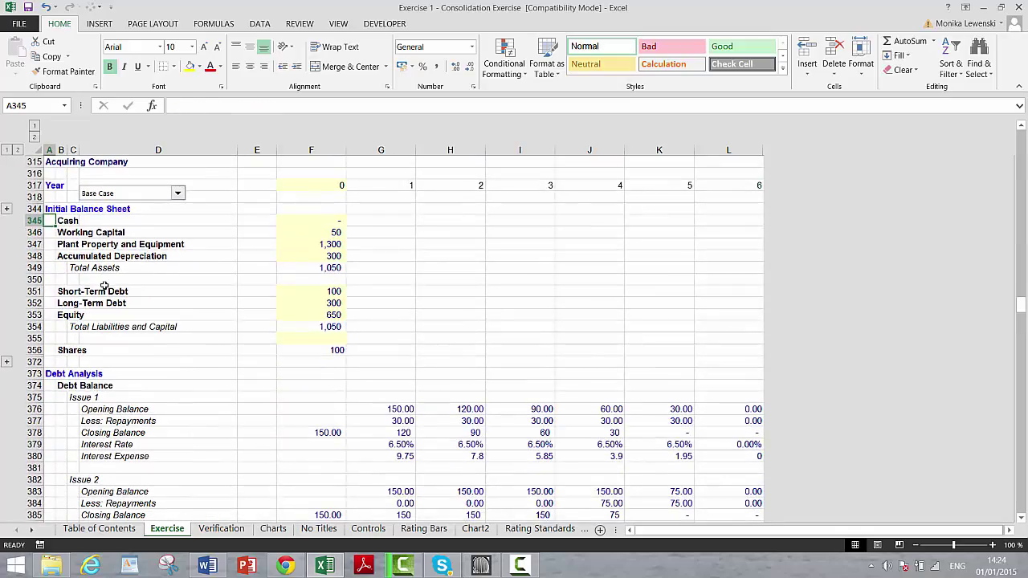
Examine the acquiring company's debt analysis for Issue 1 and Issue 2 and its income statement.
key("Down")
key("Down")
key("Down")
key("Down")
key("Down")
key("Down")
key("Down")
key("Down")
key("Down")
key("Down")
key("Down")
key("Down")
key("Down")
key("Down")
key("Down")
key("Down")
key("Down")
key("Down")
key("Down")
key("Down")
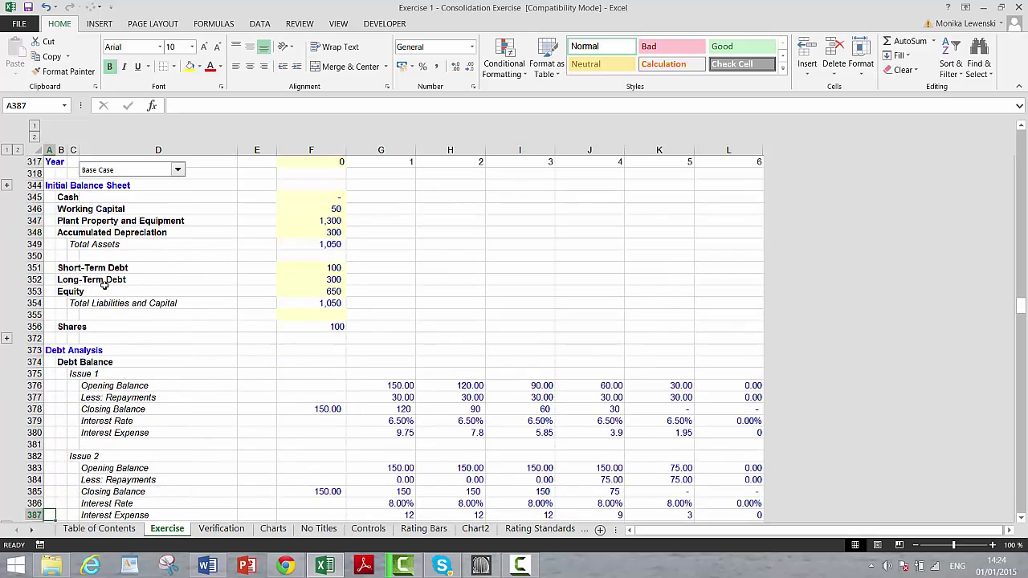
key("Down")
key("Down")
key("Down")
key("Down")
key("Down")
key("Down")
key("Down")
key("Down")
key("Down")
key("Down")
key("Down")
key("Down")
key("Down")
key("Down")
key("Down")
key("Down")
key("Down")
key("Down")
key("Down")
key("Down")
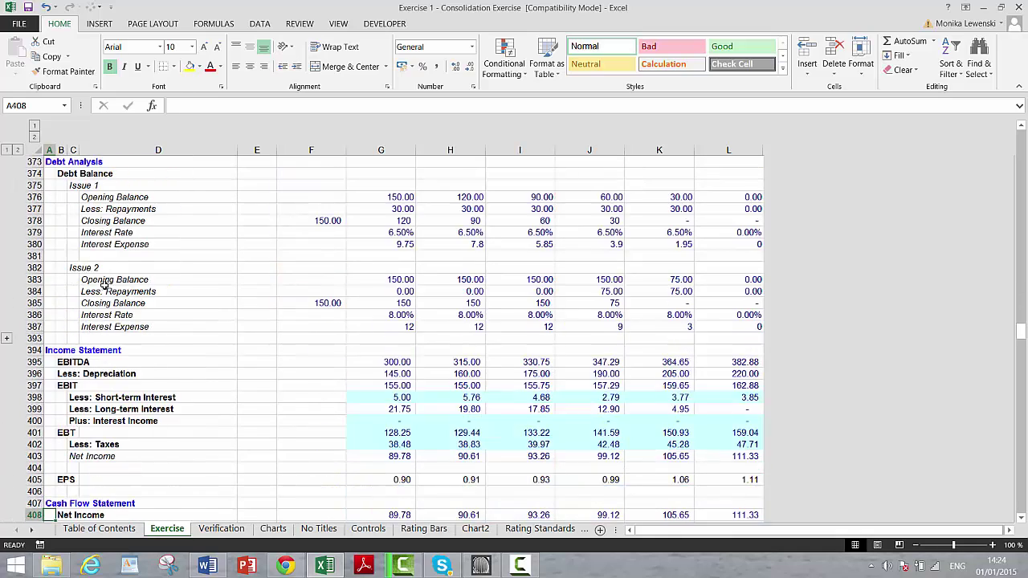
Examine the acquiring company's cash flow statement down to Net Cash Flow, then go back up to its EPS row.
key("Down")
key("Down")
key("Down")
key("Down")
key("Down")
key("Down")
key("Up")
key("Up")
key("Up")
key("Up")
key("Up")
key("Up")
key("Up")
key("Up")
key("Up")
key("Up")
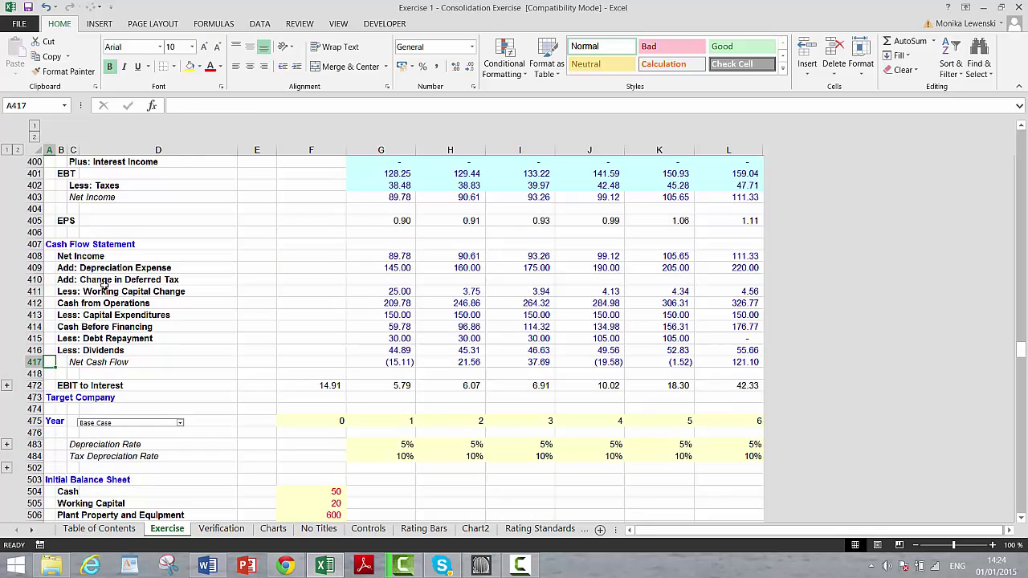
key("Up")
key("Up")
key("Up")
key("Up")
key("Up")
key("Up")
key("Up")
key("Up")
key("Up")
key("Up")
key("Up")
key("Right")
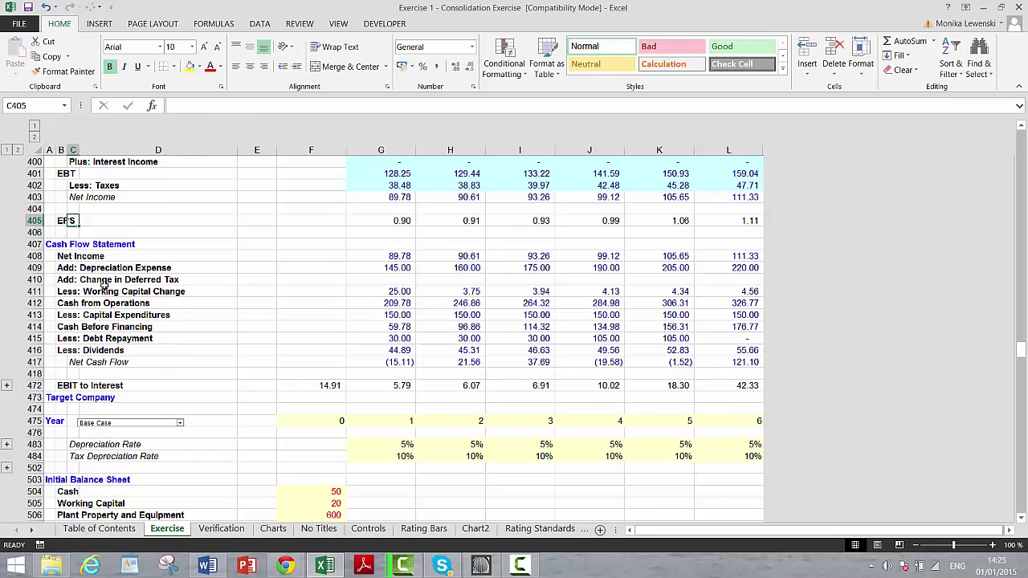
Examine the acquiring company's EPS values across years 1 to 6 and return to the row's label.
key("Right")
key("Right")
key("Right")
key("Right")
key("Right")
key("Right")
key("Right")
key("Left")
key("Left")
key("Left")
key("Left")
key("Left")
key("Left")
key("Left")
key("Left")
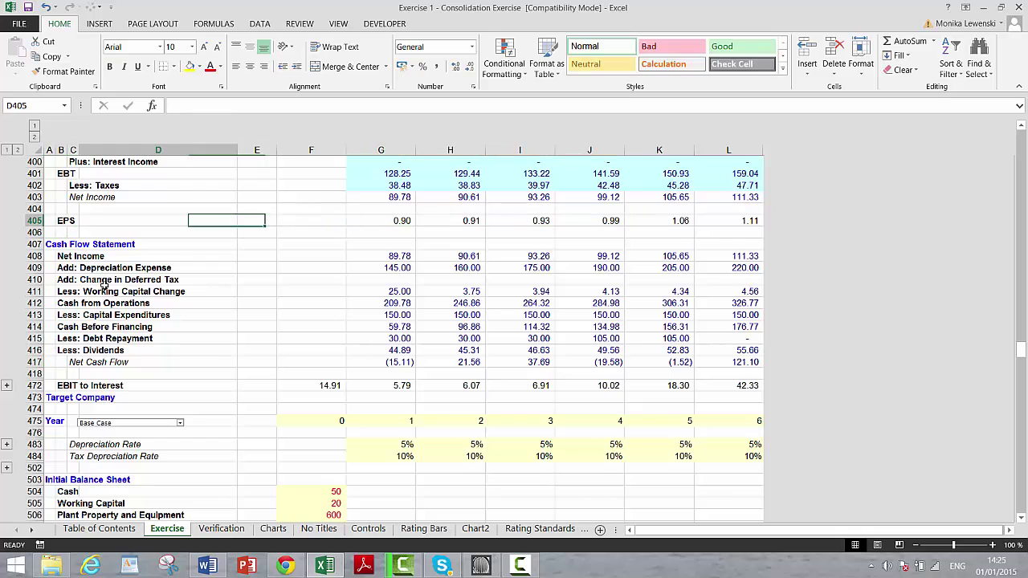
Apply a Top and Double Bottom Border to the acquiring company's EPS row from the label through year 6.
key("ctrl+shift+Right")
key("ctrl+shift+Right")
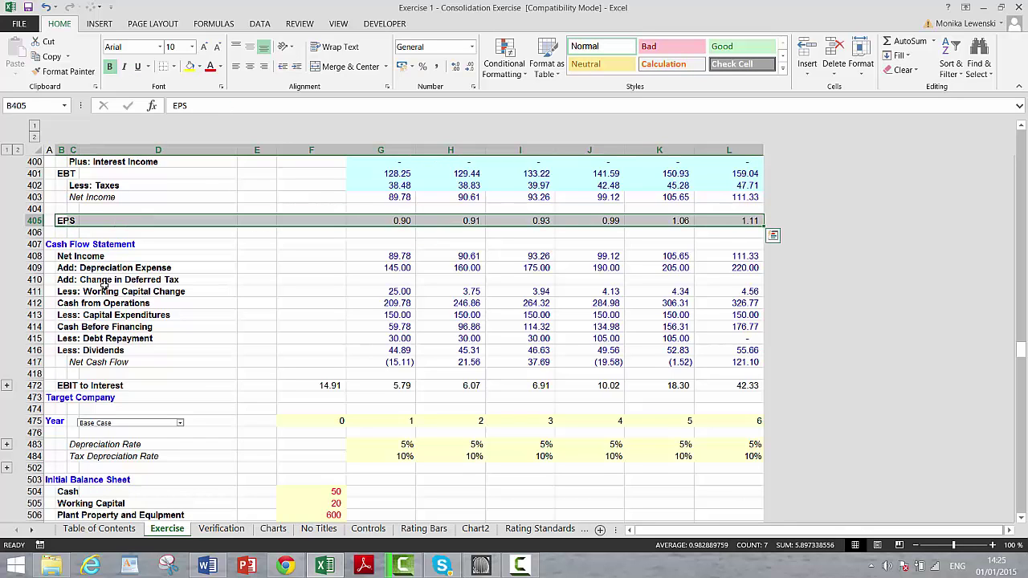
left_click(175, 67)
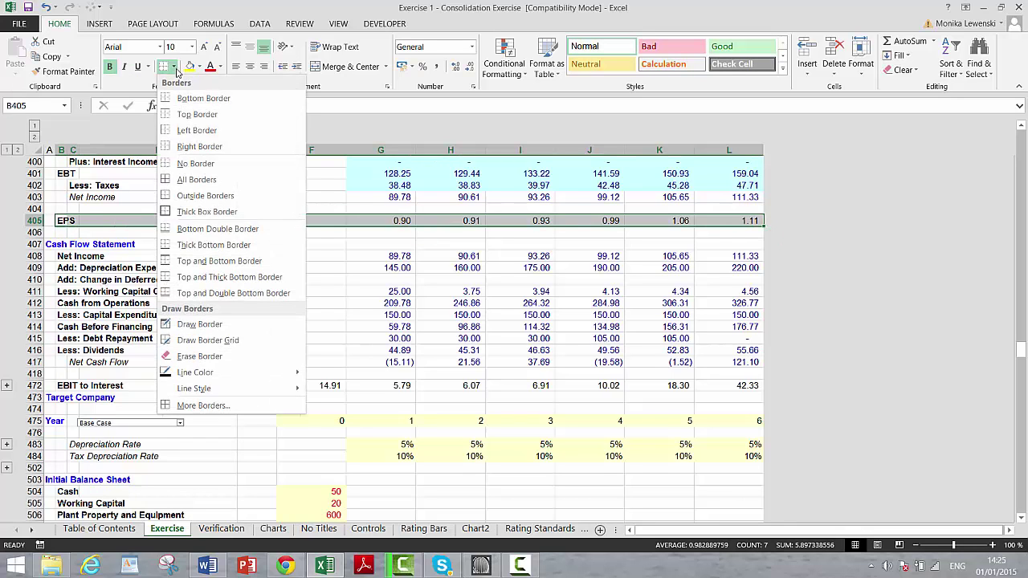
left_click(164, 294)
Review the acquiring company's cash flow statement, continuing through the target company's initial balance sheet and debt analysis to its EBT row.
key("Down")
key("Down")
key("Down")
key("Down")
key("Down")
key("Down")
key("Down")
key("Down")
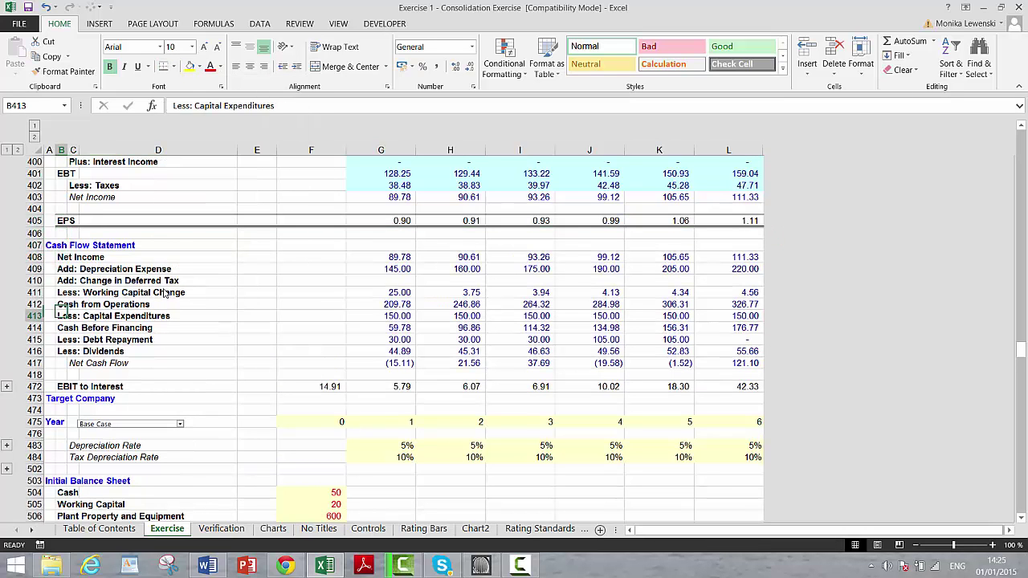
key("Down")
key("Down")
key("Down")
key("Down")
key("Down")
key("Down")
key("Down")
key("Down")
key("Down")
key("Down")
key("Down")
key("Down")
key("Down")
key("Down")
key("Down")
key("Down")
key("Down")
key("Down")
key("Down")
key("Down")
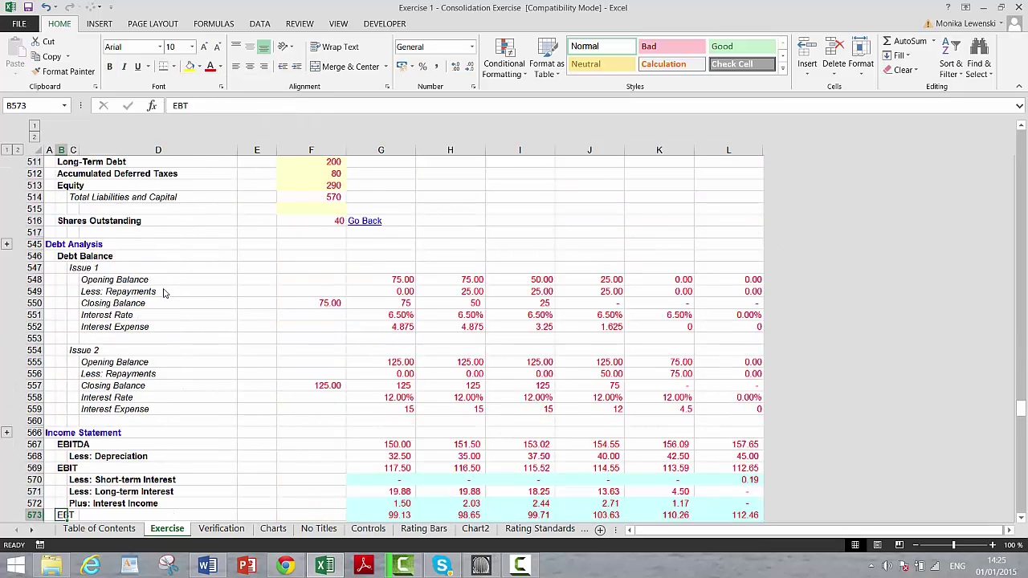
Examine the target company's income statement down to EPS and the first lines of its cash flow statement.
key("Down")
key("Down")
key("Down")
key("Down")
key("Down")
key("Down")
key("Down")
key("Down")
key("Down")
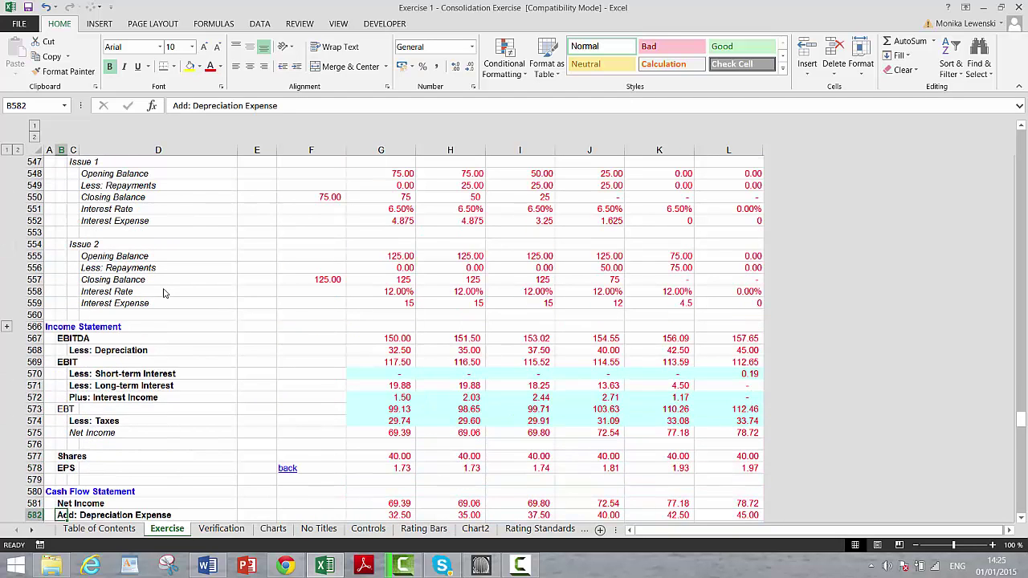
key("Down")
key("Down")
key("Down")
key("Down")
Apply the same top and double bottom border to the target company's EPS row from the label through year 6.
key("Up")
key("Up")
key("Up")
key("Up")
key("Up")
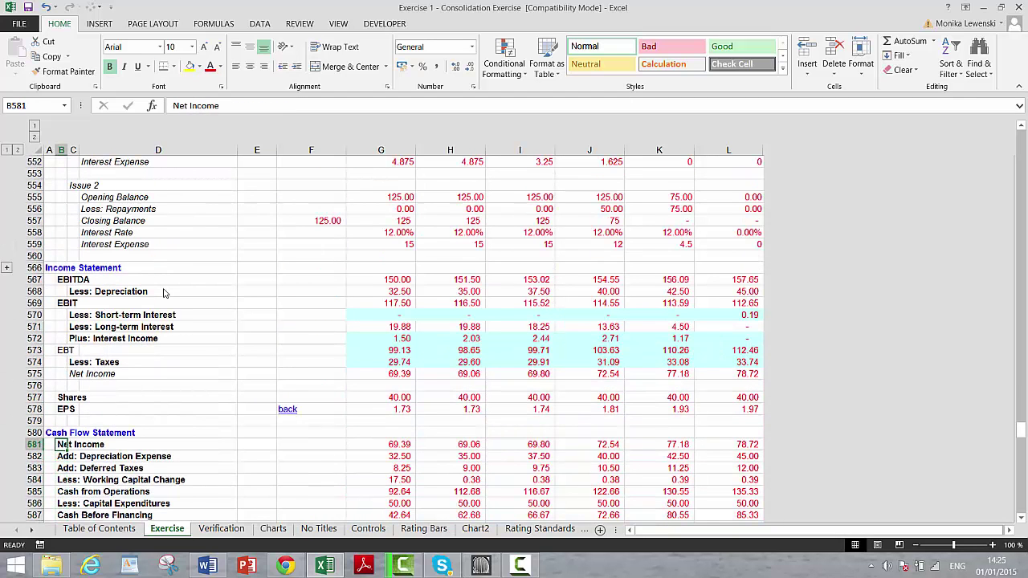
key("Up")
key("Up")
key("Up")
key("ctrl+shift+Right")
key("ctrl+shift+Right")
key("ctrl+shift+Right")
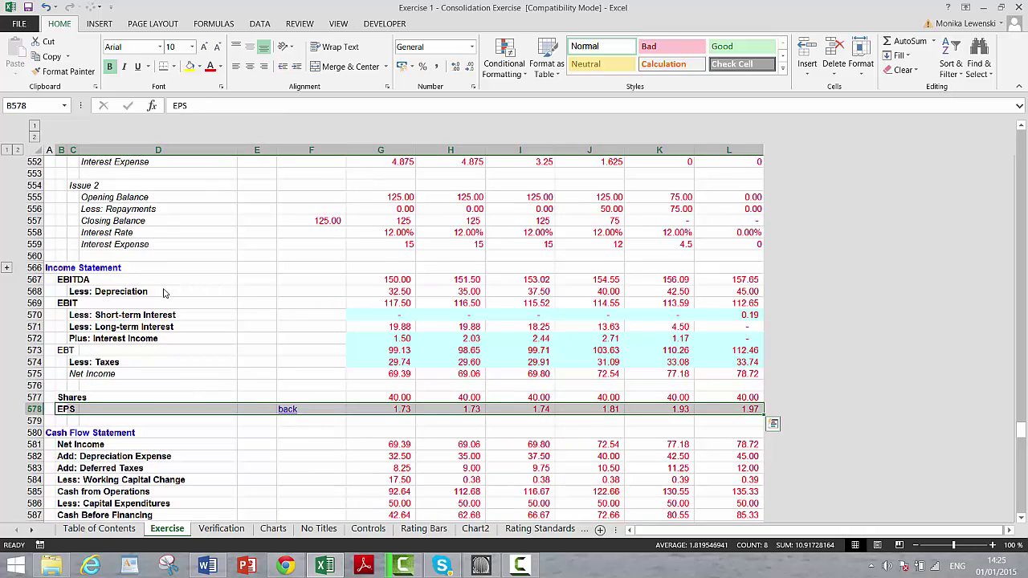
left_click(165, 68)
Review the target company's cash flow statement and valuation section, including WACC, Equity Value, Value per Share and PE.
key("Down")
key("Down")
key("Down")
key("Down")
key("Down")
key("Down")
key("Down")
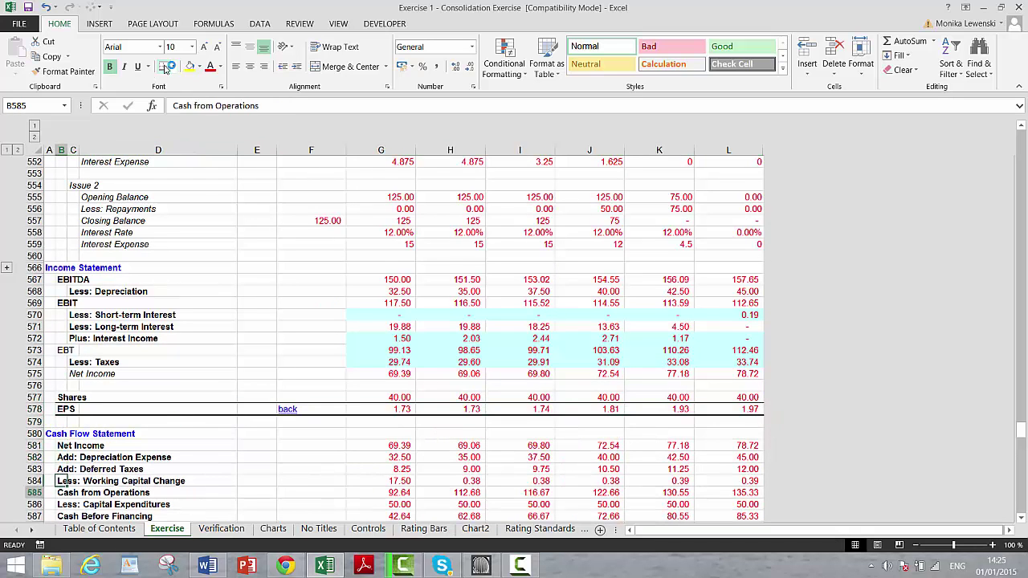
key("Down")
key("Down")
key("Down")
key("Down")
key("Down")
key("Down")
key("Down")
key("Down")
key("Down")
key("Down")
key("Down")
key("Down")
key("Down")
key("Down")
key("Down")
key("Down")
key("Down")
key("Down")
key("Down")
key("Down")
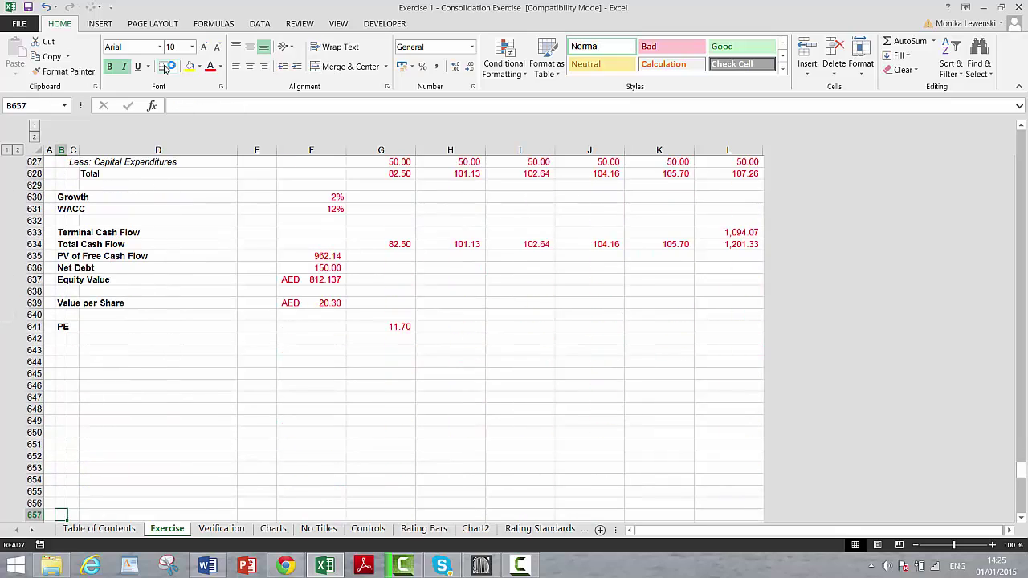
Go back up from the target company's valuation section to its Debt Analysis heading.
key("Up")
key("Up")
key("Up")
key("Up")
key("Left")
key("Up")
key("Up")
key("Up")
key("Up")
key("Up")
key("Up")
key("Up")
key("Up")
key("Up")
key("Up")
key("Up")
key("Up")
key("Up")
key("Up")
key("Up")
key("Up")
key("Up")
key("Up")
key("Up")
key("Up")
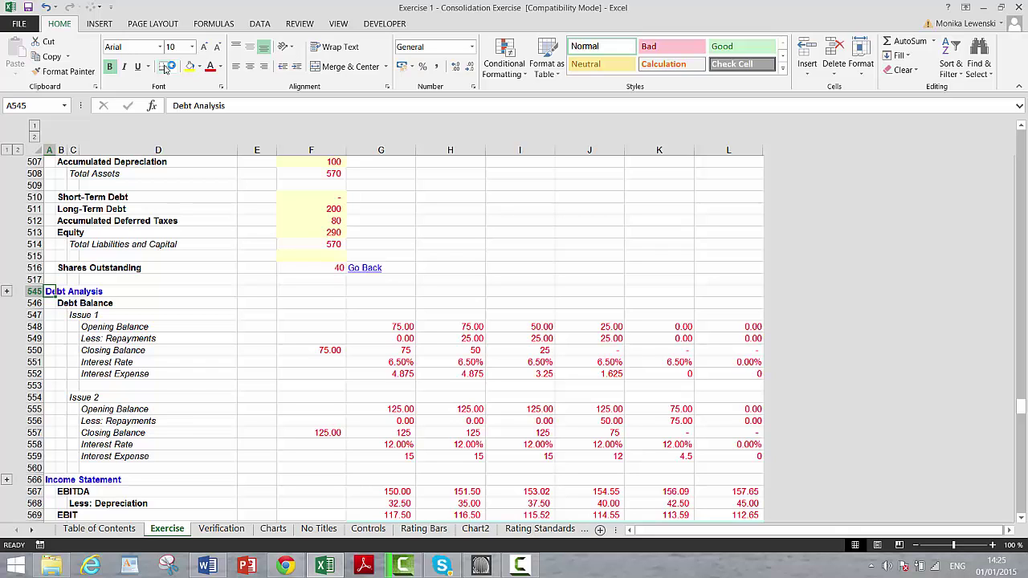
Continue up past the target company's balance sheet and acquiring company's statements to the acquiring company's Initial Balance Sheet heading.
key("Up")
key("Up")
key("Up")
key("Up")
key("Up")
key("Up")
key("Up")
key("Up")
key("Up")
key("Up")
key("Up")
key("Up")
key("Up")
key("Up")
key("Up")
key("Up")
key("Up")
key("Up")
key("Up")
key("Up")
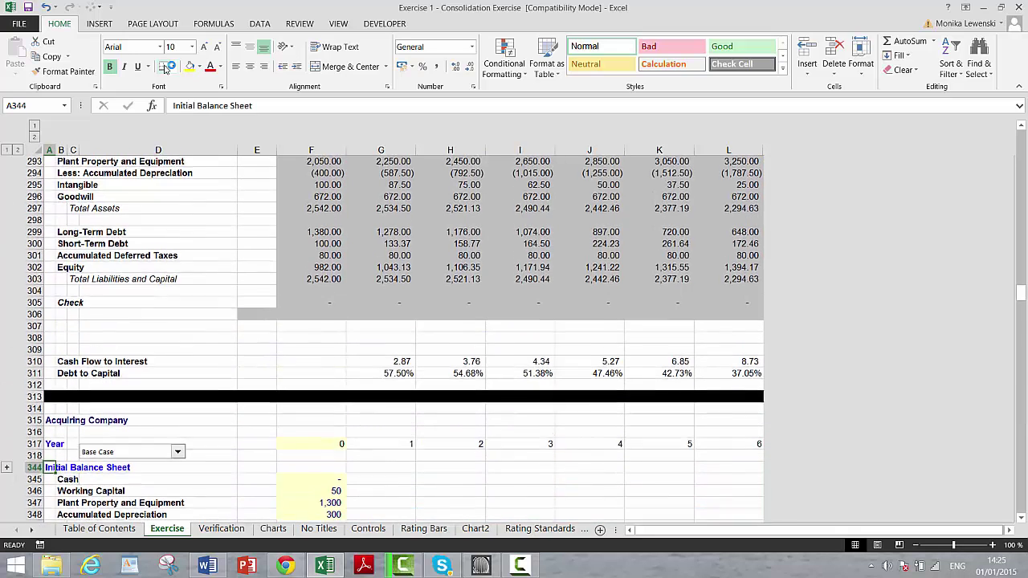
Go up from the acquiring company's Initial Balance Sheet to the consolidated cash flow's working capital changes.
key("Up")
key("Up")
key("Up")
key("Up")
key("Up")
key("Up")
key("Up")
key("Up")
key("Up")
key("Up")
key("Up")
key("Up")
key("Up")
key("Up")
key("Up")
key("Up")
key("Up")
key("Up")
key("Up")
key("Up")
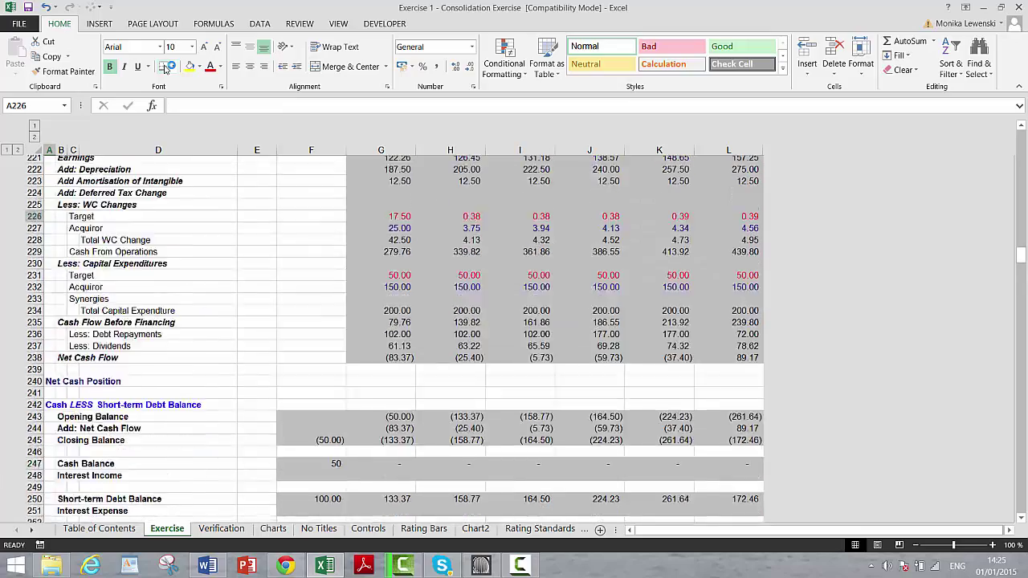
Continue up past the sources and uses and transaction summary to the Transaction Assumptions at the start of the sheet.
key("Up")
key("Up")
key("Up")
key("Up")
key("Up")
key("Up")
key("Up")
key("Up")
key("Up")
key("Up")
key("Up")
key("Up")
key("Up")
key("Up")
key("Up")
key("Up")
key("Up")
key("Up")
key("Up")
key("Up")
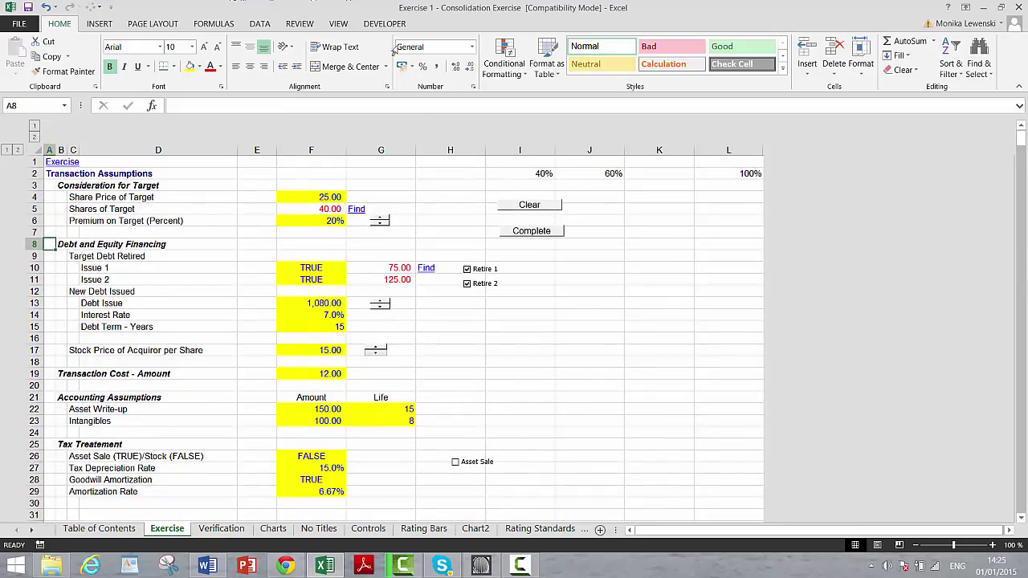
Run the exercise's Clear macro to empty the calculated sections of the consolidation model.
left_click(520, 207)
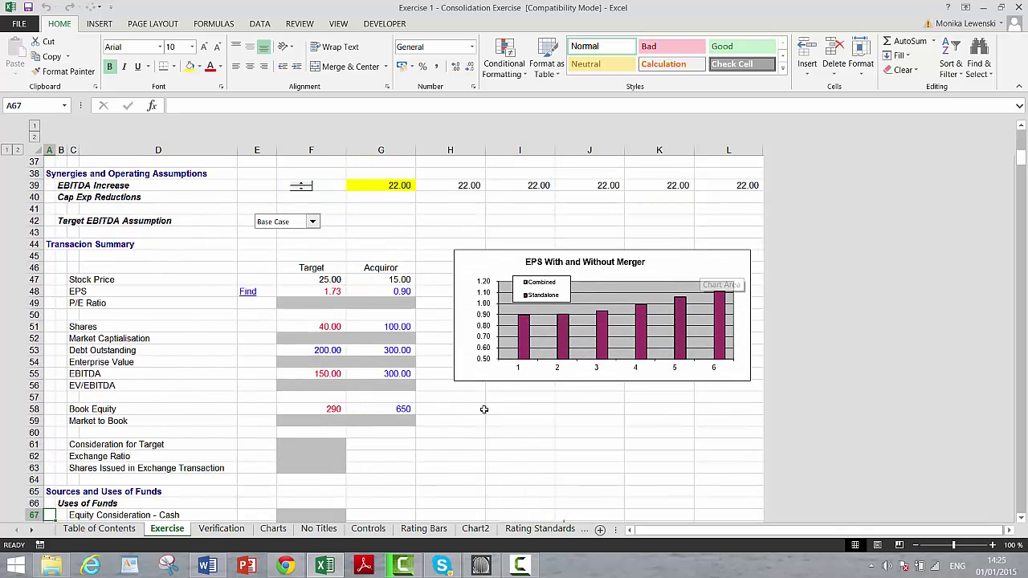
left_click(432, 463)
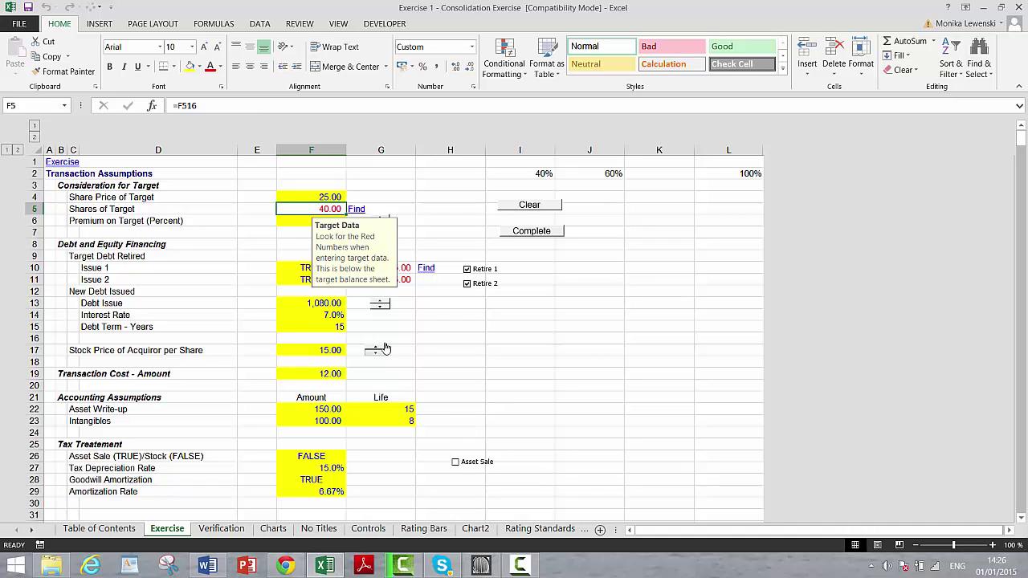
Follow the Find link for Shares of Target to the target's Shares Outstanding and return with its Go Back link.
left_click(356, 211)
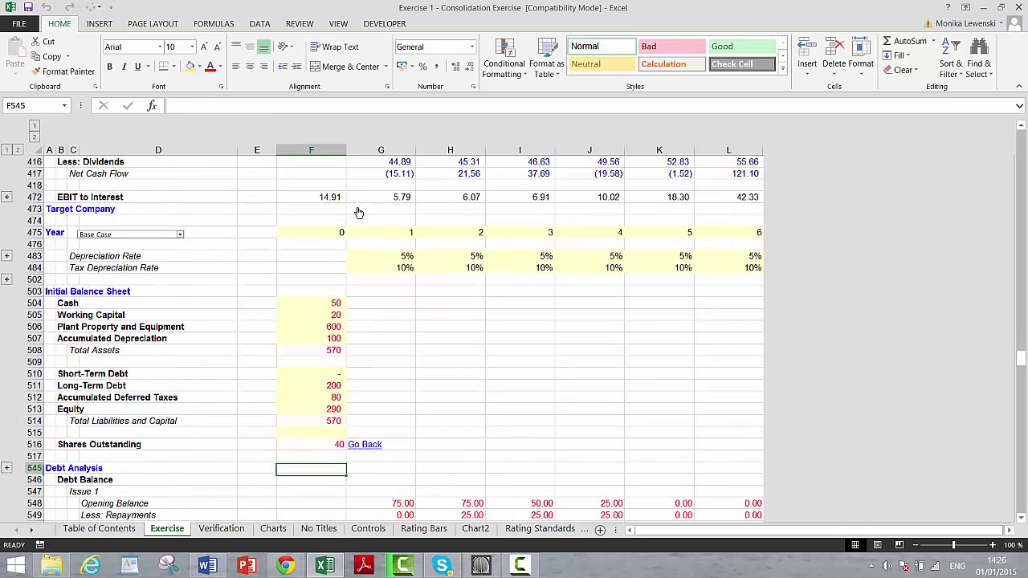
left_click(361, 444)
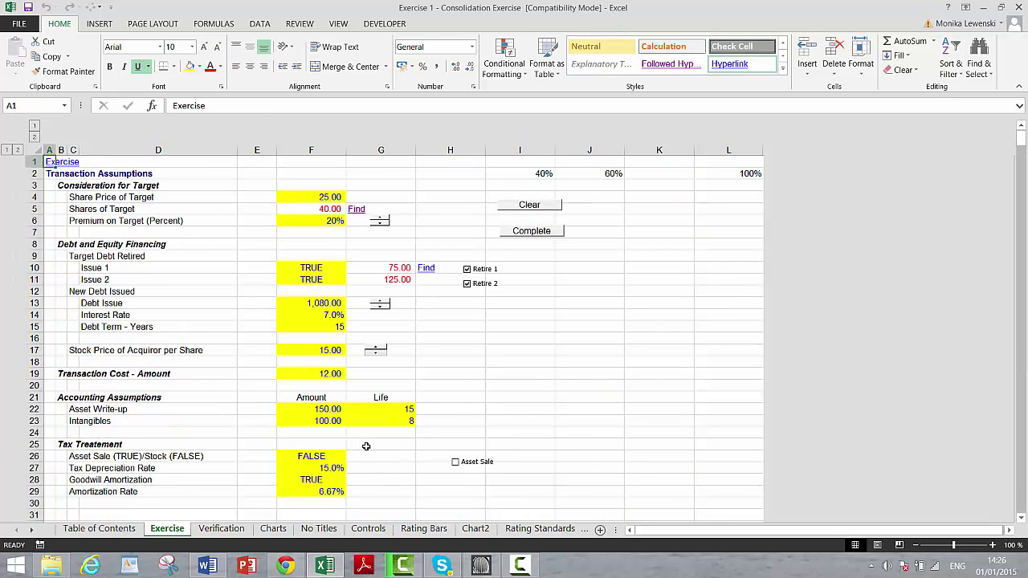
Review the Consideration for Target inputs: share price, shares of target and premium percentage.
key("Down")
key("Down")
key("Down")
key("Down")
key("Down")
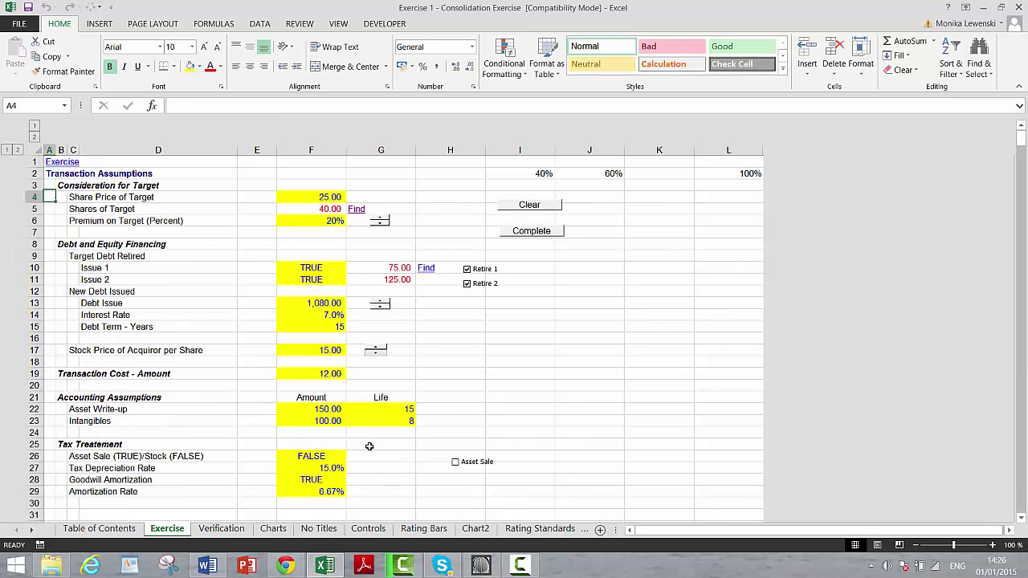
key("Right")
key("Right")
key("Right")
key("Right")
key("Right")
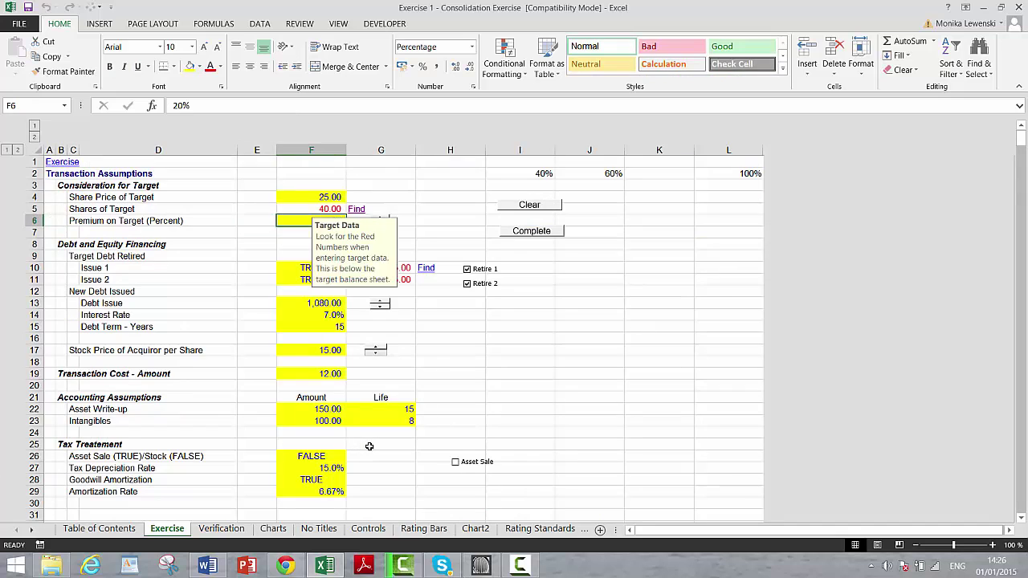
key("Up")
key("Down")
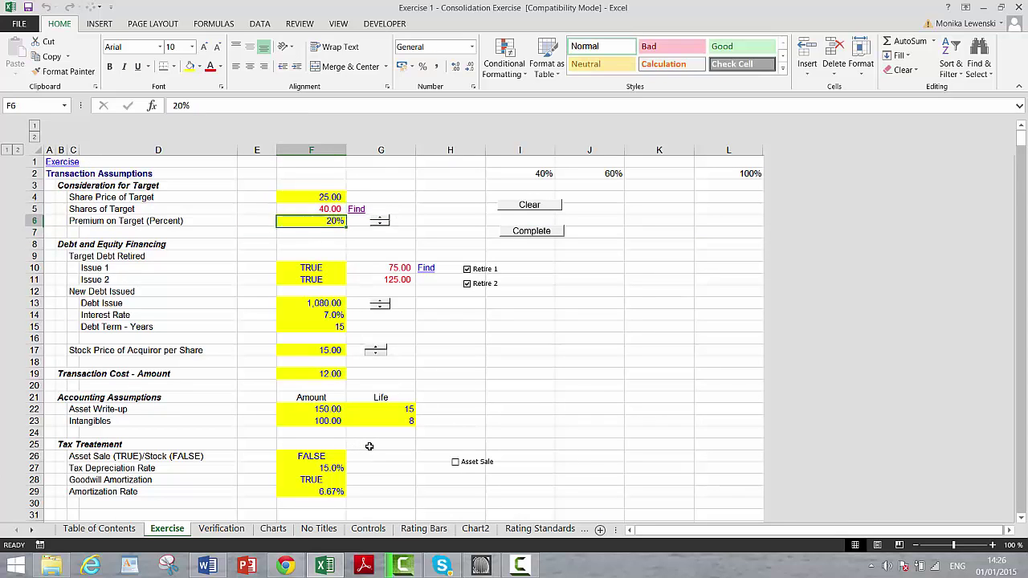
key("Up")
key("Up")
key("Down")
key("Down")
key("Down")
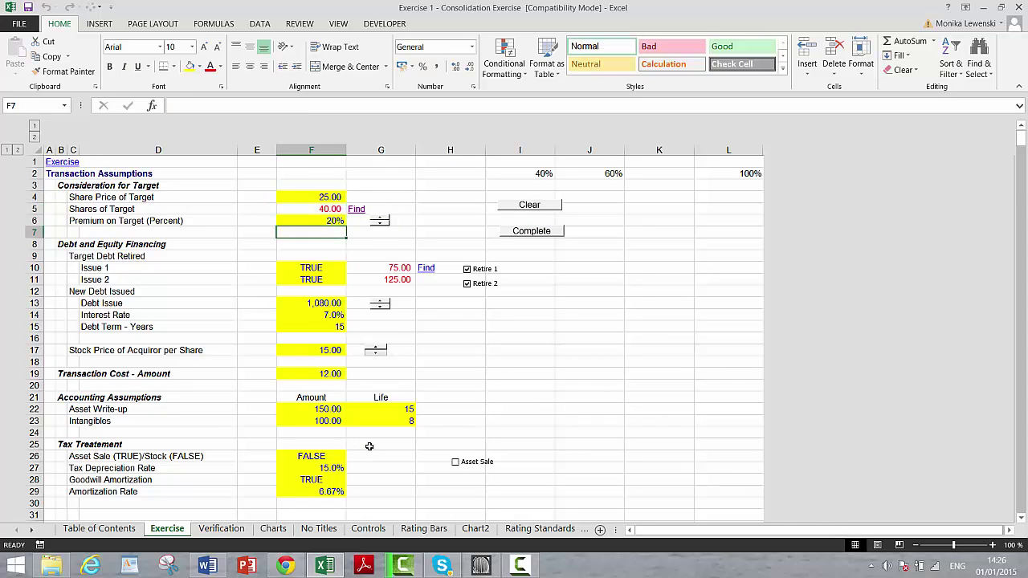
key("Down")
key("Up")
key("Up")
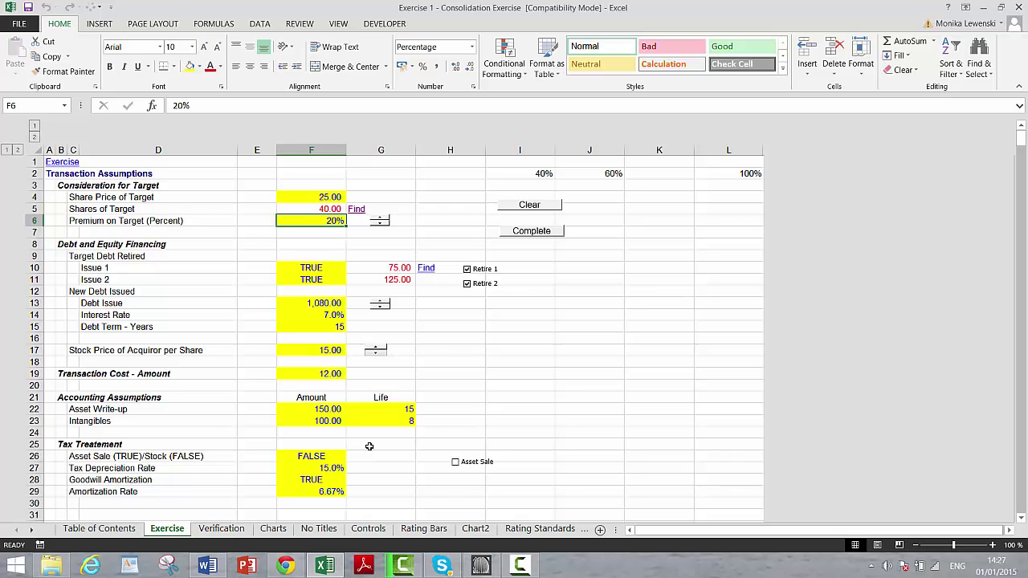
Examine the Debt and Equity Financing inputs, from the retired target debt issues to the new debt's amount, interest rate and term.
key("Down")
key("Down")
key("Down")
key("Down")
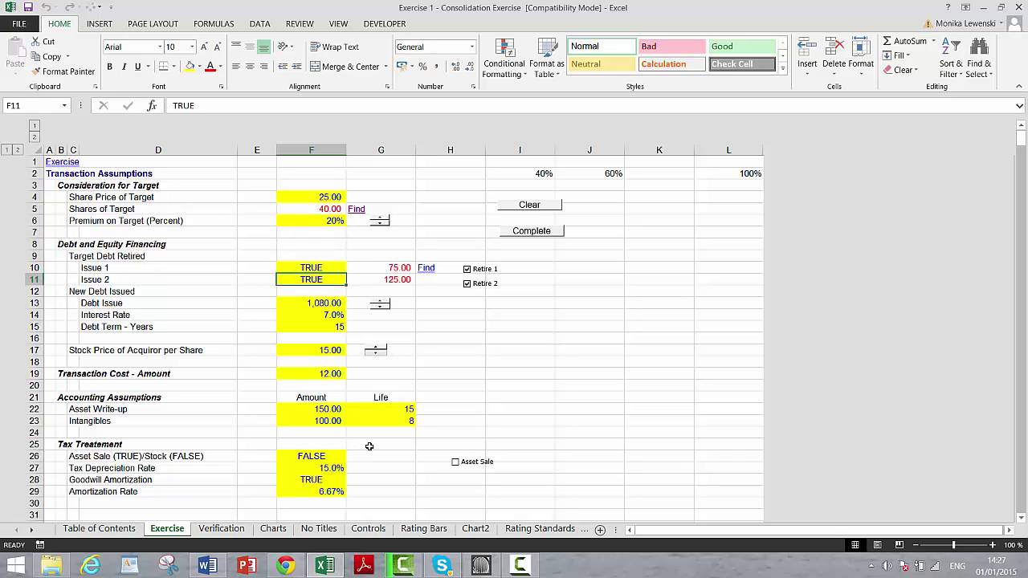
key("Down")
key("Down")
key("Down")
key("Down")
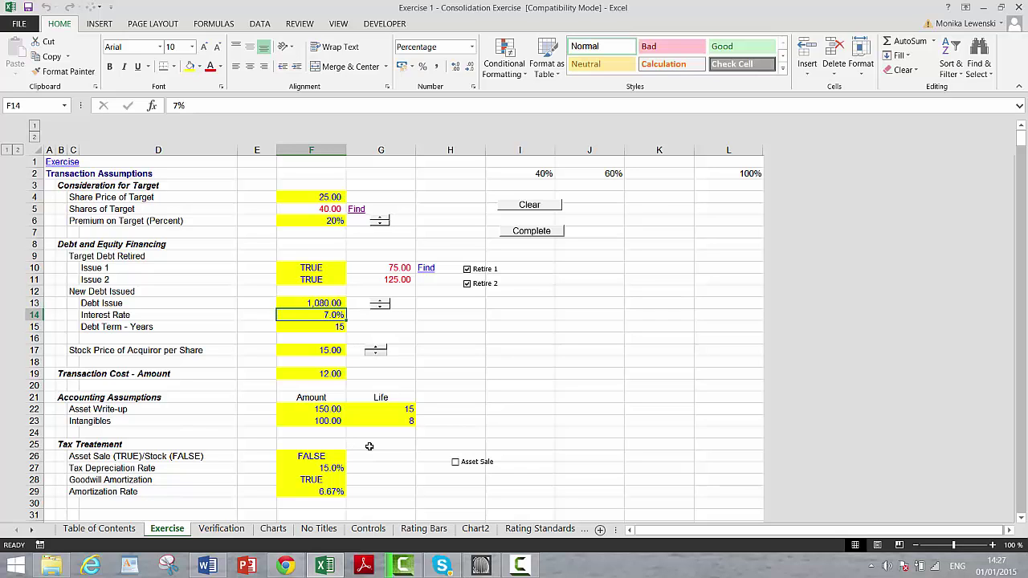
key("Up")
key("Down")
key("Down")
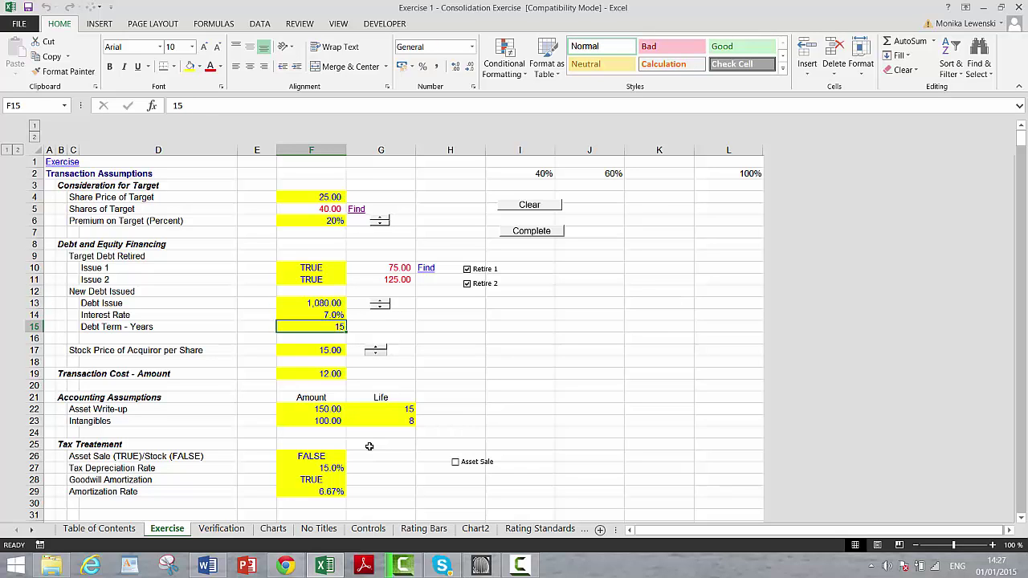
Examine the acquiror's stock price per share and the transaction cost amount.
key("Up")
key("Down")
key("Down")
key("Down")
key("Down")
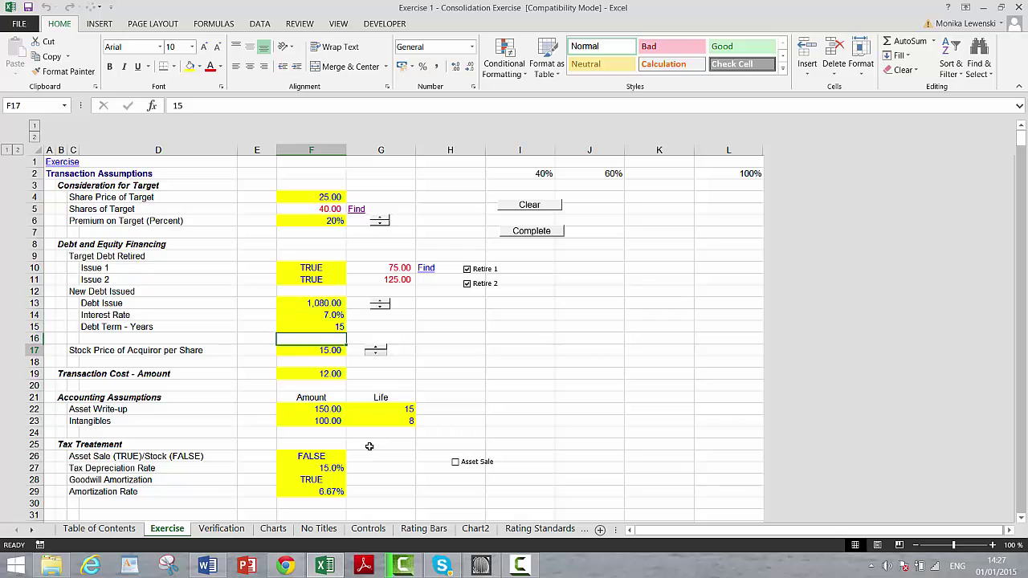
key("Up")
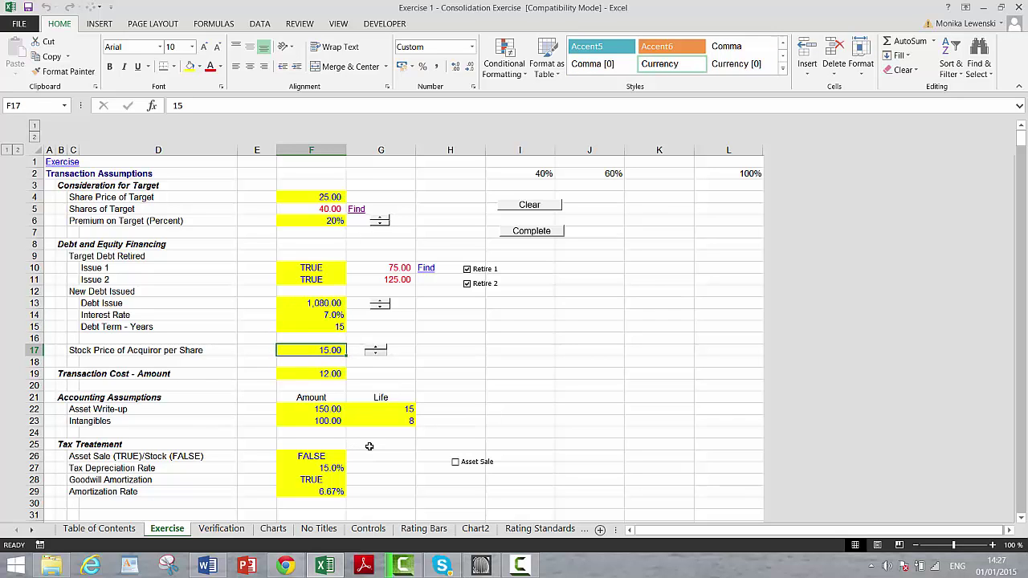
key("Down")
key("Down")
key("Down")
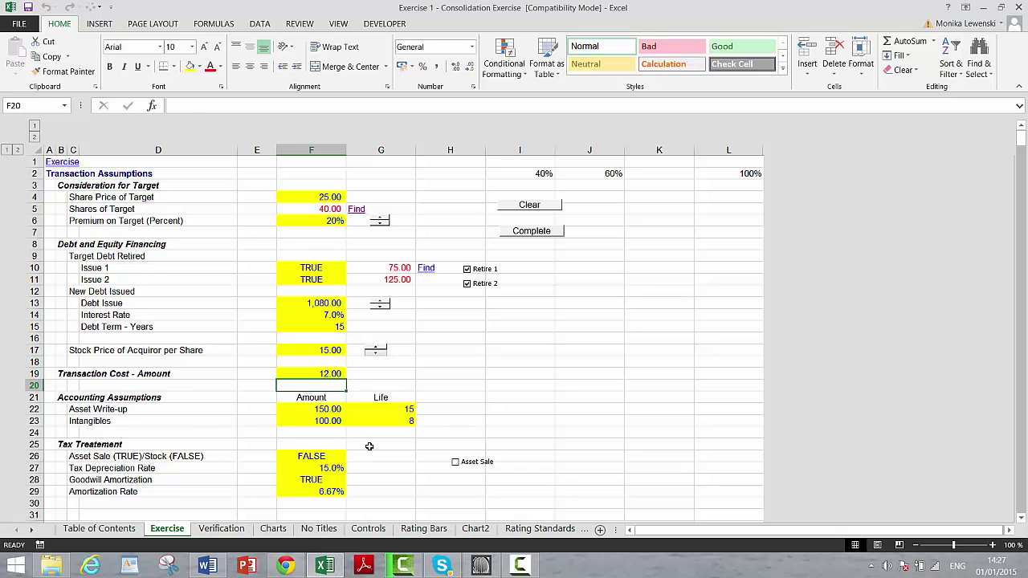
key("Up")
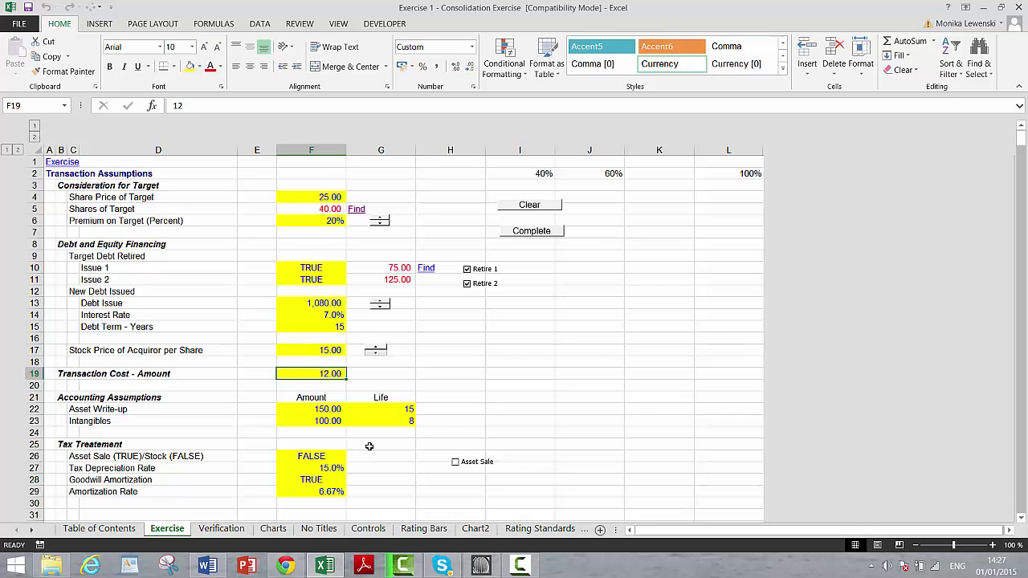
Look ahead to the Financial Assumptions and EBITDA Increase row and return to the rows around the acquiror's stock price.
key("Down")
key("Down")
key("Down")
key("Down")
key("Down")
key("Down")
key("Down")
key("Down")
key("Down")
key("Down")
key("Down")
key("Down")
key("Down")
key("Down")
key("Down")
key("Down")
key("Down")
key("Down")
key("Down")
key("Down")
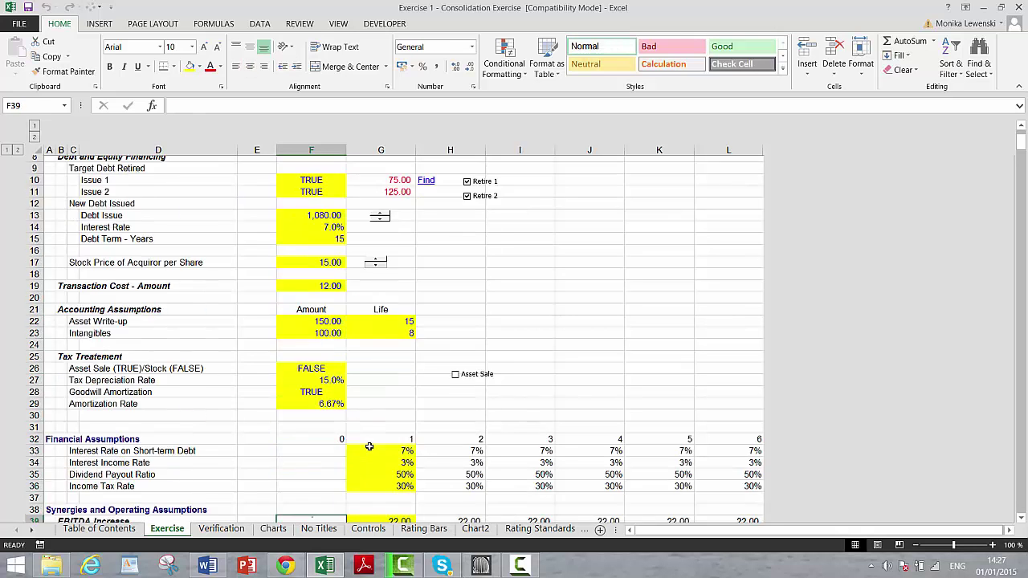
key("Up")
key("Up")
key("Up")
key("Up")
key("Up")
key("Up")
key("Up")
key("Up")
key("Up")
key("Up")
key("Up")
key("Up")
key("Up")
key("Up")
key("Up")
key("Up")
key("Up")
key("Up")
key("Up")
key("Up")
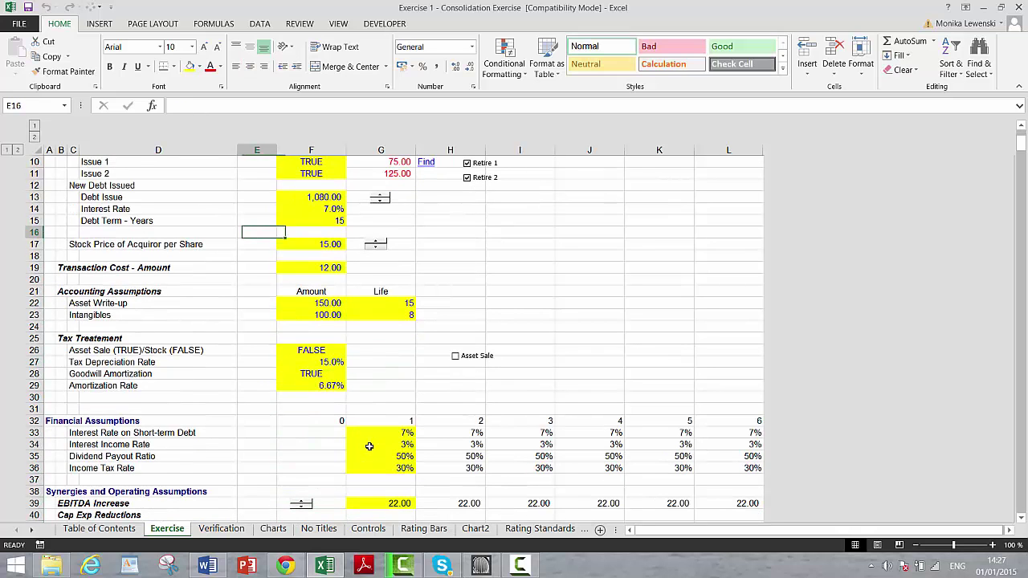
Examine the amount and life inputs for Asset Write-up and Intangibles under Accounting Assumptions.
key("Left")
key("Left")
key("Left")
key("Down")
key("Down")
key("Down")
key("Down")
key("Right")
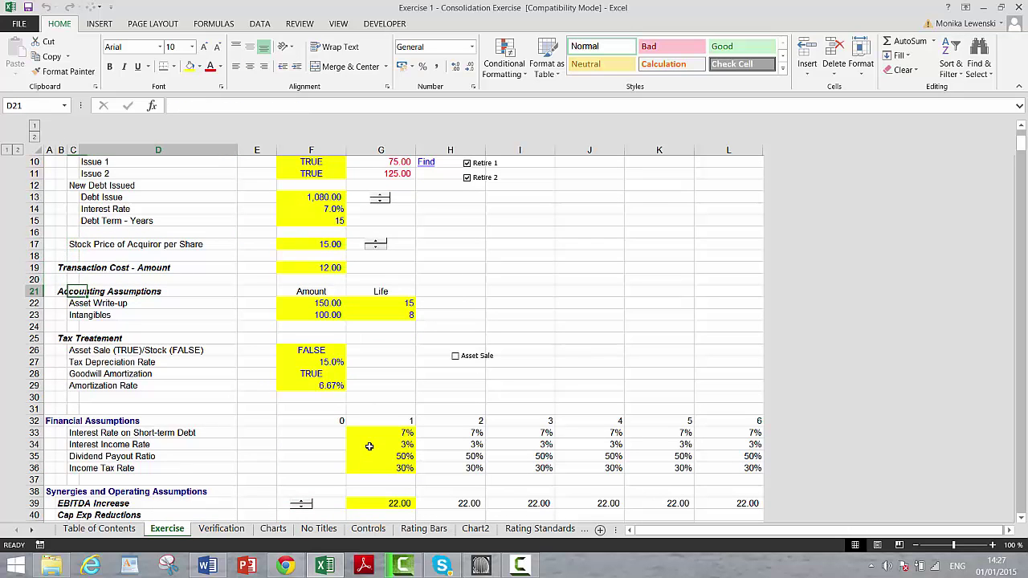
key("Up")
key("Right")
key("Down")
key("Down")
key("Down")
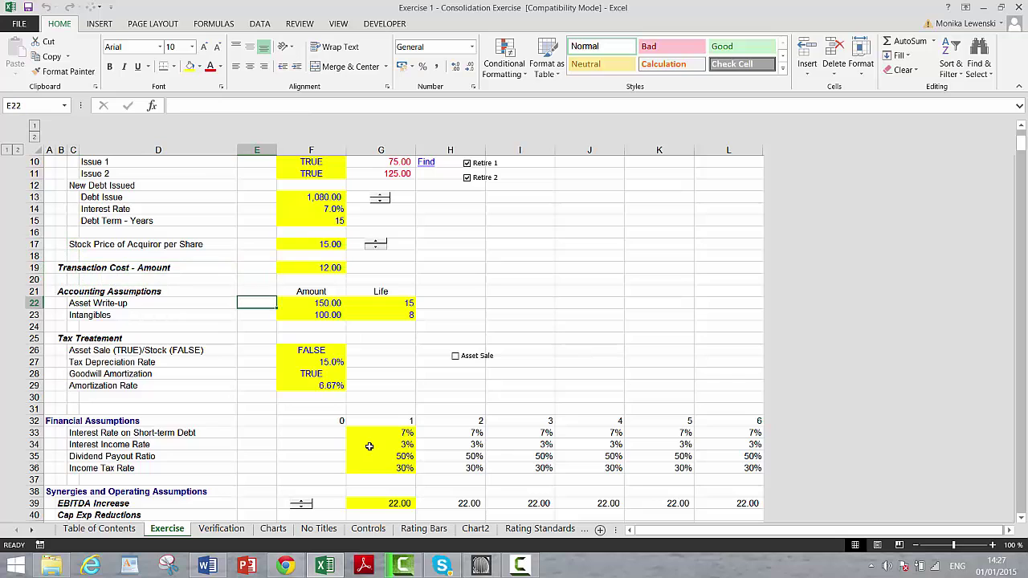
key("Right")
key("Right")
key("Right")
key("Left")
key("Left")
key("Left")
key("Down")
key("Down")
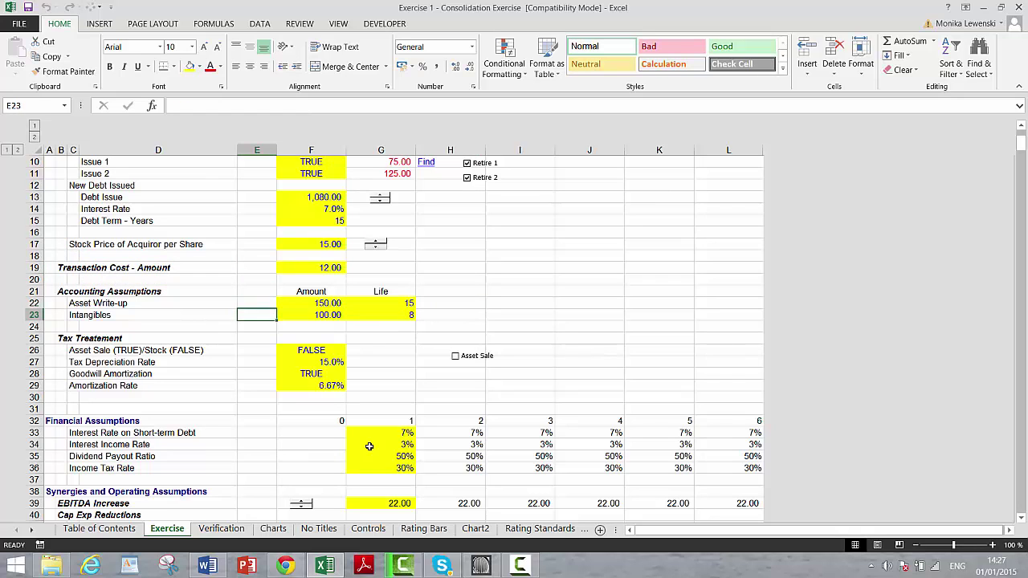
key("Right")
key("Right")
key("Up")
key("Up")
key("Left")
key("Down")
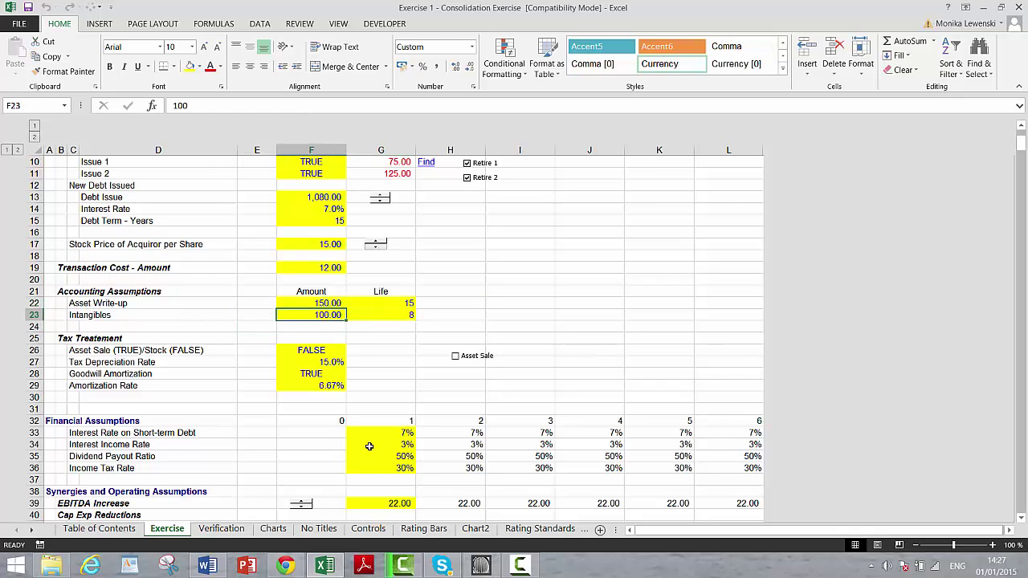
Examine the tax treatment inputs from the Asset Sale/Stock switch through Tax Depreciation Rate to Goodwill Amortization.
key("Down")
key("Down")
key("Down")
key("Down")
key("Down")
key("Down")
key("Down")
key("Down")
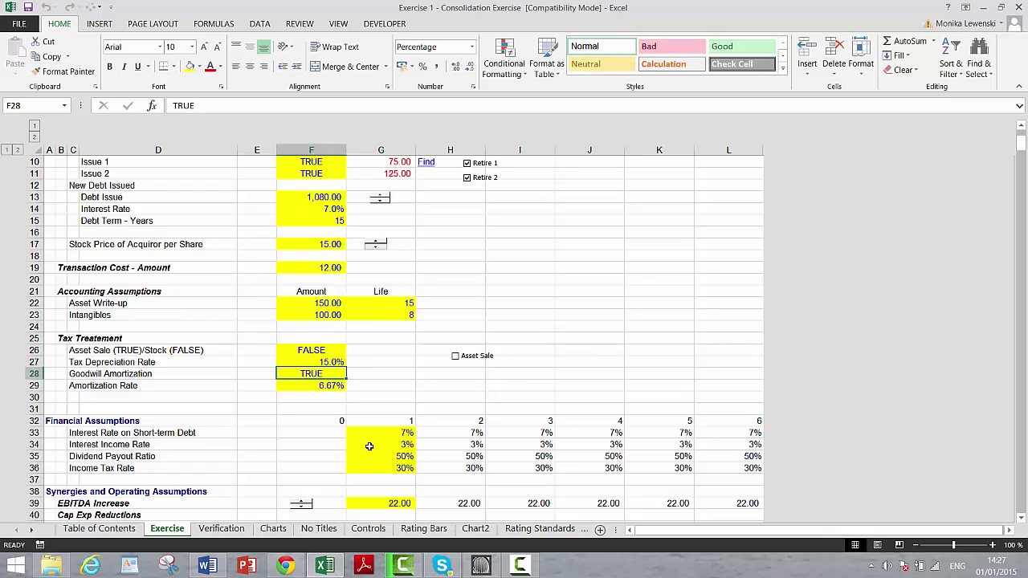
Examine the Tax Treatment inputs around the Asset Sale/Stock switch, Goodwill Amortization and Amortization Rate.
key("Up")
key("Up")
key("Up")
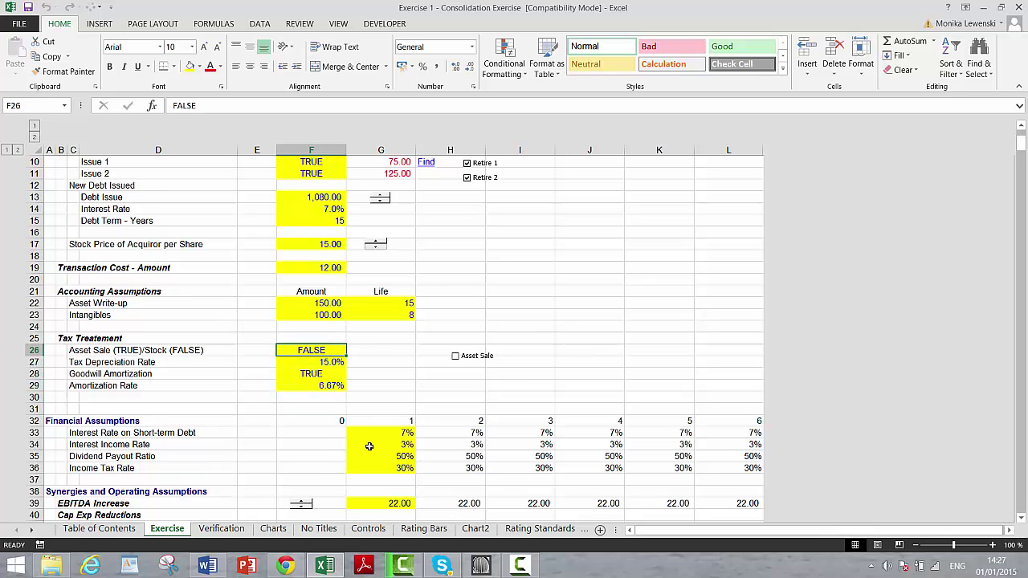
key("Down")
key("Down")
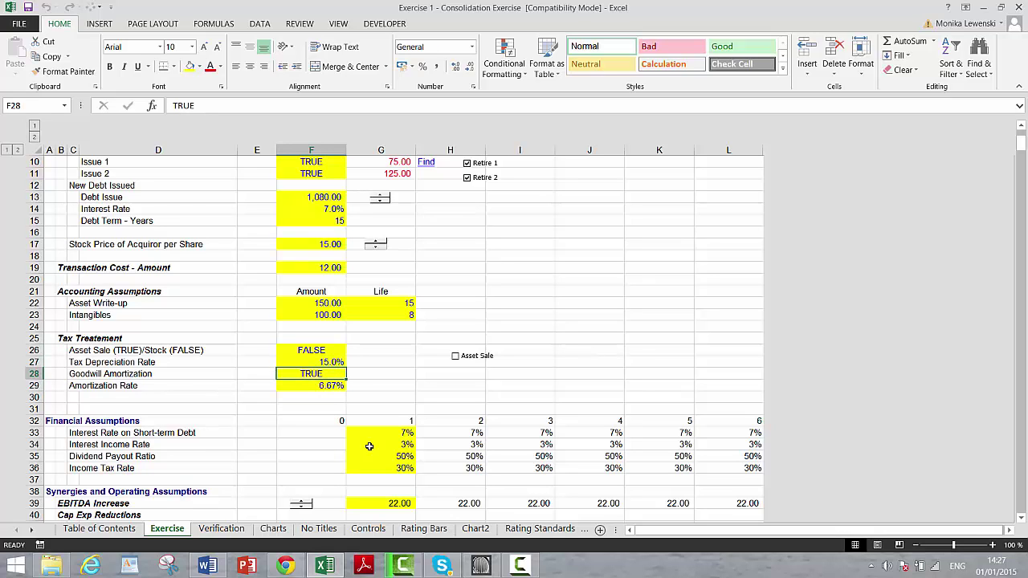
key("Down")
key("Up")
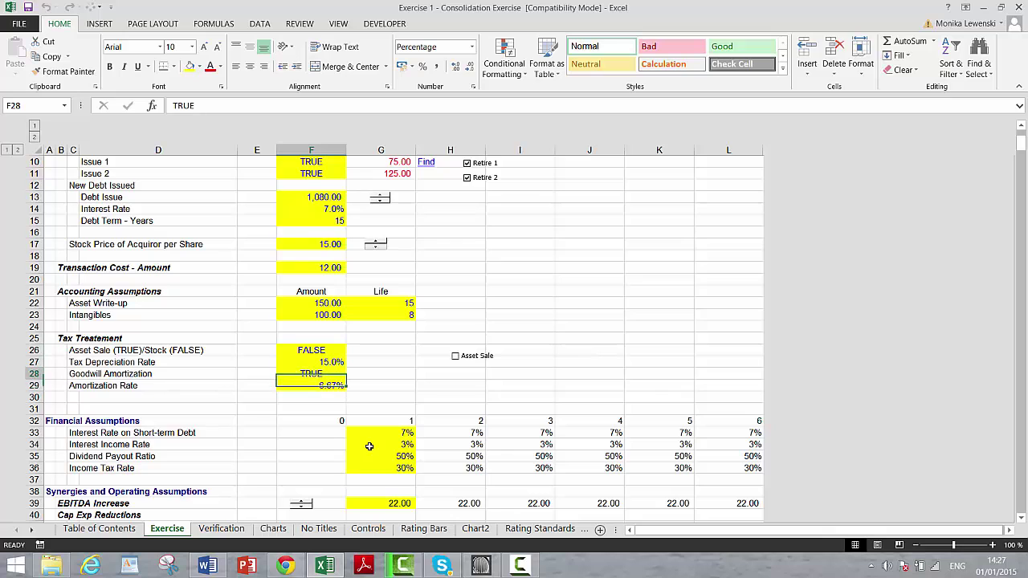
key("Left")
key("Left")
key("Right")
key("Right")
key("Right")
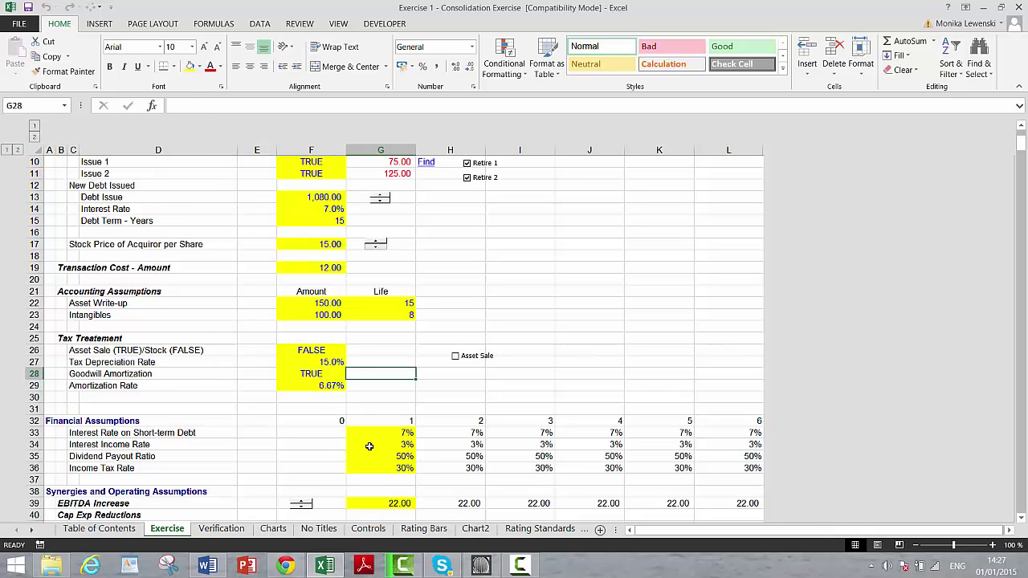
Set Goodwill Amortization under Tax Treatment to FALSE.
key("Left")
key("Left")
key("Right")
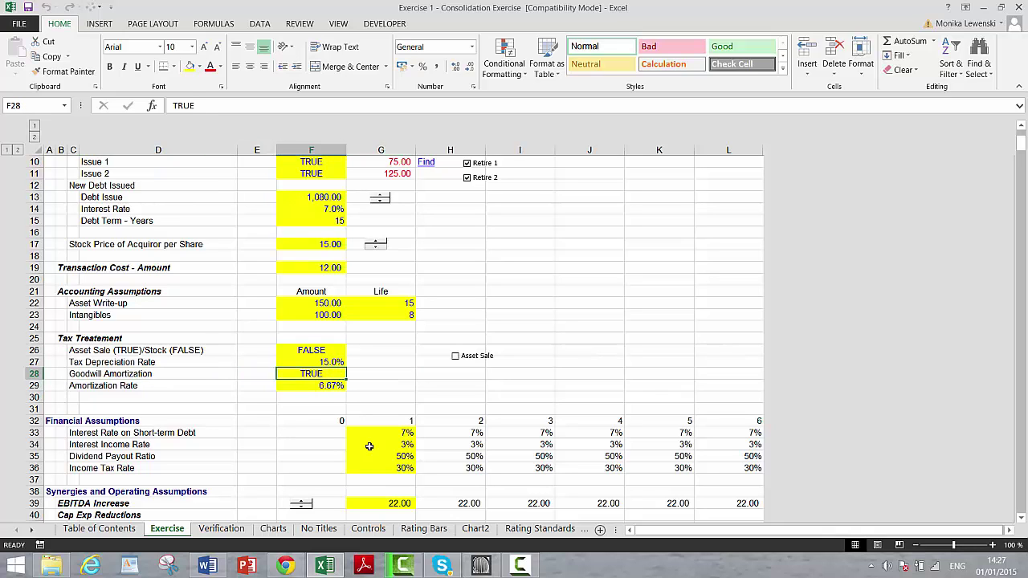
type("fals")
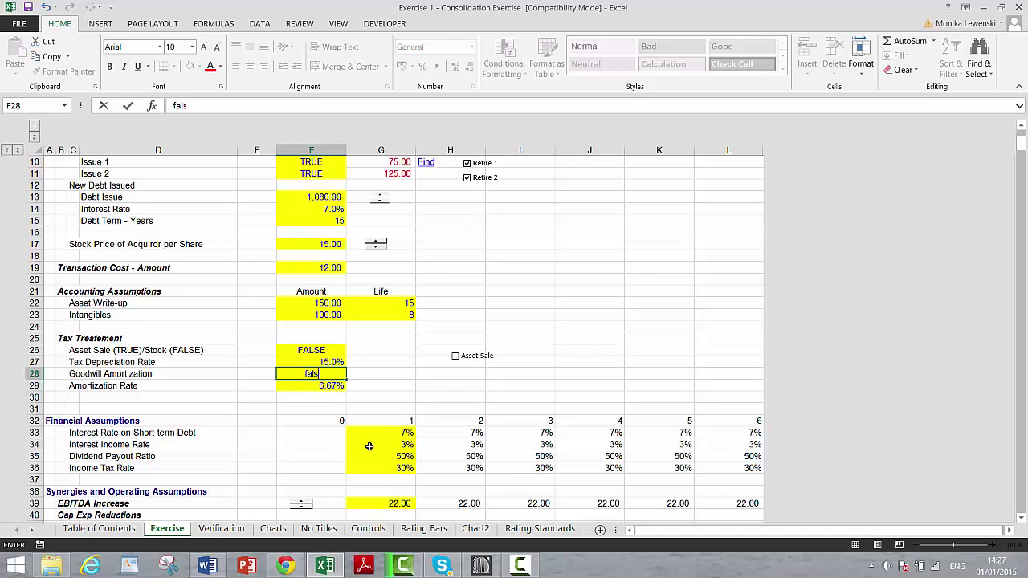
type("e")
key("Return")
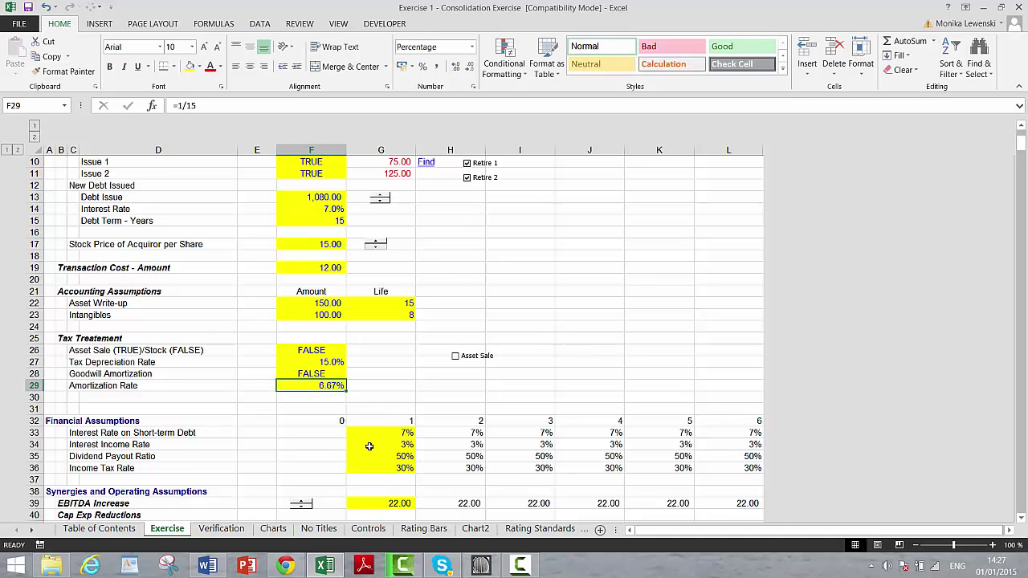
Look through the Financial Assumptions, Synergies and Operating Assumptions and the start of the Transaction Summary, and return to the Financial Assumptions heading row.
key("Down")
key("Down")
key("Down")
key("Down")
key("Down")
key("Down")
key("Down")
key("Down")
key("Down")
key("Down")
key("Down")
key("Down")
key("Down")
key("Down")
key("Down")
key("Down")
key("Down")
key("Down")
key("Down")
key("Down")
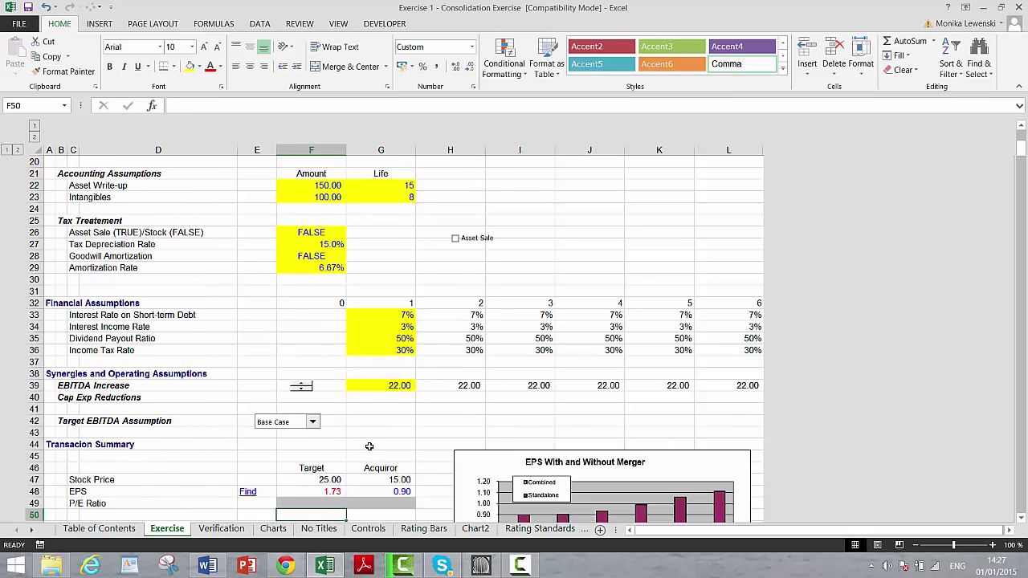
key("Up")
key("Up")
key("Up")
key("Up")
key("Up")
key("Up")
key("Up")
key("Up")
key("Up")
key("Up")
key("Up")
key("Up")
key("Up")
key("Up")
key("Up")
key("Up")
key("Up")
key("Up")
key("Right")
key("Right")
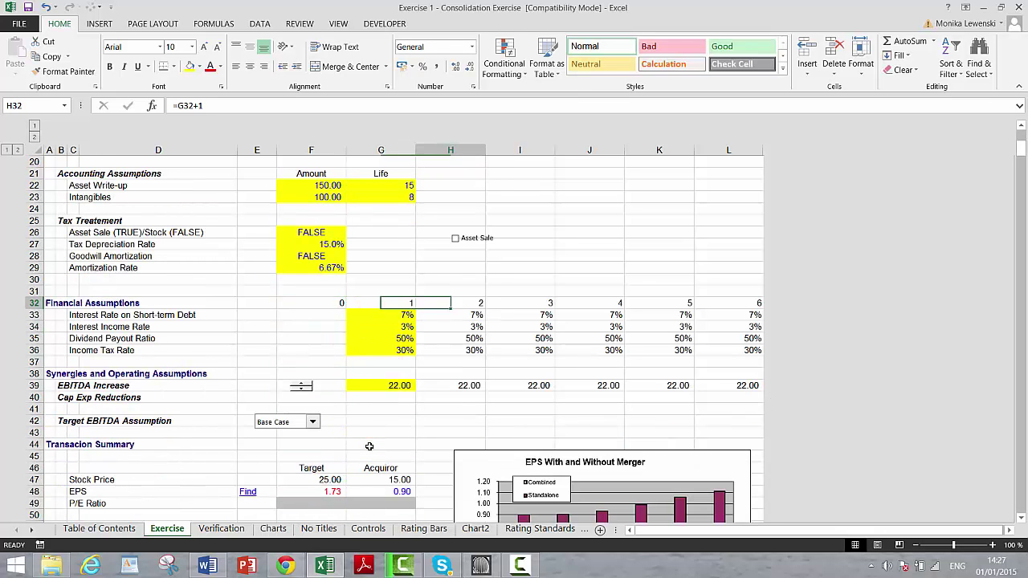
Extend the heading in A32 to read "Financial Assumptions for Combined Company".
key("Down")
key("Left")
key("Left")
key("Left")
key("Left")
key("Left")
key("Left")
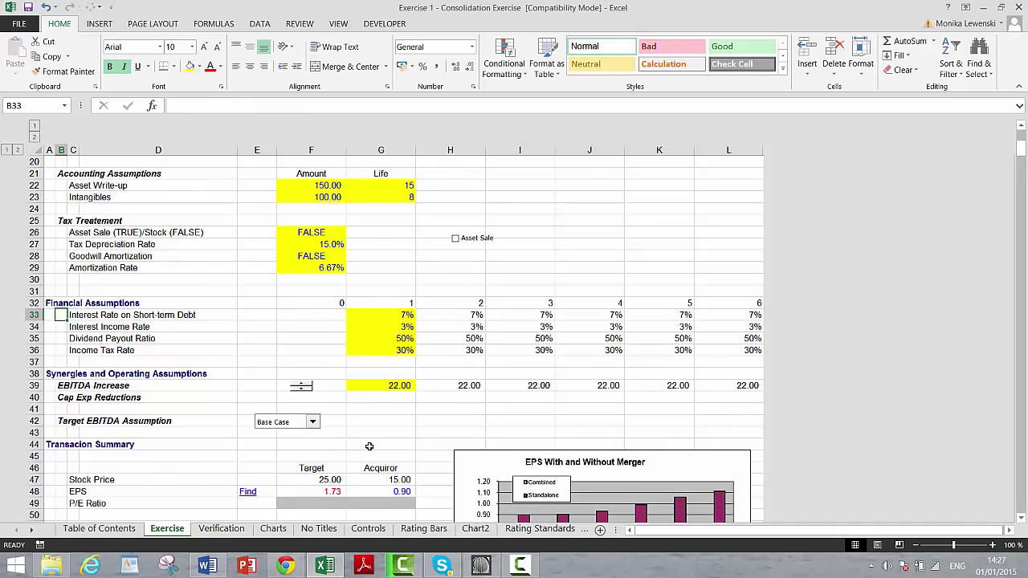
key("Left")
key("Up")
key("F2")
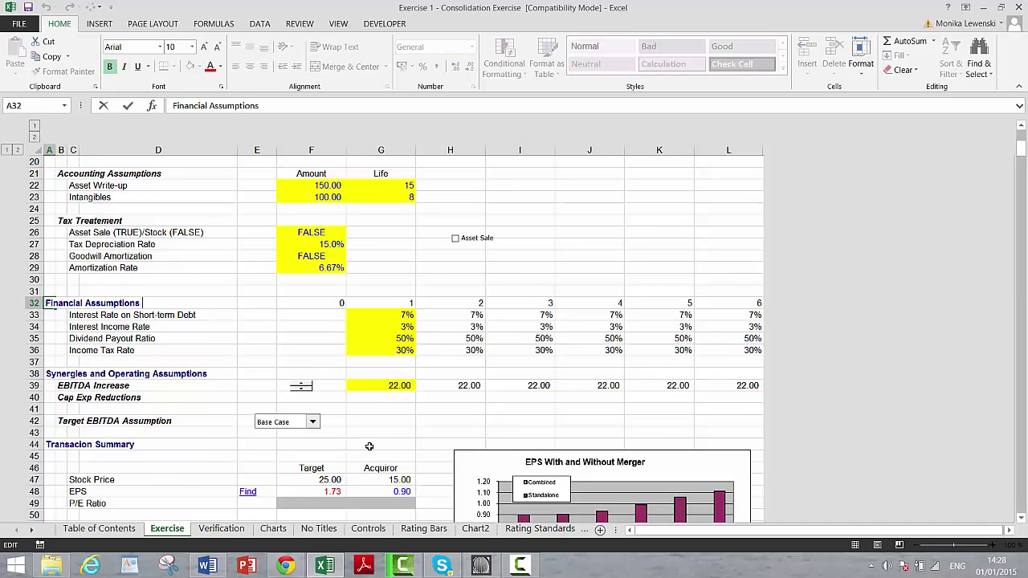
type("for Combine")
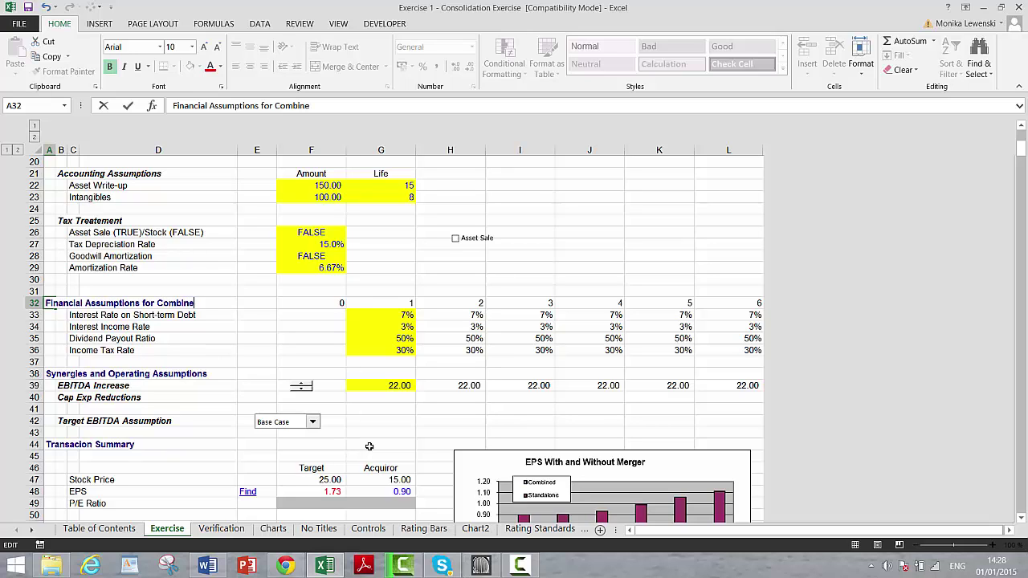
type("d Company")
key("Return")
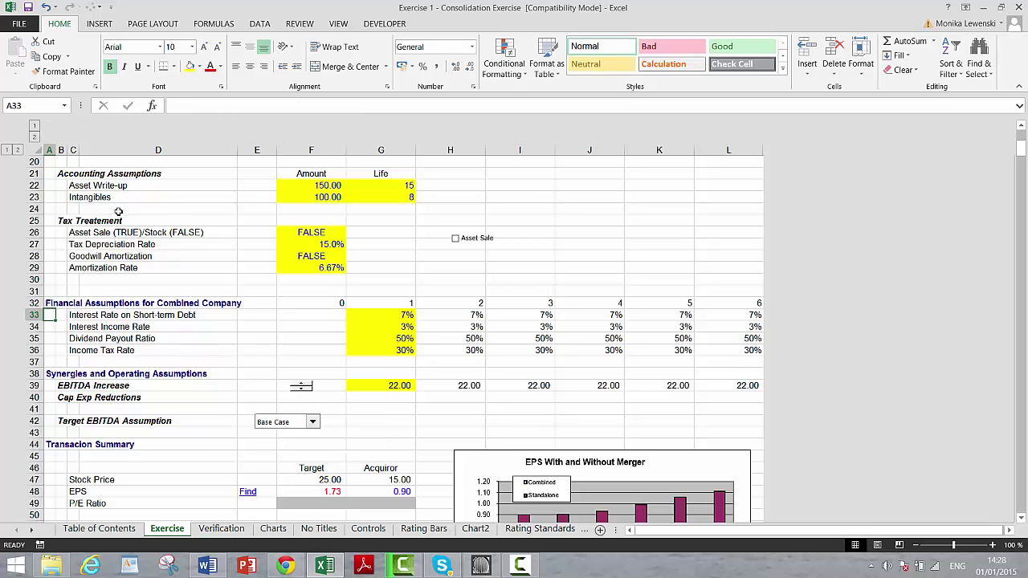
Narrow the indent columns A to C so that the row labels sit closer to the sheet's edge.
left_click_drag(73, 150, 50, 150)
left_click(155, 287)
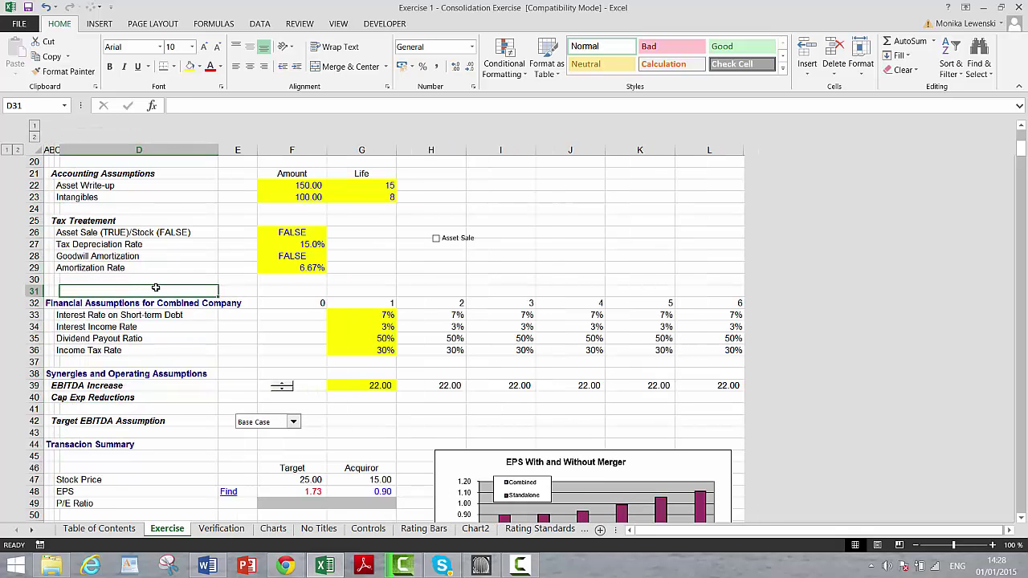
Look through the Transaction Summary down to Exchange Ratio and return to the target's P/E Ratio cell.
key("Down")
key("Down")
key("Down")
key("Down")
key("Down")
key("Down")
key("Down")
key("Down")
key("Down")
key("Down")
key("Down")
key("Down")
key("Down")
key("Down")
key("Down")
key("Down")
key("Down")
key("Down")
key("Down")
key("Down")
key("Down")
key("Down")
key("Down")
key("Down")
key("Down")
key("Down")
key("Down")
key("Down")
key("Down")
key("Down")
key("Down")
key("Down")
key("Down")
key("Down")
key("Down")
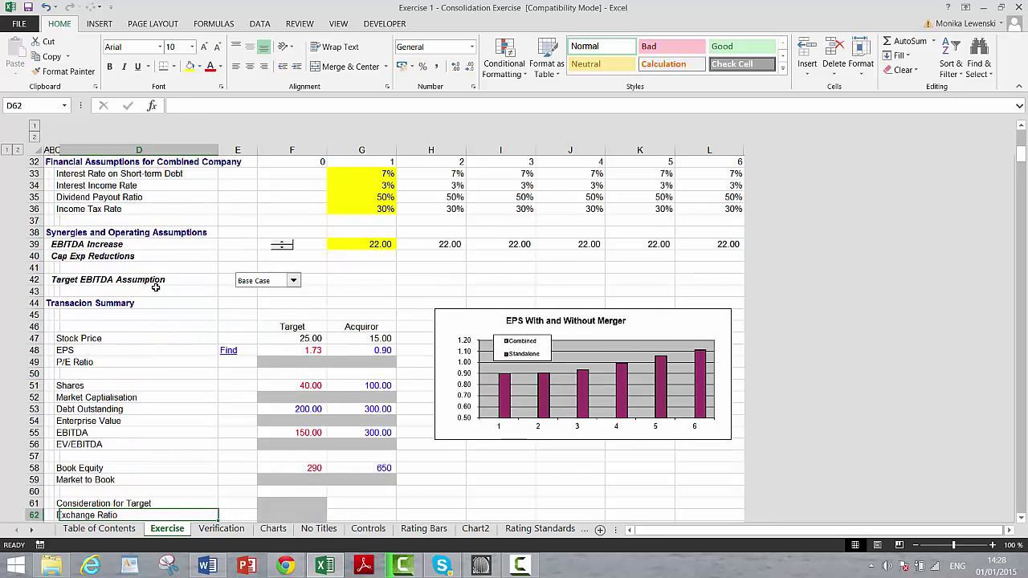
key("Up")
key("Up")
key("Up")
key("Up")
key("Up")
key("Up")
key("Up")
key("Up")
key("Up")
key("Up")
key("Up")
key("Up")
key("Up")
key("Up")
key("Up")
key("Up")
key("Up")
key("Right")
key("Right")
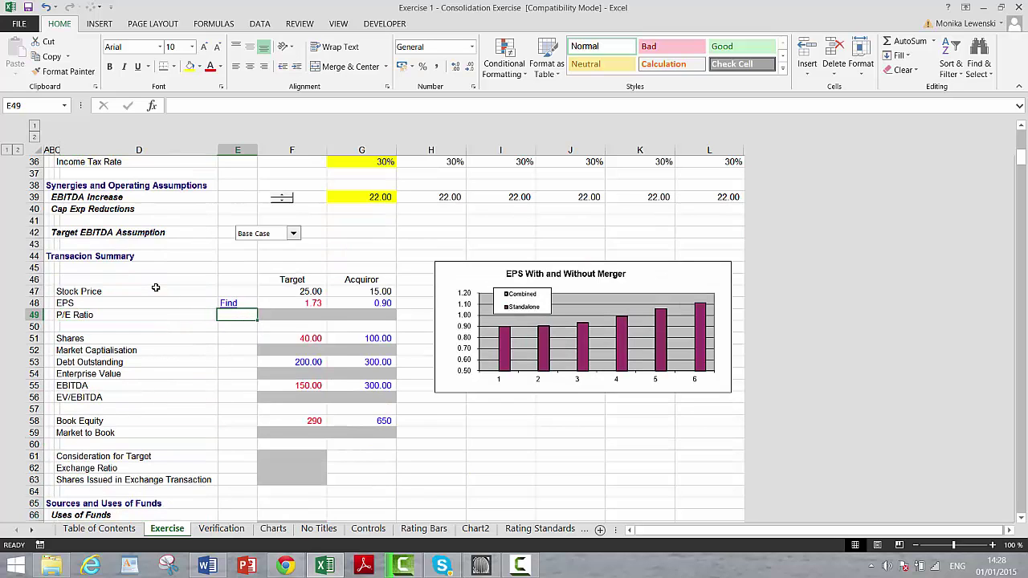
type("=")
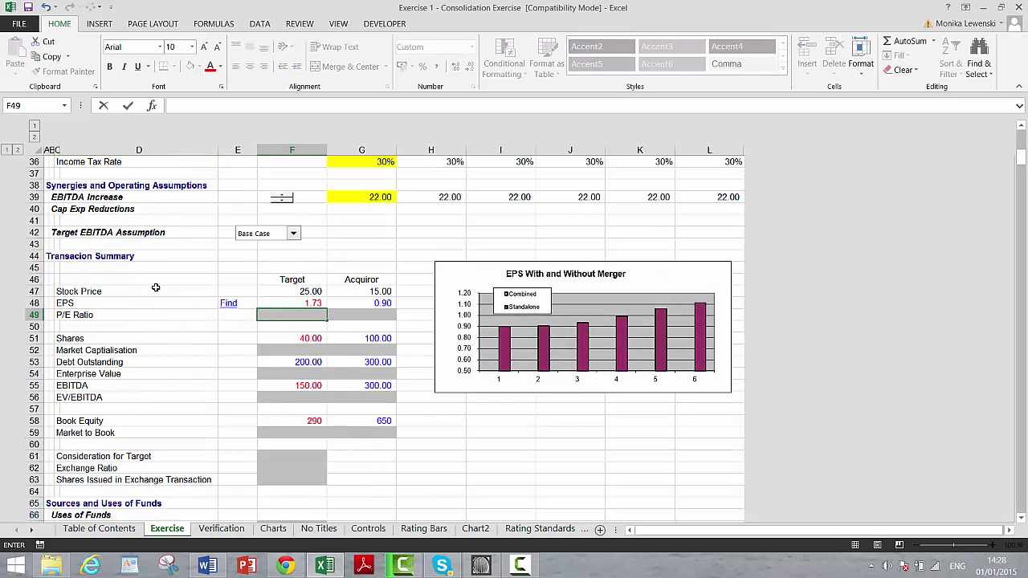
key("Escape")
type("=")
key("Up")
key("Up")
type("/")
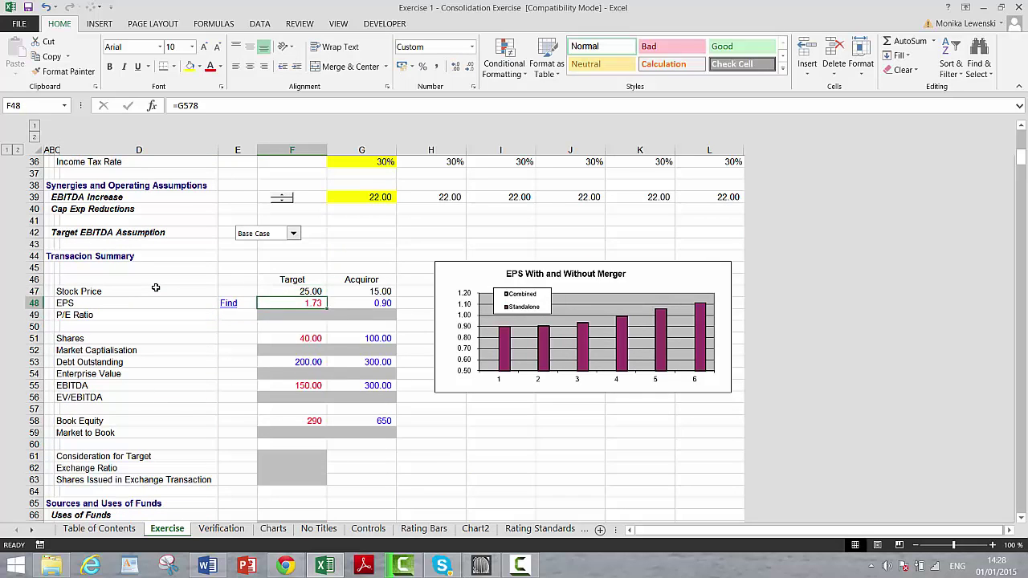
key("Escape")
Calculate the target's P/E ratio as stock price divided by EPS (=F47/F48) and fill the formula across to the acquiror in G49.
type("=")
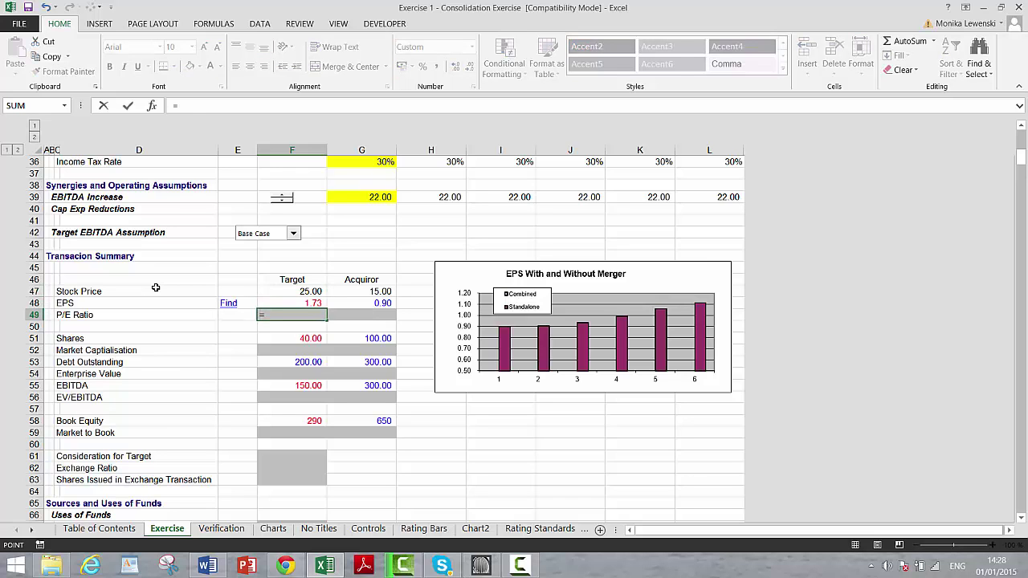
key("Up")
key("Up")
type("/")
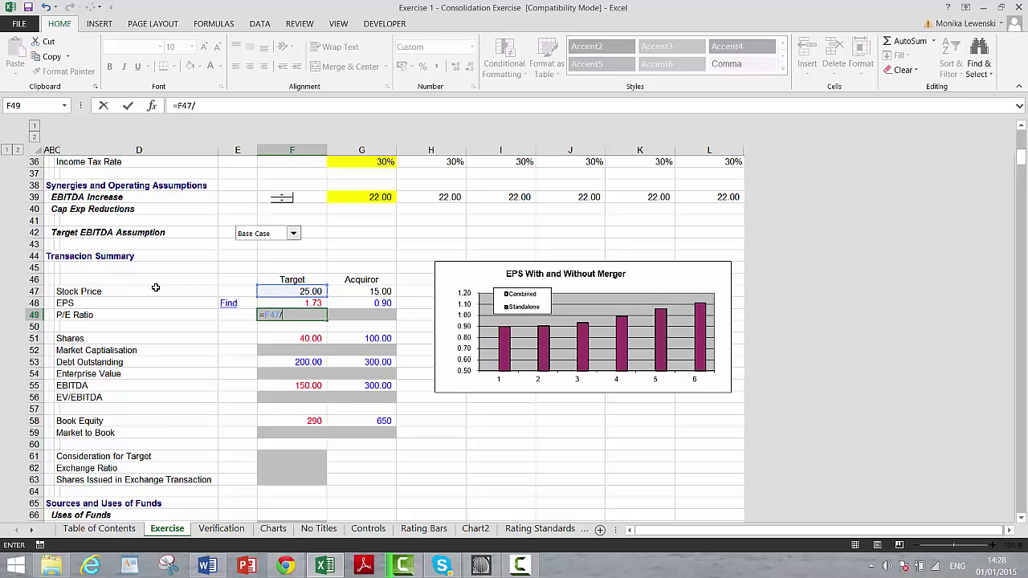
key("Up")
key("Return")
key("Up")
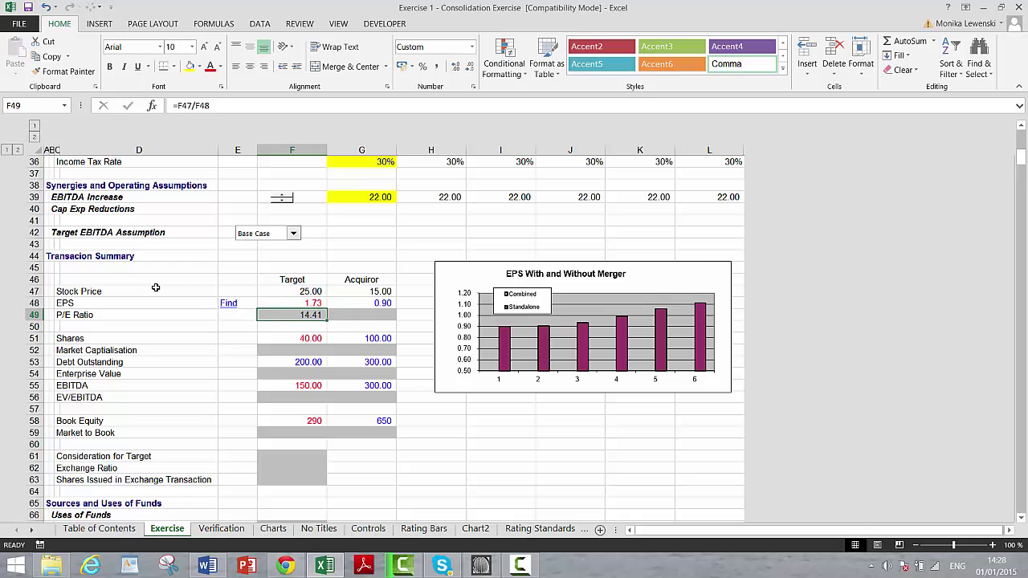
key("shift+Right")
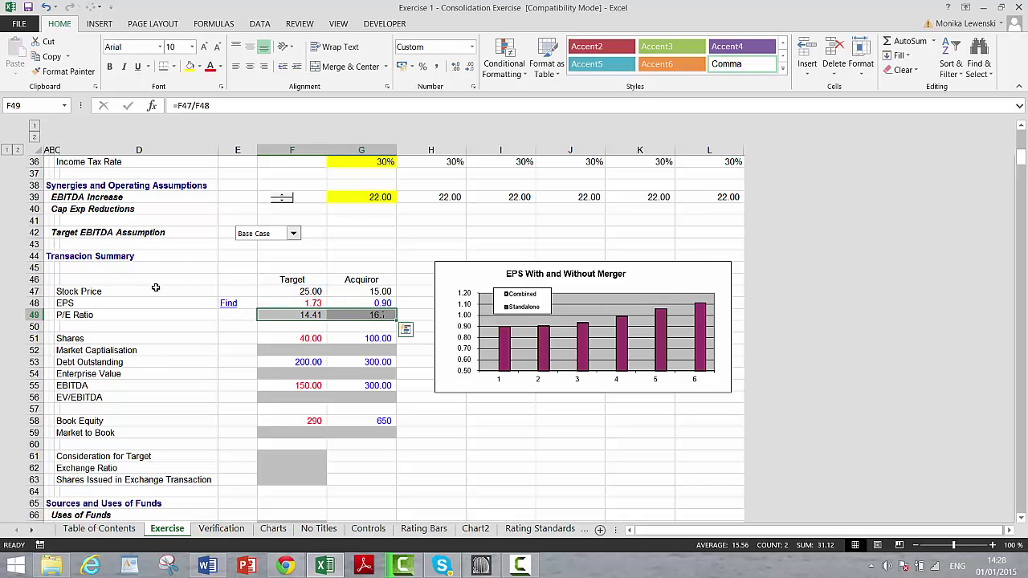
key("ctrl+r")
Compare the P/E ratios of target and acquiror with the EPS and stock price inputs above them.
key("Left")
key("Right")
key("Right")
key("Right")
key("Up")
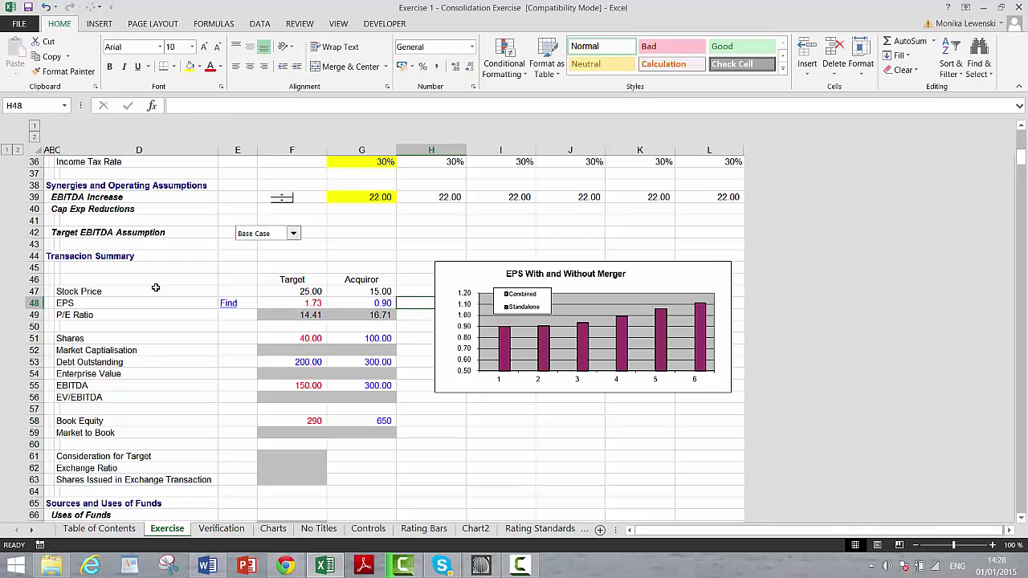
key("Left")
key("Left")
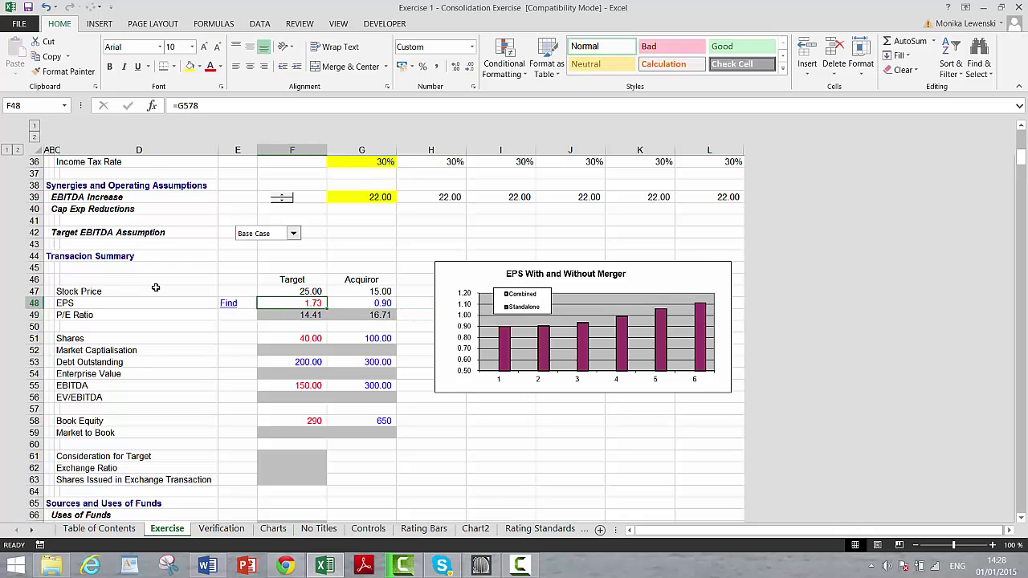
key("Right")
key("Down")
key("Left")
key("Left")
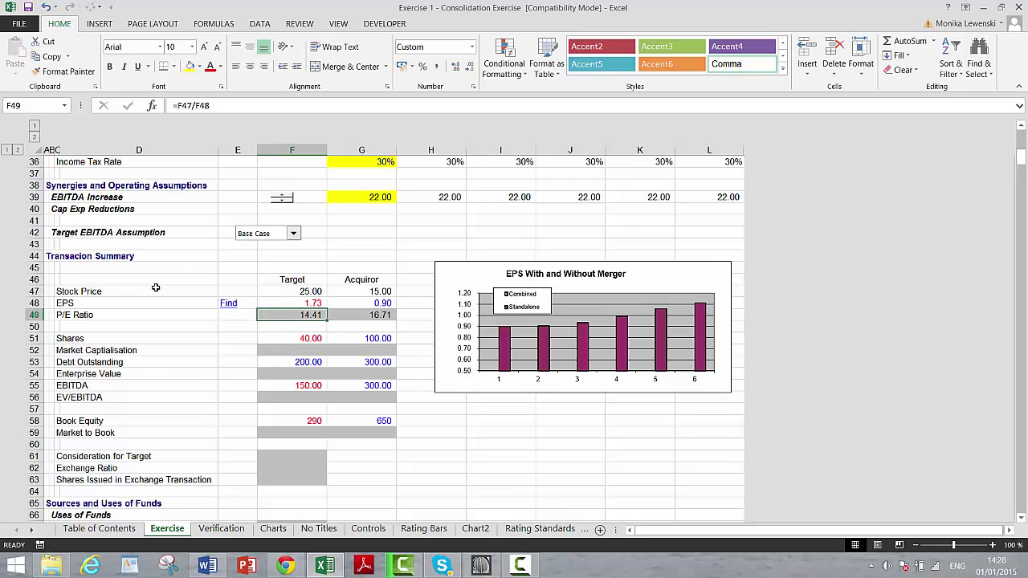
key("Right")
key("Right")
key("Up")
key("Up")
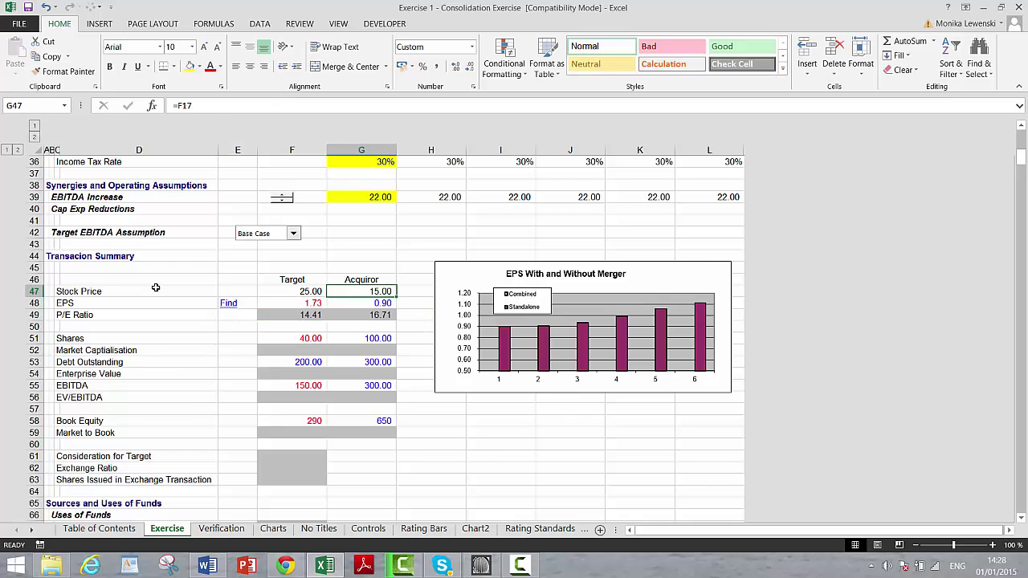
Check the P/E Ratio row across the target and acquiror columns.
key("Down")
key("Down")
key("Left")
key("Left")
key("Right")
key("Right")
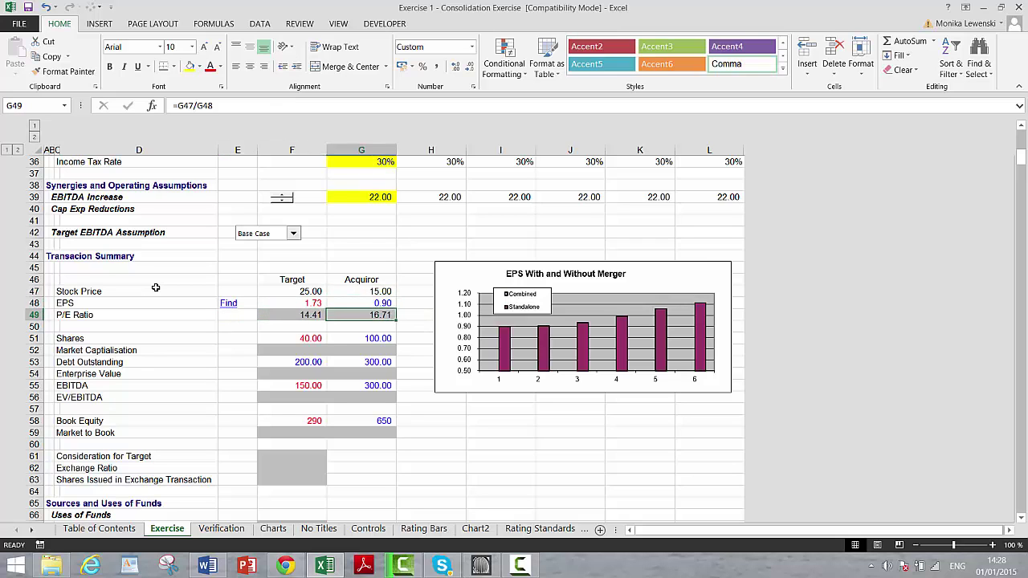
key("Right")
key("Left")
Examine the Shares and market capitalisation rows to identify the empty target and acquiror cells that need a formula.
key("Down")
key("Down")
key("Left")
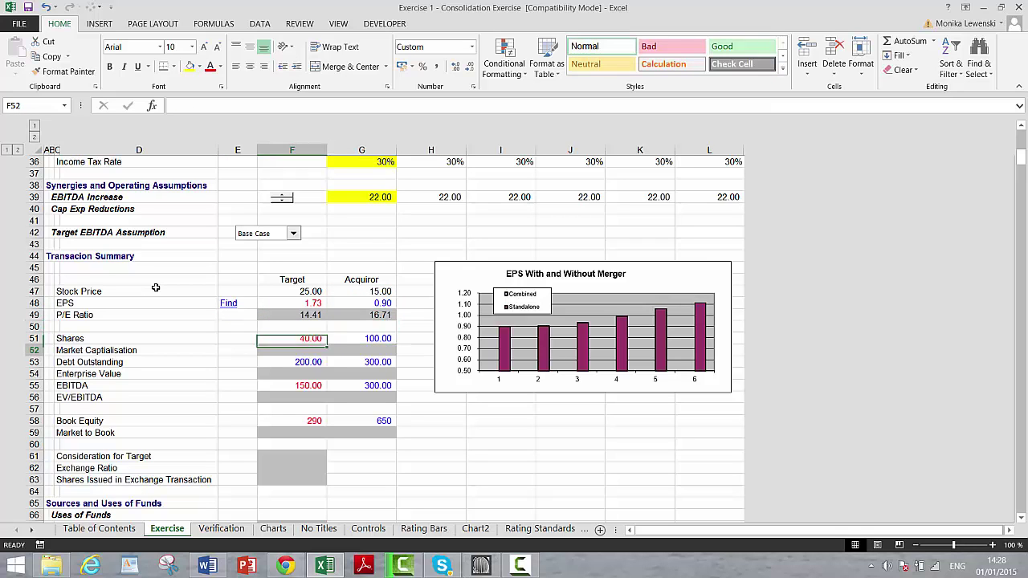
key("Down")
key("Left")
key("Left")
key("Left")
key("Right")
key("Right")
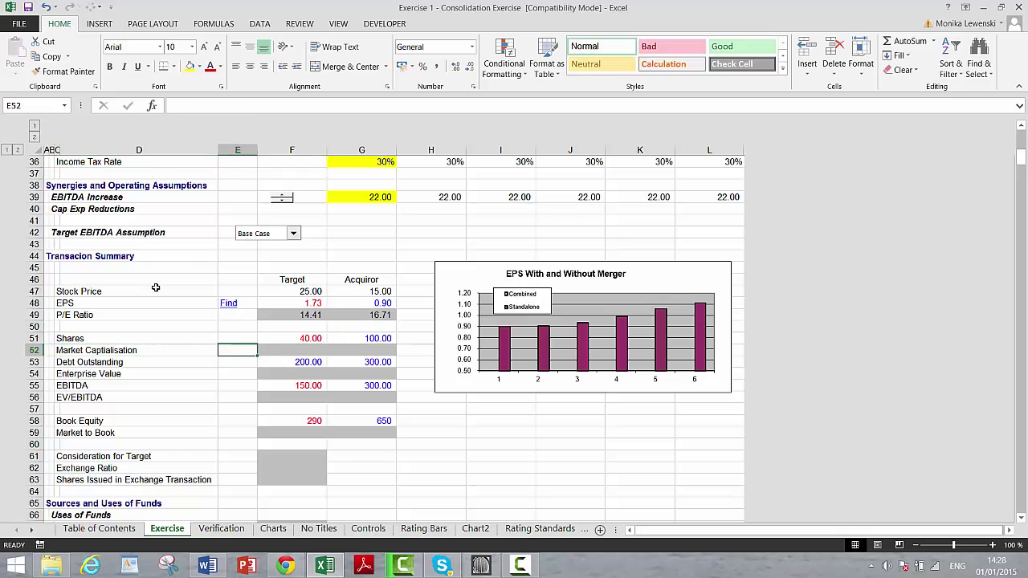
key("Right")
key("Right")
key("Right")
key("Left")
key("Left")
key("Left")
key("Left")
key("Left")
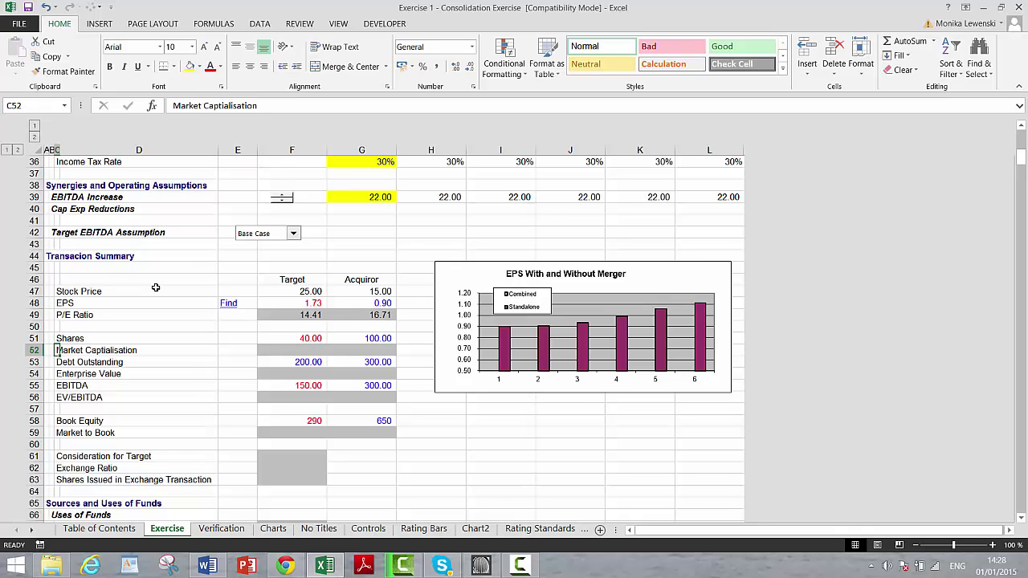
key("Right")
key("Right")
key("Right")
key("Right")
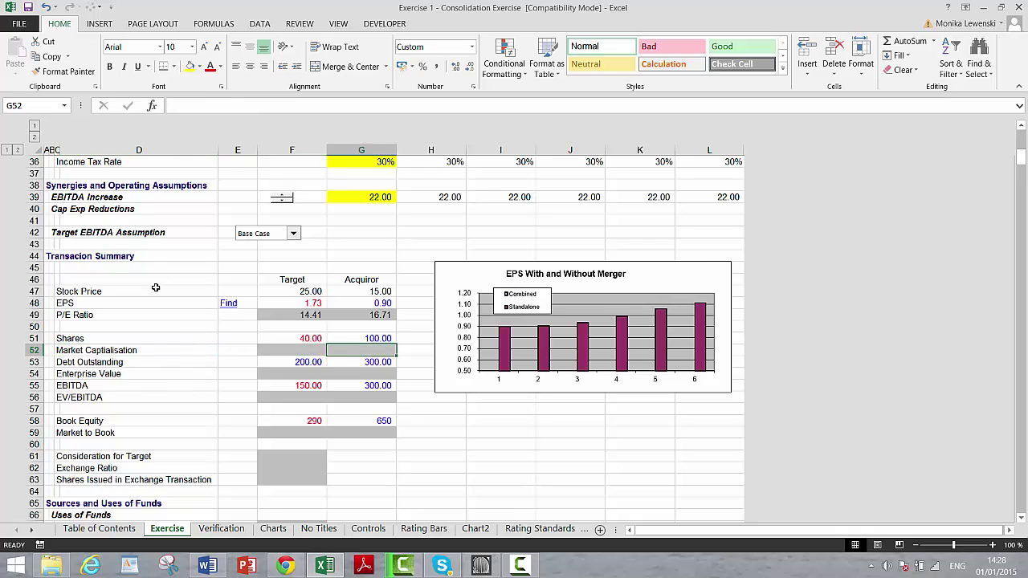
Calculate the target's market capitalisation in F52 as stock price times shares (=F47*F51) and fill the formula across to the acquiror in G52.
key("Left")
type("=")
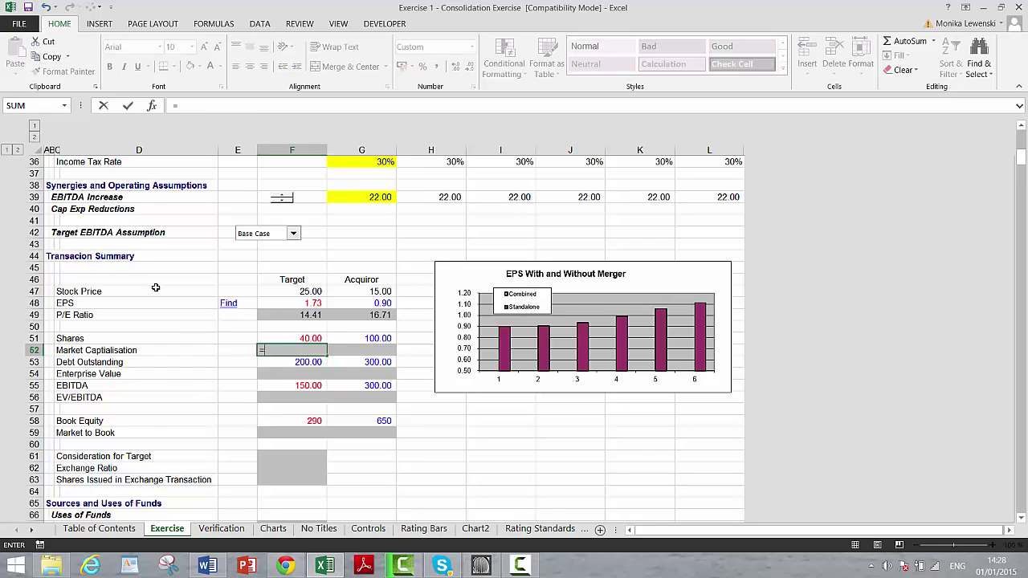
key("Up")
key("Up")
key("Up")
key("Up")
key("Up")
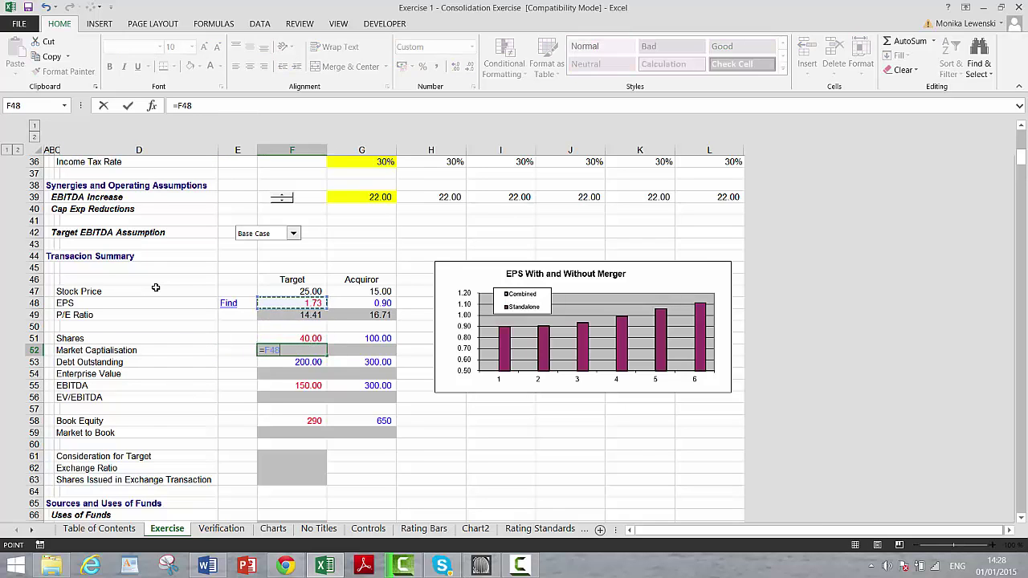
type("*")
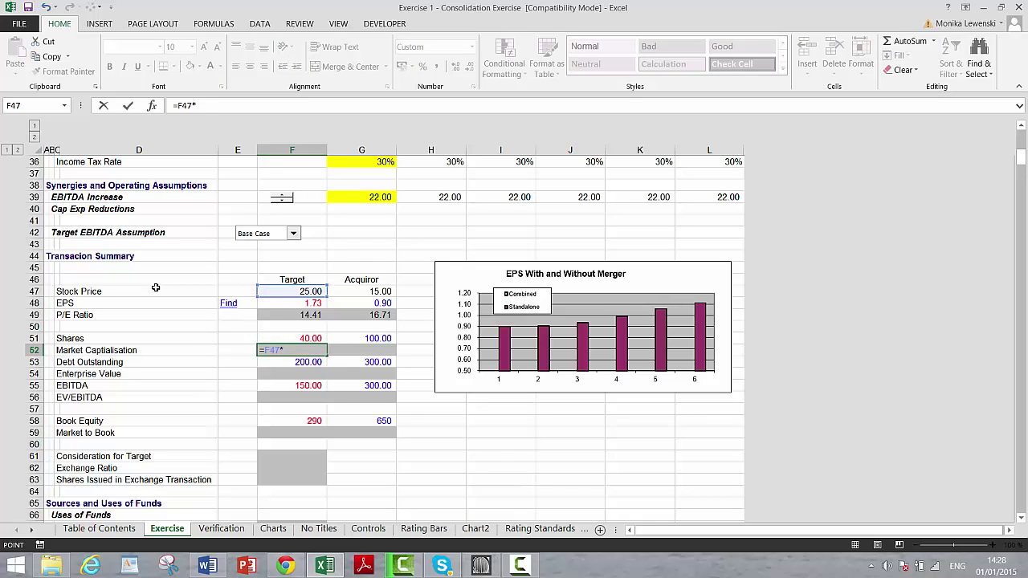
key("Up")
key("ctrl+Return")
key("shift+Right")
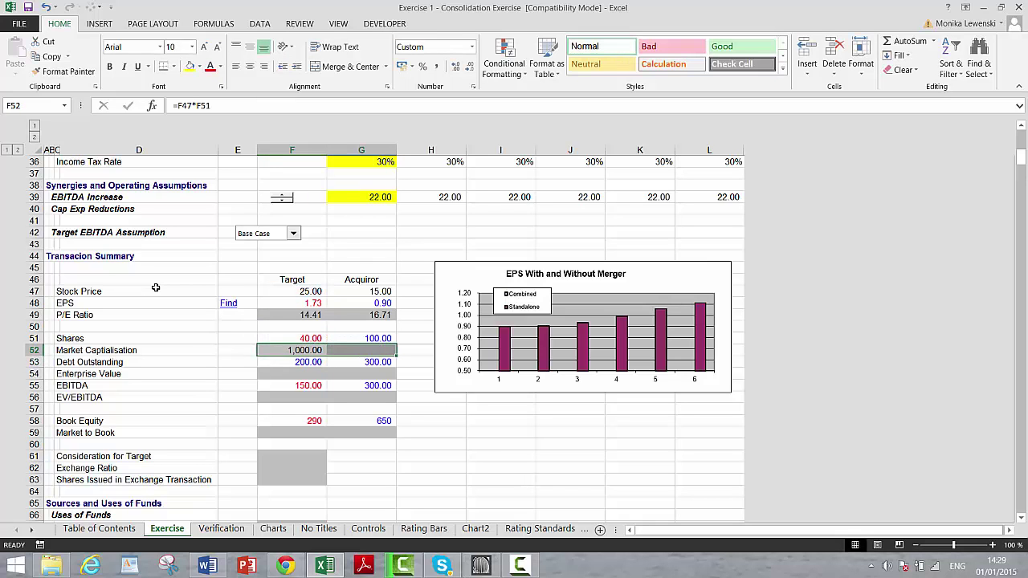
key("ctrl+r")
Calculate the target's Enterprise Value in F54 as market capitalisation plus debt outstanding (=F52+F53) and fill it across to the acquiror in G54.
key("Down")
key("Down")
key("Left")
key("Left")
key("Left")
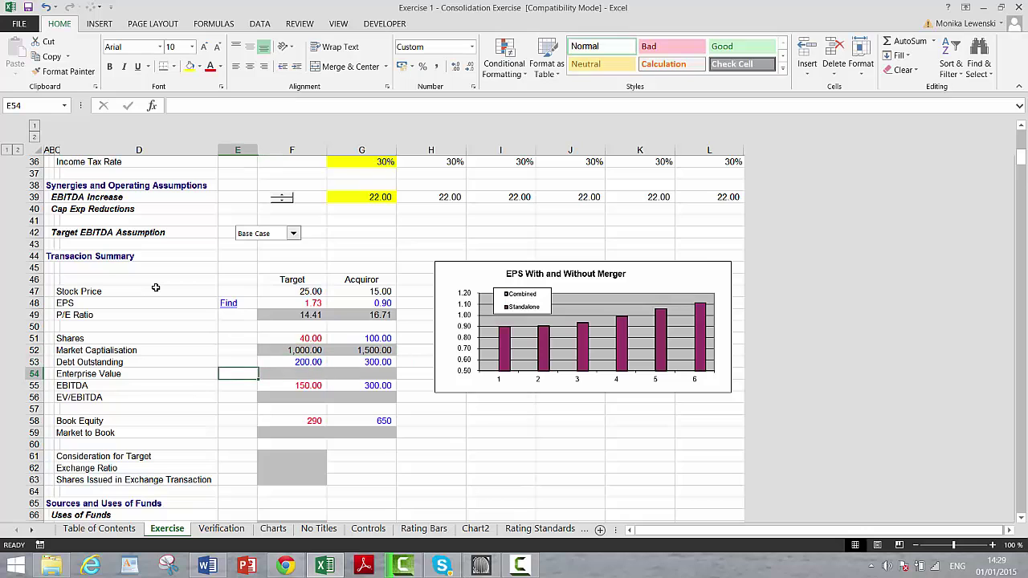
key("Right")
key("Right")
key("Right")
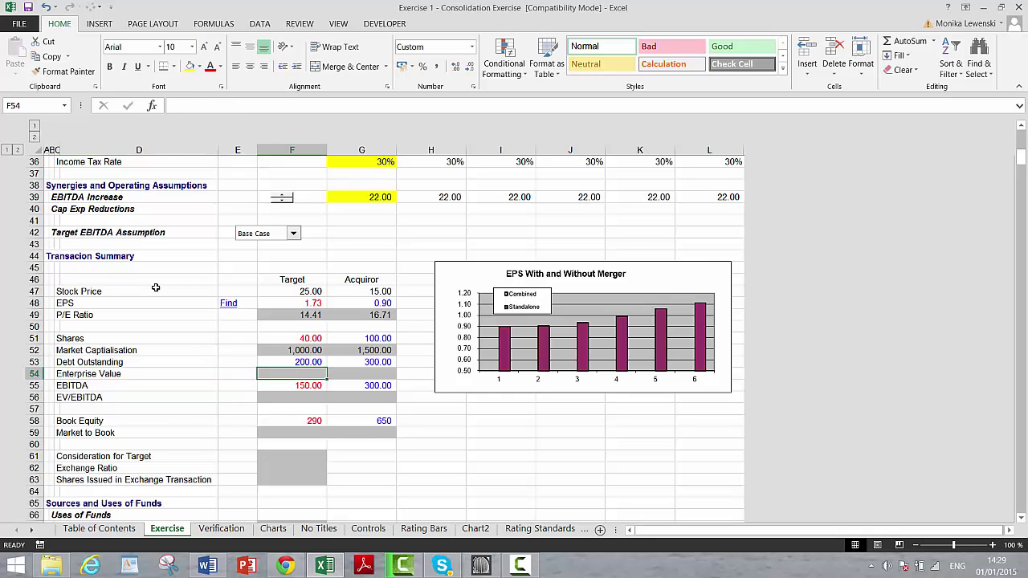
type("=")
key("Up")
key("Up")
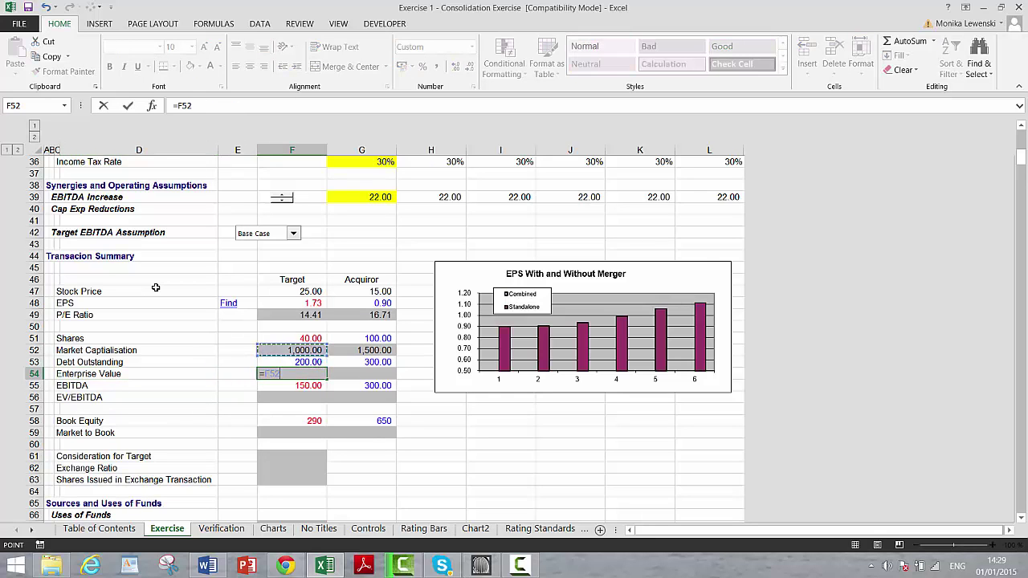
type("+")
key("Up")
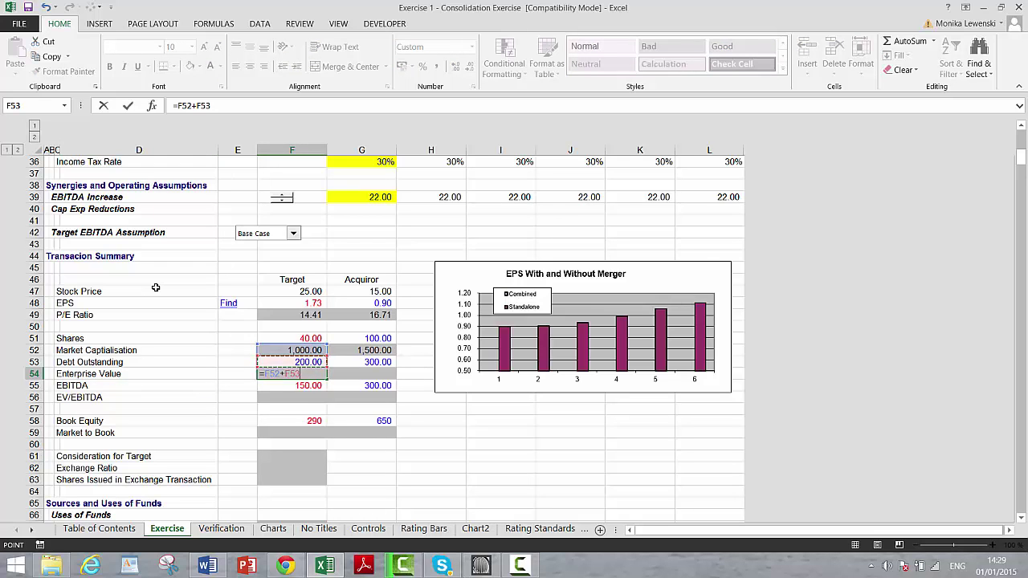
key("Return")
key("Up")
key("shift+Right")
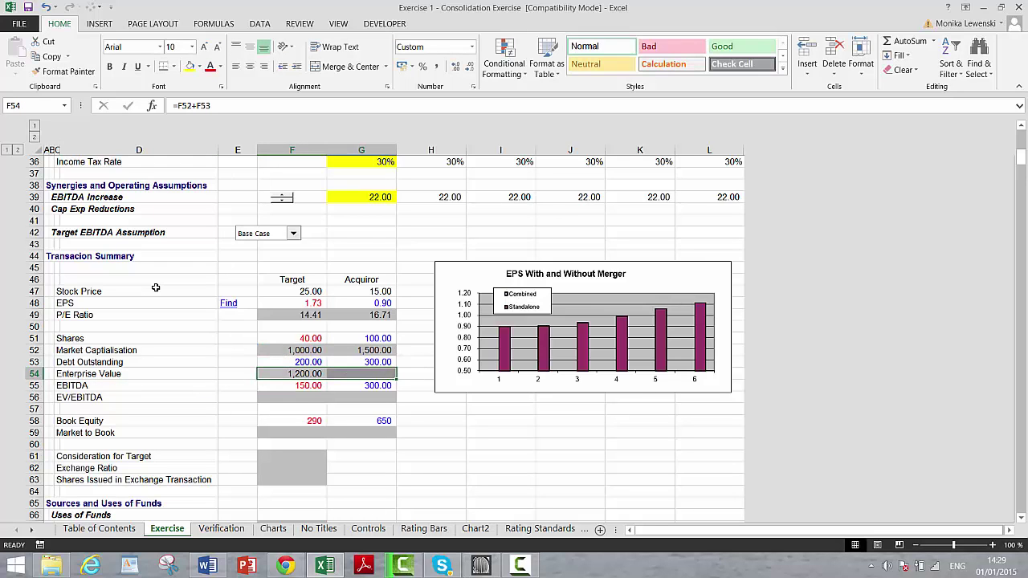
key("ctrl+r")
Calculate the target's EV/EBITDA in F56 as enterprise value divided by EBITDA (=F54/F55) and fill it across to the acquiror in G56.
key("Down")
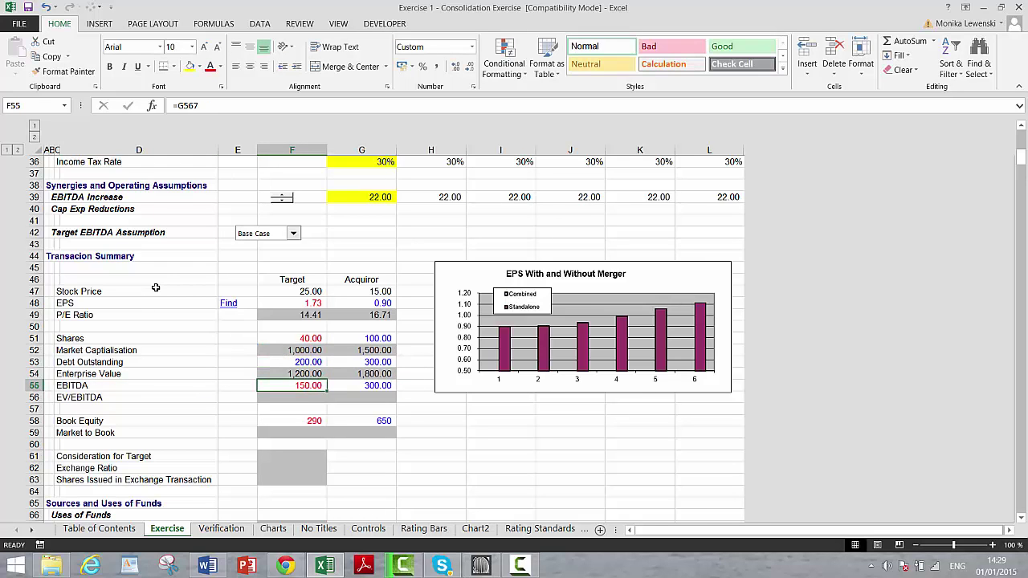
key("Up")
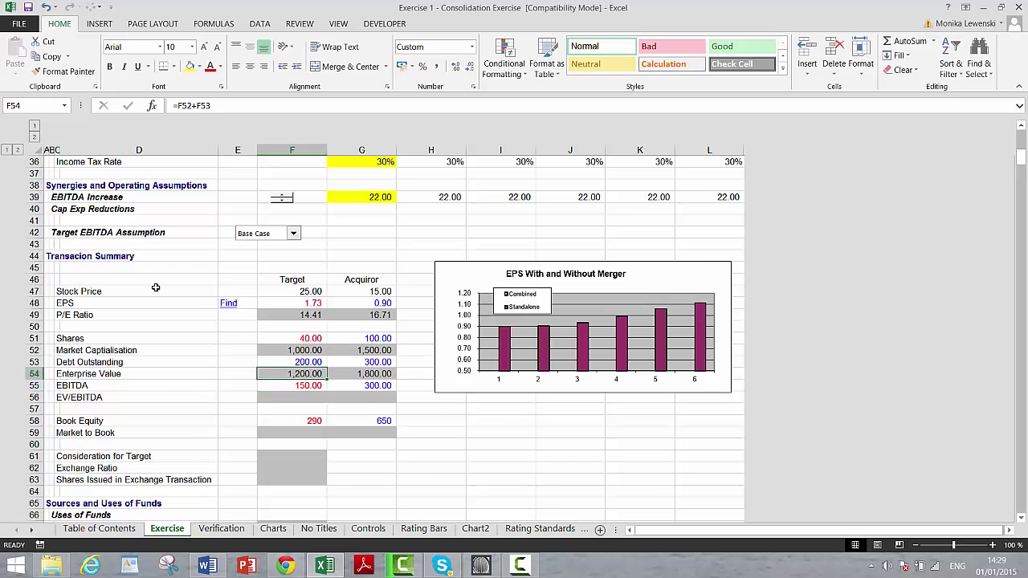
key("Down")
key("Down")
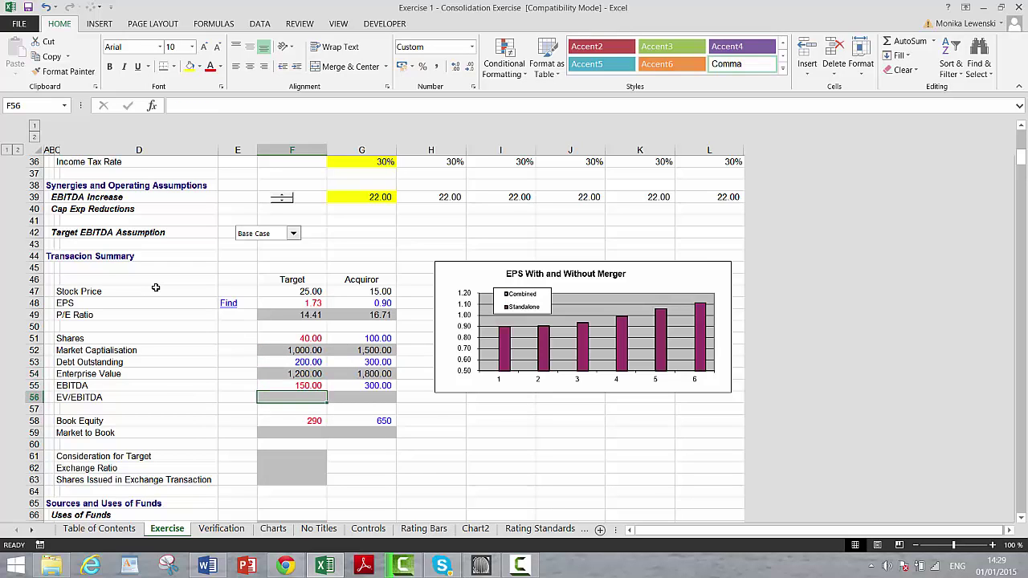
type("=")
key("Up")
key("Up")
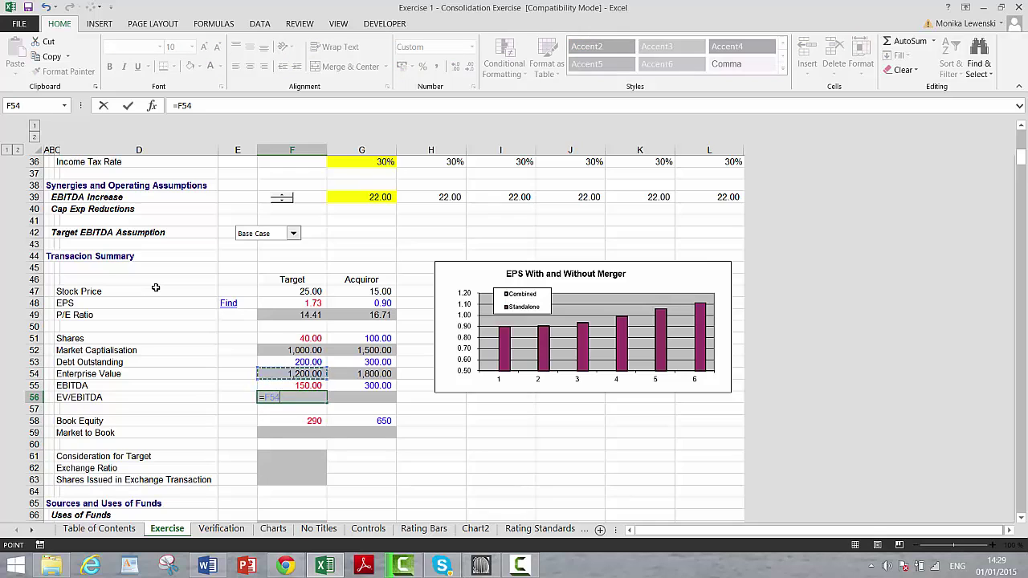
type("/")
key("Up")
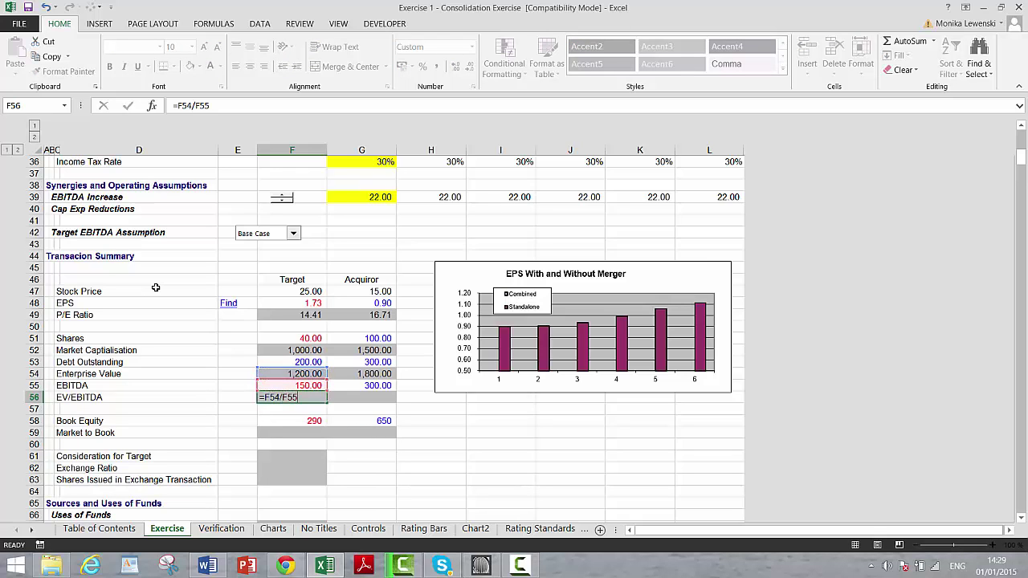
key("ctrl+Return")
key("shift+Right")
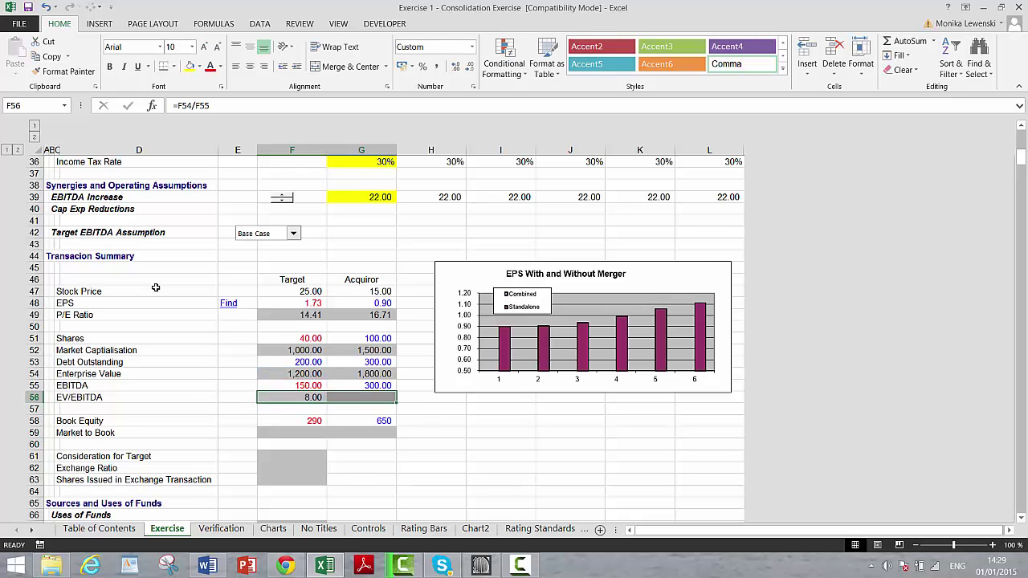
key("ctrl+r")
Calculate the target's Market to Book ratio in F59 as market capitalisation divided by book equity (=F52/F58) and fill it across to G59.
key("Down")
key("Down")
key("Down")
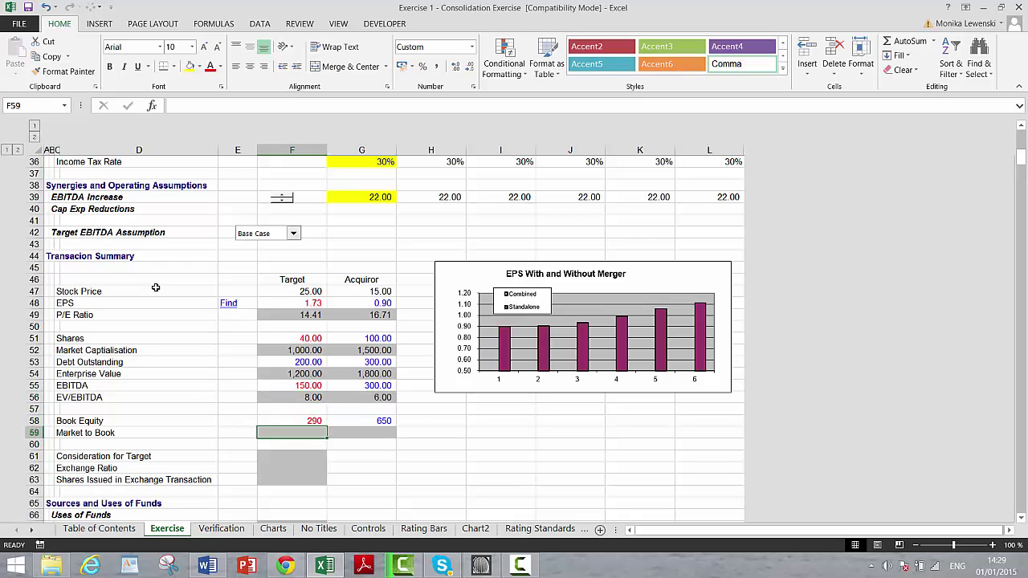
key("Left")
key("Left")
key("Right")
key("Right")
type("=")
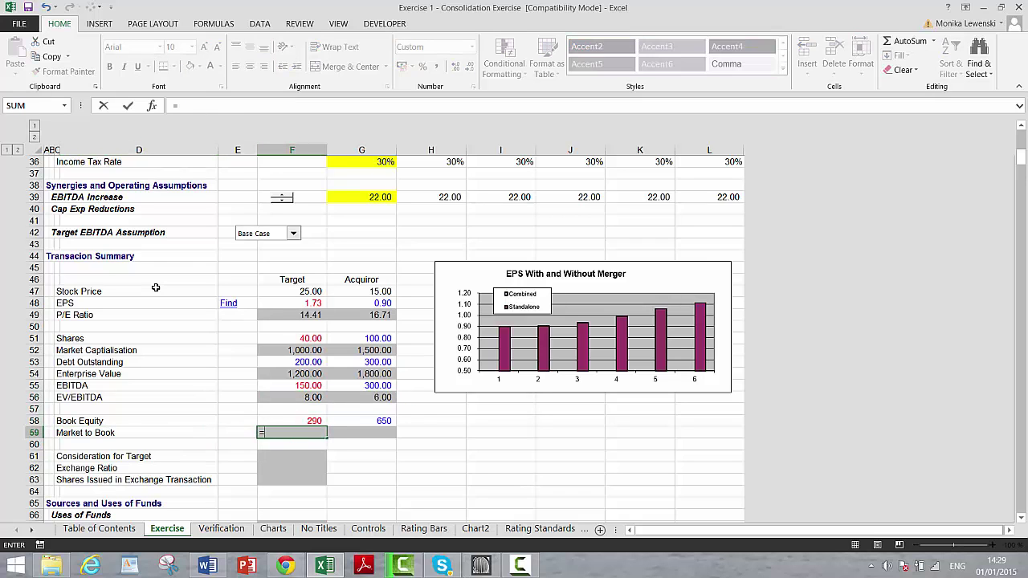
key("Up")
key("Up")
key("Up")
key("Up")
key("Up")
key("Up")
key("Up")
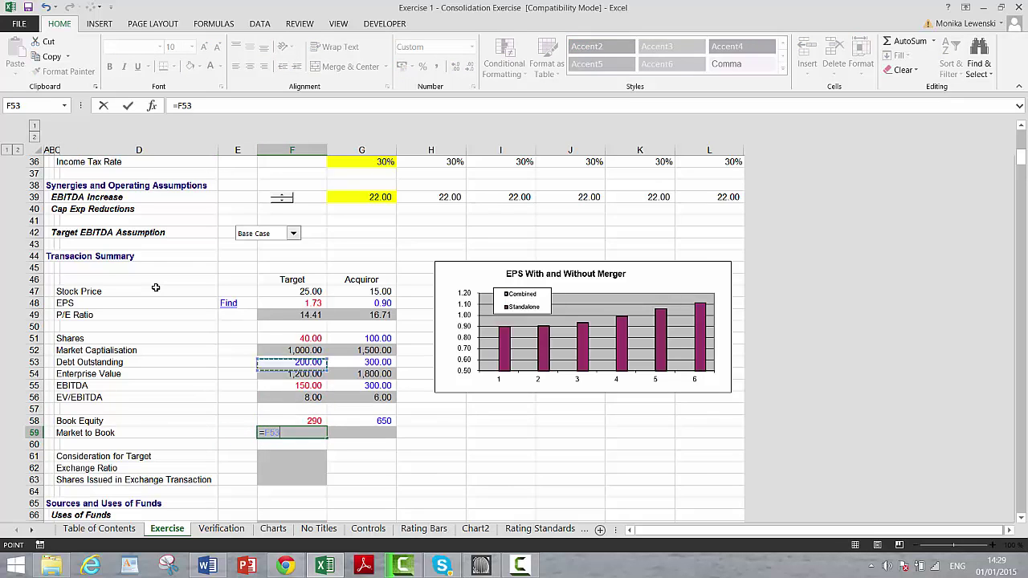
type("/")
key("Up")
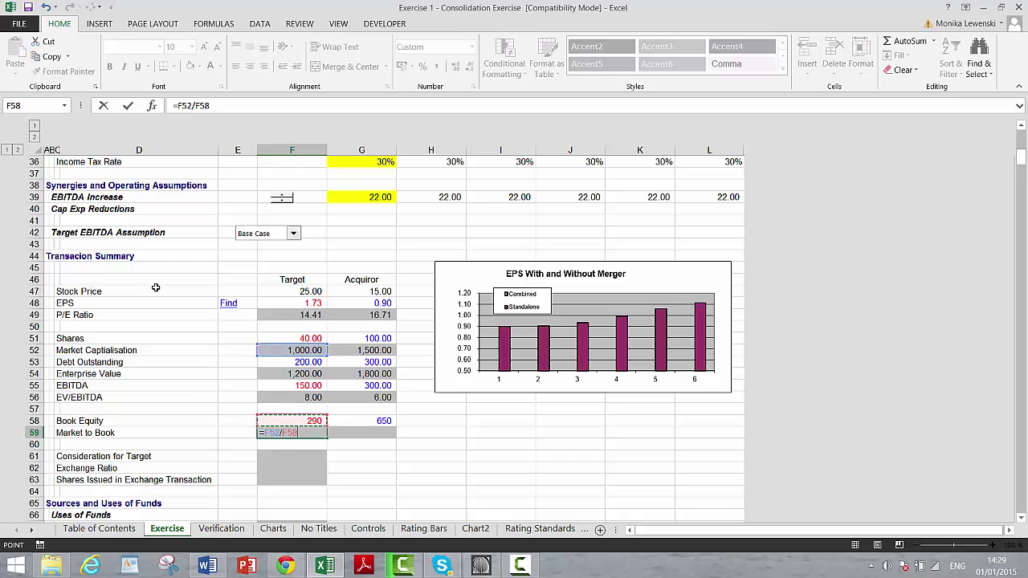
key("Return")
key("Up")
key("shift+Right")
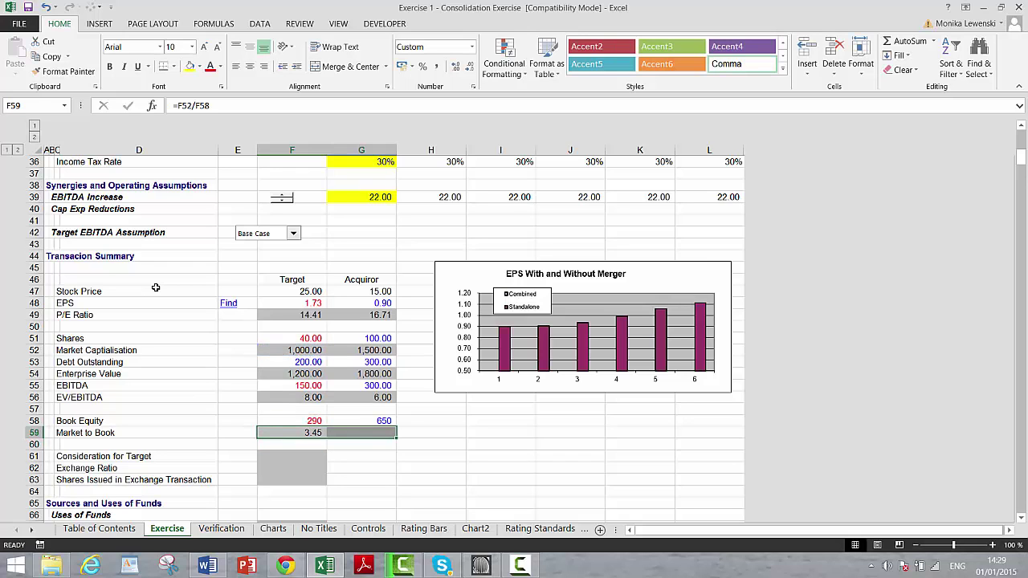
key("ctrl+r")
Look over the rows from Consideration for Target down to the start of Sources and Uses of Funds.
key("Down")
key("Down")
key("Left")
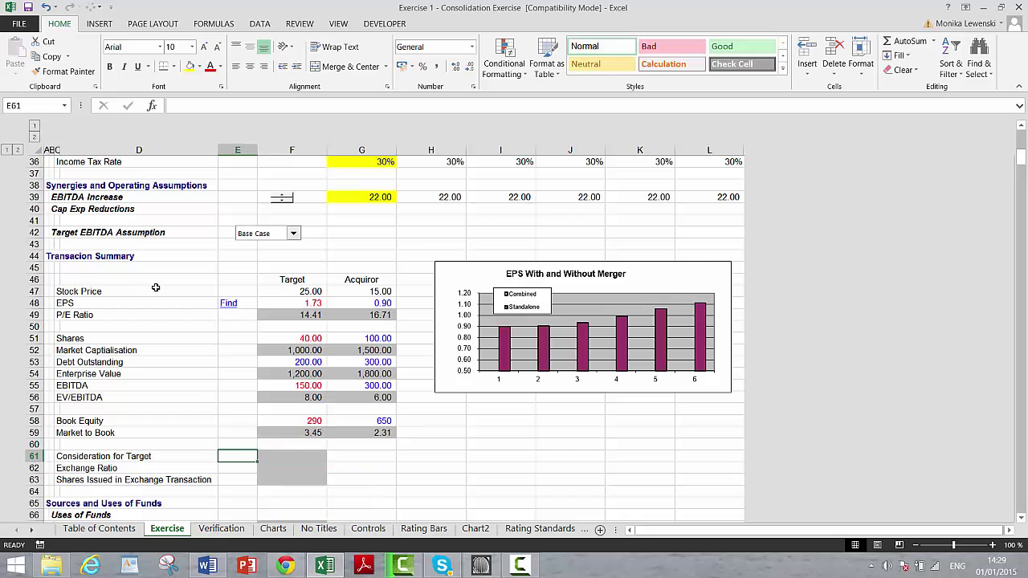
key("Down")
key("Down")
key("Down")
key("Down")
key("Down")
key("Down")
key("Up")
key("Up")
key("Up")
key("Up")
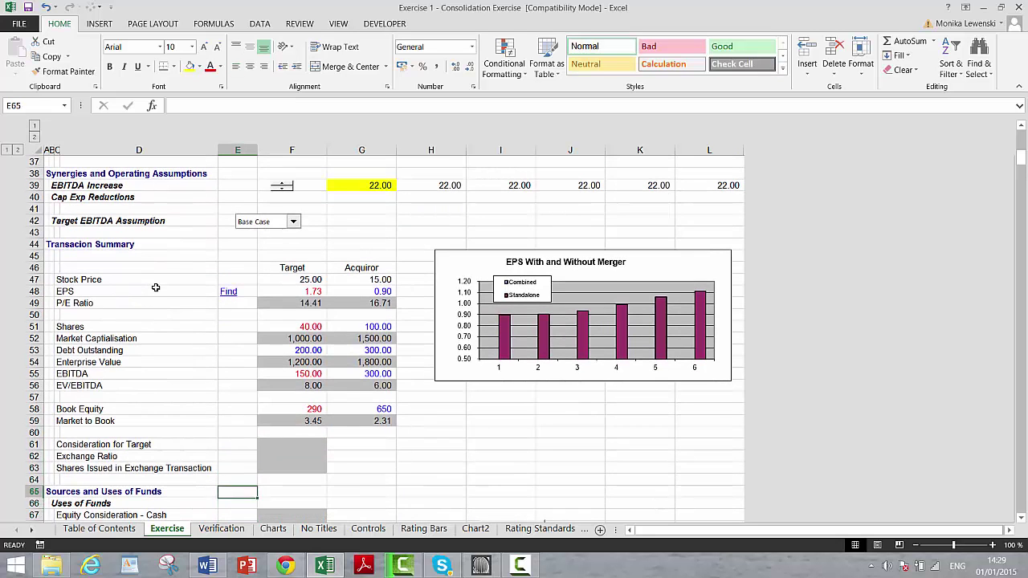
key("Up")
key("Up")
Calculate the Consideration for Target in F61 as the target's market capitalisation times one plus the premium percentage, =F52*(1+F6).
key("Right")
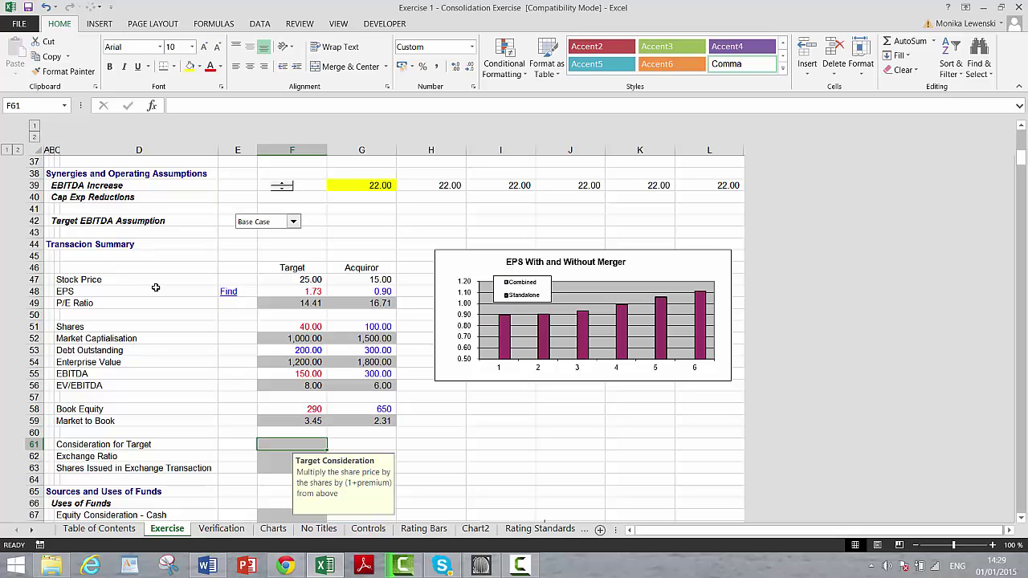
type("=")
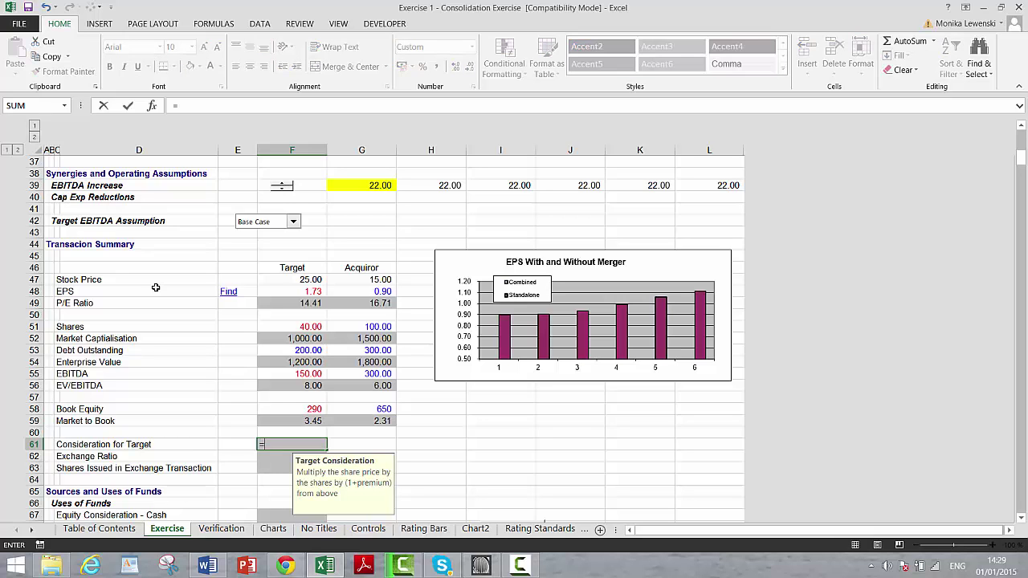
key("Up")
key("Up")
key("Up")
key("Up")
key("Up")
key("Up")
key("Up")
key("Up")
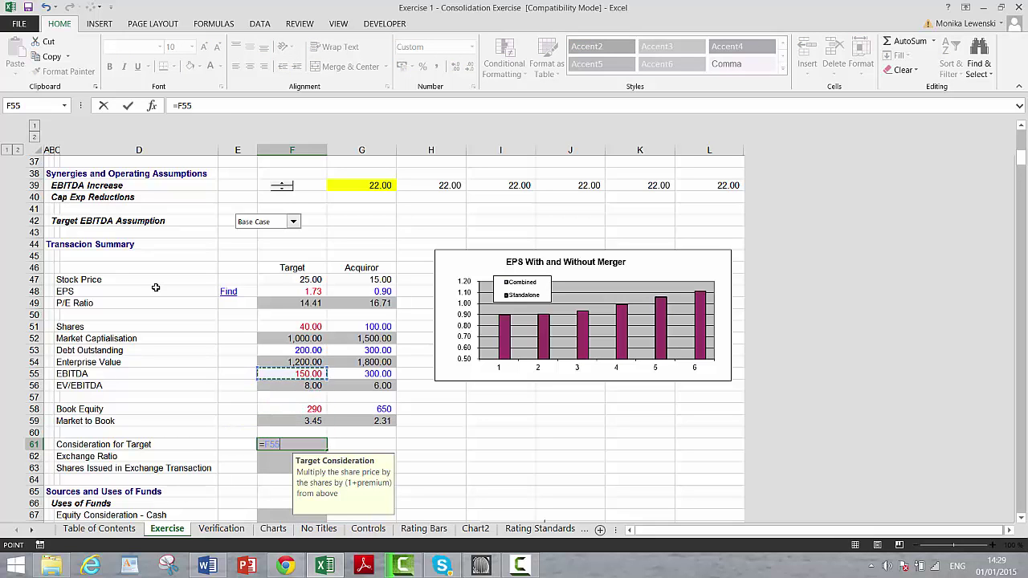
key("Up")
type("*")
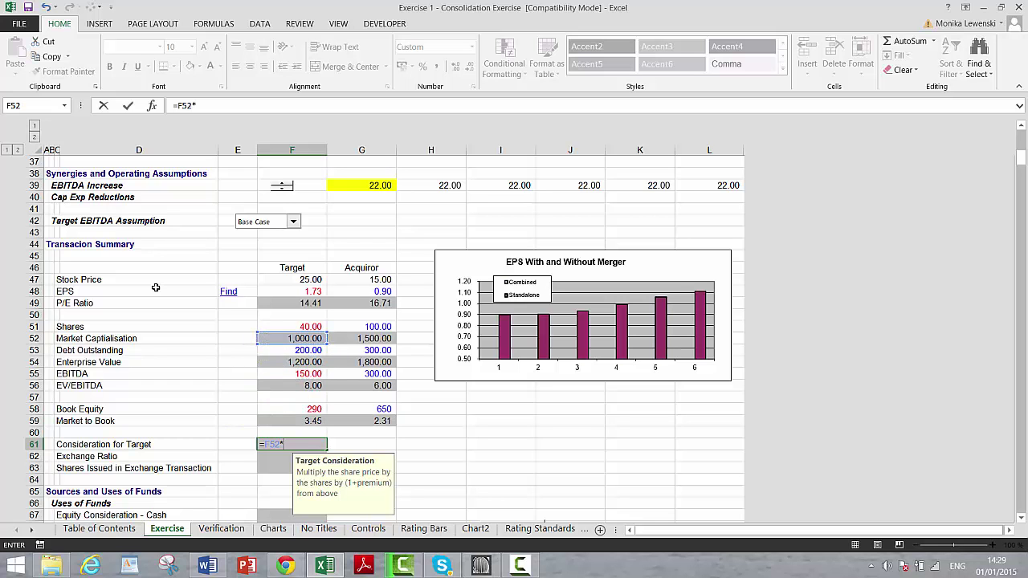
type("(1+")
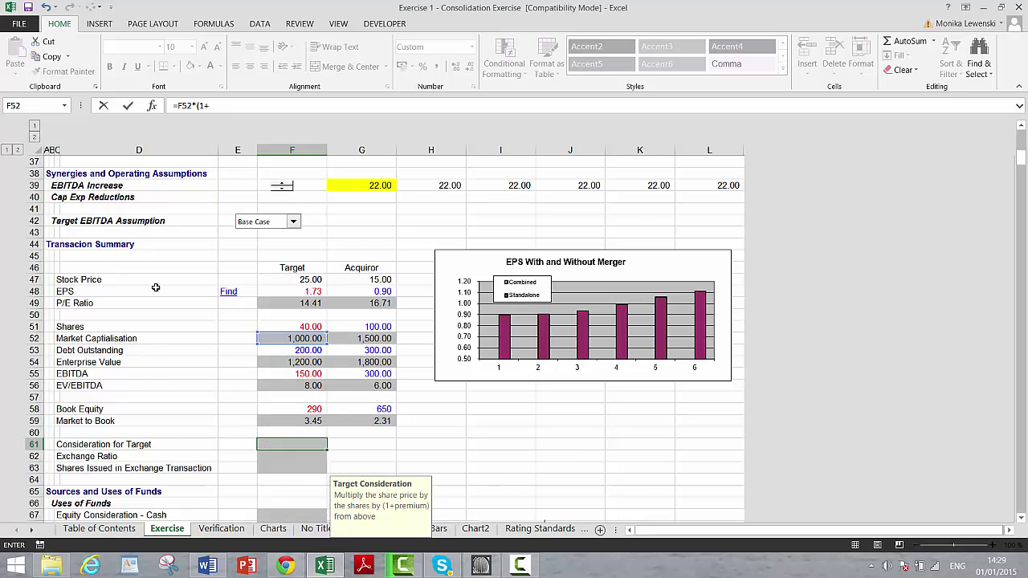
key("Page_Up")
key("Up")
key("Up")
key("Up")
key("Up")
key("Up")
key("Up")
key("Up")
key("Up")
key("Up")
key("Up")
key("Up")
key("Up")
key("Up")
key("Up")
key("Up")
key("Up")
key("Up")
key("Up")
key("Up")
key("Up")
key("Up")
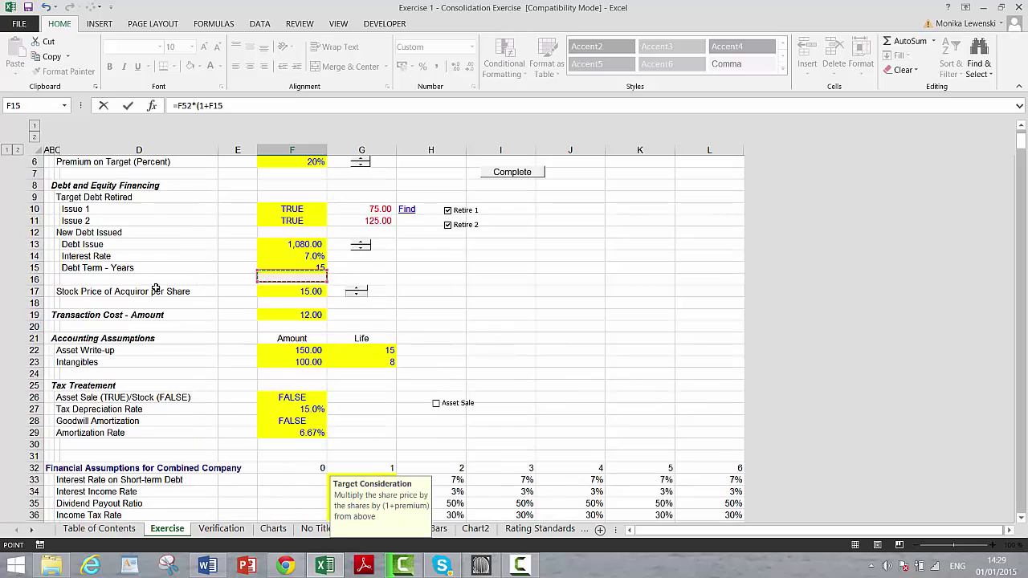
key("Down")
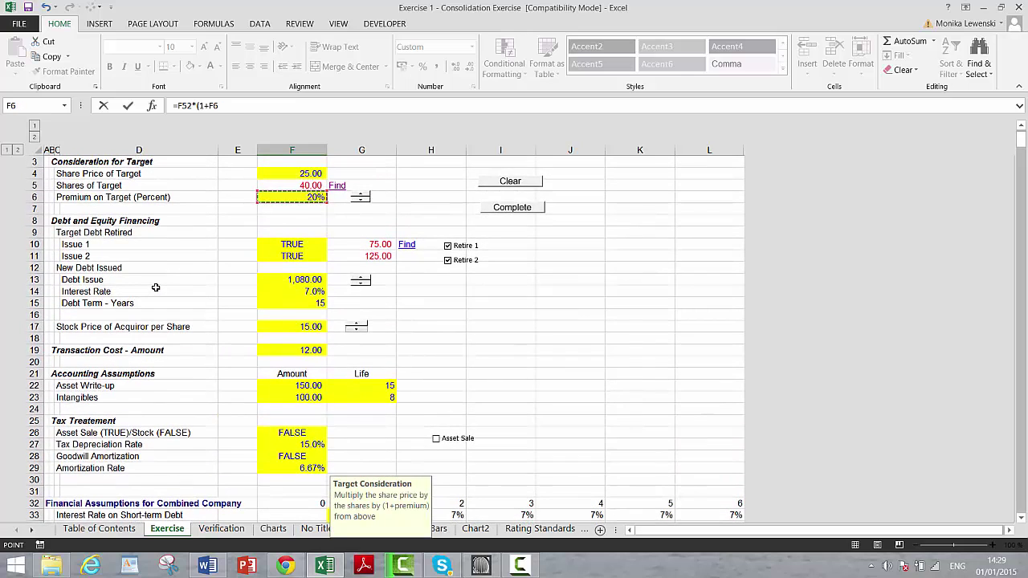
key("Return")
key("Return")
scroll(155, 286, "down", 1)
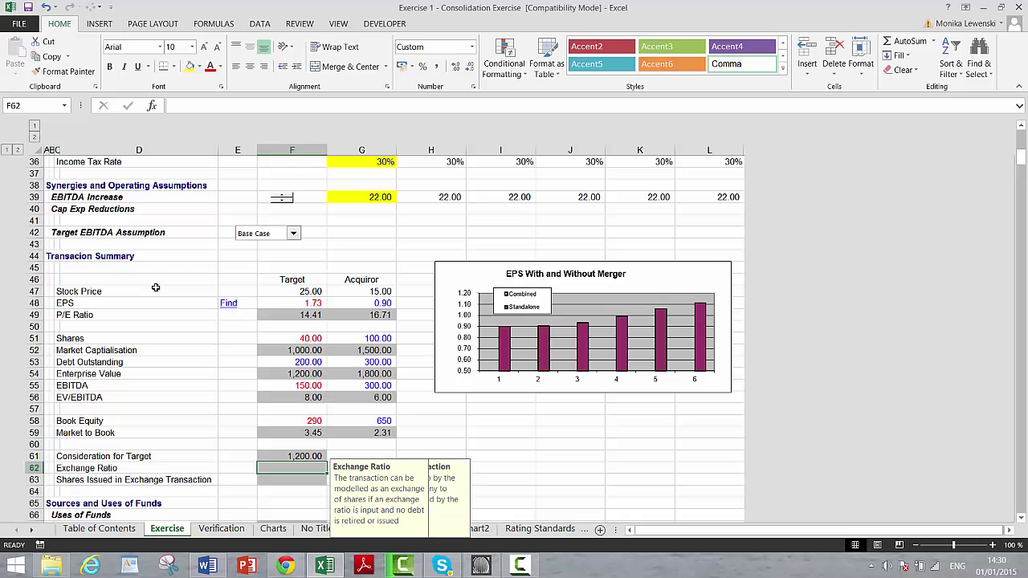
Calculate the Exchange Ratio in F62 as the target's stock price divided by the acquiror's stock price, =F47/G47.
key("Down")
key("Down")
key("Down")
key("Down")
key("Up")
key("Up")
key("Up")
key("Up")
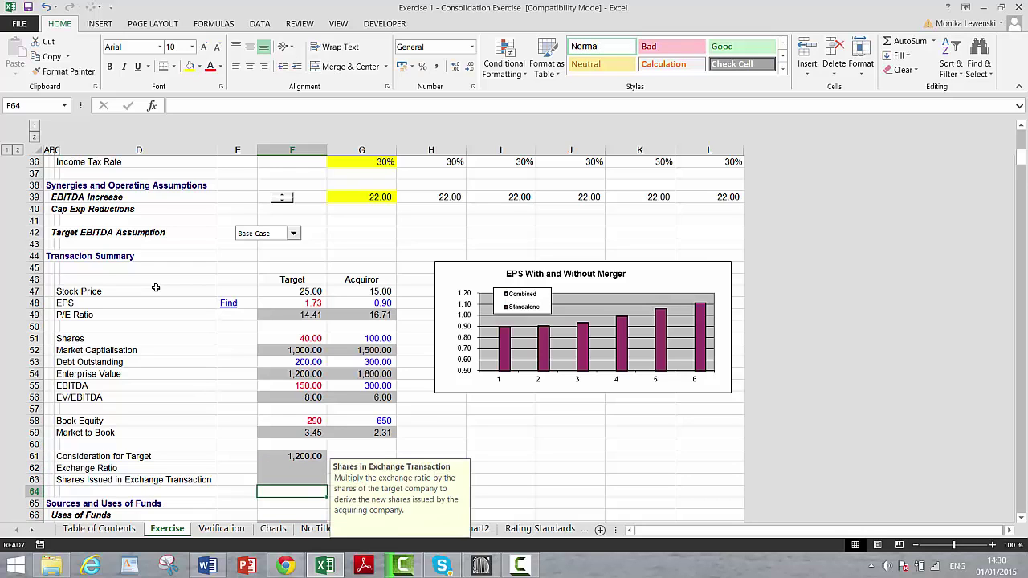
type("=")
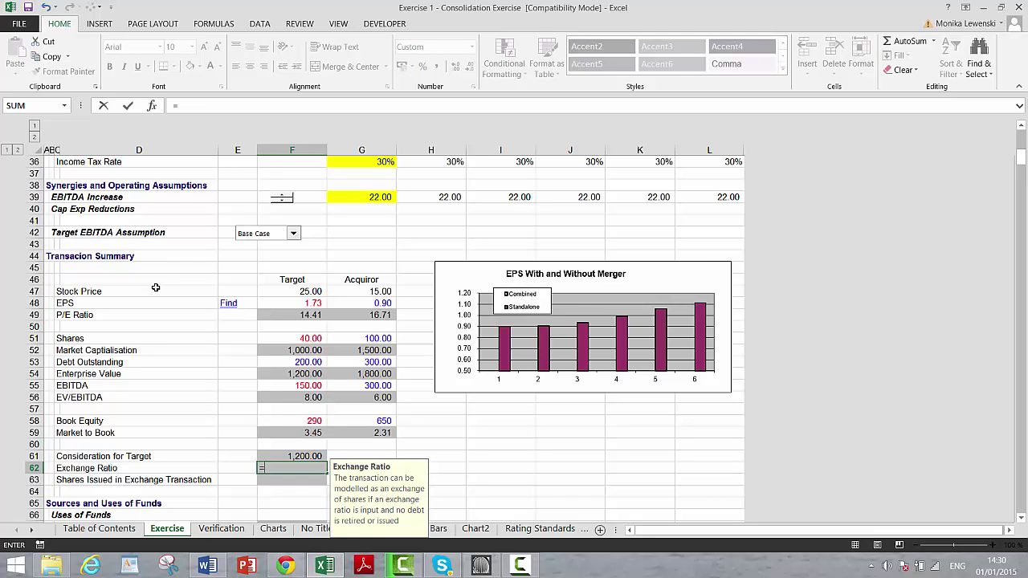
key("Up")
key("Up")
key("Up")
key("Up")
key("Up")
key("Up")
key("Up")
key("Up")
key("Up")
key("Up")
key("Up")
key("Up")
key("Up")
key("Up")
key("Up")
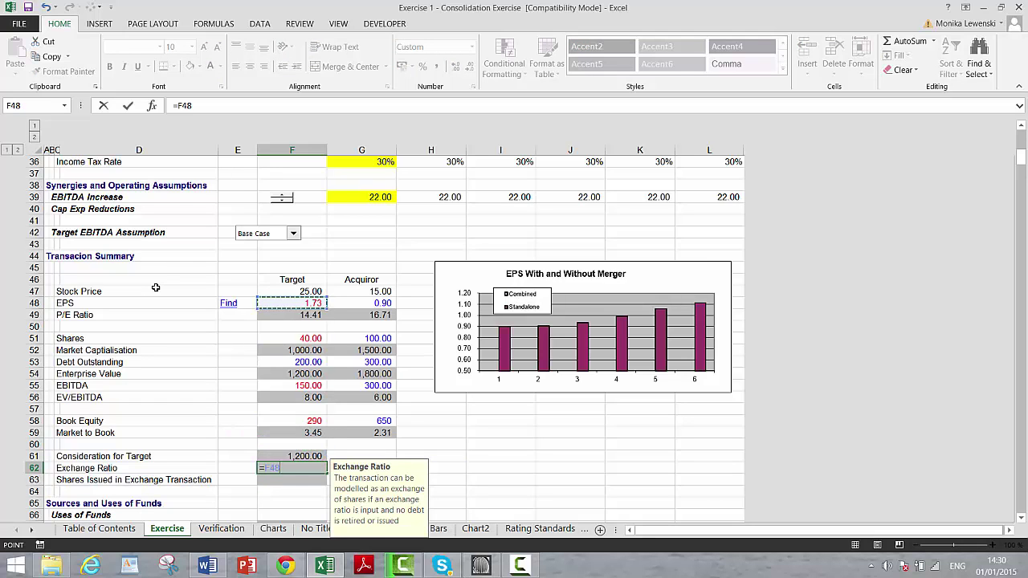
type("/")
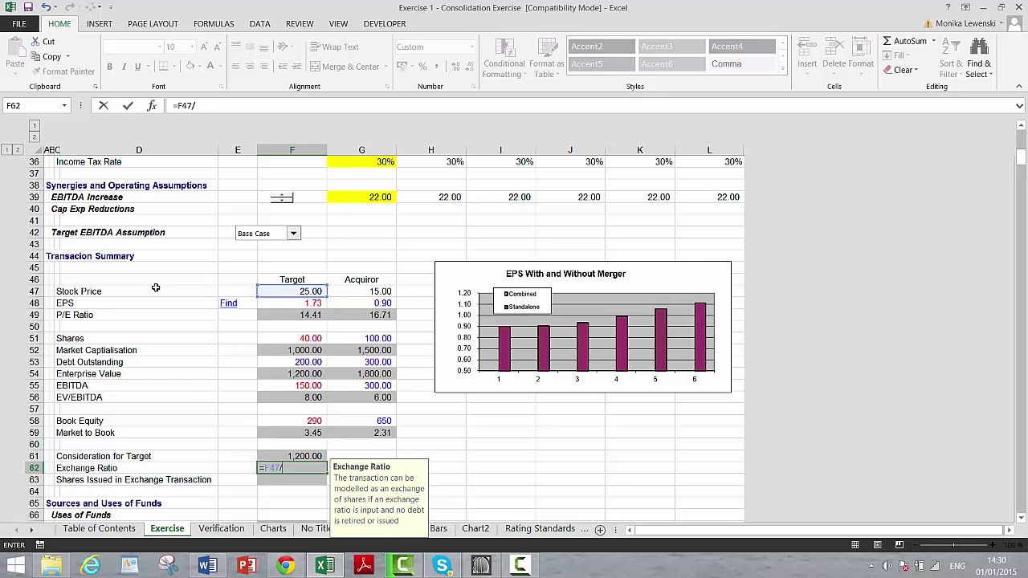
key("Up")
key("Up")
key("Up")
key("Up")
key("Up")
key("Up")
key("Up")
key("Up")
key("Up")
key("Up")
key("Up")
key("Up")
key("Up")
key("Up")
key("Up")
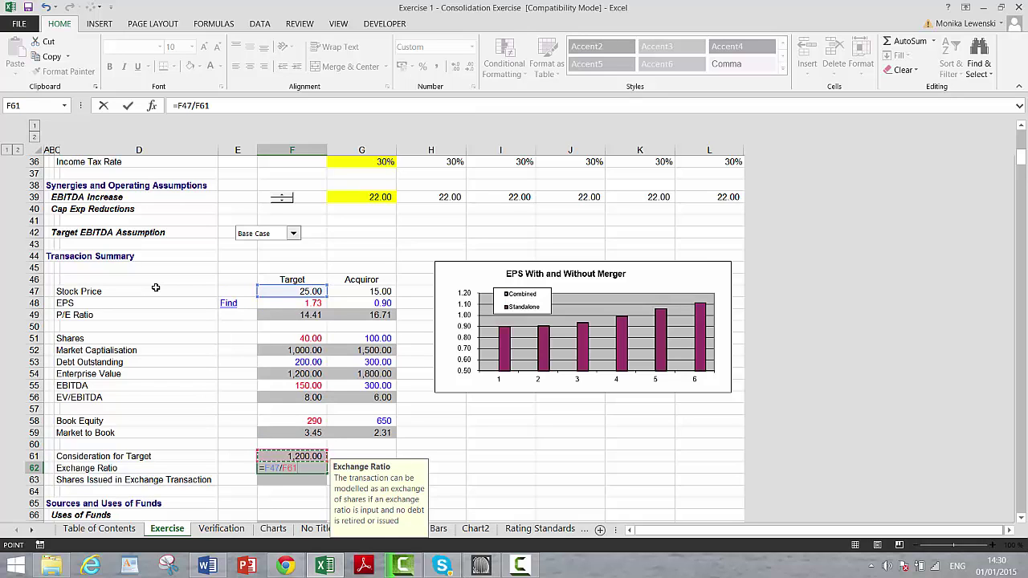
key("Right")
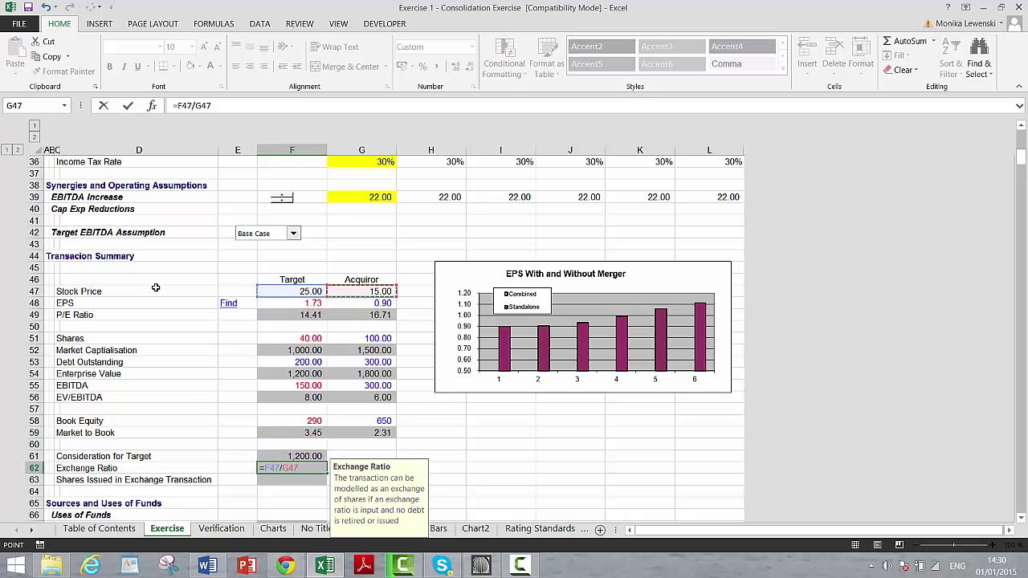
key("Return")
key("Up")
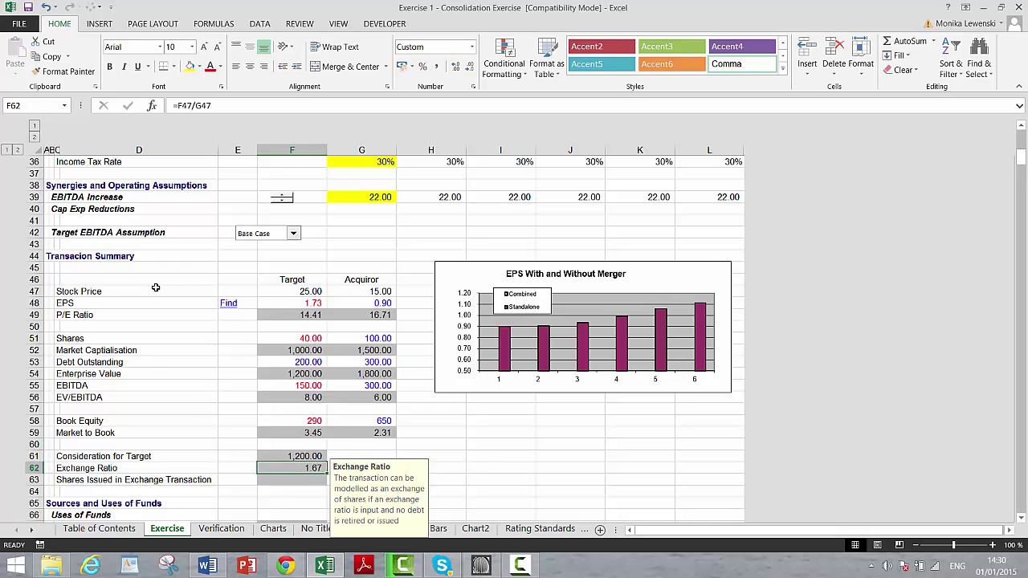
Extend the Exchange Ratio formula in F62 to include the target premium, =F47/G47*(1+F6).
key("F2")
key("Escape")
key("F2")
type("*")
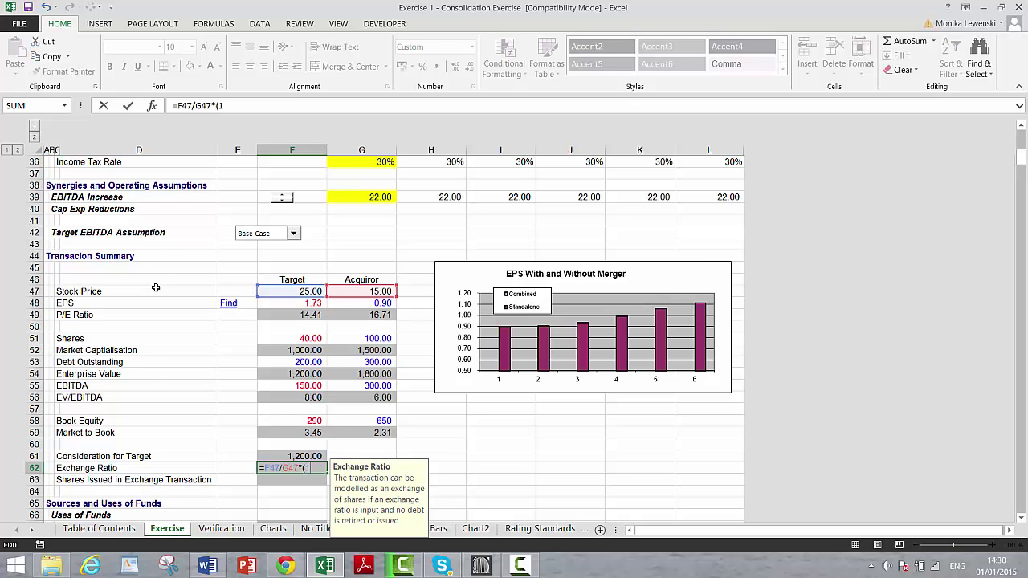
type("(1+")
key("Page_Up")
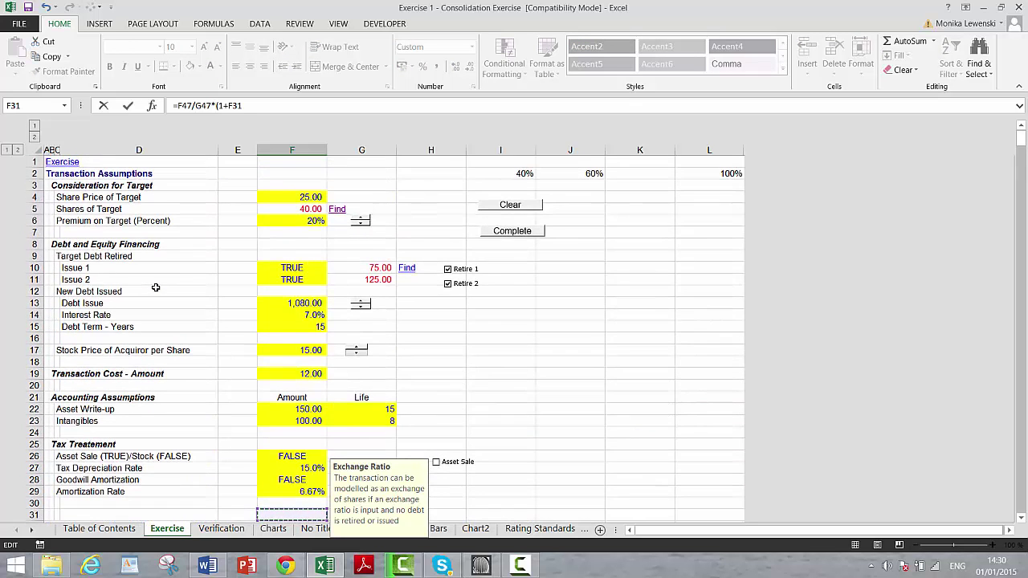
left_click(305, 220)
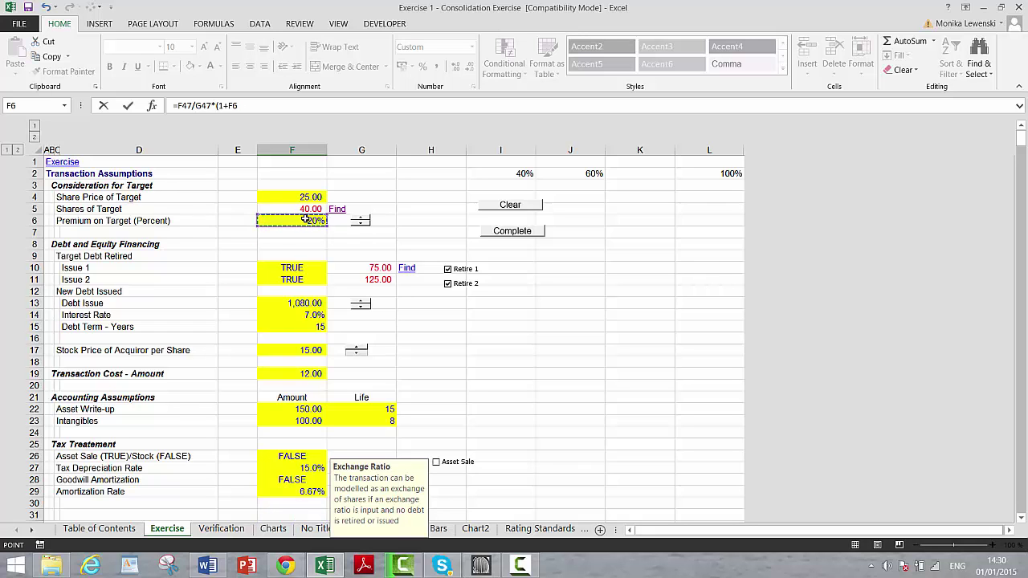
key("Return")
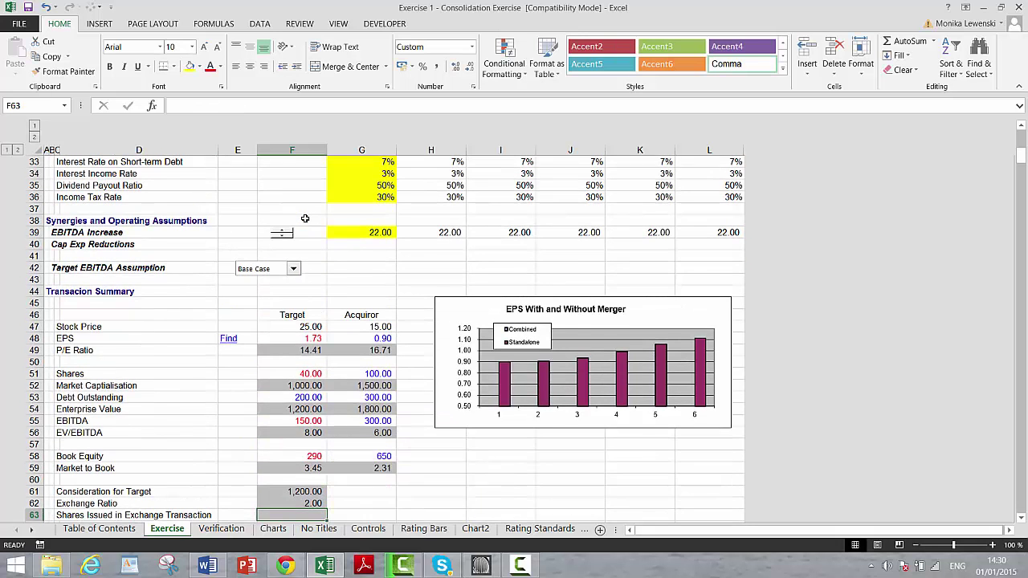
Calculate Shares Issued in Exchange Transaction in F63 as the target's shares times the exchange ratio, =F51*F62.
key("Down")
key("Down")
key("Up")
key("Up")
key("Up")
key("Down")
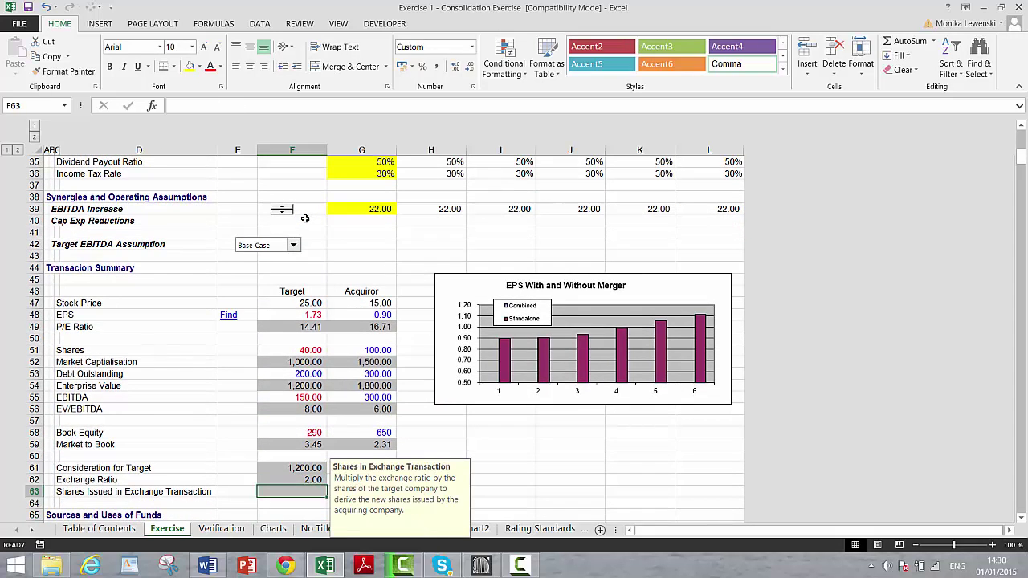
type("=")
key("Up")
key("Up")
key("Up")
key("Up")
key("Up")
key("Up")
key("Up")
key("Up")
key("Up")
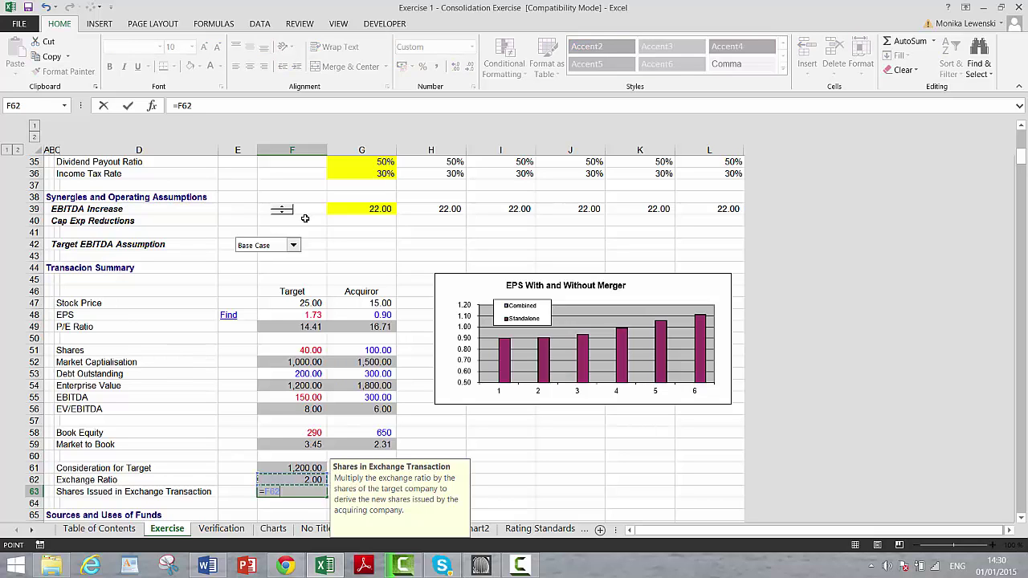
key("Down")
key("Down")
key("Down")
key("Down")
key("Down")
key("Down")
key("Down")
key("Down")
key("Down")
key("Down")
key("Down")
key("Down")
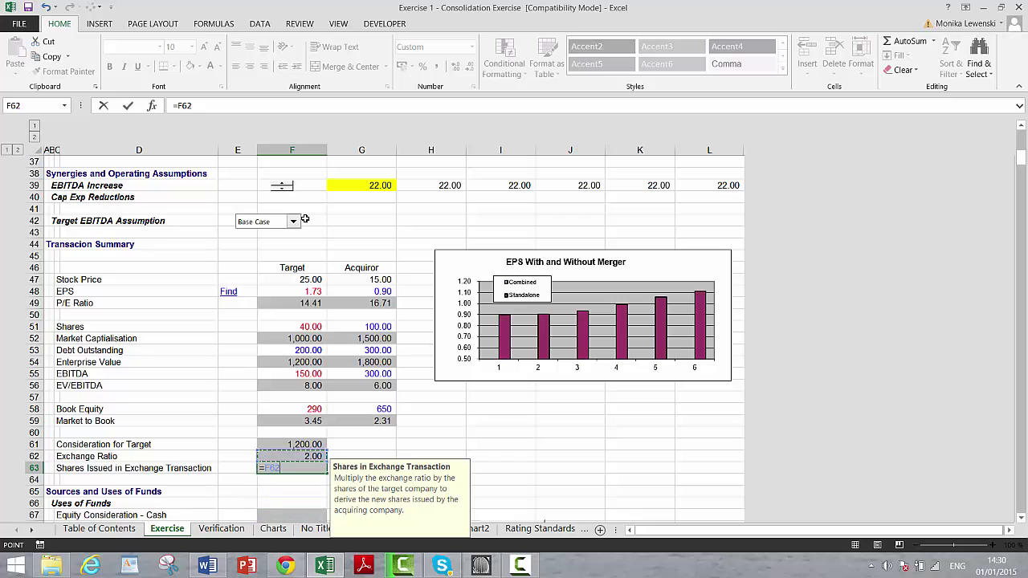
key("Up")
key("Up")
key("Up")
key("Up")
key("Up")
key("Up")
key("Up")
key("Up")
key("Up")
key("Up")
key("Up")
key("Up")
key("Up")
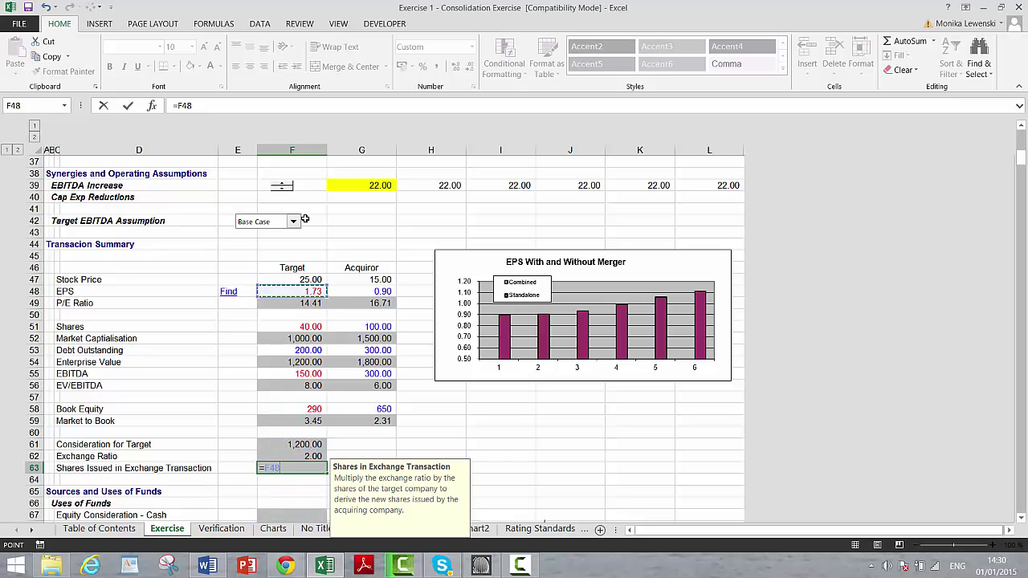
key("Down")
key("Down")
key("Down")
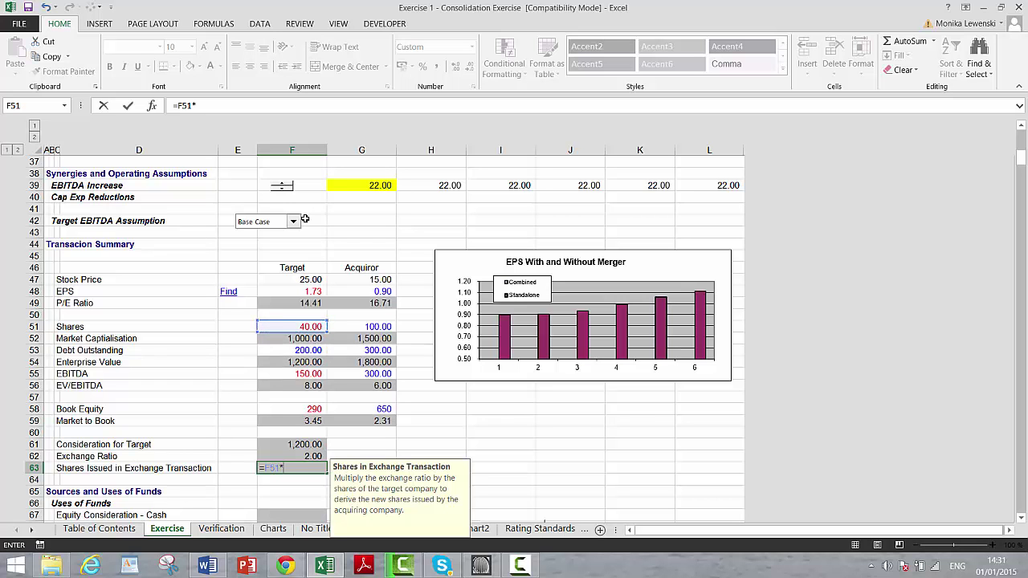
key("Return")
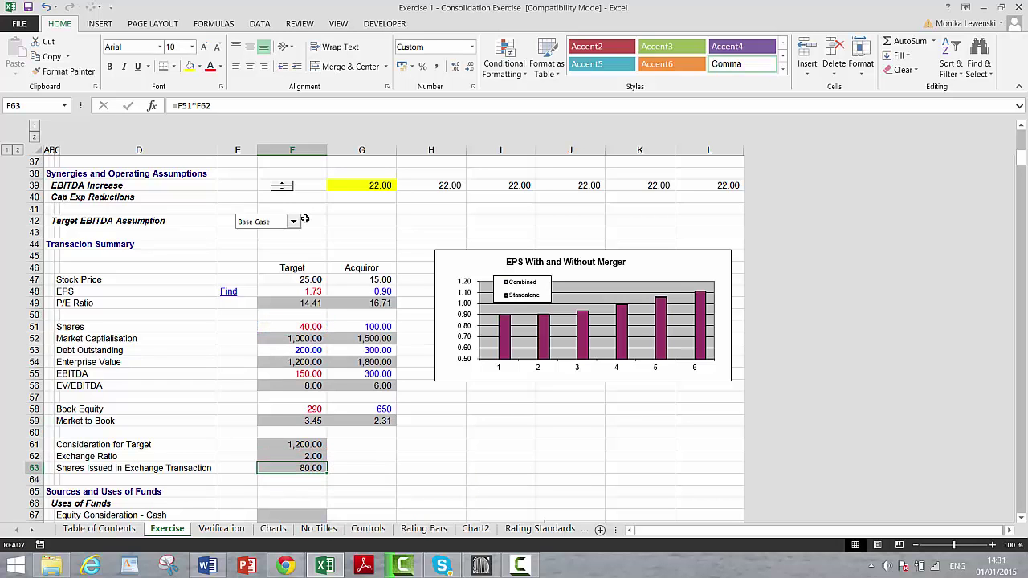
Link Equity Consideration - Cash in F67 under Uses of Funds to the Consideration for Target in F61.
key("Down")
key("Down")
key("Down")
key("Down")
key("Down")
key("Down")
key("Down")
key("Down")
key("Down")
key("Down")
key("Down")
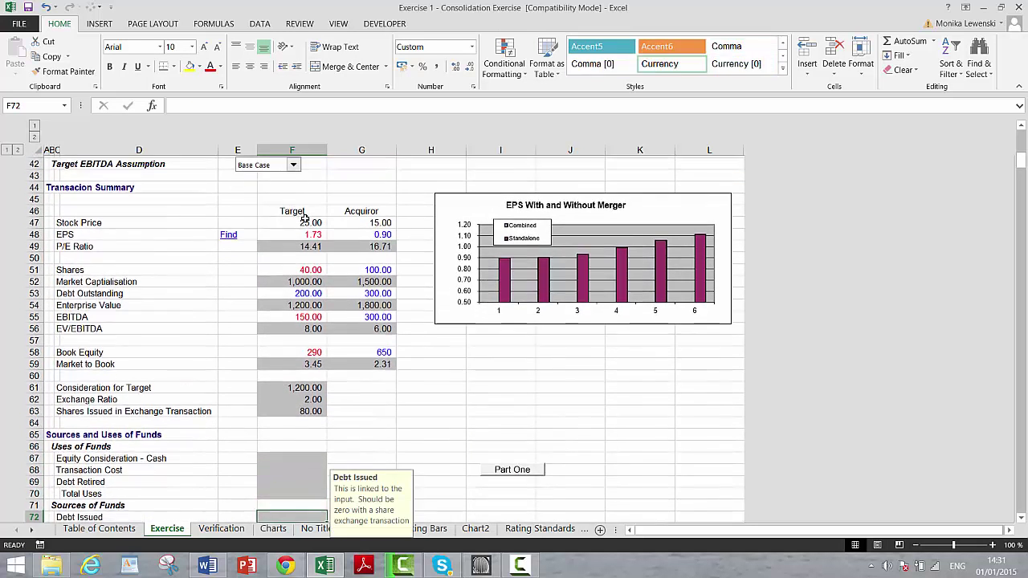
key("Up")
key("Up")
key("Up")
key("Up")
key("Up")
key("Up")
key("Up")
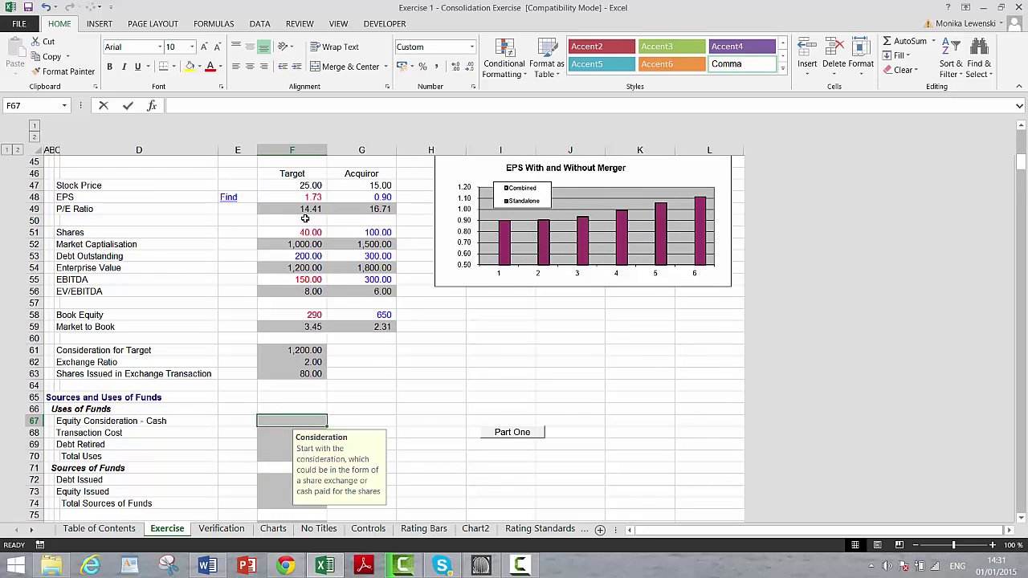
type("=")
key("Up")
key("Up")
key("Up")
key("Up")
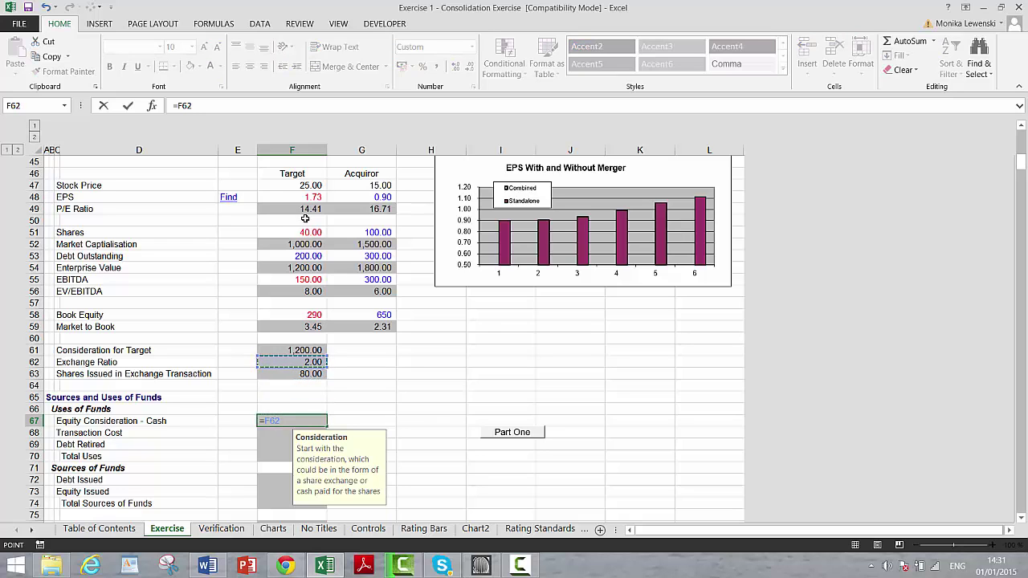
key("Return")
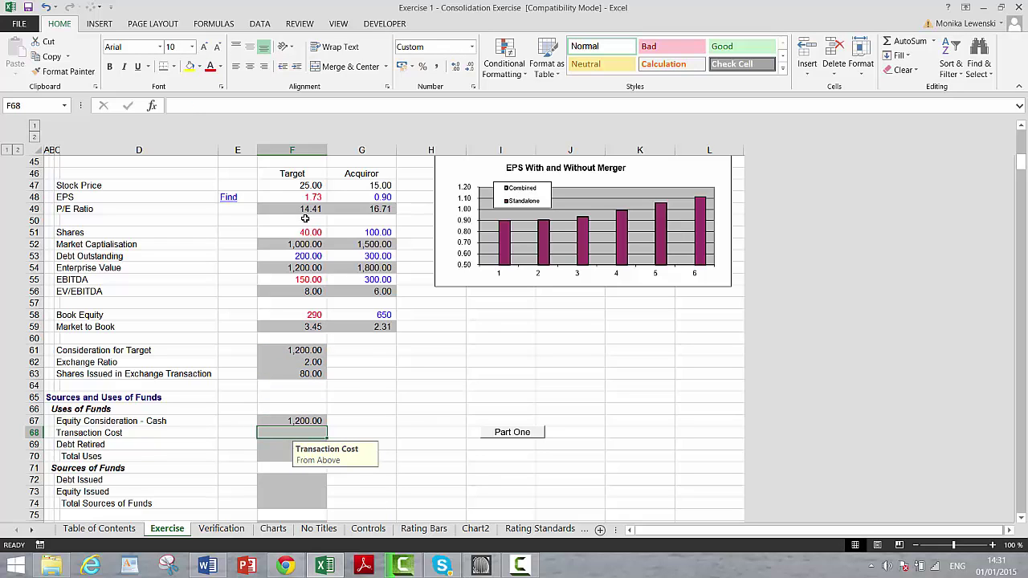
Link Transaction Cost in F68 under Uses of Funds to the transaction cost amount in the assumptions, =F19.
type("=")
key("Page_Up")
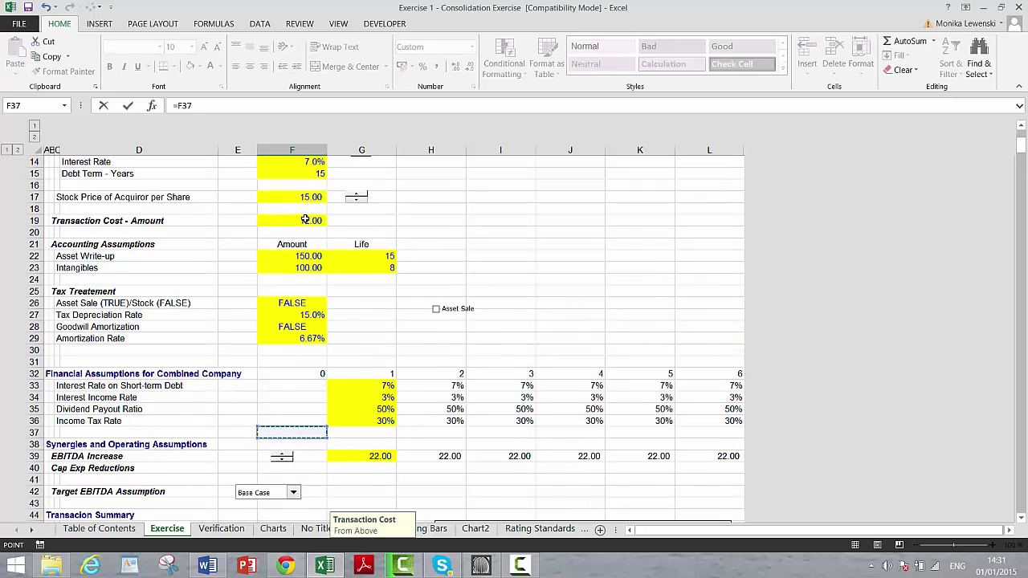
key("Up")
key("Up")
key("Up")
key("Up")
key("Up")
key("Up")
key("Up")
key("Up")
key("Up")
key("Up")
key("Up")
key("Up")
key("Up")
key("Up")
key("Up")
key("Up")
key("Up")
key("Up")
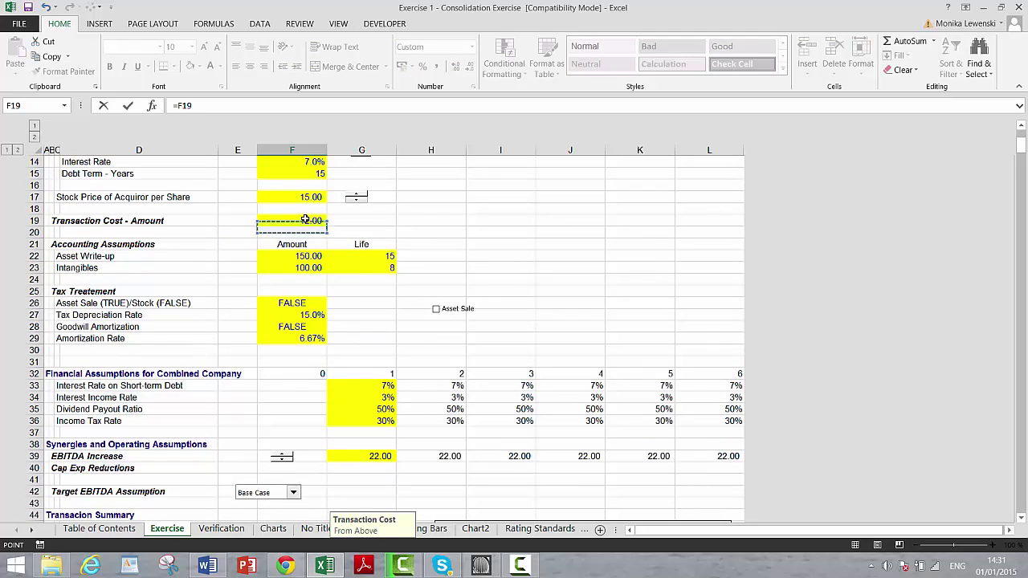
key("Return")
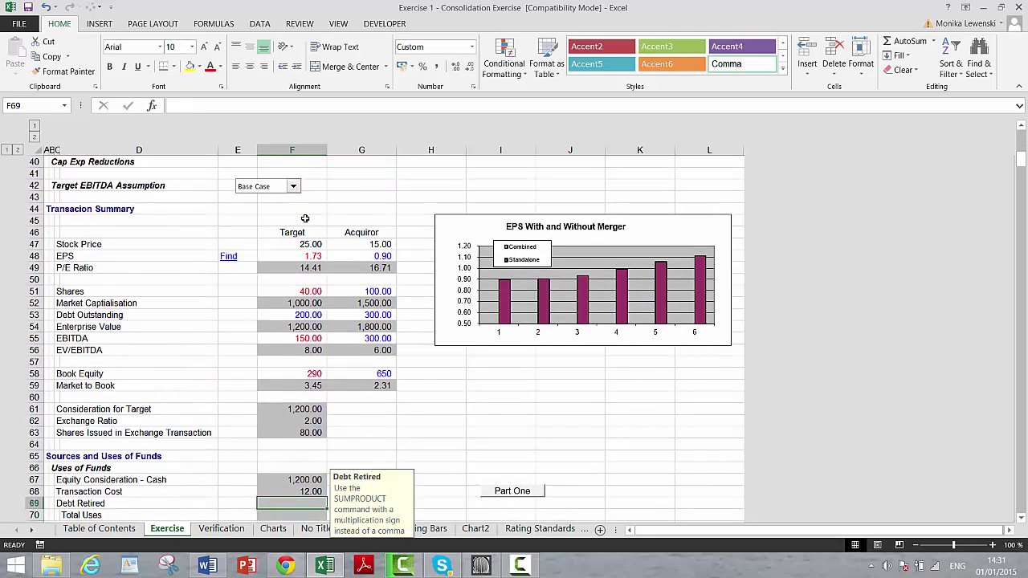
Examine the Target Debt Retired flags and amounts for Issue 1 and Issue 2 in F10:G11 of the assumptions.
key("Page_Up")
key("Page_Up")
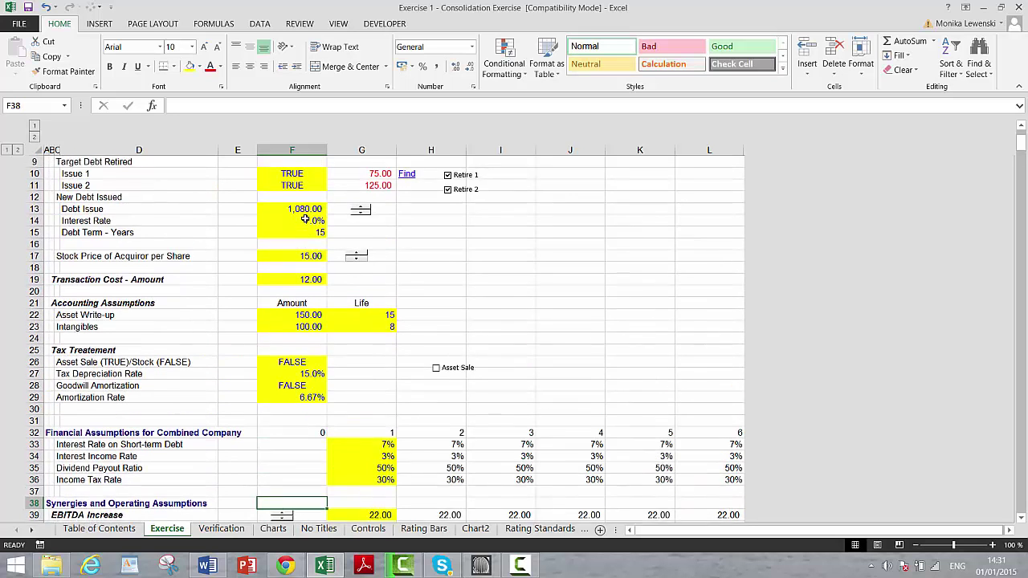
key("Down")
key("Down")
key("Down")
key("Down")
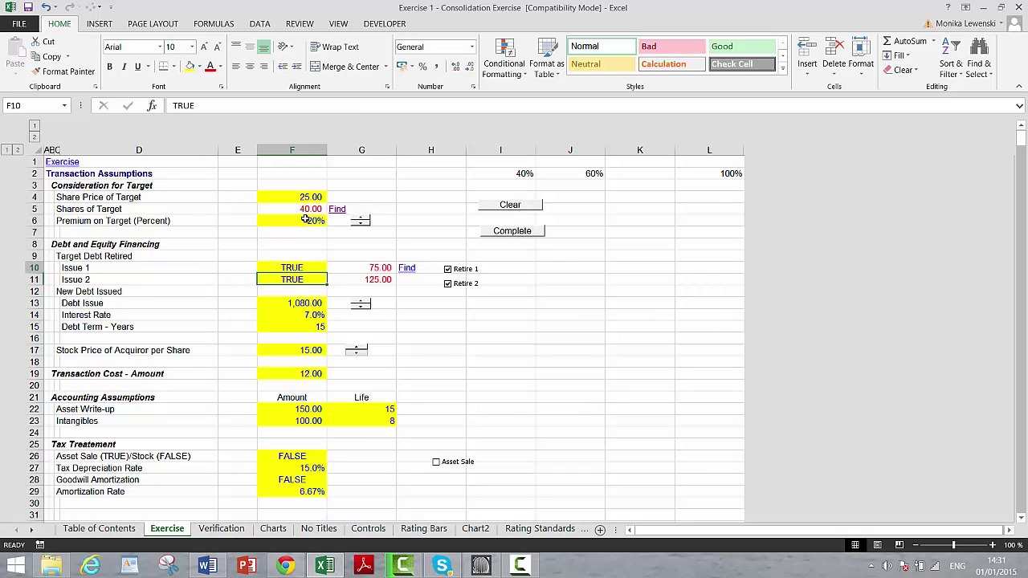
key("Down")
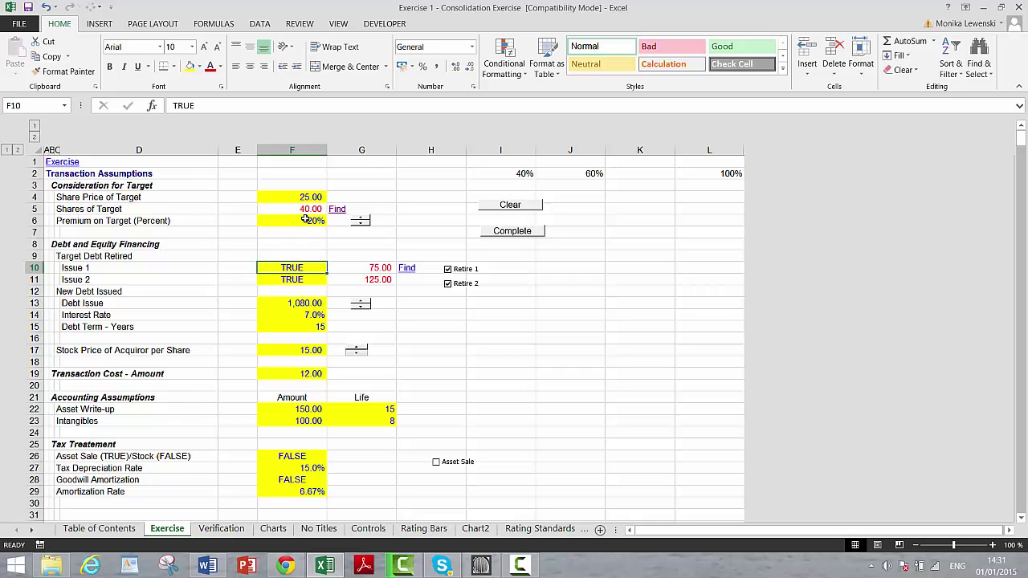
key("shift+Down")
key("shift+Right")
key("shift+Left")
key("shift+Up")
key("shift+Right")
key("shift+Down")
key("Down")
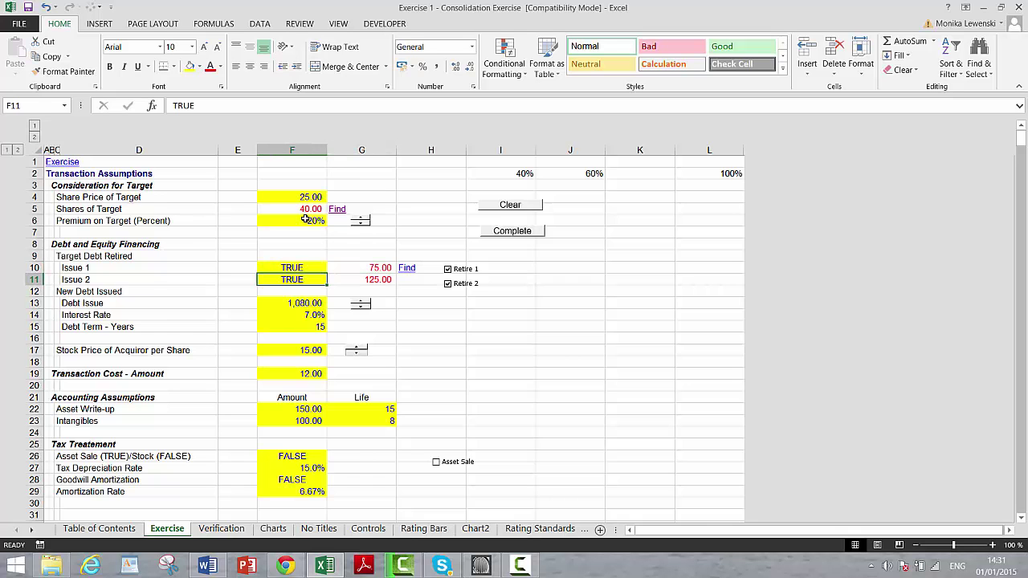
Calculate Debt Retired in F69 with SUMPRODUCT, multiplying the retirement flags F10:F11 by the target debt amounts G10:G11.
key("Page_Down")
key("Down")
key("Down")
key("Down")
key("Down")
key("Down")
key("Down")
key("Down")
key("Down")
key("Down")
key("Down")
key("Down")
key("Down")
key("Down")
key("Down")
key("Down")
key("Down")
key("Down")
key("Down")
key("Down")
key("Down")
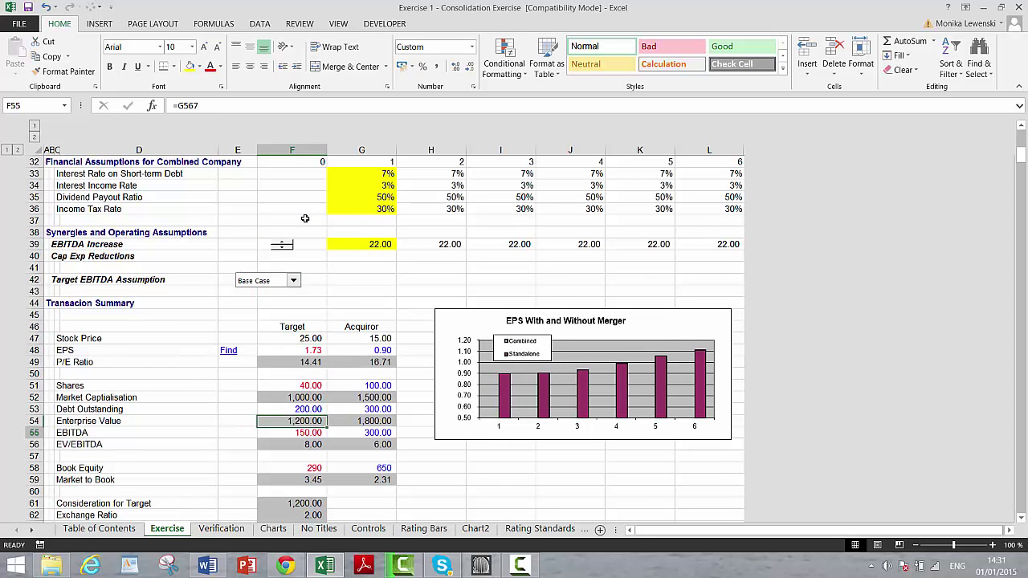
key("Down")
key("Down")
key("Down")
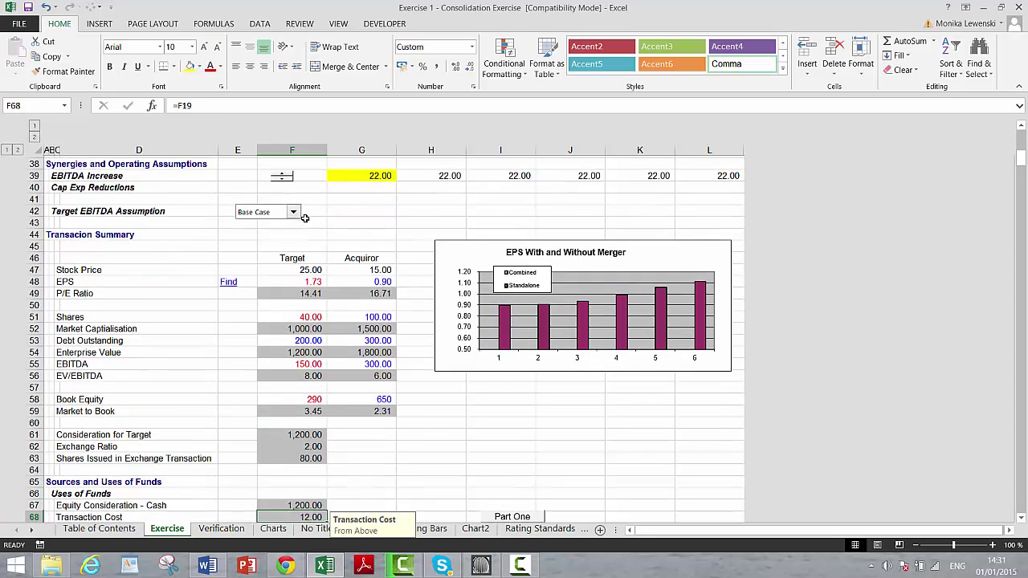
key("Up")
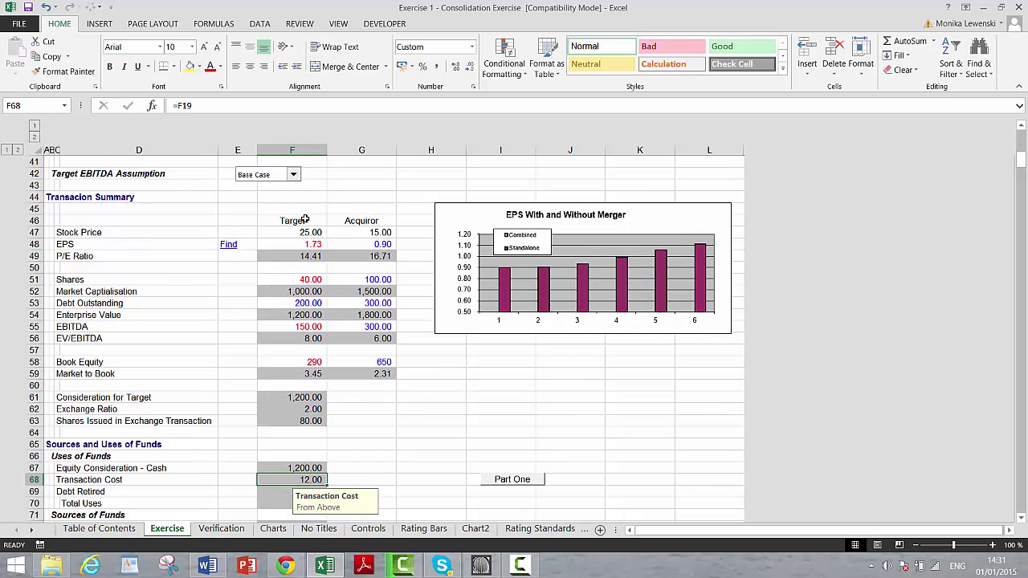
key("Down")
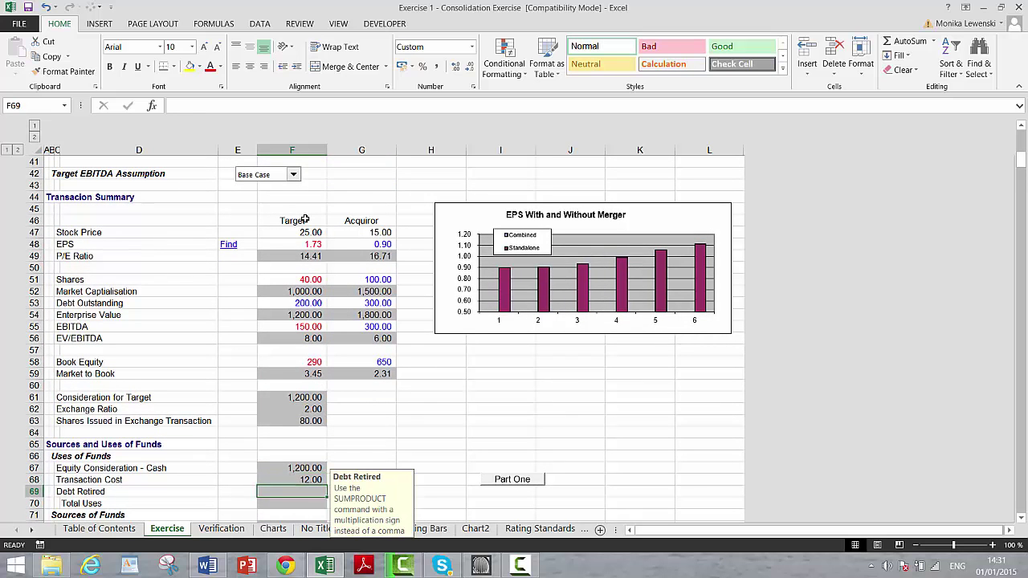
type("=sum")
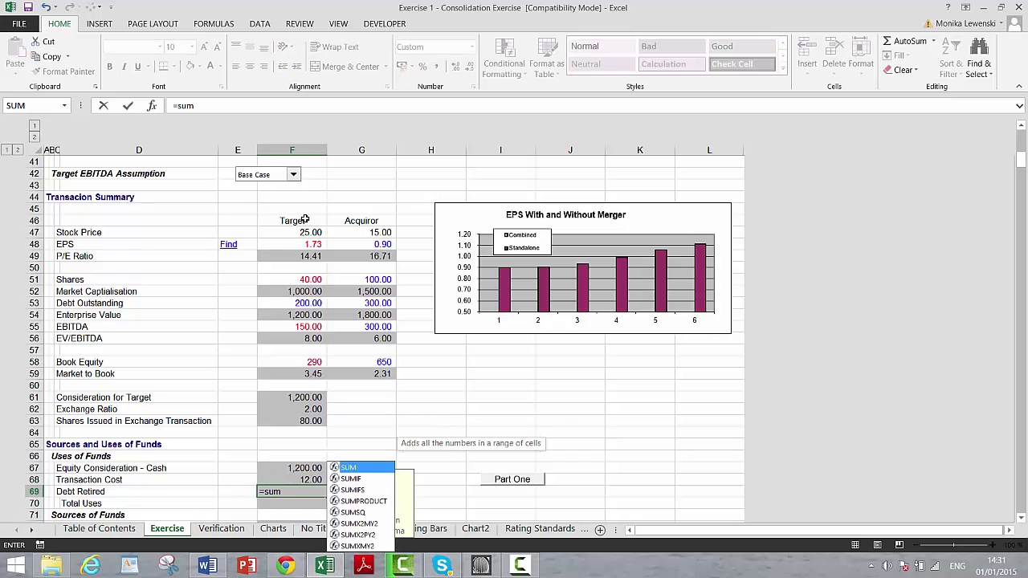
key("Down")
key("Down")
key("Down")
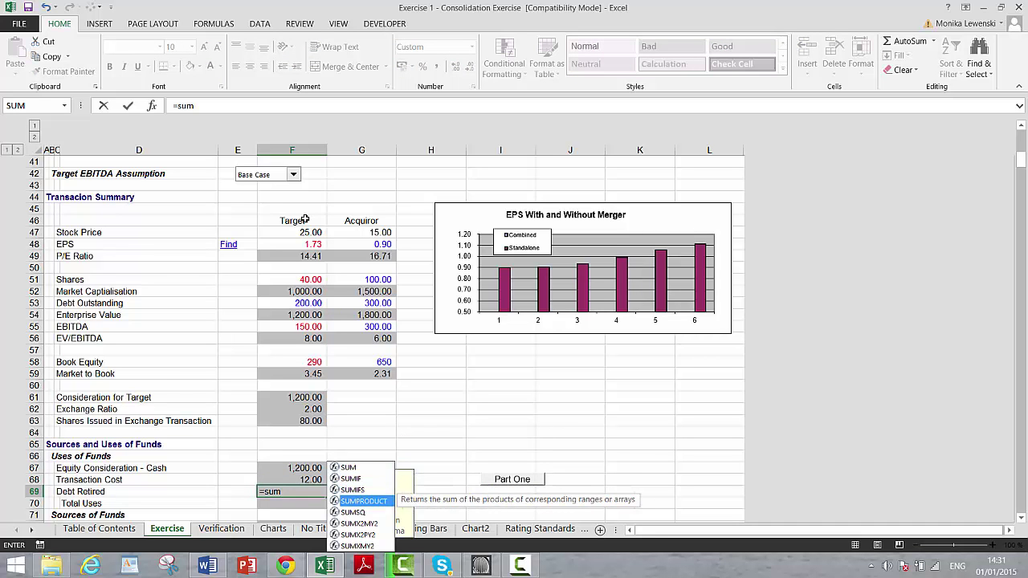
key("Tab")
key("Page_Up")
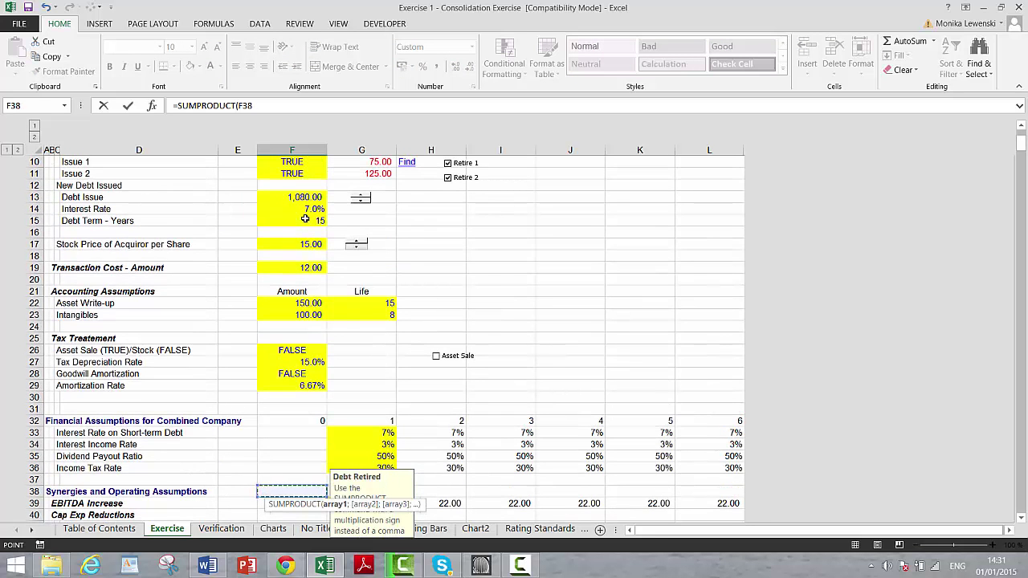
key("Up")
key("Up")
key("Up")
key("Up")
key("Up")
key("Up")
key("Up")
key("Up")
key("Up")
key("Up")
key("Up")
key("Up")
key("Up")
key("Up")
key("Up")
key("Up")
key("Up")
key("Up")
key("Up")
key("Up")
key("Up")
key("Up")
key("Up")
key("Up")
key("Up")
key("Up")
key("Up")
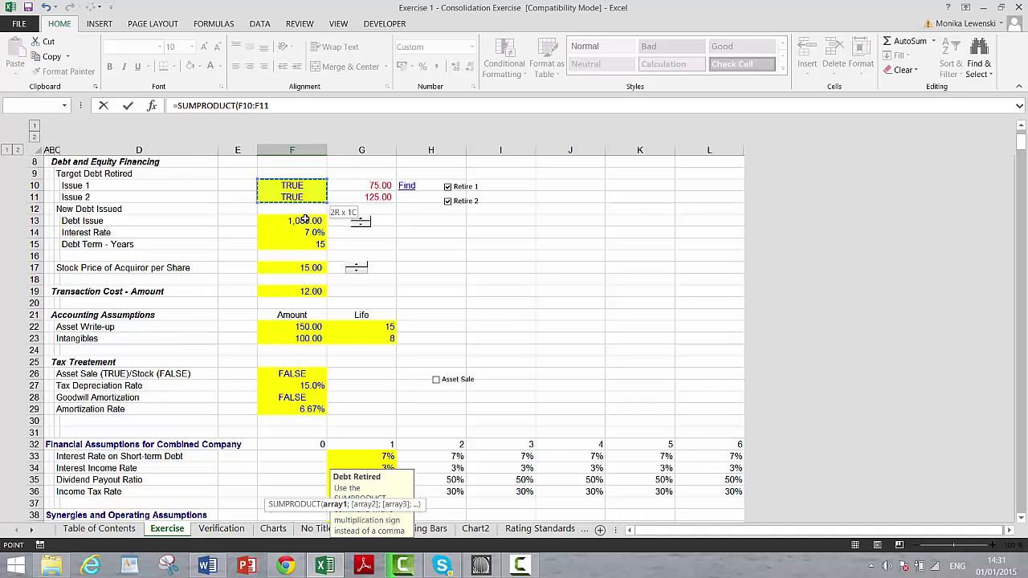
left_click(354, 184)
key("shift+Down")
type(")")
key("Return")
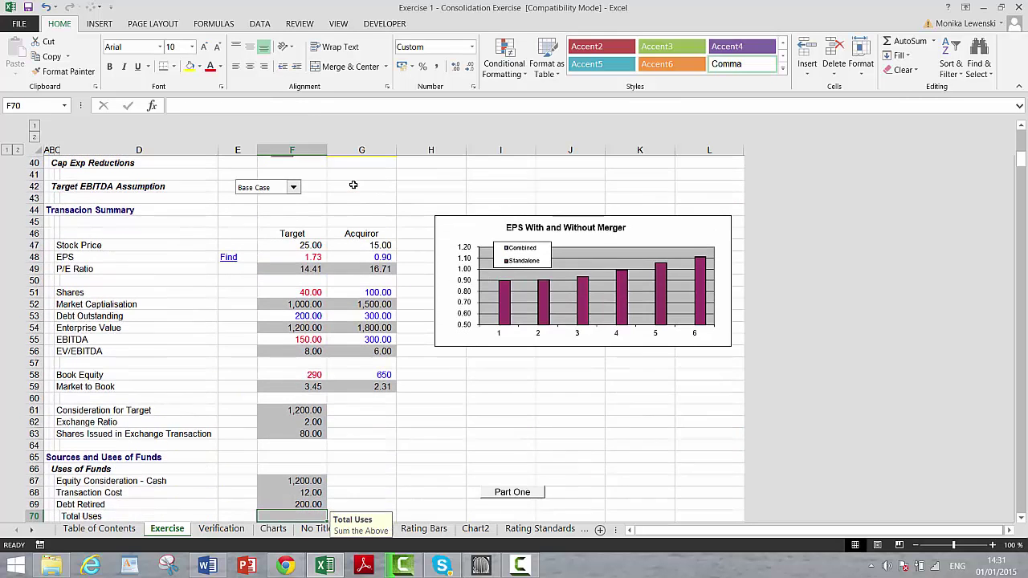
Total the uses of funds in F70 by summing the equity consideration, transaction cost and debt retired above it.
key("Down")
key("Down")
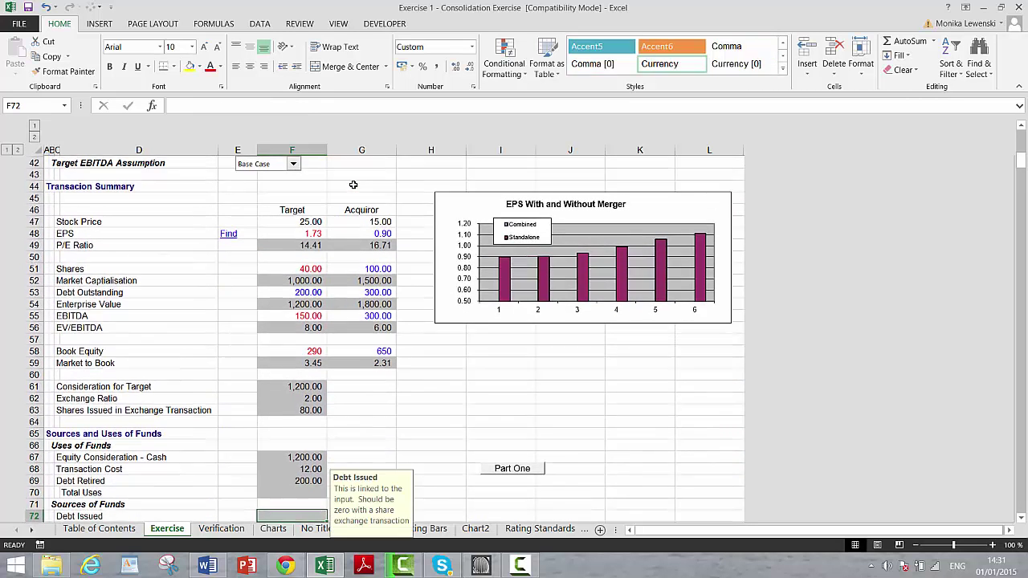
key("Up")
key("Up")
key("Up")
key("Down")
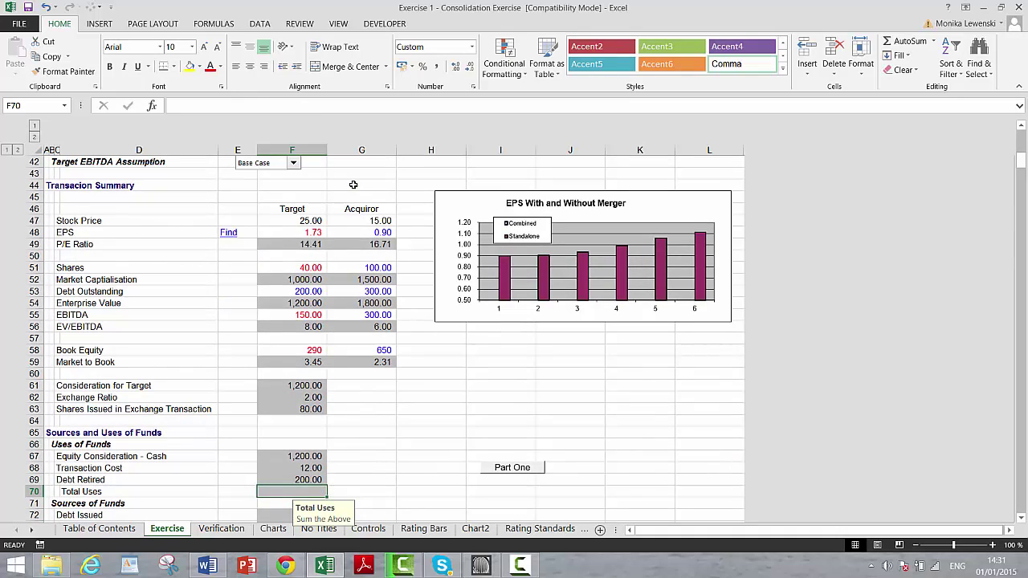
key("alt+equal")
key("Return")
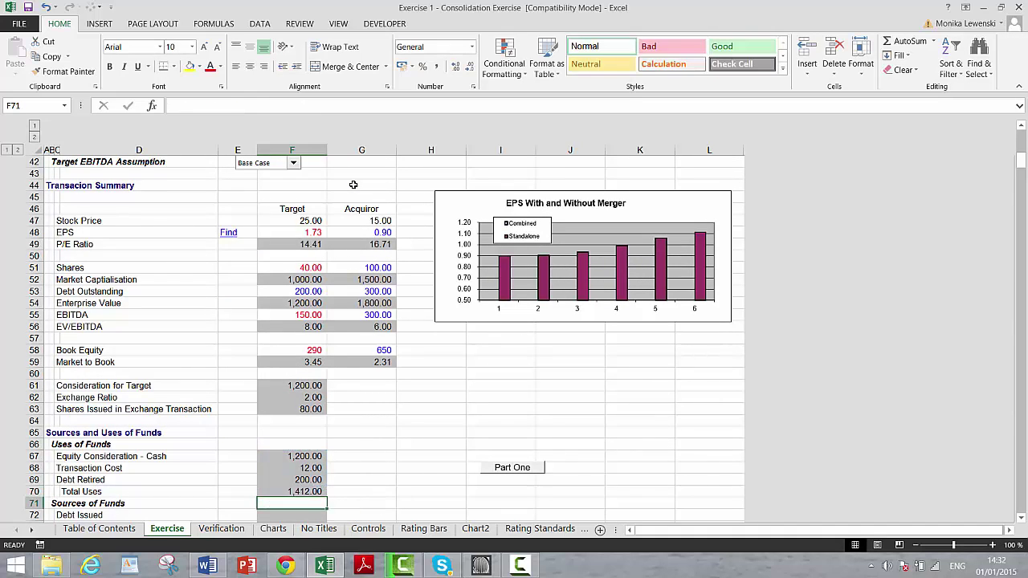
Apply a top and bottom border to the Total Uses row, D70:F70.
key("Up")
key("Left")
key("Left")
key("shift+Right")
key("shift+Right")
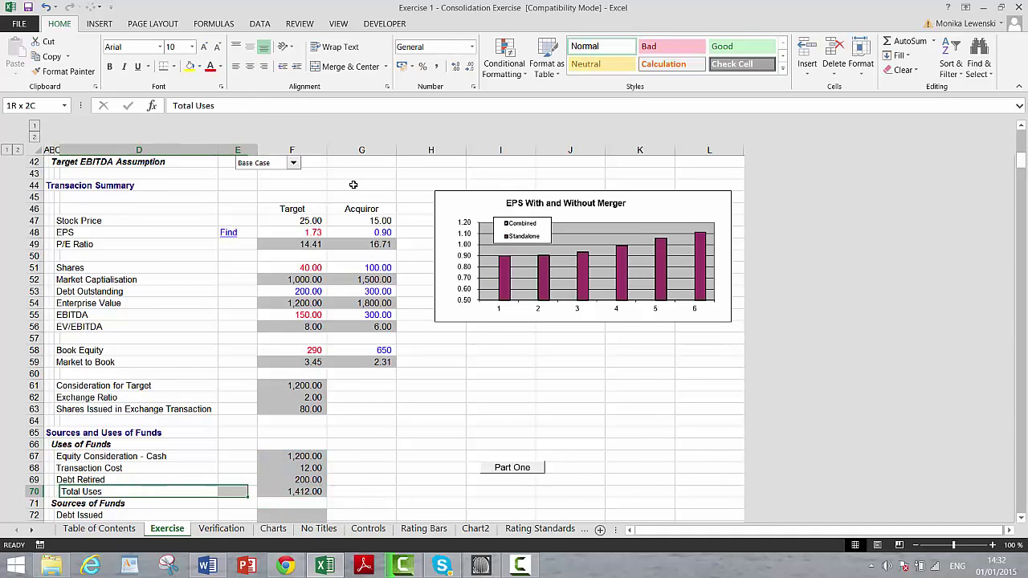
left_click(164, 68)
Link Debt Issued in F72 under Sources of Funds to the Debt Issue amount in the assumptions, =F13.
key("Down")
key("Down")
key("Down")
key("Down")
key("Down")
key("Down")
key("Down")
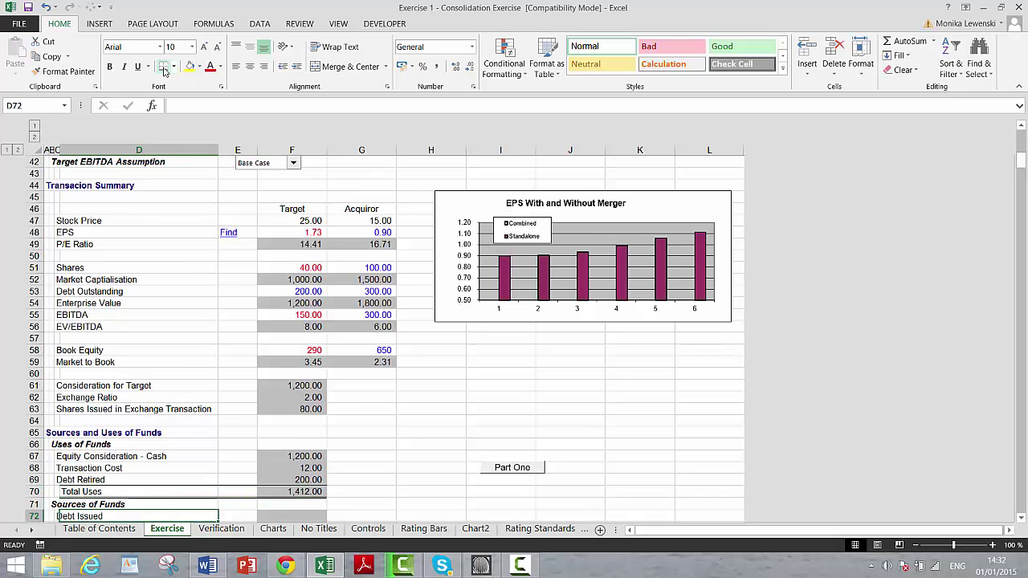
key("Up")
key("Up")
key("Up")
key("Up")
key("Up")
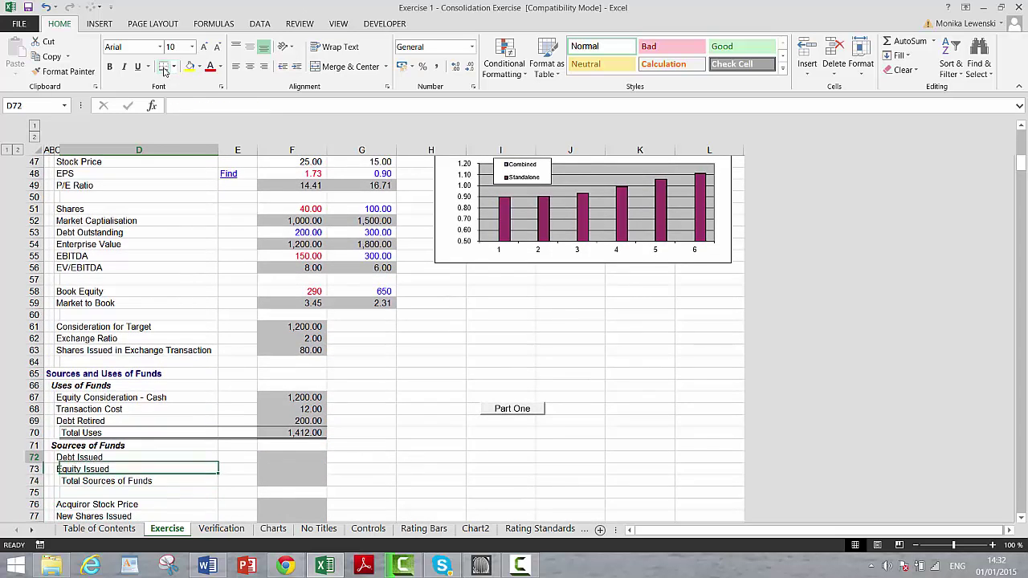
key("Right")
key("Right")
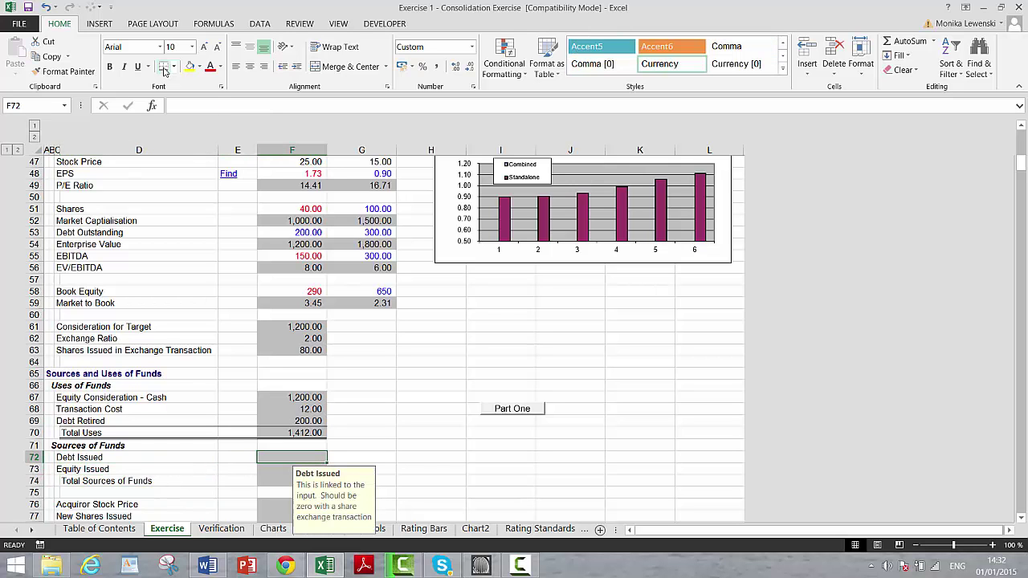
type("=")
key("Up")
key("Up")
key("Up")
key("Up")
key("Up")
key("Up")
key("Up")
key("Up")
key("Up")
key("Up")
key("Up")
key("Up")
key("Up")
key("Up")
key("Up")
key("Up")
key("Up")
key("Up")
key("Up")
key("Up")
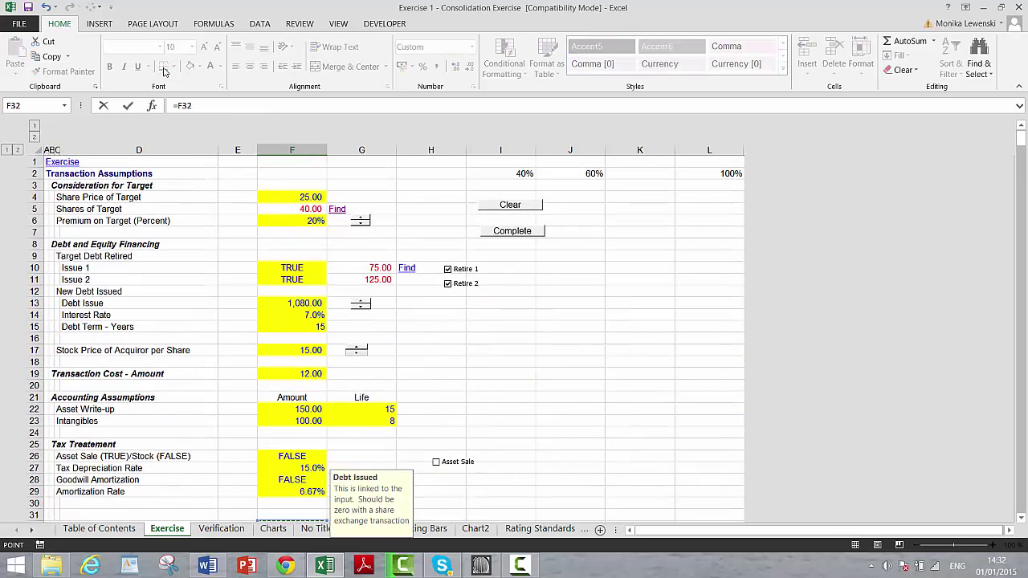
key("Up")
key("Up")
key("Up")
key("Up")
key("Up")
key("Up")
key("Up")
key("Up")
key("Up")
key("Up")
key("Up")
key("Up")
key("Up")
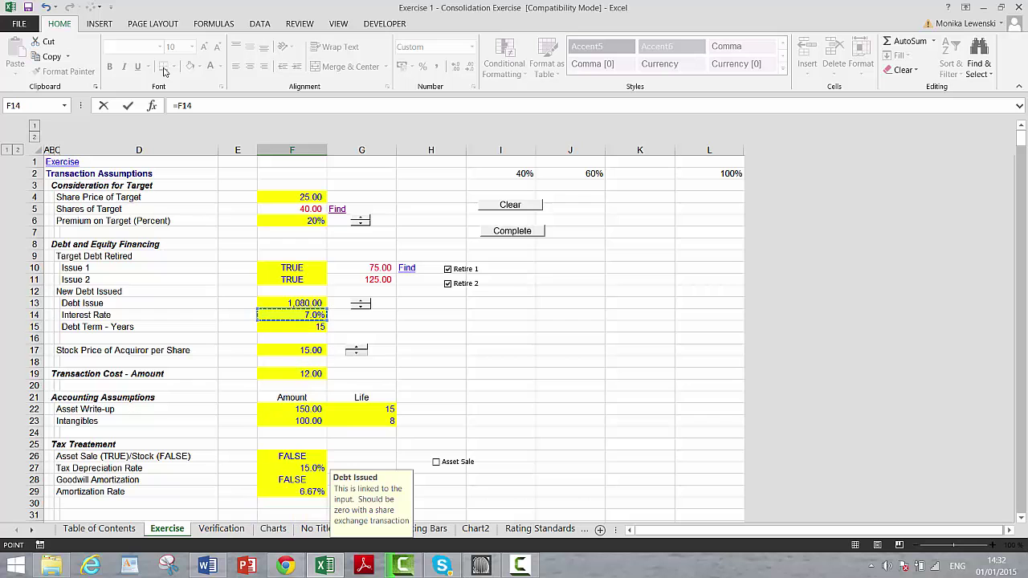
key("Up")
key("Return")
Calculate Equity Issued in F73 as total uses less debt issued, =F70-F72.
key("Down")
key("Down")
key("Down")
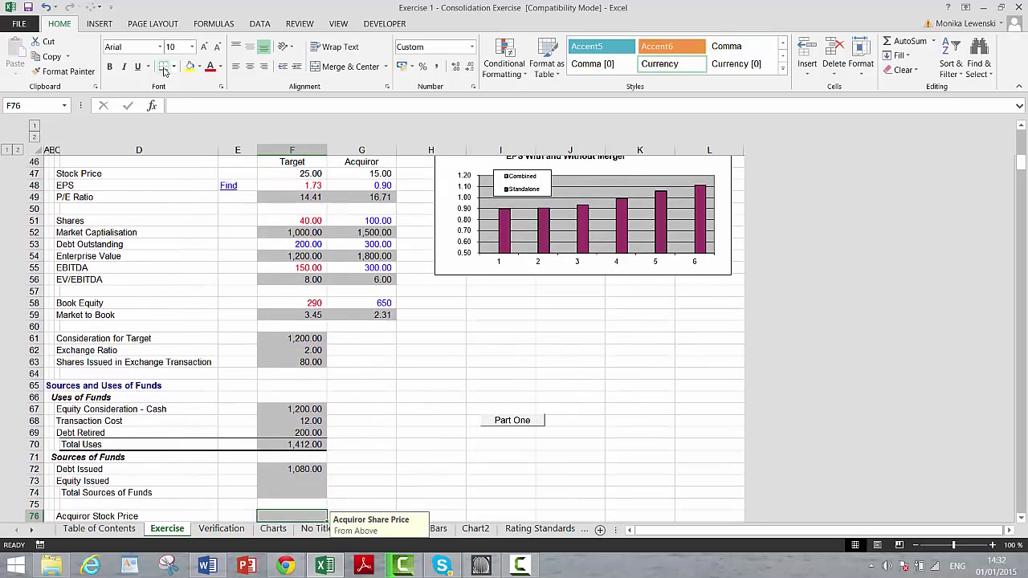
key("Up")
key("Up")
key("Up")
type("=")
key("Up")
key("Up")
key("Up")
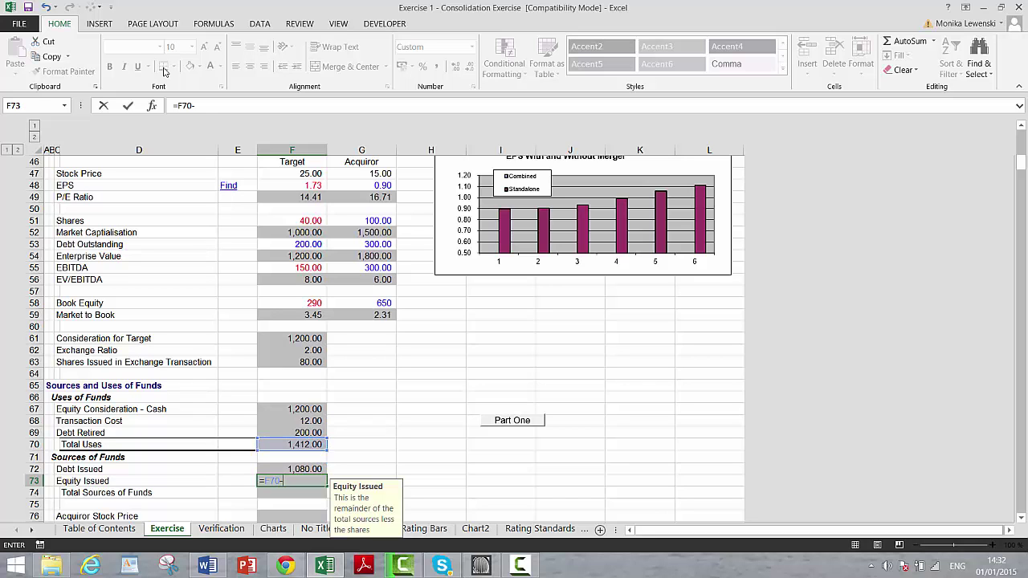
type("-")
key("Up")
key("Up")
key("Down")
key("Return")
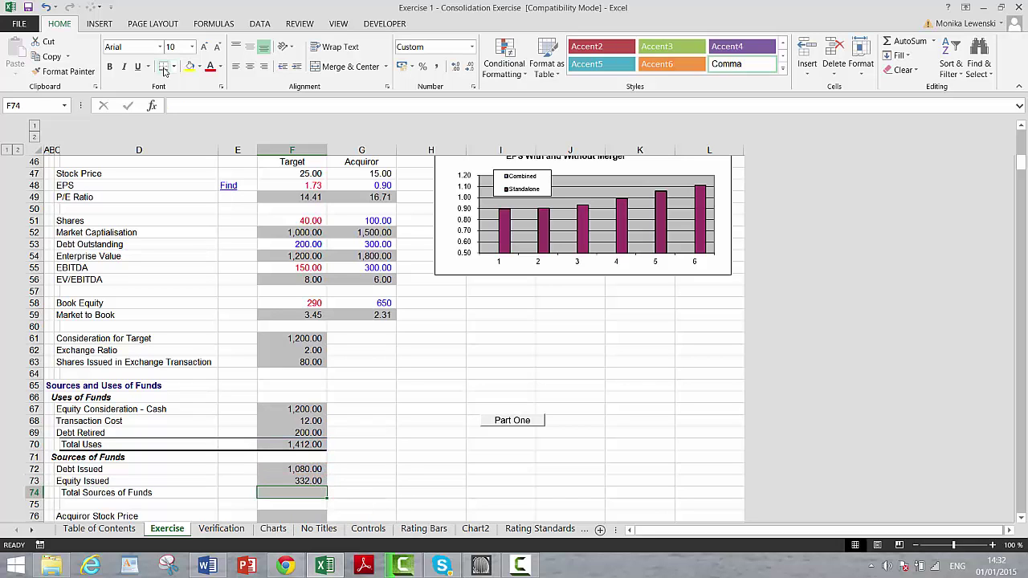
Enter the Total Sources of Funds formula in F74 as debt issued minus equity issued, =F72-F73.
type("=")
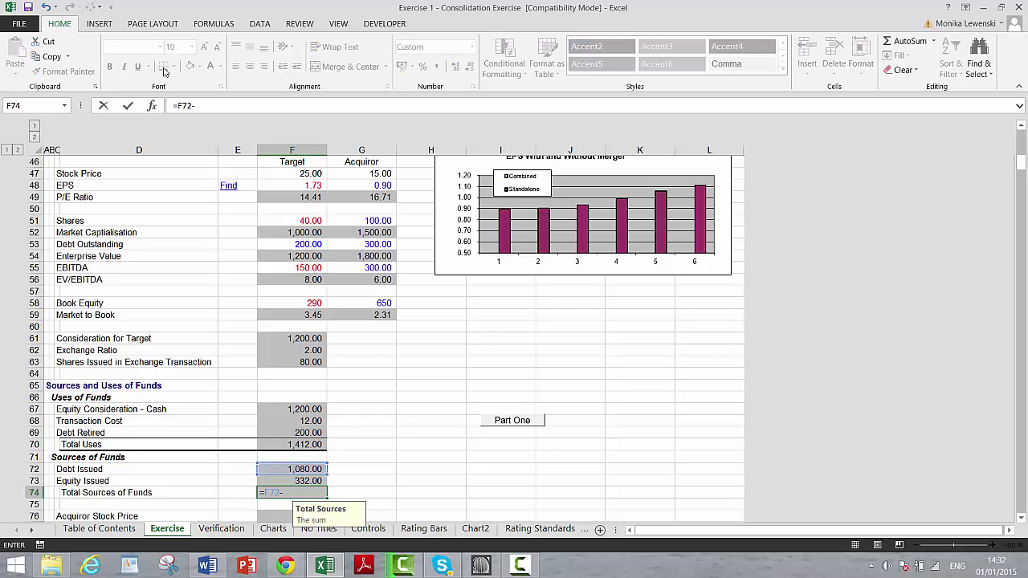
key("Return")
key("Up")
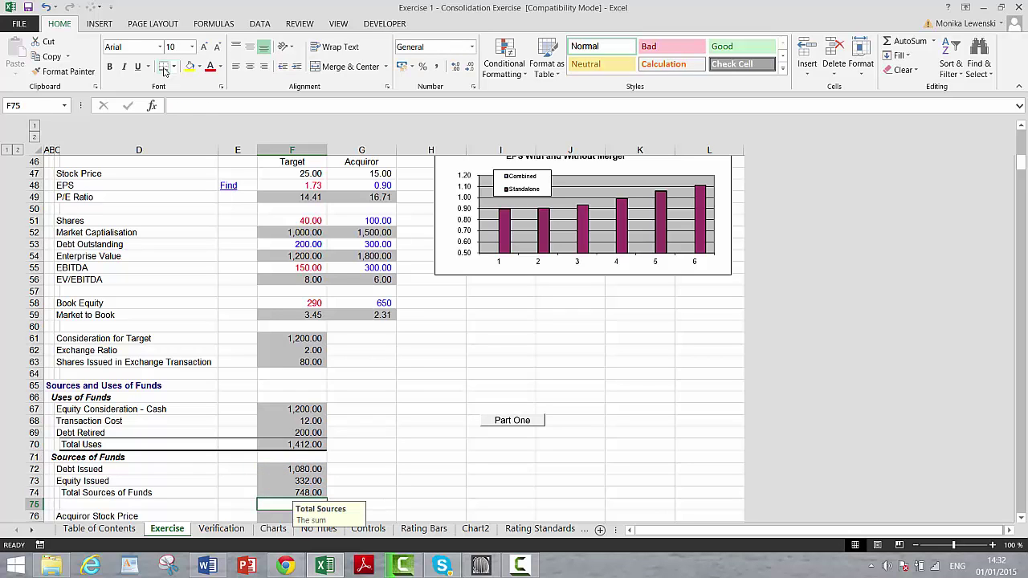
Apply a top and bottom border to the Total Sources of Funds row, D74:F74.
key("Left")
key("Left")
key("Left")
key("Left")
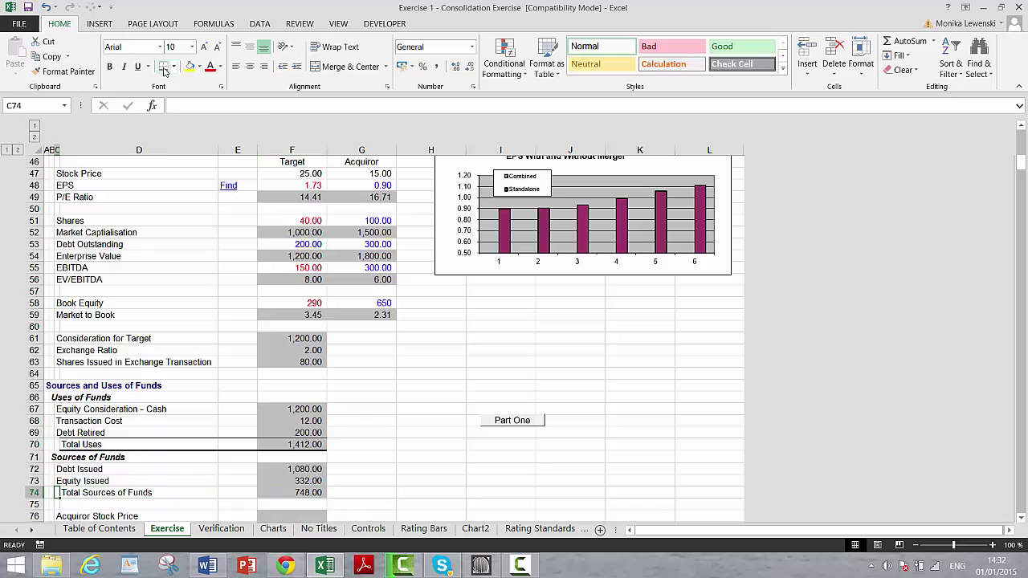
key("Right")
key("shift+Right")
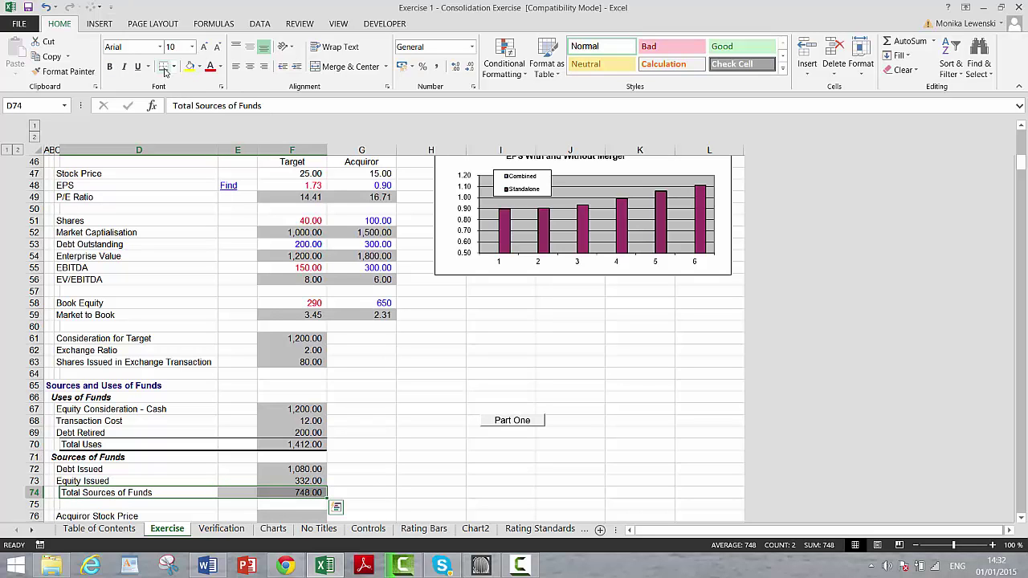
left_click(163, 67)
Link the Acquiror Stock Price in F76 to the acquiror's stock price in the Transaction Summary, =G47.
key("Down")
key("Down")
key("Down")
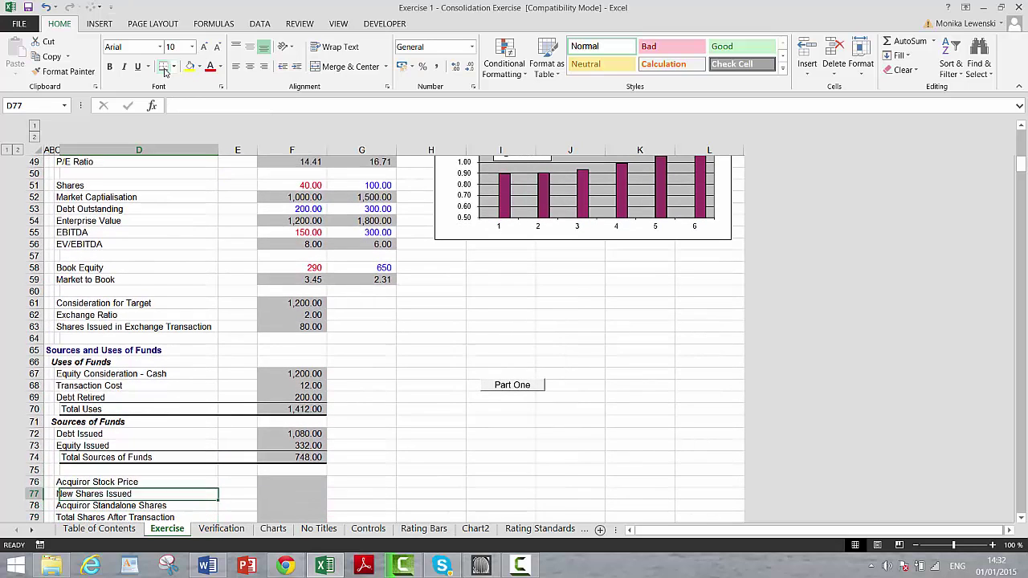
key("Up")
key("Right")
key("Right")
type("=")
key("Up")
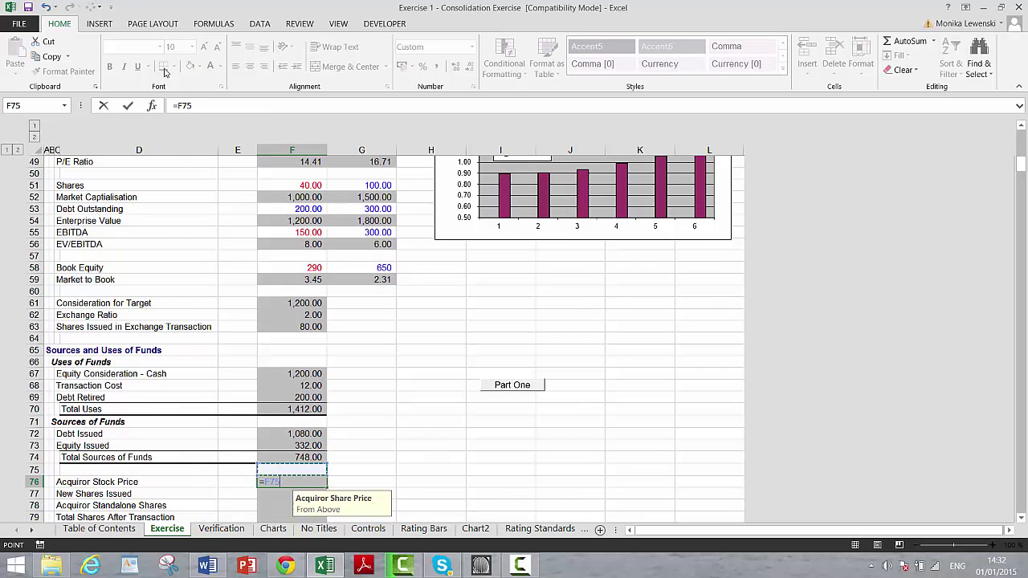
key("Up")
key("Up")
key("Up")
key("Up")
key("Up")
key("Up")
key("Up")
key("Up")
key("Up")
key("Up")
key("Up")
key("Up")
key("Up")
key("Up")
key("Up")
key("Up")
key("Up")
key("Up")
key("Up")
key("Up")
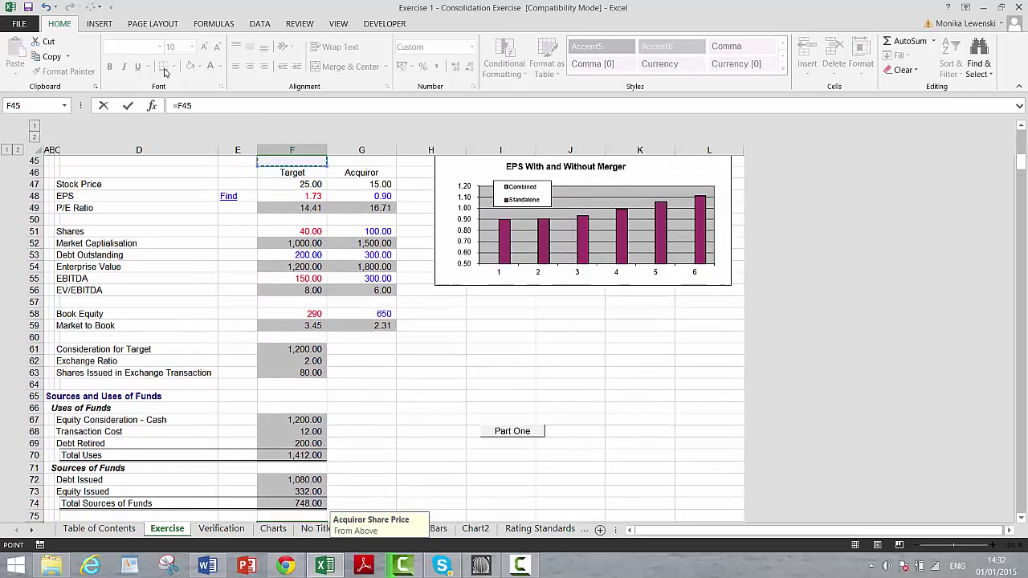
key("Down")
key("Down")
key("Right")
key("Return")
Calculate New Shares Issued in F77 as equity issued divided by the acquiror stock price, =F73/F76.
key("Down")
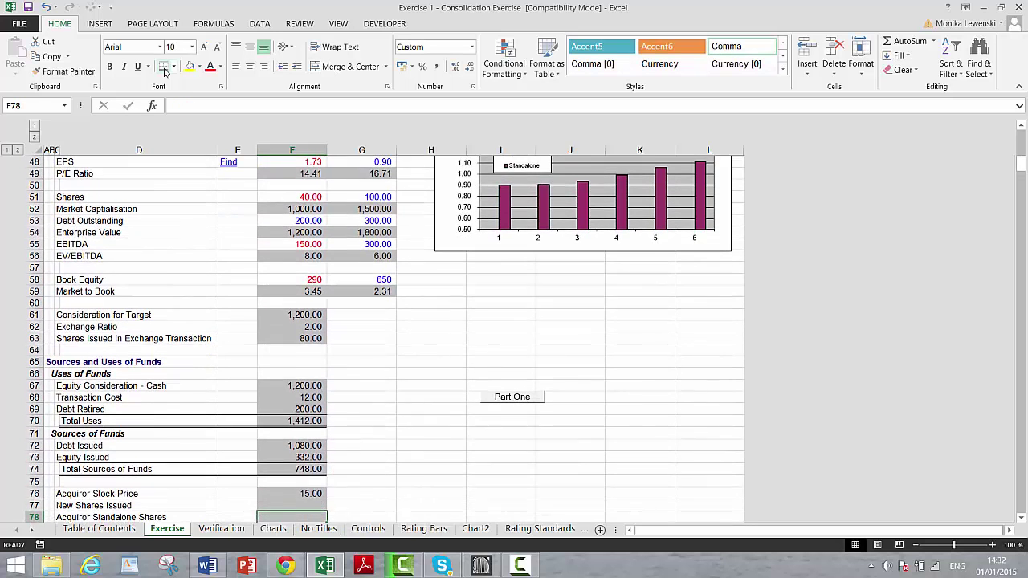
key("Up")
key("Up")
key("Up")
key("Up")
key("Up")
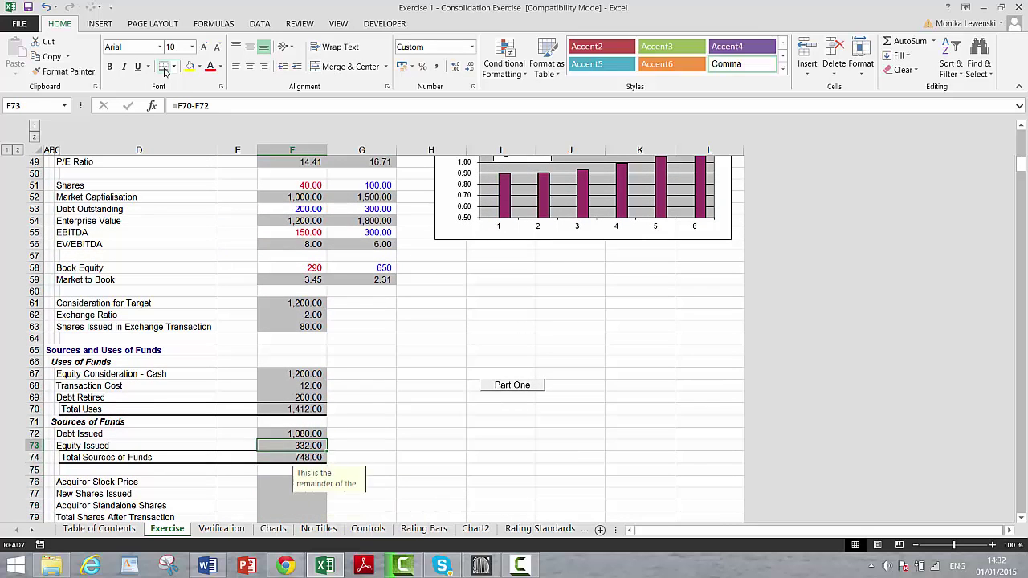
key("Down")
key("Down")
key("Down")
key("Down")
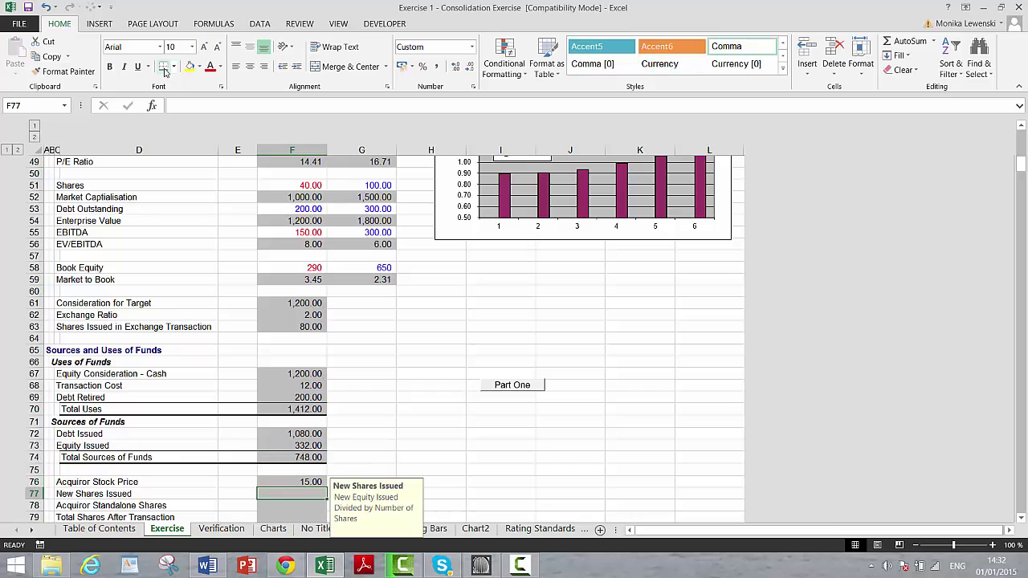
type("=")
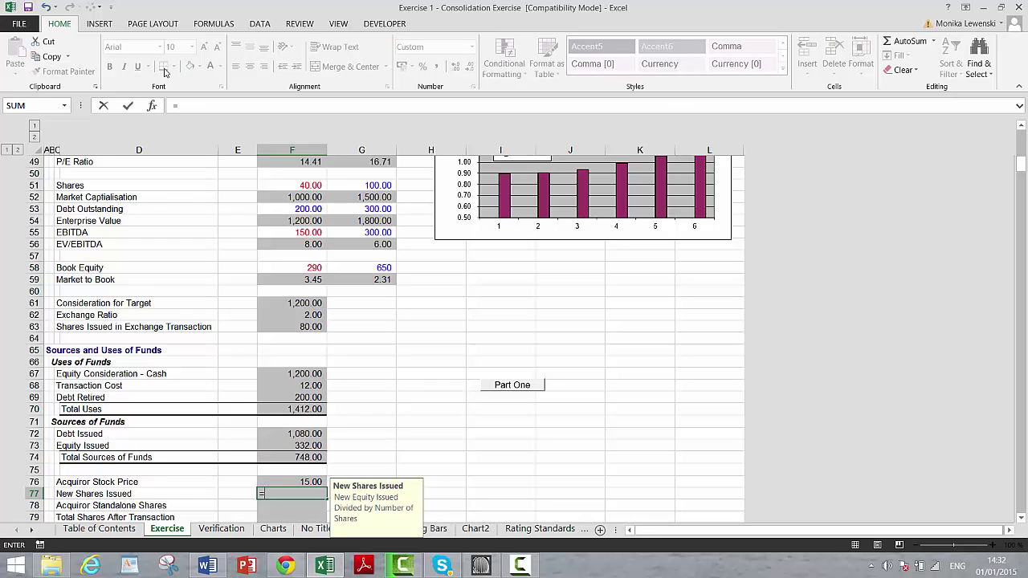
key("Up")
key("Up")
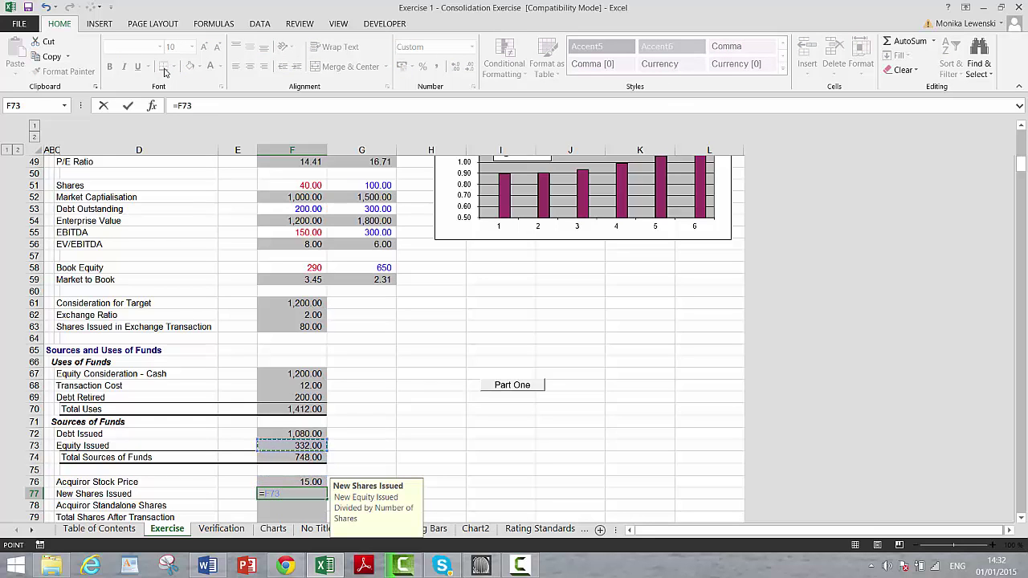
type("/")
key("Up")
key("Return")
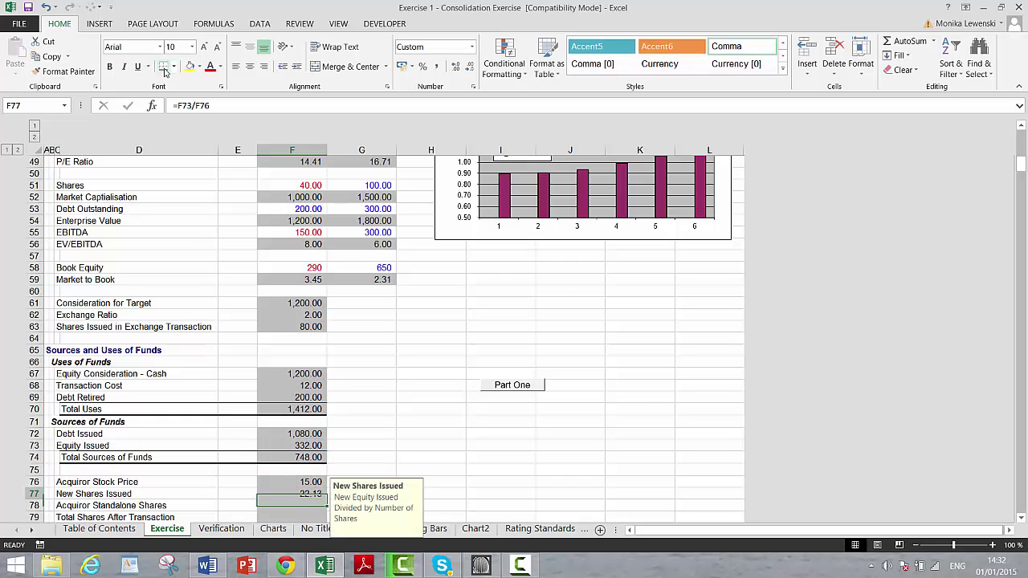
Review the Shares Issued in Exchange Transaction formula in F63 and the New Shares Issued formula in F77.
key("Up")
key("Up")
key("Up")
key("Up")
key("Up")
key("Up")
key("Up")
key("Up")
key("Up")
key("Up")
key("Up")
key("Up")
key("Up")
key("Up")
key("Up")
key("Up")
key("Down")
key("Down")
key("Down")
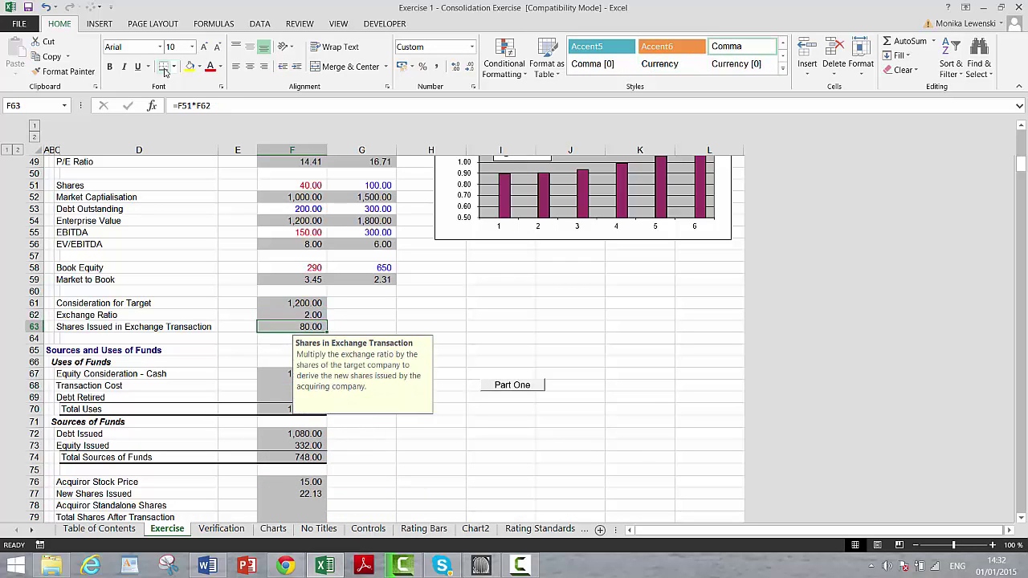
key("Down")
key("Down")
key("Down")
key("Down")
key("Down")
key("Down")
key("Down")
key("Down")
key("Down")
key("Down")
key("Down")
key("Down")
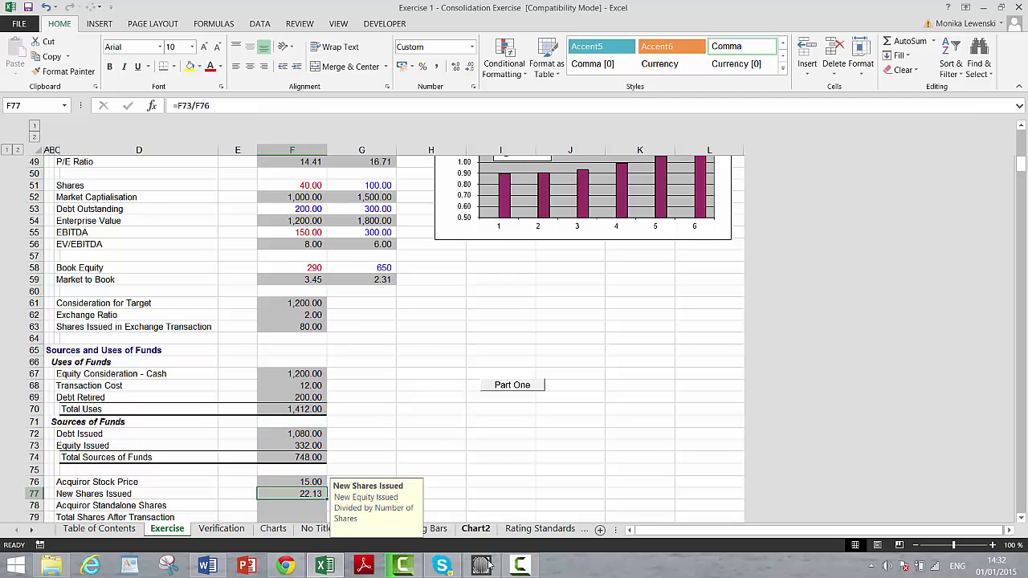
left_click(522, 566)
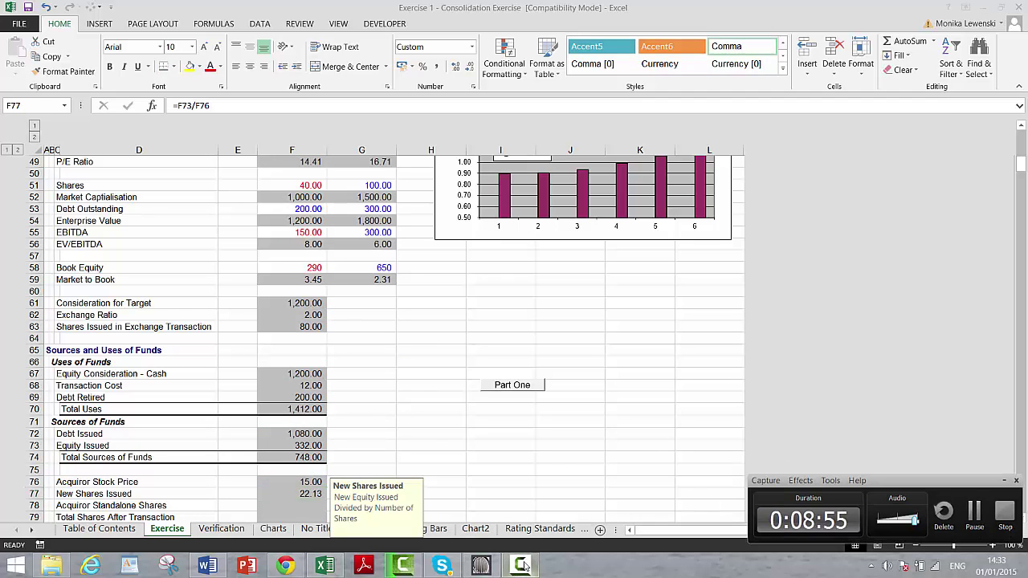
left_click(973, 510)
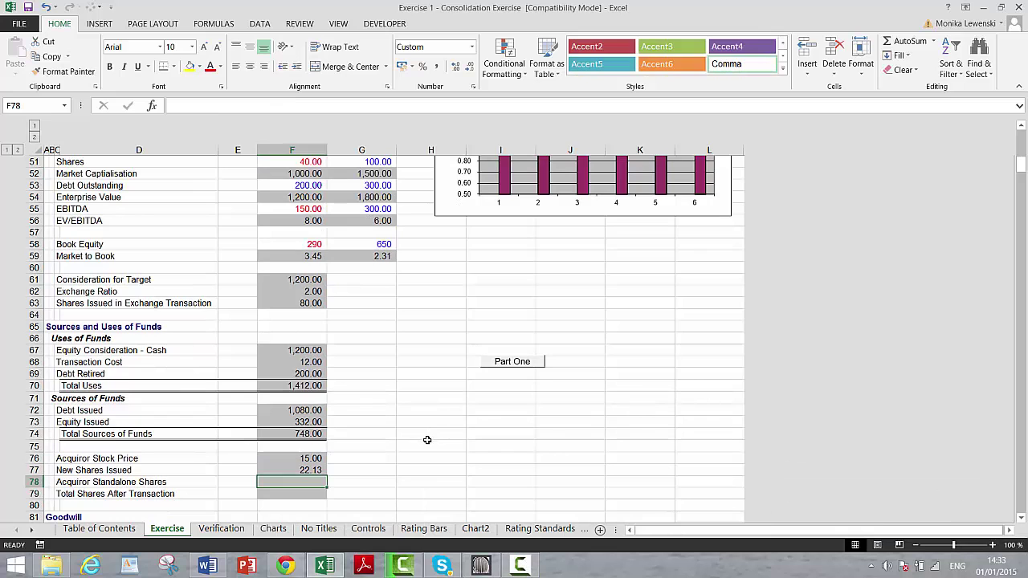
key("Left")
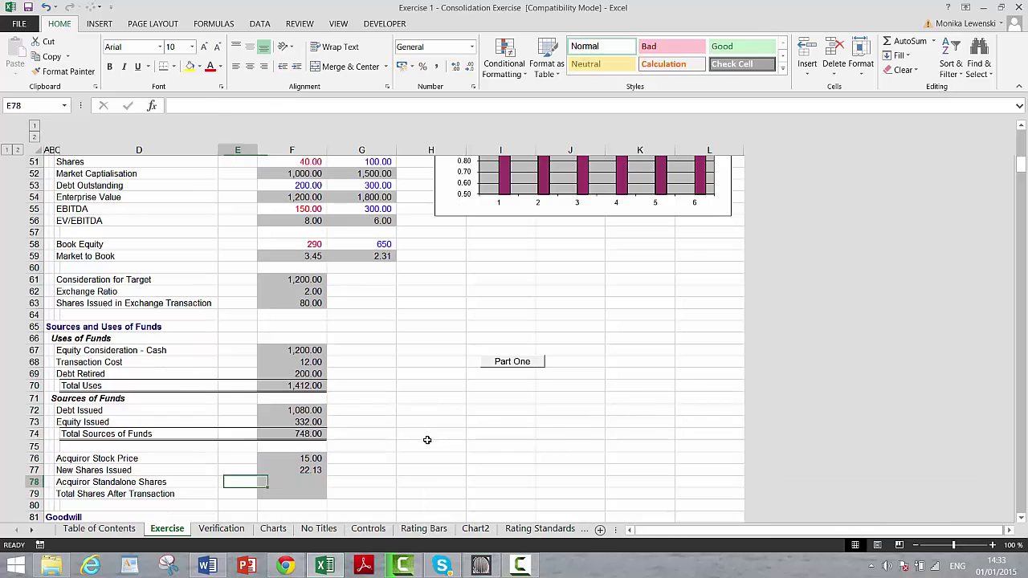
key("Left")
key("Right")
key("Right")
key("Right")
key("Up")
key("Left")
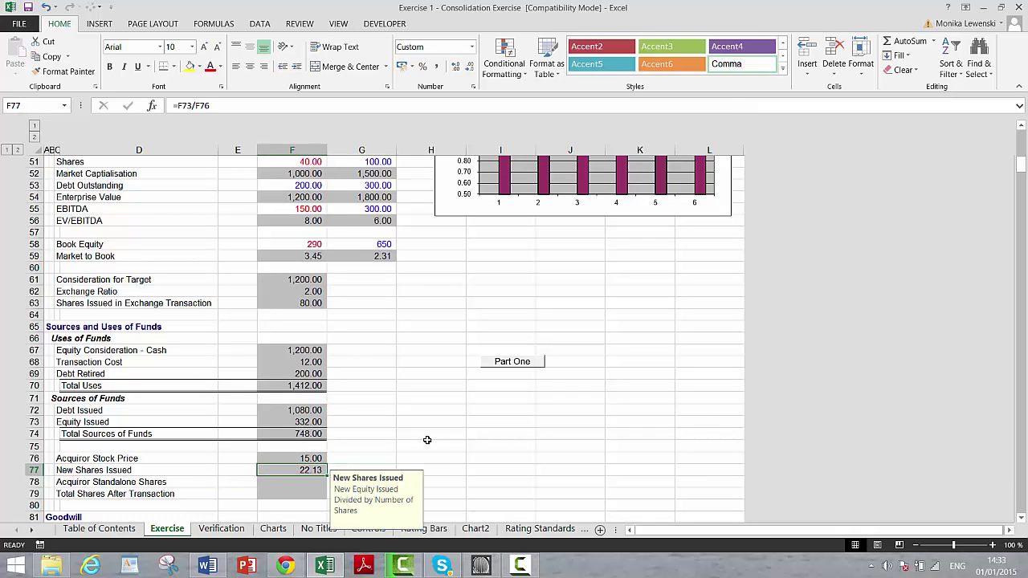
Examine the formulas from the Exchange Ratio in F62 down to Total Sources of Funds in F74.
key("Up")
key("Up")
key("Up")
key("Up")
key("Up")
key("Up")
key("Up")
key("Up")
key("Up")
key("Up")
key("Up")
key("Up")
key("Up")
key("Up")
key("Up")
key("Up")
key("Down")
key("Down")
key("Down")
key("Down")
key("Down")
key("Down")
key("Down")
key("Down")
key("Down")
key("Down")
key("Down")
key("Down")
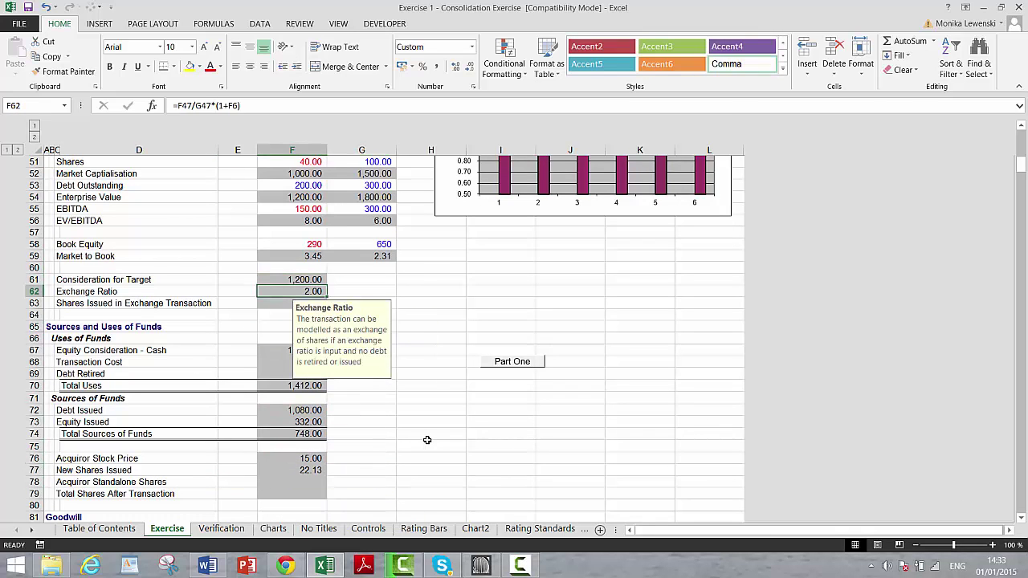
key("Down")
key("Down")
key("Down")
key("Down")
key("Down")
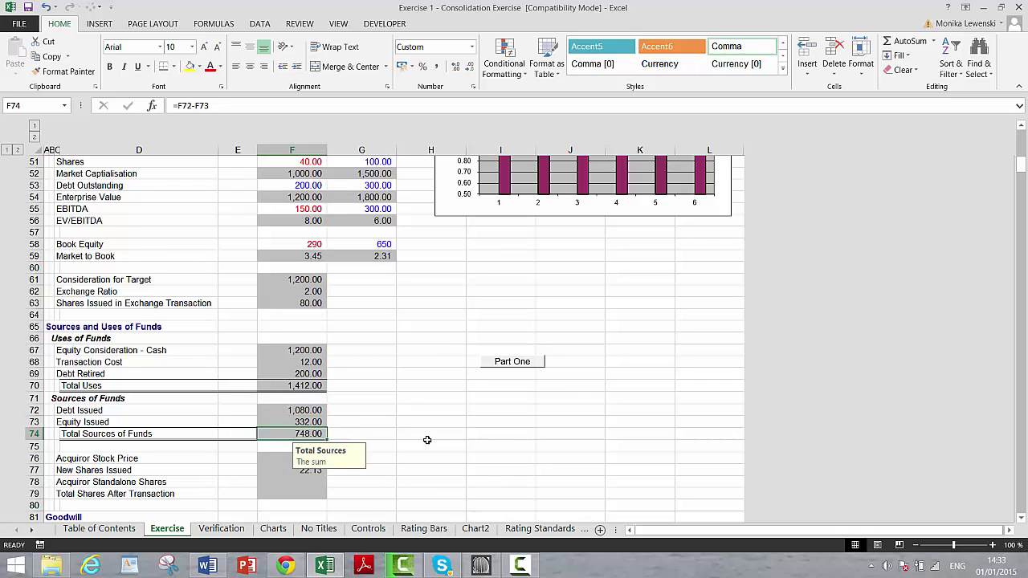
Link Acquiror Standalone Shares in F78 to the acquiror's share count in the Transaction Summary, =G51.
type("=")
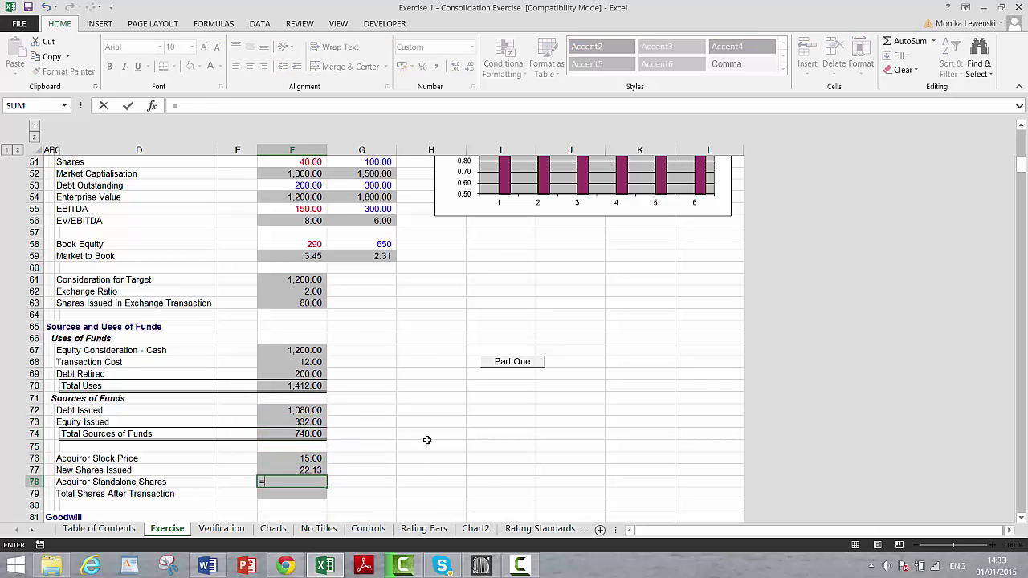
key("Up")
key("Up")
key("Up")
key("Up")
key("Up")
key("Up")
key("Up")
key("Up")
key("Up")
key("Up")
key("Up")
key("Up")
key("Up")
key("Up")
key("Up")
key("Up")
key("Up")
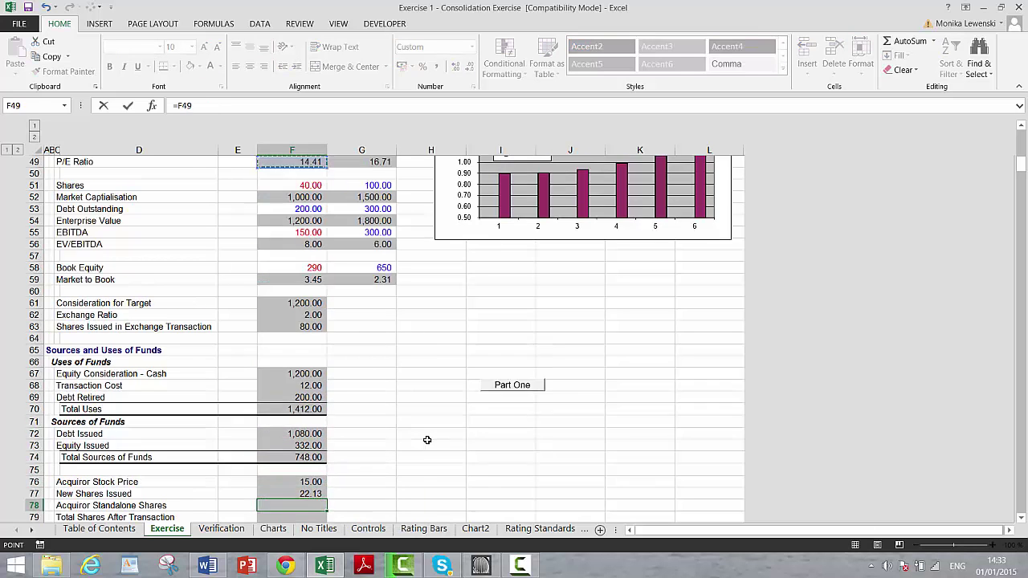
key("Down")
key("Down")
key("Down")
key("Down")
key("Down")
key("Down")
key("Down")
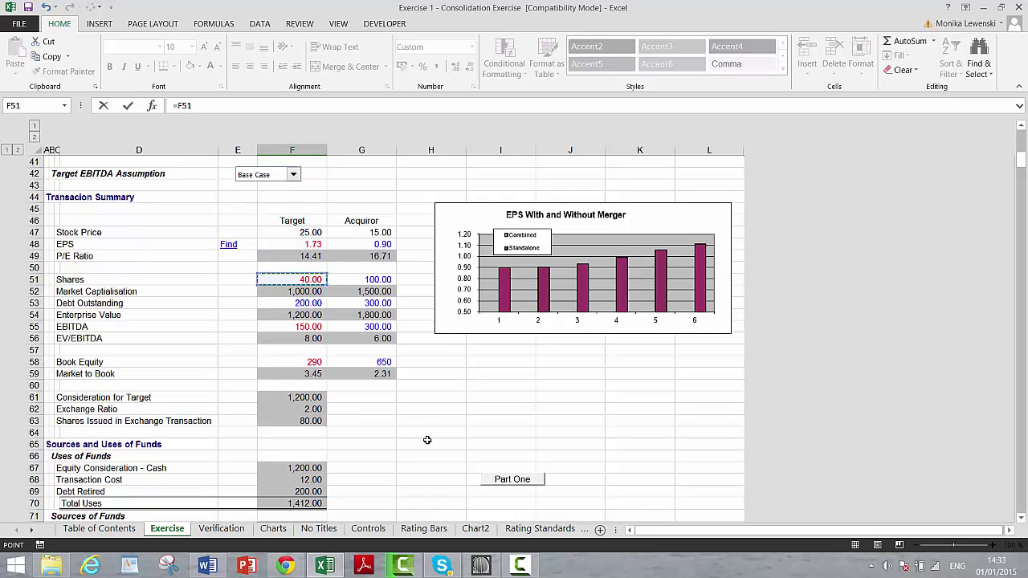
key("Return")
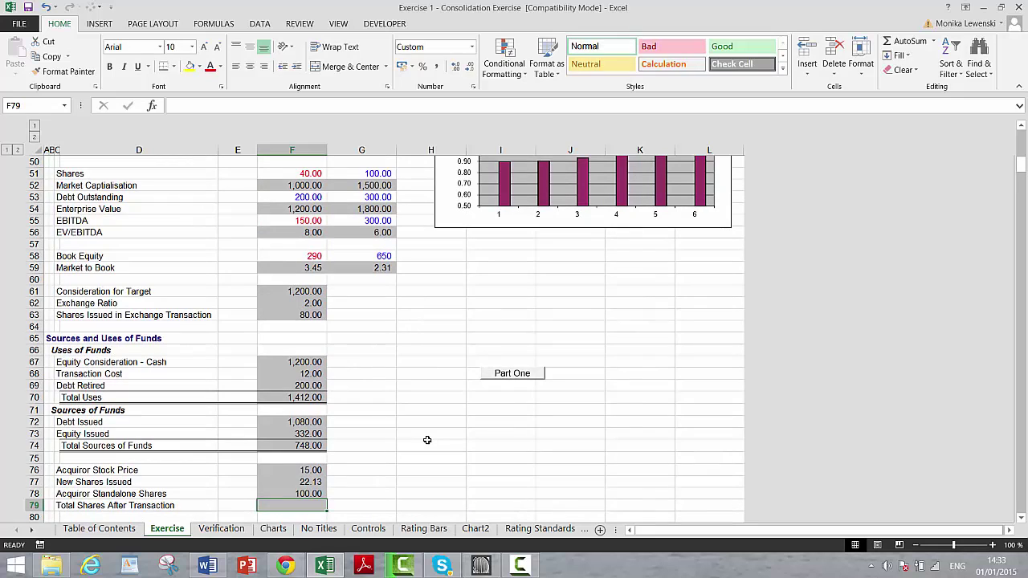
Calculate Total Shares After Transaction in F79 as new shares issued plus acquiror standalone shares, =F77+F78.
type("=")
key("Up")
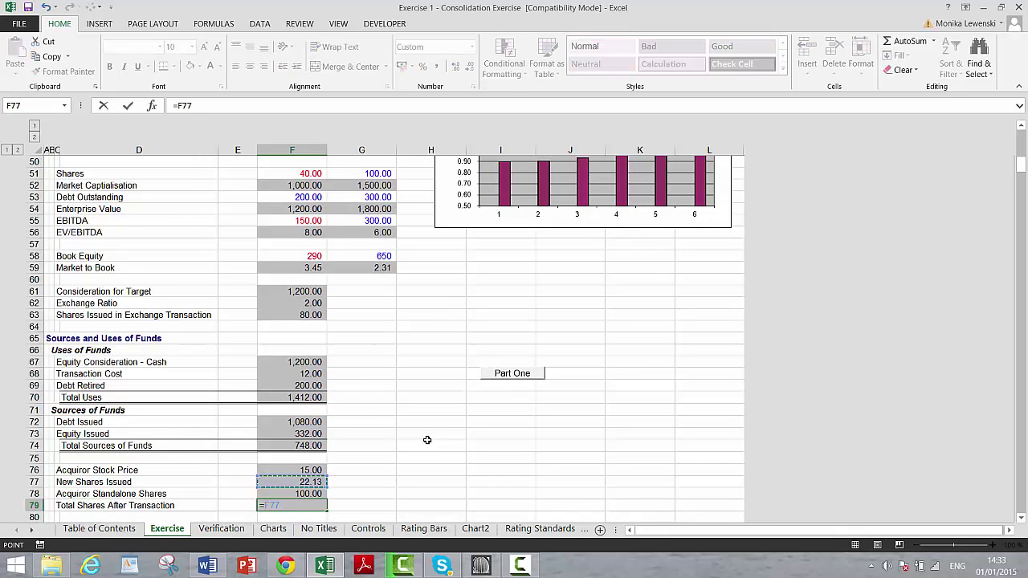
key("Return")
key("Up")
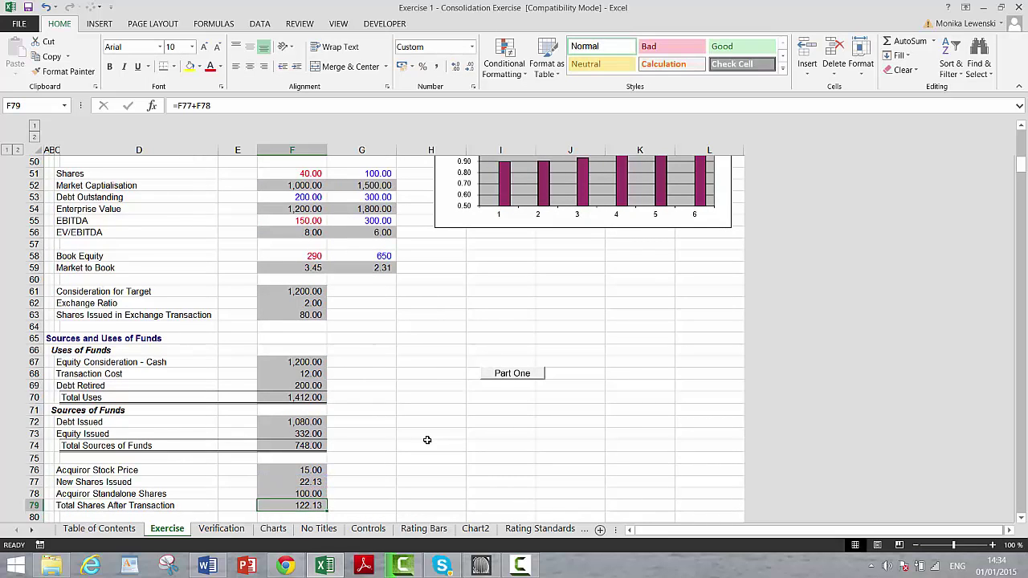
Look over the Goodwill section's input cells from Equity Consideration in F82 down to Deferred Tax Reduction in F87.
key("Down")
key("Down")
key("Down")
key("Down")
key("Down")
key("Down")
key("Down")
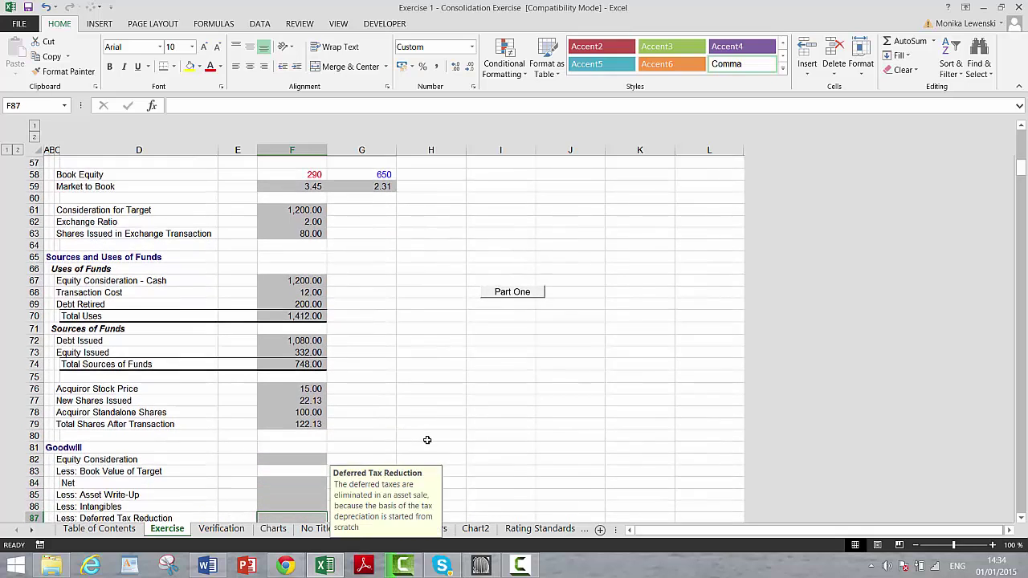
Review column F from the Goodwill inputs back up through Sources and Uses of Funds to the P/E Ratio row.
key("Up")
key("Up")
key("Up")
key("Up")
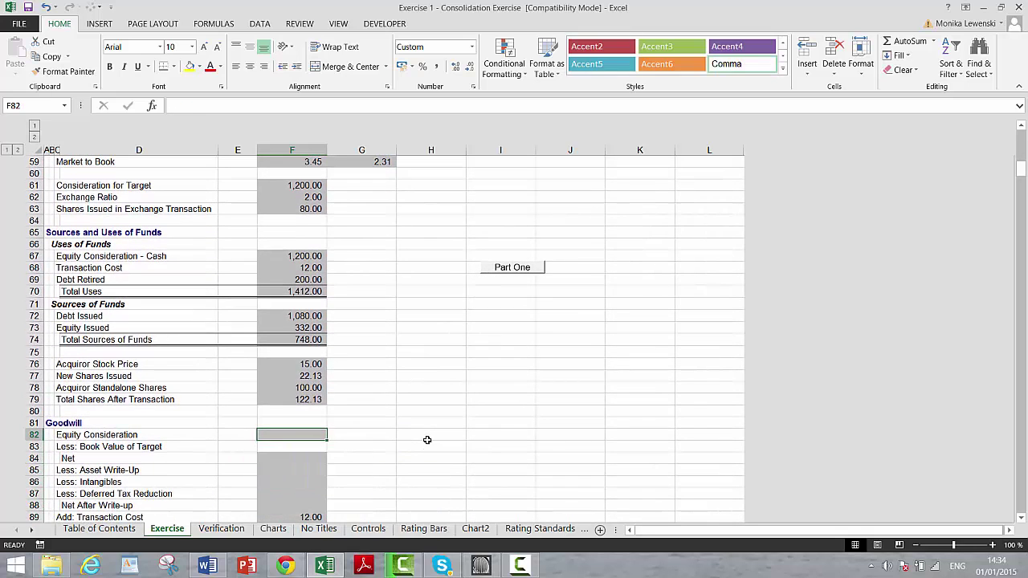
key("Left")
key("Right")
key("Up")
key("Up")
key("Up")
key("Up")
key("Up")
key("Up")
key("Up")
key("Up")
key("Up")
key("Up")
key("Up")
key("Up")
key("Up")
key("Up")
key("Up")
key("Up")
key("Up")
key("Up")
key("Up")
key("Up")
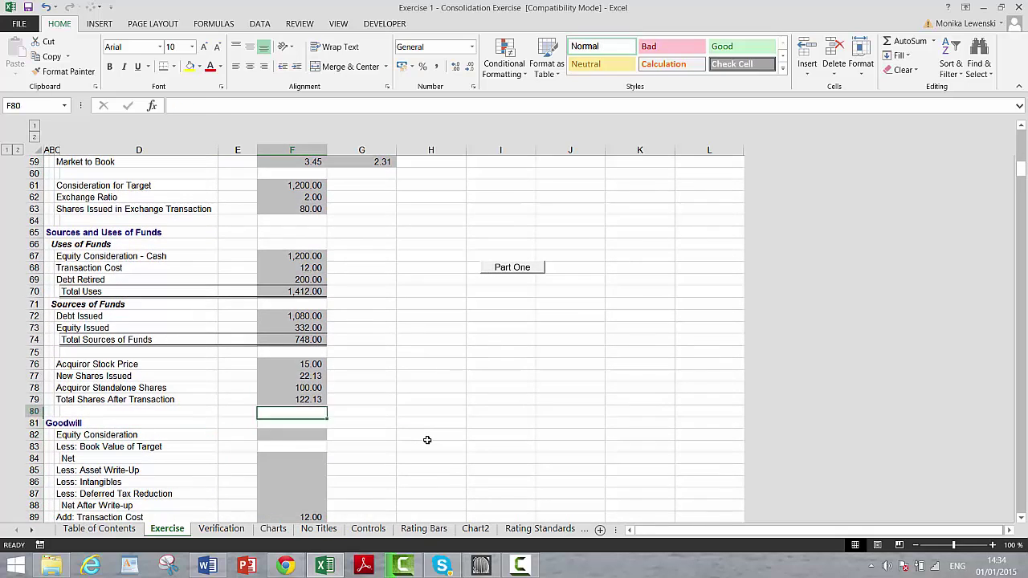
key("Up")
key("Up")
key("Up")
key("Up")
key("Up")
key("Up")
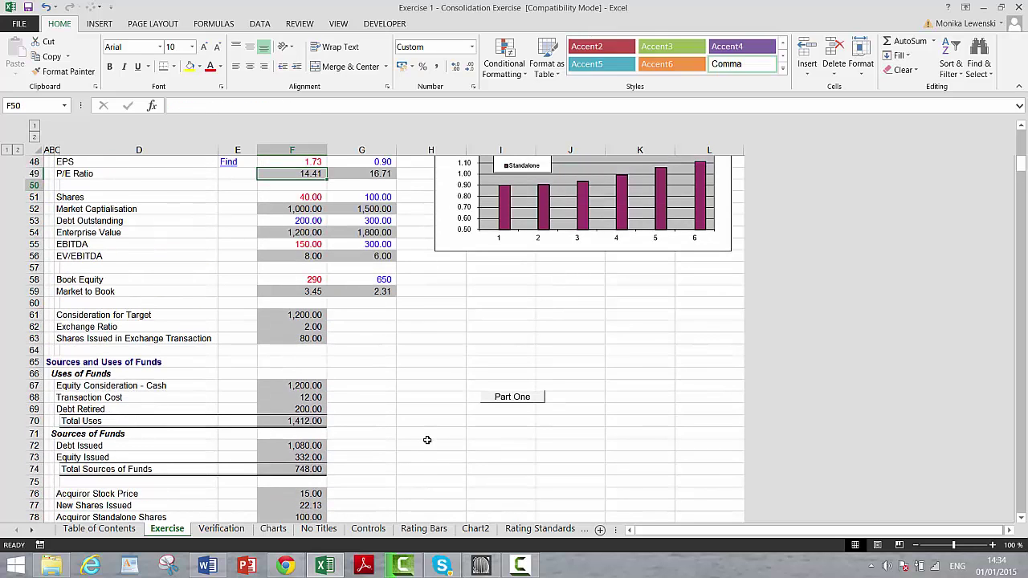
Look over column F from the Shares row down through Goodwill to Accumulated Deferred Taxes in the Pro-Forma Balance Sheet.
key("Down")
key("Down")
key("Down")
key("Down")
key("Down")
key("Down")
key("Down")
key("Down")
key("Down")
key("Down")
key("Down")
key("Down")
key("Down")
key("Down")
key("Down")
key("Down")
key("Down")
key("Down")
key("Down")
key("Down")
key("Down")
key("Down")
key("Down")
key("Down")
key("Down")
key("Down")
key("Down")
key("Down")
key("Down")
key("Down")
key("Down")
key("Down")
key("Down")
key("Down")
key("Down")
key("Down")
key("Down")
key("Down")
key("Down")
key("Down")
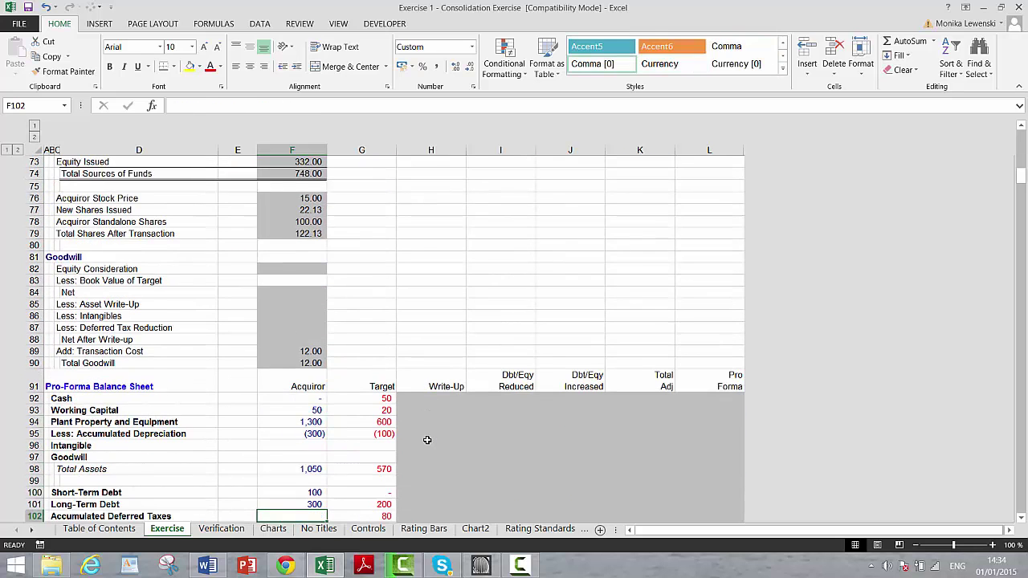
Recheck the rows between Total Shares After Transaction in F79 and the acquiror's Short-Term Debt in F100.
key("Up")
key("Up")
key("Up")
key("Up")
key("Up")
key("Up")
key("Up")
key("Up")
key("Up")
key("Up")
key("Up")
key("Up")
key("Up")
key("Up")
key("Up")
key("Up")
key("Up")
key("Up")
key("Up")
key("Up")
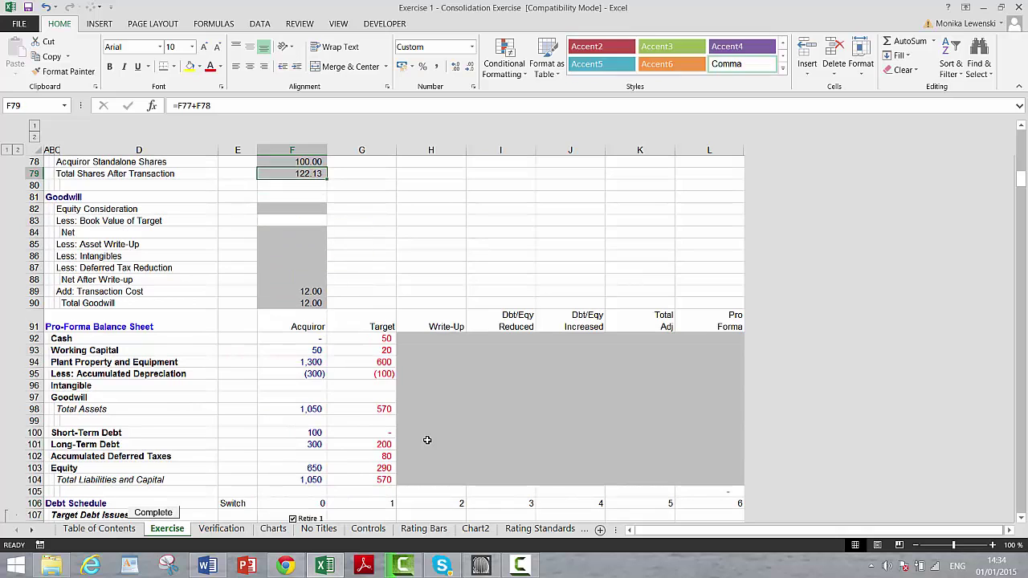
key("Down")
key("Down")
key("Down")
key("Down")
key("Down")
key("Down")
key("Down")
key("Down")
key("Down")
key("Down")
key("Down")
key("Down")
key("Down")
key("Down")
key("Down")
key("Down")
key("Down")
key("Down")
key("Down")
key("Down")
key("Down")
key("Down")
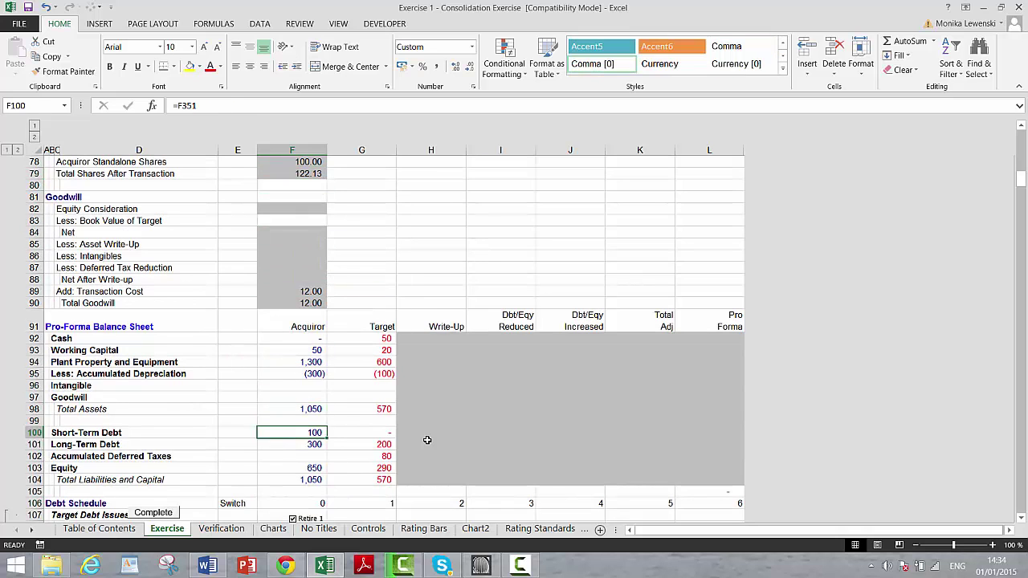
Centre-align the Pro-Forma Balance Sheet column headings from Write-Up in H91 to Pro Forma in L91.
key("Right")
key("Right")
key("Right")
key("Right")
key("Right")
key("Right")
key("Up")
key("Up")
key("Up")
key("Up")
key("Up")
key("Up")
key("Up")
key("Up")
key("Up")
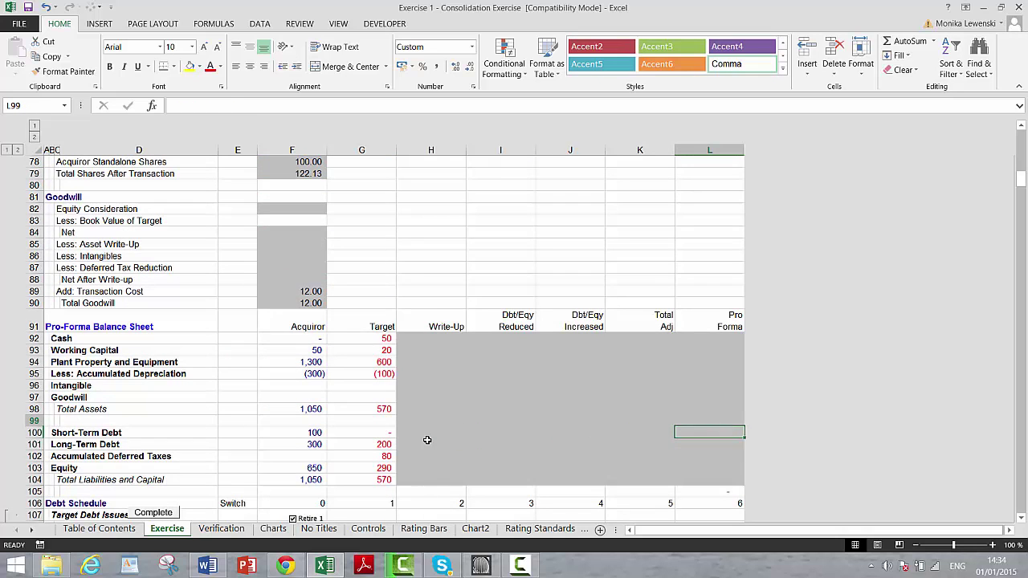
key("Left")
key("Left")
key("Left")
key("Left")
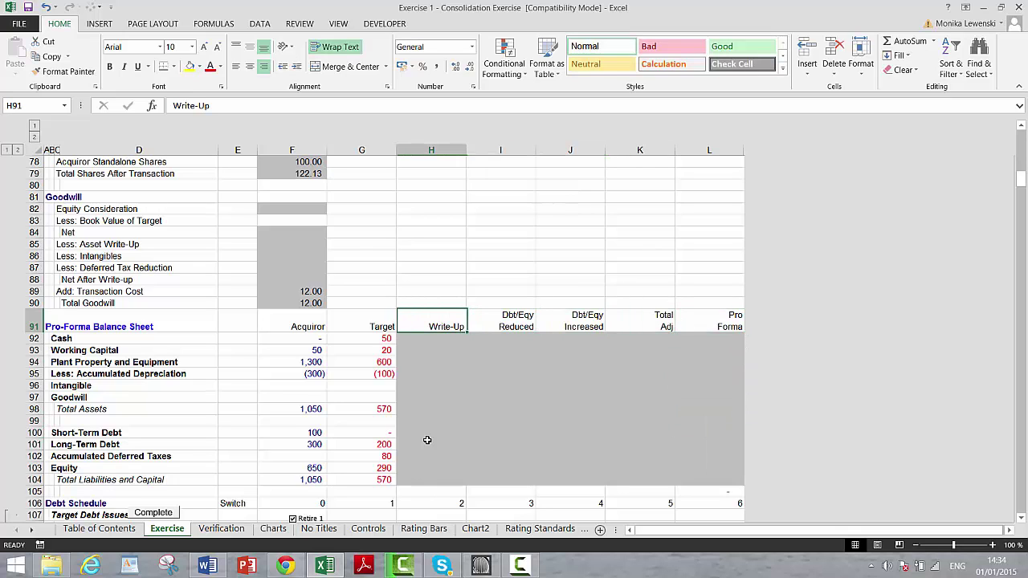
key("shift+Right")
key("shift+Right")
key("shift+Right")
key("shift+Right")
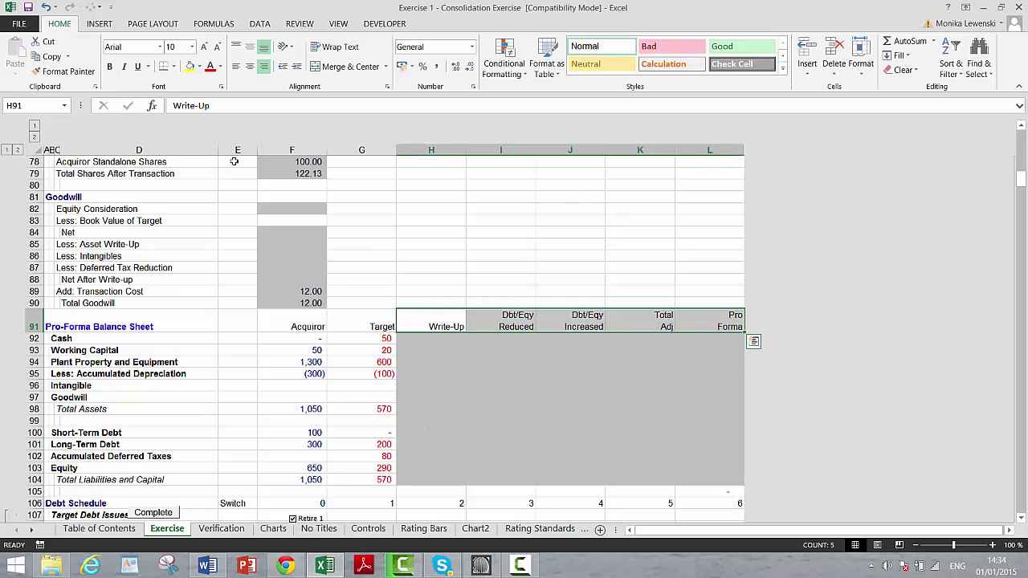
left_click(251, 69)
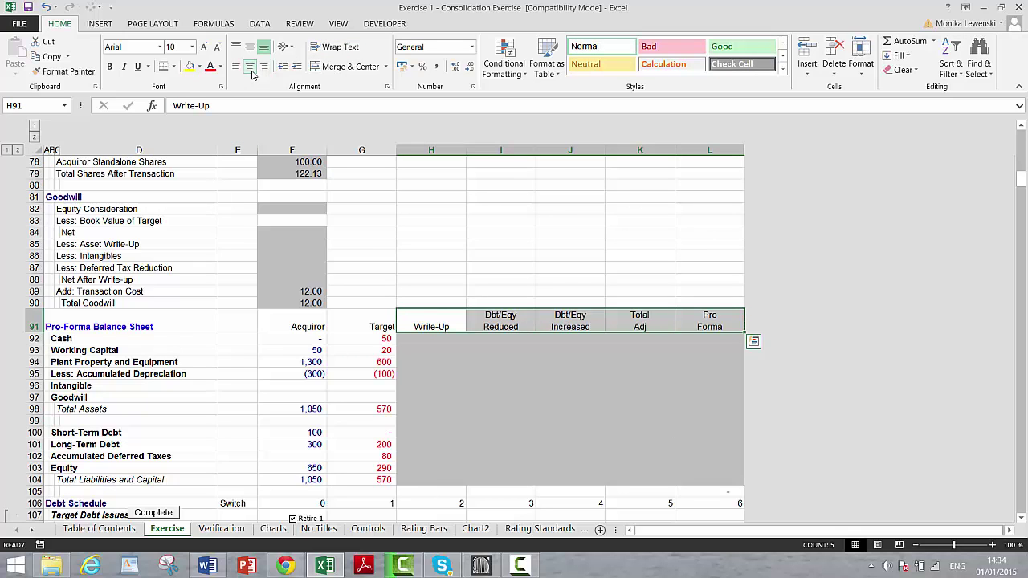
Look over the empty Write-Up column of the Pro-Forma Balance Sheet from H92 down to the Debt Schedule.
key("Down")
key("Down")
key("Down")
key("Down")
key("Down")
key("Down")
key("Down")
key("Down")
key("Down")
key("Down")
key("Down")
key("Down")
key("Down")
key("Down")
key("Down")
key("Down")
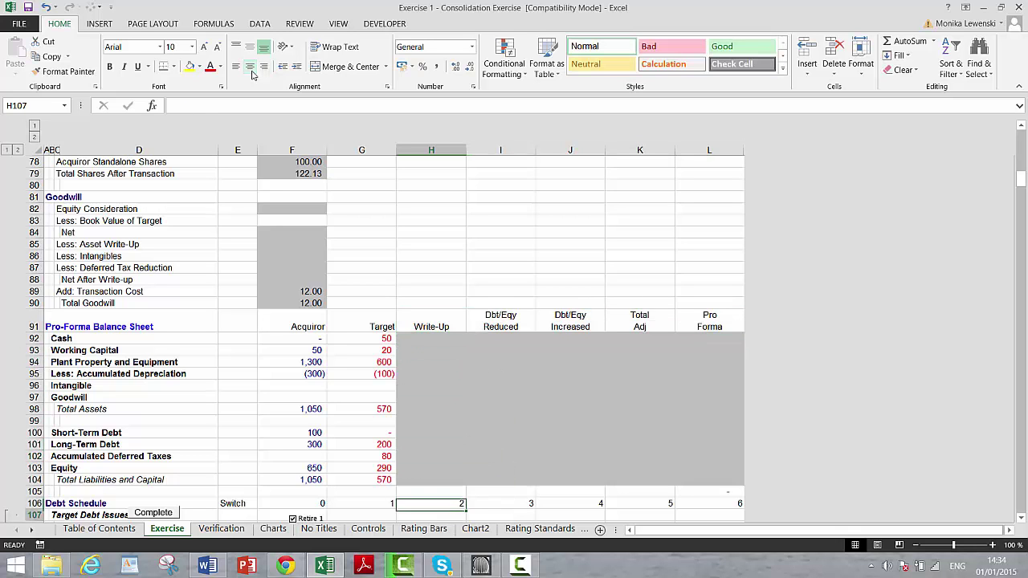
Look over the Target Debt Issues section of the Debt Schedule, from Issue 1 through Issue 2.
key("Left")
key("Left")
key("Left")
key("Left")
key("Left")
key("Down")
key("Down")
key("Down")
key("Down")
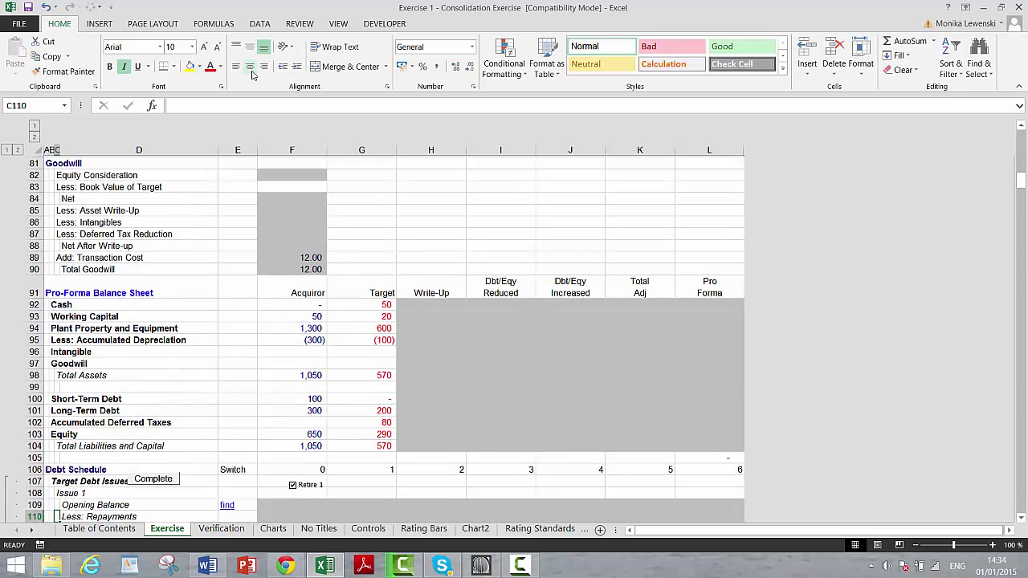
key("Down")
key("Down")
key("Down")
key("Down")
key("Down")
key("Down")
key("Down")
key("Down")
key("Down")
key("Down")
key("Down")
key("Down")
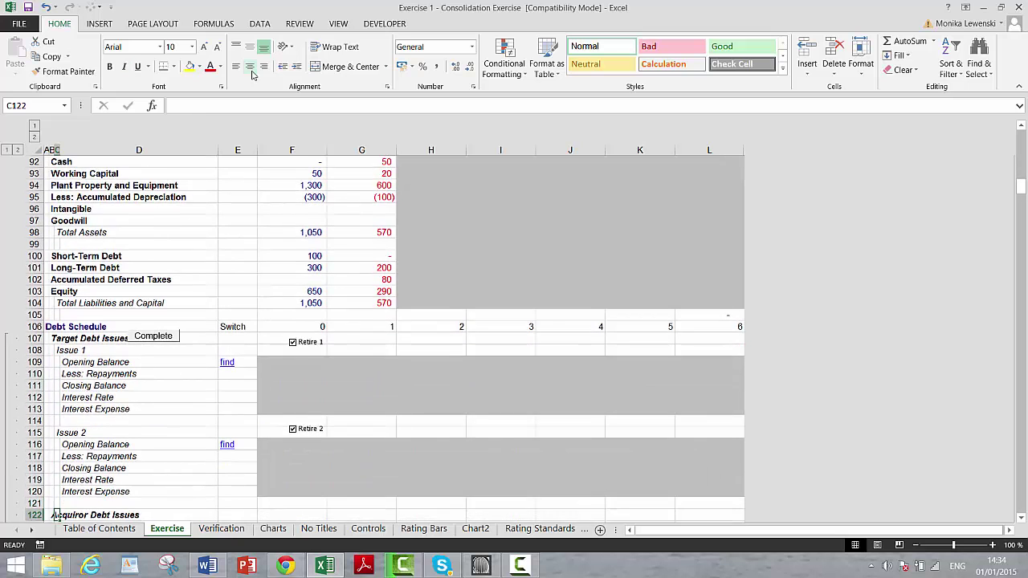
Look over the Acquiror Debt Issues and New Debt Issue sections down to the Closing Balance in row 142.
key("Down")
key("Down")
key("Down")
key("Down")
key("Down")
key("Down")
key("Down")
key("Down")
key("Down")
key("Down")
key("Down")
key("Down")
key("Down")
key("Down")
key("Down")
key("Down")
key("Down")
key("Down")
key("Down")
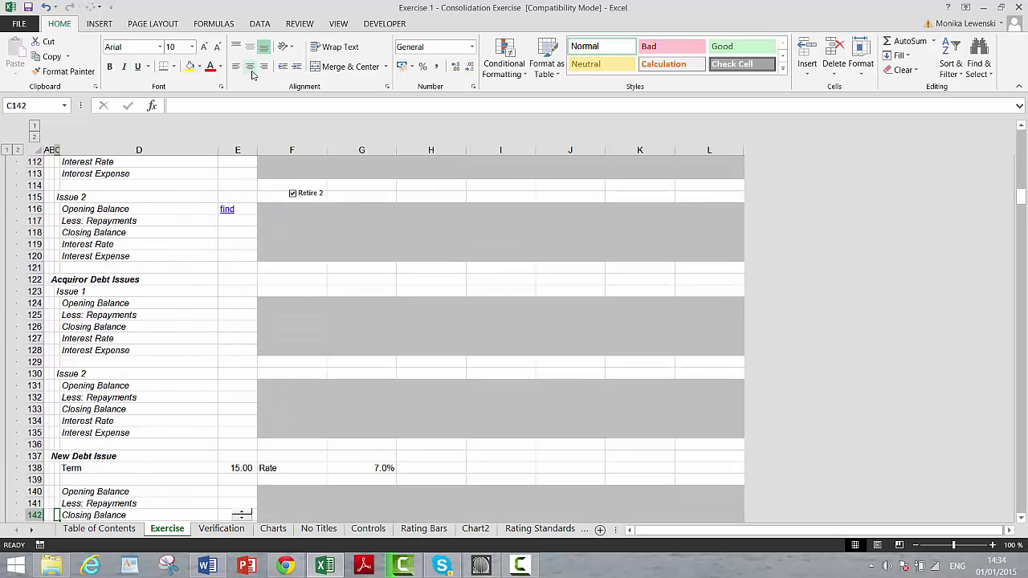
Return to the target's Issue 1 and examine its rows from Opening Balance to Interest Rate in F112.
key("Up")
key("Up")
key("Up")
key("Up")
key("Up")
key("Up")
key("Up")
key("Up")
key("Up")
key("Up")
key("Up")
key("Up")
key("Up")
key("Up")
key("Up")
key("Up")
key("Up")
key("Up")
key("Up")
key("Up")
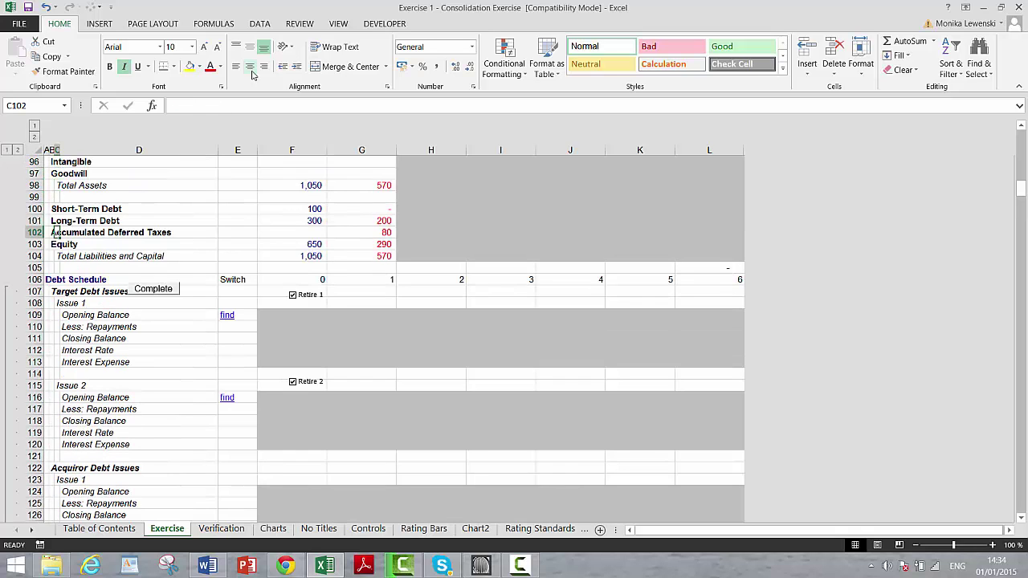
key("Right")
key("Right")
key("Right")
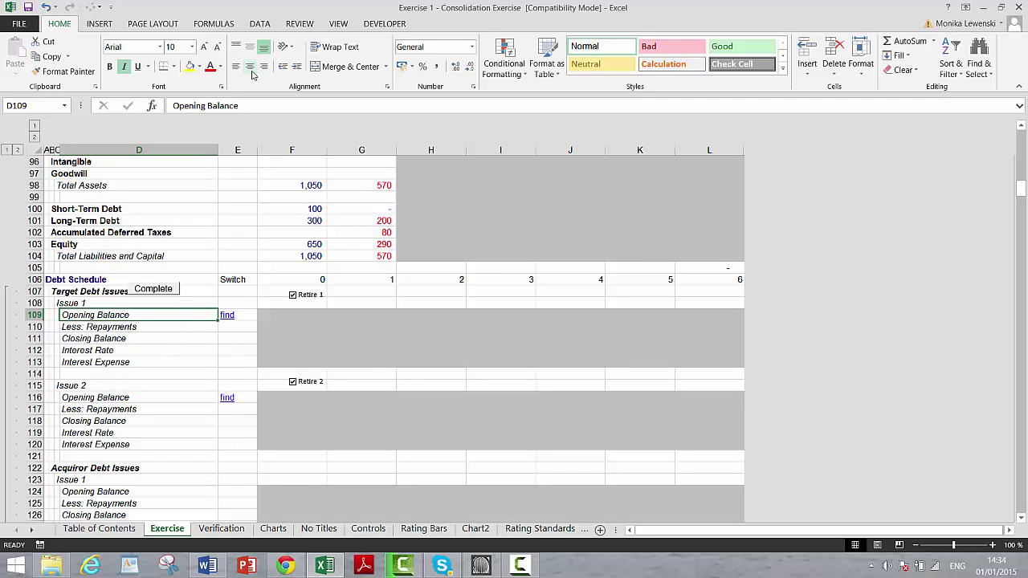
key("Down")
key("Down")
key("Down")
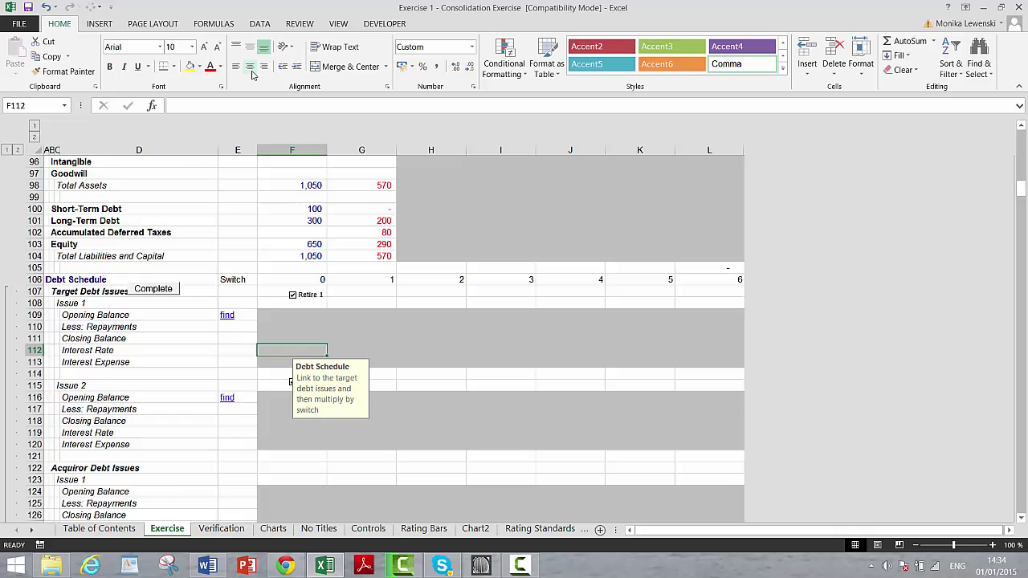
Examine the Switch column beside the Retire 1 and Retire 2 checkboxes for both target debt issues.
key("Up")
key("Up")
key("Up")
key("Up")
key("Up")
key("Left")
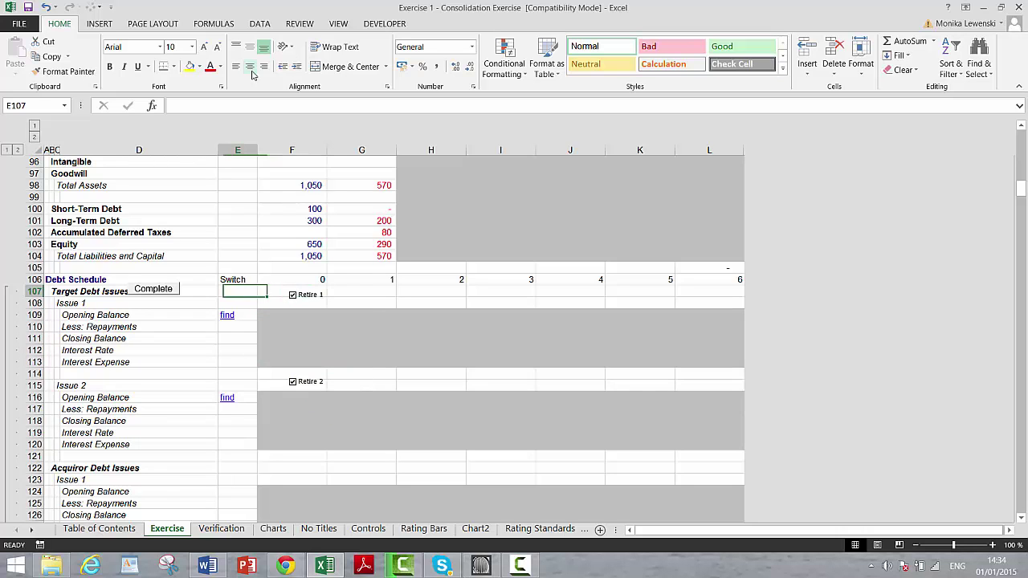
key("Down")
key("Down")
key("Down")
key("Down")
key("Down")
key("Down")
key("Down")
key("Down")
key("Down")
key("Down")
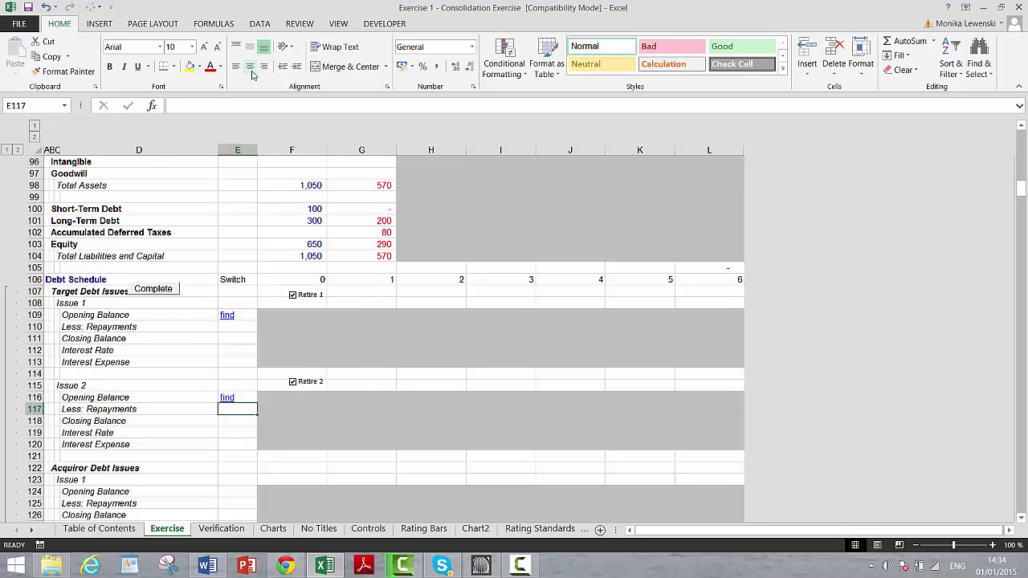
key("Up")
key("Up")
Look over column E from the target's Issue 2 through the Acquiror Debt Issues and back to Issue 1 in row 123.
key("Down")
key("Down")
key("Down")
key("Down")
key("Down")
key("Down")
key("Down")
key("Down")
key("Down")
key("Down")
key("Down")
key("Down")
key("Down")
key("Down")
key("Down")
key("Down")
key("Down")
key("Down")
key("Down")
key("Down")
key("Down")
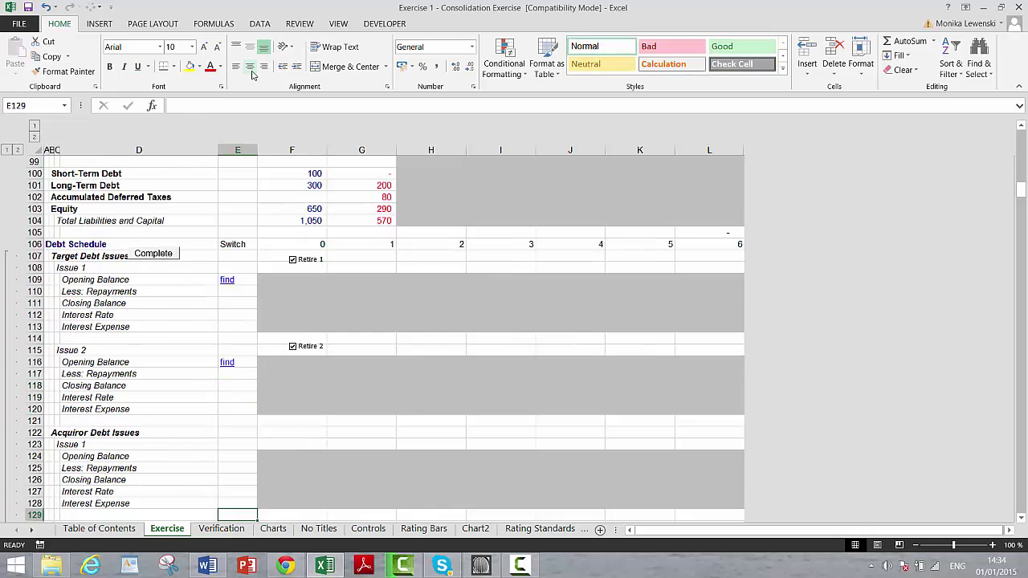
key("Up")
key("Up")
key("Up")
key("Up")
key("Up")
key("Up")
key("Up")
key("Up")
key("Up")
key("Up")
key("Up")
key("Up")
key("Up")
key("Up")
key("Up")
key("Up")
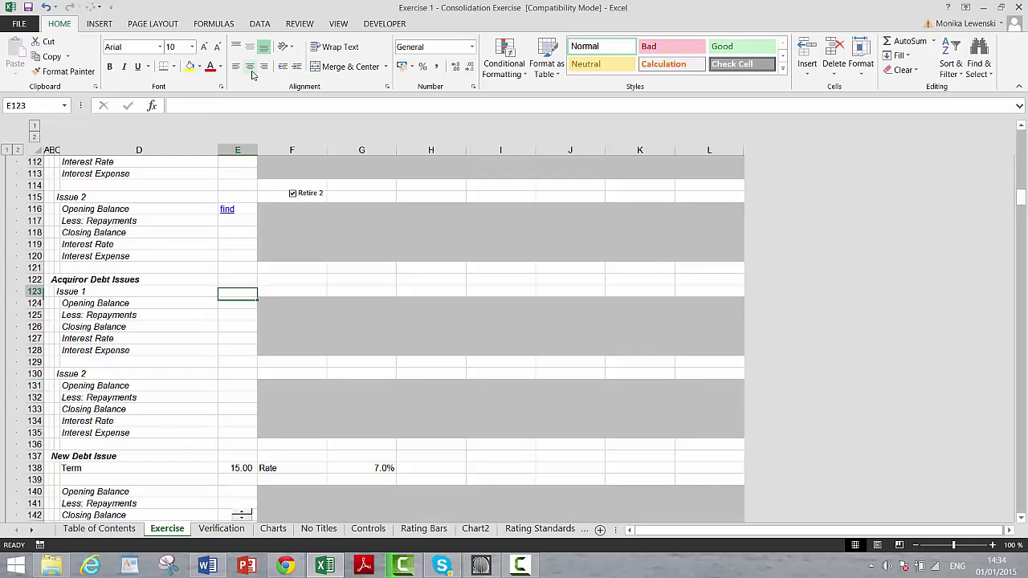
Examine the acquiror's Issue 1, including the guidance note on Opening Balance in G124 and the Interest Rate label in D127.
key("Right")
key("Right")
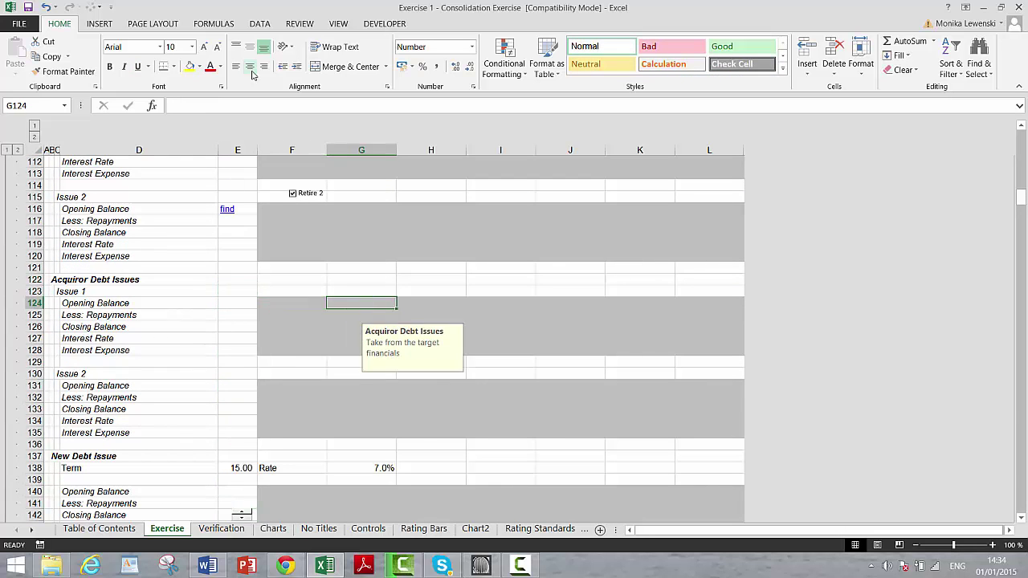
key("Down")
key("Down")
key("Down")
key("Left")
key("Left")
key("Left")
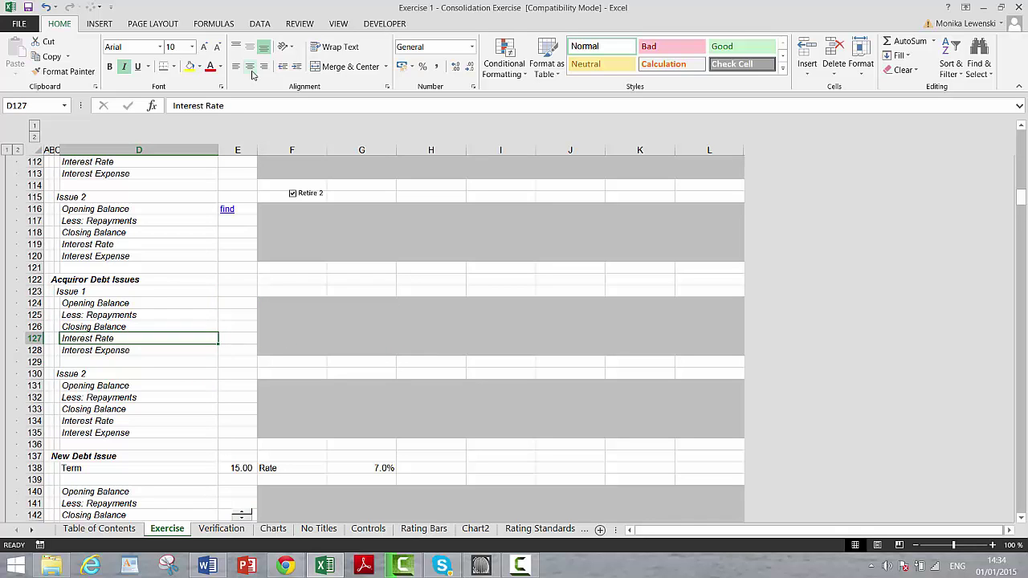
Look over the acquiror's Issue 2 row labels in column D, starting from Opening Balance in D131.
key("Down")
key("Down")
key("Down")
key("Down")
key("Down")
key("Down")
key("Down")
key("Down")
key("Down")
key("Down")
key("Down")
key("Down")
key("Down")
key("Down")
key("Down")
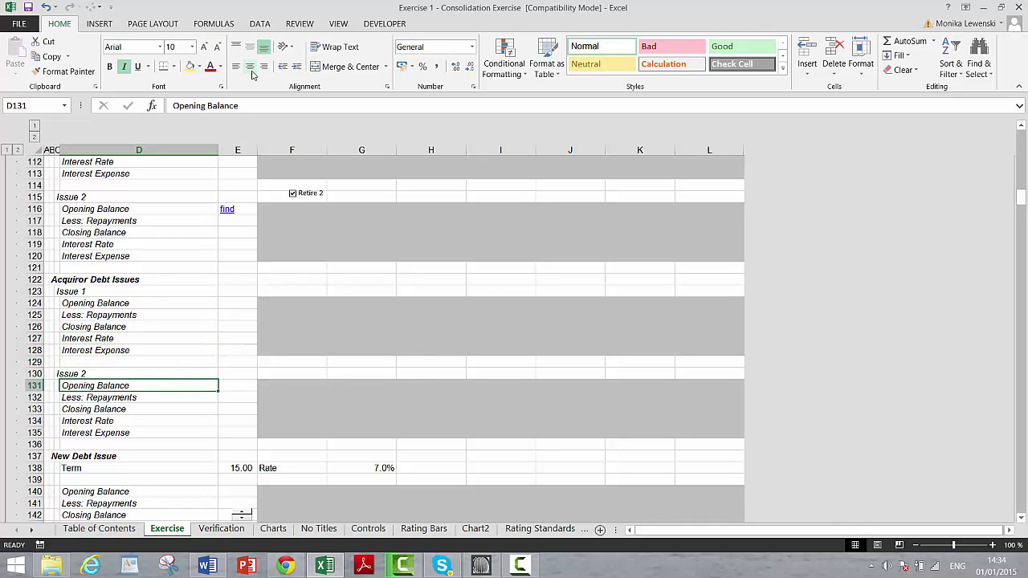
Look over the rest of the acquiror's Issue 2 and the New Debt Issue block, including its Term and Rate.
key("Down")
key("Down")
key("Down")
key("Down")
key("Down")
key("Down")
key("Down")
key("Down")
key("Down")
key("Down")
key("Down")
key("Down")
Look back up column D from the New Debt Issue through the Acquiror Debt Issues to the target's debt issues.
key("Up")
key("Up")
key("Up")
key("Up")
key("Up")
key("Up")
key("Up")
key("Up")
key("Up")
key("Up")
key("Up")
key("Up")
key("Up")
key("Up")
key("Up")
key("Up")
key("Up")
key("Up")
key("Up")
key("Up")
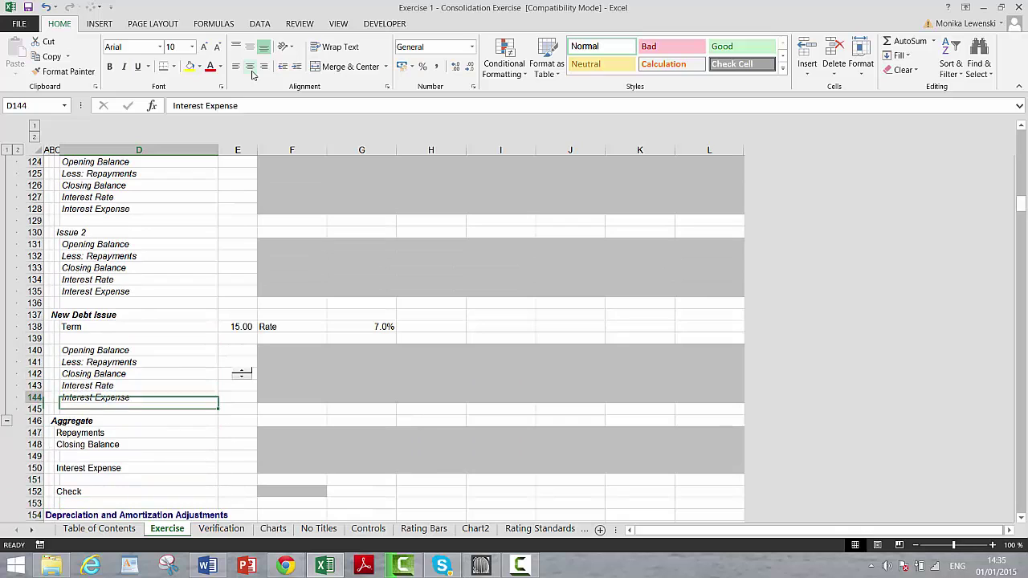
key("Up")
key("Up")
key("Up")
key("Up")
key("Up")
key("Up")
key("Up")
key("Up")
key("Up")
key("Up")
key("Up")
key("Up")
key("Up")
Examine the debt schedule rows from the target's Issue 2 down through the Aggregate block and its Check row.
key("Down")
key("Down")
key("Down")
key("Down")
key("Down")
key("Down")
key("Down")
key("Down")
key("Down")
key("Down")
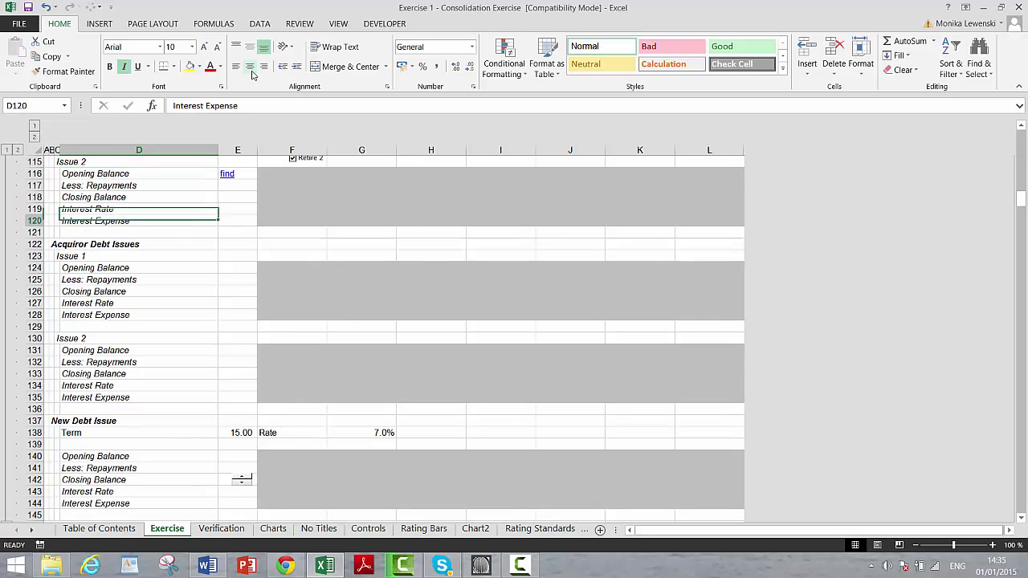
key("Down")
key("Down")
key("Down")
key("Down")
key("Down")
key("Down")
key("Down")
key("Down")
key("Down")
key("Down")
key("Down")
key("Down")
key("Down")
key("Down")
key("Down")
key("Down")
key("Down")
key("Down")
key("Down")
key("Down")
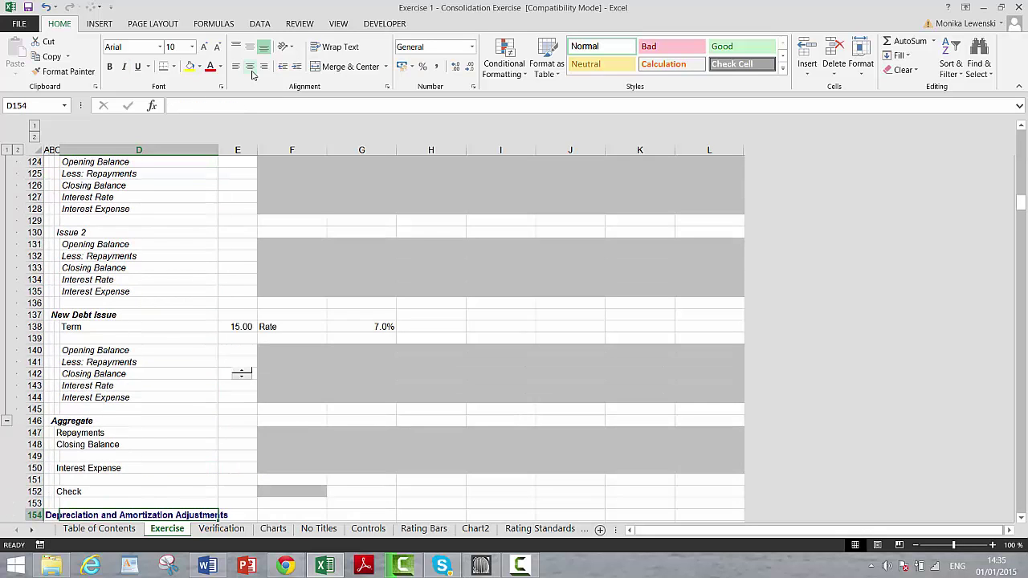
Examine the Depreciation and Amortization Adjustments section, covering the Asset Write-Up and Intangible Amortisation rows.
key("Down")
key("Down")
key("Down")
key("Down")
key("Down")
key("Down")
key("Down")
key("Down")
key("Down")
key("Down")
key("Down")
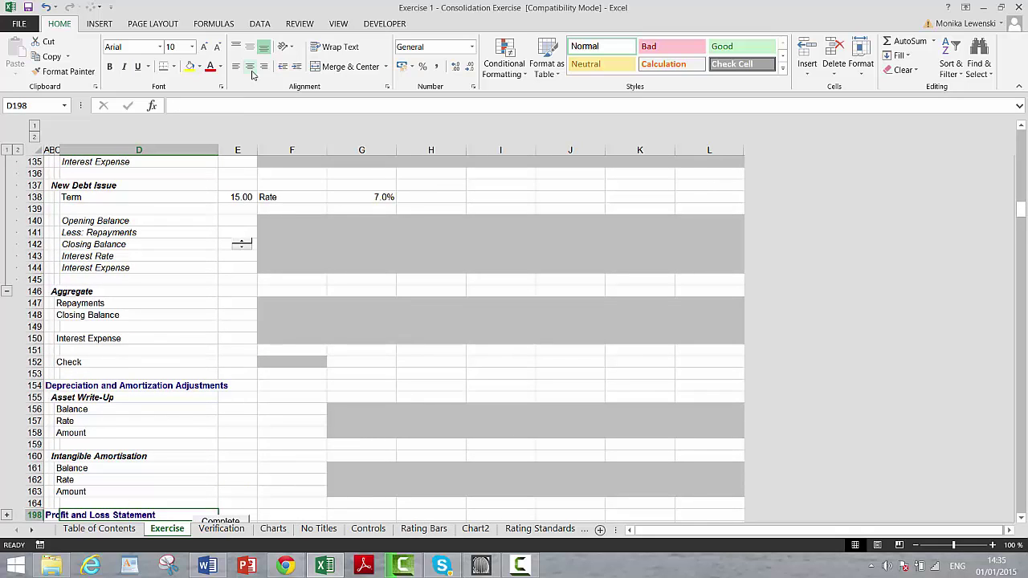
Look over the Profit and Loss Statement rows from EBITDA through the interest lines to Earnings Before Tax.
key("Down")
key("Down")
key("Down")
key("Down")
key("Down")
key("Down")
key("Down")
key("Down")
key("Down")
key("Down")
key("Down")
key("Down")
key("Down")
key("Down")
key("Down")
key("Down")
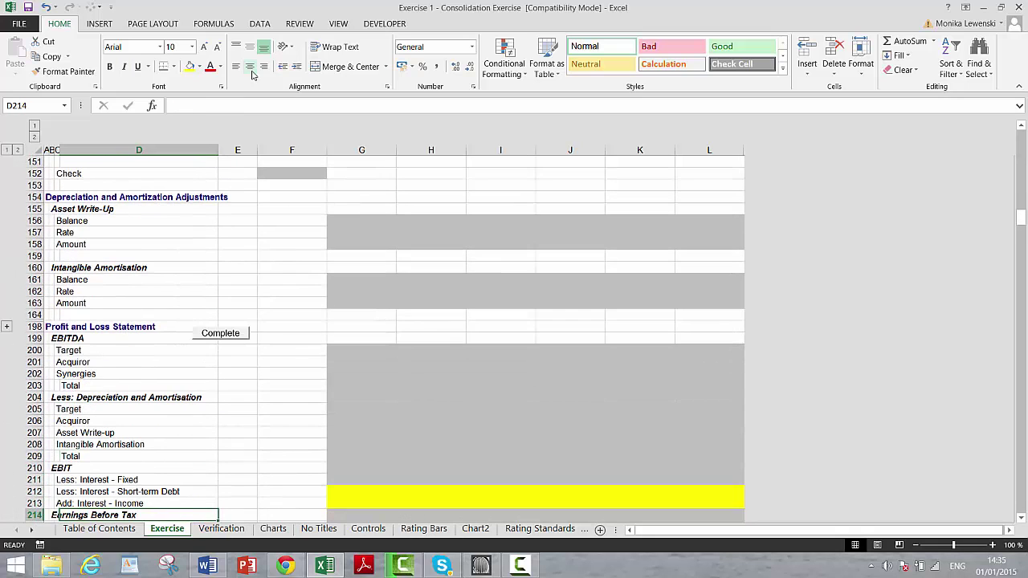
Review the Profit and Loss rows back up to the Asset Write-Up block, and return to Earnings Before Tax in B214.
key("Up")
key("Up")
key("Up")
key("Up")
key("Up")
key("Up")
key("Up")
key("Up")
key("Up")
key("Up")
key("Up")
key("Up")
key("Up")
key("Up")
key("Up")
key("Up")
key("Up")
key("Up")
key("Up")
key("Up")
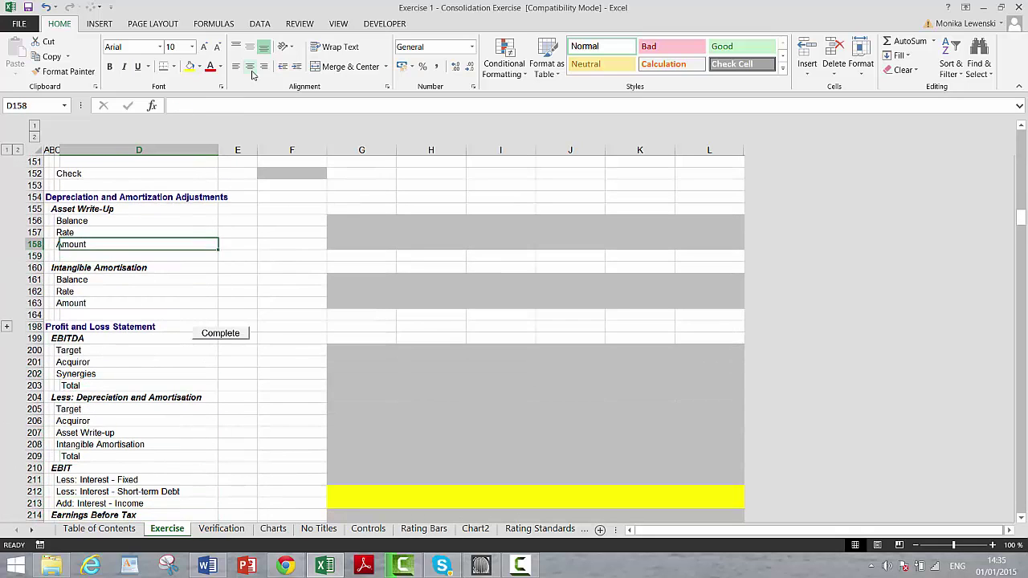
key("Up")
key("Up")
key("Down")
key("Down")
key("Left")
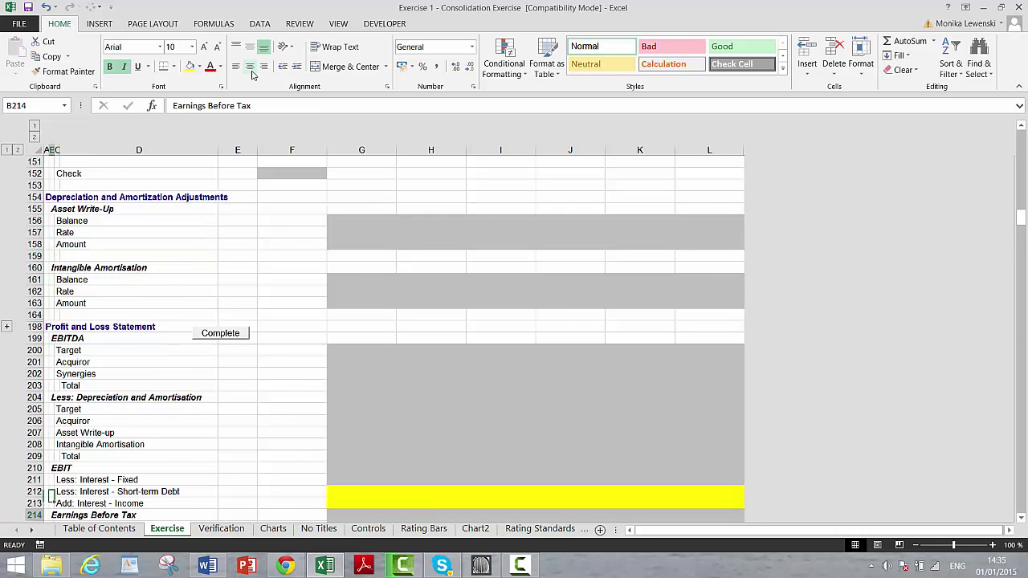
Examine the remaining Profit and Loss rows through Earnings per Share and the first Cash Flow Statement rows down to Cash From Operations.
key("Down")
key("Down")
key("Down")
key("Down")
key("Down")
key("Down")
key("Down")
key("Down")
key("Down")
key("Down")
key("Down")
key("Down")
key("Down")
key("Down")
key("Down")
key("Down")
key("Down")
key("Down")
key("Down")
key("Down")
key("Down")
key("Down")
key("Down")
key("Down")
key("Down")
key("Down")
key("Down")
key("Down")
key("Down")
key("Down")
key("Down")
key("Down")
key("Down")
key("Down")
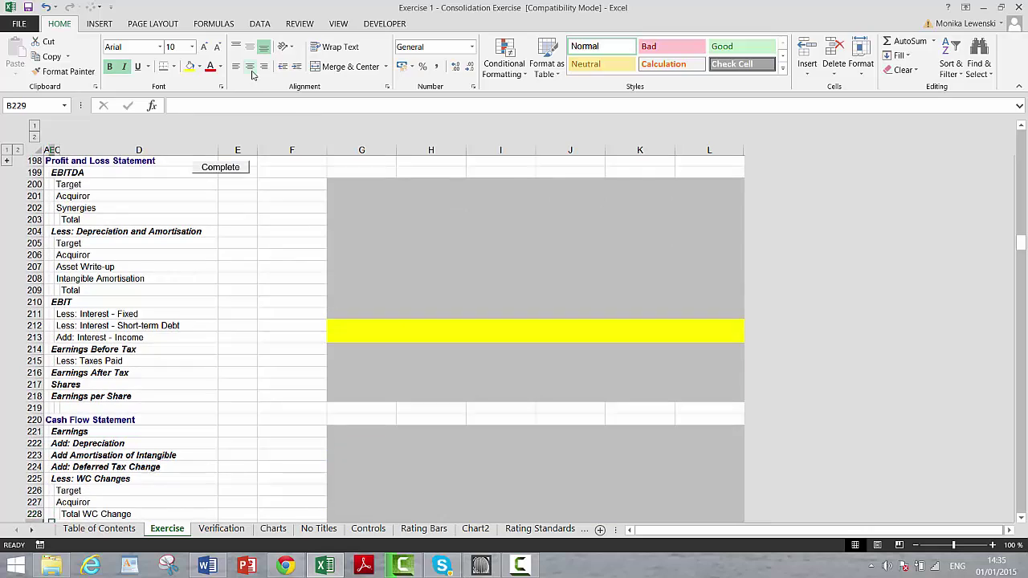
Look over the rest of the cash flow rows, the Net Cash Position section and the first Consolidated Balance Sheet Accounts.
key("Down")
key("Down")
key("Down")
key("Down")
key("Down")
key("Down")
key("Down")
key("Down")
key("Down")
key("Down")
key("Down")
key("Down")
key("Down")
key("Down")
key("Down")
key("Down")
key("Down")
key("Down")
key("Down")
key("Down")
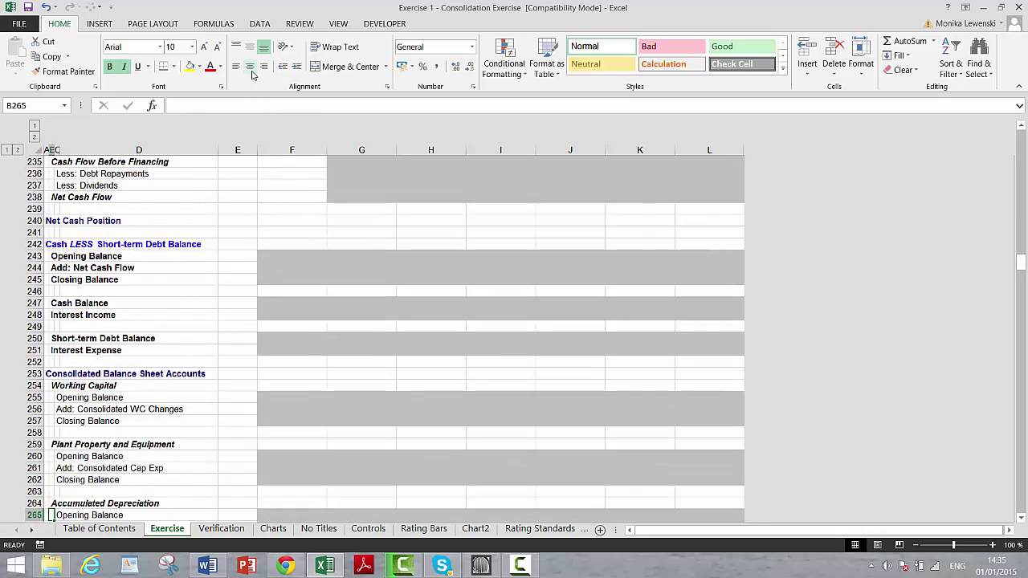
Examine the accounts from Accumulated Depreciation through Common Equity and the Balance Sheet rows down to its Check.
key("Down")
key("Down")
key("Down")
key("Down")
key("Down")
key("Down")
key("Down")
key("Down")
key("Down")
key("Down")
key("Down")
key("Down")
key("Down")
key("Down")
key("Down")
key("Down")
key("Down")
key("Down")
key("Down")
key("Down")
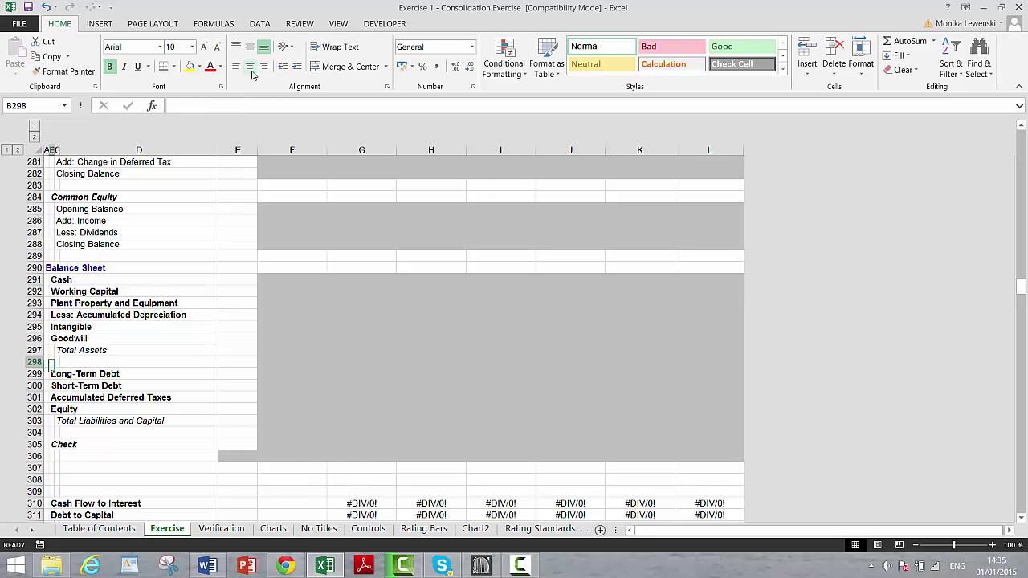
Review the Consolidated Balance Sheet Accounts back up to the Short-term Debt Balance row in B250.
key("Up")
key("Up")
key("Up")
key("Up")
key("Up")
key("Up")
key("Up")
key("Up")
key("Up")
key("Up")
key("Up")
key("Up")
key("Up")
key("Up")
key("Up")
key("Up")
key("Up")
key("Up")
key("Up")
key("Up")
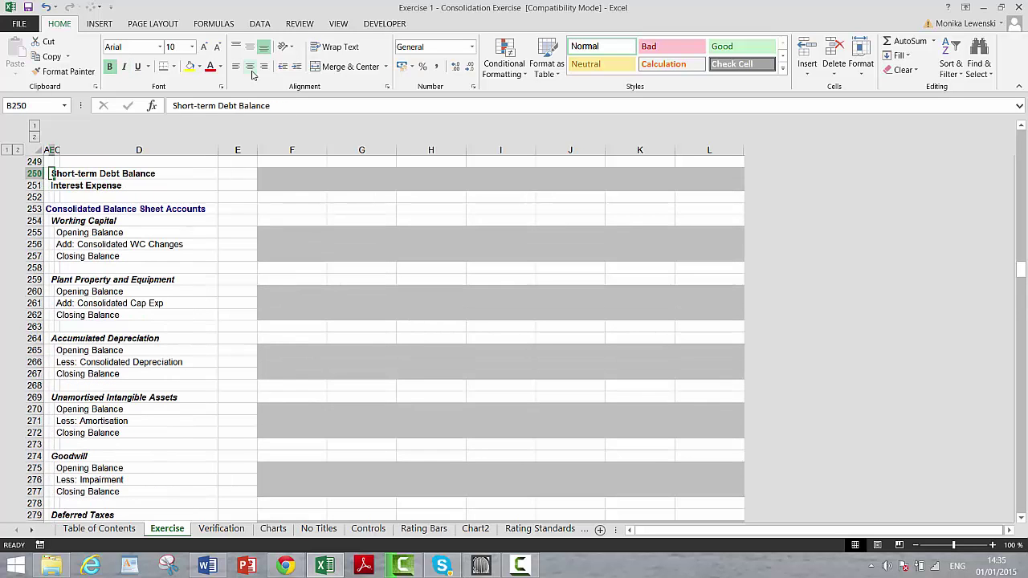
Examine each opening-to-closing balance block from Working Capital through Common Equity, ending at Plant Property and Equipment in the Balance Sheet.
key("Down")
key("Down")
key("Down")
key("Down")
key("Down")
key("Down")
key("Down")
key("Down")
key("Down")
key("Down")
key("Down")
key("Down")
key("Down")
key("Down")
key("Down")
key("Down")
key("Down")
key("Down")
key("Down")
key("Down")
key("Down")
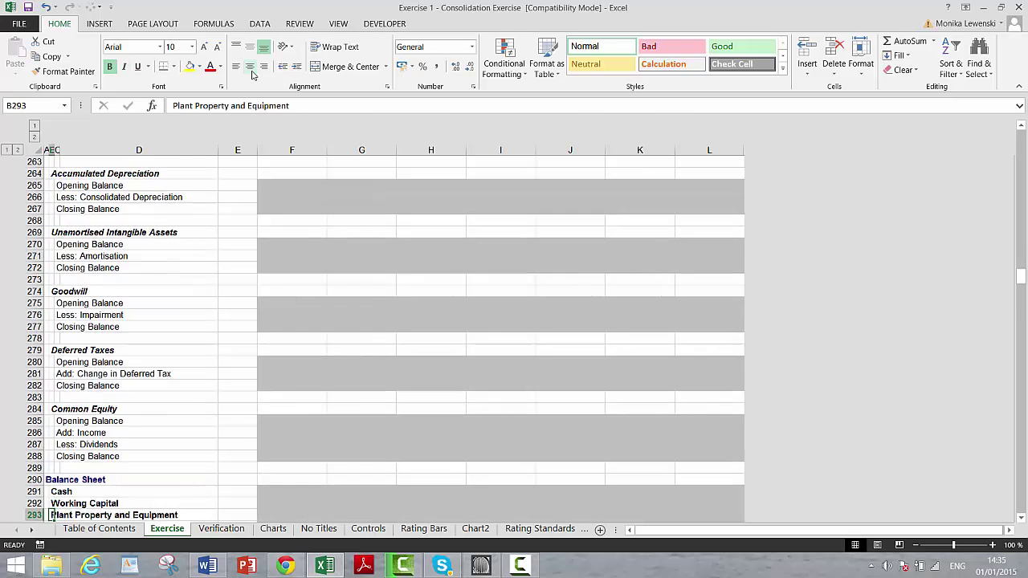
Look over the Balance Sheet, the Cash Flow to Interest and Debt to Capital ratios, and the start of the Acquiring Company section.
key("Down")
key("Down")
key("Down")
key("Down")
key("Down")
key("Down")
key("Down")
key("Down")
key("Down")
key("Down")
key("Down")
key("Down")
key("Down")
key("Down")
key("Down")
key("Down")
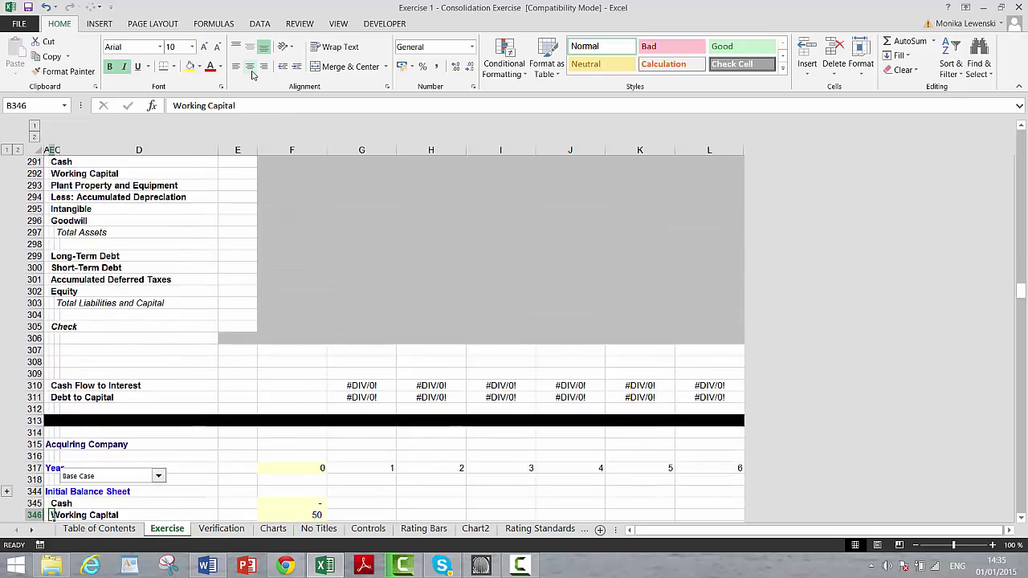
Return to the Cash Flow Statement and review its rows from Earnings through Net Cash Flow.
key("Up")
key("Up")
key("Up")
key("Up")
key("Up")
key("Up")
key("Up")
key("Up")
key("Up")
key("Up")
key("Up")
key("Up")
key("Up")
key("Up")
key("Up")
key("Up")
key("Up")
key("Up")
key("Up")
key("Up")
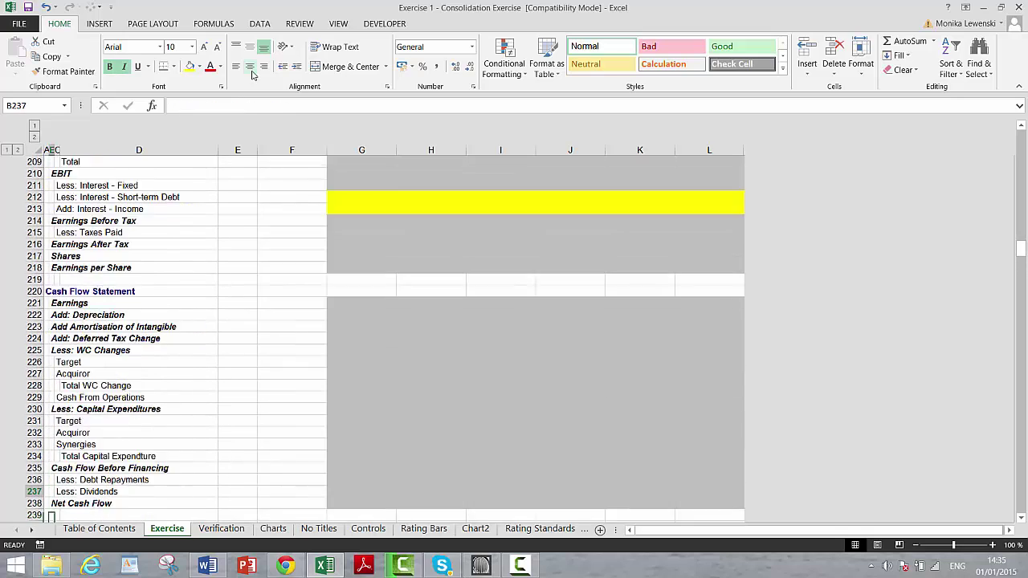
Go back up past the Debt Schedule and Pro-Forma Balance Sheet and review the Sources and Uses of Funds and Goodwill sections.
key("Up")
key("Up")
key("Up")
key("Up")
key("Up")
key("Up")
key("Up")
key("Up")
key("Up")
key("Up")
key("Up")
key("Up")
key("Up")
key("Up")
key("Up")
key("Up")
key("Up")
key("Up")
key("Up")
key("Up")
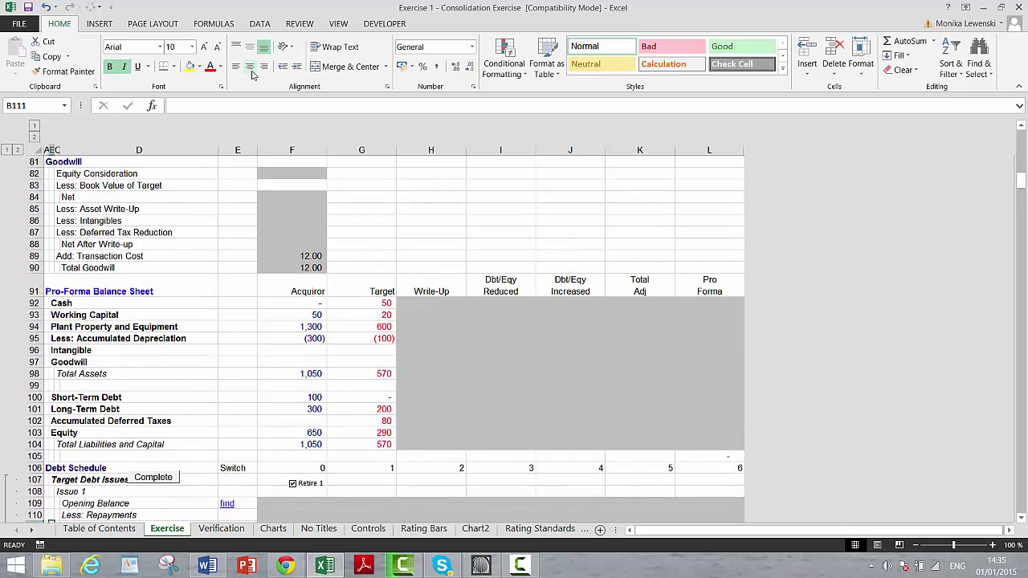
key("Down")
key("Down")
key("Down")
key("Down")
key("Down")
key("Down")
key("Down")
key("Down")
key("Down")
key("Down")
key("Down")
key("Down")
key("Down")
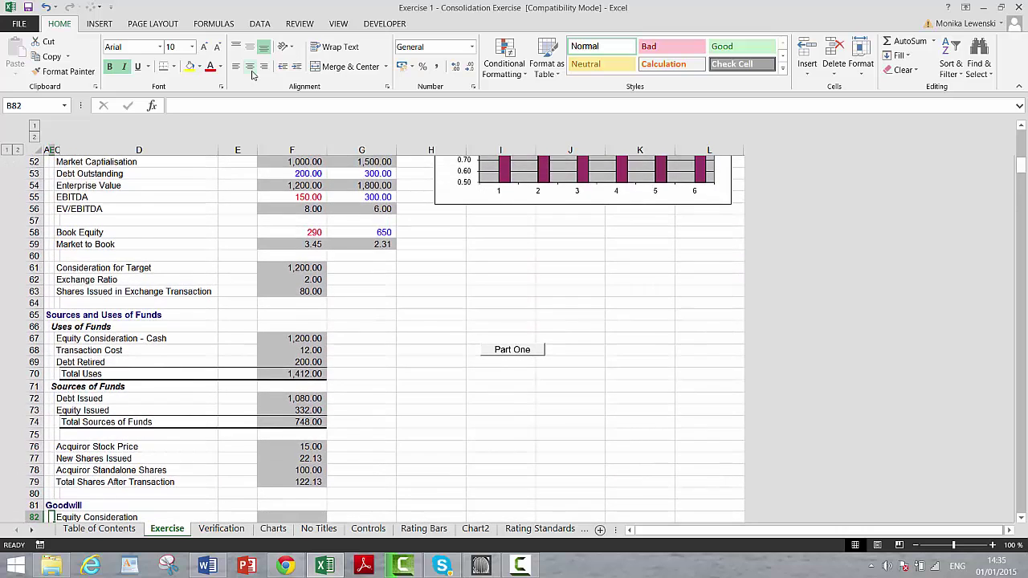
key("Up")
key("Up")
key("Up")
key("Up")
key("Up")
key("Up")
key("Up")
key("Up")
key("Up")
key("Up")
key("Up")
key("Up")
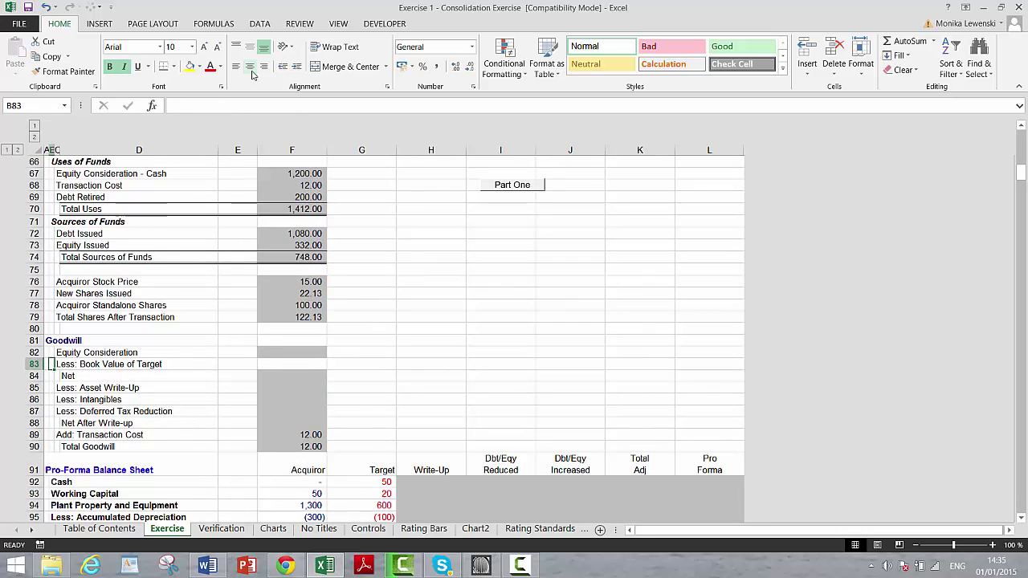
Link the Goodwill section's Equity Consideration in F82 to Equity Consideration - Cash under Uses of Funds with =F67.
key("Right")
key("Right")
key("Right")
key("Right")
type("=")
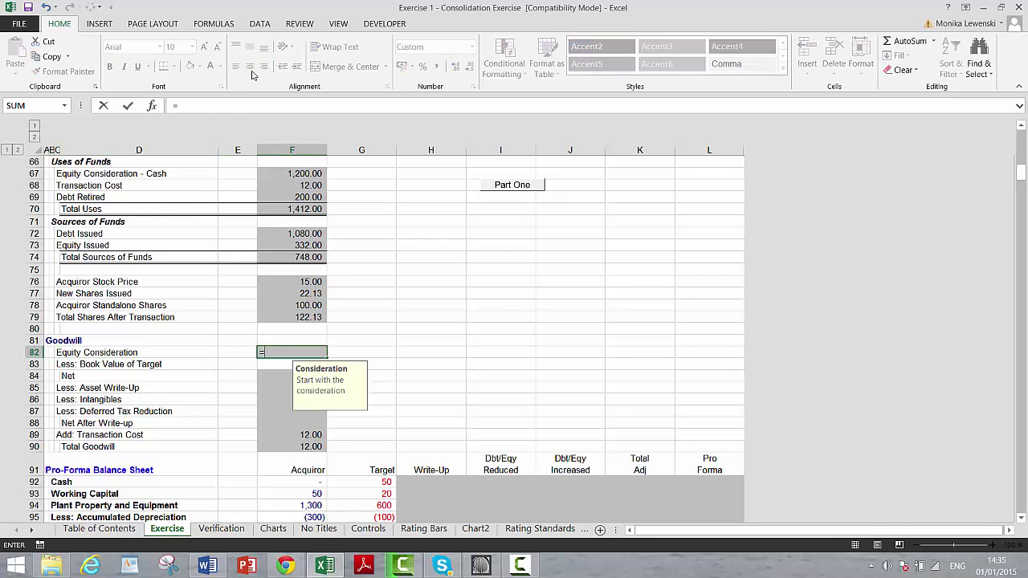
key("Up")
key("Up")
key("Up")
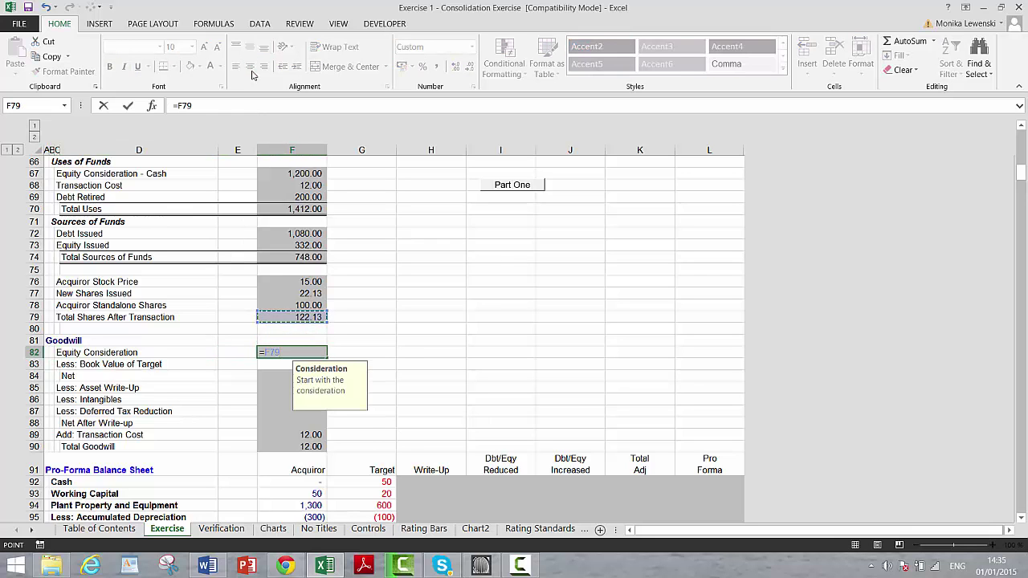
key("Up")
key("Up")
key("Up")
key("Up")
key("Up")
key("Up")
key("Up")
key("Up")
key("Up")
key("Up")
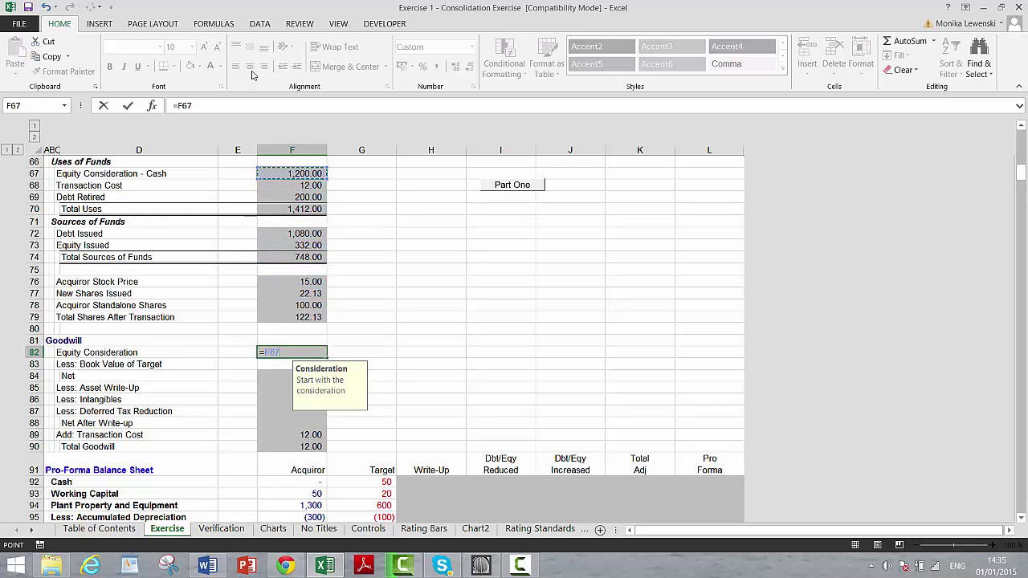
key("Return")
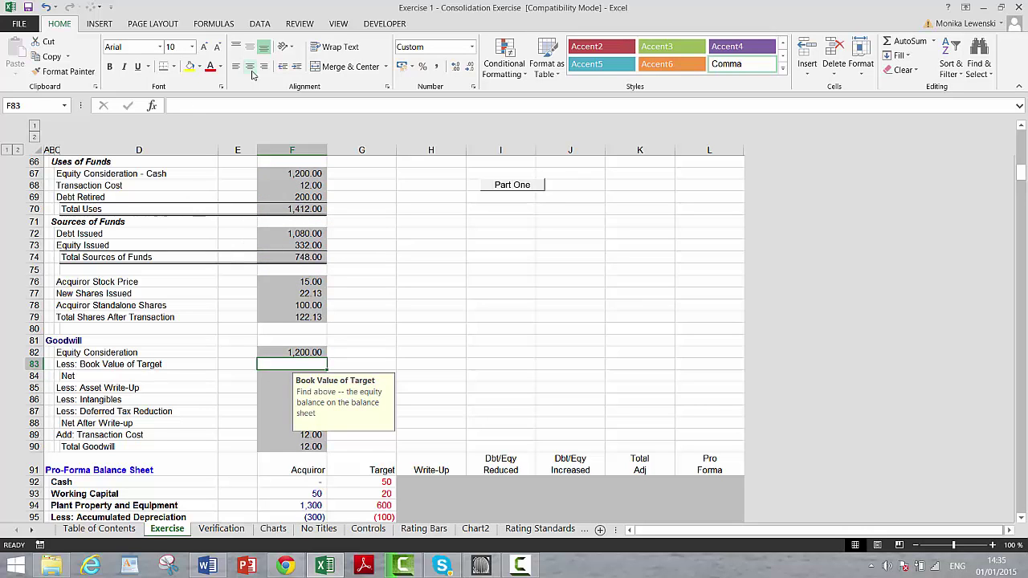
Link Less: Book Value of Target in F83 to the target's Book Equity in F58.
key("Down")
key("Up")
type("=")
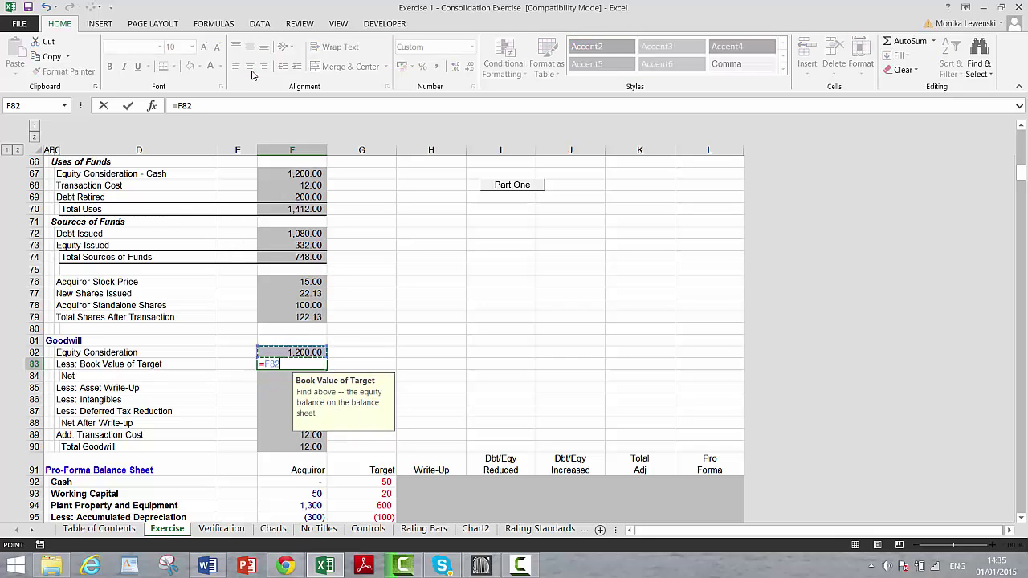
key("Up")
key("Up")
key("Up")
key("Up")
key("Up")
key("Up")
key("Up")
key("Up")
key("Up")
key("Up")
key("Up")
key("Up")
key("Up")
key("Up")
key("Up")
key("Up")
key("Up")
key("Up")
key("Up")
key("Up")
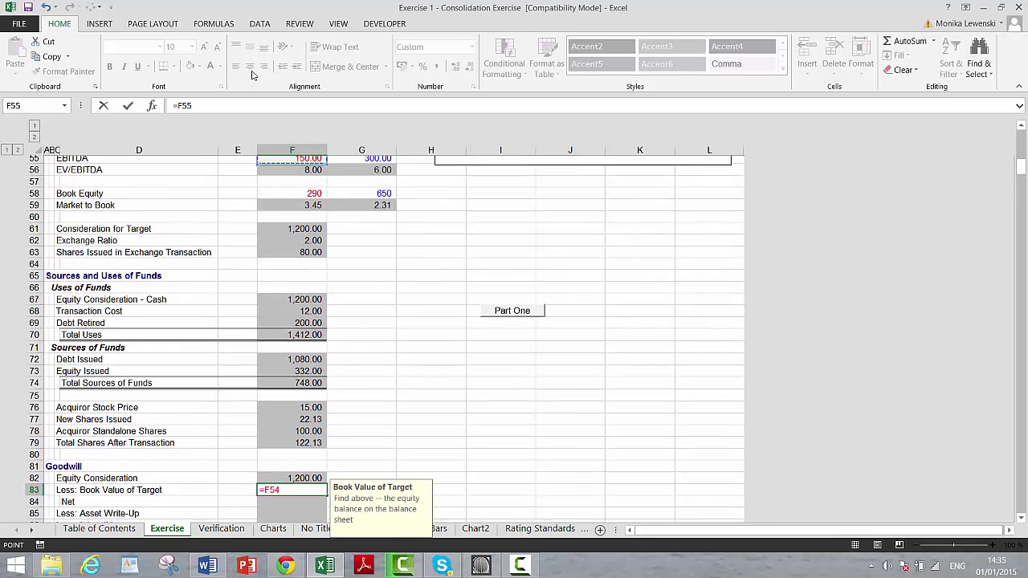
key("Down")
key("Down")
key("Down")
key("Down")
key("Down")
key("Down")
key("Down")
key("Down")
key("Up")
key("Up")
key("Up")
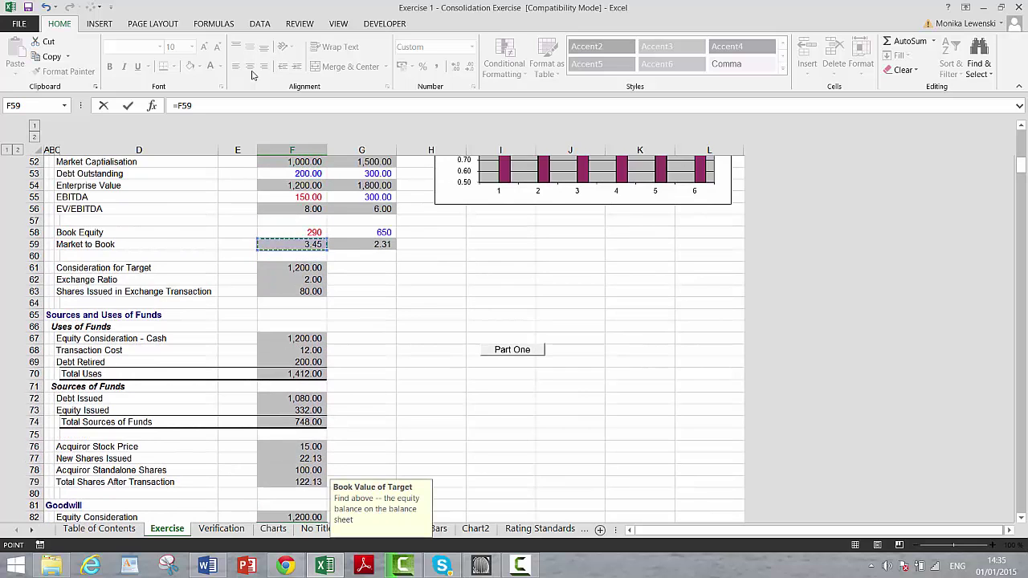
key("Up")
key("Up")
key("Up")
key("Down")
key("Down")
key("Down")
key("Down")
key("Down")
key("Down")
key("Down")
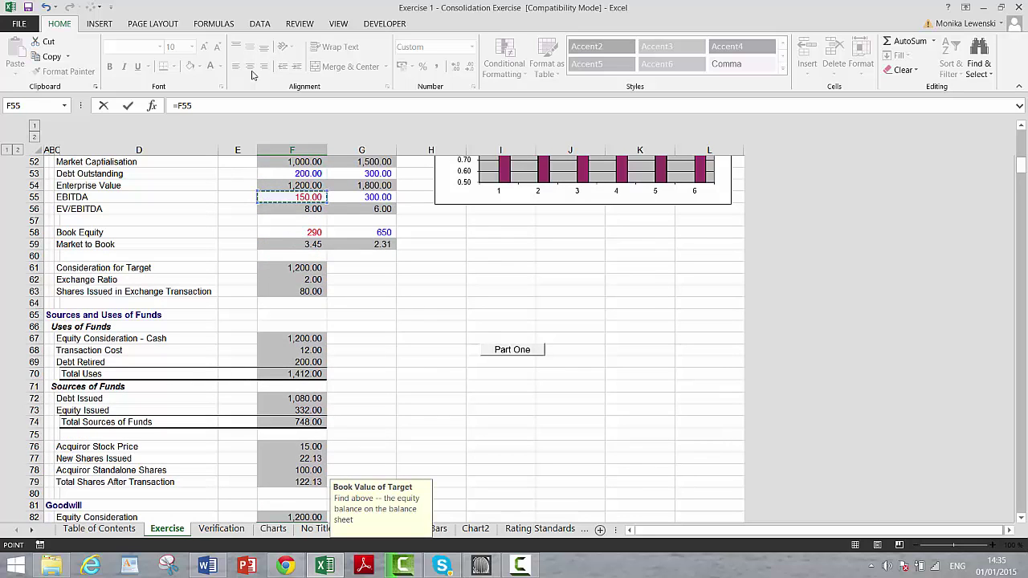
key("Down")
key("Down")
key("Down")
key("Down")
key("Down")
key("Down")
key("Up")
key("Up")
key("Up")
key("Up")
key("Up")
key("Up")
key("Up")
key("Up")
key("Up")
key("Up")
key("Up")
key("Up")
key("Up")
key("Up")
key("Up")
key("Up")
key("Up")
key("Up")
key("Up")
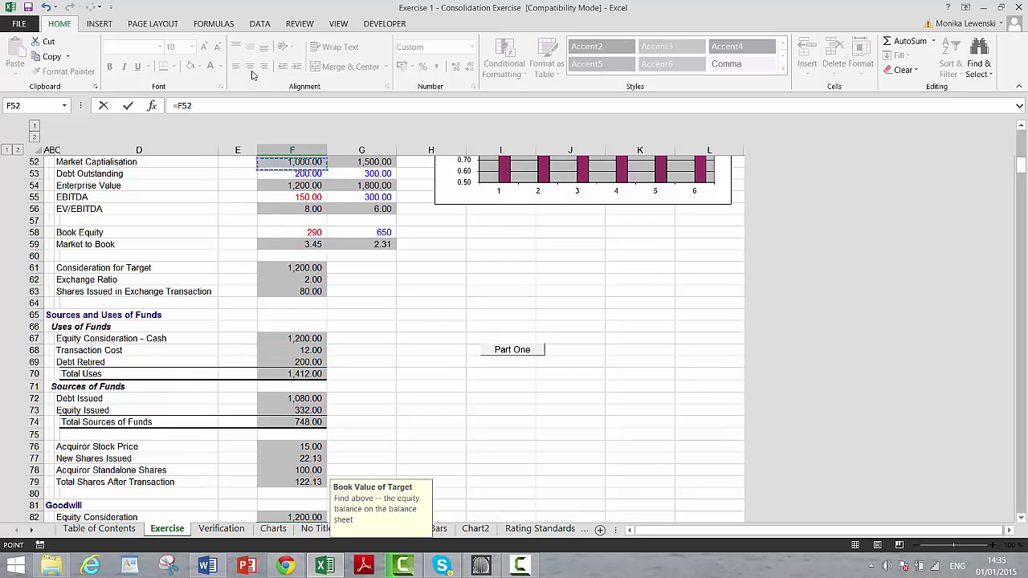
key("Up")
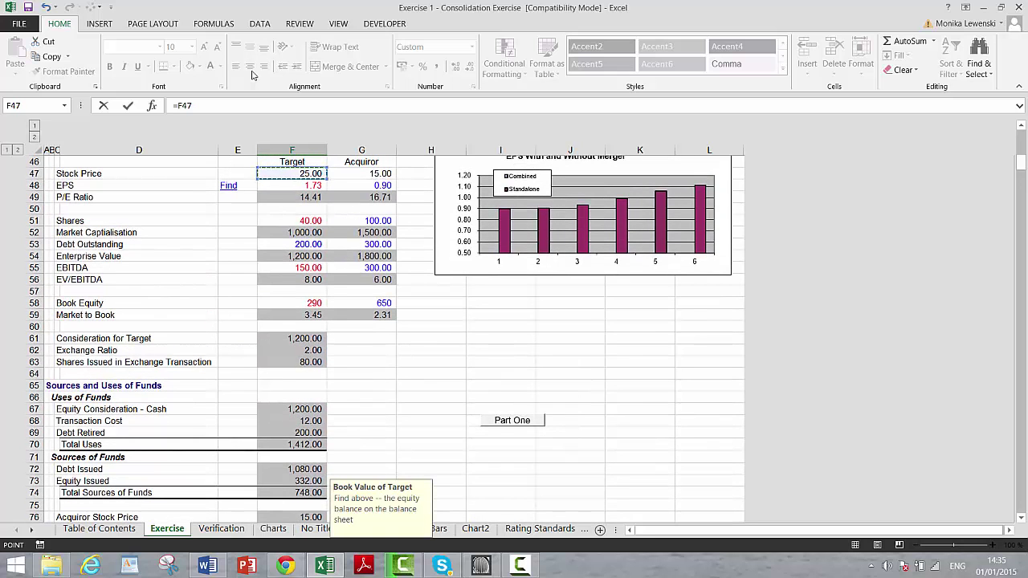
key("Down")
key("Down")
key("Down")
key("Down")
key("Down")
key("Down")
key("Down")
key("Down")
key("Down")
key("Down")
key("Down")
key("Return")
key("Return")
key("Return")
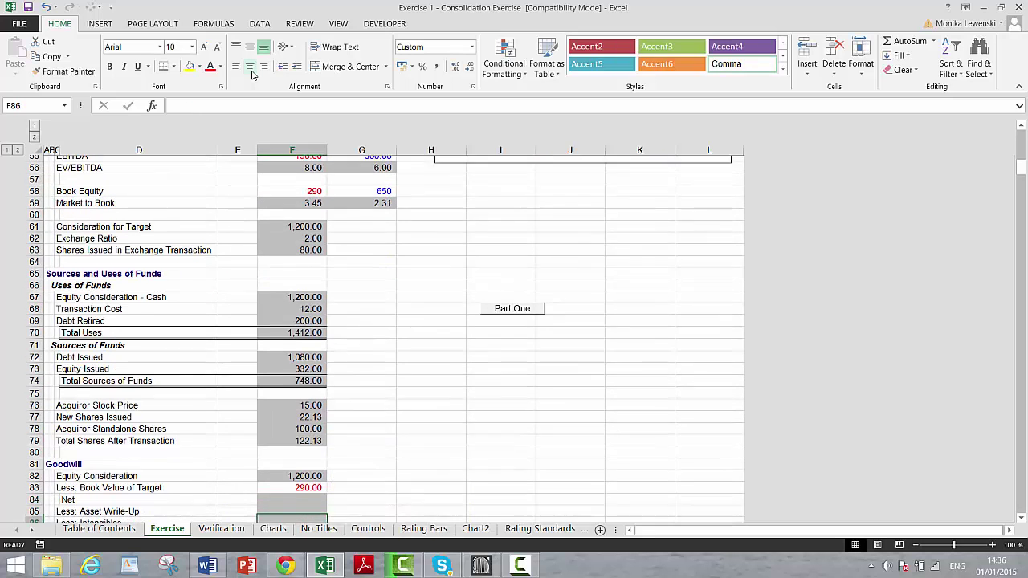
Calculate the Goodwill section's Net in F84 as Equity Consideration less Book Value of Target with =F82-F83.
key("Up")
key("Up")
type("=")
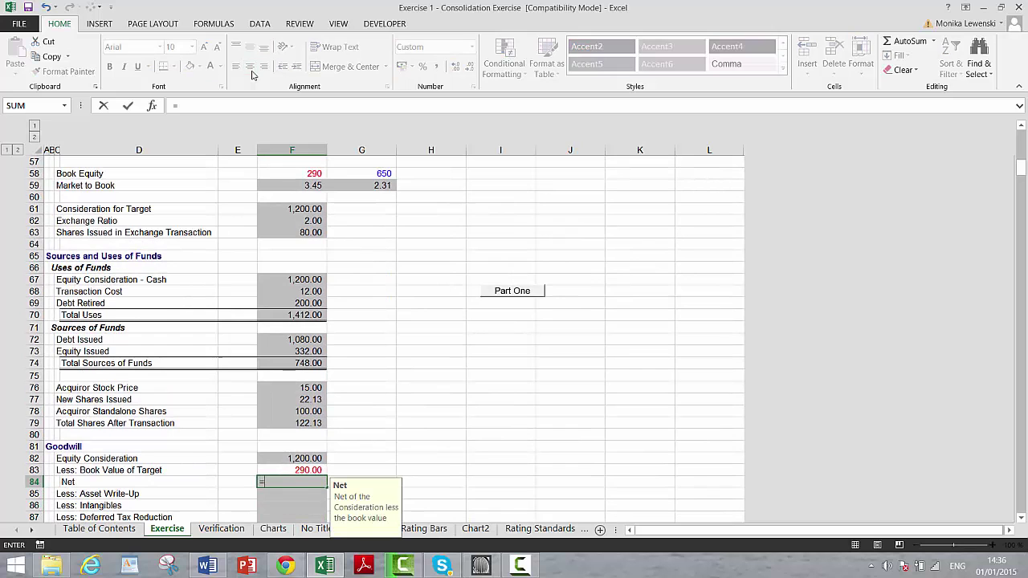
key("Up")
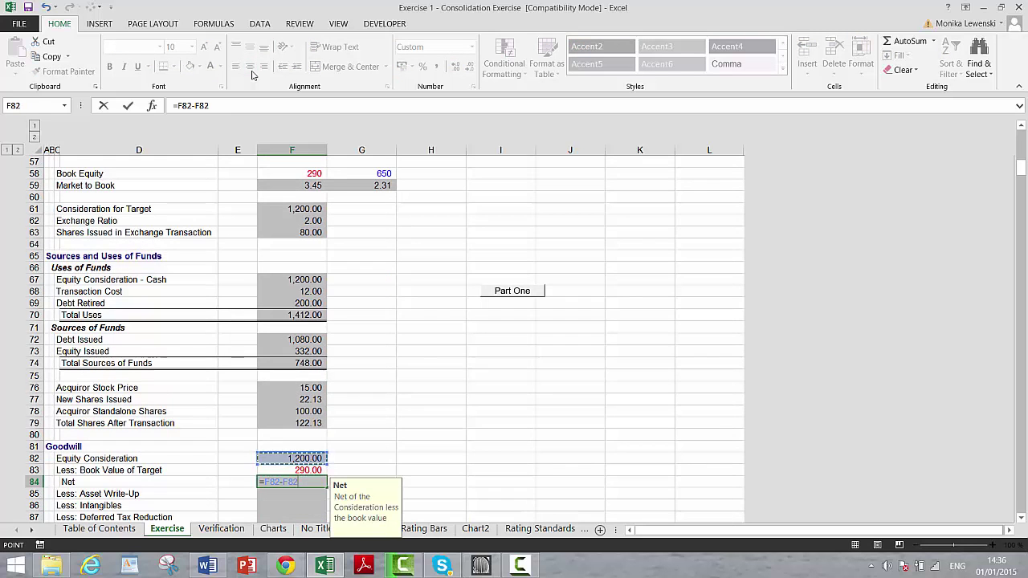
key("Down")
key("Return")
key("Down")
key("Down")
key("Down")
key("Down")
key("Down")
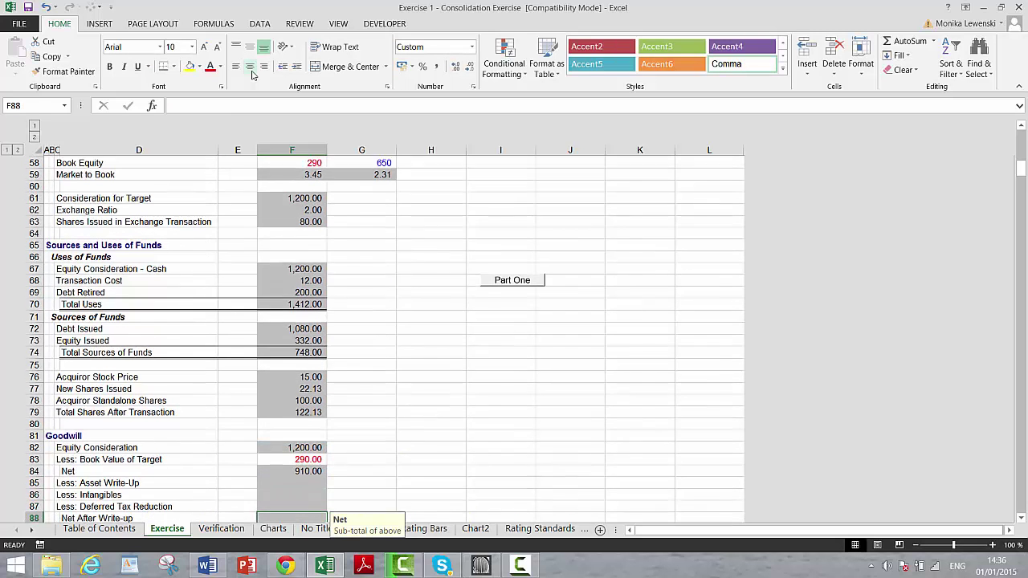
Review the Goodwill section's rows around Book Value of Target, Net and Asset Write-Up.
key("Up")
key("Up")
key("Up")
key("Up")
key("Up")
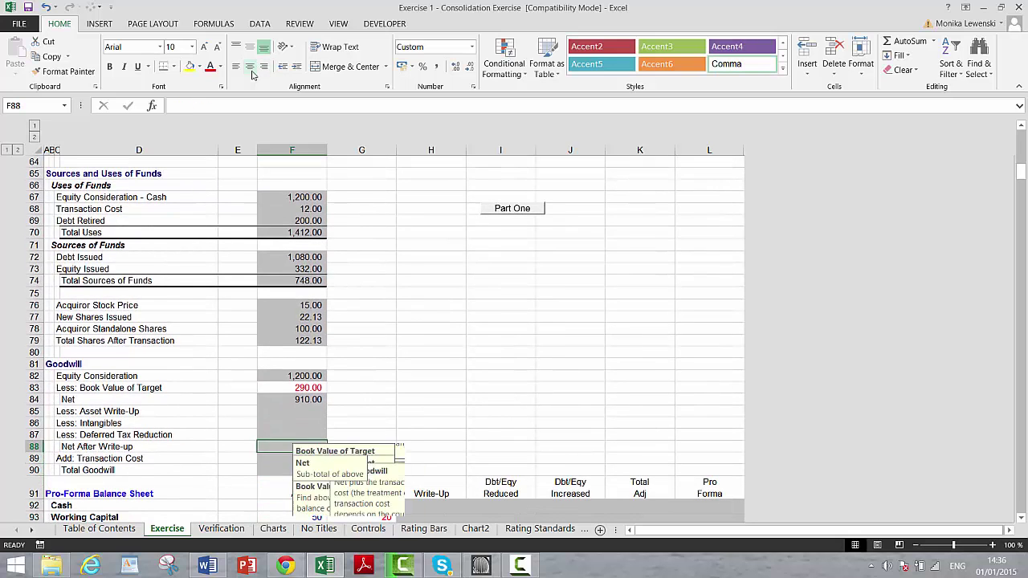
key("Up")
key("Up")
key("Up")
key("Down")
key("Down")
key("Down")
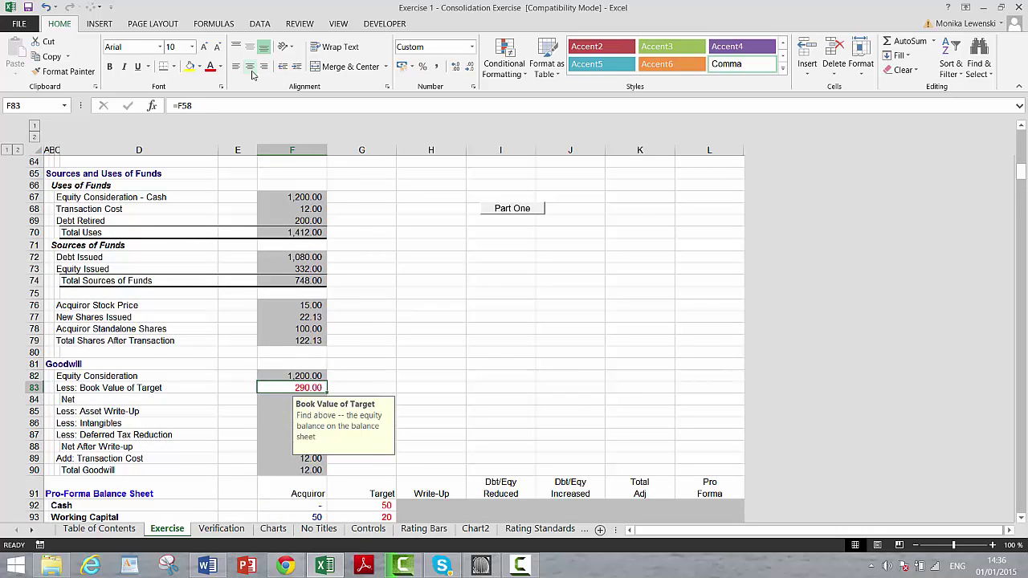
key("Left")
key("Left")
key("Right")
key("Right")
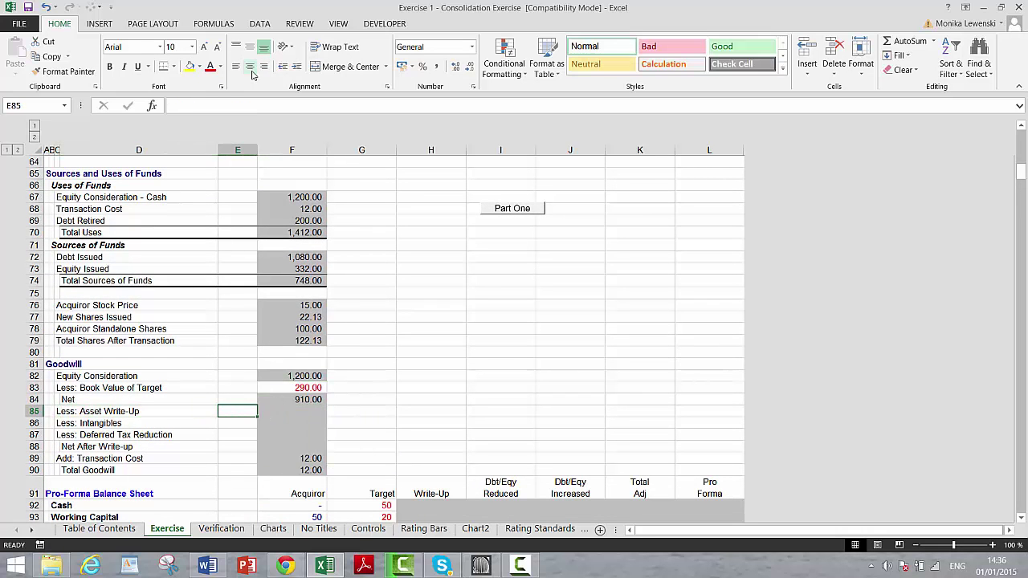
Link Less: Asset Write-Up in F85 to the Asset Write-up amount under Accounting Assumptions with =F22.
type("=")
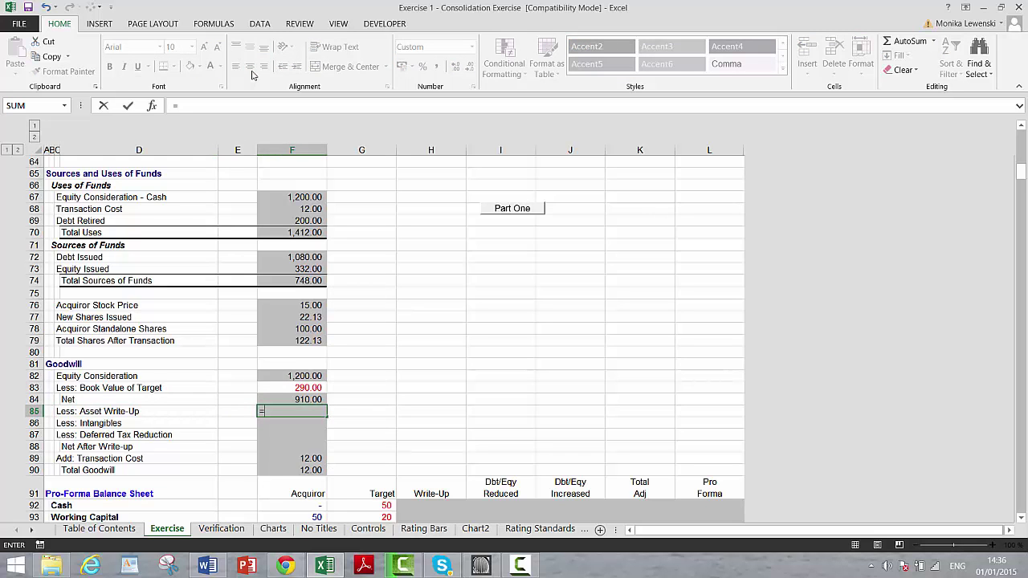
key("Up")
key("Up")
key("Up")
key("Up")
key("Up")
key("Up")
key("Up")
key("Up")
key("Up")
key("Up")
key("Up")
key("Up")
key("Up")
key("Up")
key("Up")
key("Up")
key("Up")
key("Up")
key("Up")
key("Up")
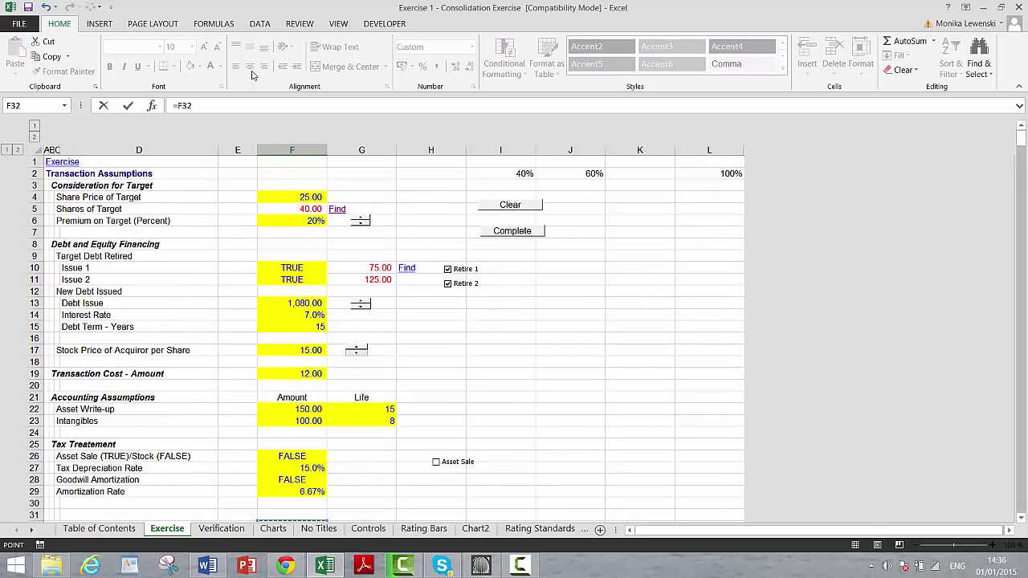
key("Up")
key("Up")
key("Up")
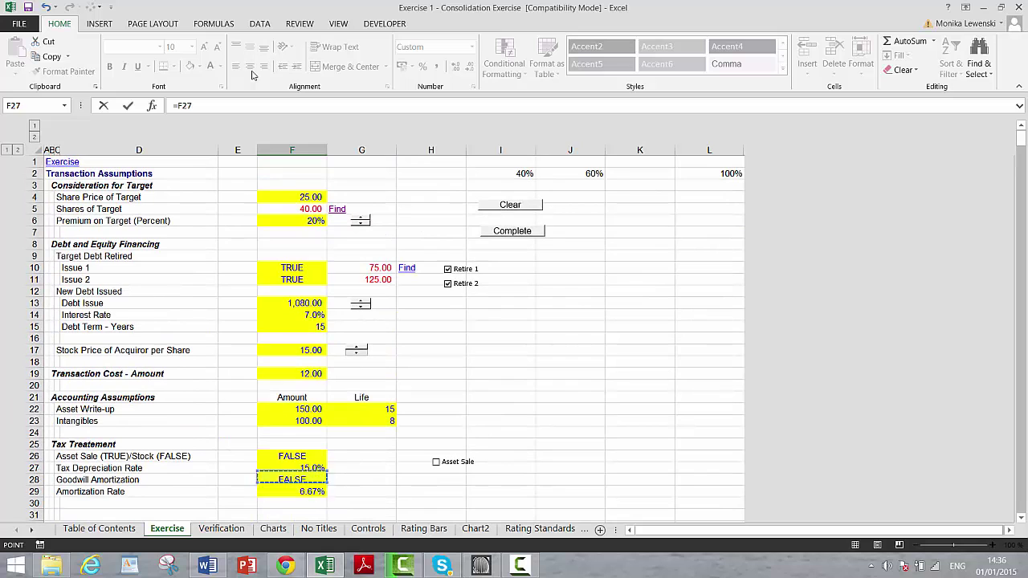
key("Up")
key("Up")
key("Up")
key("Up")
key("Up")
key("Up")
key("Up")
key("Up")
key("Up")
key("Up")
key("Up")
key("Up")
key("Up")
key("Up")
key("Up")
key("Down")
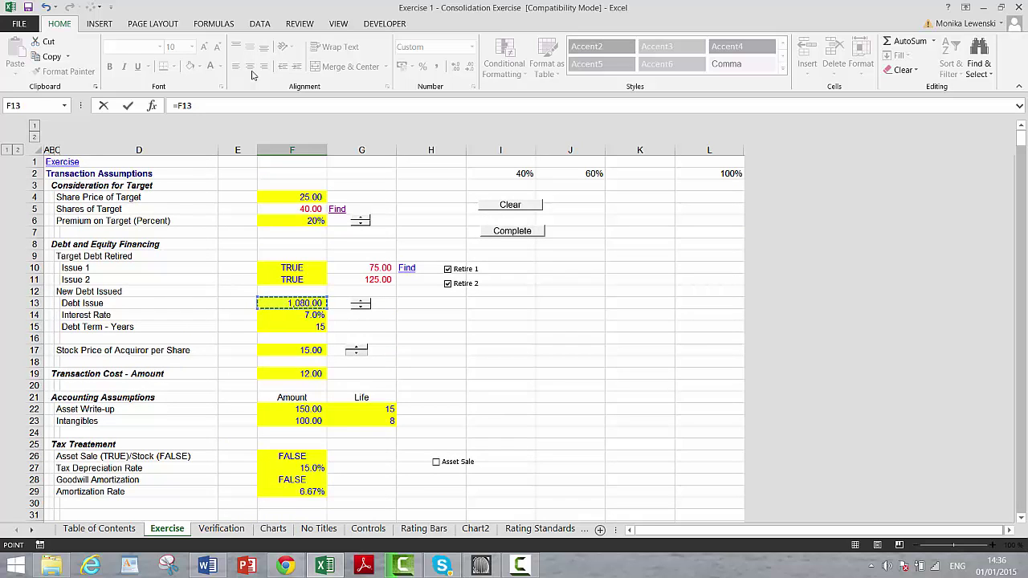
key("Down")
key("Down")
key("Down")
key("Down")
key("Down")
key("Down")
key("Down")
key("Down")
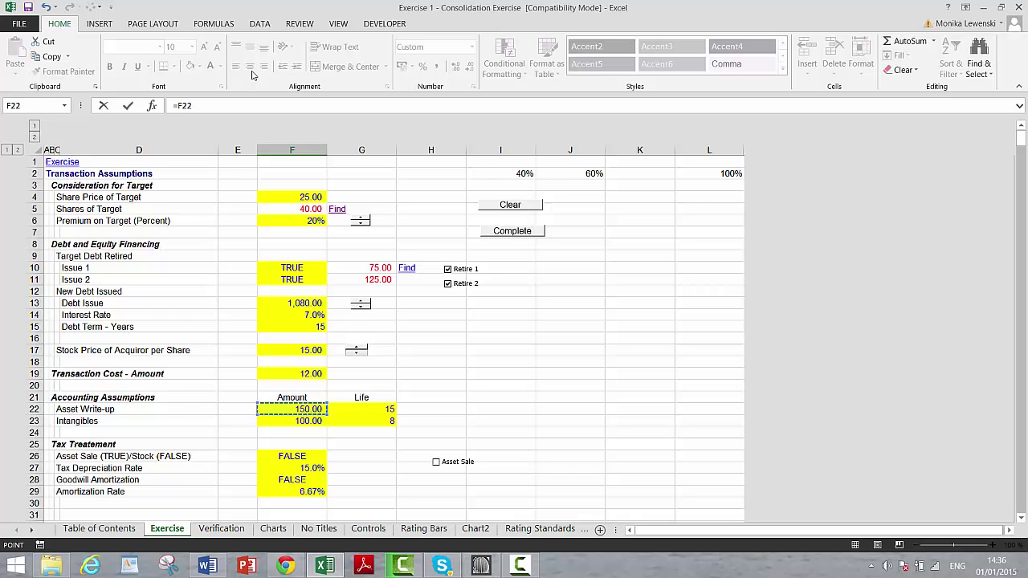
key("Return")
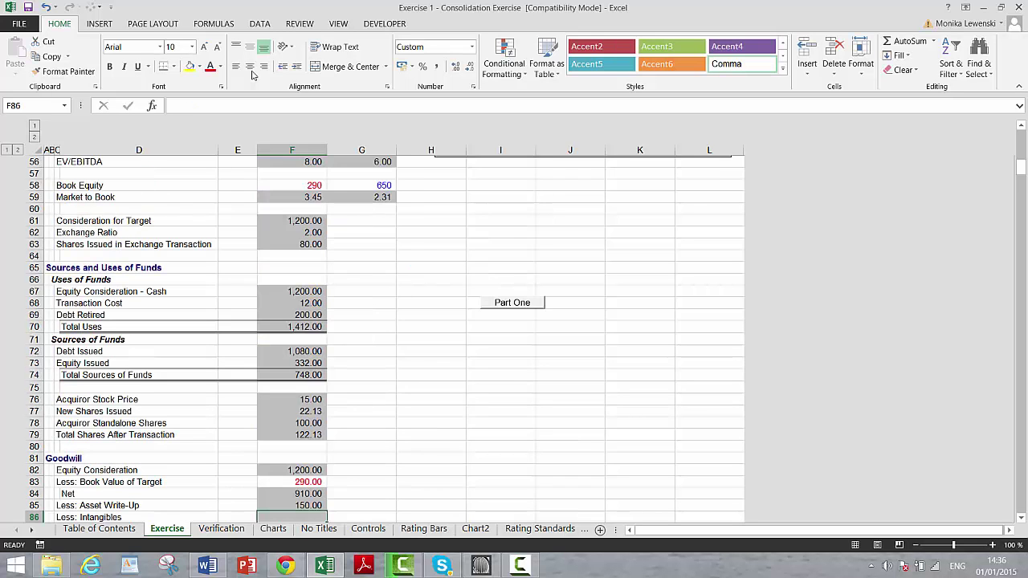
Link Less: Intangibles in F86 to the Intangibles amount in F23 under Accounting Assumptions.
key("Down")
key("Up")
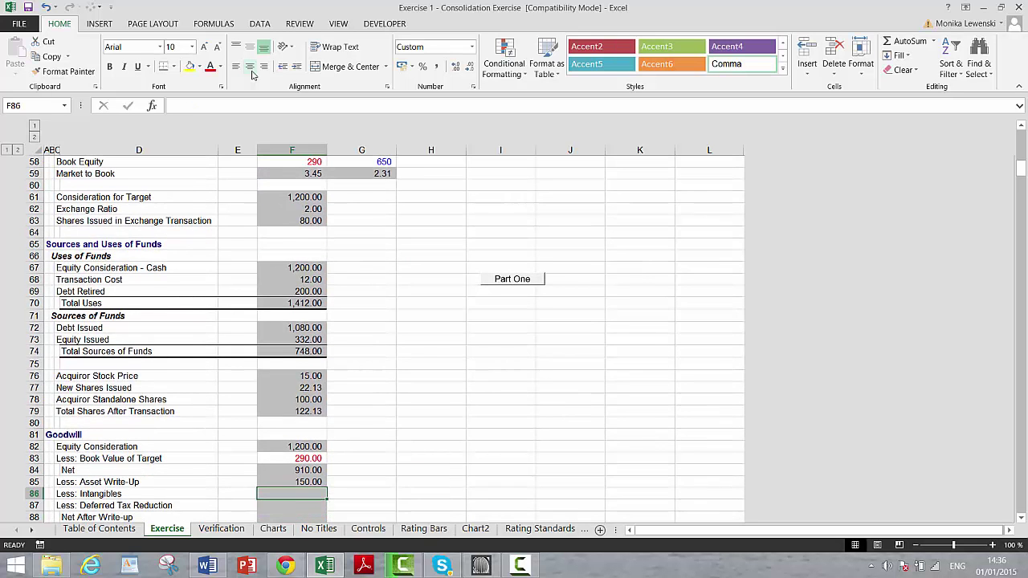
type("=")
key("Up")
key("Up")
key("Up")
key("Up")
key("Up")
key("Up")
key("Up")
key("Up")
key("Up")
key("Up")
key("Up")
key("Up")
key("Up")
key("Up")
key("Up")
key("Up")
key("Up")
key("Up")
key("Up")
key("Up")
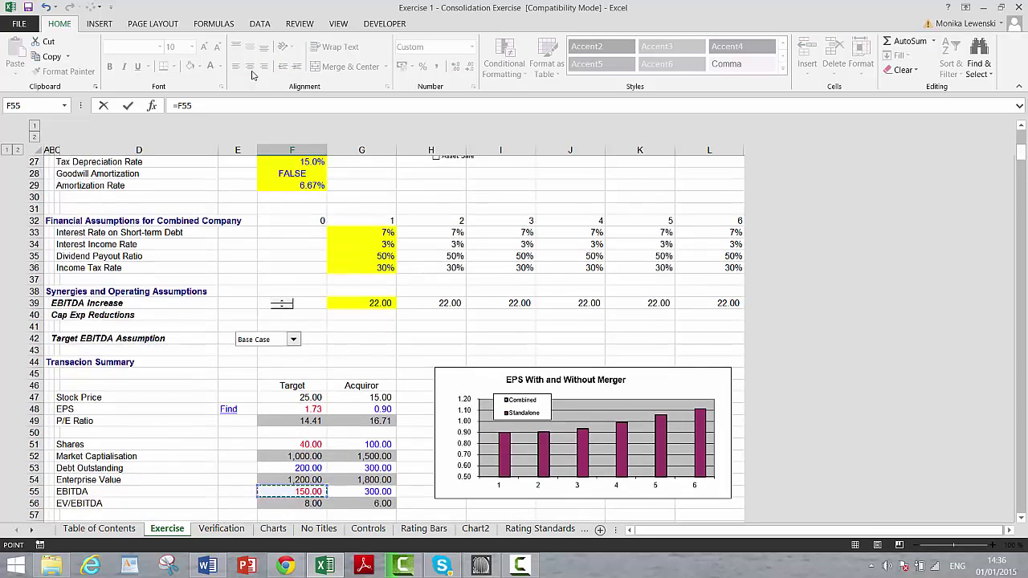
key("Up")
key("Up")
key("Up")
key("Up")
key("Up")
key("Up")
key("Up")
key("Up")
key("Up")
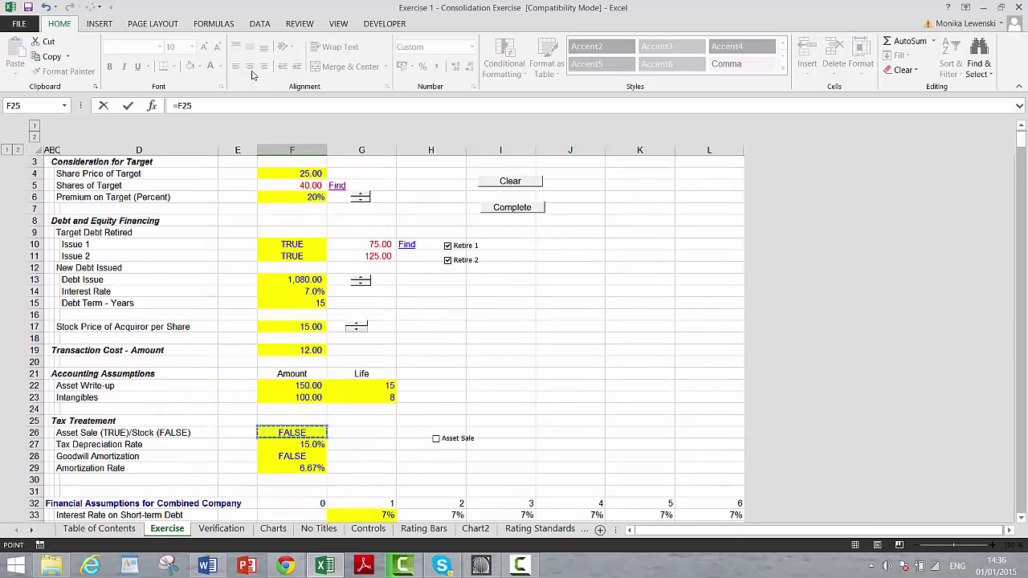
key("Return")
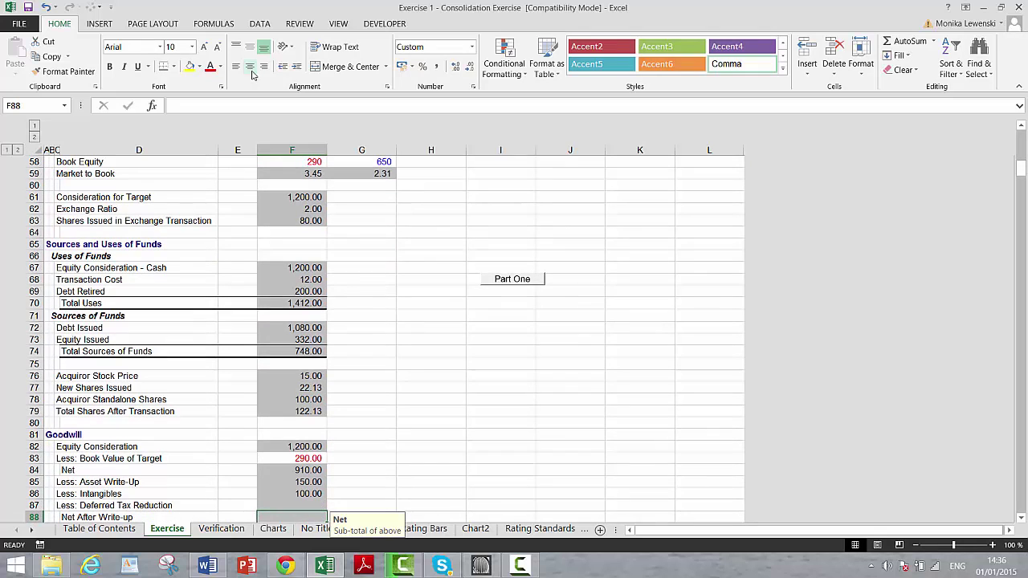
type("=")
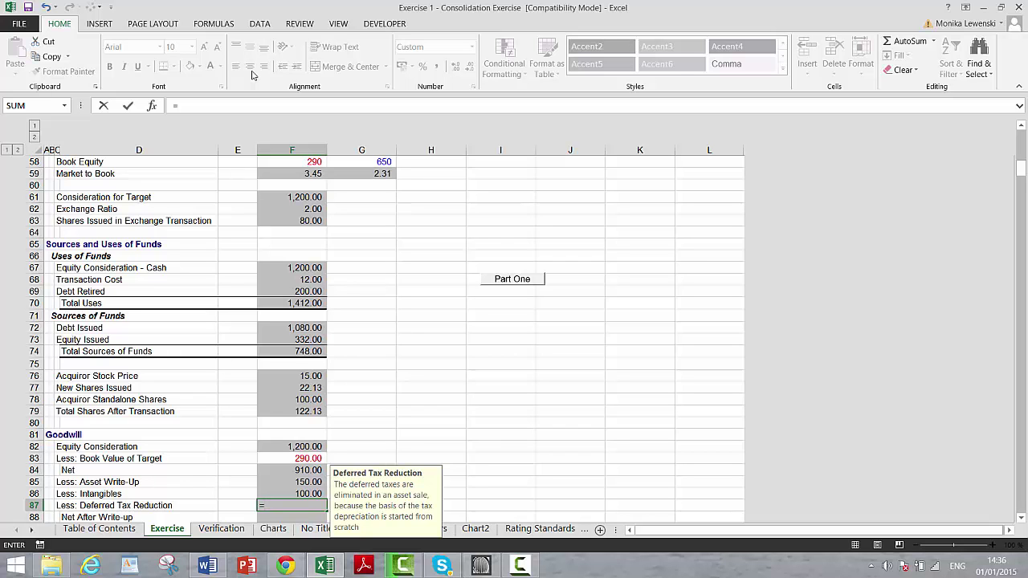
key("Page_Up")
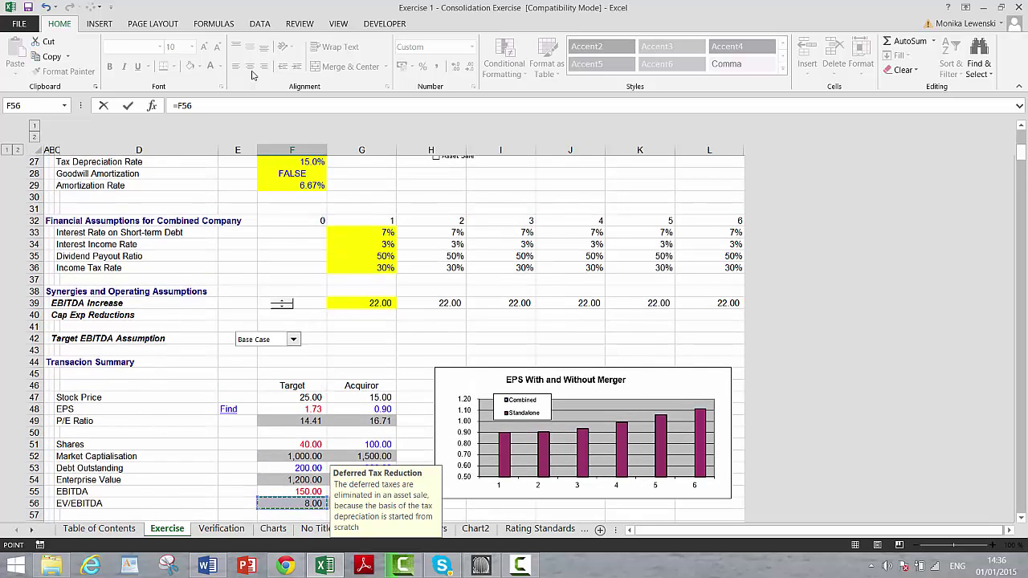
key("Up")
key("Up")
key("Up")
key("Up")
key("Up")
key("Up")
key("Up")
key("Up")
key("Up")
key("Up")
key("Up")
key("Up")
key("Up")
key("Up")
key("Up")
key("Up")
key("Up")
key("Up")
key("Up")
key("Up")
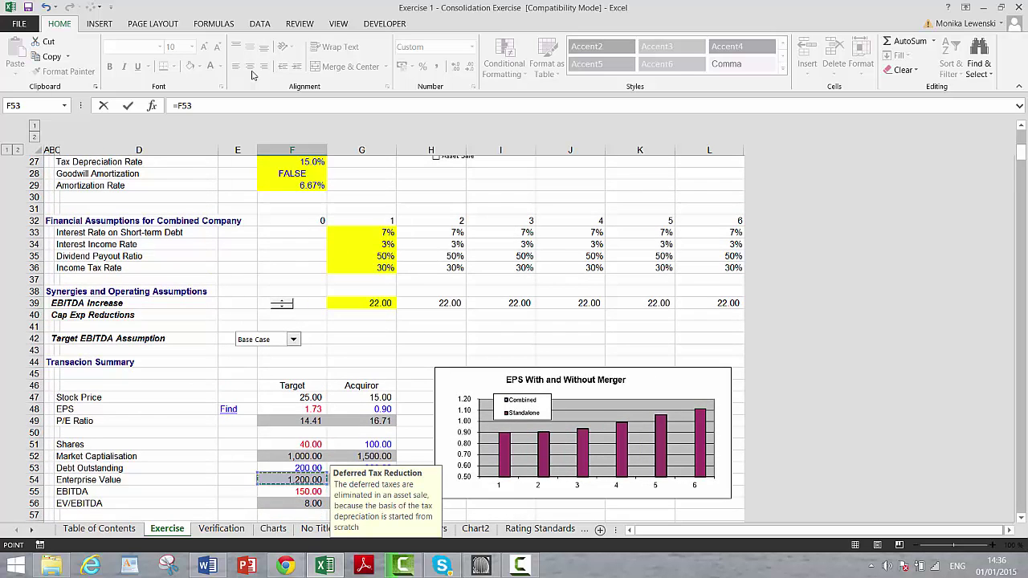
key("Up")
key("Up")
key("Up")
key("Up")
key("Up")
key("Up")
key("Up")
key("Up")
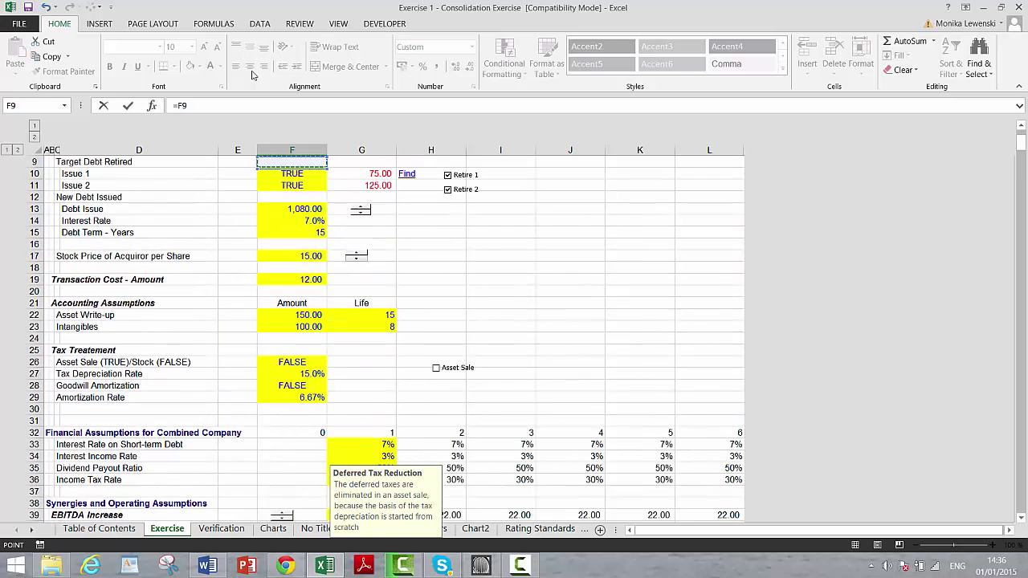
key("Down")
key("Down")
key("Down")
key("Down")
key("Down")
key("Down")
key("Down")
key("Down")
key("Down")
key("Down")
key("Down")
key("Down")
key("Down")
key("Down")
key("Down")
key("Down")
key("Down")
key("Down")
key("Down")
key("Down")
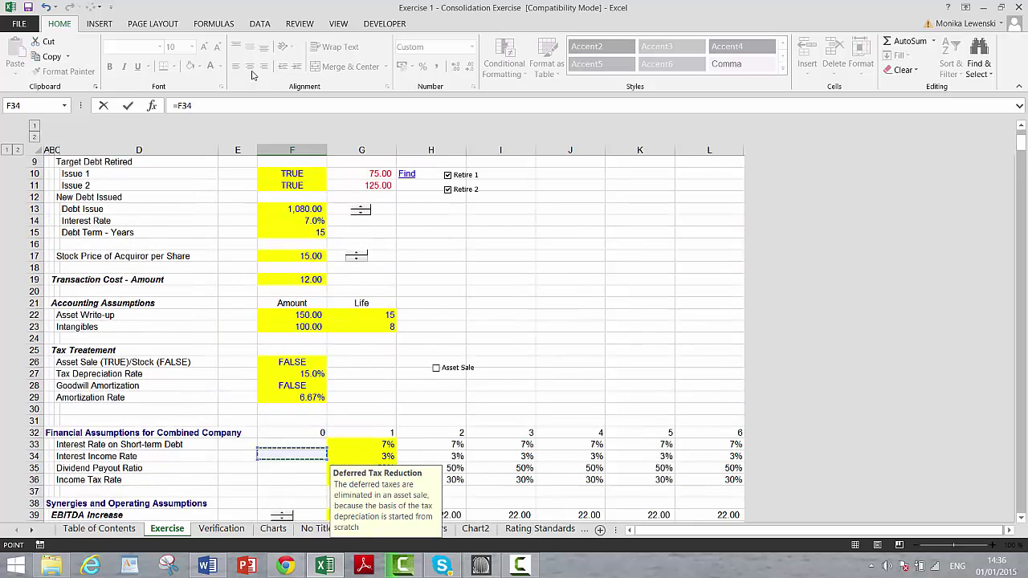
key("Up")
key("Up")
key("Up")
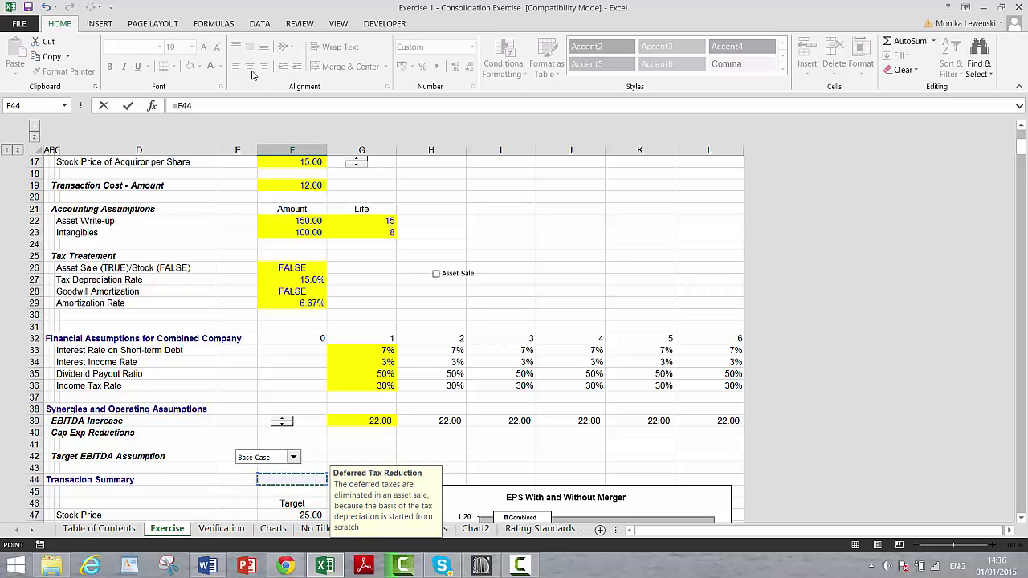
key("Escape")
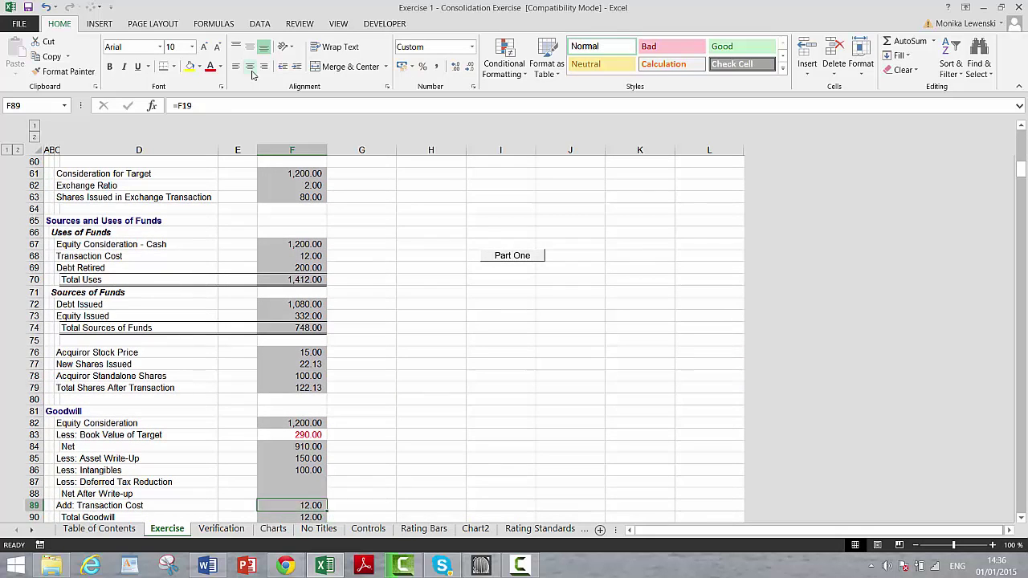
Calculate Net After Write-up in F88 as Net less the Asset Write-Up and Intangibles with =F84-F85-F86.
key("Down")
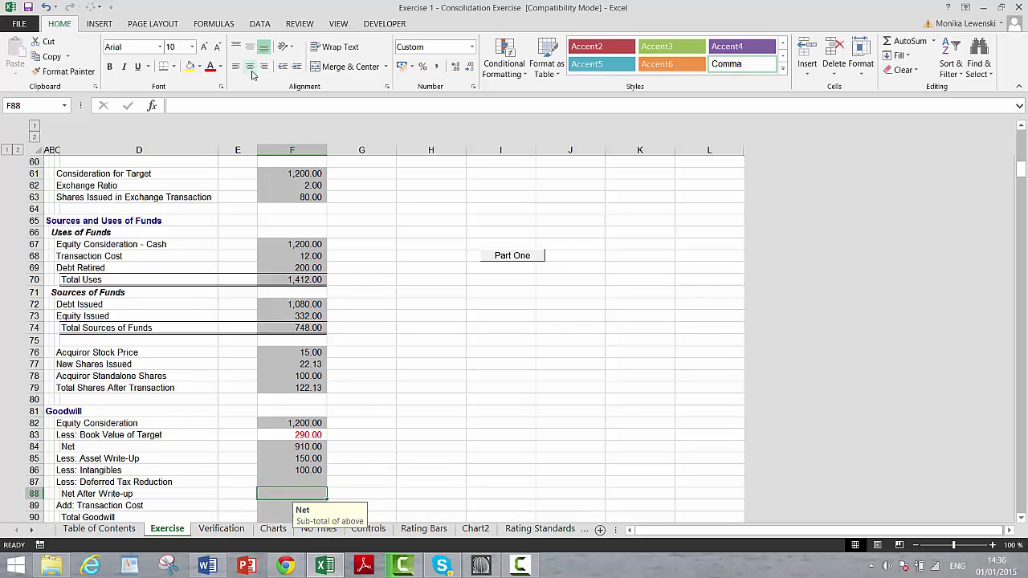
type("=")
key("Up")
key("Up")
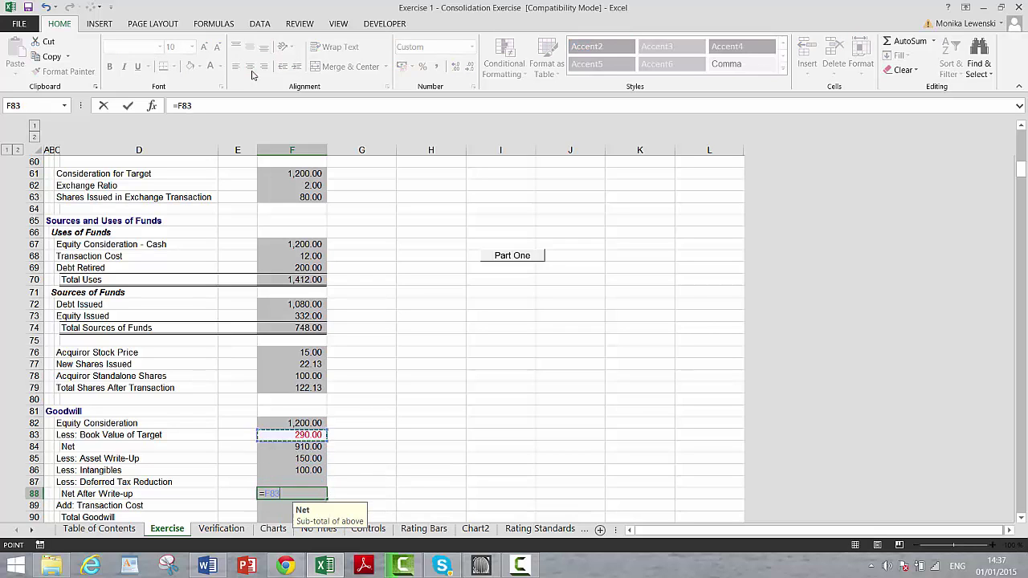
key("Down")
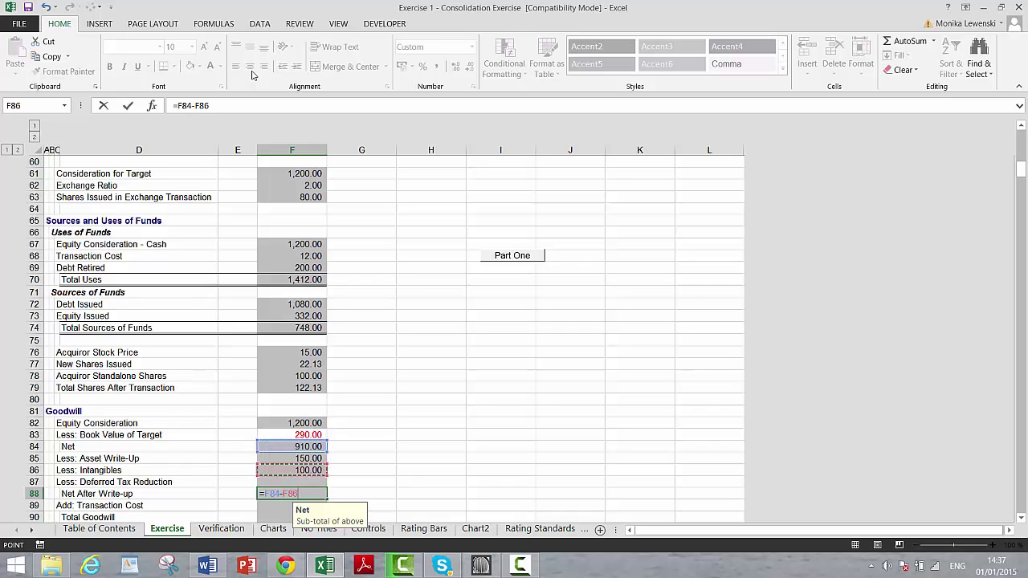
key("Up")
key("Up")
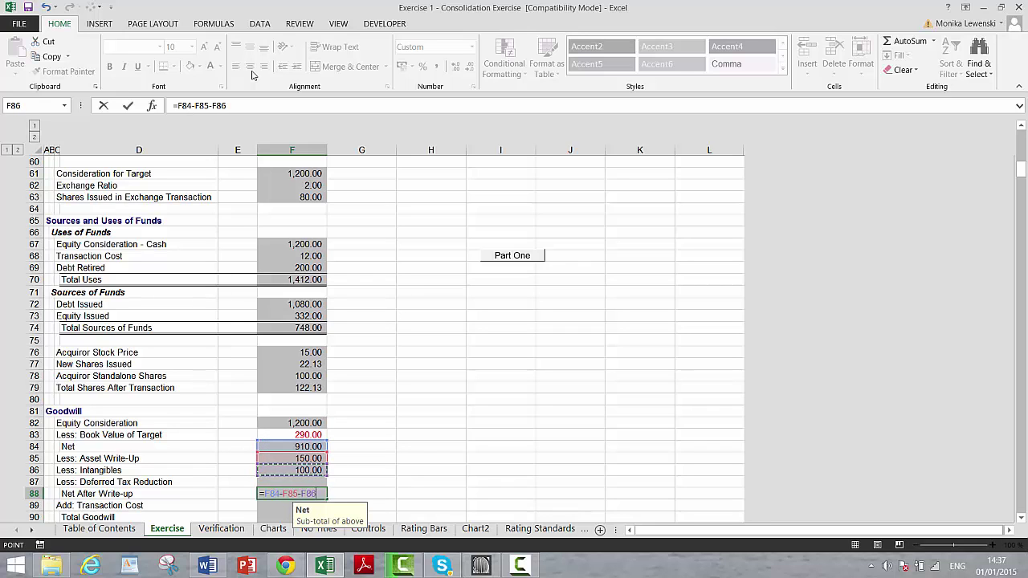
key("Down")
key("Return")
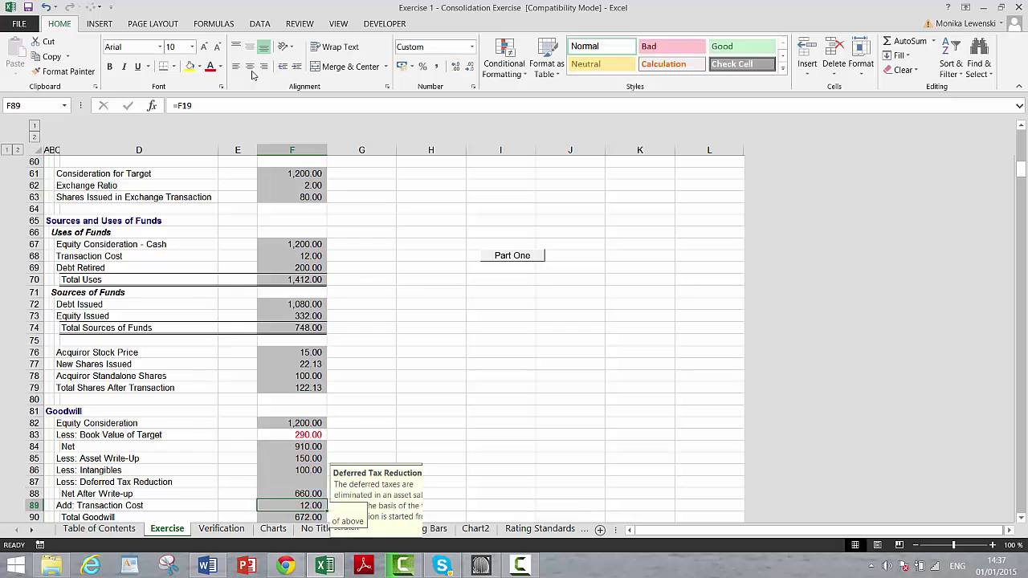
Review the Goodwill section's rows around Add: Transaction Cost and Total Goodwill.
key("Down")
key("Down")
key("Down")
key("Up")
key("Up")
key("Up")
key("Up")
key("Down")
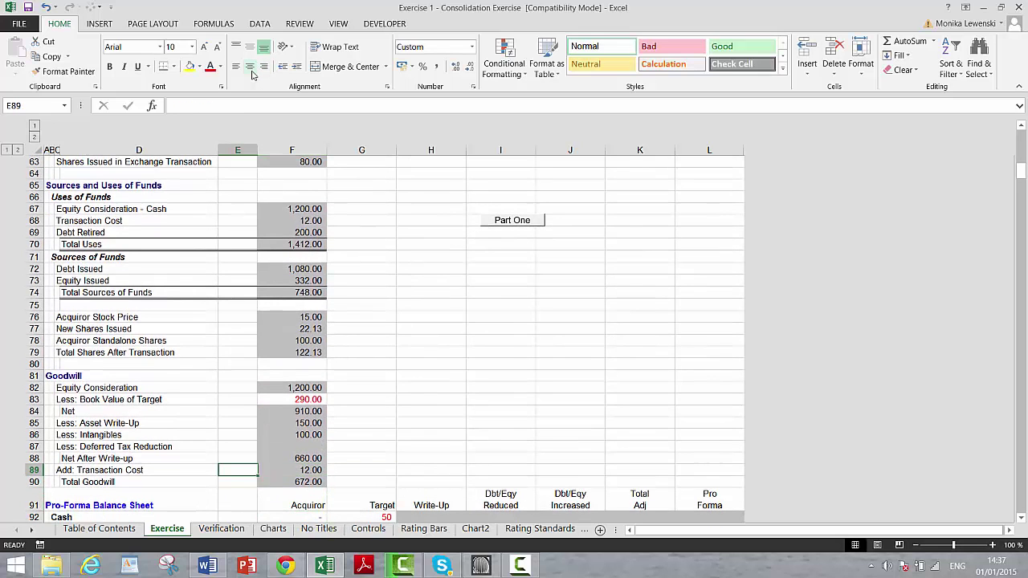
key("Left")
key("Left")
key("Right")
key("Right")
key("Right")
key("Left")
key("Left")
key("Left")
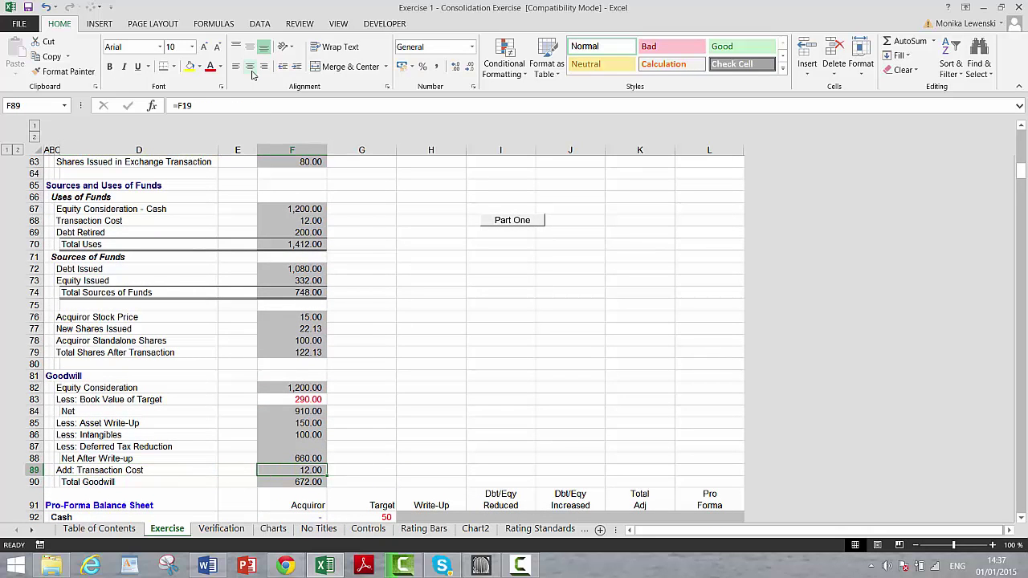
Clear the Add: Transaction Cost formula from F89 in the Goodwill section.
key("Right")
key("Right")
key("Left")
key("Right")
key("Left")
key("Right")
Examine the Acquiror column of the Pro-Forma Balance Sheet from Cash down to Equity.
key("Down")
key("Down")
key("Down")
key("Down")
key("Down")
key("Down")
key("Down")
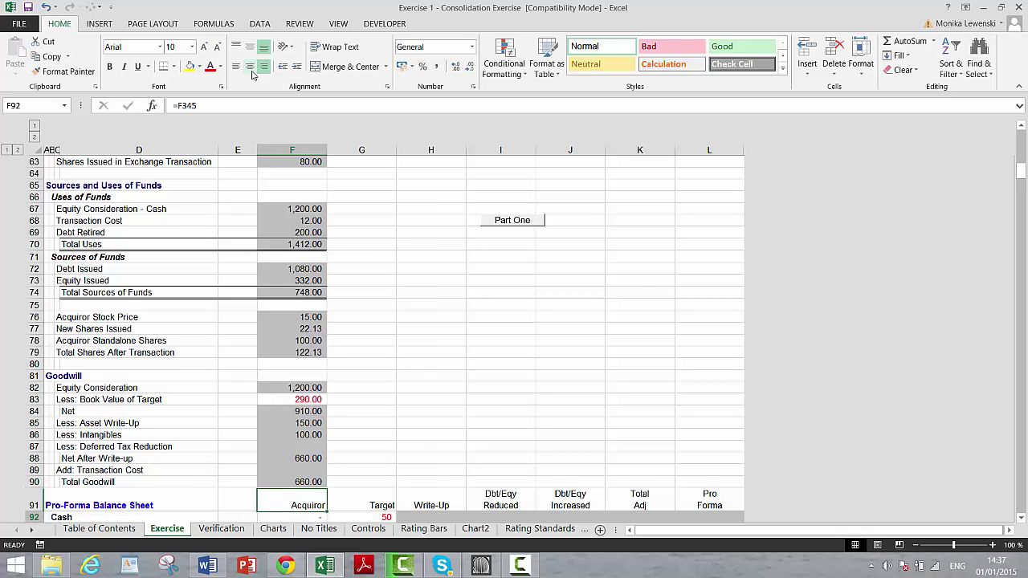
key("Down")
key("Down")
key("Down")
key("Down")
key("Down")
key("Down")
key("Down")
key("Down")
key("Down")
key("Down")
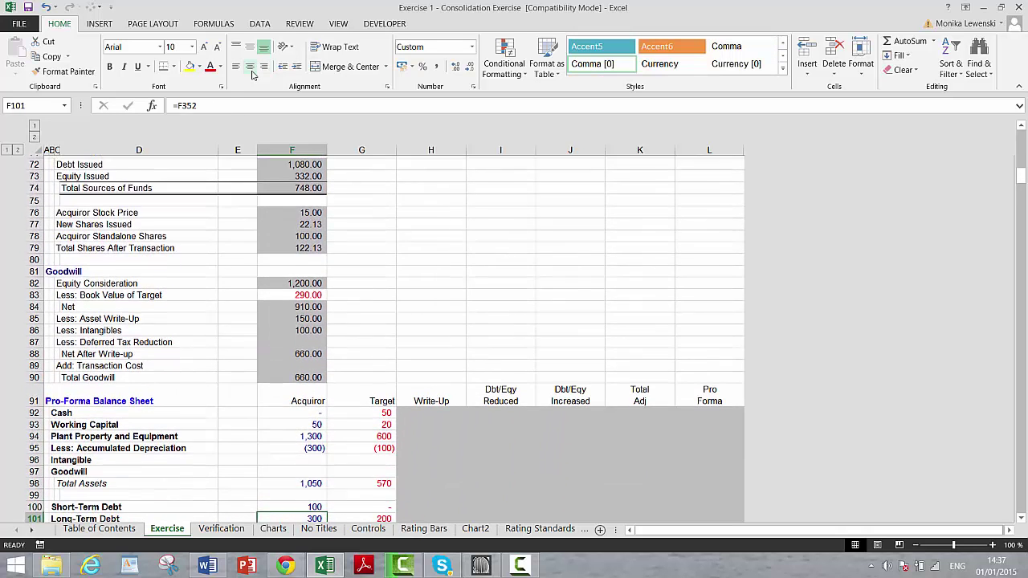
key("Up")
key("Up")
key("Up")
key("Up")
key("Up")
key("Up")
key("Up")
key("Up")
key("Up")
key("Up")
key("Up")
key("Up")
key("Up")
key("Up")
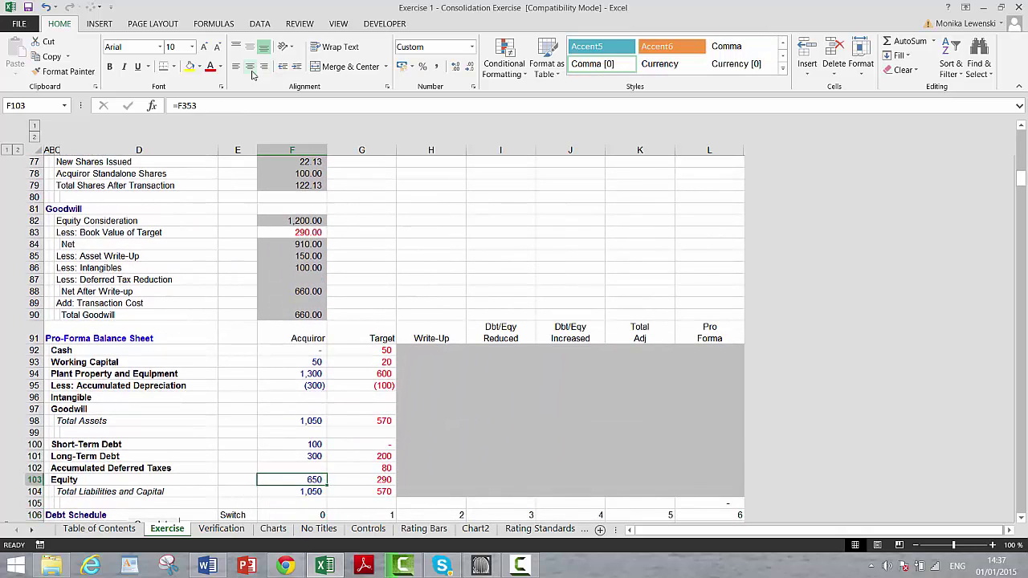
Link the Plant Property and Equipment write-up in H94 to Less: Asset Write-Up in the Goodwill section with =F85.
key("Right")
key("Right")
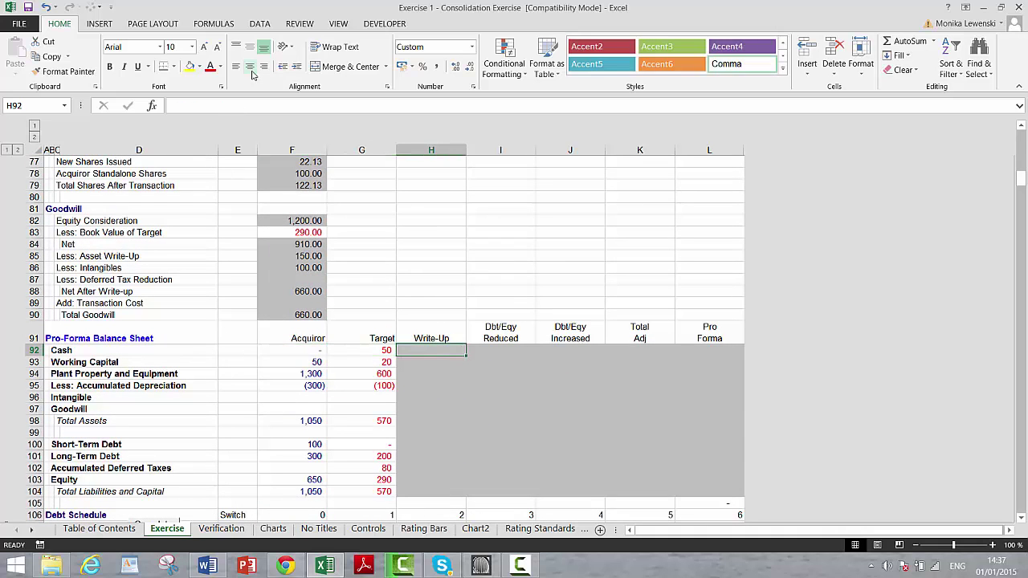
key("Down")
key("Down")
type("=")
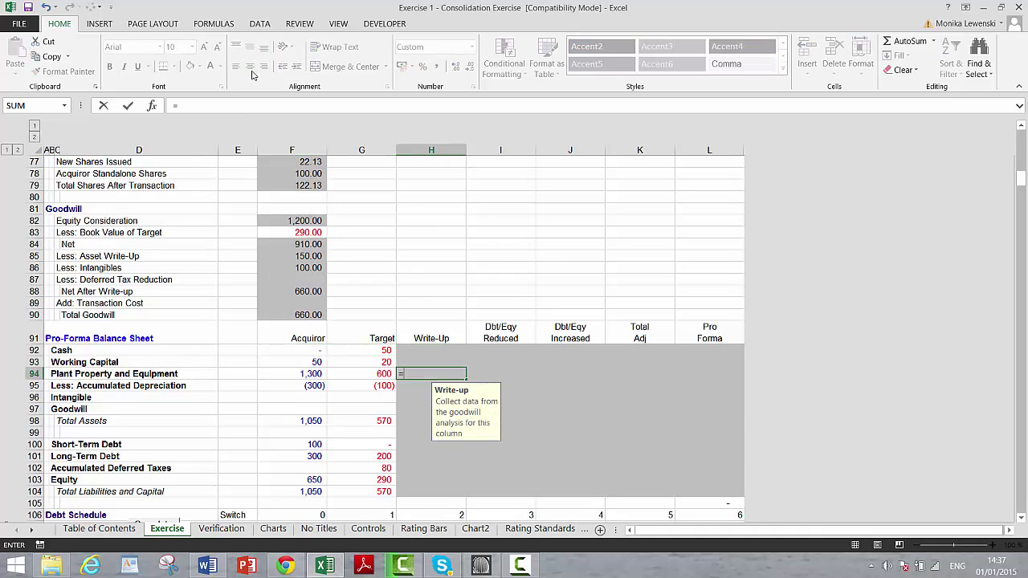
key("Up")
key("Up")
key("Up")
key("Up")
key("Up")
key("Up")
key("Up")
key("Up")
key("Up")
key("Up")
key("Up")
key("Left")
key("Left")
key("Left")
key("Down")
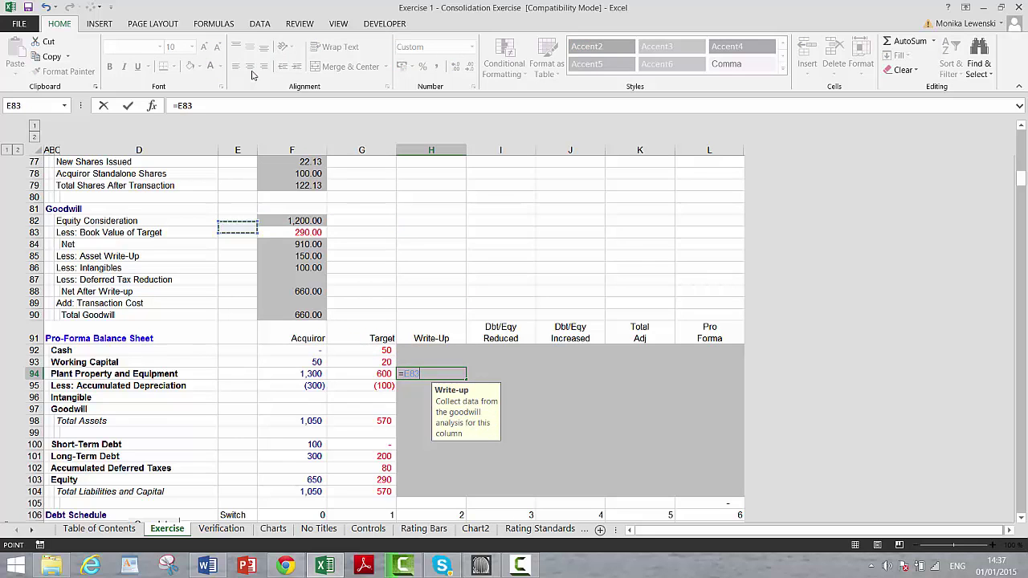
key("Down")
key("Down")
key("Return")
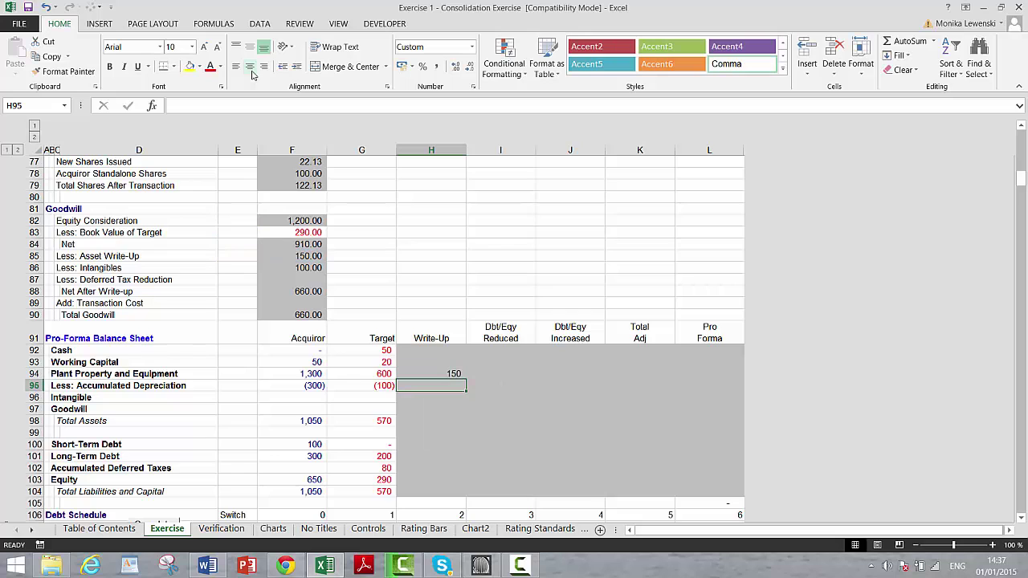
Link the Intangible write-up in H96 to Less: Intangibles in the Goodwill section with =F86.
key("Down")
type("=")
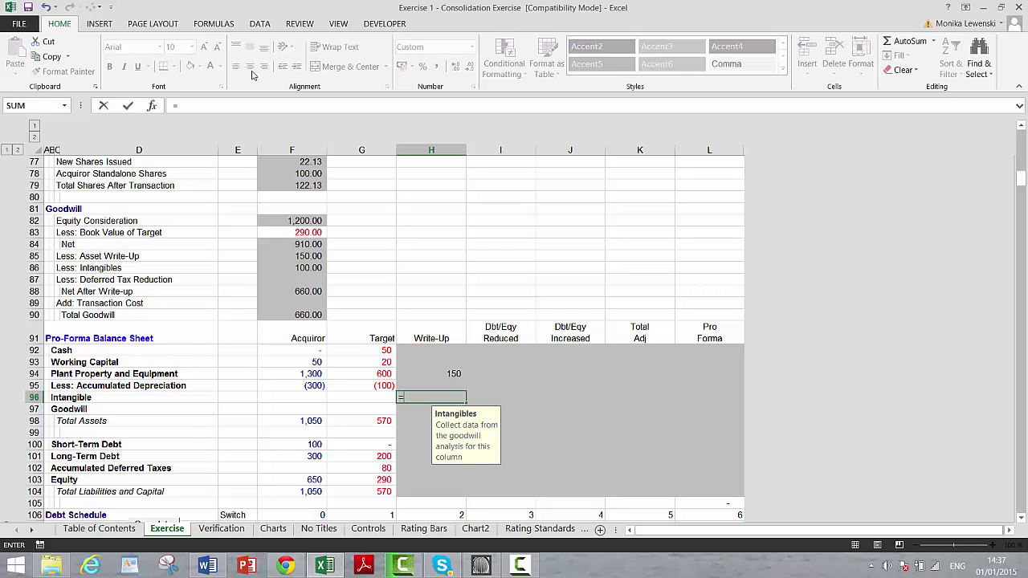
key("Left")
key("Left")
key("Up")
key("Up")
key("Up")
key("Up")
key("Up")
key("Up")
key("Up")
key("Up")
key("Up")
key("Up")
key("Up")
key("Up")
key("Up")
key("Down")
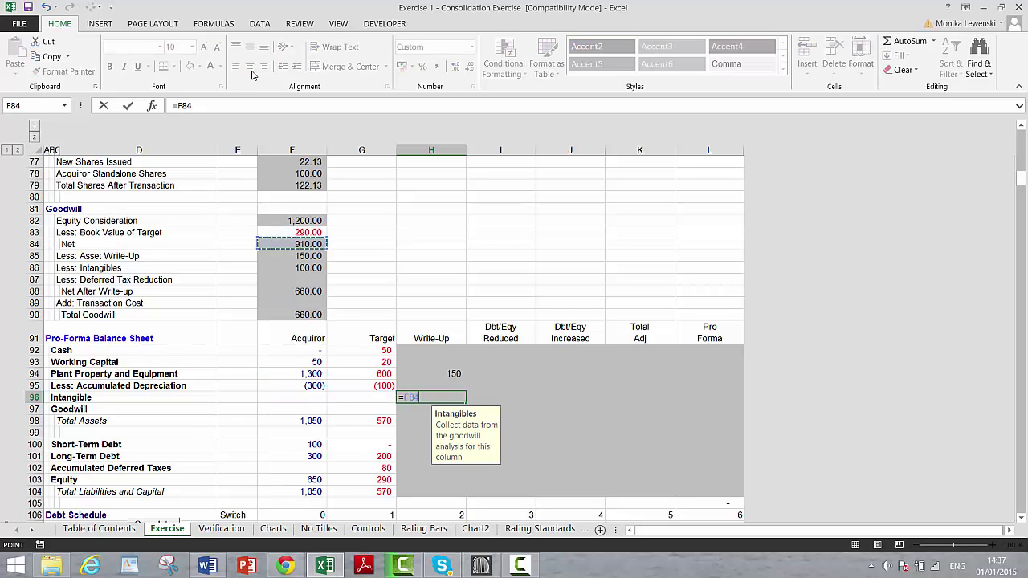
key("Return")
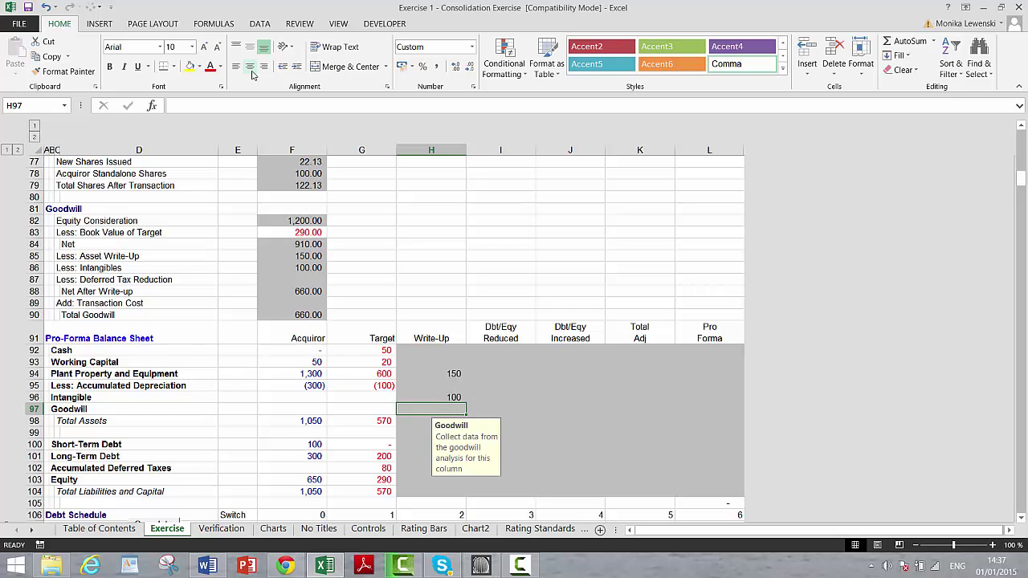
Link the Goodwill write-up in H97 to Total Goodwill with =F90.
type("=")
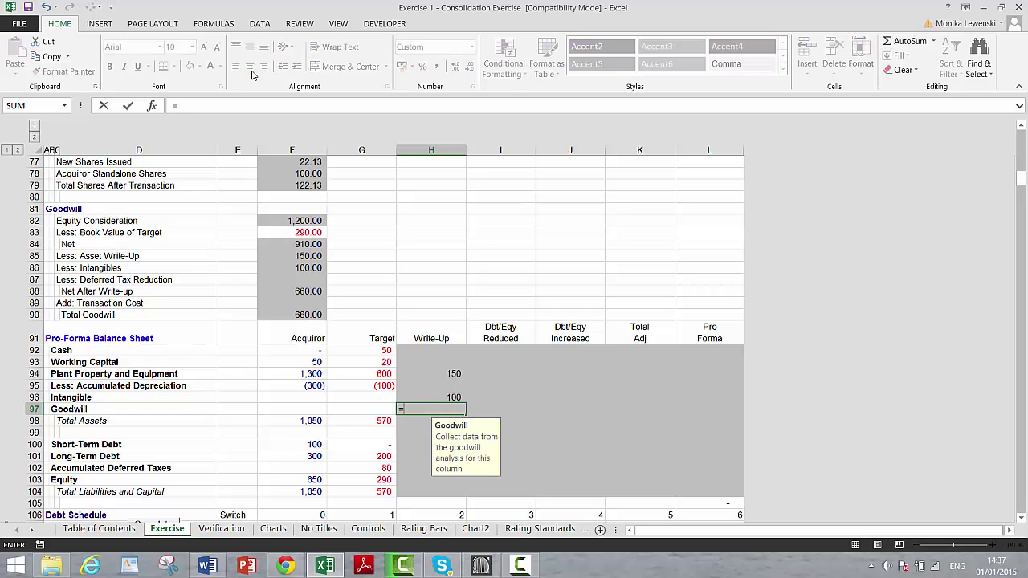
key("Up")
key("Up")
key("Up")
key("Up")
key("Up")
key("Up")
key("Up")
key("Up")
key("Left")
key("Left")
key("Left")
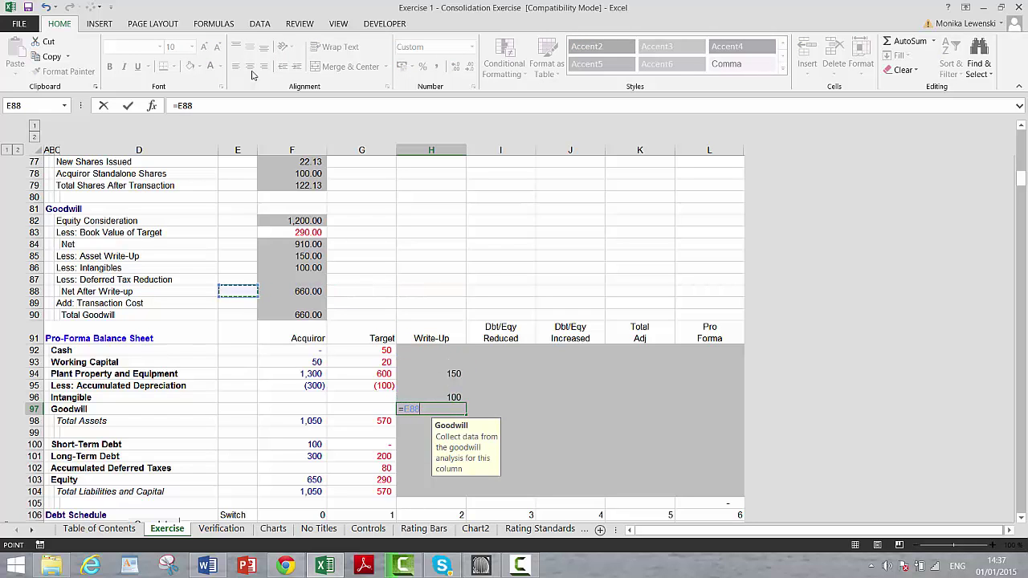
key("Down")
key("Down")
key("Right")
key("Return")
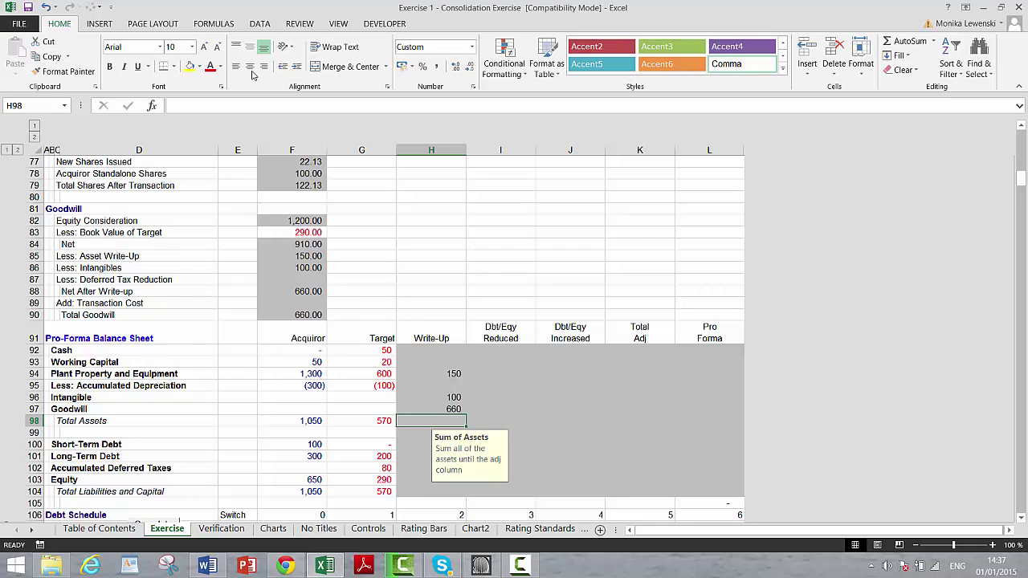
Examine the Total Adj and Write-Up columns of the Pro-Forma Balance Sheet down to Short-Term Debt.
key("Right")
key("Right")
key("Right")
key("Up")
key("Up")
key("Up")
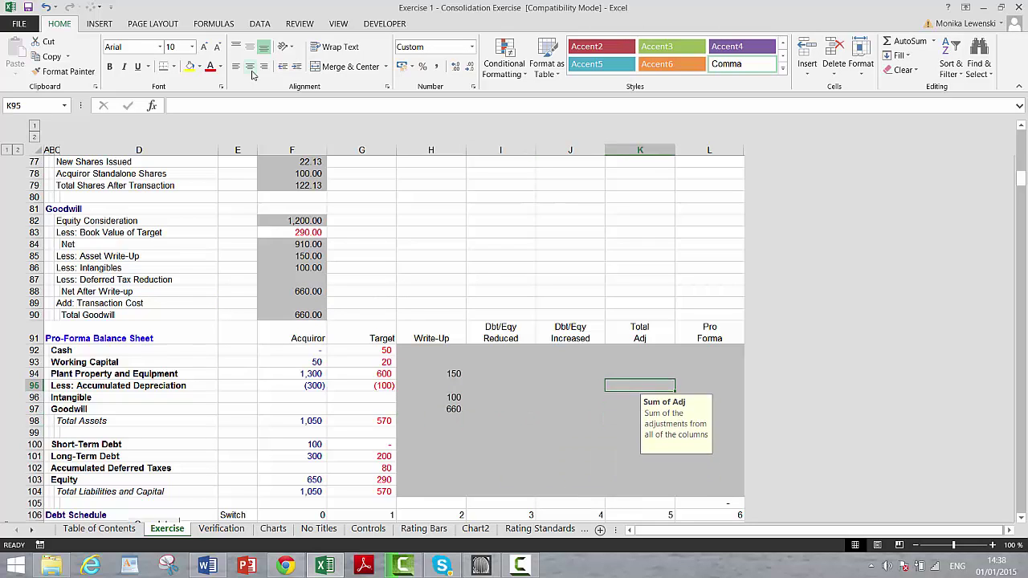
key("Left")
key("Left")
key("Left")
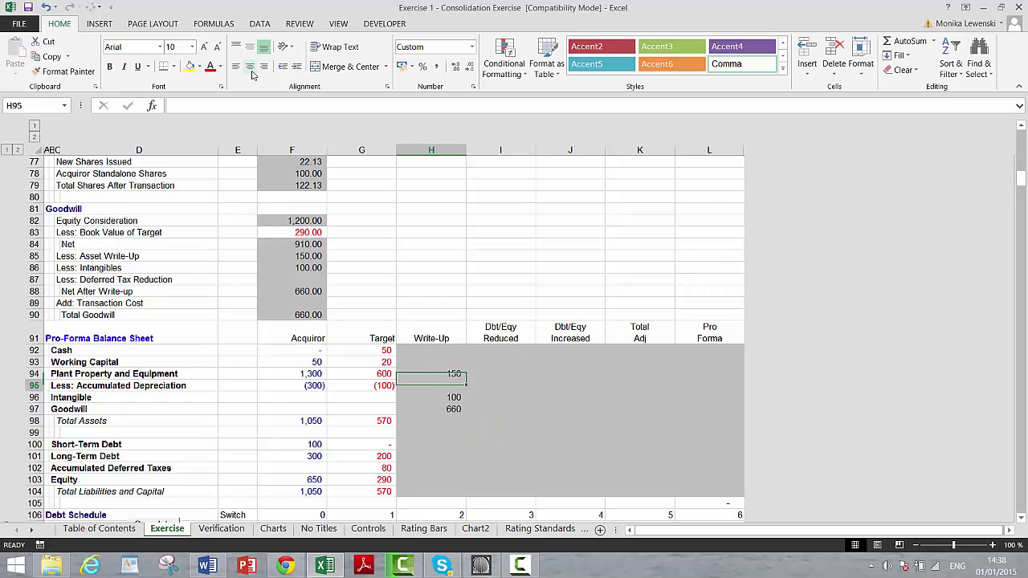
key("Down")
key("Down")
key("Down")
key("Down")
key("Down")
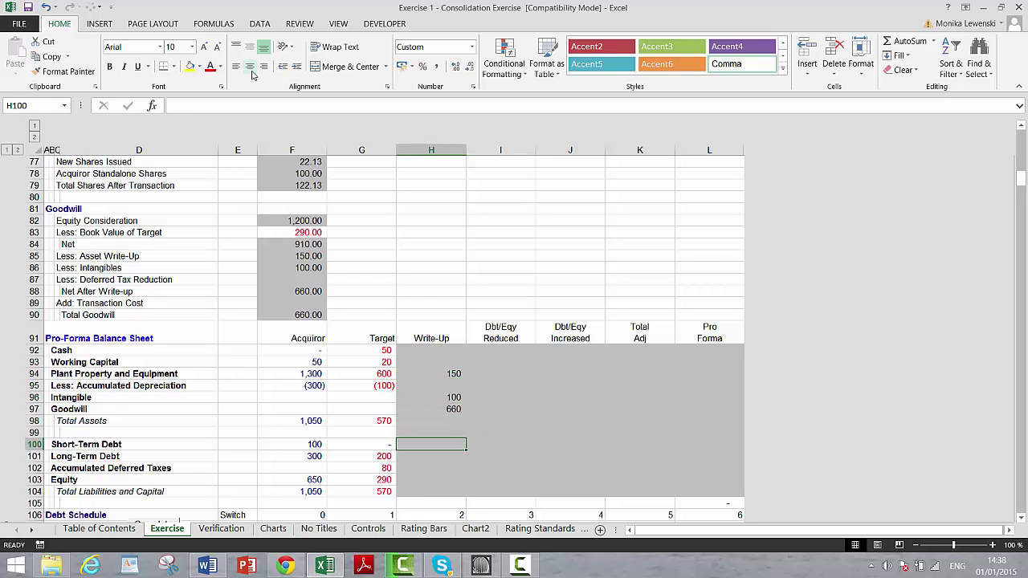
Link the Long-Term Debt reduction in I101 to the negative of Debt Retired with =-F69.
key("Down")
key("Right")
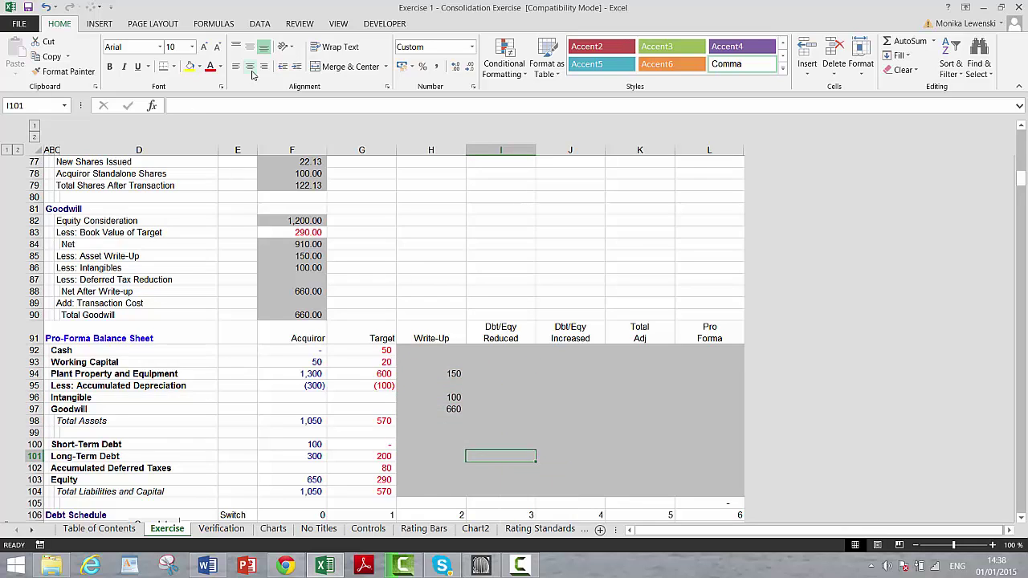
key("Left")
key("Right")
type("=")
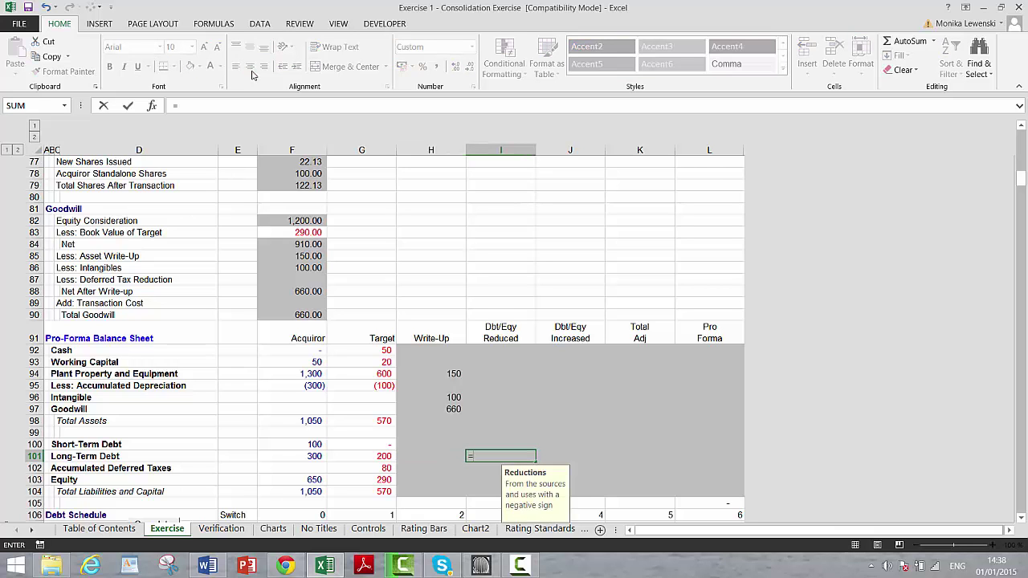
key("Up")
key("Up")
key("Up")
key("Up")
key("Up")
key("Up")
key("Up")
key("Up")
key("Up")
key("Up")
key("Up")
key("Up")
key("Up")
key("Up")
key("Up")
key("Up")
key("Up")
key("Up")
key("Up")
key("Up")
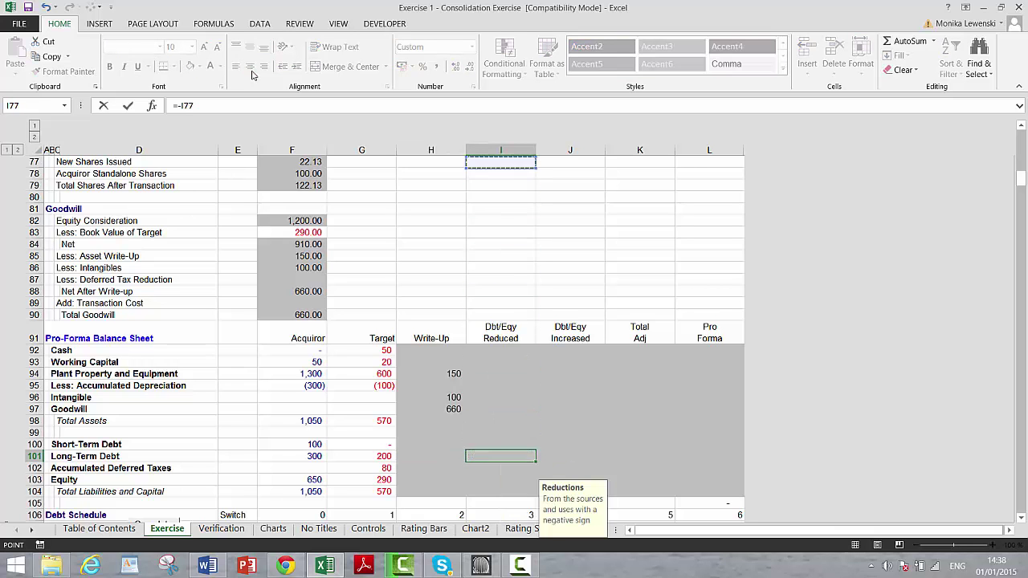
key("Left")
key("Left")
key("Left")
key("Left")
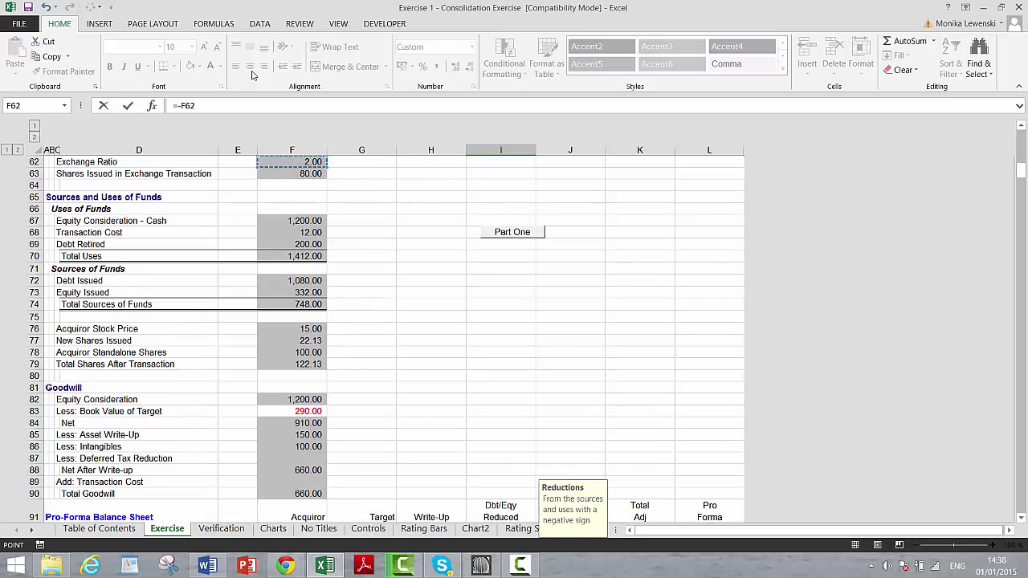
key("Down")
key("Down")
key("Down")
key("Down")
key("Down")
key("Down")
key("Down")
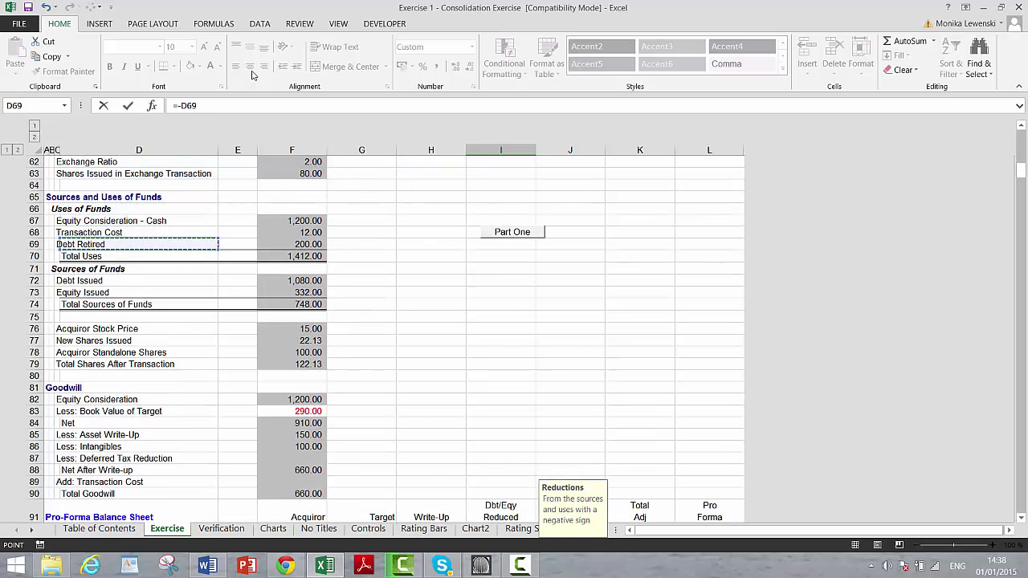
key("Right")
key("Right")
key("Return")
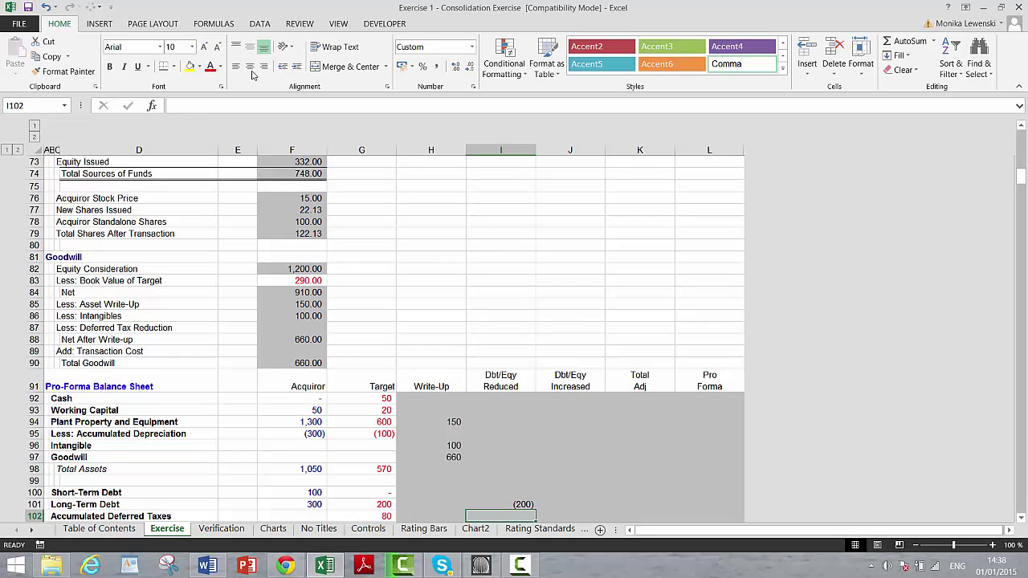
Link the Long-Term Debt increase in J101 to Debt Issued under Sources of Funds with =F72.
key("Up")
key("Right")
type("=")
key("Up")
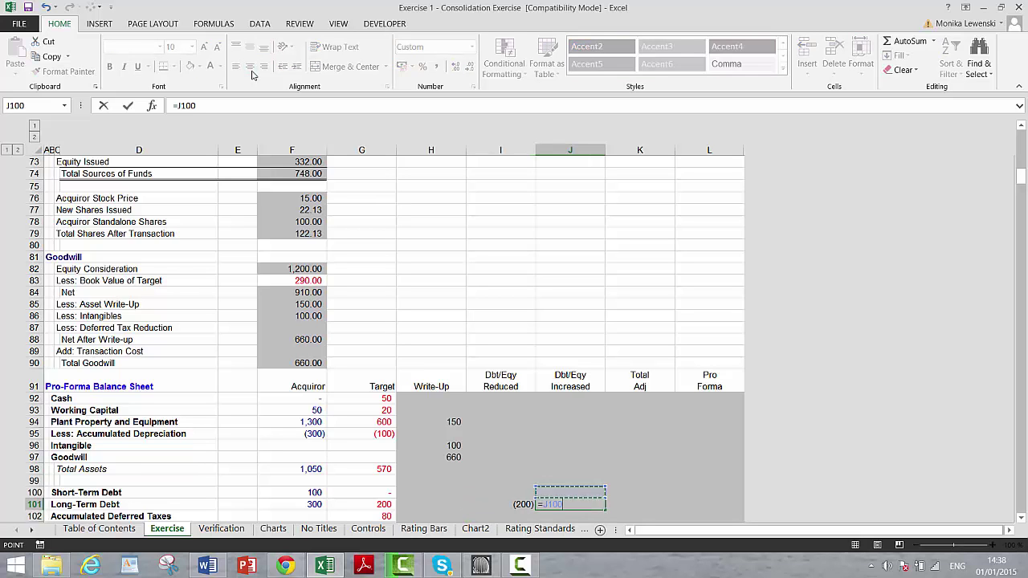
key("Up")
key("Up")
key("Up")
key("Up")
key("Up")
key("Up")
key("Up")
key("Up")
key("Up")
key("Up")
key("Up")
key("Up")
key("Up")
key("Up")
key("Up")
key("Up")
key("Up")
key("Up")
key("Up")
key("Up")
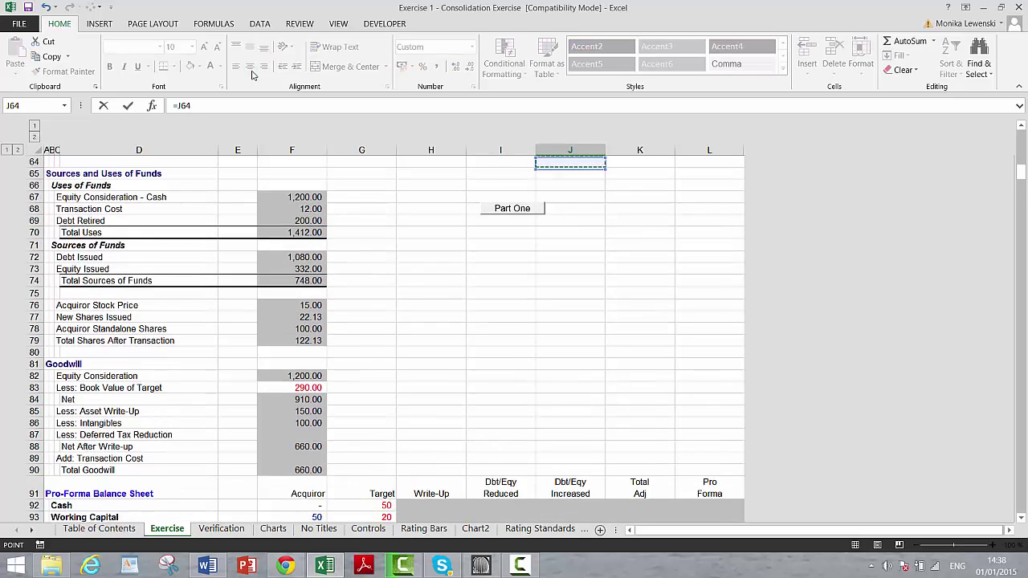
key("Left")
key("Left")
key("Left")
key("Left")
key("Left")
key("Down")
key("Down")
key("Down")
key("Down")
key("Down")
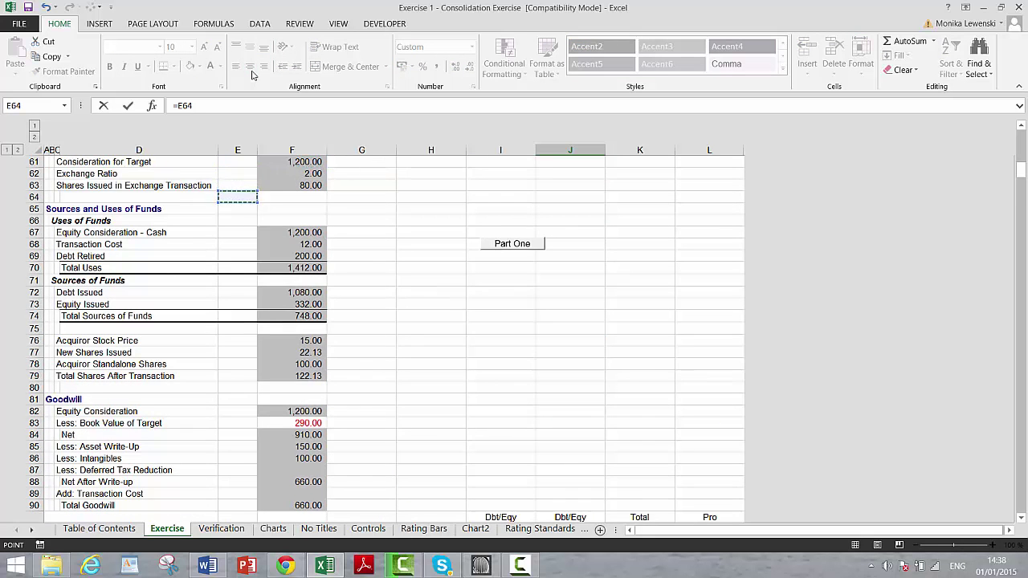
key("Down")
key("Down")
key("Down")
key("Down")
key("Down")
key("Down")
key("Down")
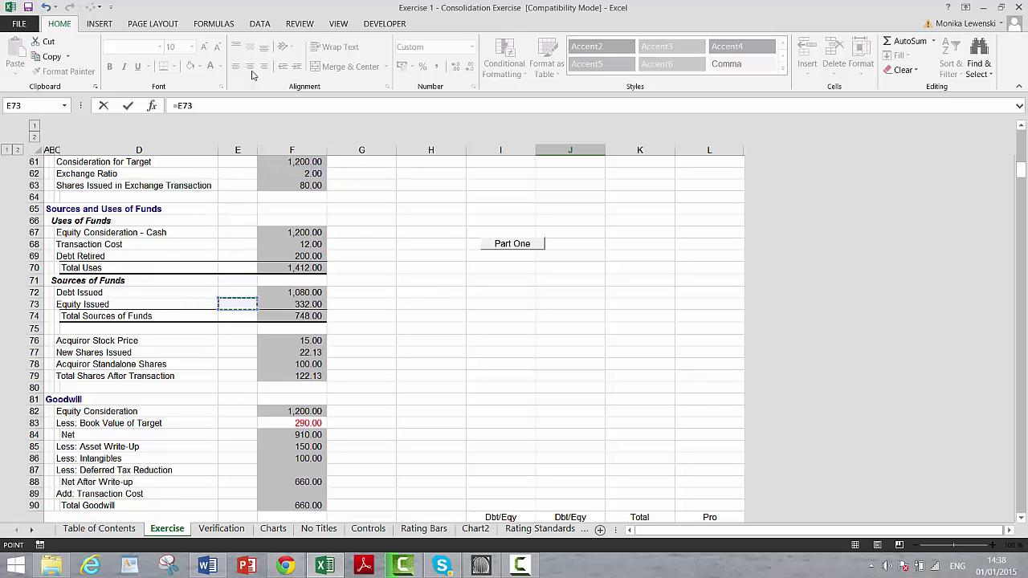
key("Right")
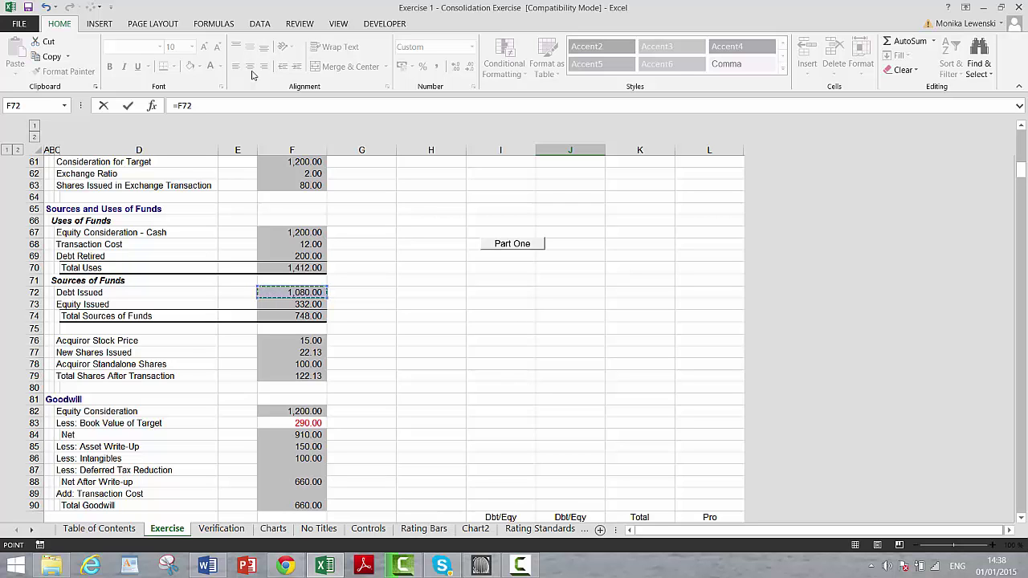
key("Return")
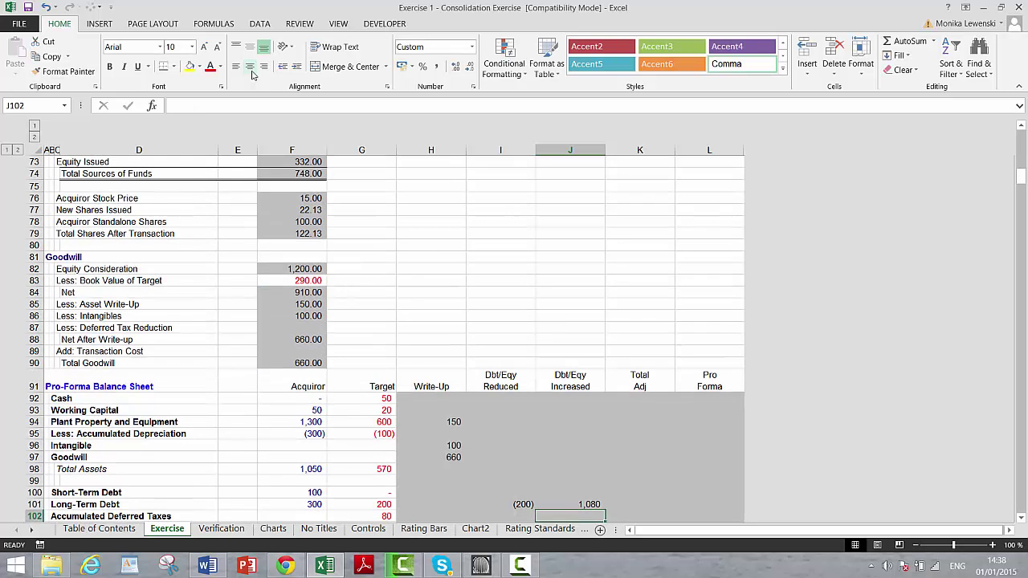
Examine the Accumulated Deferred Taxes row across the Target, Write-Up and debt/equity adjustment columns of the Pro-Forma Balance Sheet.
key("Up")
key("Up")
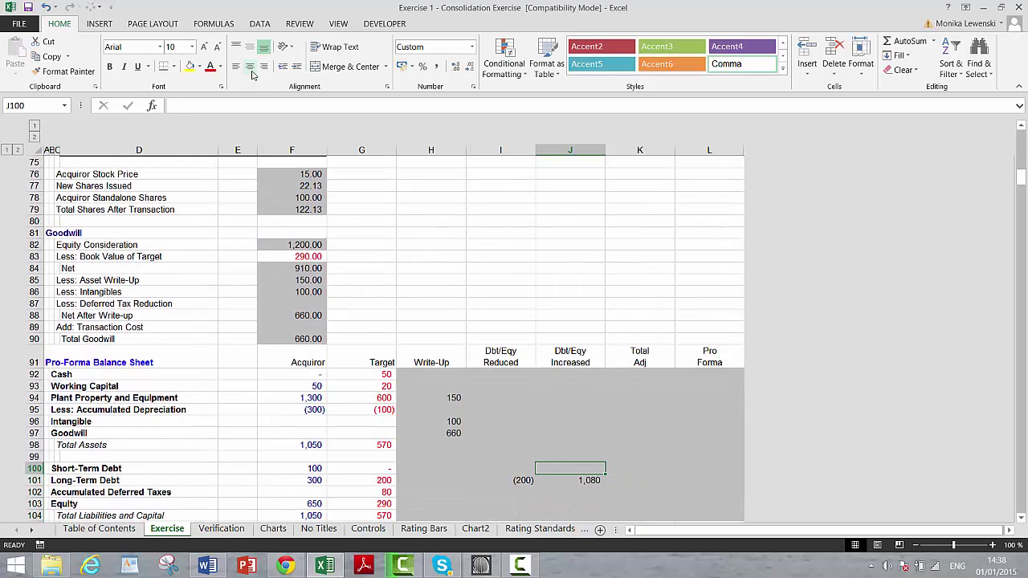
key("Down")
key("Down")
key("Left")
key("Left")
key("Left")
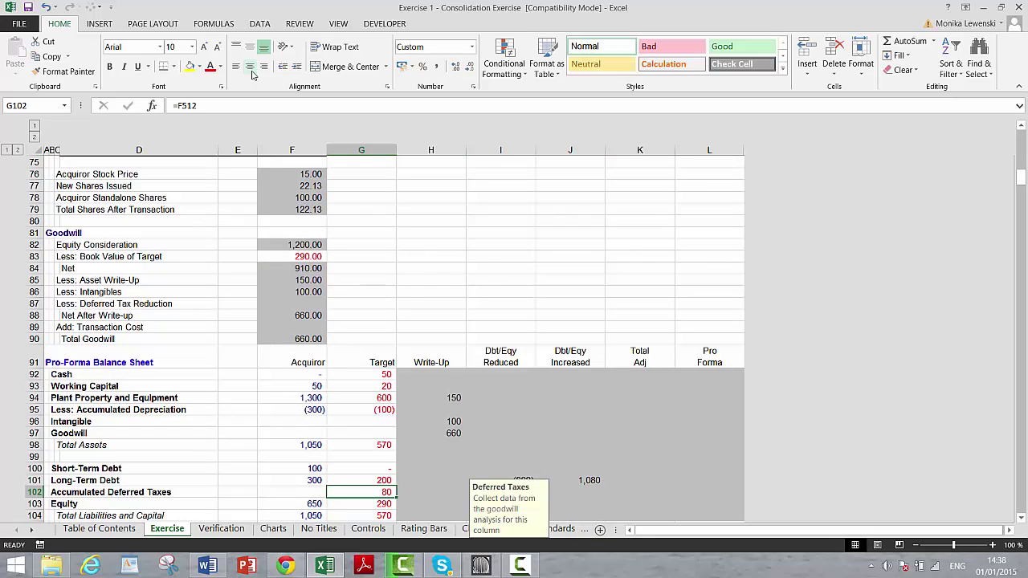
key("Right")
key("Right")
key("Right")
key("Left")
key("Left")
key("Right")
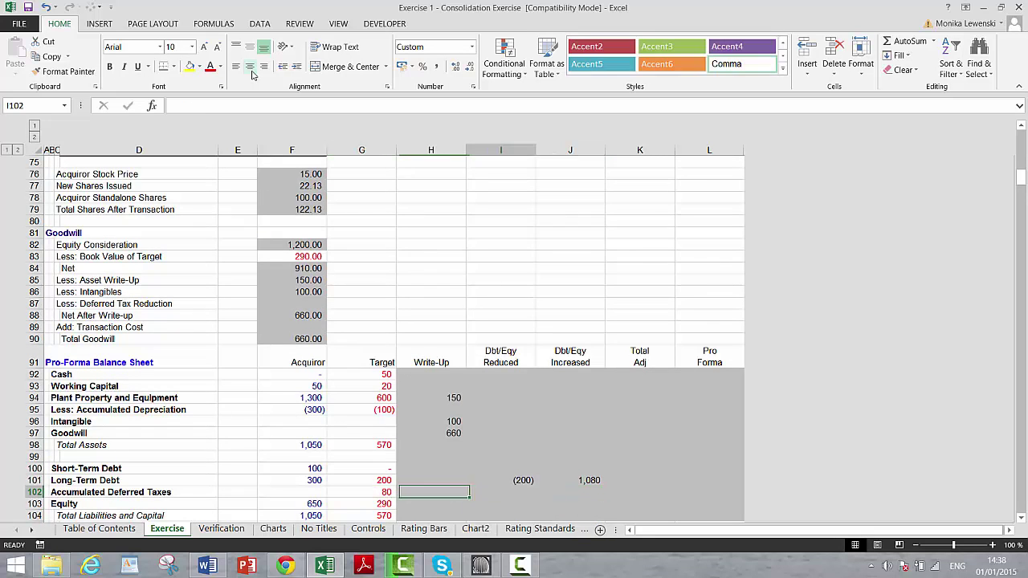
key("Right")
Link the Equity reduction in I103 to the negative of Less: Book Value of Target with =-F83.
key("Down")
key("Right")
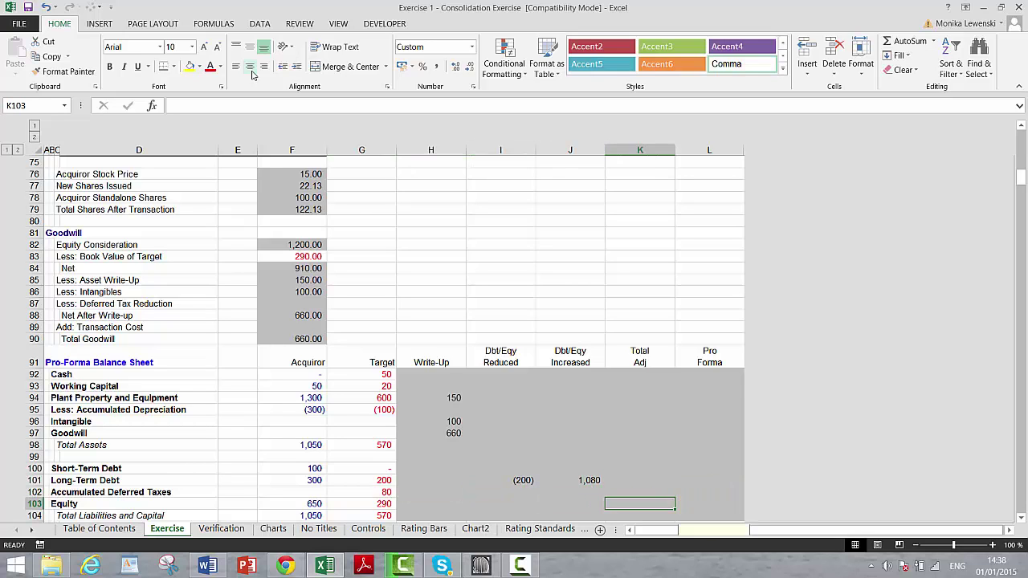
key("Left")
key("Left")
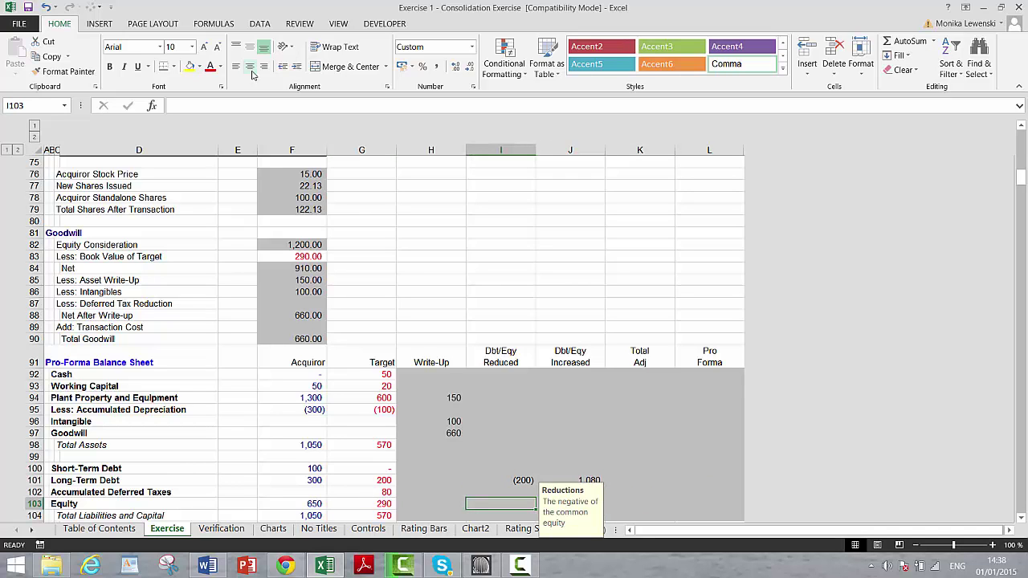
type("=-")
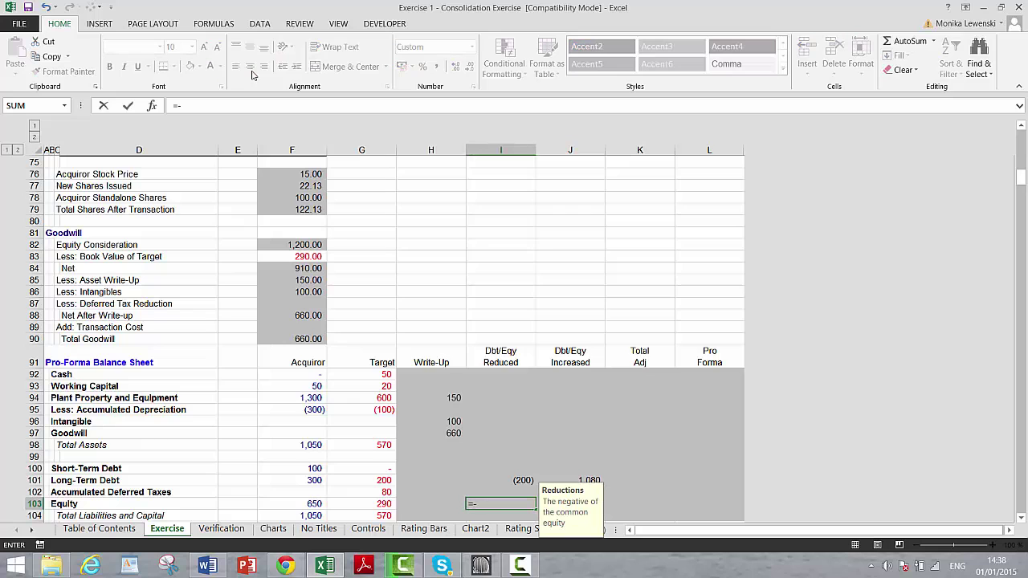
key("Up")
key("Up")
key("Up")
key("Up")
key("Up")
key("Up")
key("Up")
key("Up")
key("Up")
key("Up")
key("Up")
key("Up")
key("Up")
key("Up")
key("Up")
key("Up")
key("Up")
key("Up")
key("Up")
key("Up")
key("Left")
key("Left")
key("Left")
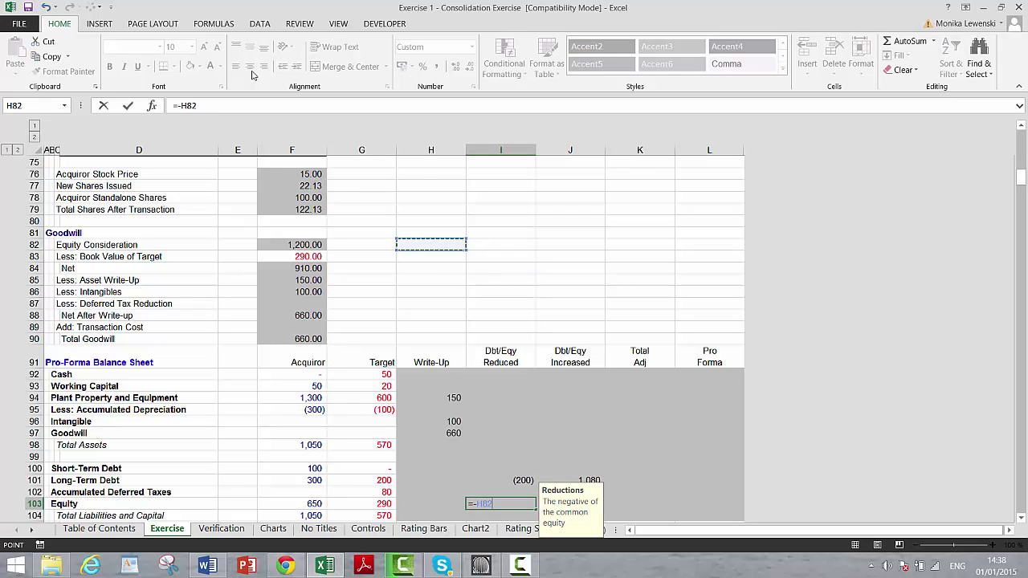
key("Down")
key("Tab")
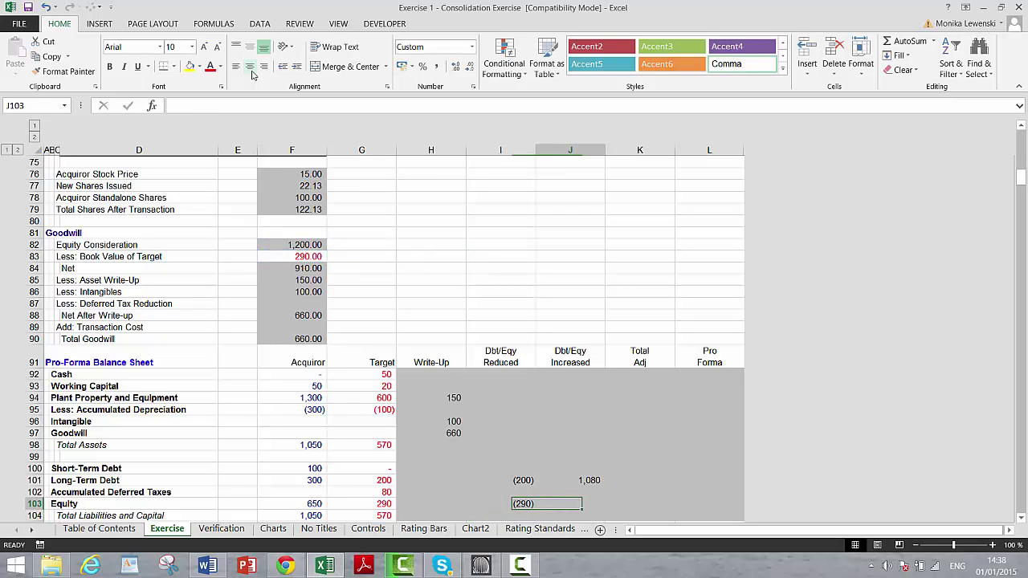
Link the Equity increase in J103 to Equity Issued under Sources of Funds with =F73.
type("=")
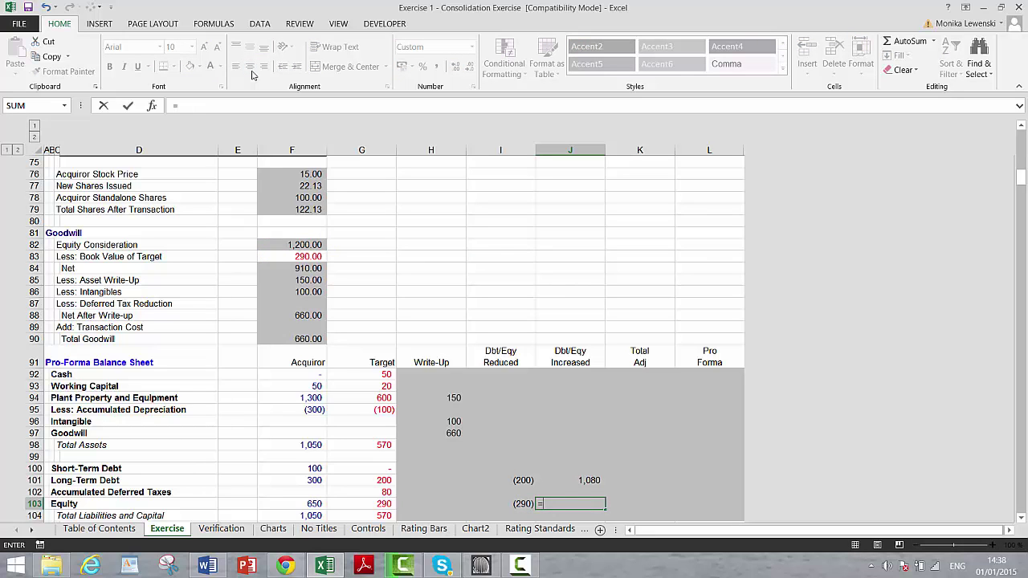
key("Up")
key("Up")
key("Up")
key("Up")
key("Up")
key("Up")
key("Up")
key("Up")
key("Up")
key("Up")
key("Up")
key("Up")
key("Up")
key("Up")
key("Up")
key("Up")
key("Up")
key("Up")
key("Up")
key("Up")
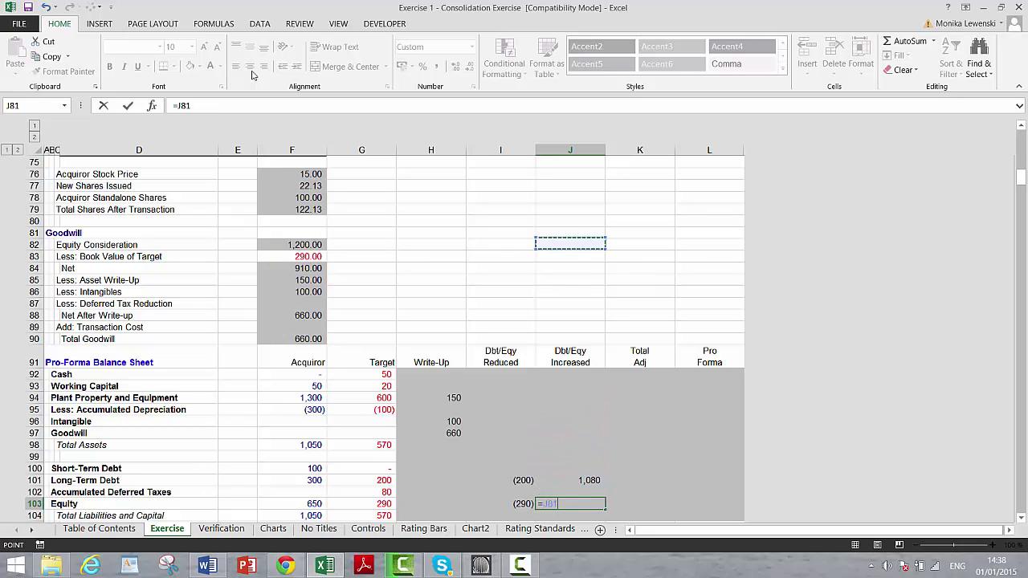
key("Up")
key("Up")
key("Up")
key("Up")
key("Up")
key("Up")
key("Up")
key("Up")
key("Up")
key("Up")
key("Up")
key("Up")
key("Up")
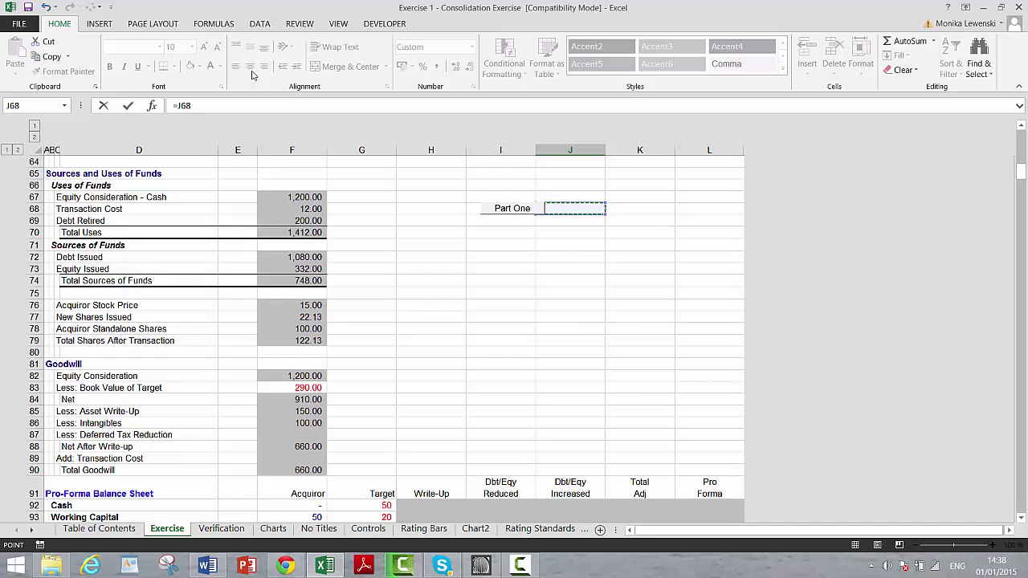
key("Down")
key("Down")
key("Down")
key("Down")
key("Left")
key("Left")
key("Left")
key("Left")
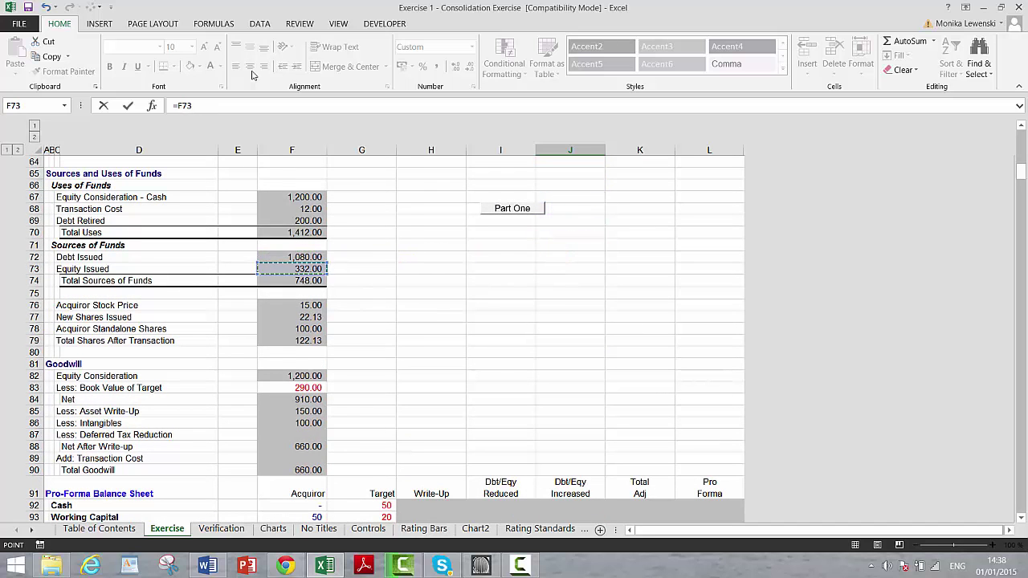
key("Return")
Subtract the Transaction Cost under Uses of Funds from the J103 Equity increase, making the formula =F73-F68.
key("Down")
key("Down")
key("Up")
key("Up")
key("Up")
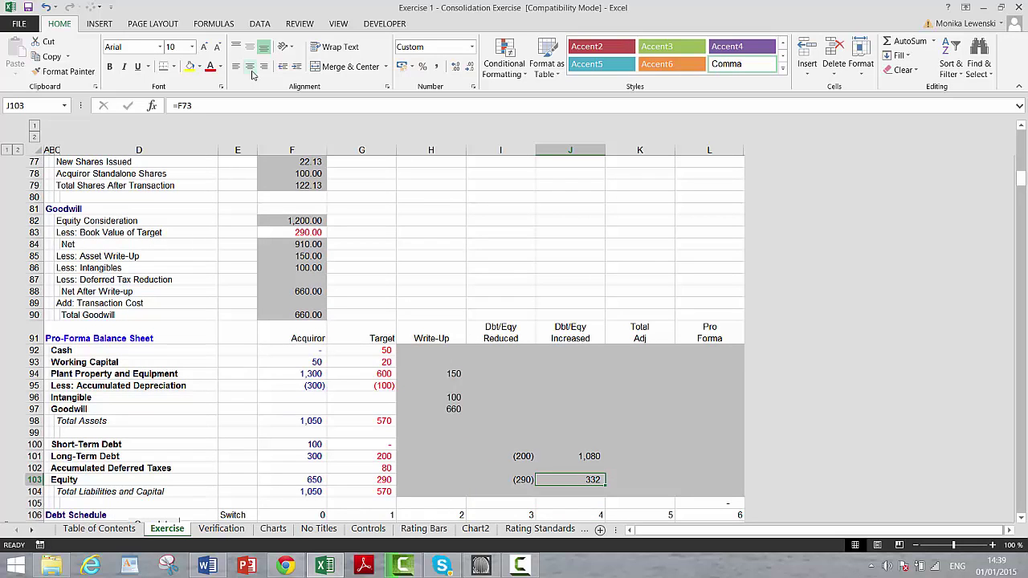
key("F2")
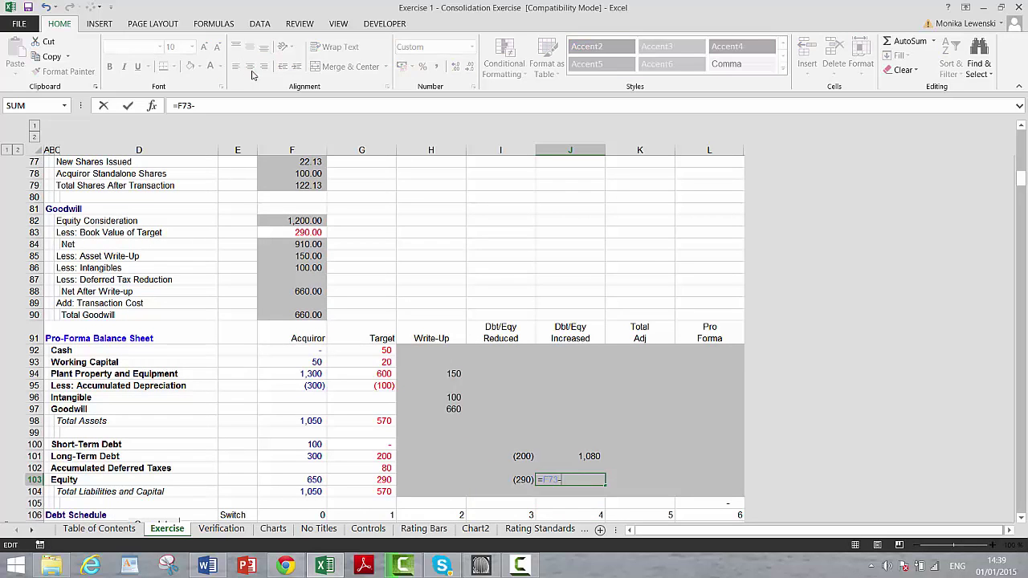
left_click(271, 270)
key("Up")
key("Up")
key("Up")
key("Up")
key("Up")
key("Up")
key("Up")
key("Up")
key("Up")
key("Up")
key("Up")
key("Up")
key("Up")
key("Up")
key("Up")
key("Up")
key("Up")
key("Up")
key("Up")
key("Up")
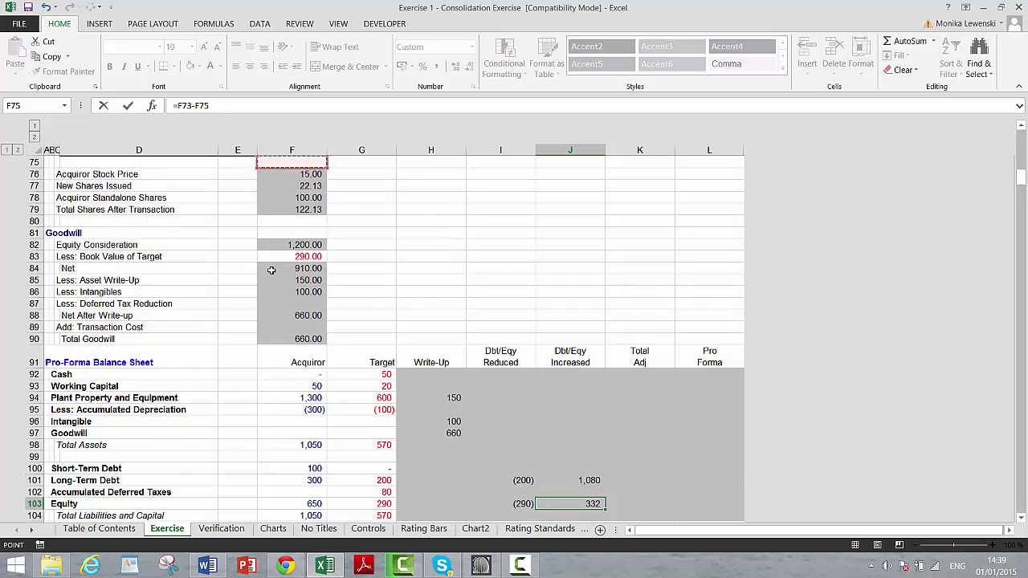
key("Up")
key("Up")
key("Up")
key("Down")
key("Down")
key("Down")
key("Down")
key("Down")
key("Down")
key("Down")
key("Down")
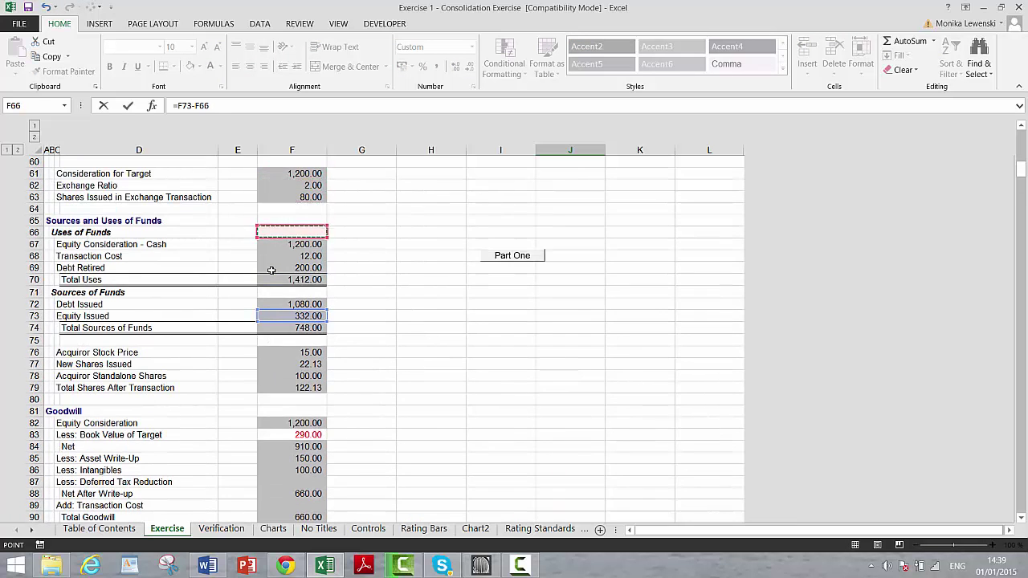
key("Return")
key("Return")
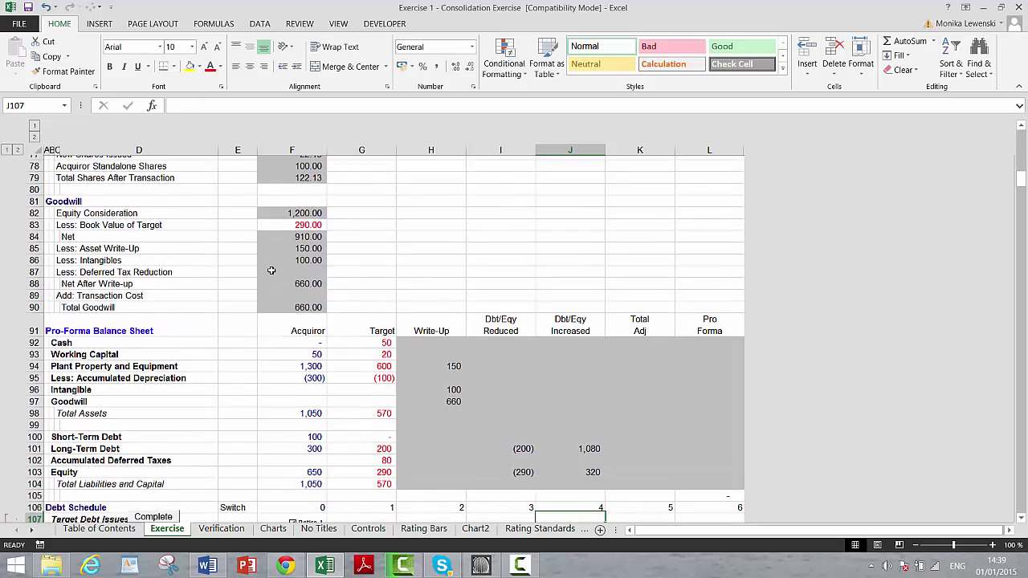
Sum the Cash row's write-up and debt/equity adjustments in Total Adj cell K92 with =SUM(H92:J92).
key("Up")
key("Up")
key("Up")
key("Up")
key("Up")
key("Up")
key("Up")
key("Up")
key("Up")
key("Up")
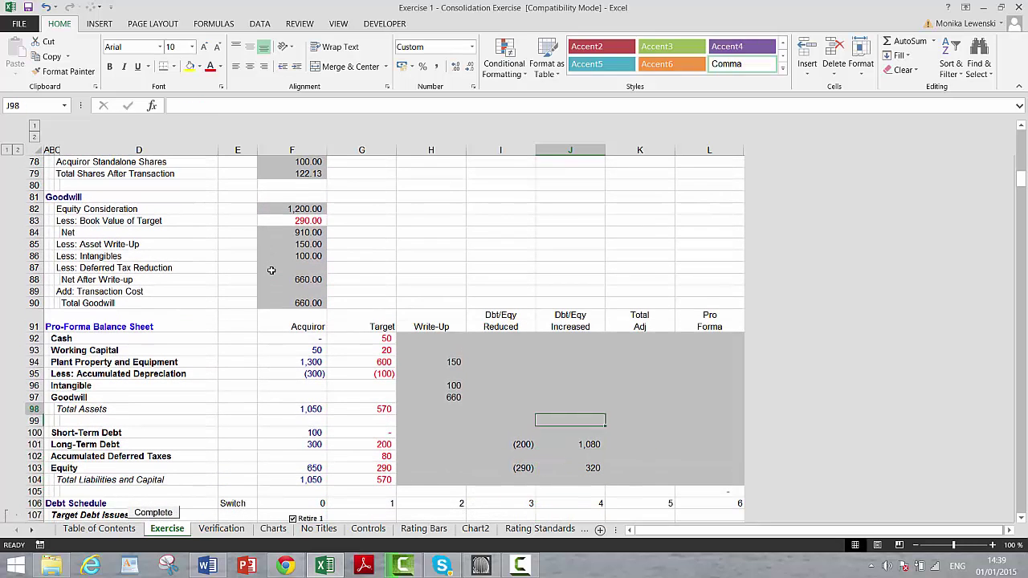
key("Up")
key("Right")
key("Up")
key("Up")
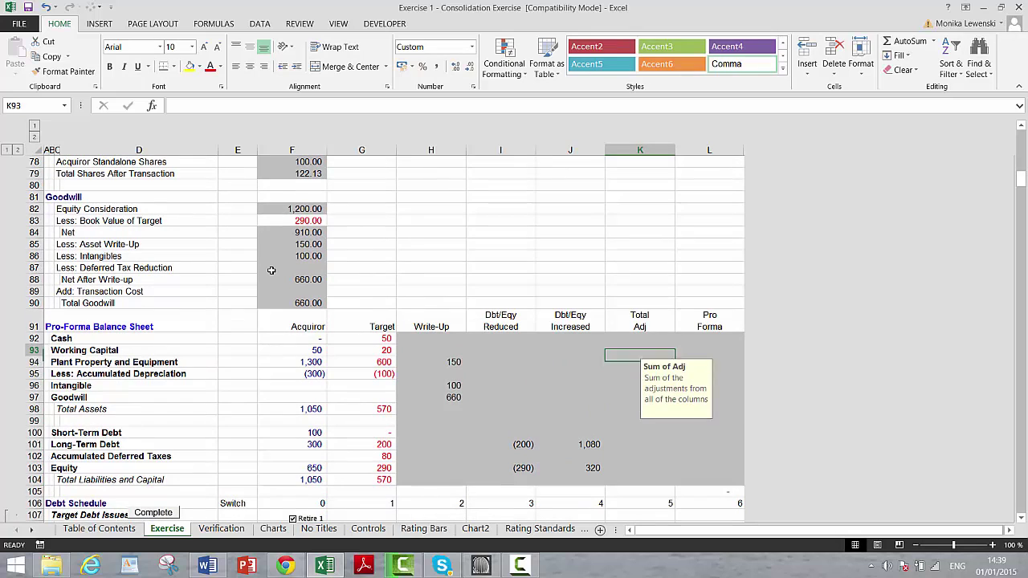
type("=sum(")
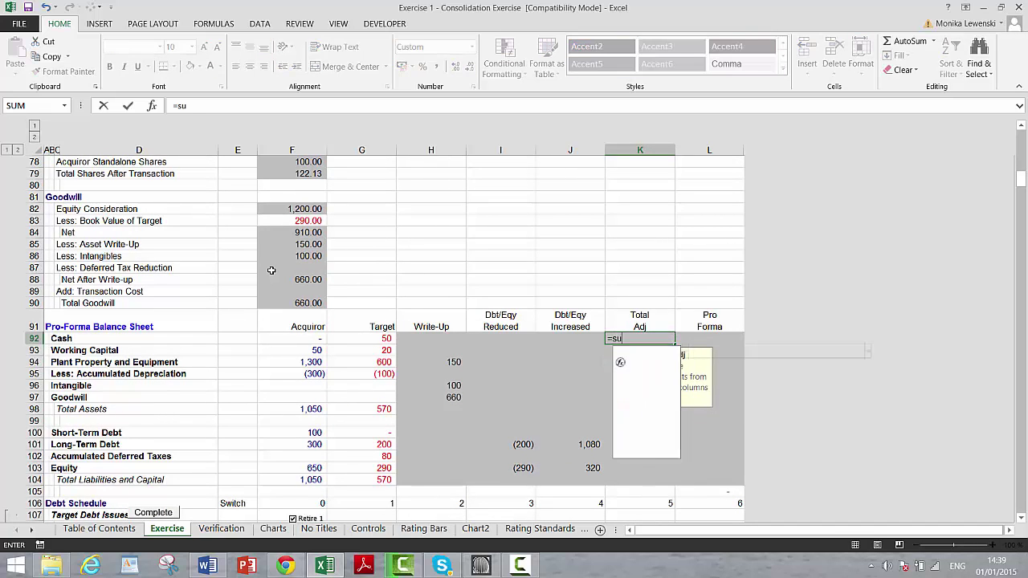
key("Left")
key("shift+Left")
key("shift+Left")
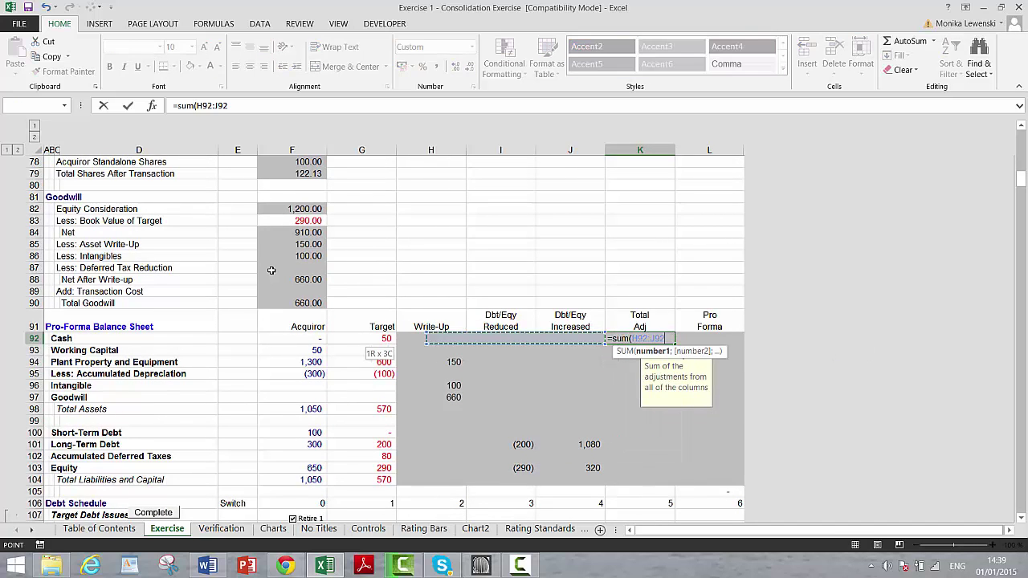
key("Return")
Fill the K92 adjustment sum down through the Goodwill row in K97.
key("Up")
key("shift+Down")
key("shift+Down")
key("shift+Down")
key("shift+Down")
key("shift+Down")
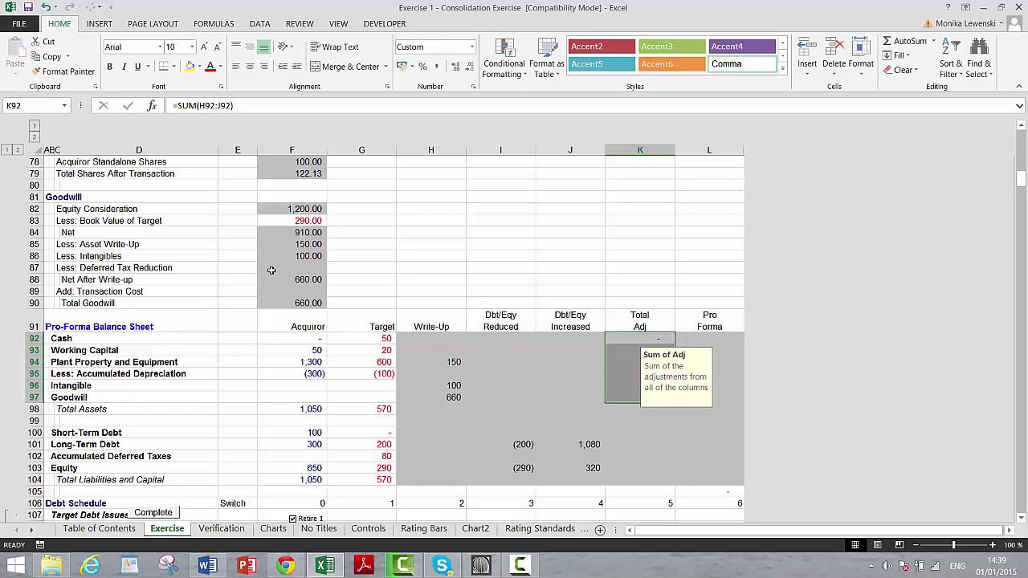
key("ctrl+d")
Sum the asset adjustments of the Total Adj column in the Total Assets cell K98.
key("Down")
key("Down")
key("Down")
key("Down")
key("Down")
key("Down")
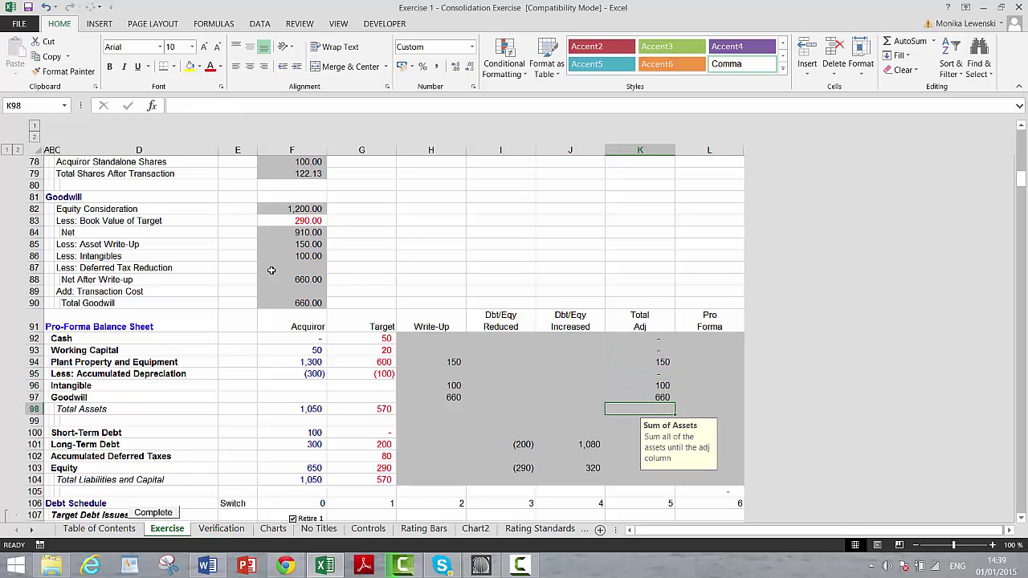
key("alt+equal")
key("Return")
key("Down")
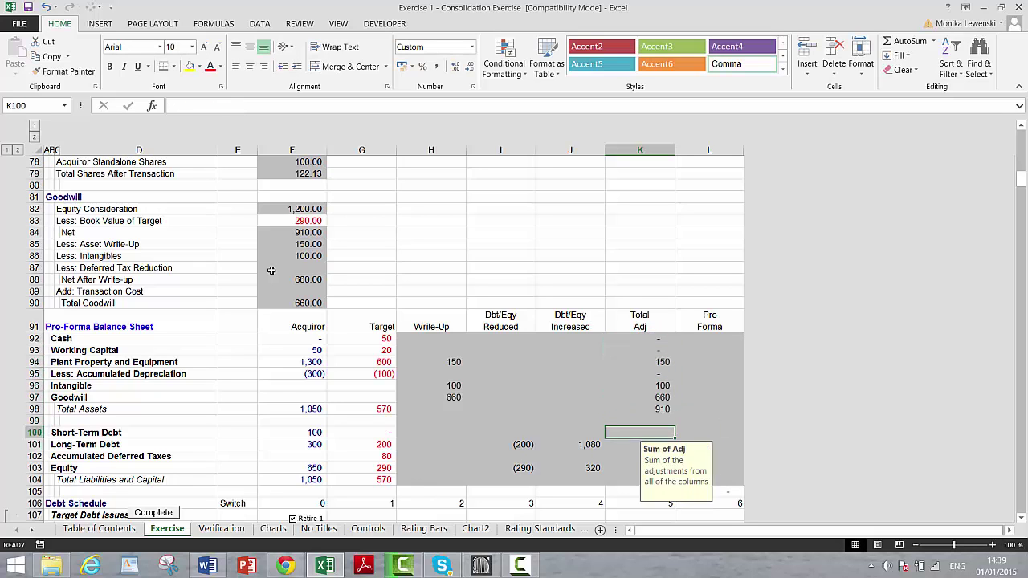
key("Left")
key("Left")
key("Left")
key("Right")
key("Right")
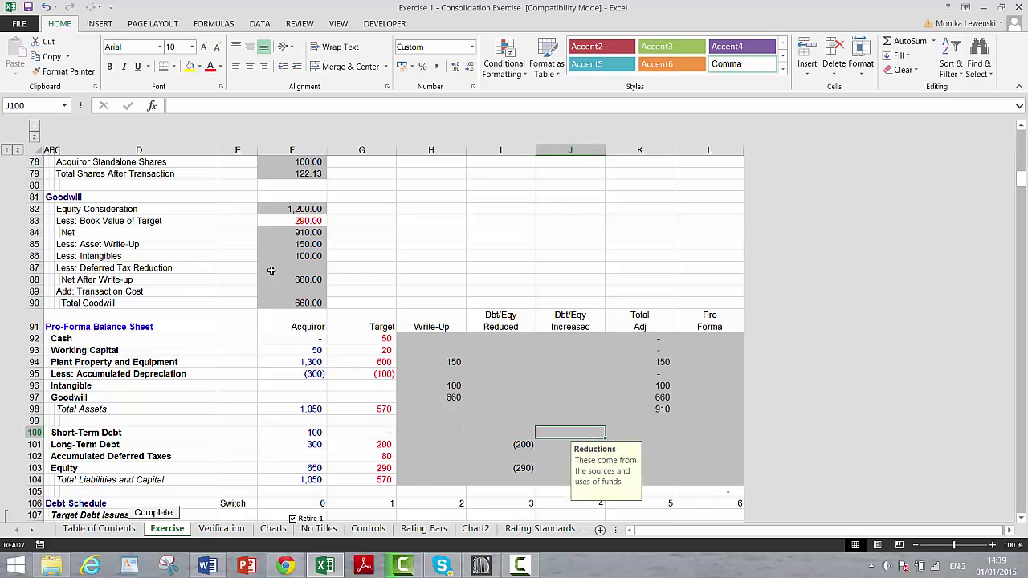
key("Right")
type("=")
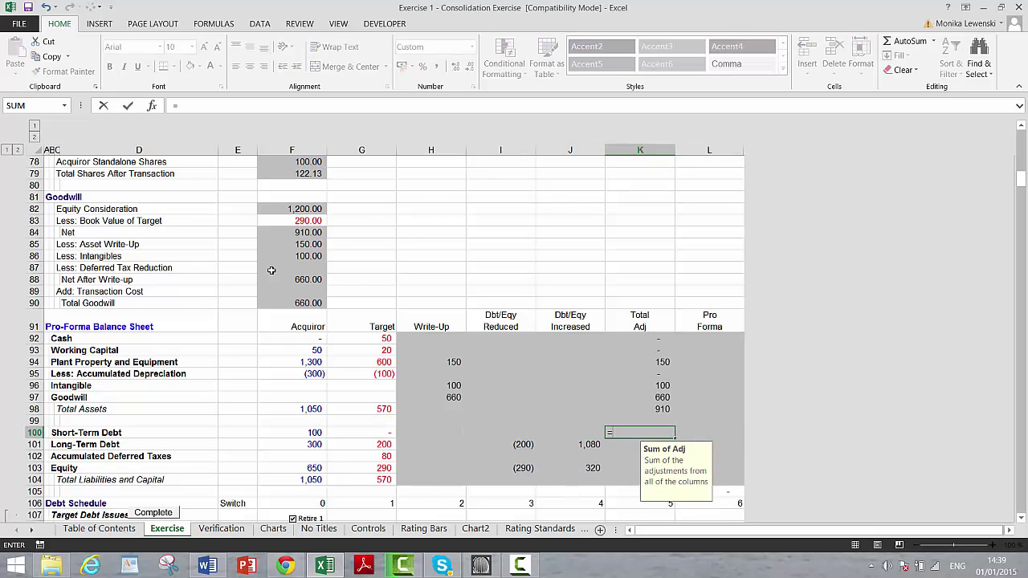
key("Left")
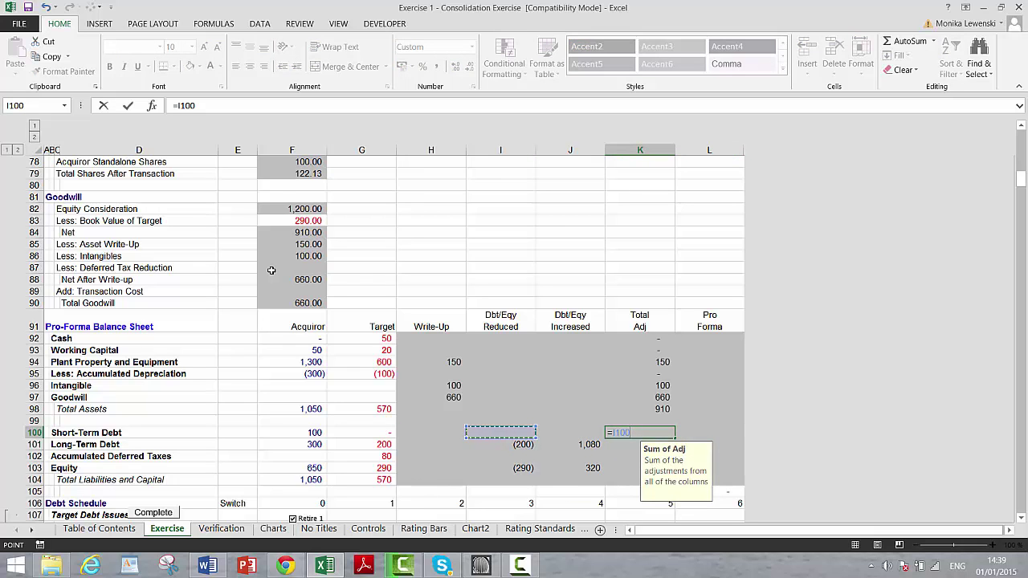
key("Escape")
Sum the Short-Term Debt adjustments in K100 with =SUM(H100:J100) and fill the formula down through Equity in K103.
type("=sum(")
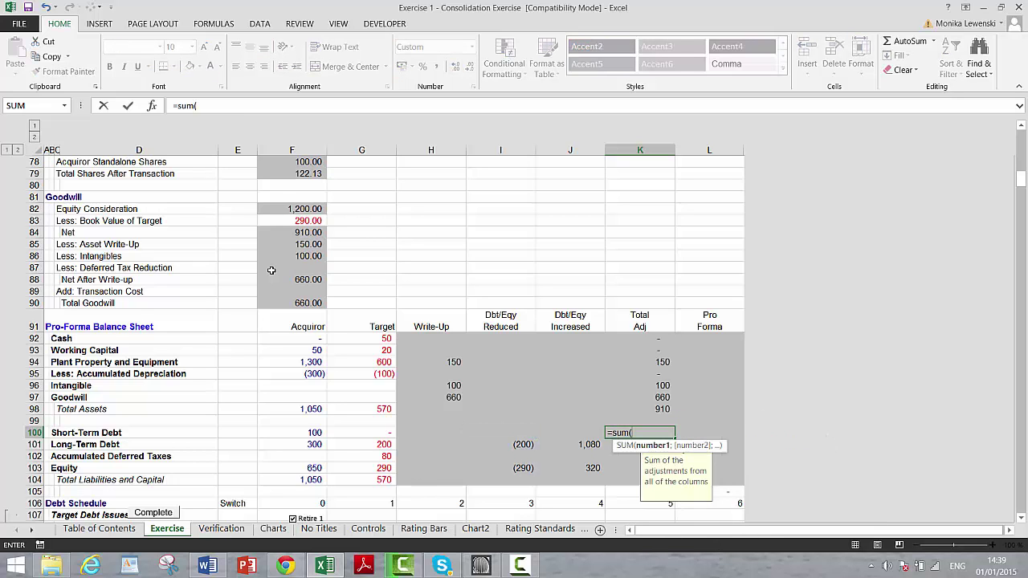
key("Left")
key("shift+Left")
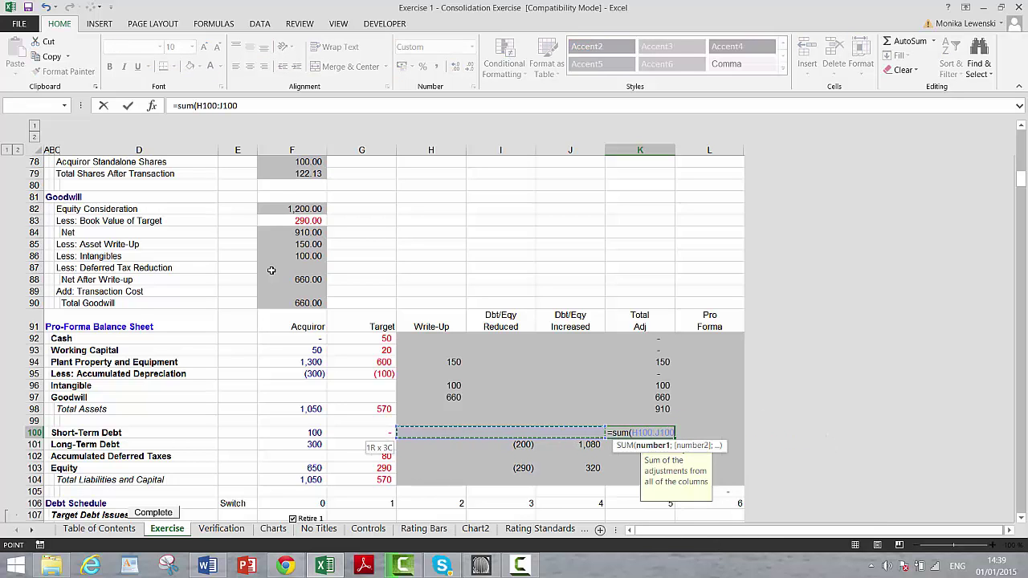
key("shift+Left")
key("Return")
key("shift+Down")
key("shift+Down")
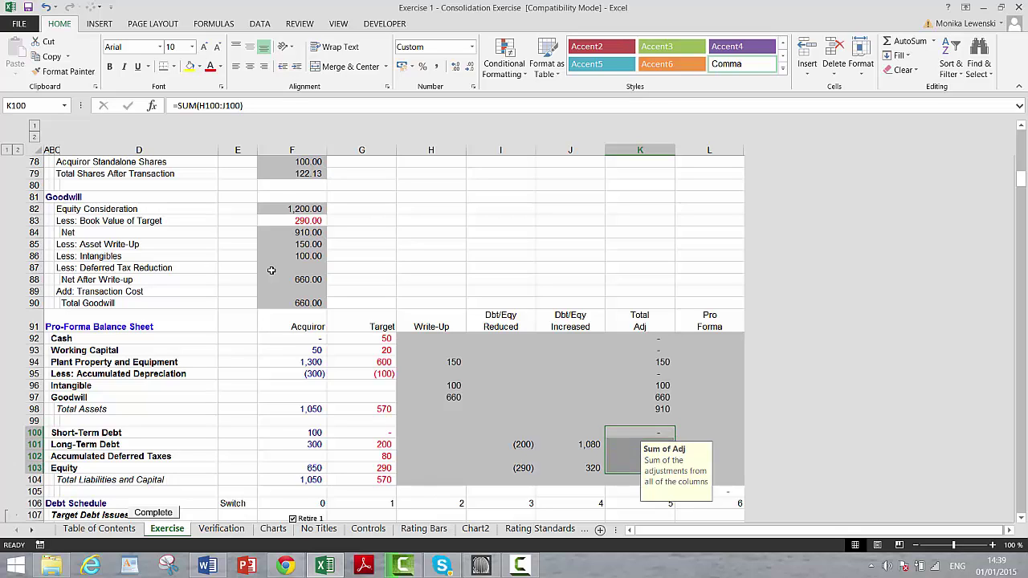
key("ctrl+d")
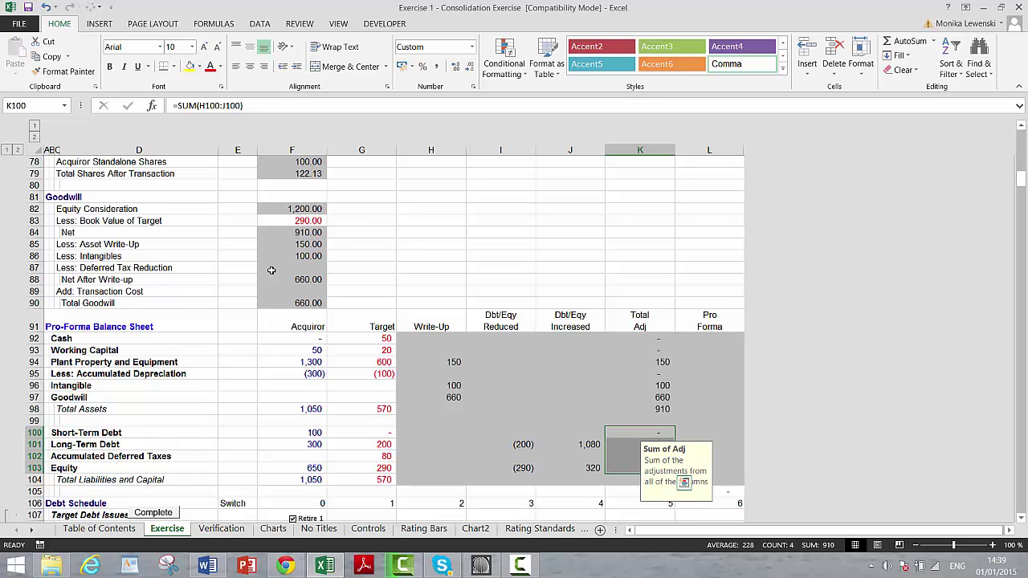
Total the liability and capital adjustments in K104 with =SUM(K100:K103).
key("Return")
key("Return")
key("Return")
key("Down")
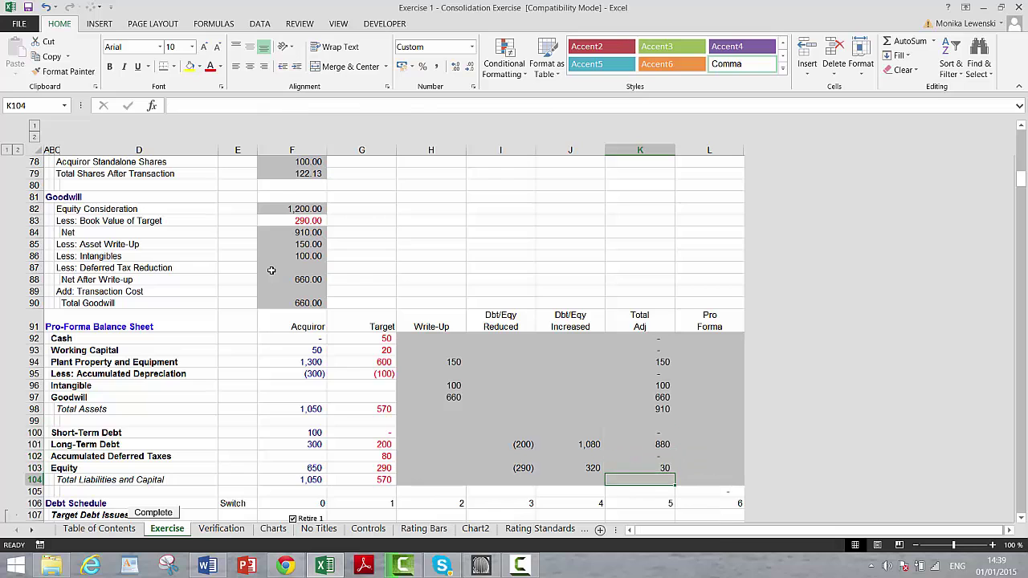
type("=sum(")
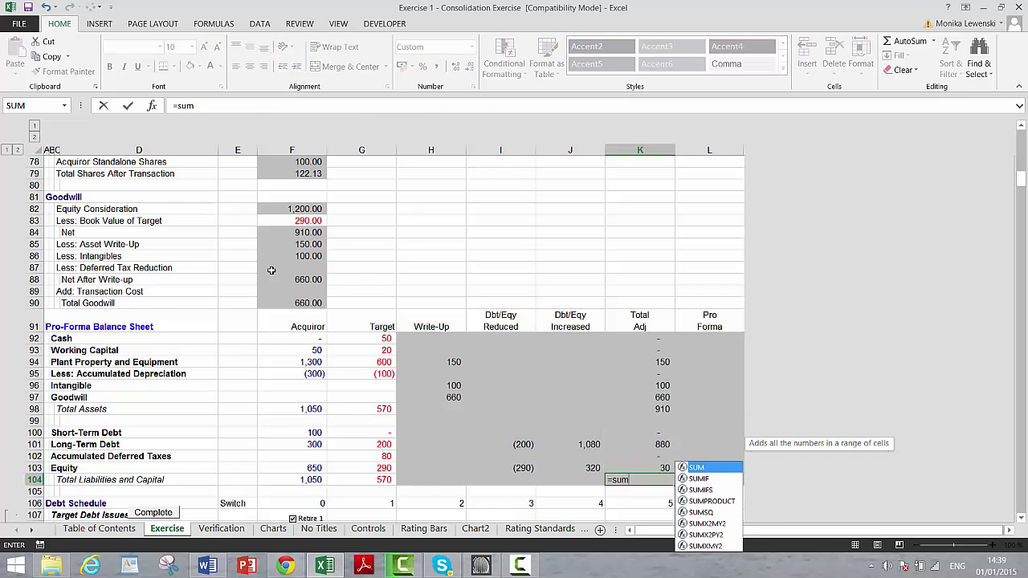
key("Up")
key("shift+Up")
key("shift+Up")
key("shift+Up")
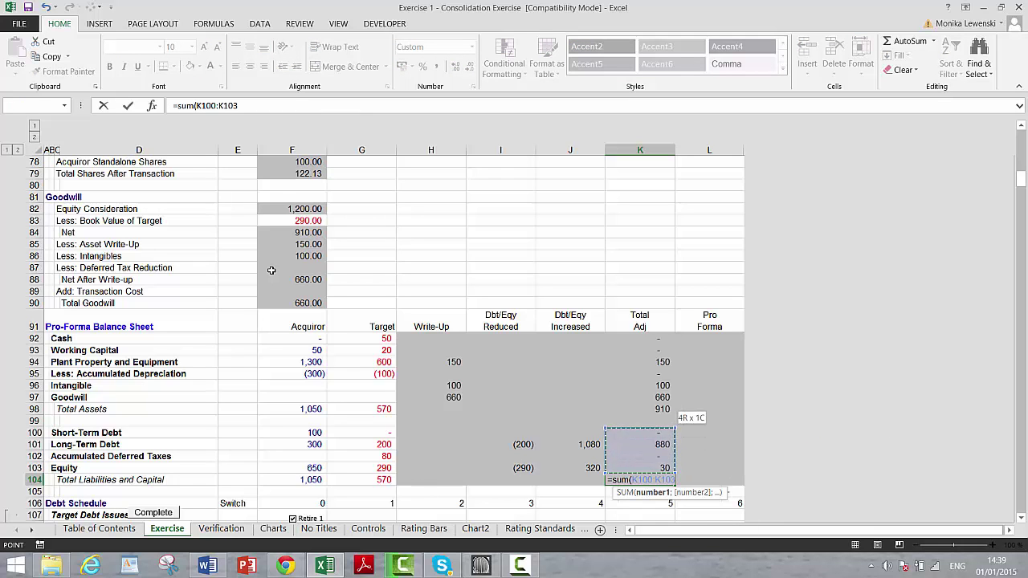
key("Return")
Calculate the Pro Forma Cash in L92 from acquiror, target and total adjustment with =F92+G92+K92.
key("Up")
key("Up")
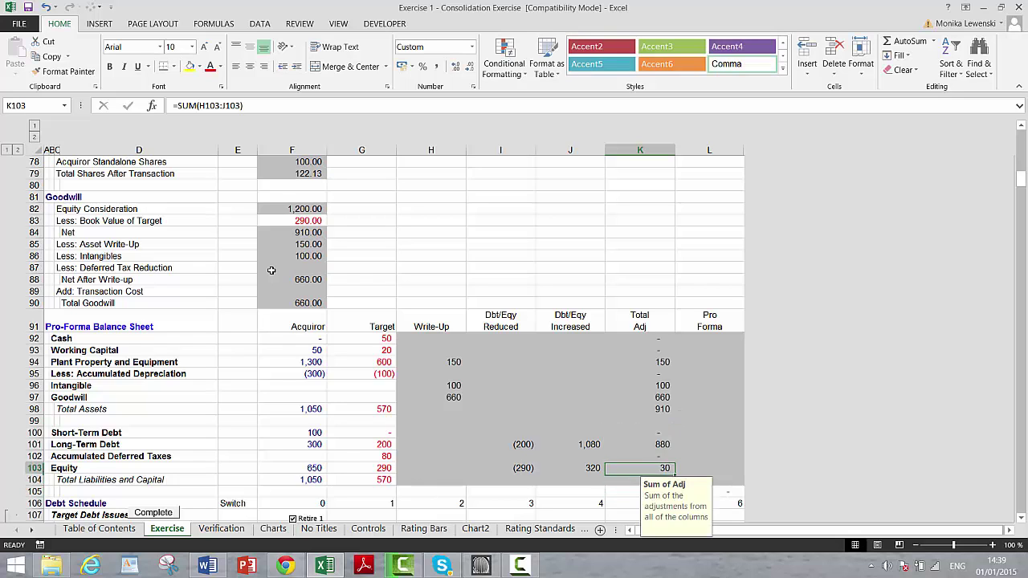
key("Up")
key("Up")
key("Up")
key("Up")
key("Up")
key("Up")
key("Up")
key("Up")
key("Up")
key("Up")
key("Up")
key("Right")
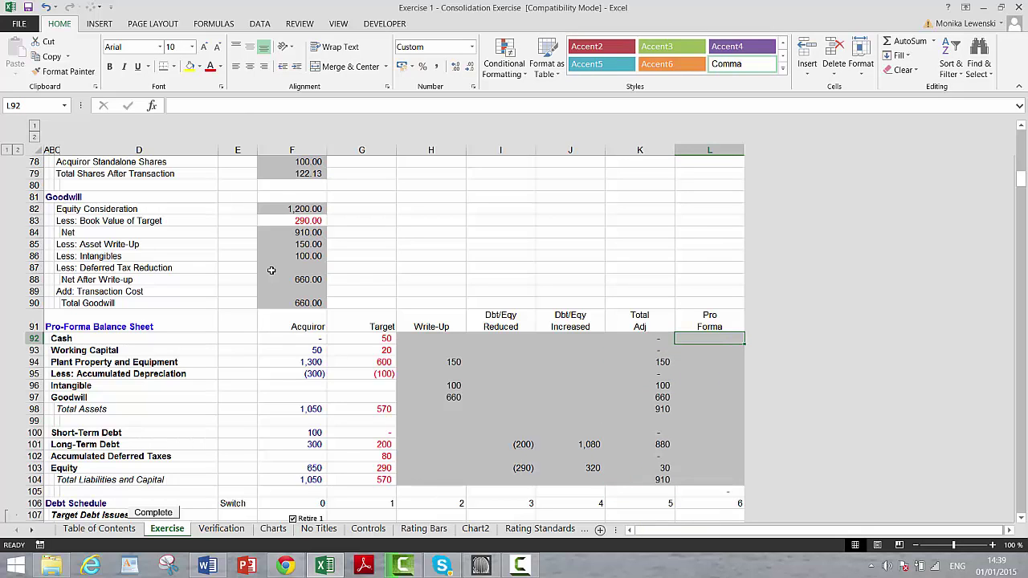
type("=")
key("Left")
key("Left")
key("Left")
key("Left")
key("Left")
key("Left")
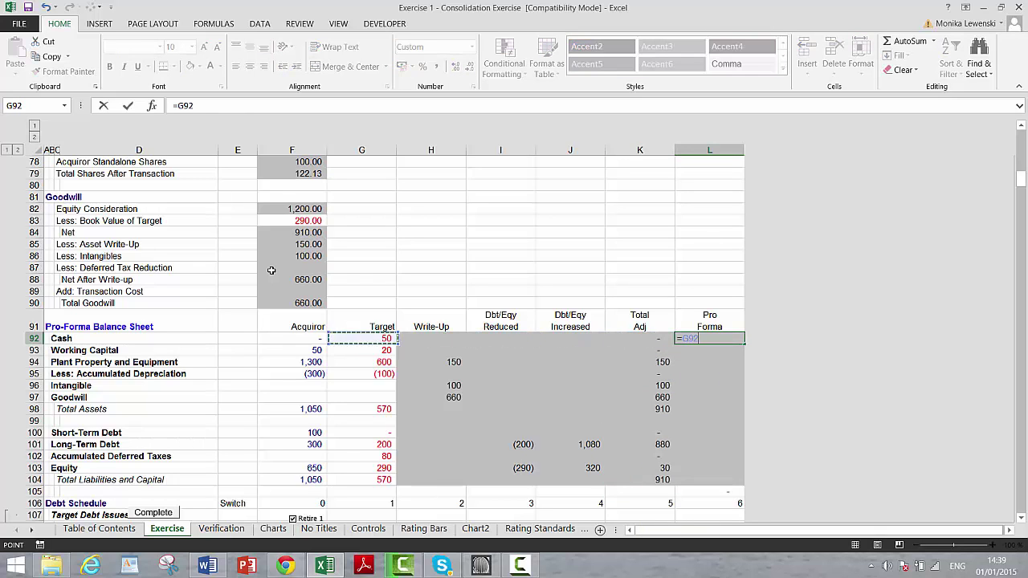
type("+")
key("Left")
key("Left")
key("Left")
key("Left")
key("Left")
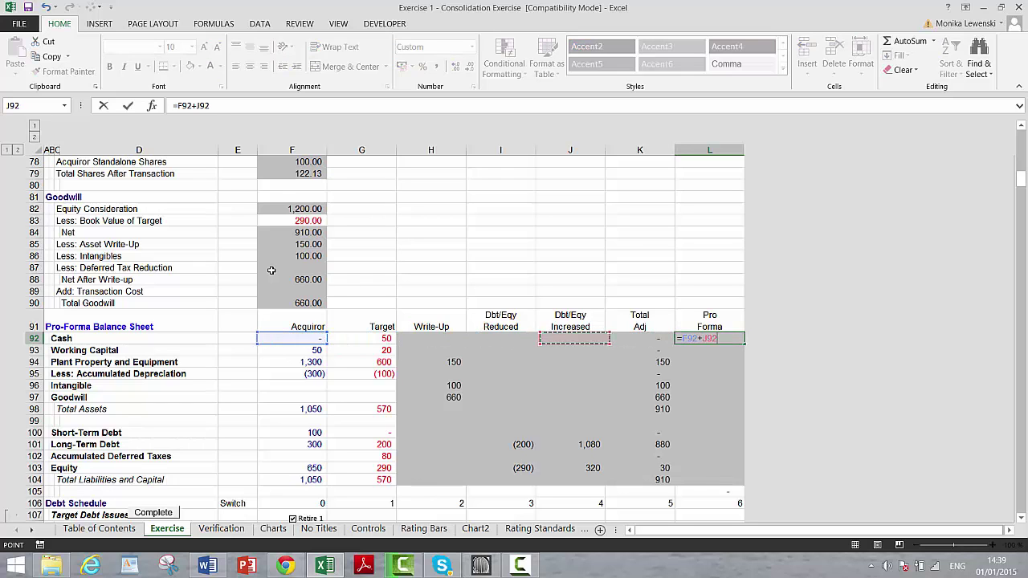
key("Left")
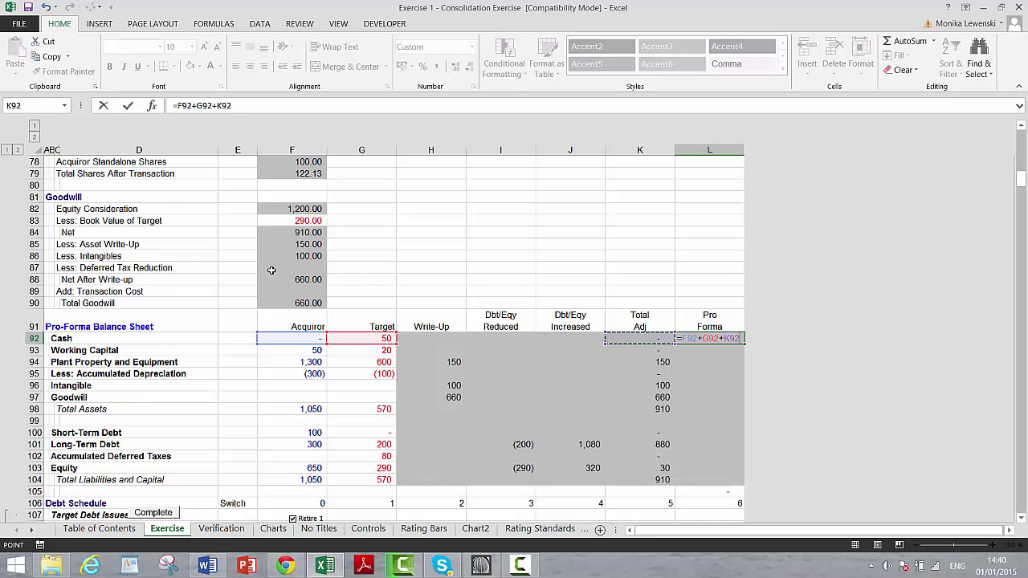
key("ctrl+Return")
Fill the L92 Cash formula down the Pro Forma column of the balance sheet.
key("shift+Down")
key("shift+Down")
key("shift+Down")
key("shift+Down")
key("shift+Down")
key("shift+Down")
key("shift+Down")
key("shift+Down")
key("shift+Down")
key("shift+Down")
key("shift+Down")
key("shift+Down")
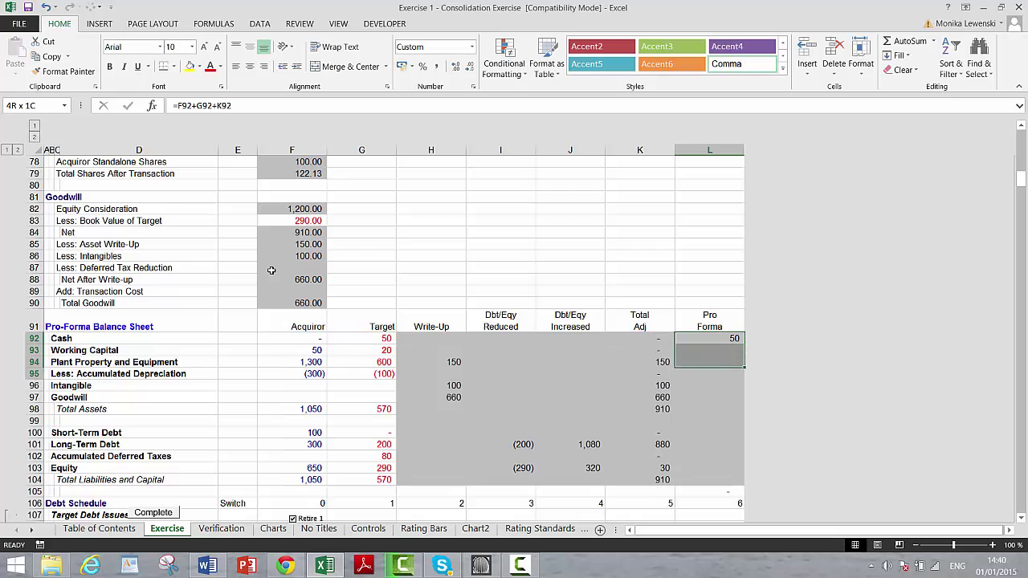
Fill the Pro Forma formula from Cash down through Total Liabilities and Capital (L92:L104) and check the balance difference in L105.
key("ctrl+d")
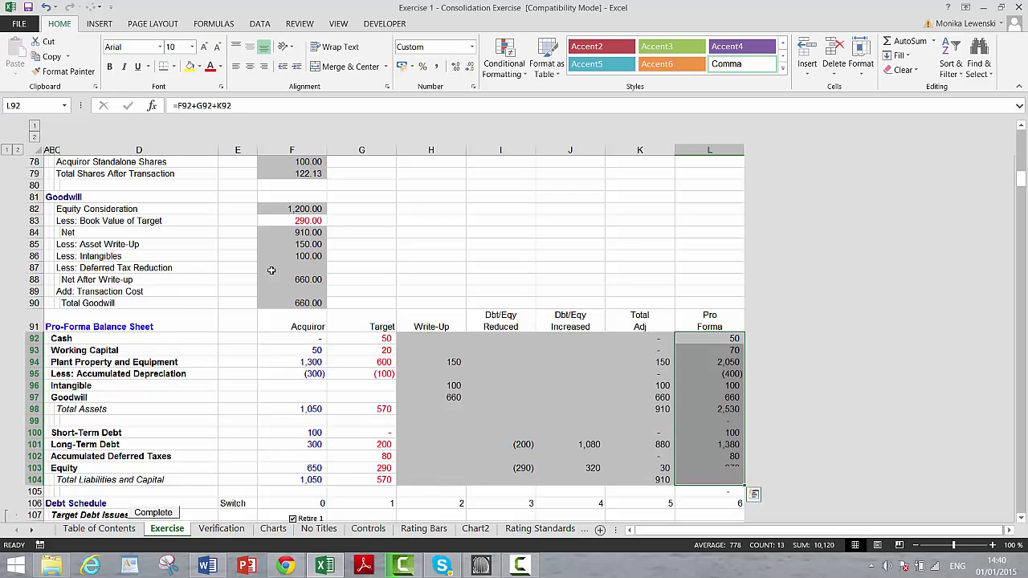
key("Down")
key("Down")
key("Down")
key("Down")
key("Down")
key("Down")
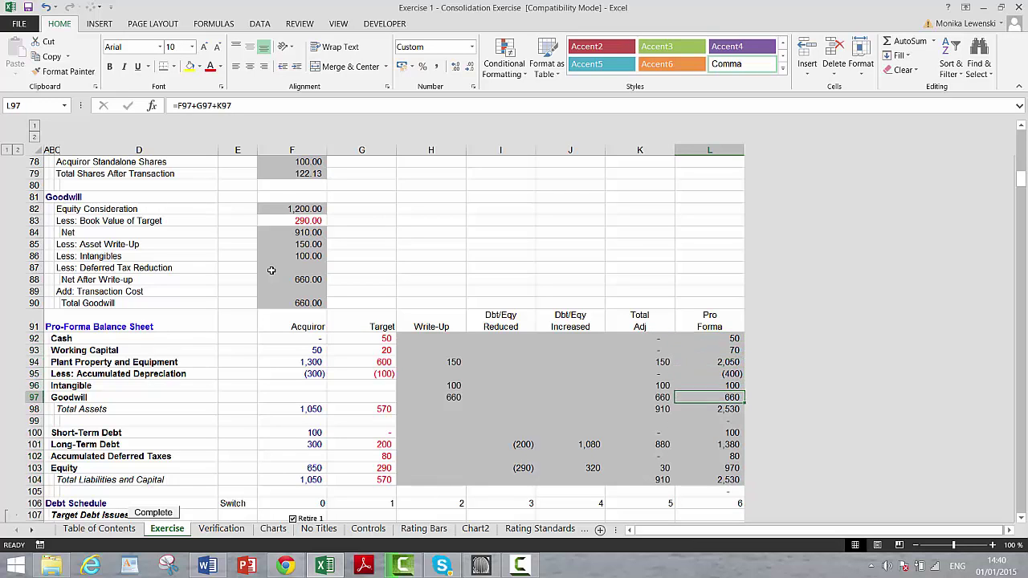
key("Down")
key("Down")
key("Down")
key("Down")
key("Down")
key("Down")
key("Down")
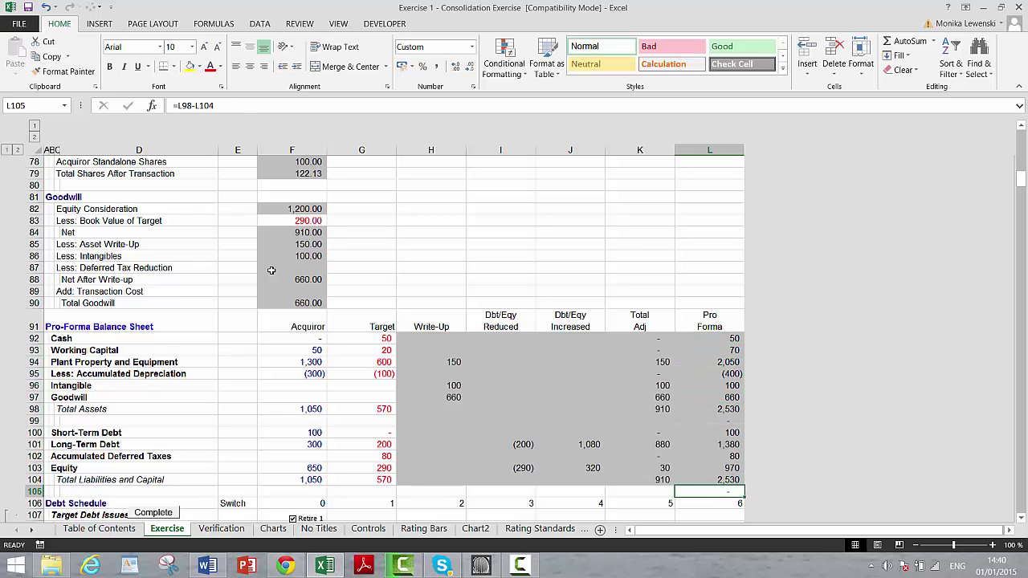
Examine the Pro Forma and Total Adj formulas in the rows from Plant Property and Equipment to Goodwill.
key("Up")
key("Up")
key("Up")
key("Up")
key("Up")
key("Up")
key("Up")
key("Up")
key("Up")
key("Up")
key("Up")
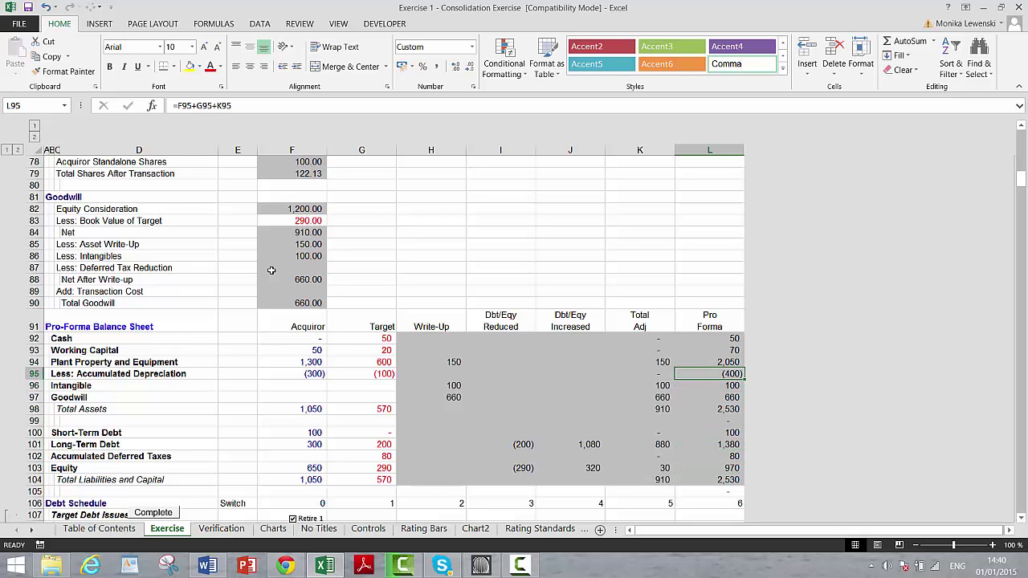
key("Left")
key("Left")
key("Right")
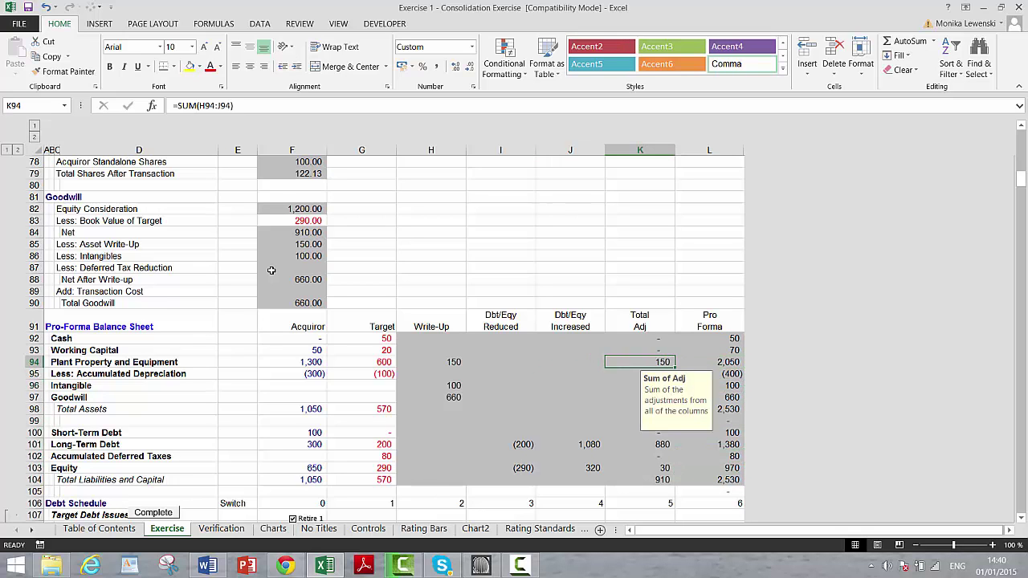
key("Right")
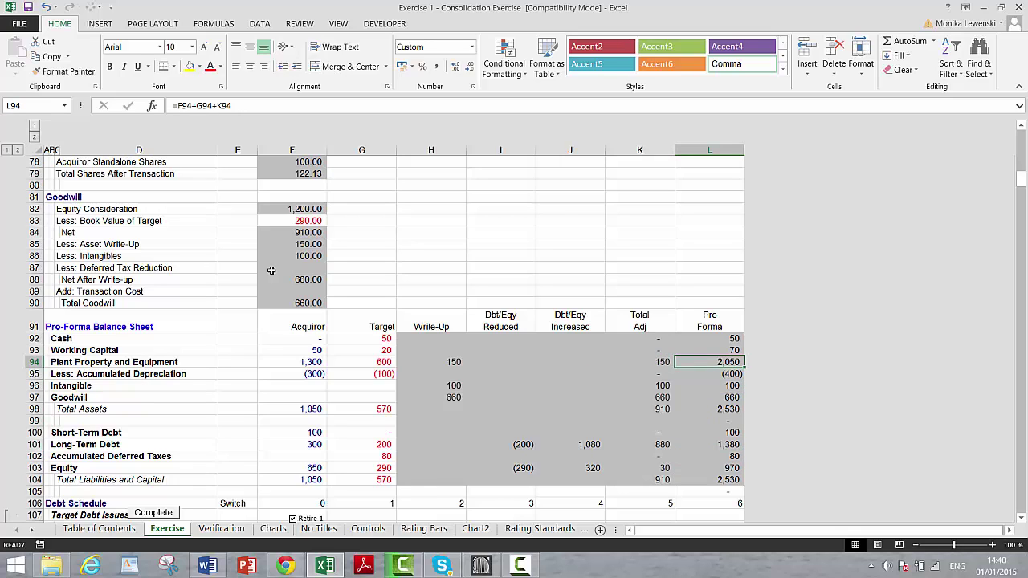
key("Down")
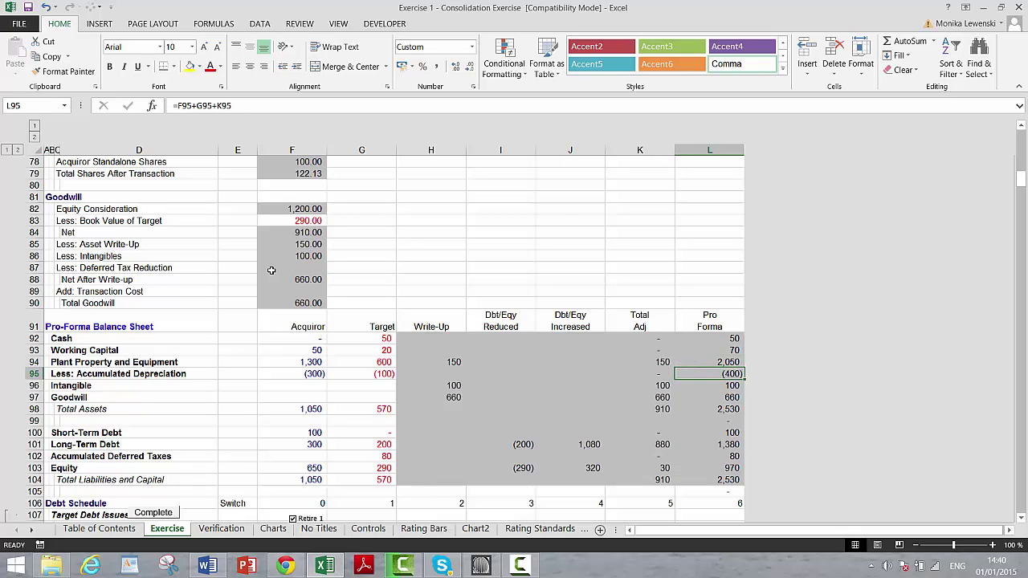
key("Down")
key("Down")
key("Up")
key("Up")
key("Down")
key("Down")
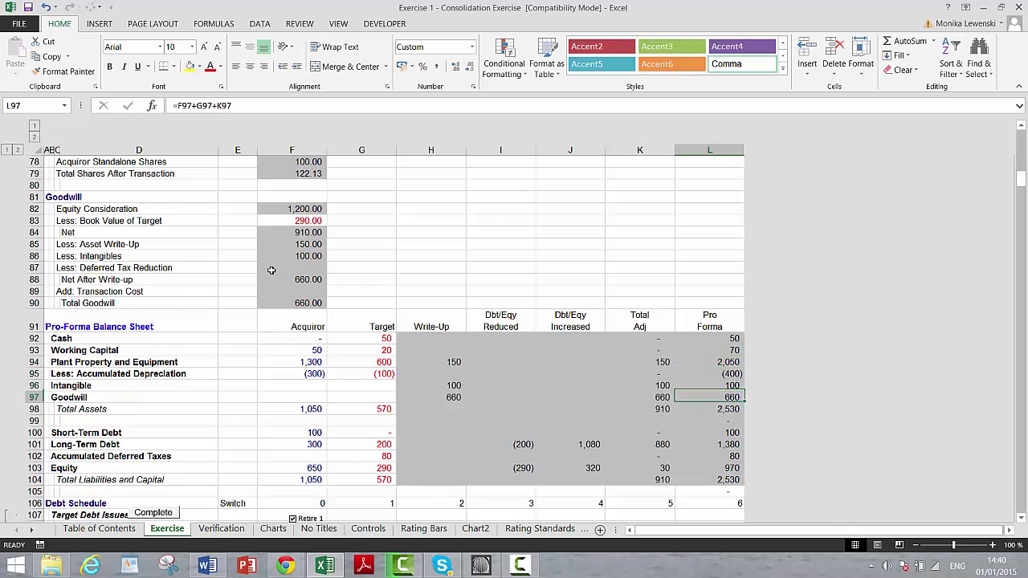
Link the Issue 1 switch of the Target Debt Issues (E107) to the Issue 1 Target Debt Retired setting in F10.
key("Down")
key("Down")
key("Down")
key("Down")
key("Down")
key("Down")
key("Down")
key("Down")
key("Down")
key("Down")
key("Down")
key("Down")
key("Down")
key("Down")
key("Down")
key("Down")
key("Down")
key("Down")
key("Down")
key("Down")
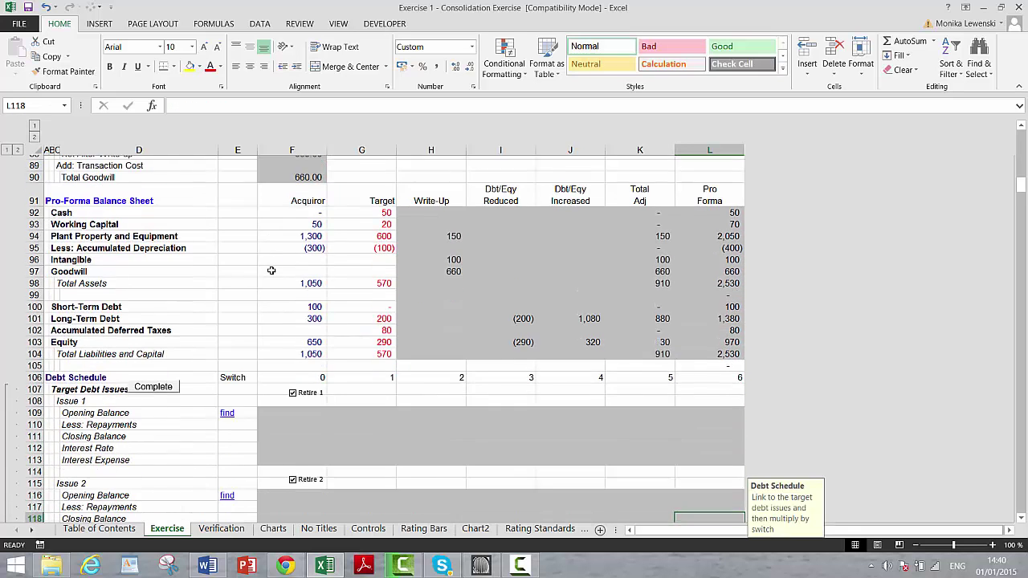
key("Left")
key("Left")
key("Left")
key("Left")
key("Left")
key("Left")
key("Left")
key("Left")
key("Left")
key("Up")
key("Up")
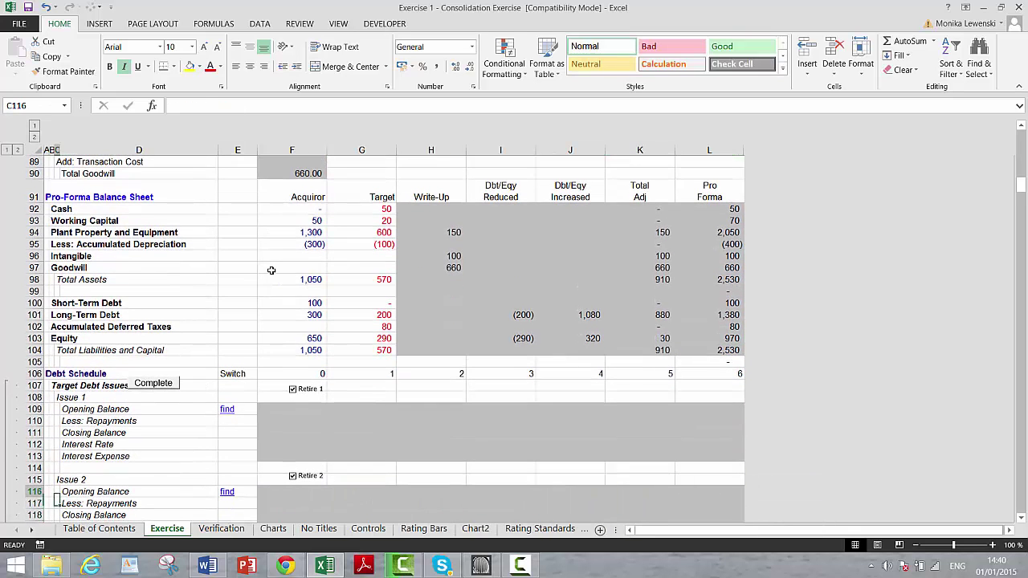
key("Up")
key("Up")
key("Up")
key("Up")
key("Up")
key("Up")
key("Up")
key("Up")
key("Up")
key("Right")
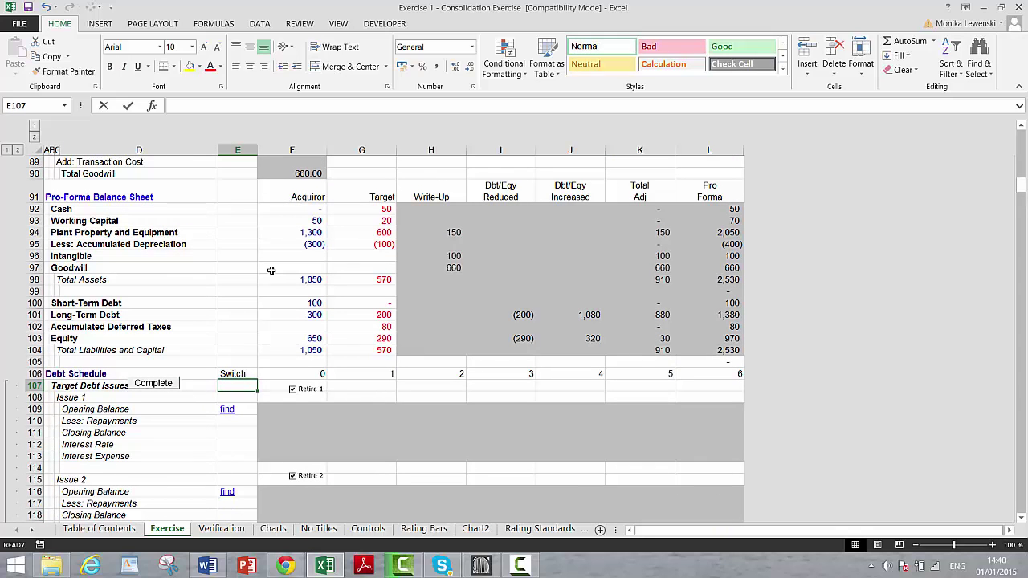
type("=")
key("Up")
key("Up")
key("Up")
key("Up")
key("Up")
key("Up")
key("Up")
key("Up")
key("Up")
key("Up")
key("Up")
key("Up")
key("Up")
key("Up")
key("Up")
key("Up")
key("Up")
key("Up")
key("Up")
key("Up")
scroll(271, 270, "up", 2)
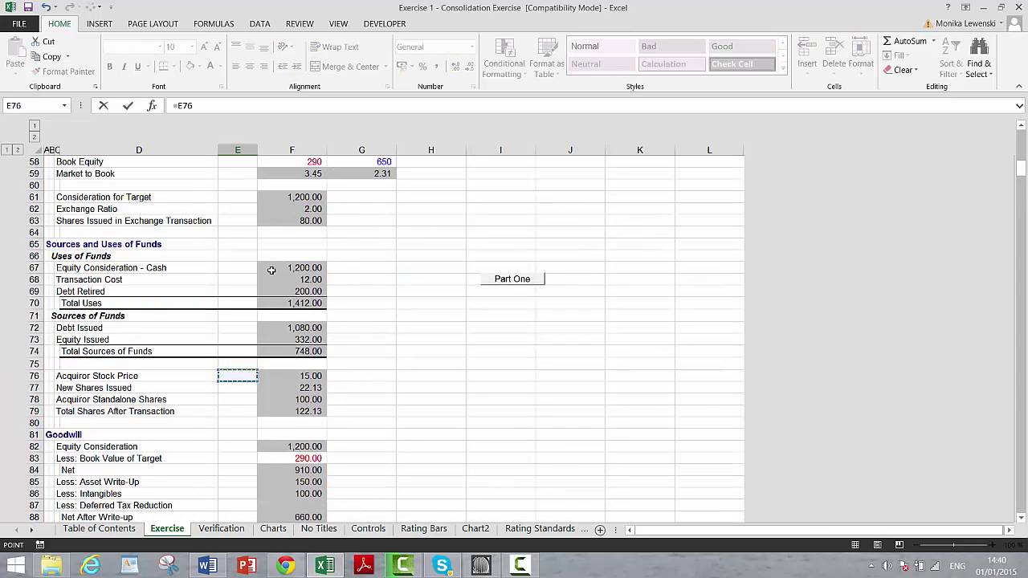
key("Up")
key("Up")
key("Up")
key("Up")
key("Up")
key("Up")
key("Up")
key("Up")
key("Up")
key("Up")
key("Up")
key("Up")
key("Up")
key("Up")
key("Up")
key("Up")
key("Up")
key("Up")
key("Up")
key("Up")
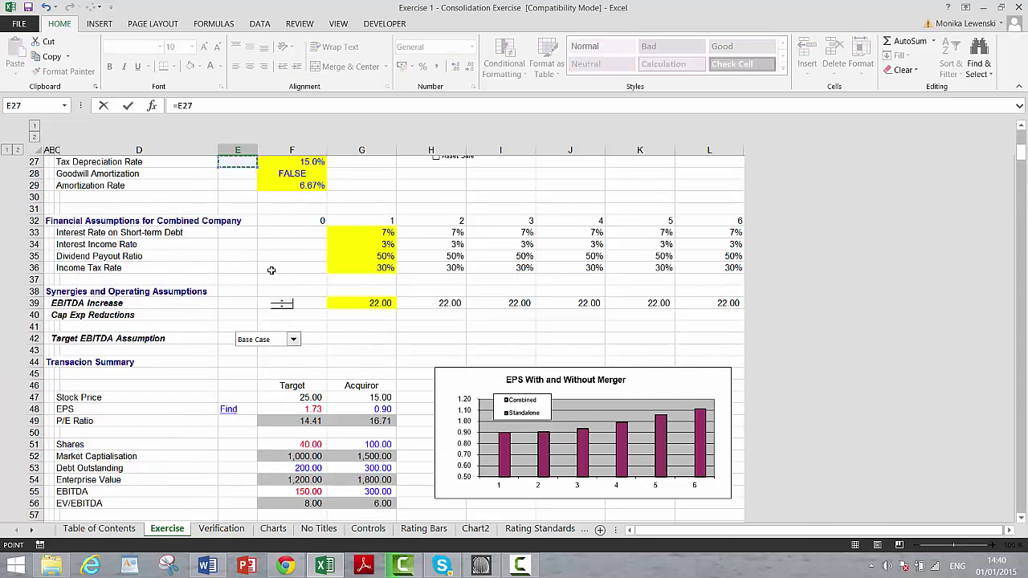
key("Down")
key("Down")
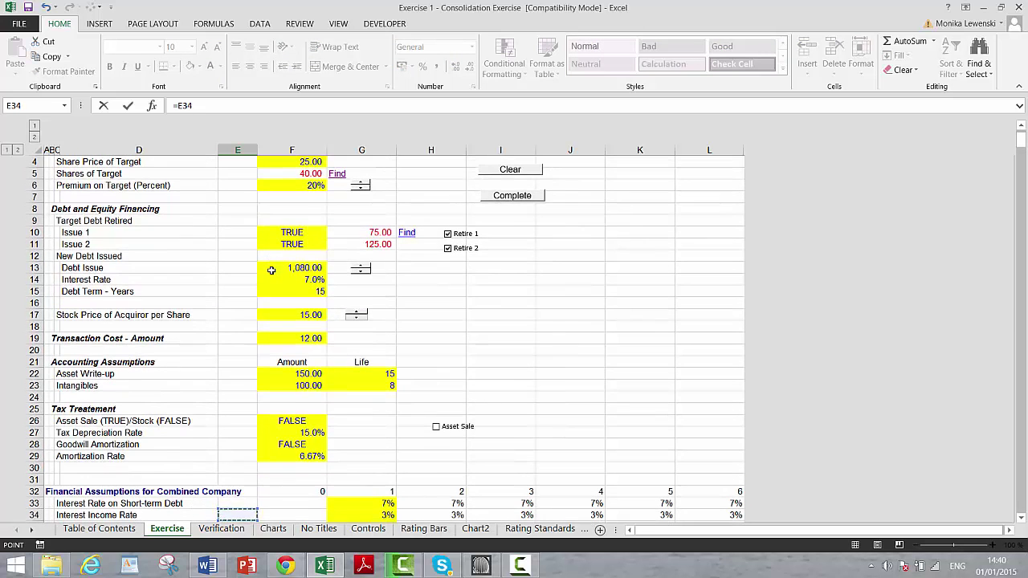
key("Up")
key("Up")
key("Up")
key("Up")
key("Up")
key("Up")
key("Up")
key("Up")
key("Up")
key("Up")
key("Up")
key("Up")
key("Up")
key("Up")
key("Up")
key("Up")
key("Up")
key("Up")
key("Up")
key("Up")
key("Right")
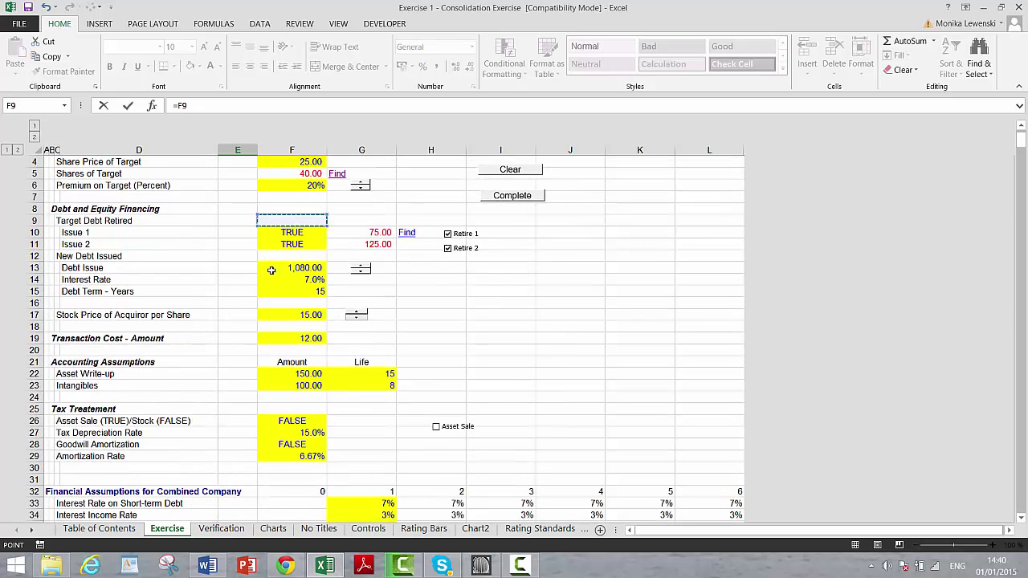
key("Down")
key("Escape")
Link the Issue 2 switch of the Target Debt Issues (E115) to the Issue 2 Target Debt Retired setting in F11.
key("Down")
key("Down")
key("Down")
key("Down")
key("Down")
key("Down")
key("Down")
key("Down")
key("Down")
key("Down")
key("Down")
key("Down")
key("Down")
key("Down")
key("Down")
key("Down")
key("Down")
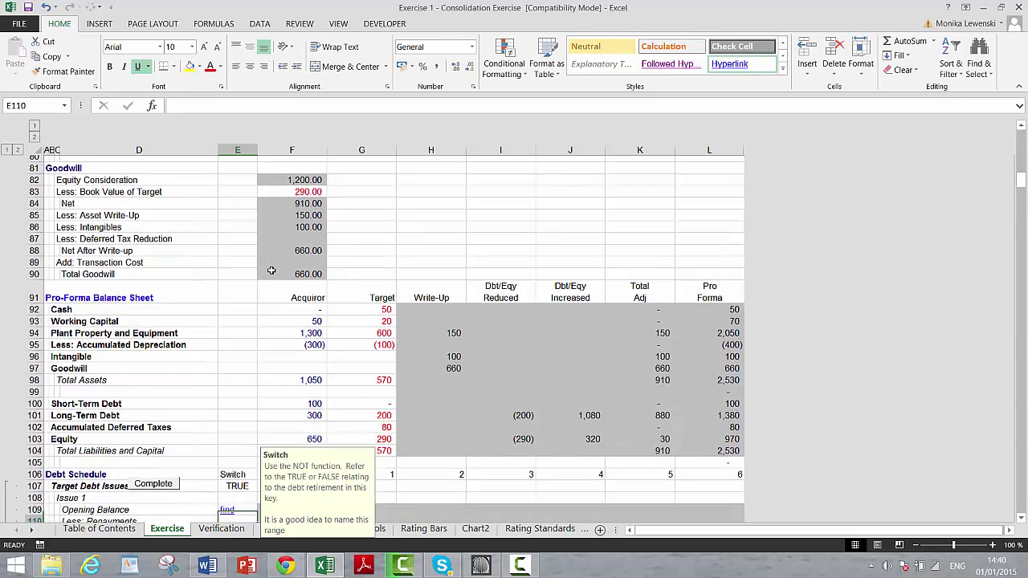
key("Up")
key("Up")
key("Up")
key("Up")
key("Up")
key("Up")
key("Up")
key("Up")
key("Up")
key("Up")
key("Up")
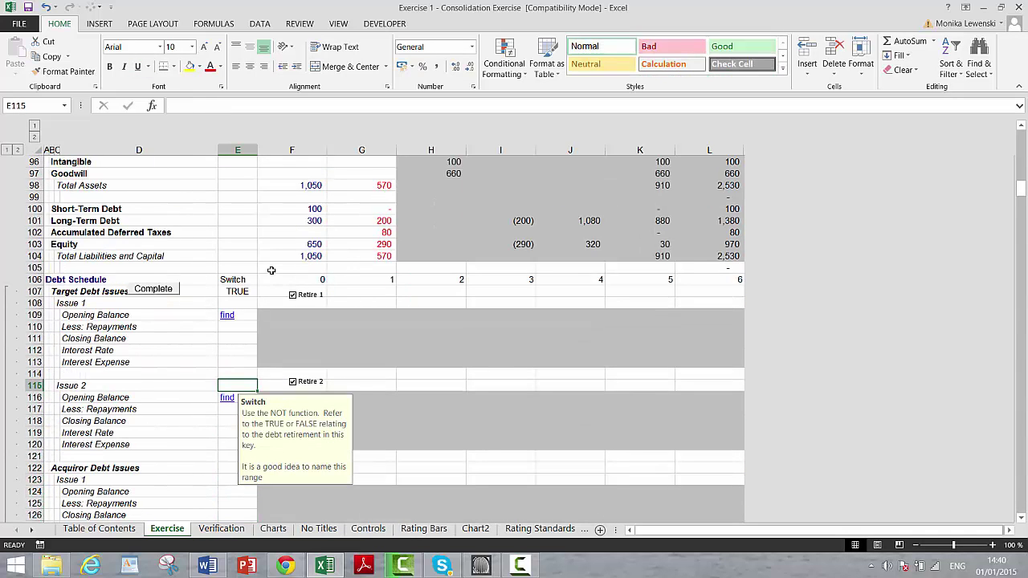
type("=")
key("Up")
key("Up")
key("Up")
key("Up")
key("Up")
key("Up")
key("Up")
key("Up")
key("Up")
key("Up")
key("Up")
key("Up")
key("Up")
key("Up")
key("Up")
key("Up")
key("Up")
key("Up")
key("Up")
key("Up")
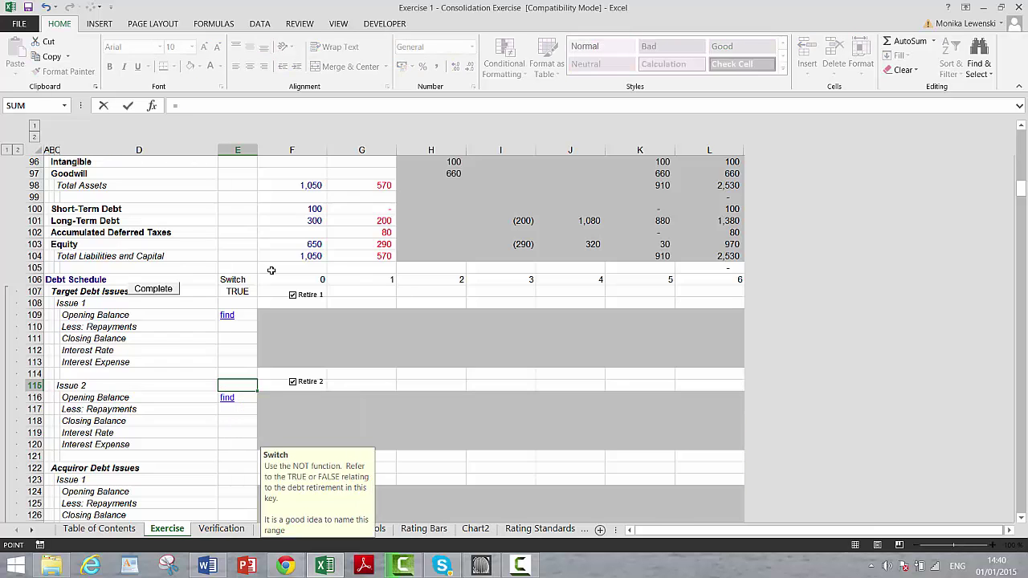
key("Up")
key("Up")
key("Up")
key("Up")
key("Up")
key("Up")
key("Up")
key("Up")
key("Up")
key("Up")
key("Up")
key("Up")
key("Up")
key("Up")
key("Up")
key("Up")
key("Up")
key("Up")
key("Up")
key("Up")
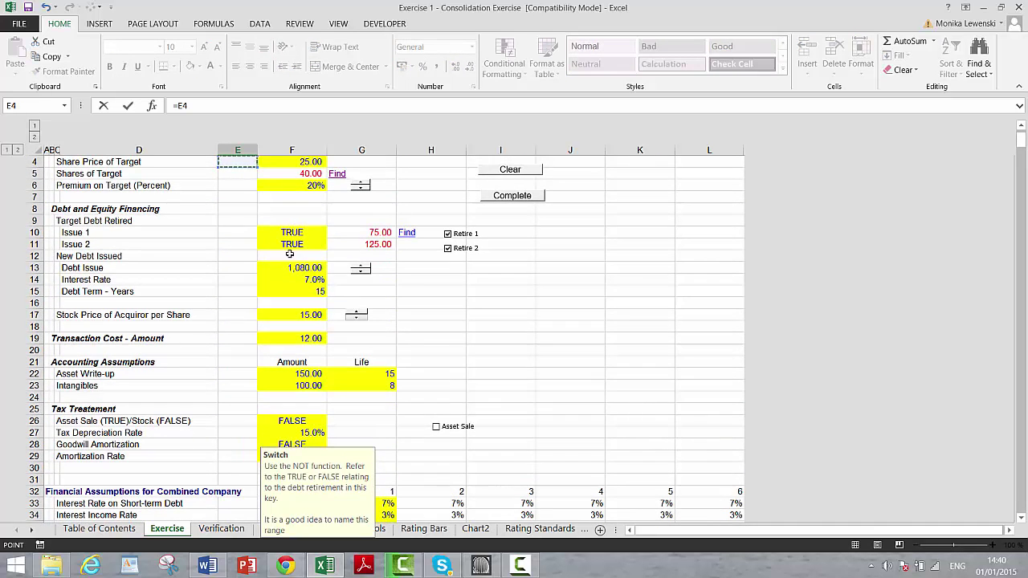
left_click(285, 244)
key("Return")
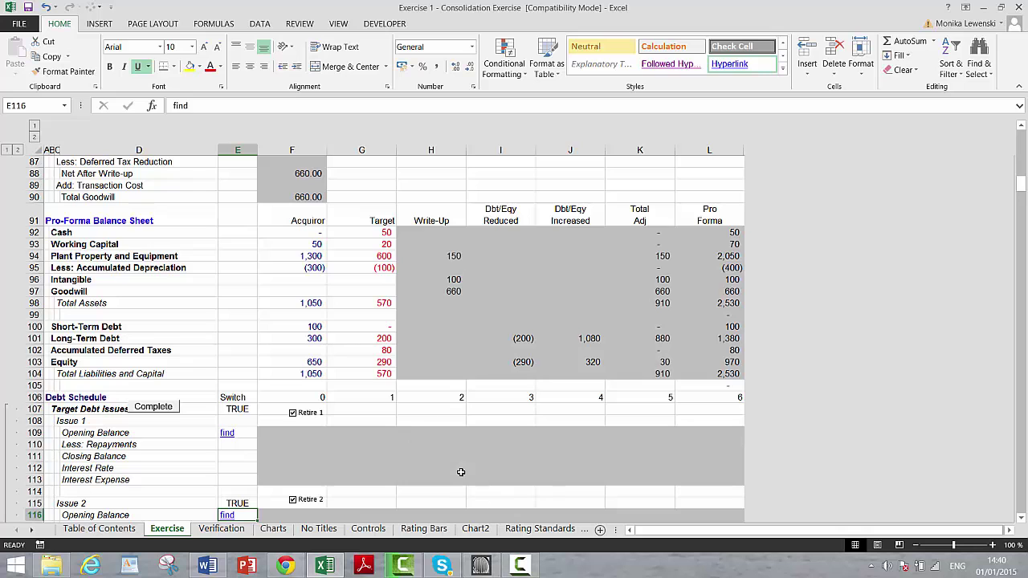
left_click(520, 567)
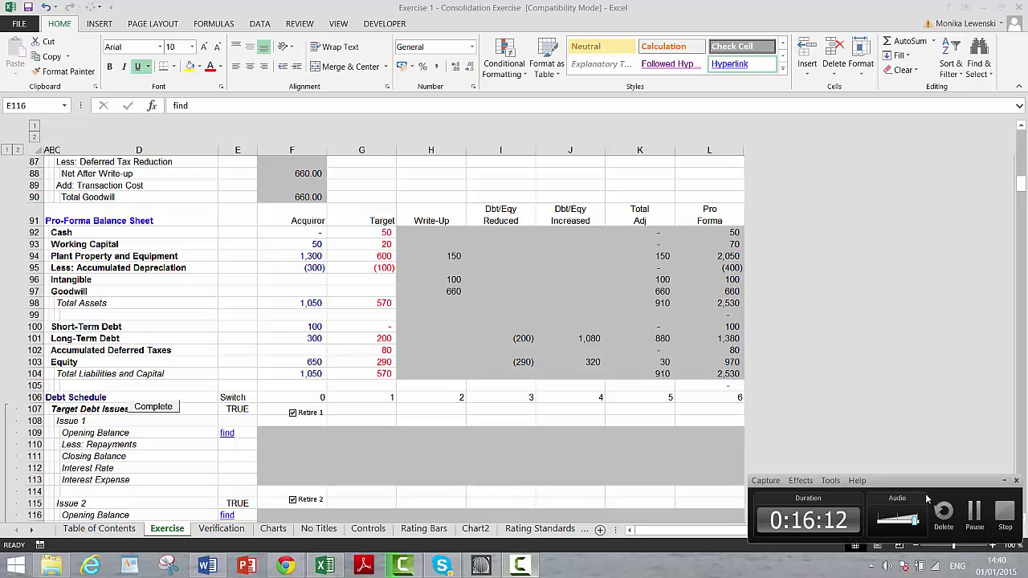
left_click(974, 514)
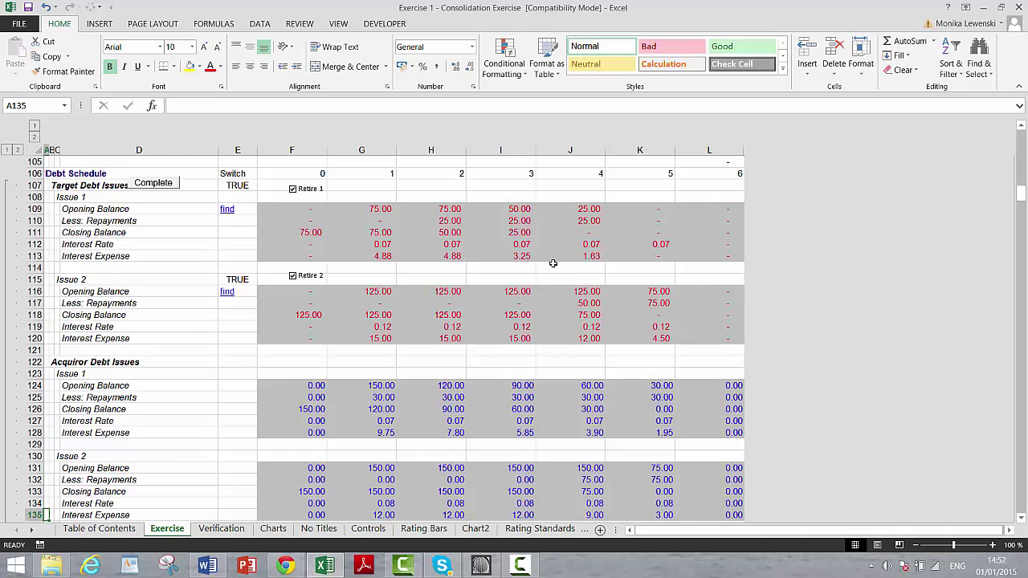
Examine the completed target Issue 1 debt schedule, including the Opening Balance formula in F109 and its link to the switch.
left_click(439, 222)
key("Up")
key("Left")
key("Left")
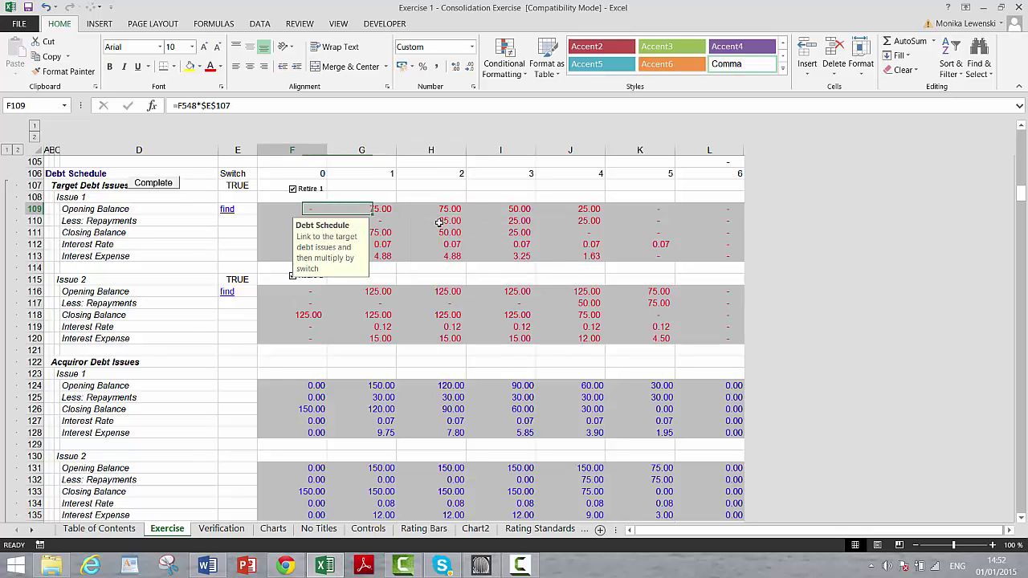
key("Left")
key("Left")
key("Up")
key("Up")
key("Up")
key("Up")
key("Up")
key("Up")
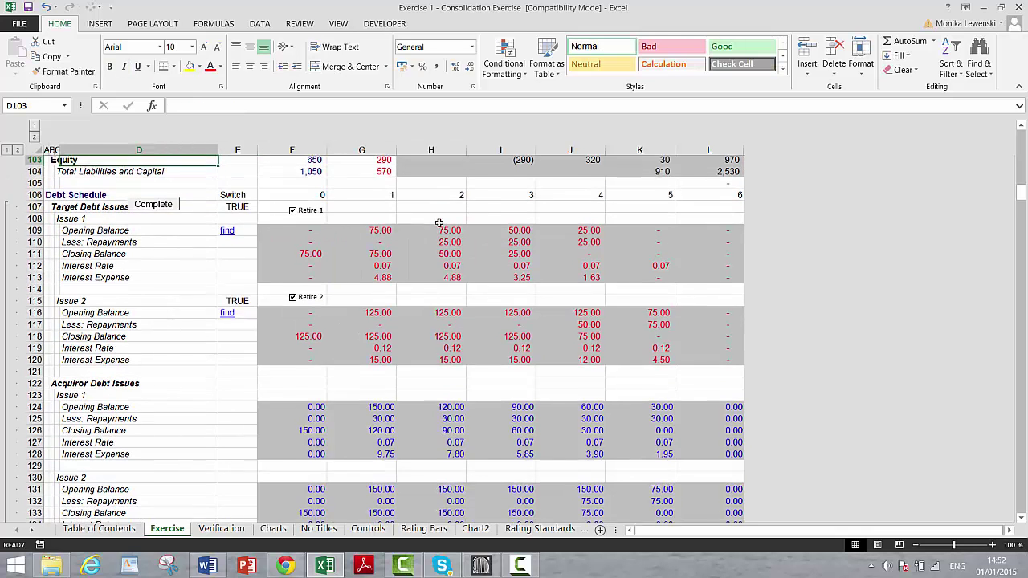
key("Up")
key("Down")
key("Down")
key("Down")
key("Down")
key("Down")
key("Right")
key("Right")
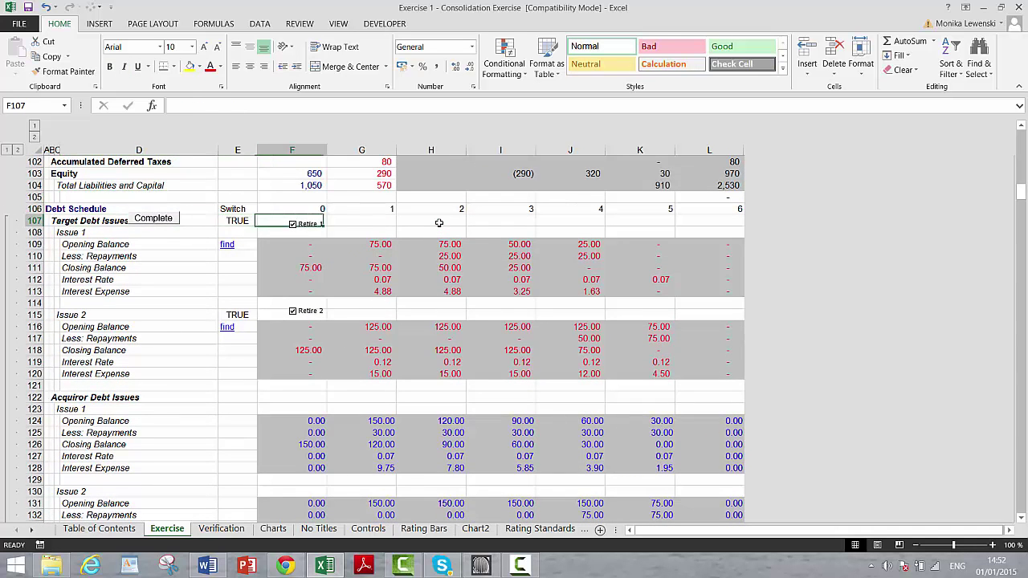
key("Down")
key("Down")
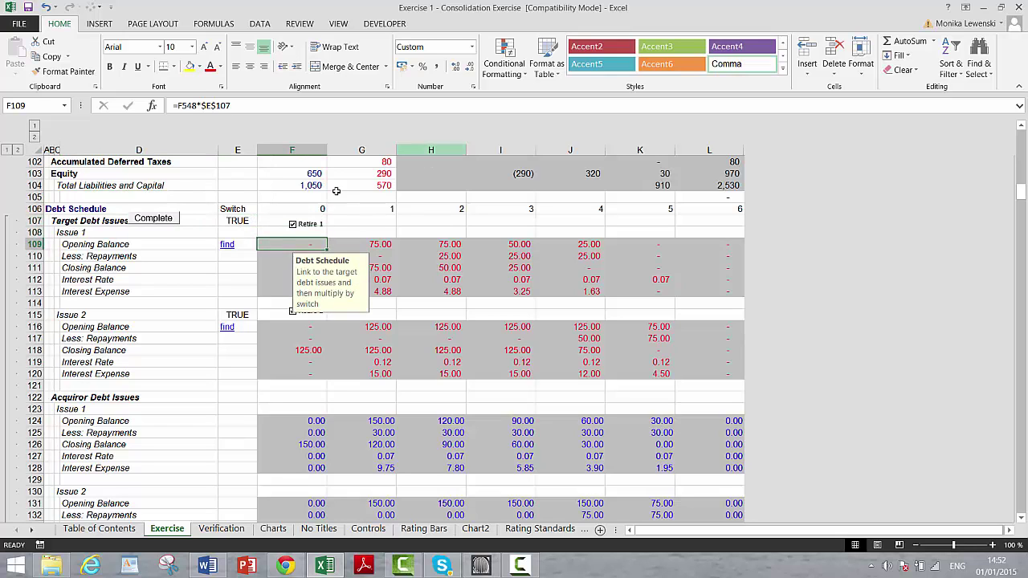
Test the target debt switches by toggling the Retire 1 and Retire 2 options off and back on.
left_click(293, 225)
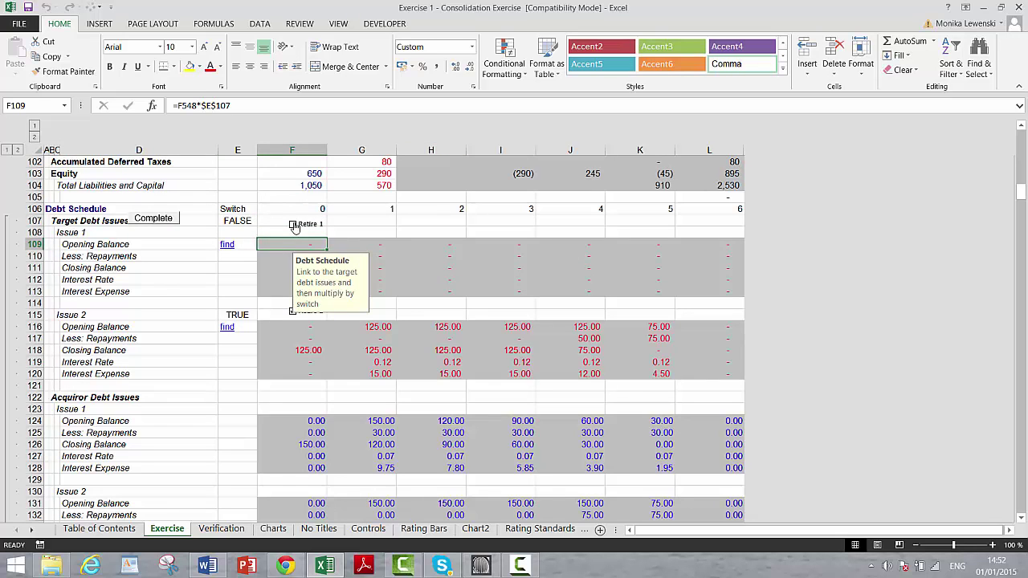
left_click(293, 225)
left_click(293, 225)
left_click(293, 225)
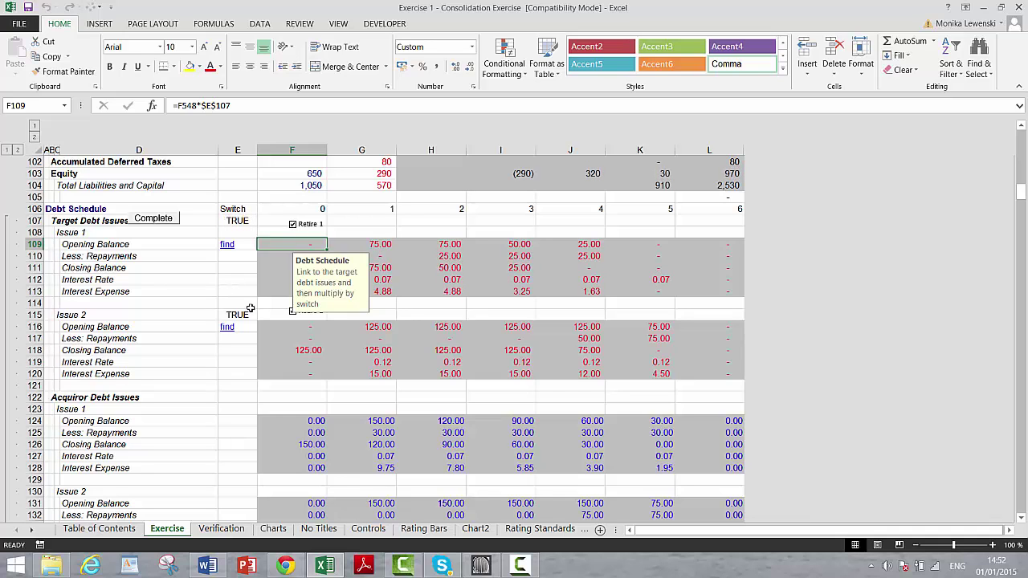
left_click(220, 285)
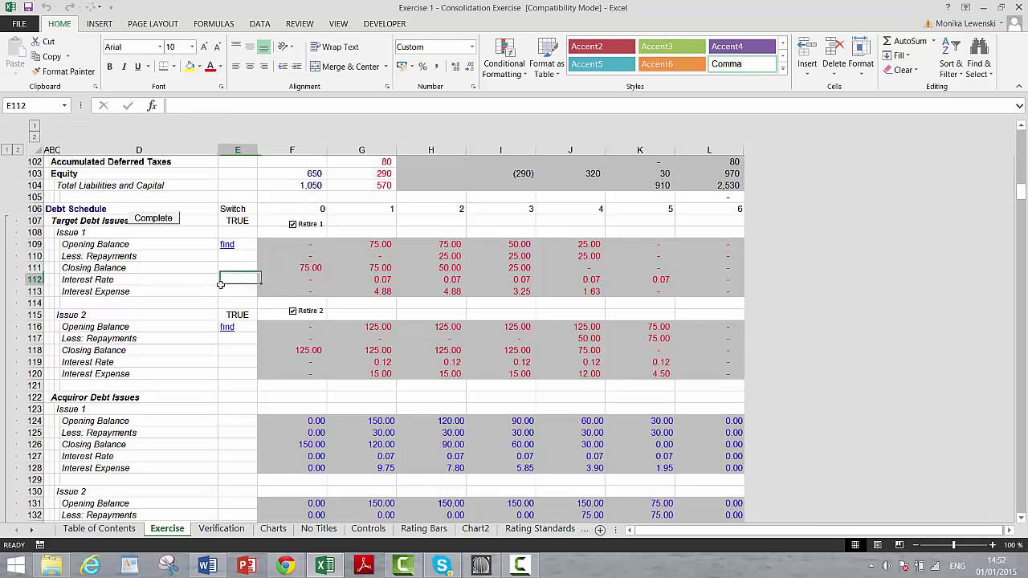
left_click(293, 312)
left_click(294, 311)
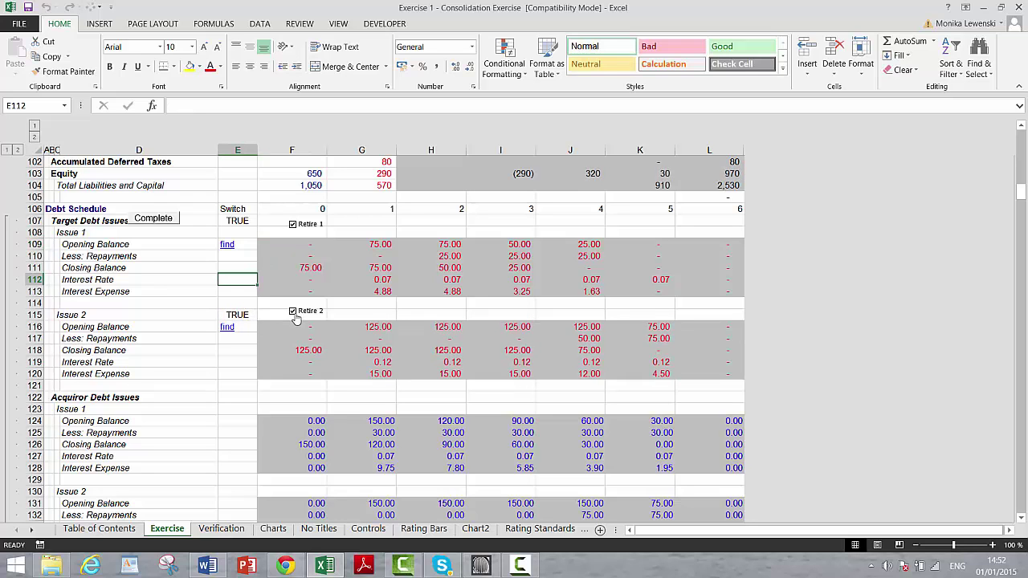
left_click(228, 371)
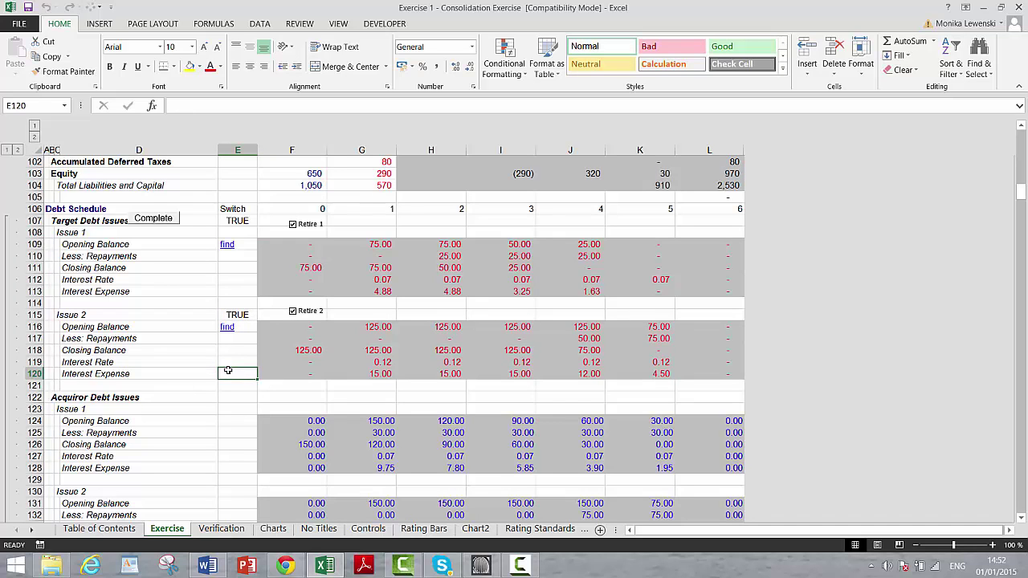
Link the year 0 Closing Balance of the New Debt Issue (F142) to Debt Issued in the Sources and Uses of Funds.
key("Down")
key("Down")
key("Down")
key("Down")
key("Down")
key("Down")
key("Down")
key("Down")
key("Down")
key("Down")
key("Down")
key("Down")
key("Down")
key("Down")
key("Down")
key("Down")
key("Down")
key("Down")
key("Down")
key("Down")
key("Down")
key("Down")
key("Down")
key("Down")
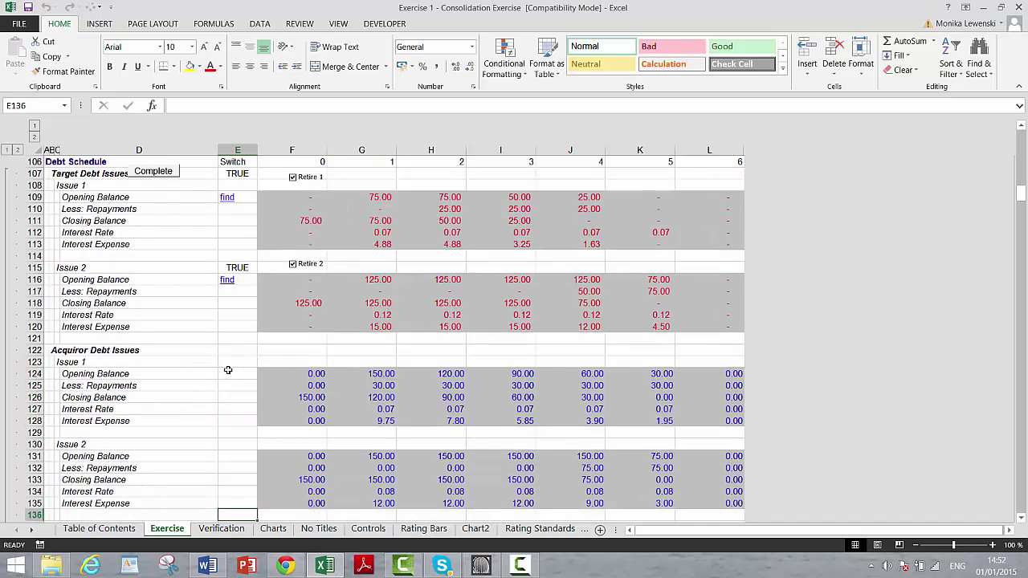
key("Up")
key("Up")
key("Up")
key("Up")
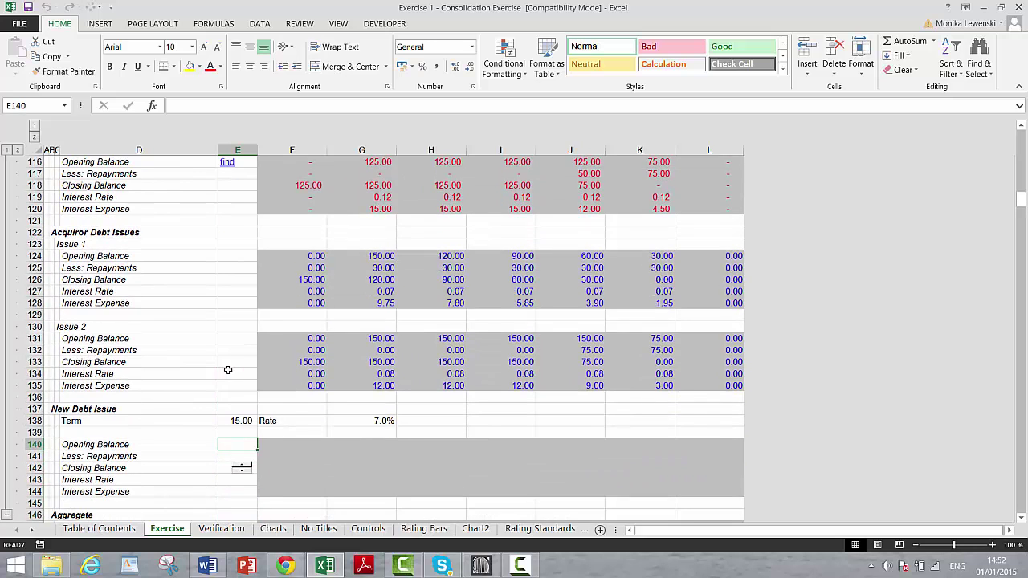
key("Right")
key("Down")
key("Down")
key("Down")
key("Up")
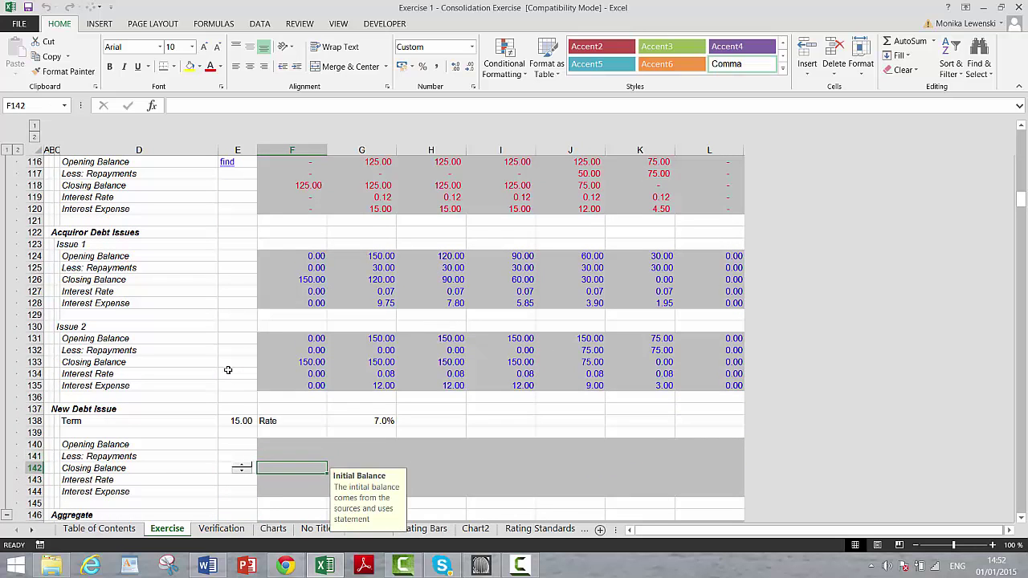
type("=")
key("Up")
key("Up")
key("Up")
key("Up")
key("Up")
key("Up")
key("Up")
key("Up")
key("Up")
key("Up")
key("Up")
key("Up")
key("Up")
key("Up")
key("Up")
key("Up")
key("Up")
key("Up")
key("Up")
key("Up")
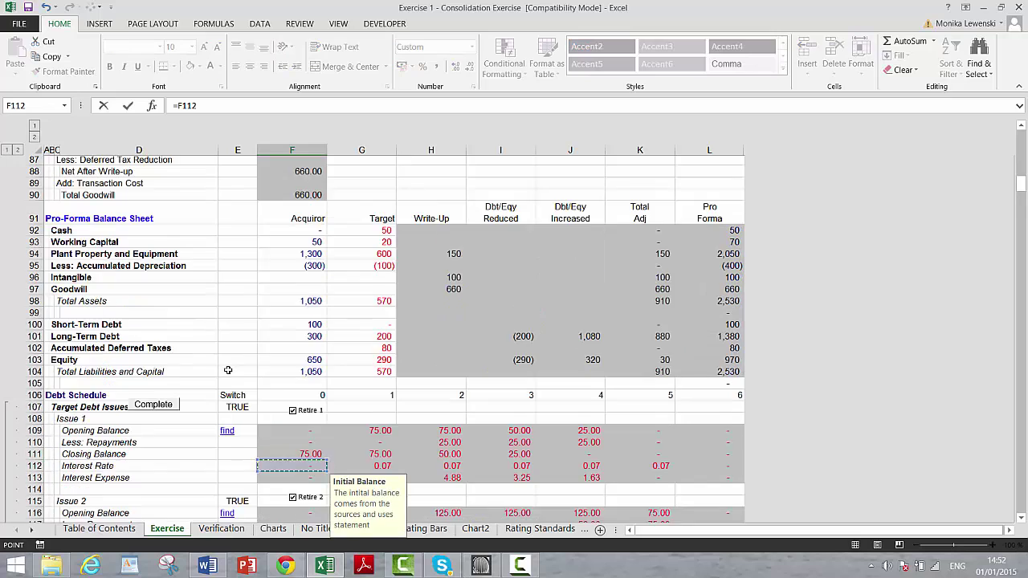
key("Up")
key("Up")
key("Up")
key("Up")
key("Up")
key("Up")
key("Up")
key("Up")
key("Up")
key("Up")
key("Up")
key("Up")
key("Up")
key("Up")
key("Up")
key("Up")
key("Up")
key("Up")
key("Up")
key("Up")
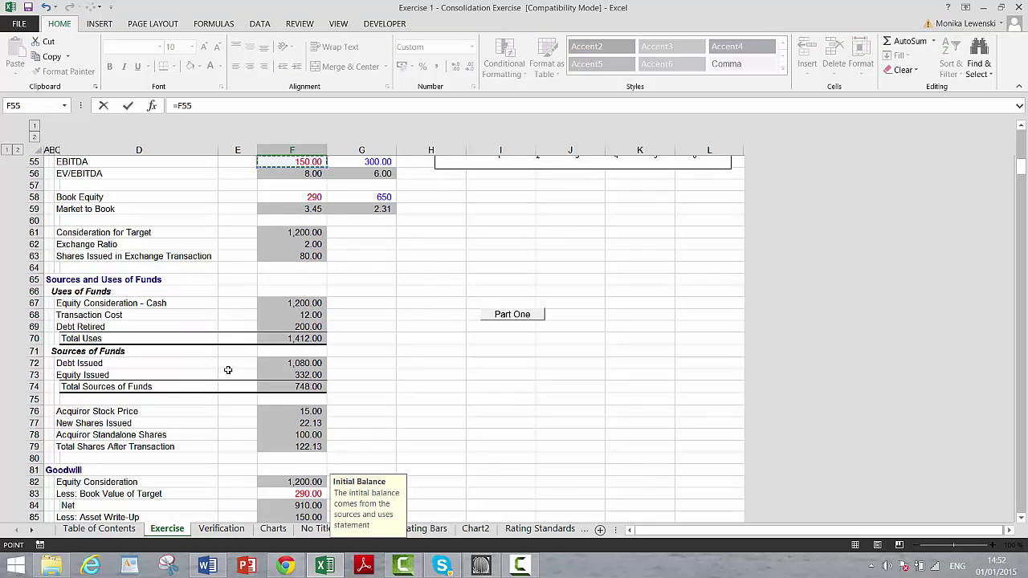
key("Up")
key("Up")
key("Up")
key("Up")
key("Up")
key("Up")
key("Up")
key("Up")
key("Up")
key("Up")
key("Up")
key("Up")
key("Up")
key("Up")
key("Up")
key("Up")
key("Up")
key("Up")
key("Up")
key("Up")
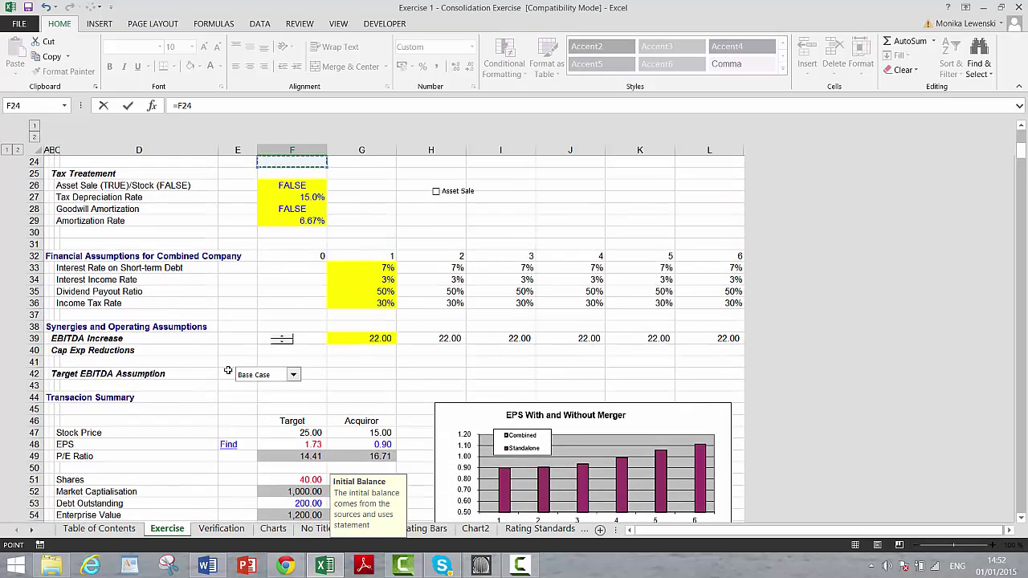
key("Up")
key("Down")
key("Up")
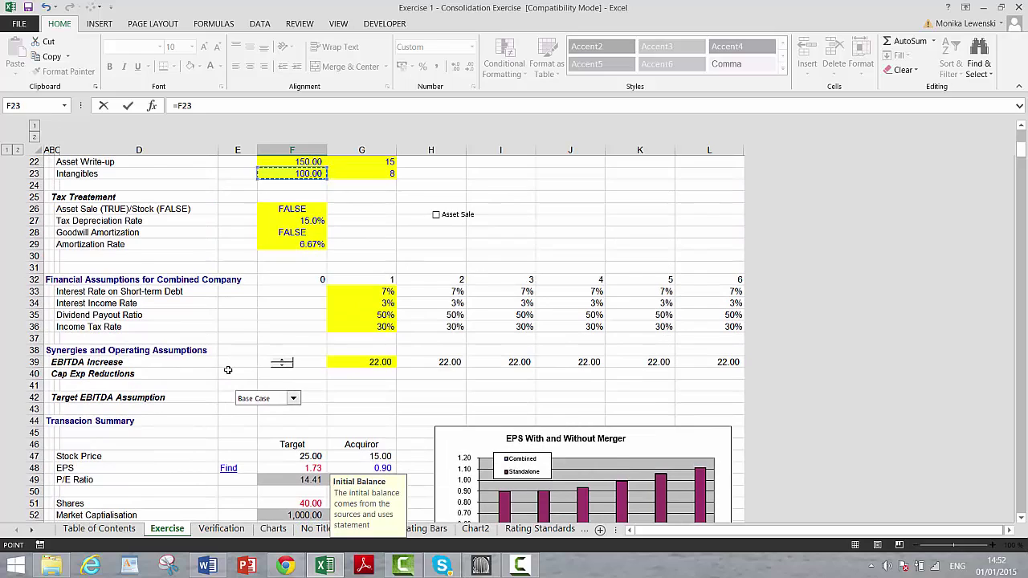
key("Up")
key("Up")
key("Up")
key("Up")
key("Up")
key("Up")
key("Up")
key("Up")
key("Up")
key("Up")
key("Up")
key("Up")
key("Up")
key("Up")
key("Up")
key("Up")
key("Up")
key("Up")
key("Up")
key("Up")
key("Down")
key("Down")
key("Down")
key("Down")
key("Down")
key("Down")
key("Down")
key("Down")
key("Down")
key("Down")
key("Down")
key("Down")
key("Down")
key("Down")
key("Down")
key("Down")
key("Down")
key("Down")
key("Down")
key("Down")
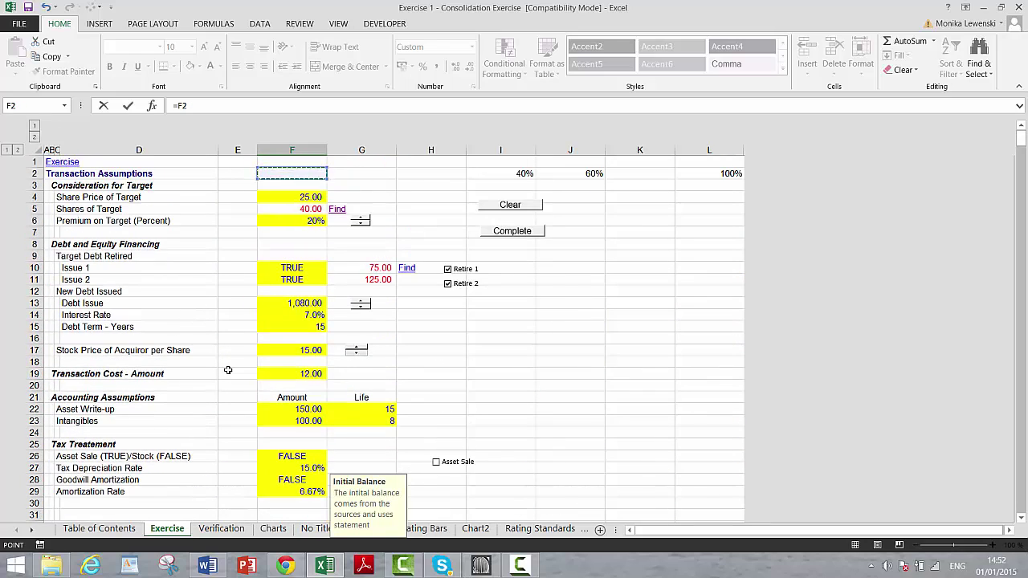
key("Down")
key("Down")
key("Down")
key("Down")
key("Down")
key("Down")
key("Down")
key("Down")
key("Down")
key("Down")
key("Down")
key("Down")
key("Down")
key("Down")
key("Down")
key("Down")
key("Down")
key("Down")
key("Down")
key("Down")
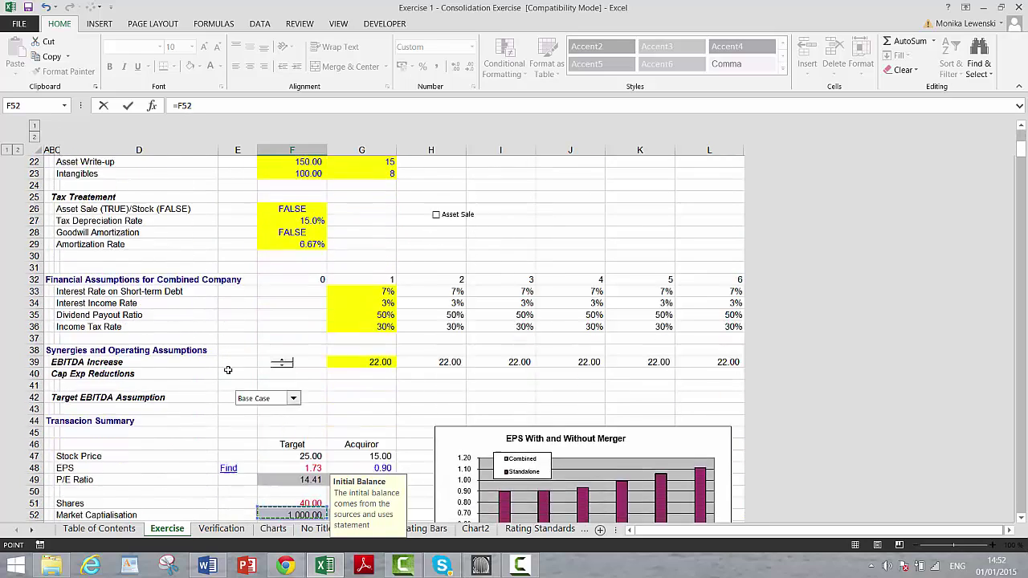
key("Up")
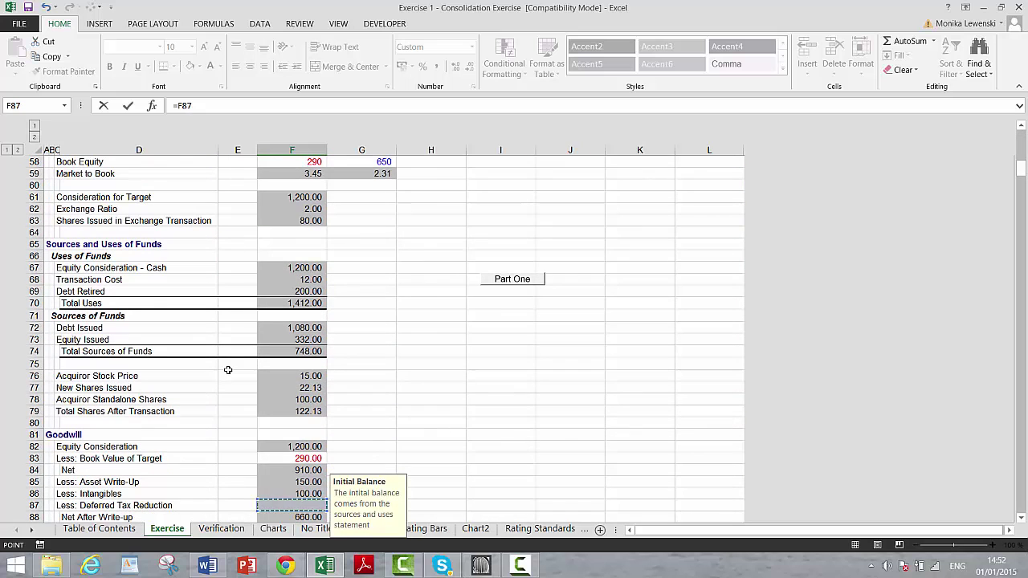
Complete the formula for the New Debt Issue's year 0 Closing Balance (F142) by pointing it at Debt Issued in F72.
key("Up")
key("Up")
key("Up")
key("Up")
key("Up")
key("Up")
key("Up")
key("Up")
key("Up")
key("Up")
key("Up")
key("Up")
key("Up")
key("Up")
key("Up")
key("Up")
key("Up")
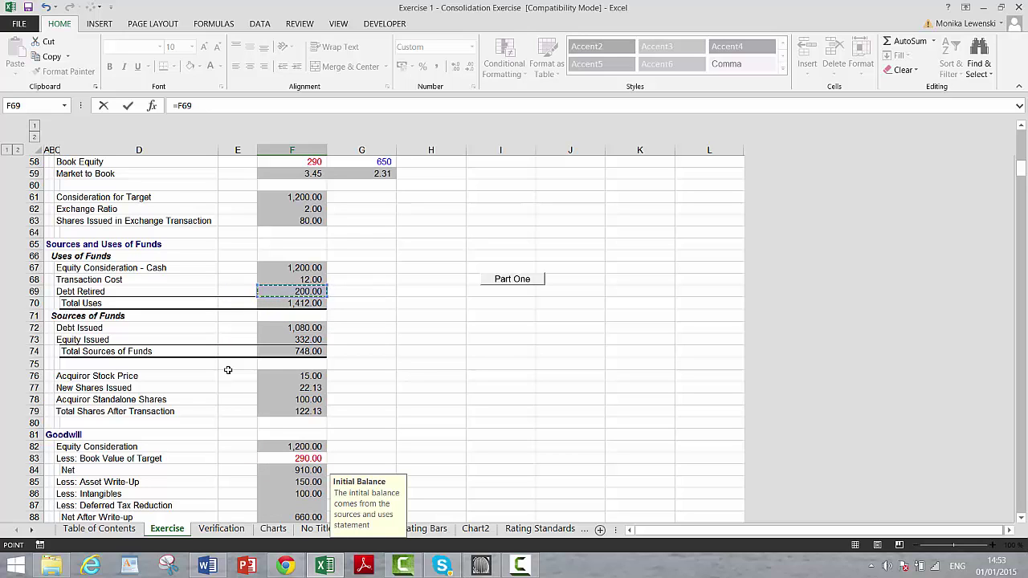
key("Down")
key("Down")
key("Down")
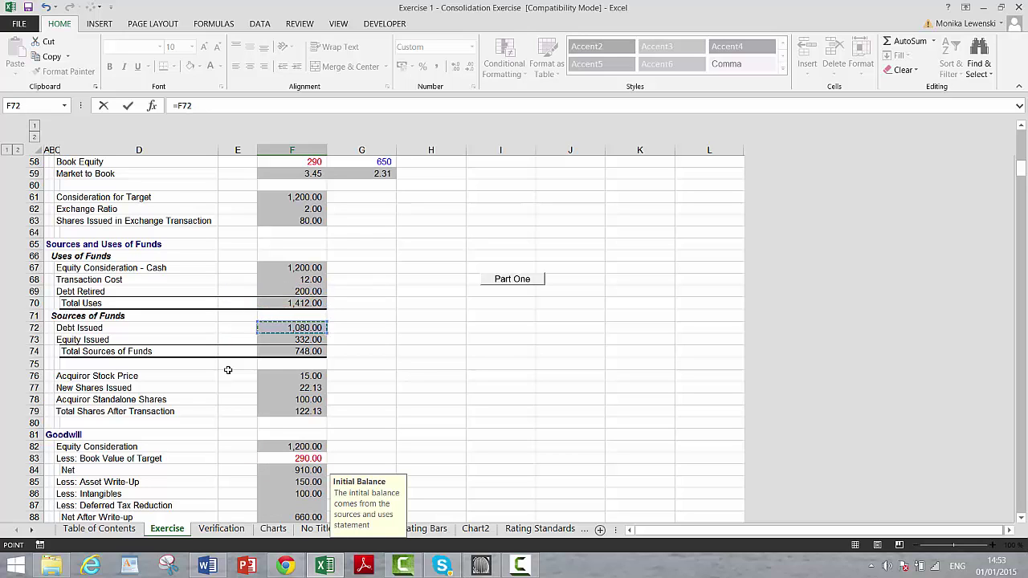
key("Return")
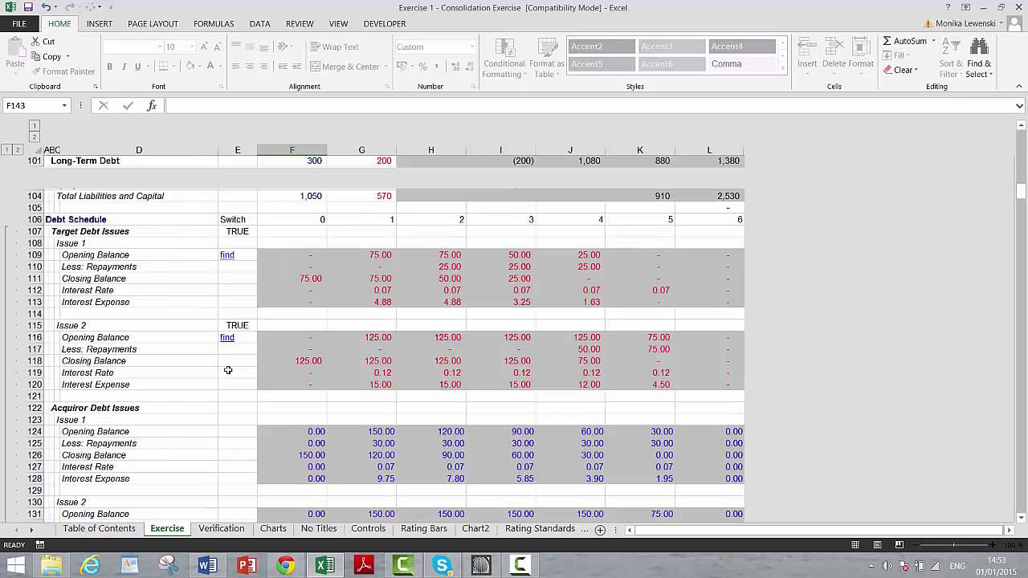
Set the New Debt Issue's year 1 Opening Balance (G140) equal to the year 0 Closing Balance in F142.
key("Up")
key("Up")
key("Up")
key("Right")
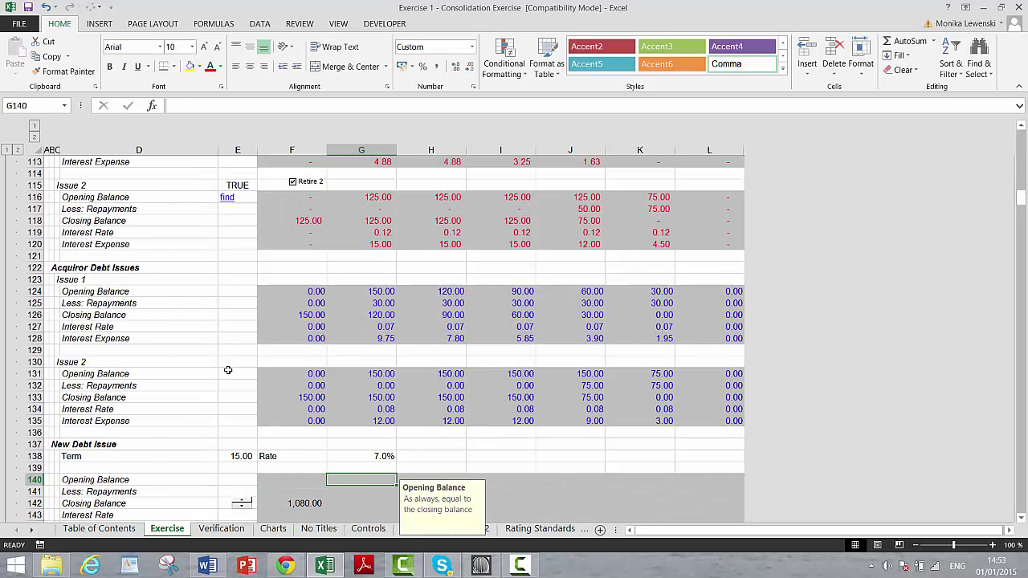
type("=")
key("Down")
key("Down")
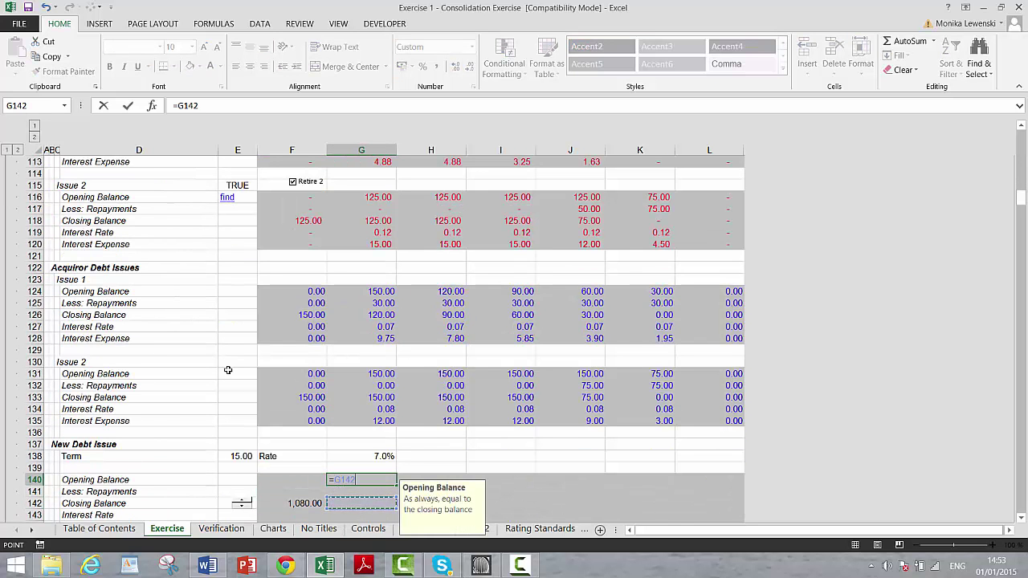
key("Left")
key("Return")
Link E141, beside the New Debt Issue's Less: Repayments label, to the Debt Term - Years assumption in F15.
key("Left")
key("Left")
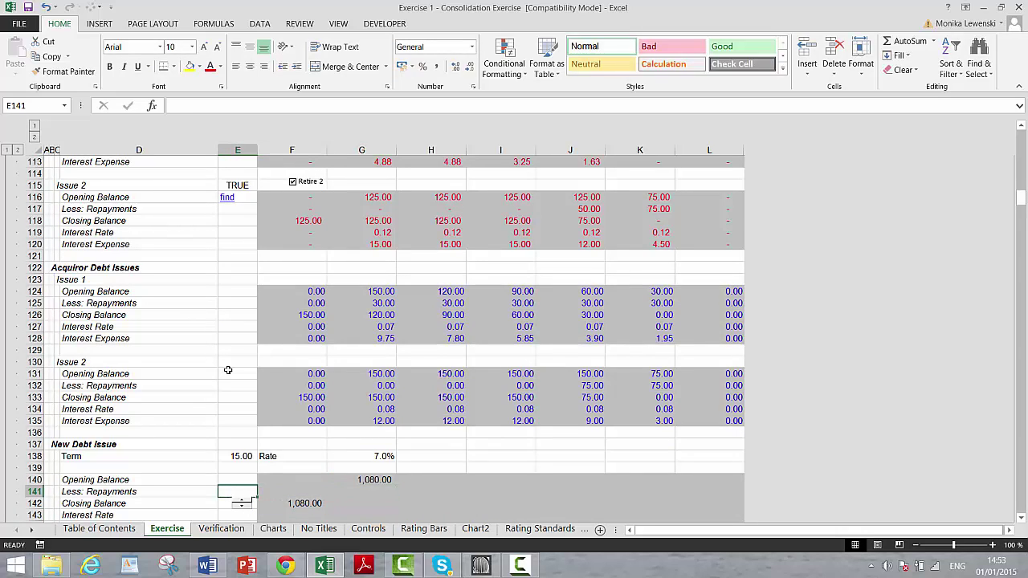
type("=")
key("Up")
key("Up")
key("Up")
key("Up")
key("Up")
key("Up")
key("Up")
key("Up")
key("Up")
key("Up")
key("Up")
key("Up")
key("Up")
key("Up")
key("Up")
key("Up")
key("Up")
key("Up")
key("Up")
key("Up")
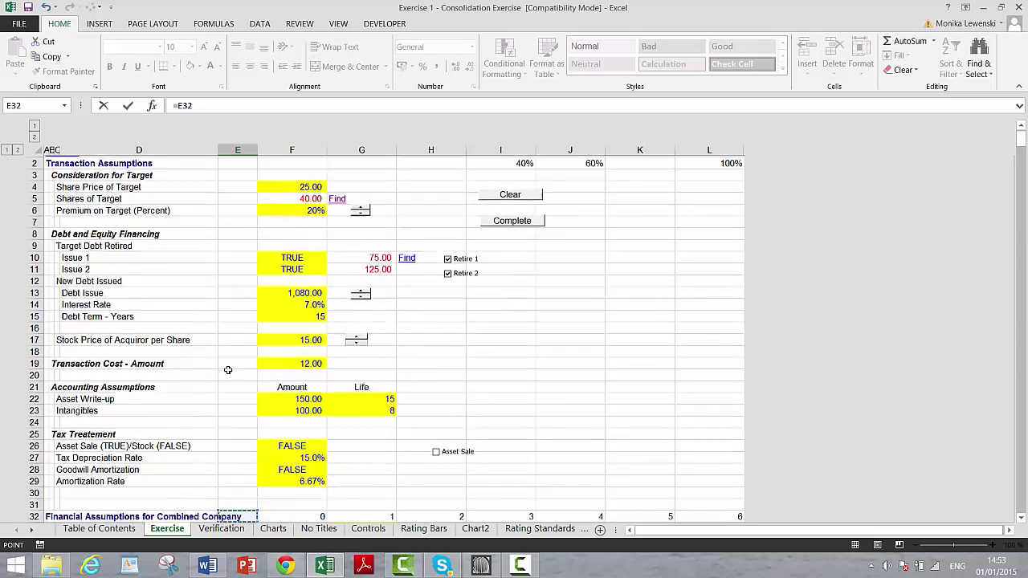
key("Up")
key("Up")
key("Up")
key("Up")
key("Up")
key("Up")
key("Up")
key("Up")
key("Up")
key("Up")
key("Up")
key("Up")
key("Up")
key("Up")
key("Up")
key("Up")
key("Up")
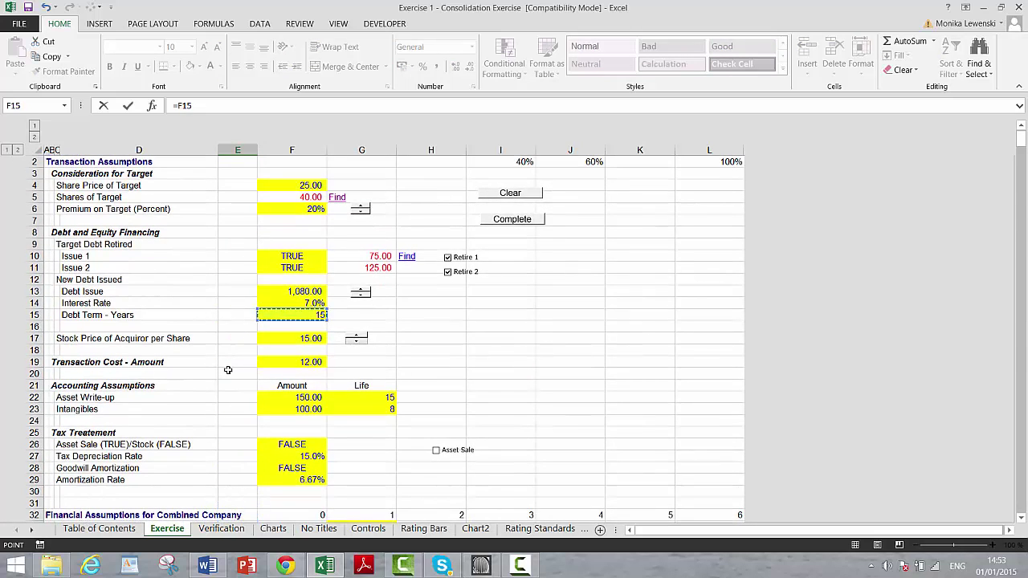
key("Return")
key("Return")
key("Up")
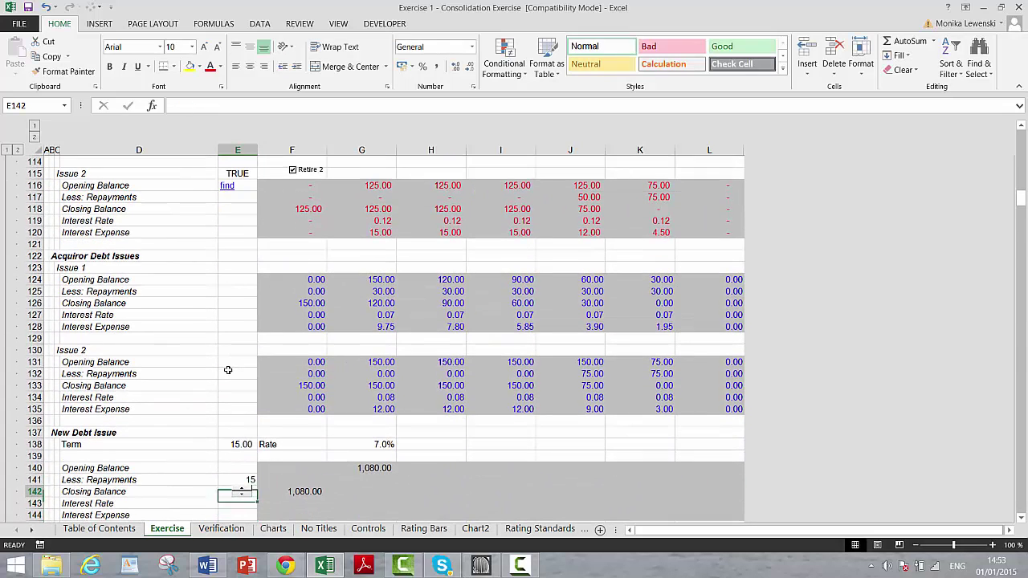
Calculate the year 1 repayment of the New Debt Issue in G141 as the initial balance $F$142 divided by the term in E141.
key("Up")
key("Up")
key("Right")
key("Down")
key("Right")
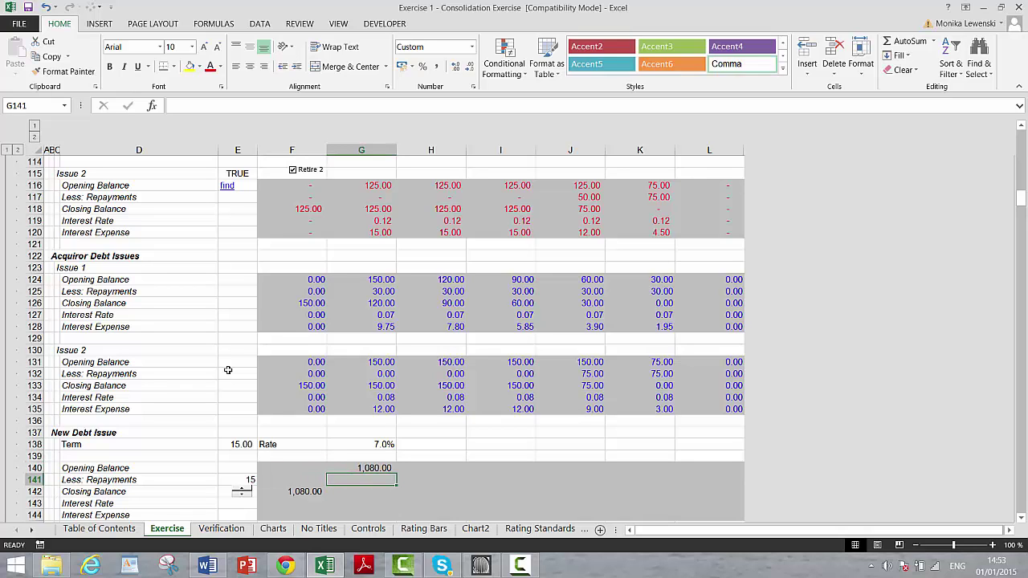
type("=")
key("Down")
key("Left")
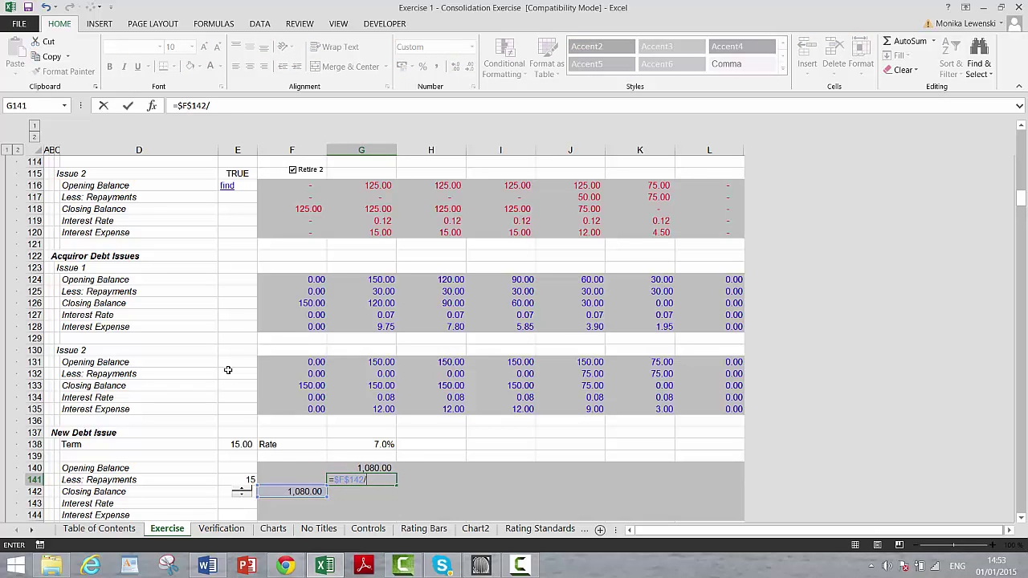
type("/")
key("Left")
key("Left")
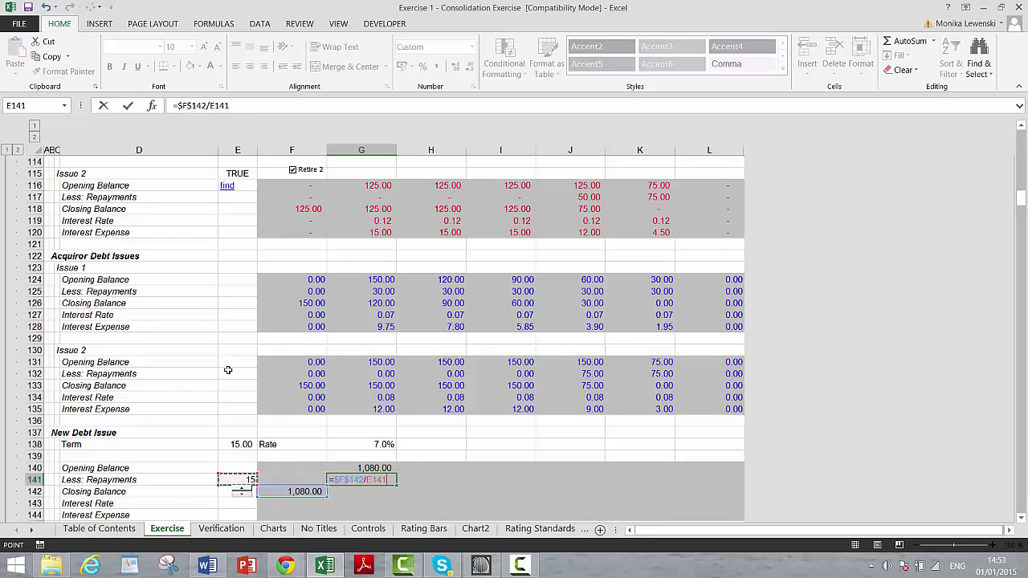
key("Return")
Calculate the New Debt Issue's year 1 Closing Balance in G142 as Opening Balance G140 minus the repayment in G141.
type("=")
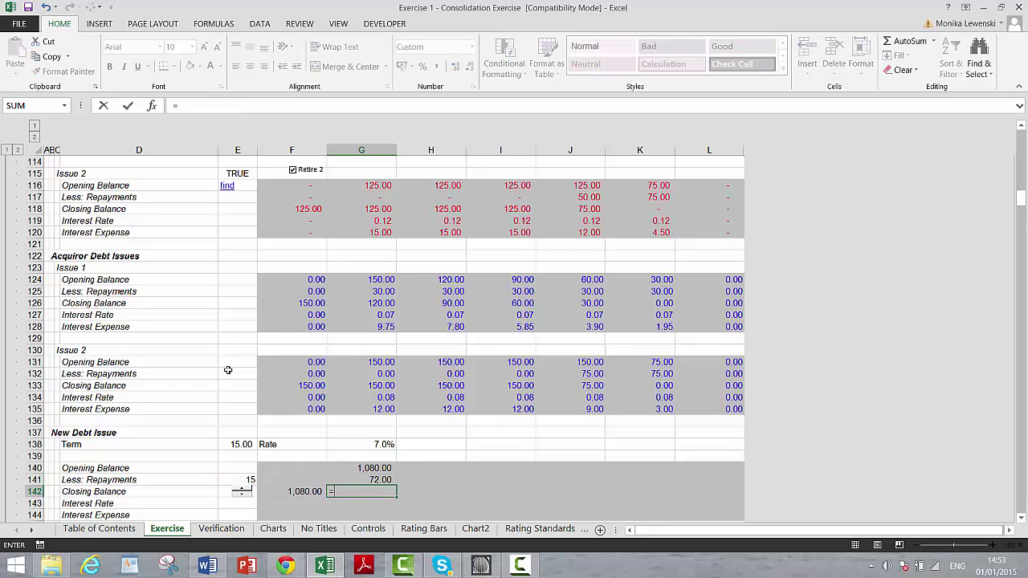
key("Up")
key("Up")
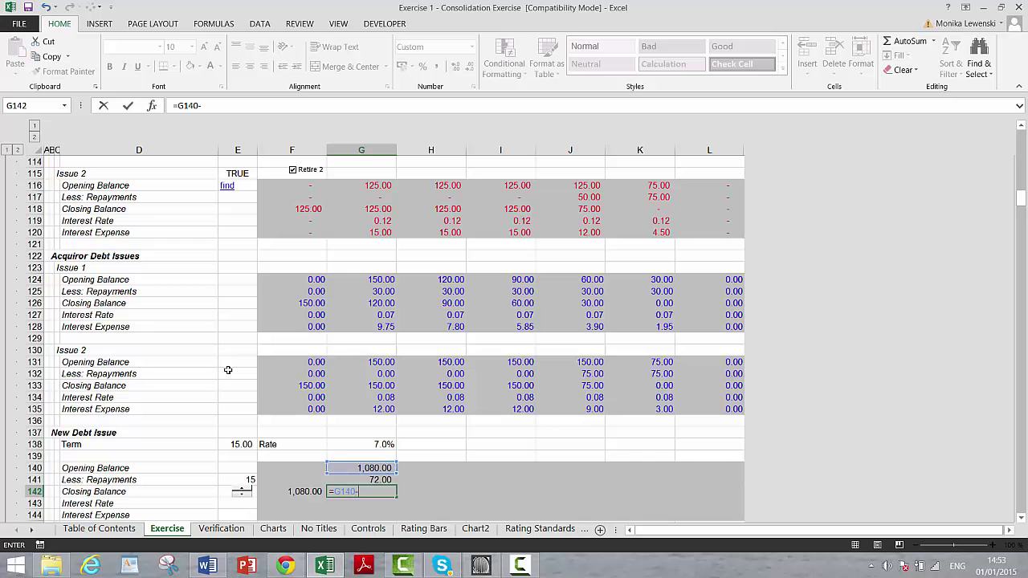
key("Return")
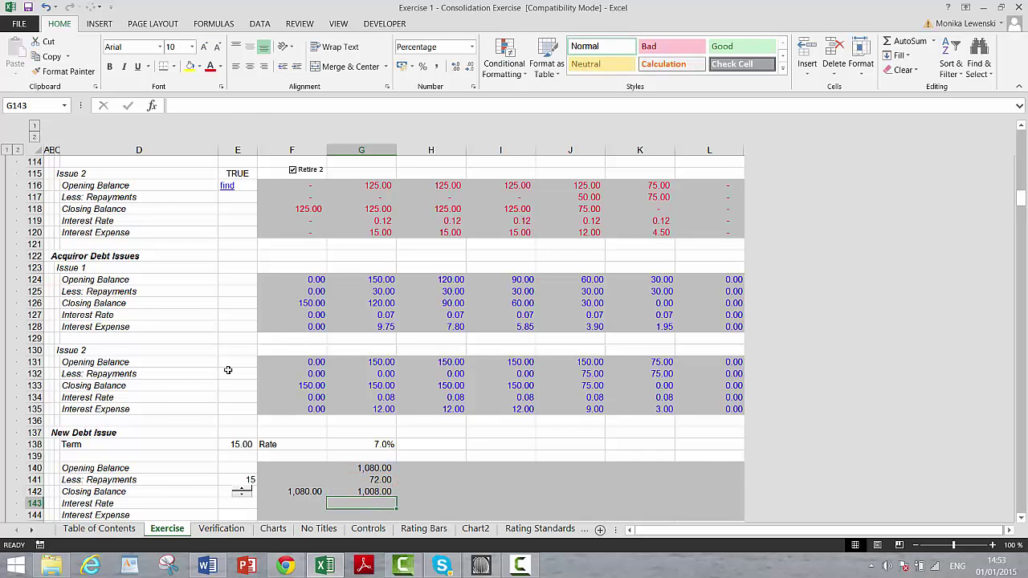
Link E143, beside the New Debt Issue's Interest Rate label, to the new debt Interest Rate assumption in F14.
key("Left")
key("Left")
type("=")
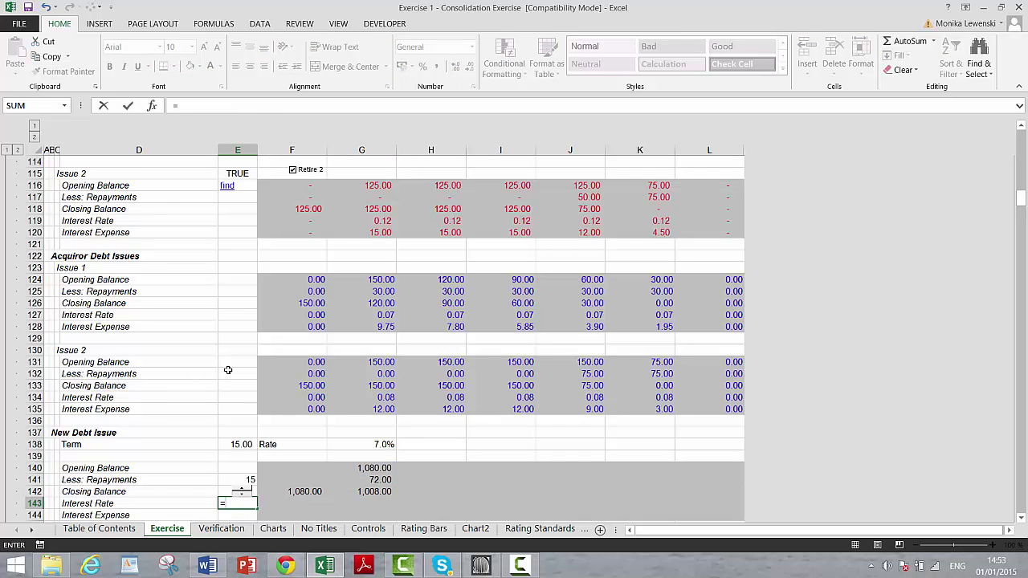
key("Page_Up")
key("Page_Up")
key("Page_Up")
key("Page_Up")
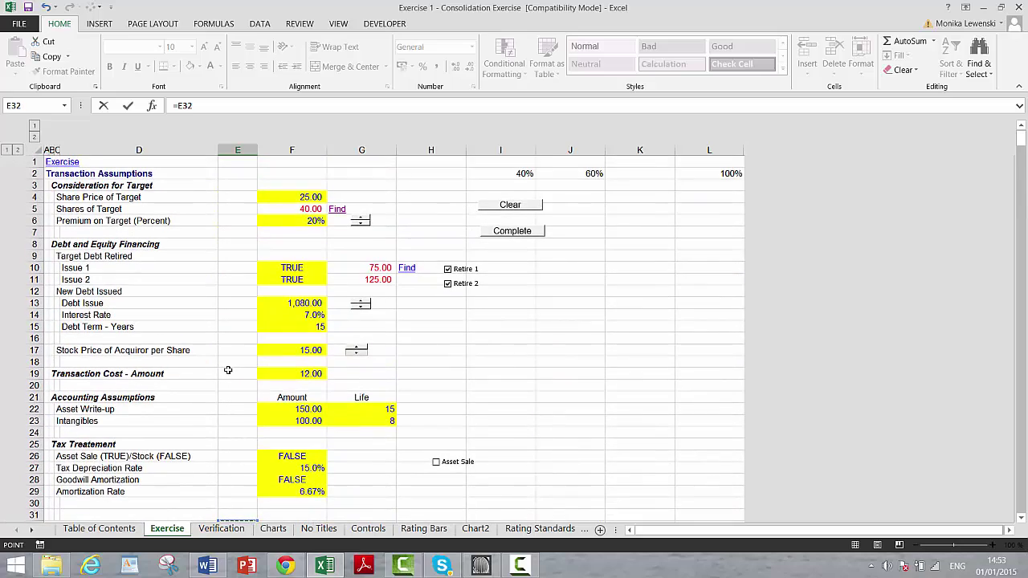
key("Page_Down")
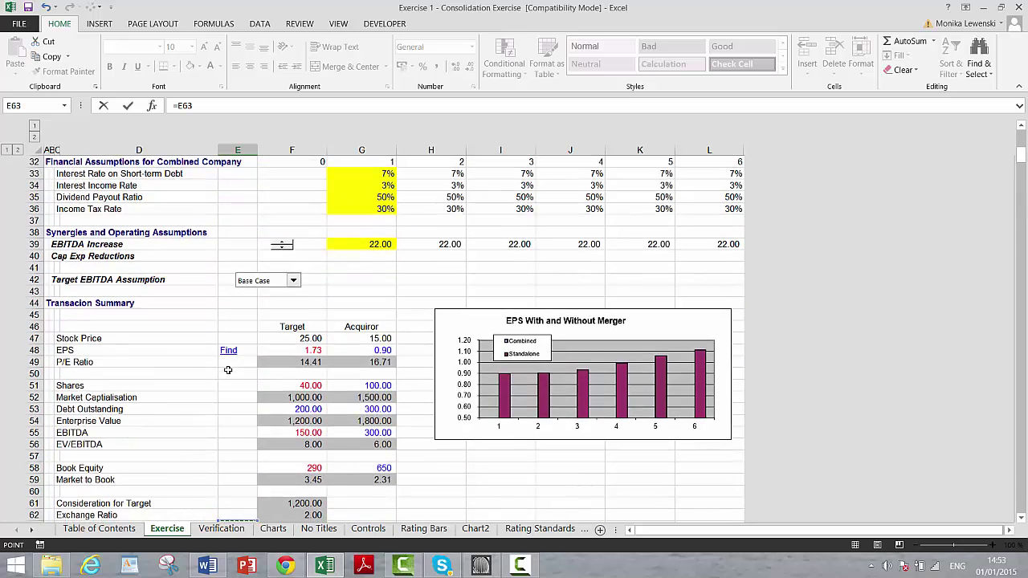
key("Page_Up")
key("Up")
key("Up")
key("Up")
key("Up")
key("Up")
key("Up")
key("Up")
key("Up")
key("Up")
key("Up")
key("Up")
key("Up")
key("Up")
key("Up")
key("Up")
key("Up")
key("Up")
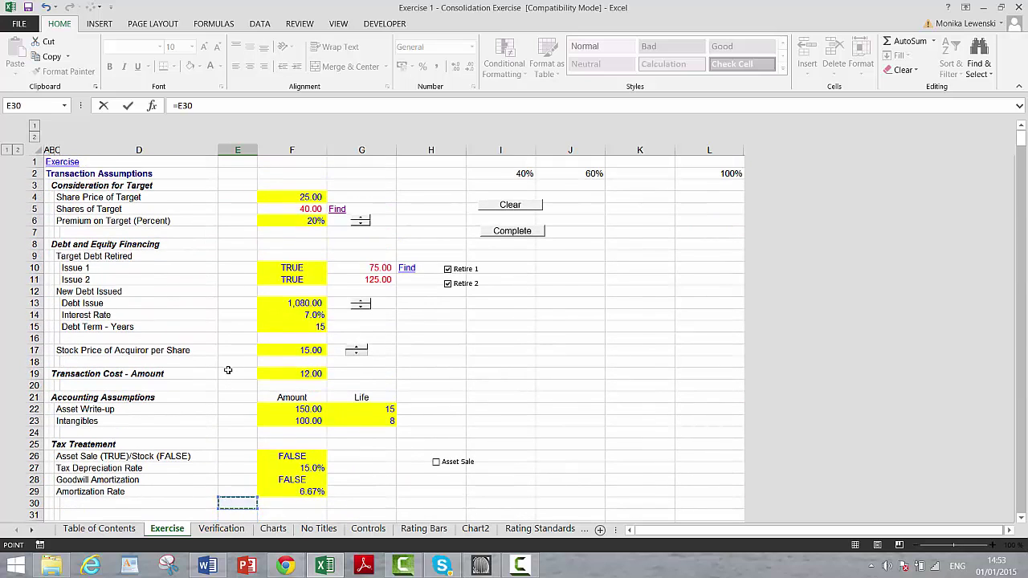
key("Right")
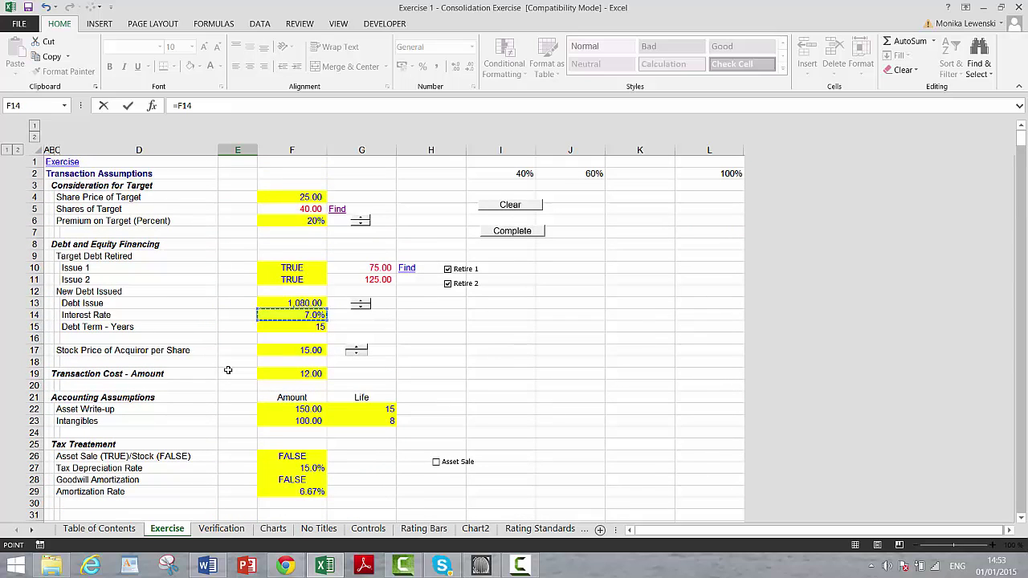
key("Return")
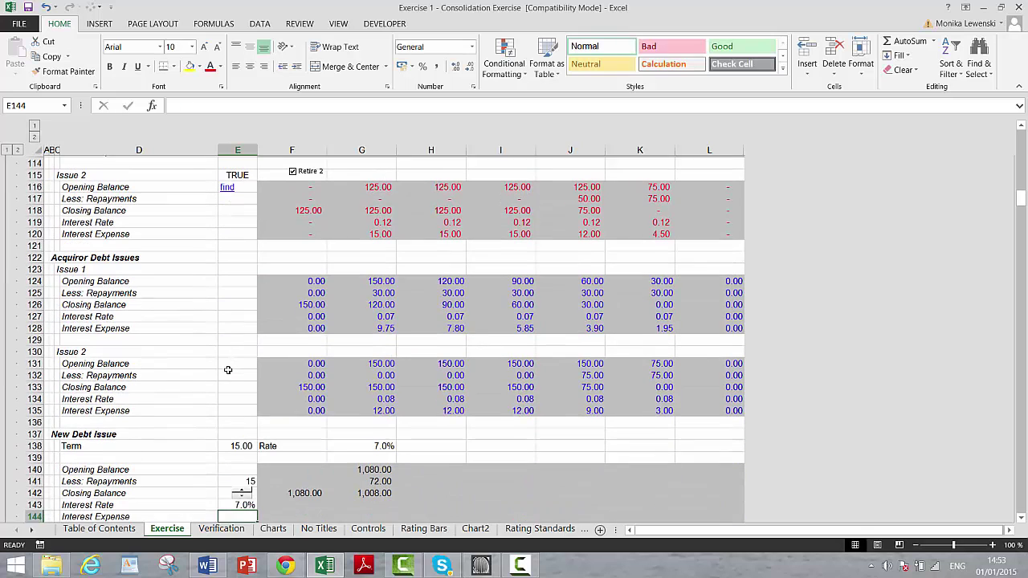
key("Right")
key("Right")
type("=")
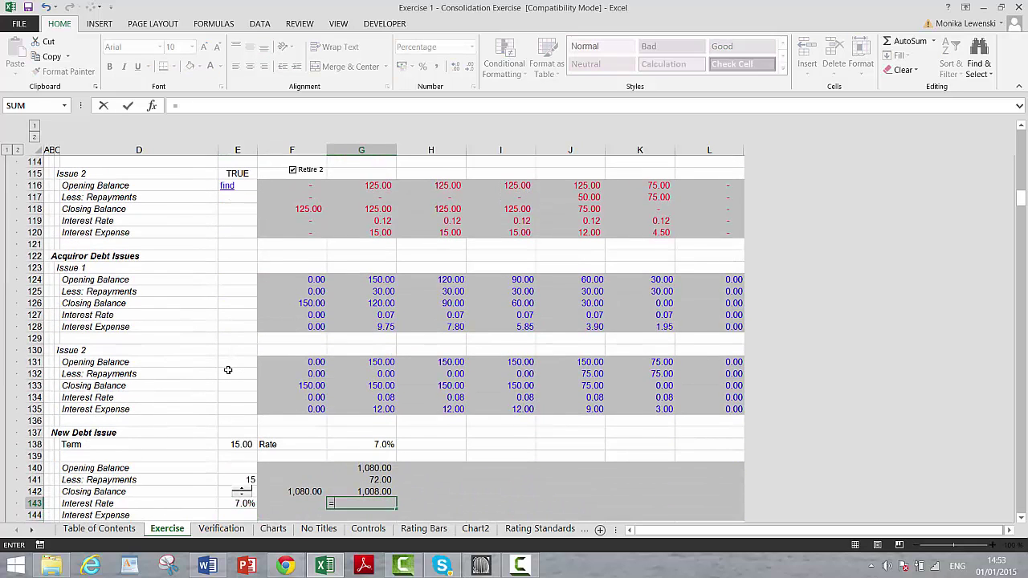
key("Up")
key("Up")
key("Up")
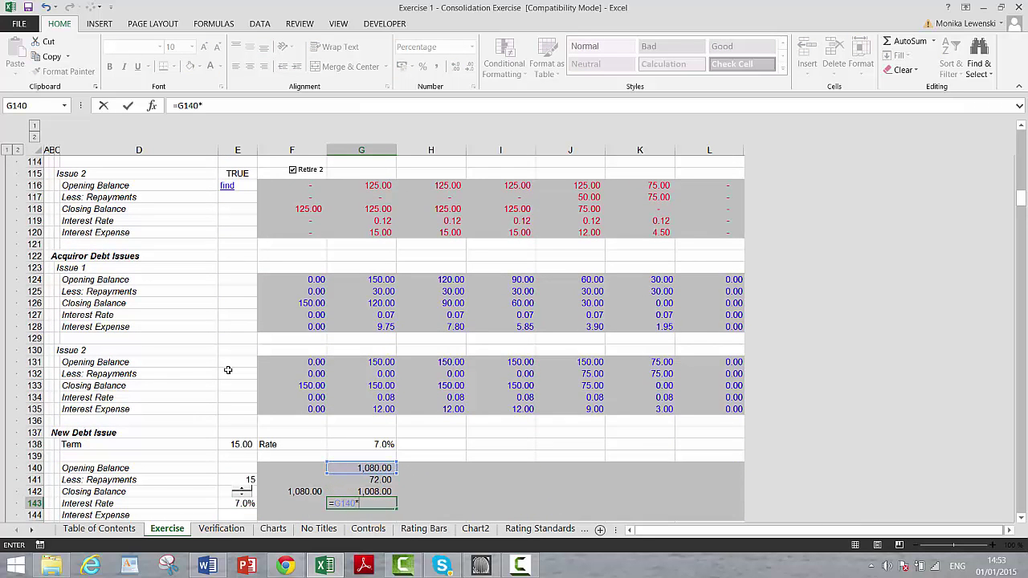
type("*")
key("Left")
key("Left")
key("Escape")
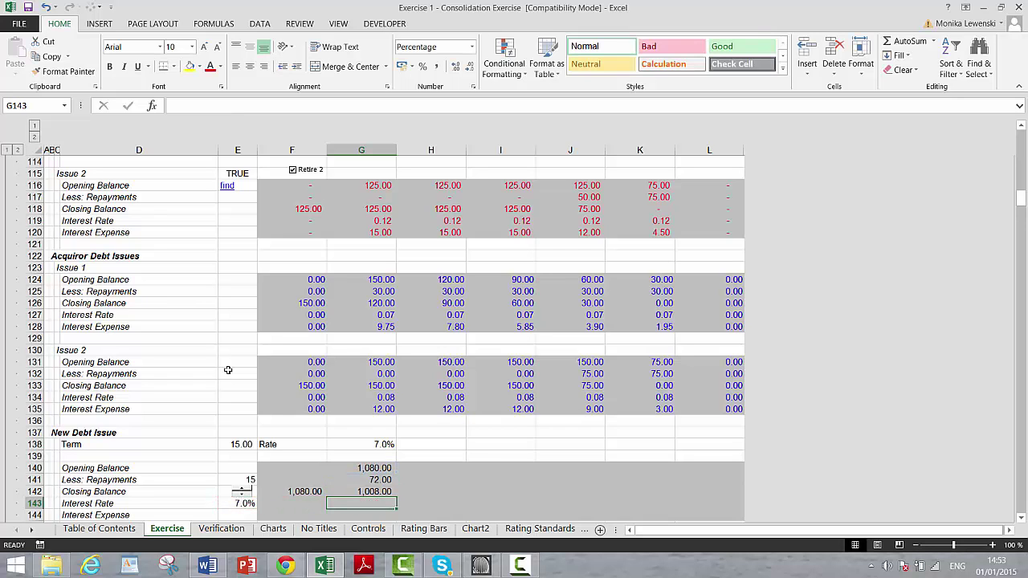
Enter =AVERAGE(G142;G140)*$E$143 in G143 to calculate year 1 interest on the average balance of the New Debt Issue.
type("=averag")
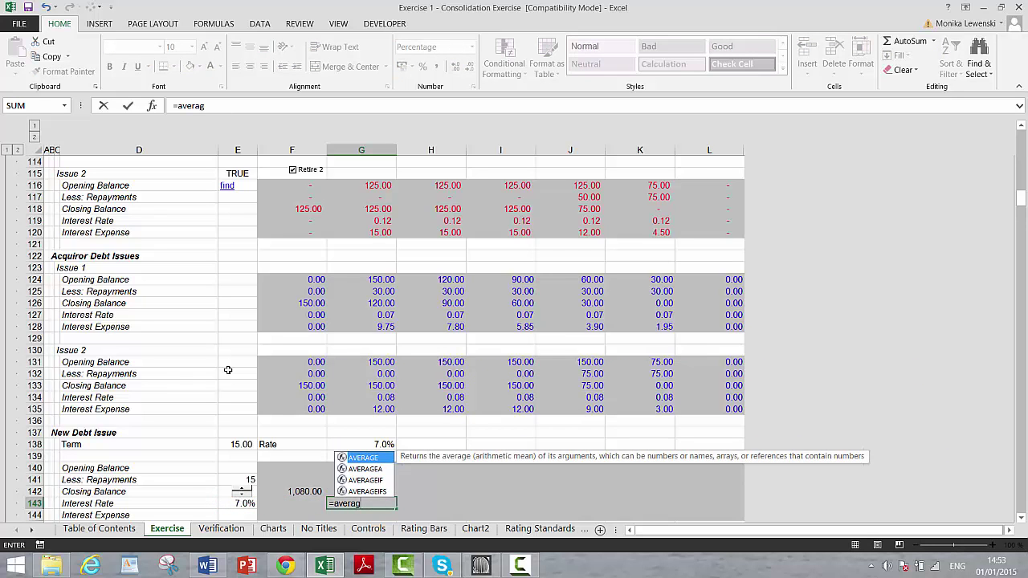
type("e(")
key("Up")
type(";")
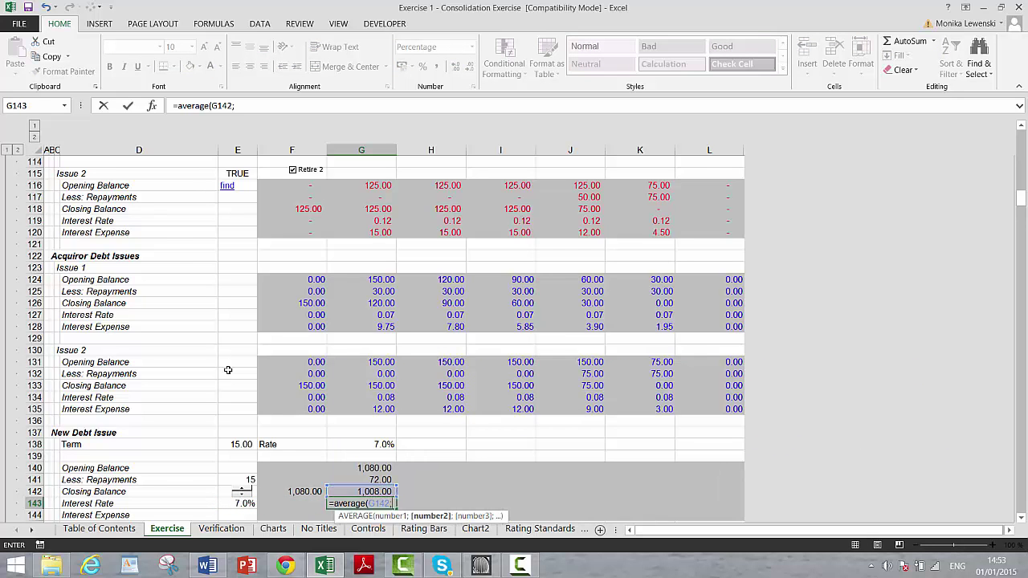
key("Up")
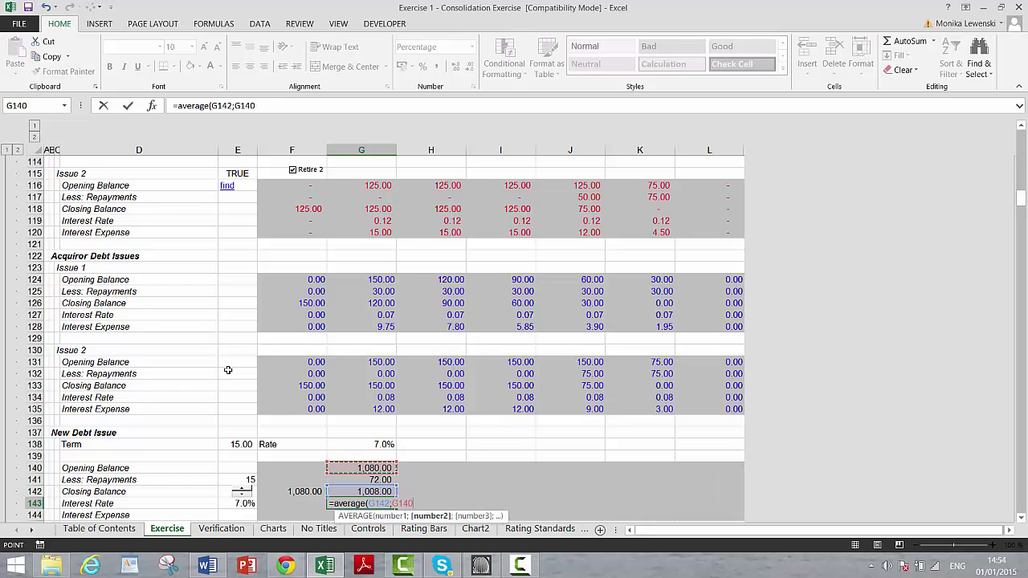
type(")*")
key("Left")
key("Left")
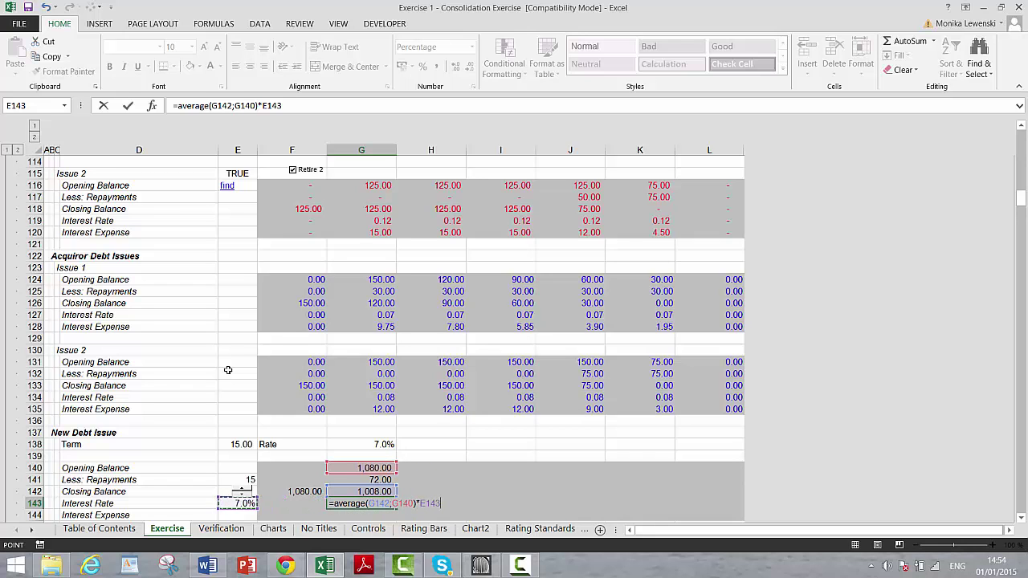
key("ctrl+Return")
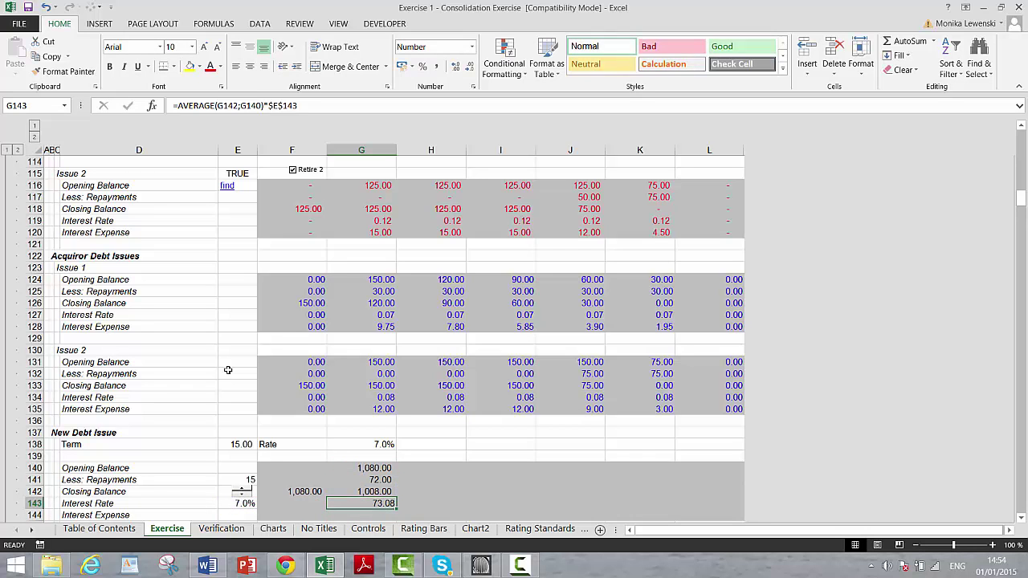
key("Up")
key("Up")
key("Up")
key("shift+Down")
key("shift+Down")
key("shift+Down")
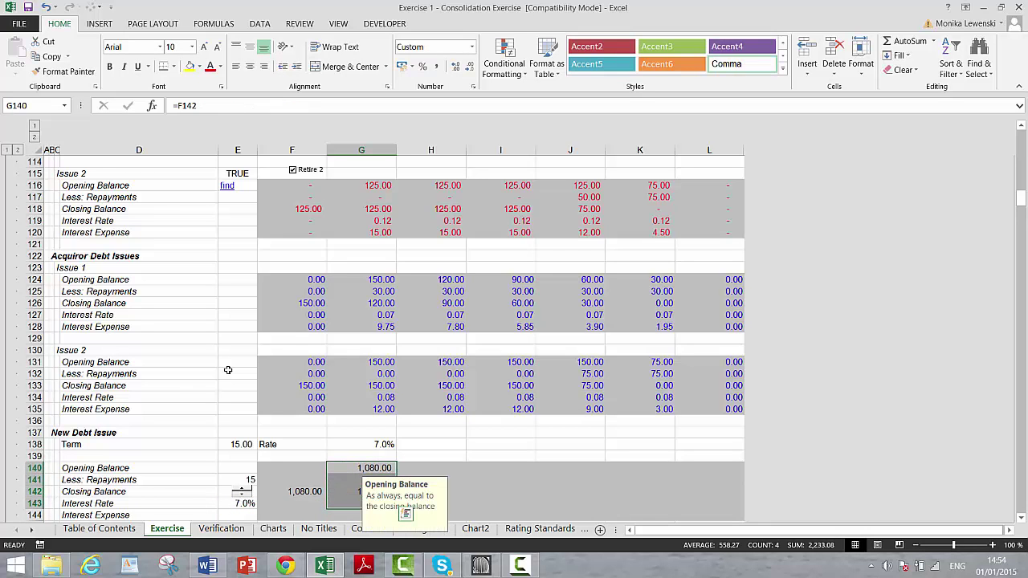
key("Down")
key("Down")
key("Down")
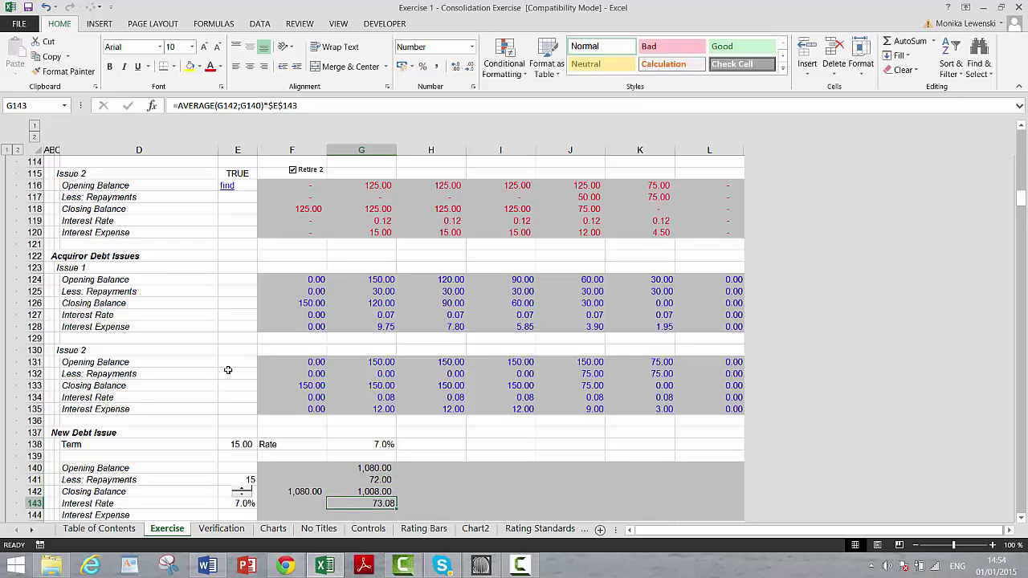
Move the average-balance interest formula from the Interest Rate row (G143) to the Interest Expense row (G144).
key("ctrl+x")
key("Down")
key("Return")
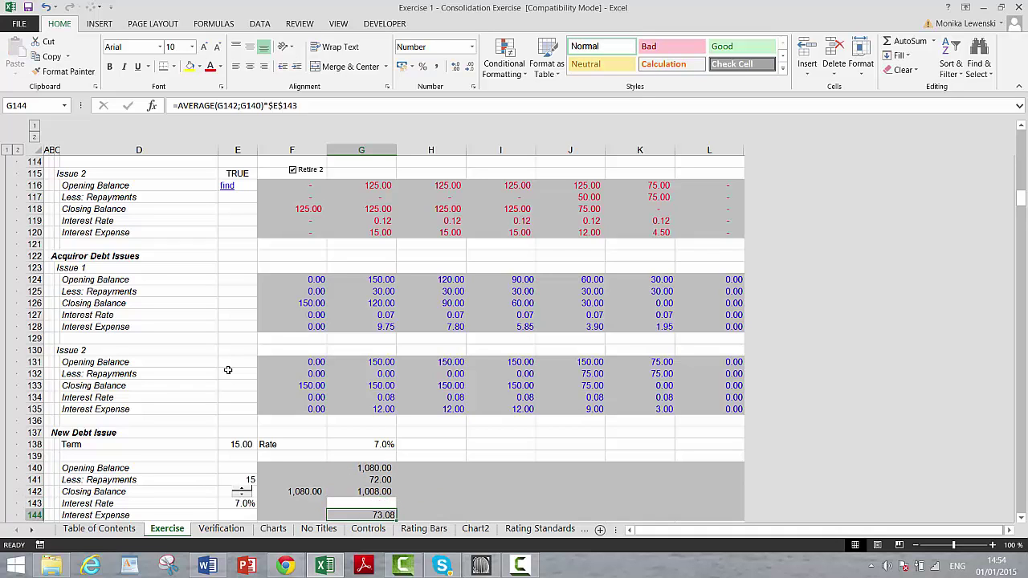
Fill the New Debt Issue's year 1 formulas in G140:G144 across to year 6 in column L.
key("Up")
key("Up")
key("Up")
key("Up")
key("Down")
key("Down")
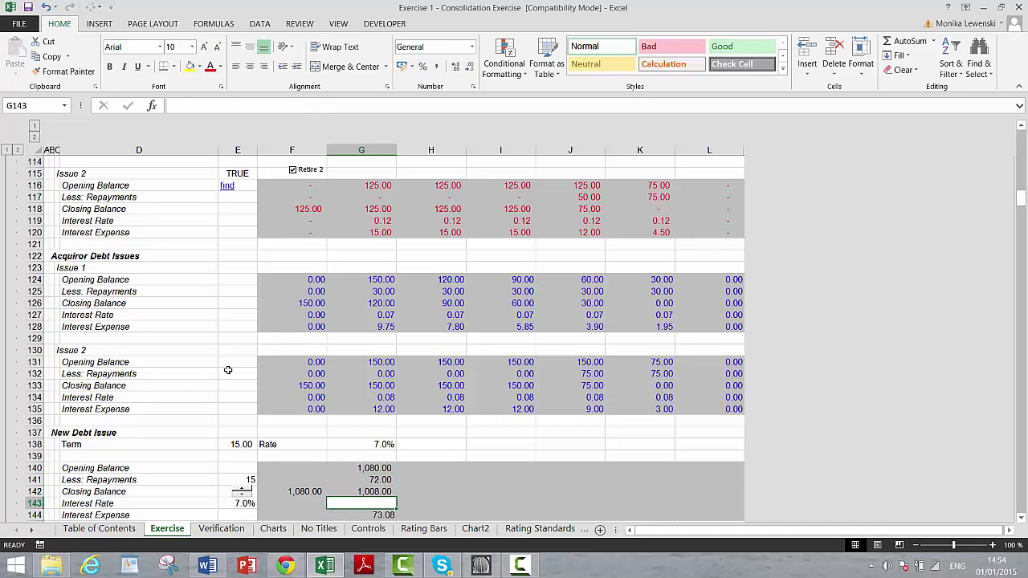
key("Up")
key("Up")
key("shift+Down")
key("shift+Down")
key("shift+Down")
key("shift+Down")
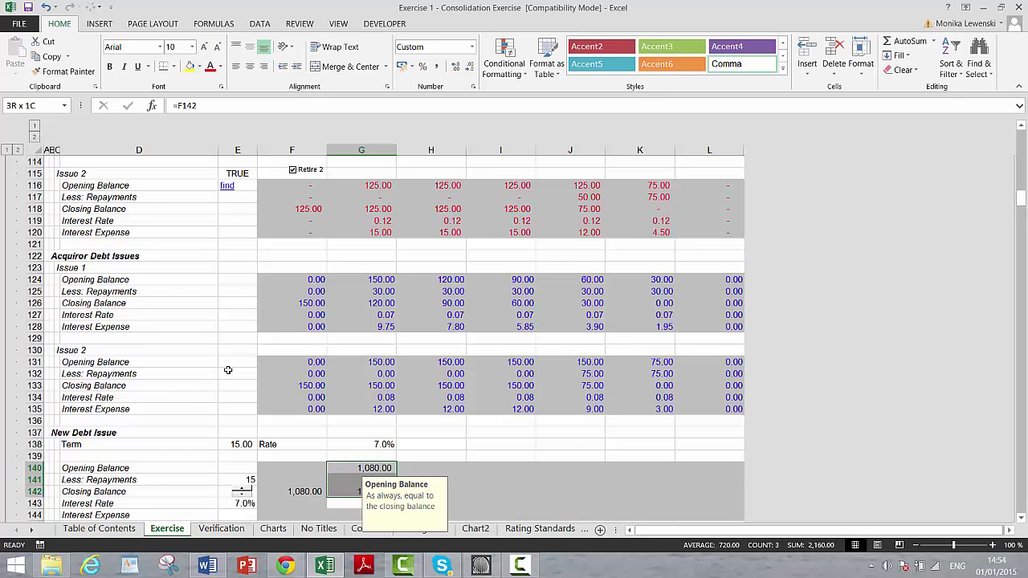
key("ctrl+shift+Right")
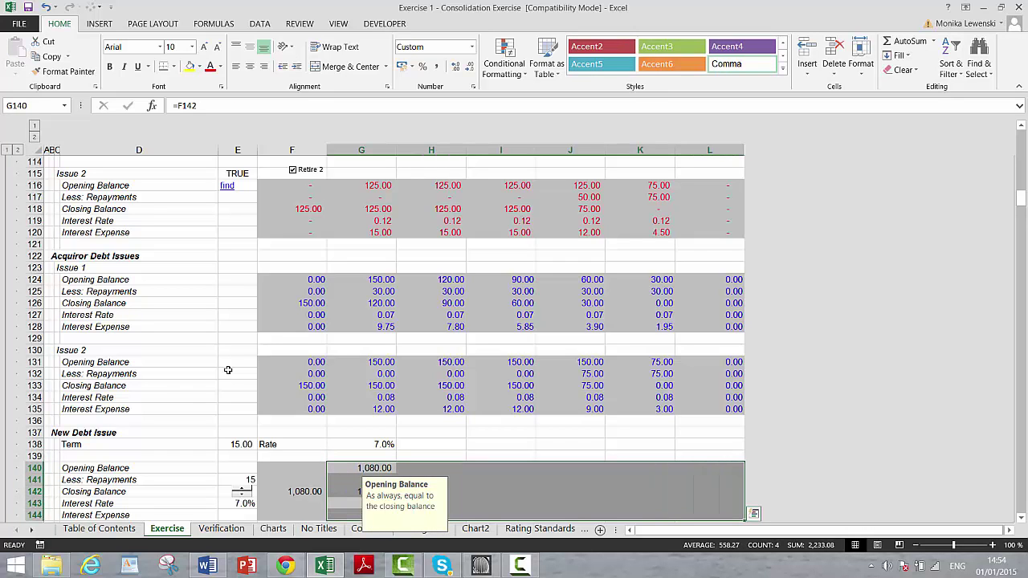
key("ctrl+r")
Enter a formula in G147 adding the year 1 repayments of the target and acquiror debt issues, starting with G110, G117 and G125.
key("Down")
key("Down")
key("Down")
key("Down")
key("Down")
key("Down")
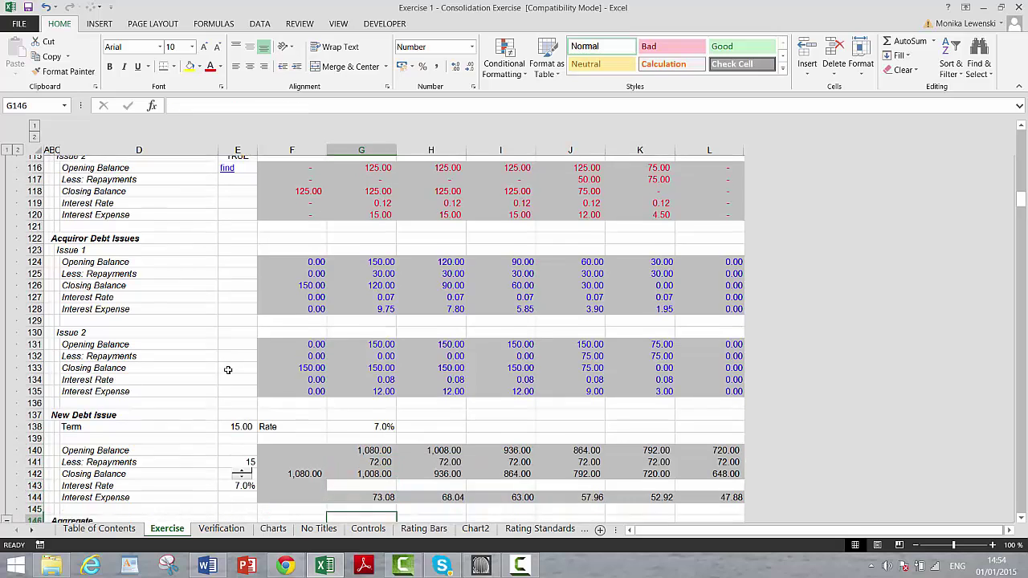
key("Down")
key("Down")
key("Down")
key("Down")
key("Down")
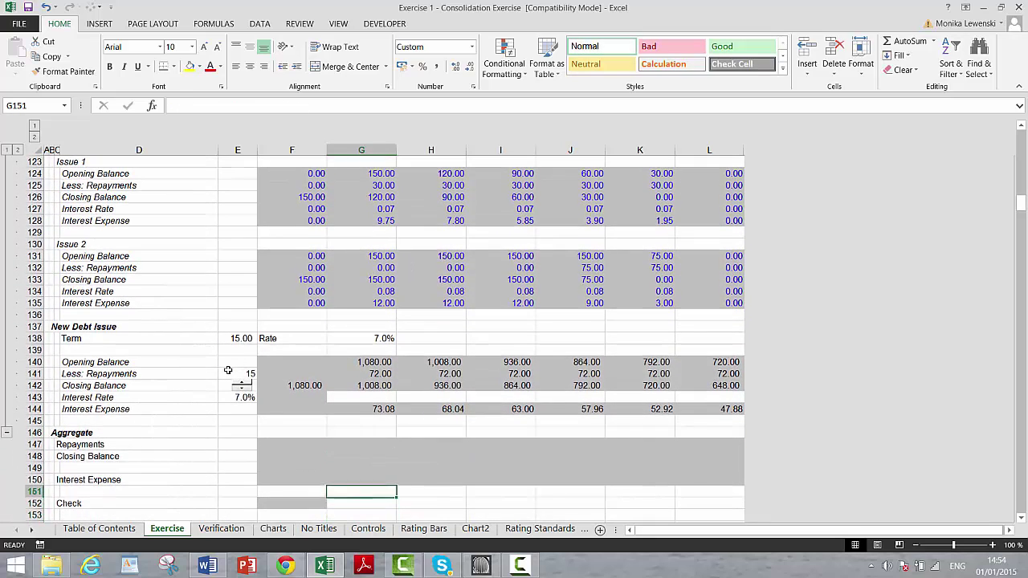
key("Up")
key("Up")
key("Up")
key("Up")
type("=")
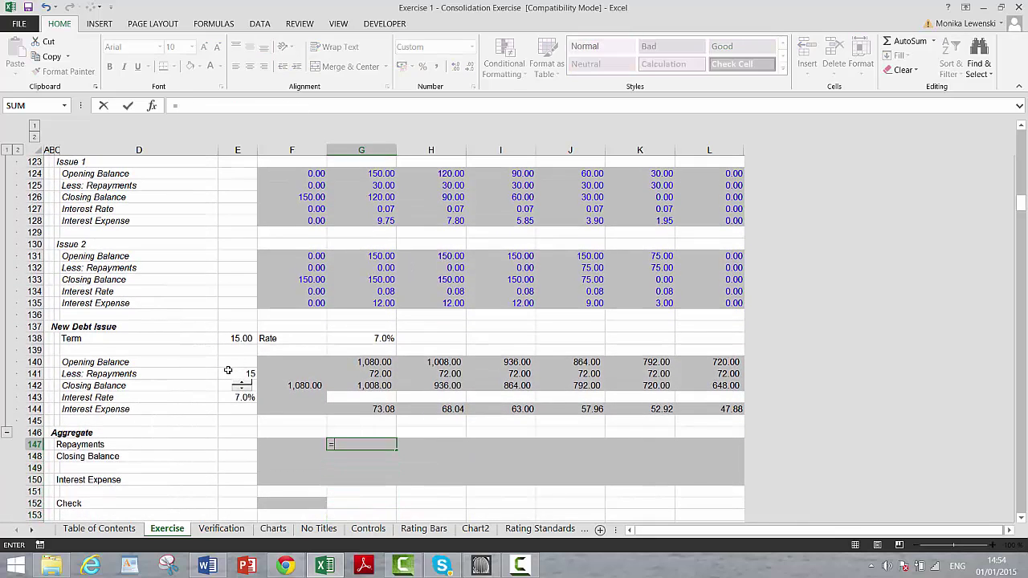
key("Up")
key("Up")
key("Up")
key("Up")
key("Up")
key("Up")
key("Up")
key("Up")
key("Up")
key("Up")
key("Up")
key("Up")
key("Up")
key("Up")
key("Up")
key("Up")
key("Up")
key("Up")
key("Up")
key("Up")
key("Up")
key("Up")
key("Up")
key("Up")
key("Up")
key("Up")
key("Up")
key("Up")
key("Up")
key("Up")
key("Up")
key("Up")
key("Up")
key("Up")
key("Up")
key("Up")
key("Up")
key("Up")
key("Up")
key("Up")
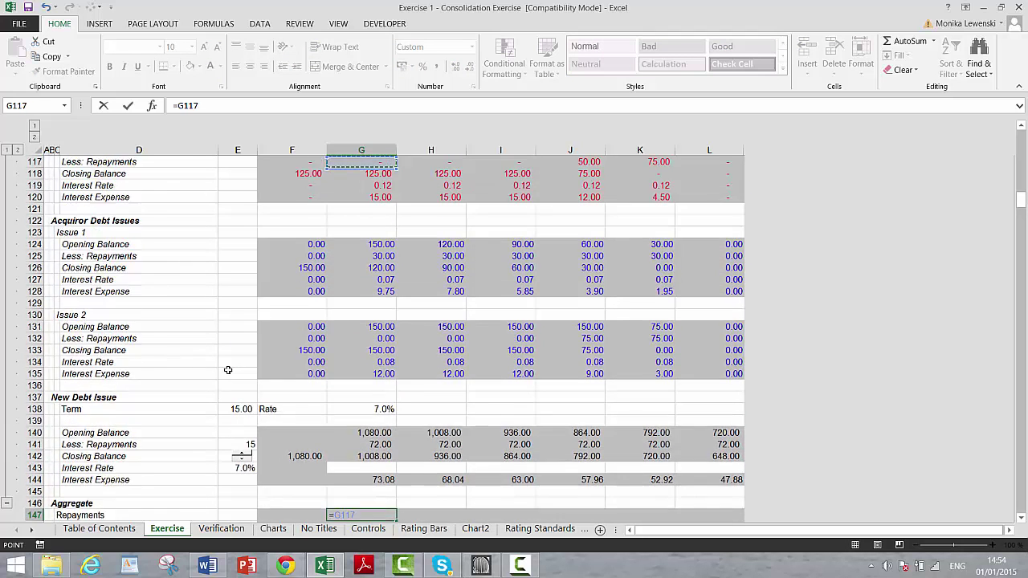
key("Down")
key("Down")
key("Down")
key("Down")
key("Down")
key("Down")
key("Down")
key("Down")
key("Down")
key("Down")
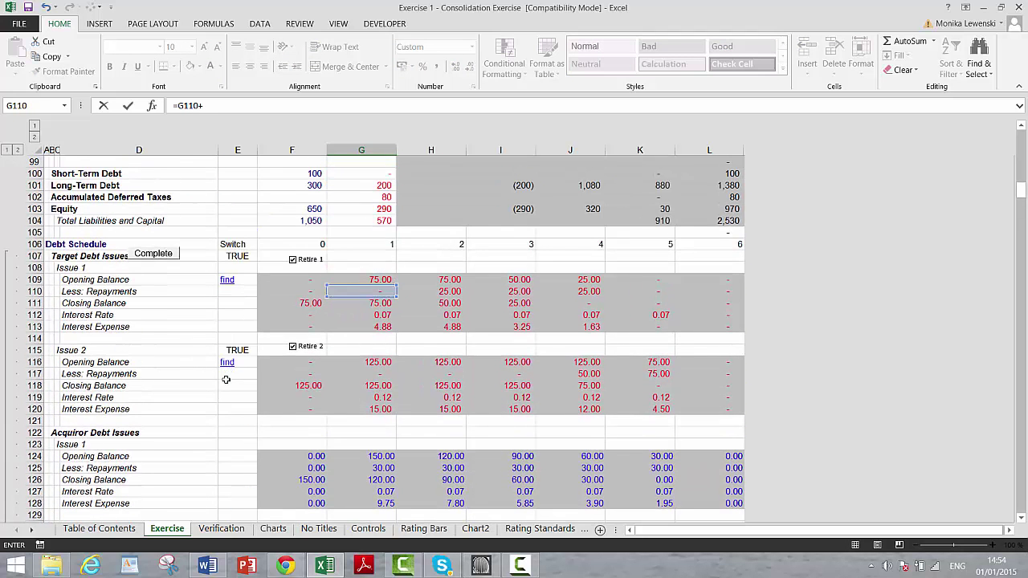
type("+")
left_click(379, 375)
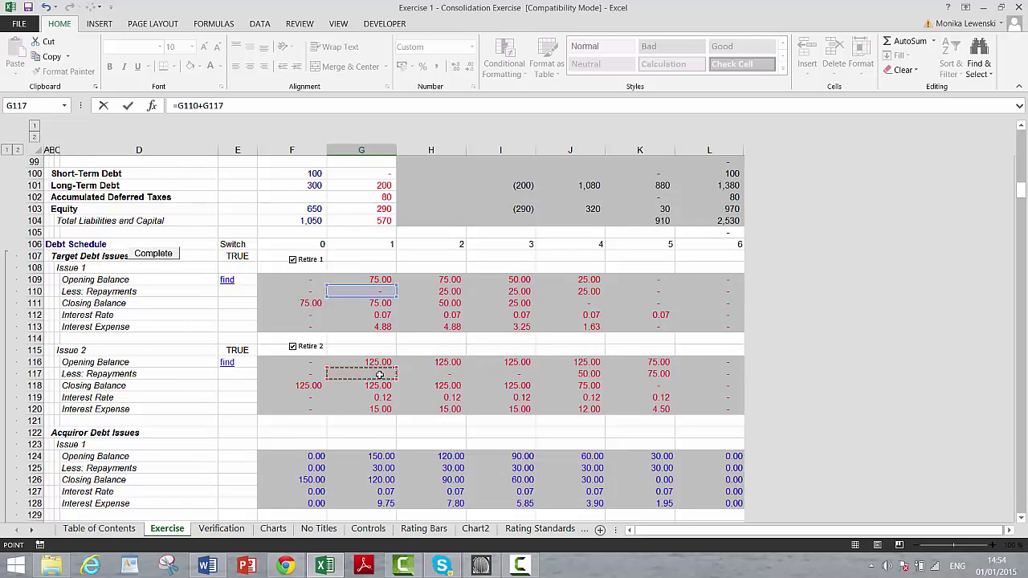
type("+")
left_click(383, 468)
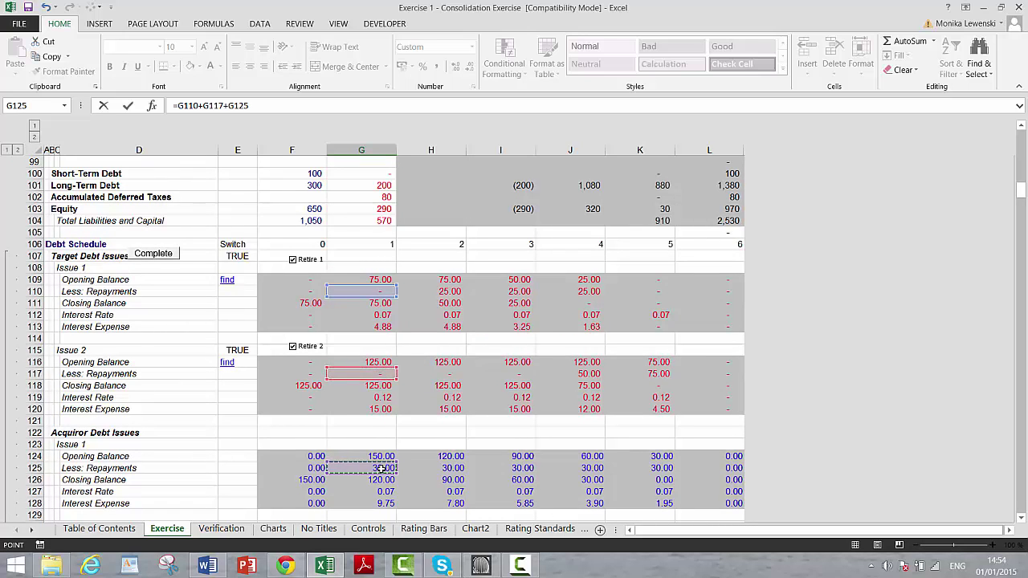
key("Down")
key("Down")
key("Down")
key("Down")
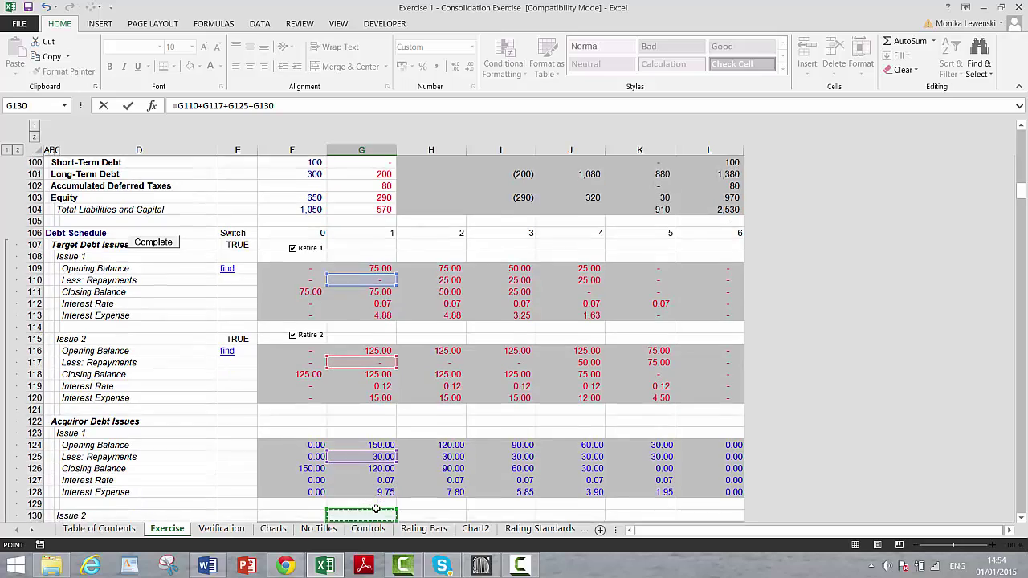
key("ctrl+Return")
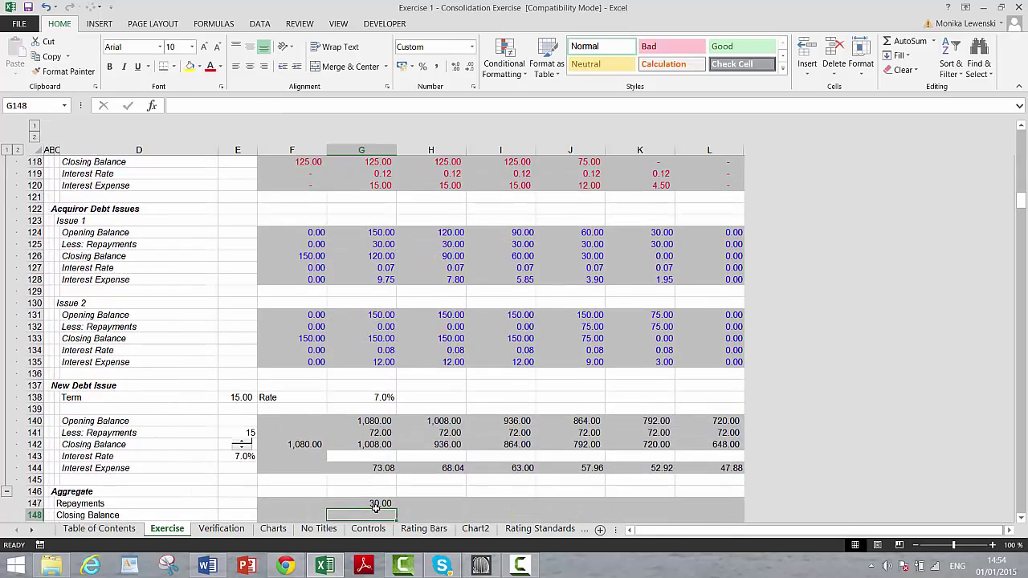
Enter =G111+G118+G126+G133+G142 in G148 to total the year 1 closing balances of all debt issues.
left_click(376, 503)
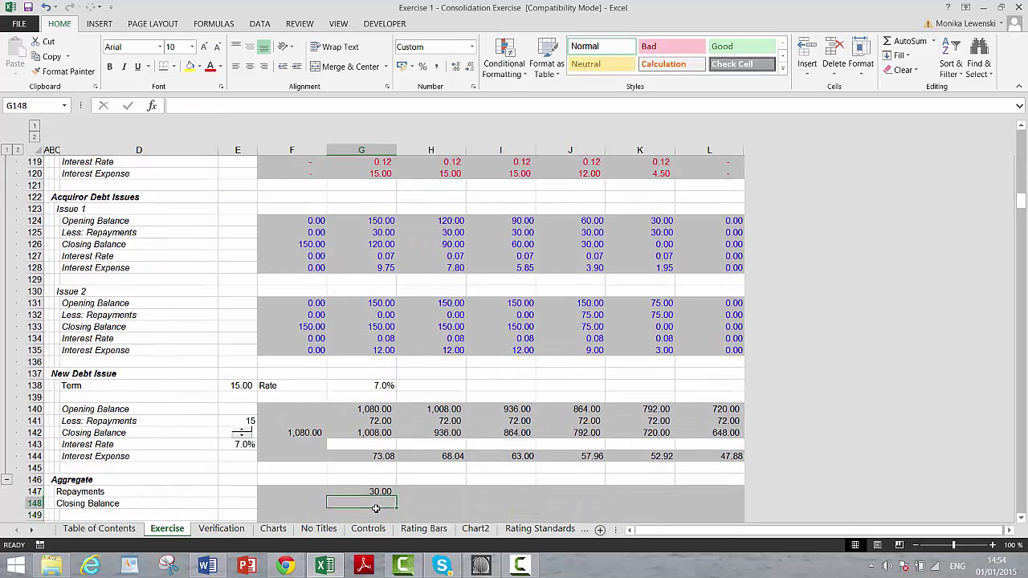
type("=")
key("Up")
key("Up")
key("Up")
key("Up")
key("Up")
key("Up")
key("Up")
key("Up")
key("Up")
key("Up")
key("Up")
key("Up")
key("Up")
key("Up")
key("Up")
key("Up")
key("Up")
key("Up")
key("Up")
key("Up")
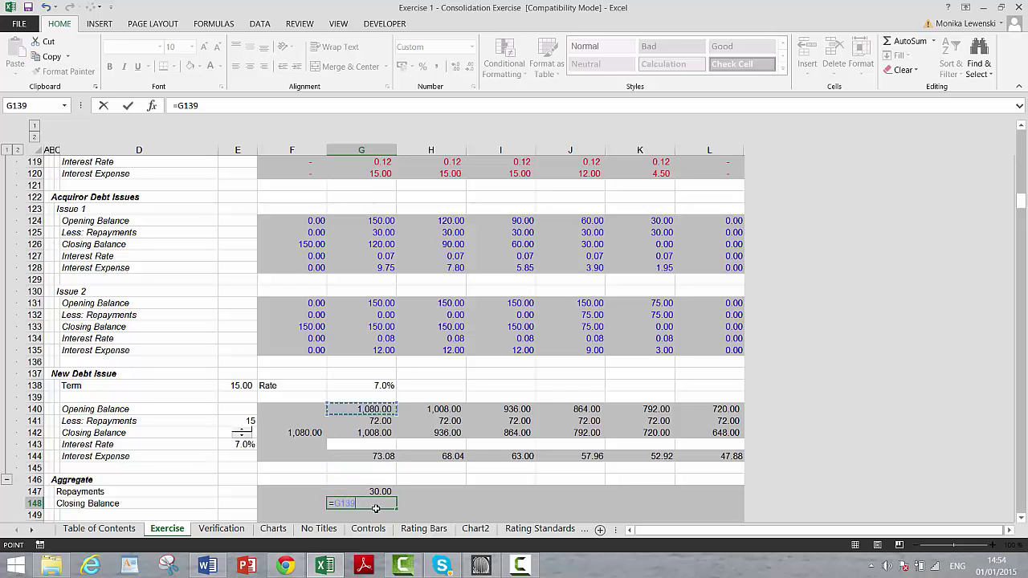
key("Up")
key("Up")
key("Up")
key("Up")
key("Up")
key("Up")
key("Up")
key("Up")
key("Up")
key("Up")
key("Up")
key("Up")
key("Up")
key("Up")
key("Up")
key("Up")
key("Up")
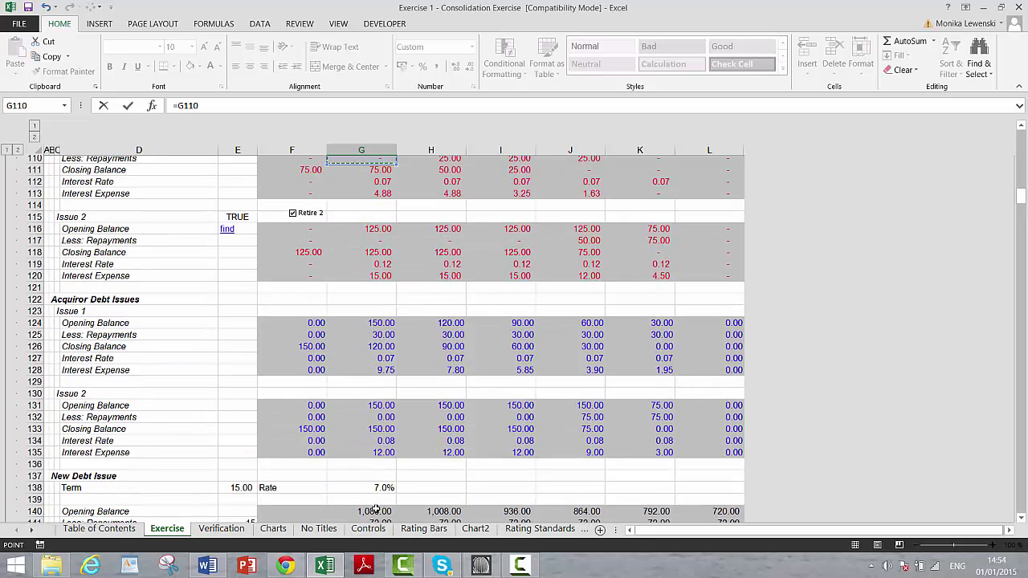
key("Up")
key("Down")
key("Down")
key("Down")
key("Down")
key("Down")
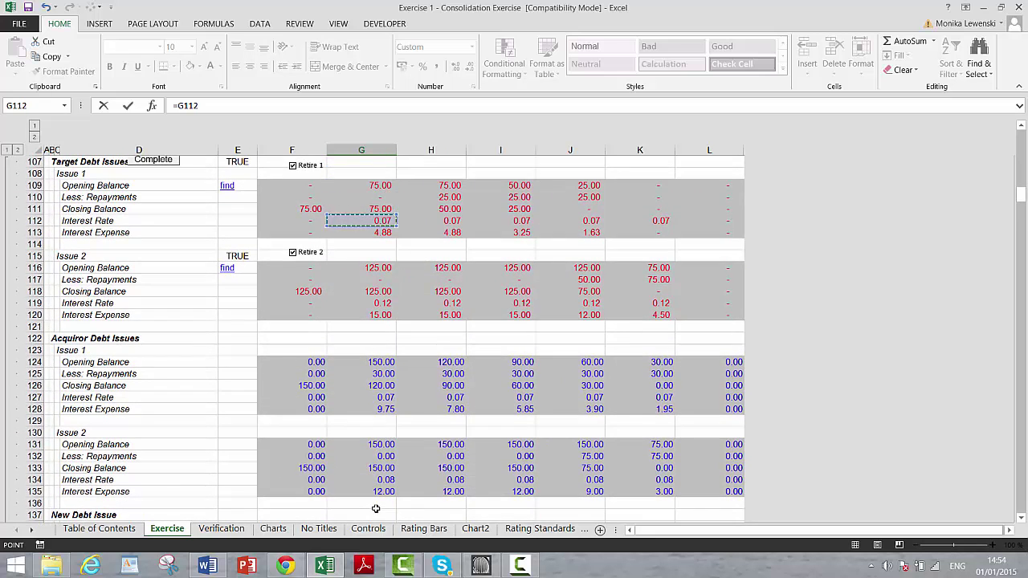
key("Up")
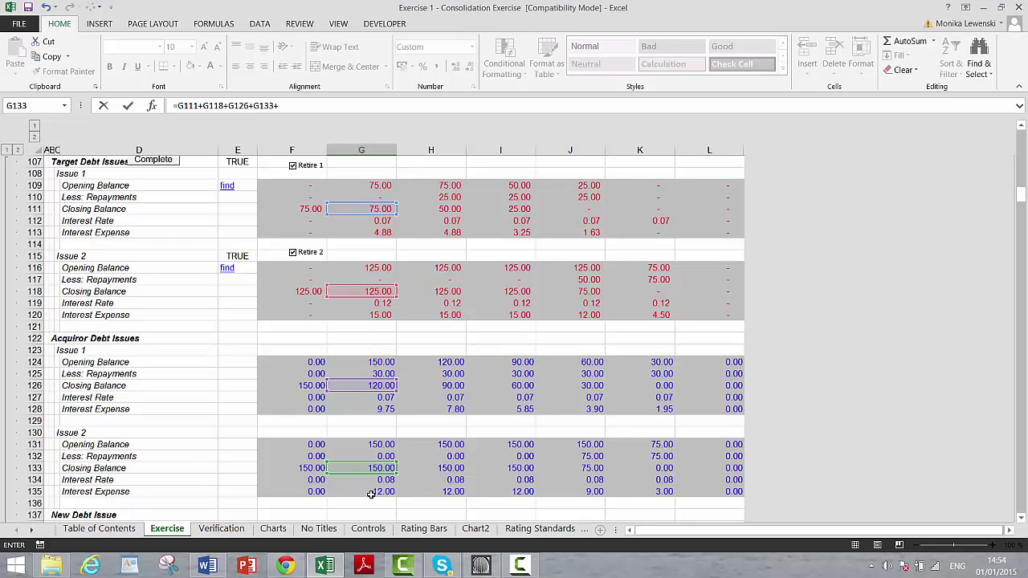
key("Down")
key("Down")
key("Down")
key("Down")
key("Down")
key("Down")
key("Down")
key("Down")
key("Down")
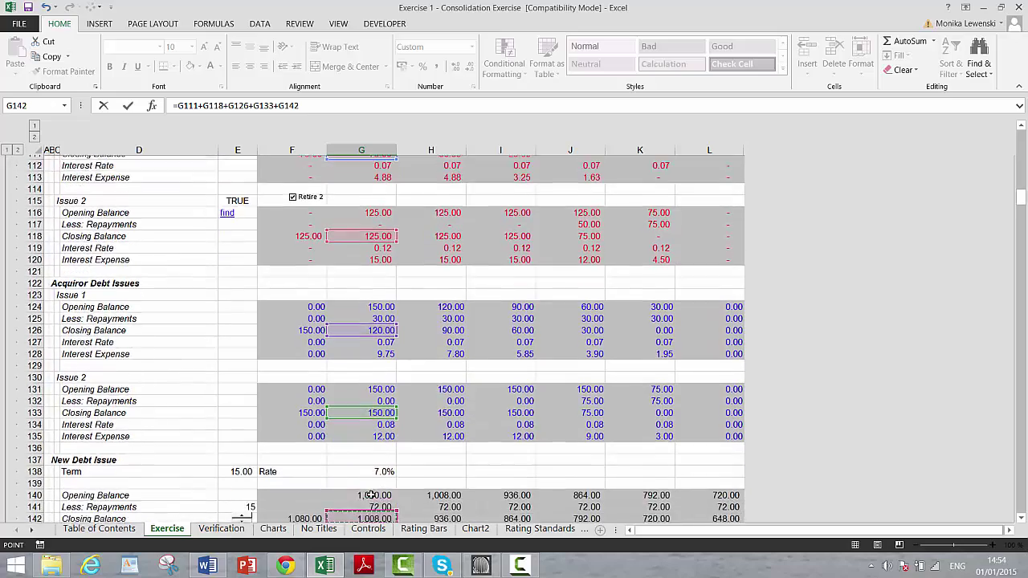
key("Down")
key("Down")
key("Down")
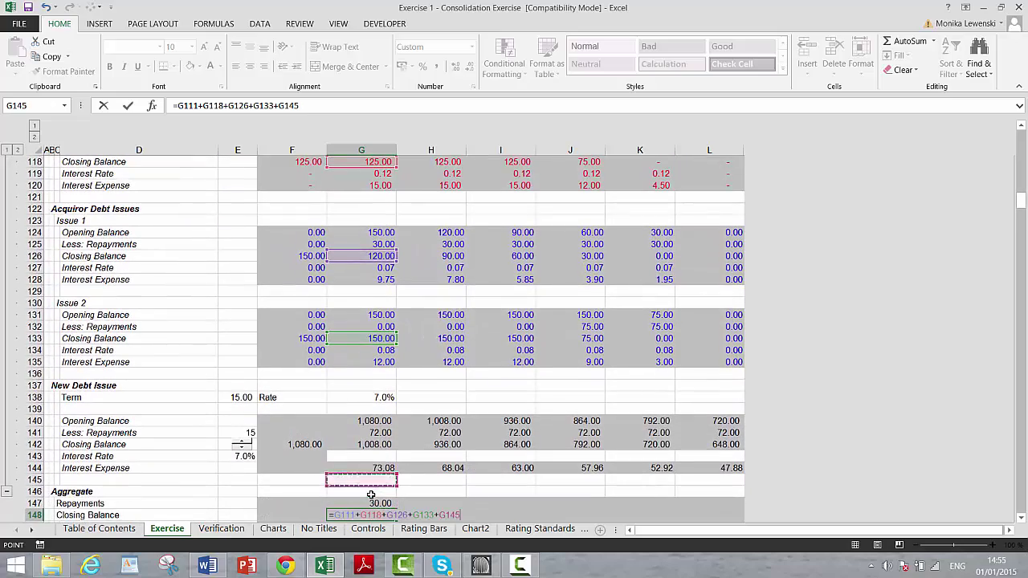
key("Return")
Enter =G113+G120+G128+G135 in G150 to total the year 1 interest expense of the target and acquiror debt issues.
key("Down")
key("Down")
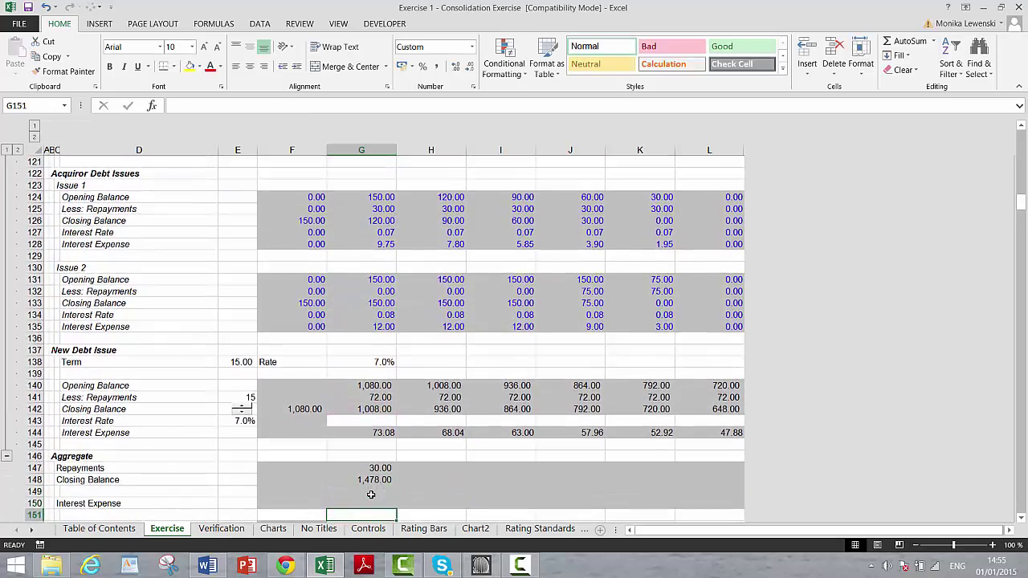
key("Up")
key("Up")
key("Down")
type("=")
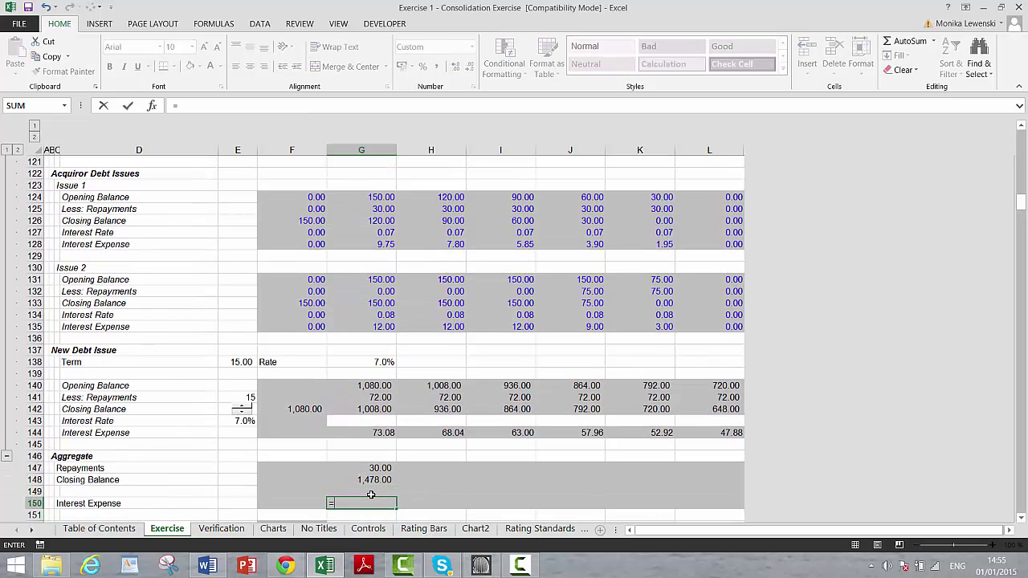
key("Up")
key("Up")
key("Up")
key("Up")
key("Up")
key("Up")
key("Up")
key("Up")
key("Up")
key("Up")
key("Up")
key("Up")
key("Up")
key("Up")
key("Up")
key("Up")
key("Up")
key("Up")
key("Up")
key("Up")
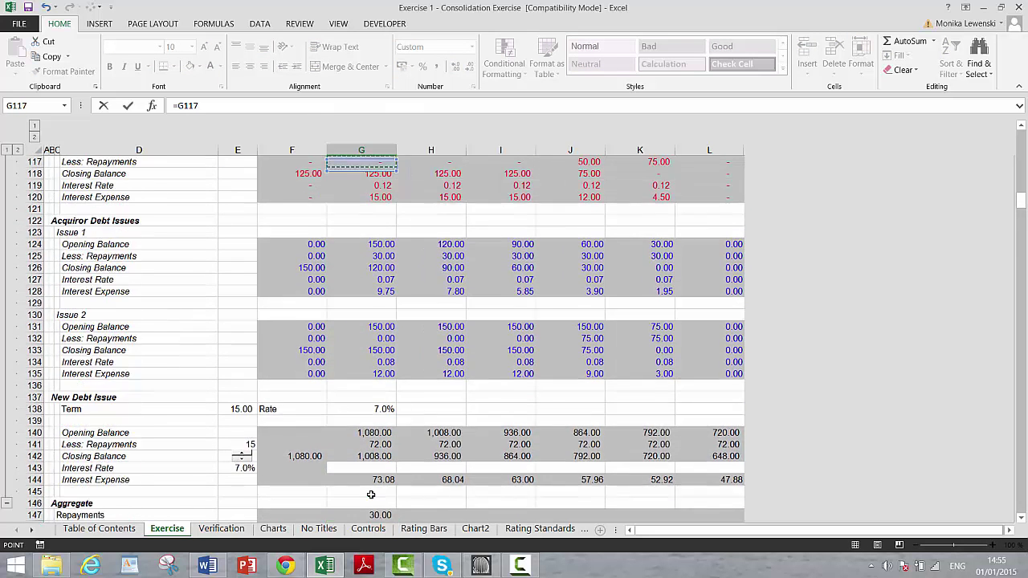
key("Up")
key("Up")
key("Up")
key("Up")
key("Up")
key("Up")
key("Up")
key("Up")
key("Up")
key("Up")
key("Up")
key("Up")
key("Up")
key("Up")
key("Up")
key("Up")
key("Up")
key("Up")
key("Up")
key("Down")
key("Down")
key("Down")
key("Down")
key("Down")
key("Down")
key("Down")
key("Down")
key("Down")
key("Down")
key("Down")
key("Down")
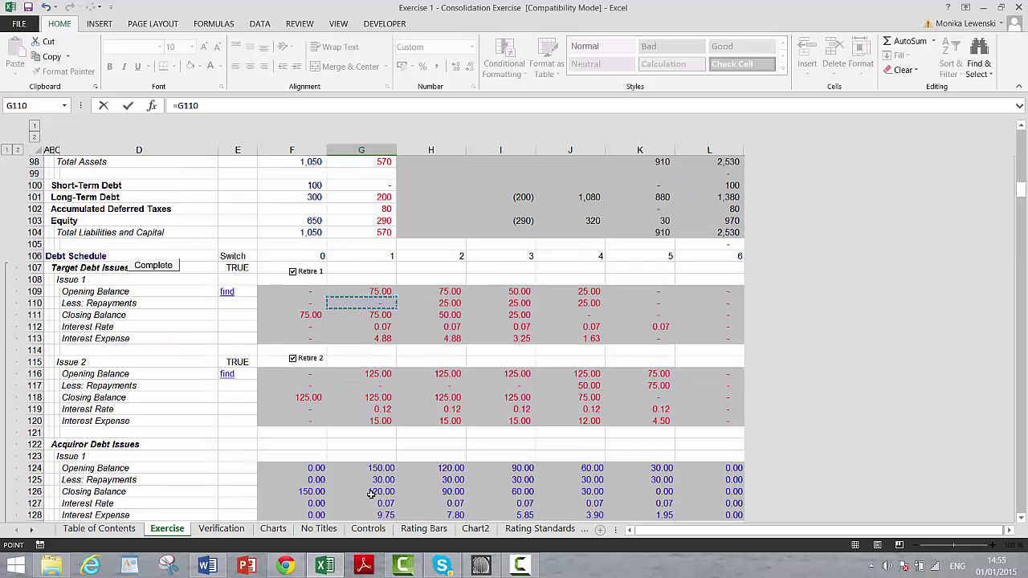
key("Down")
key("Down")
key("Down")
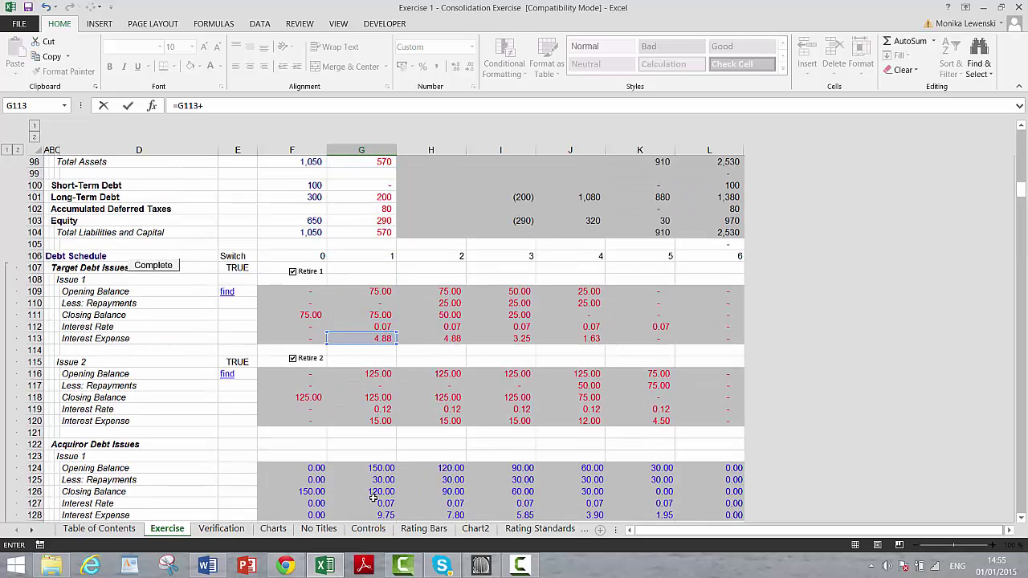
left_click(372, 417)
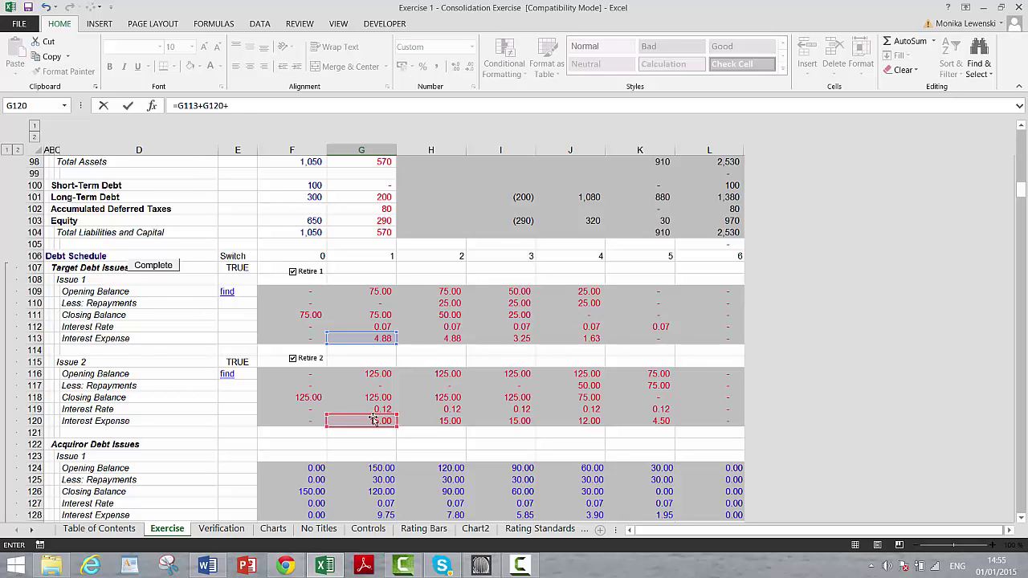
left_click(374, 477)
key("Down")
key("Down")
key("Down")
key("Down")
key("Down")
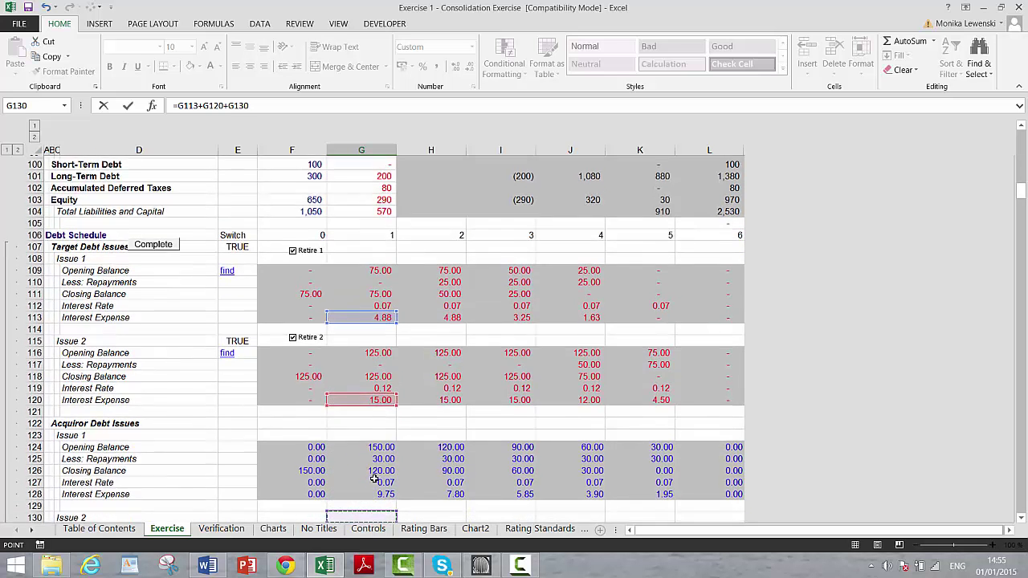
key("Up")
key("Up")
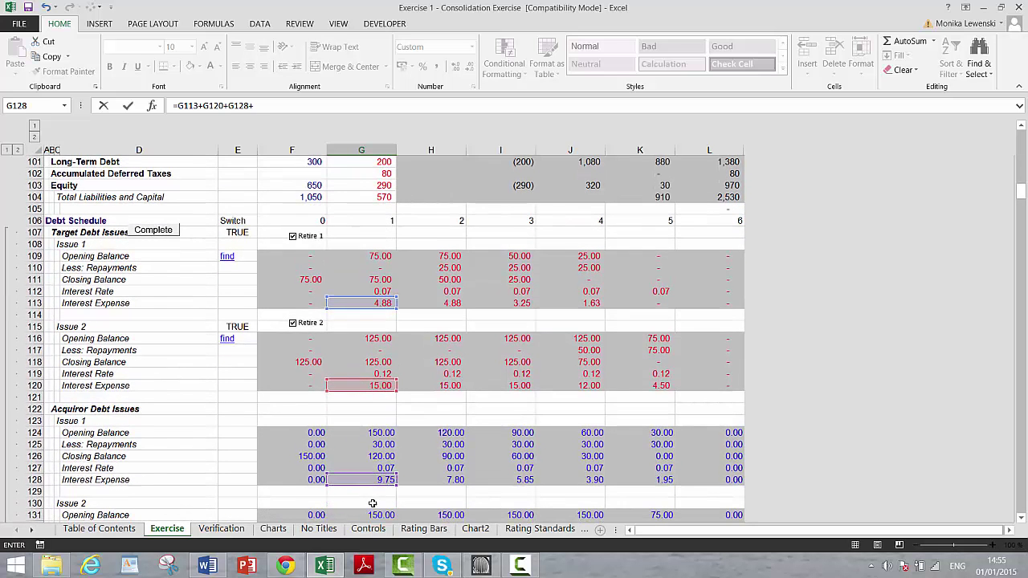
left_click(373, 504)
key("Down")
key("Down")
key("Down")
key("Down")
key("Down")
key("Down")
key("Down")
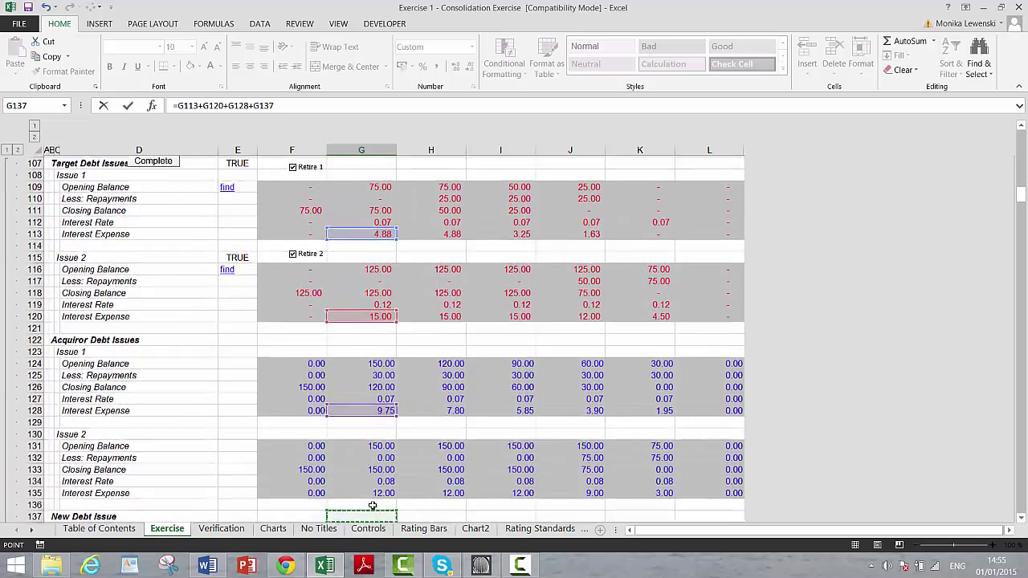
key("Down")
key("Up")
key("Up")
key("Up")
key("Return")
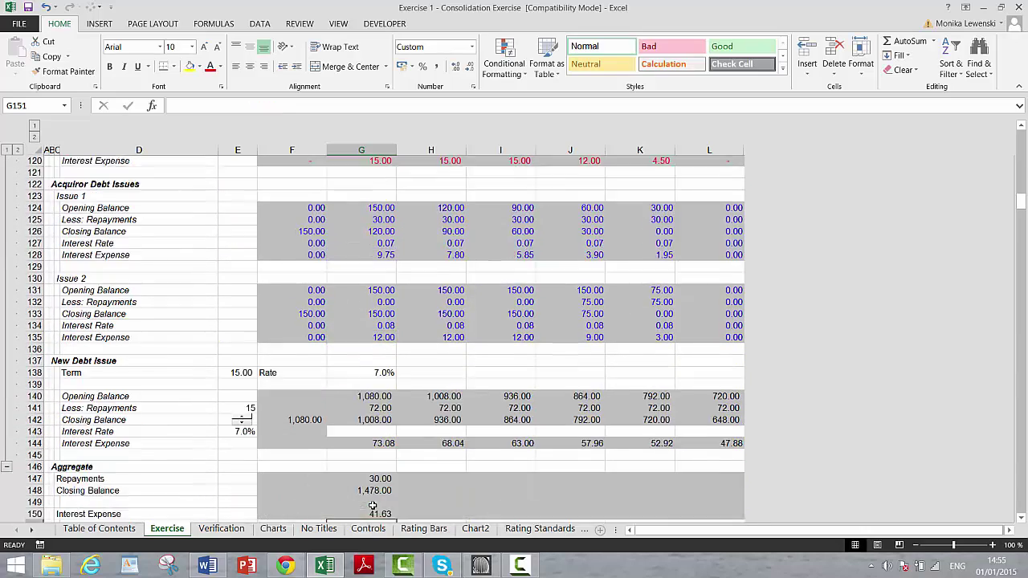
Fill the Aggregate section's year 1 formulas in G147:G150 across to year 6 in column L.
key("Up")
key("Up")
key("Up")
key("Up")
key("shift+Down")
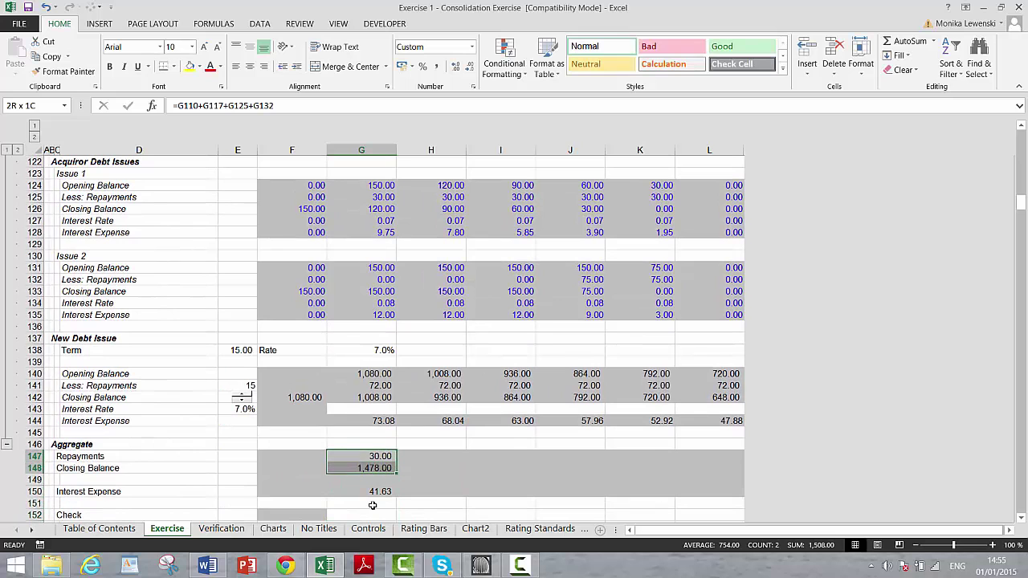
key("shift+Down")
key("shift+Down")
key("shift+Right")
key("shift+Right")
key("shift+Right")
key("shift+Right")
key("shift+Right")
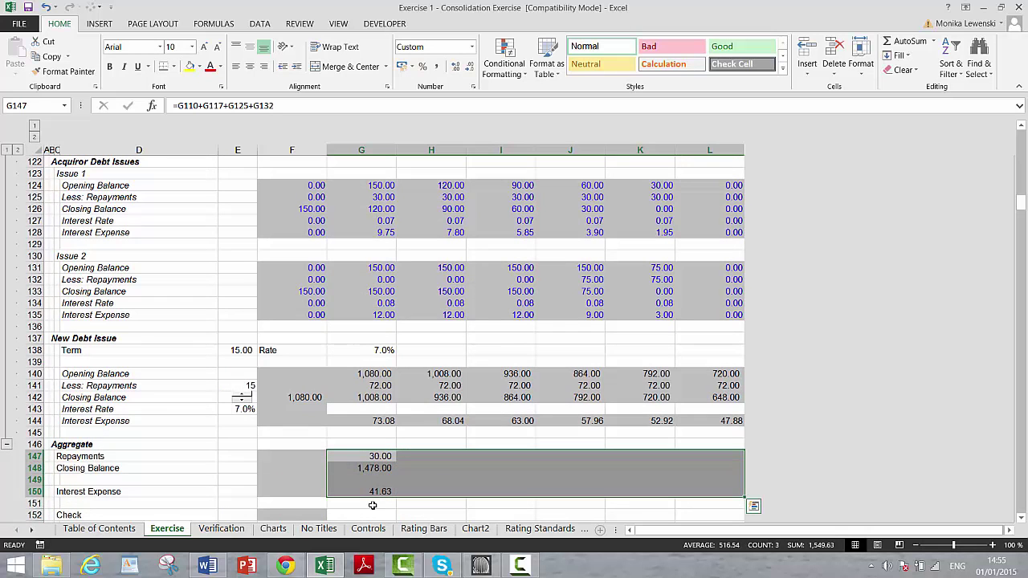
key("ctrl+r")
Copy the aggregate Closing Balance formula from G148 into the year 0 cell F148.
key("Down")
key("Down")
key("Down")
key("Down")
key("Down")
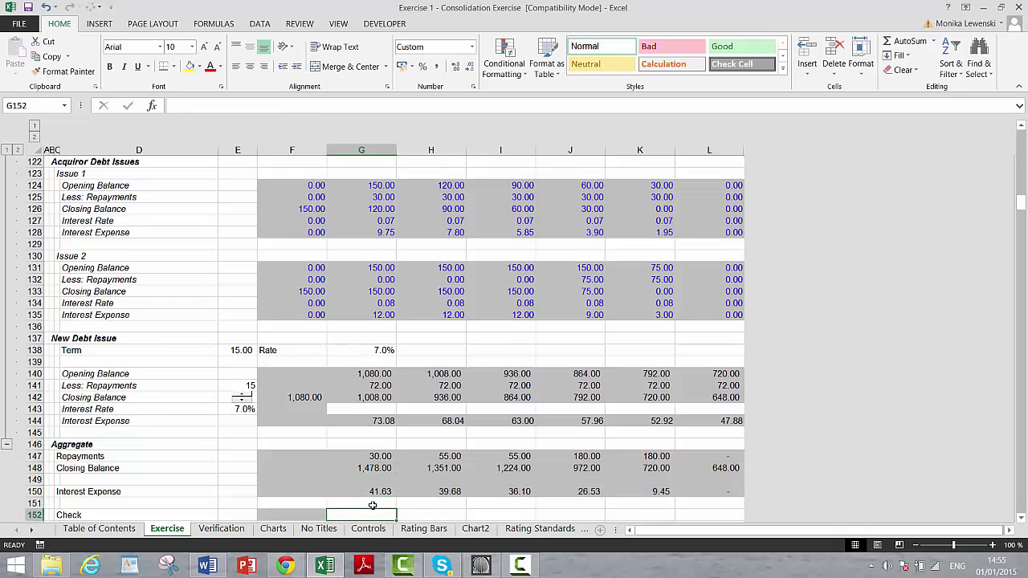
key("Left")
key("Left")
key("Up")
key("Up")
key("Up")
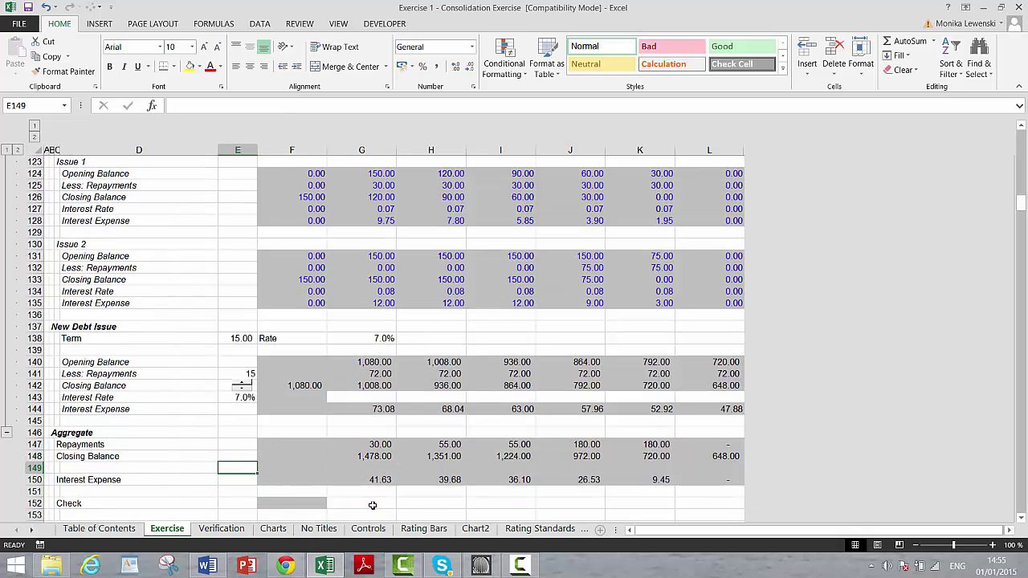
key("Up")
key("Right")
key("Right")
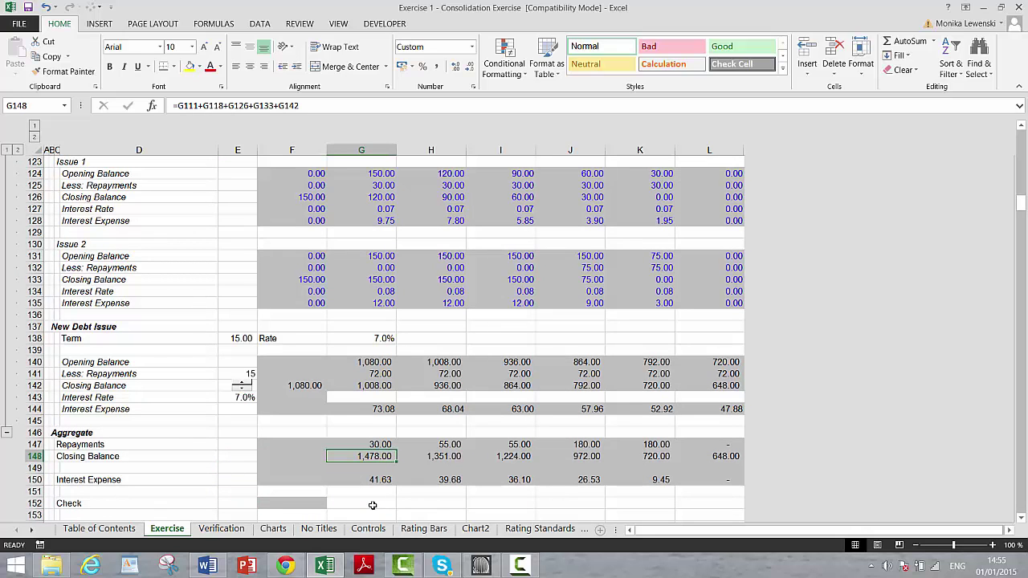
key("ctrl+c")
key("Left")
key("ctrl+v")
key("Escape")
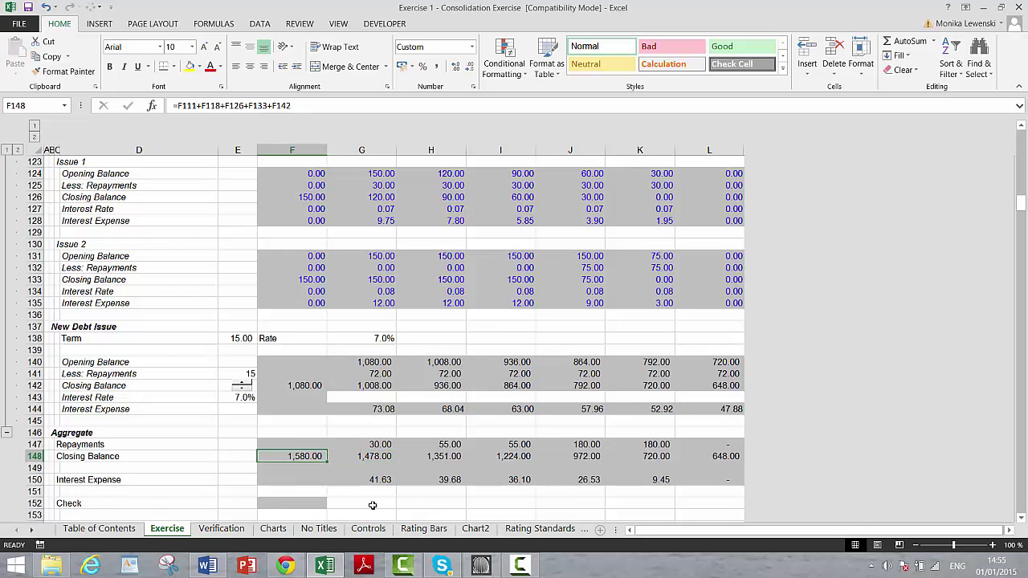
Link the Check cell F152 to the pro-forma Long-Term Debt with the formula =L101.
key("Down")
key("Down")
key("Down")
key("Down")
type("=")
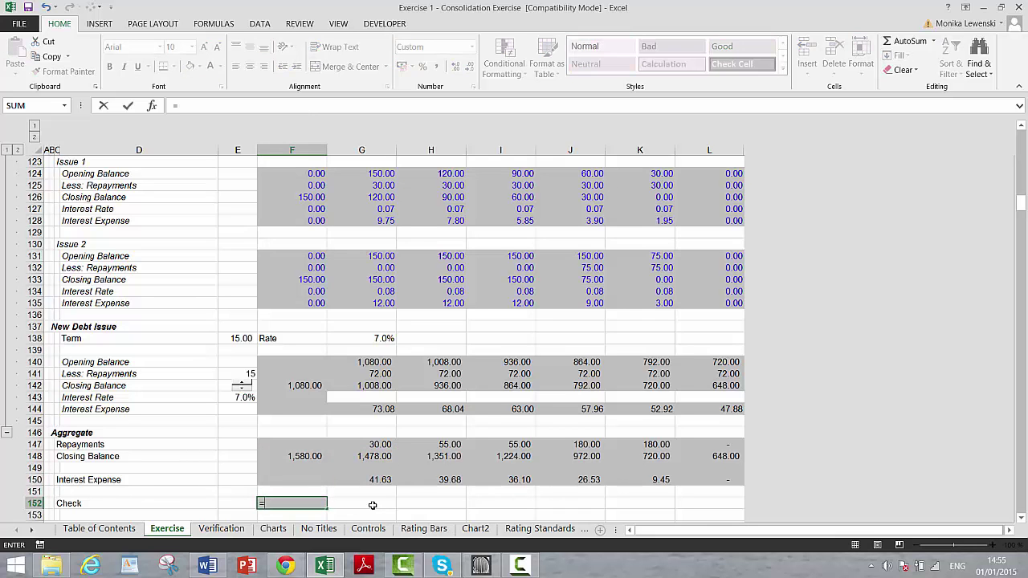
key("Page_Up")
key("Page_Up")
key("Page_Up")
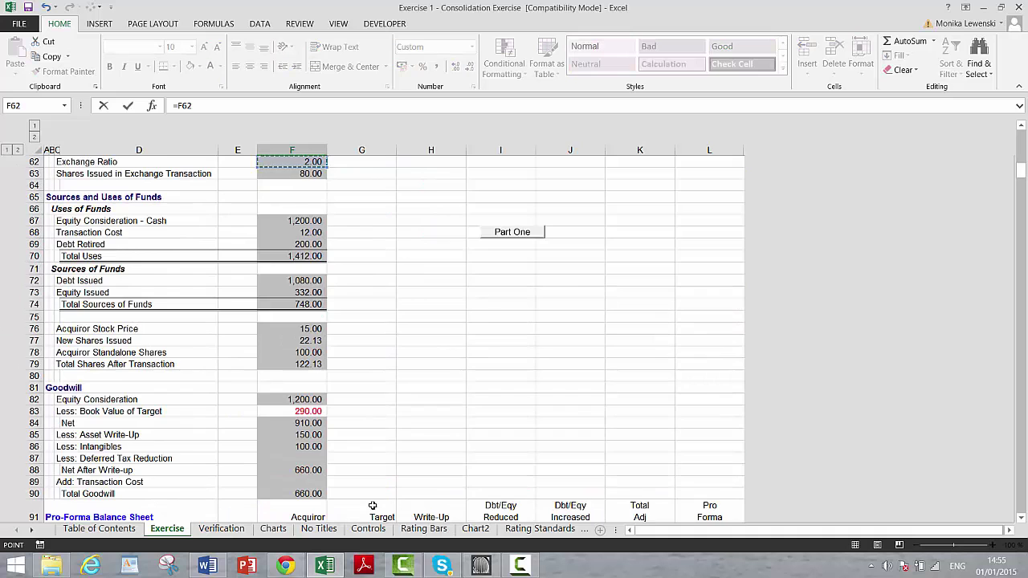
key("Page_Down")
key("Up")
key("Up")
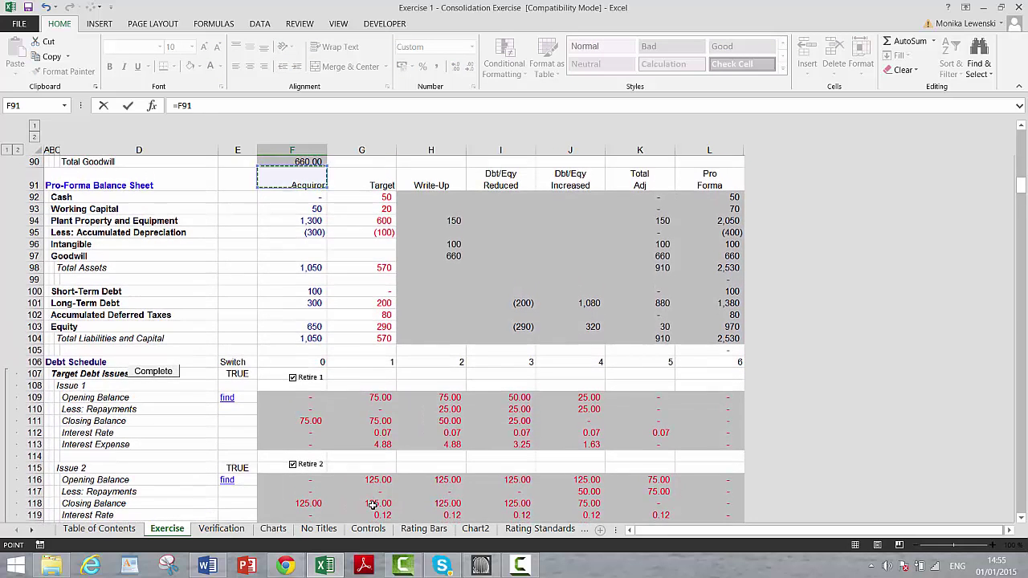
key("Down")
key("Down")
key("Down")
key("Down")
key("Down")
key("Down")
key("Down")
key("Down")
key("Down")
key("Down")
key("Down")
key("Right")
key("Right")
key("Right")
key("Right")
key("Right")
key("Right")
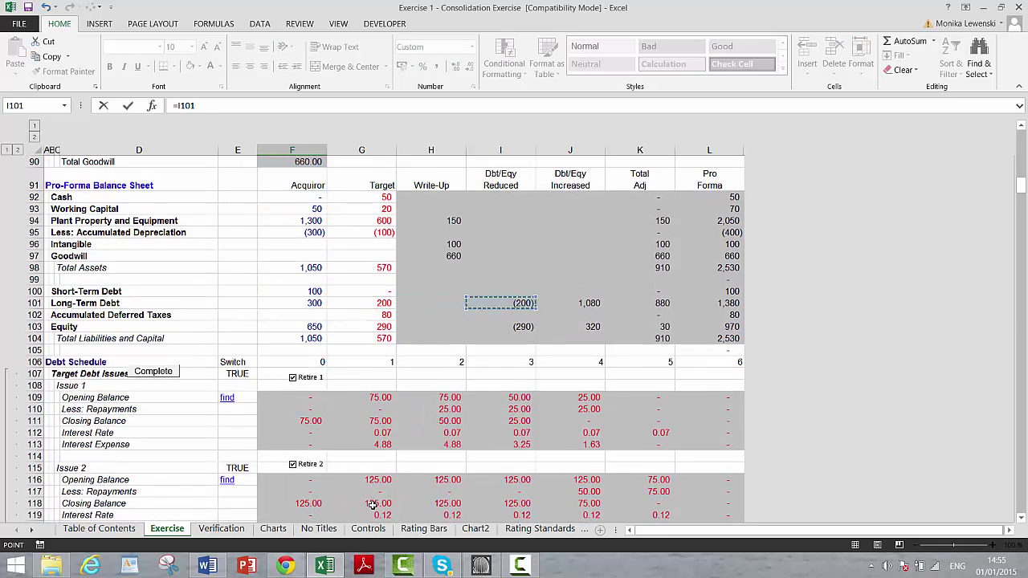
key("Return")
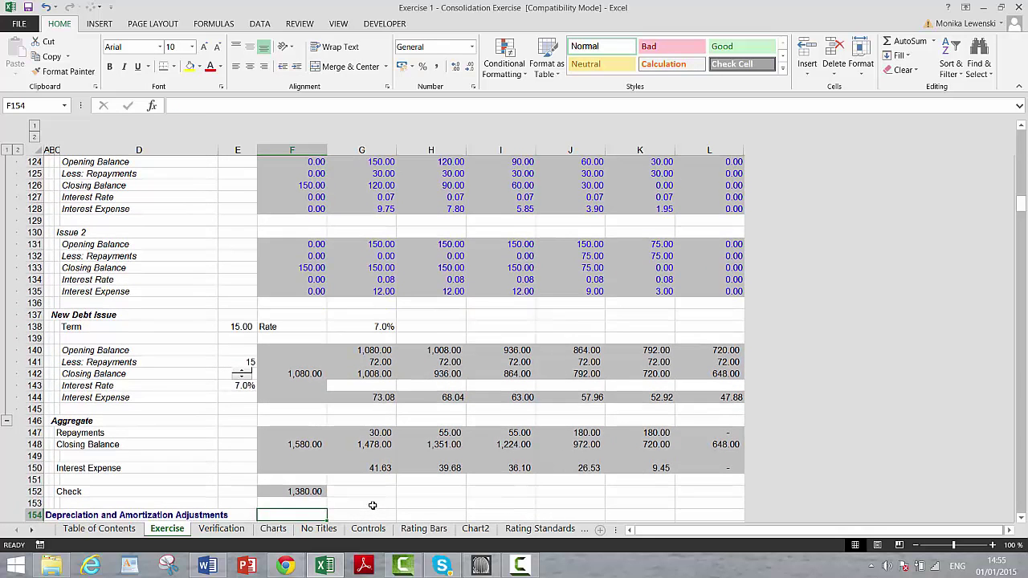
key("Up")
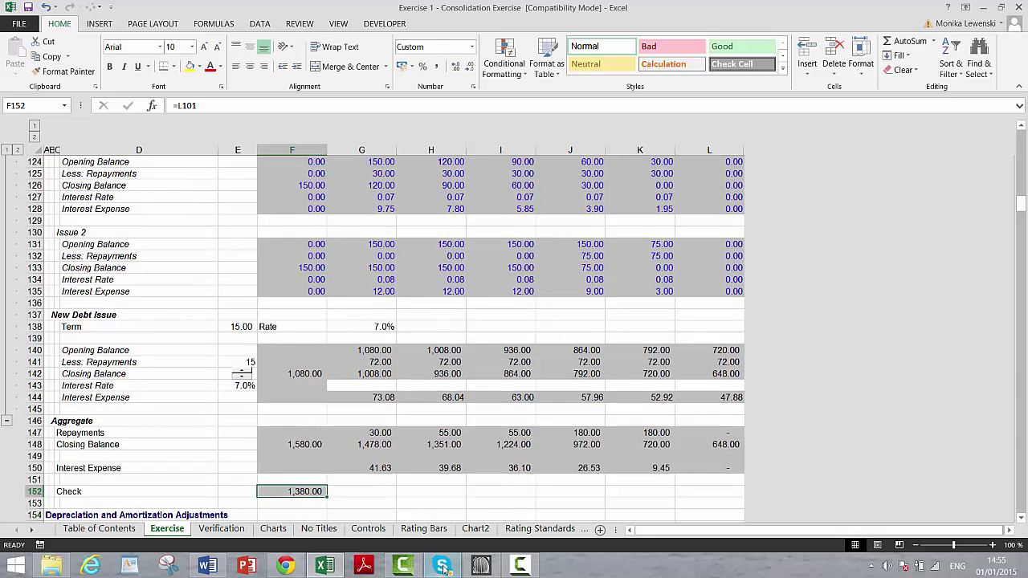
left_click(527, 568)
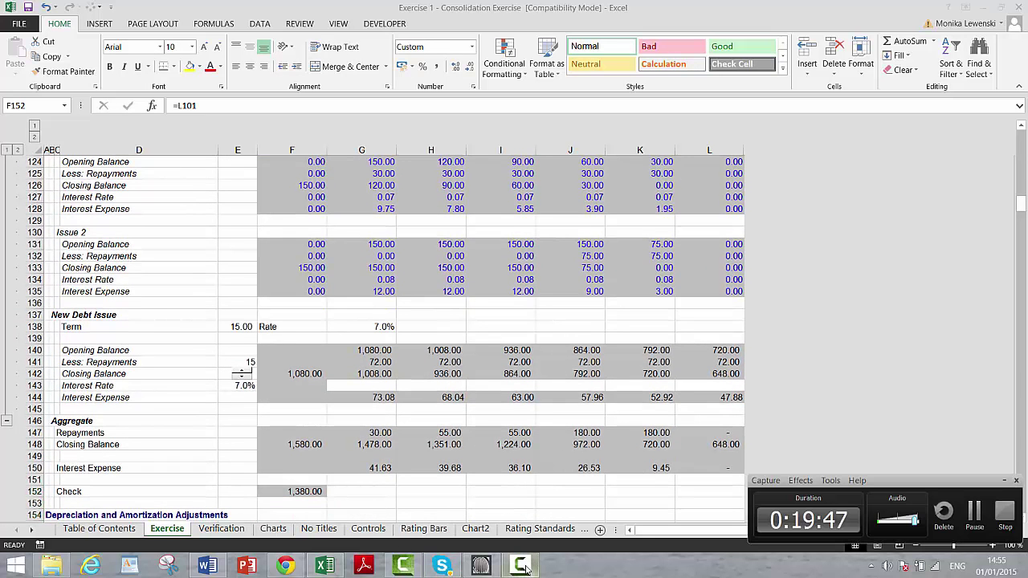
left_click(975, 515)
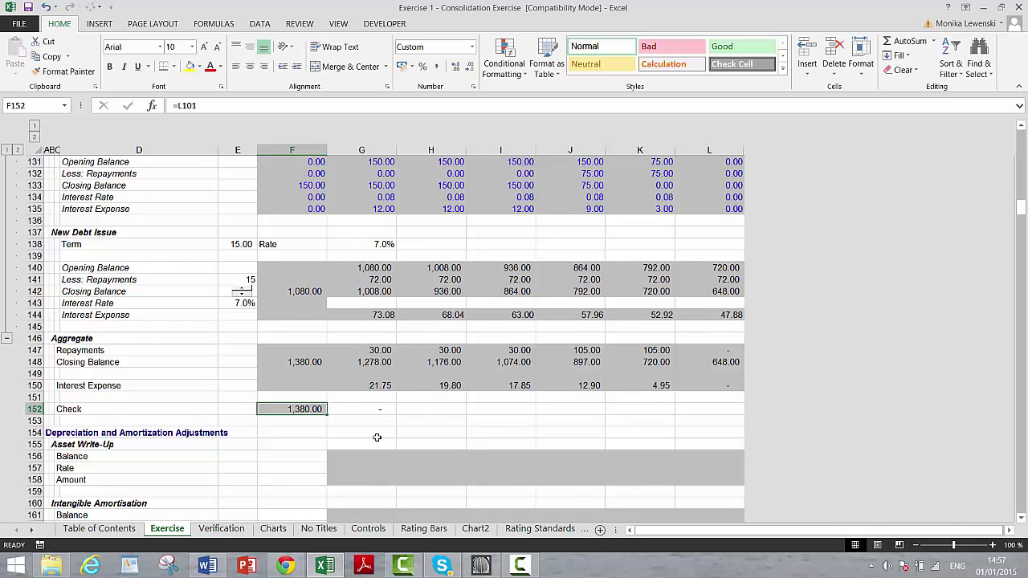
Review the debt schedule from the aggregate totals up to the target's Issue 2 and its Retire 2 switch.
key("Up")
key("Up")
key("Up")
key("Up")
key("Up")
key("Up")
key("Up")
key("Up")
key("Up")
key("Up")
key("Up")
key("Up")
key("Up")
key("Up")
key("Up")
key("Up")
key("Up")
key("Up")
key("Up")
key("Up")
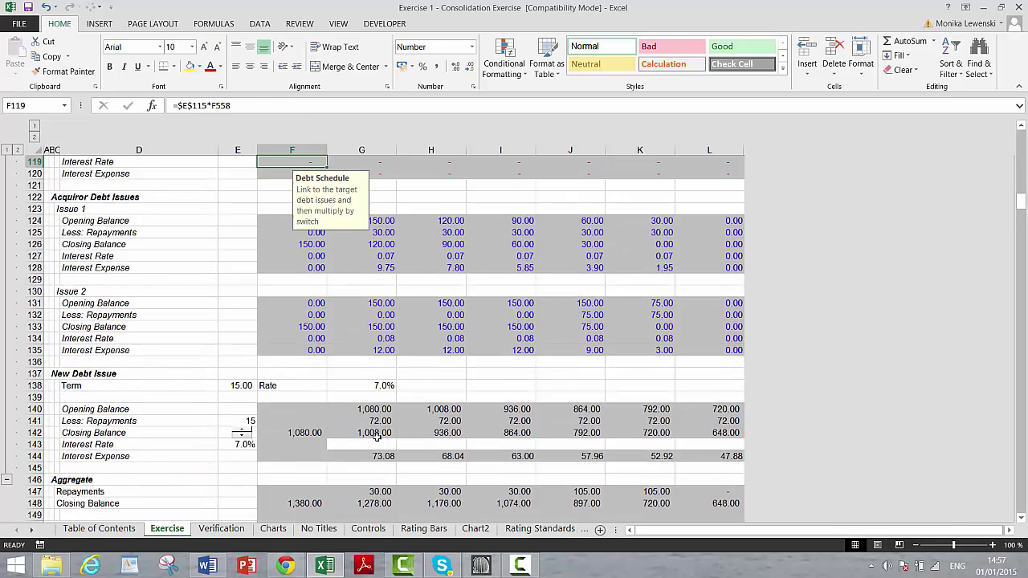
key("Left")
key("Up")
key("Up")
key("Up")
key("Up")
key("Up")
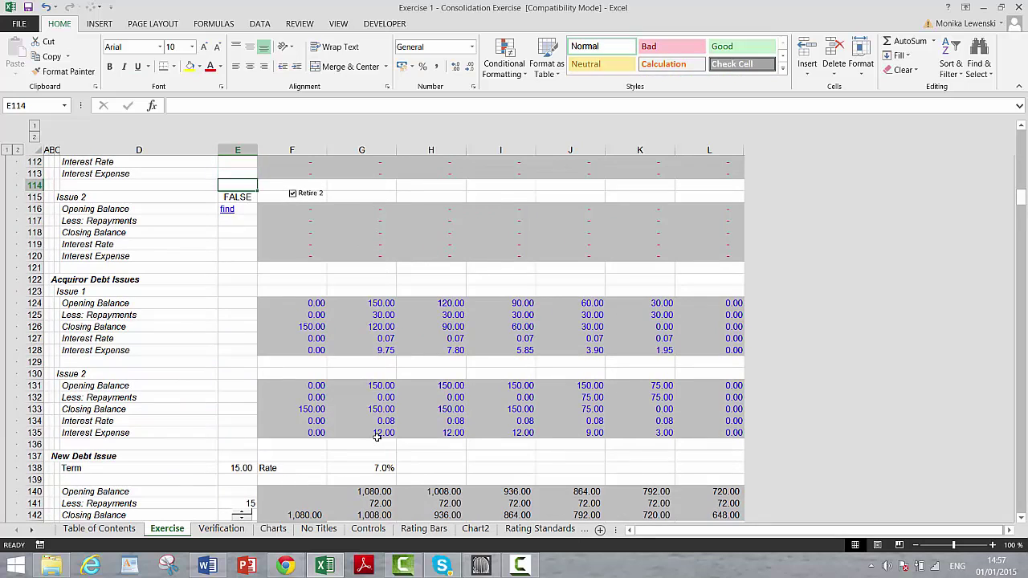
Examine the Check row beneath the Aggregate section, including the difference formula in G152.
key("Down")
key("Down")
key("Down")
key("Down")
key("Down")
key("Down")
key("Down")
key("Down")
key("Down")
key("Down")
key("Down")
key("Down")
key("Down")
key("Down")
key("Down")
key("Down")
key("Down")
key("Down")
key("Down")
key("Down")
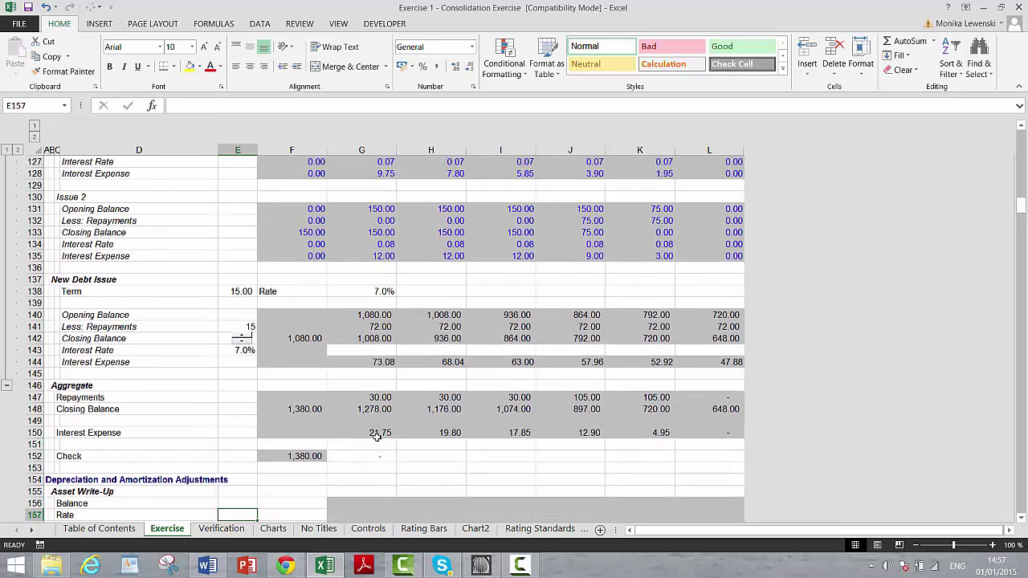
key("Up")
key("Up")
key("Up")
key("Up")
key("Up")
key("Right")
key("Right")
key("Right")
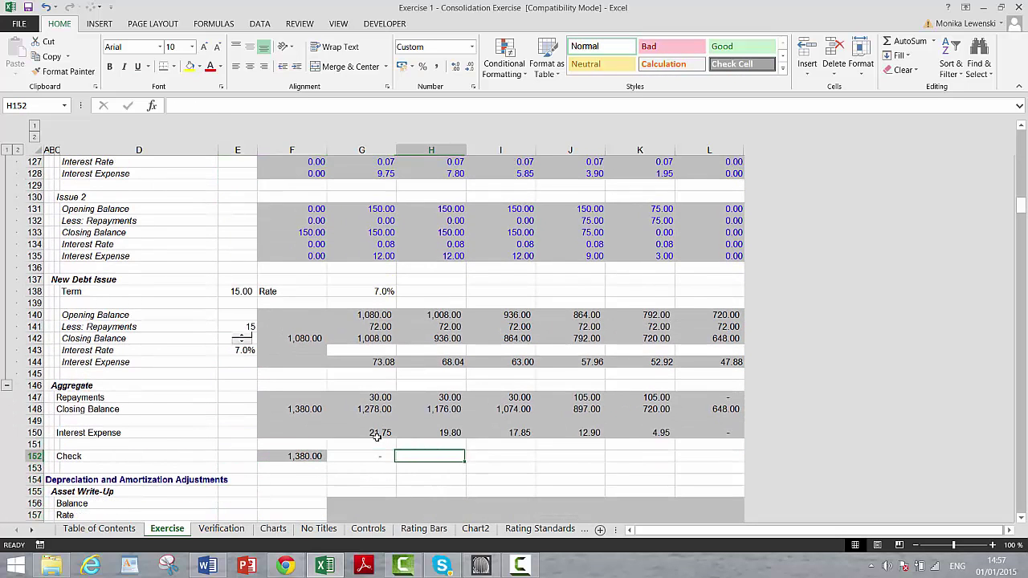
key("Left")
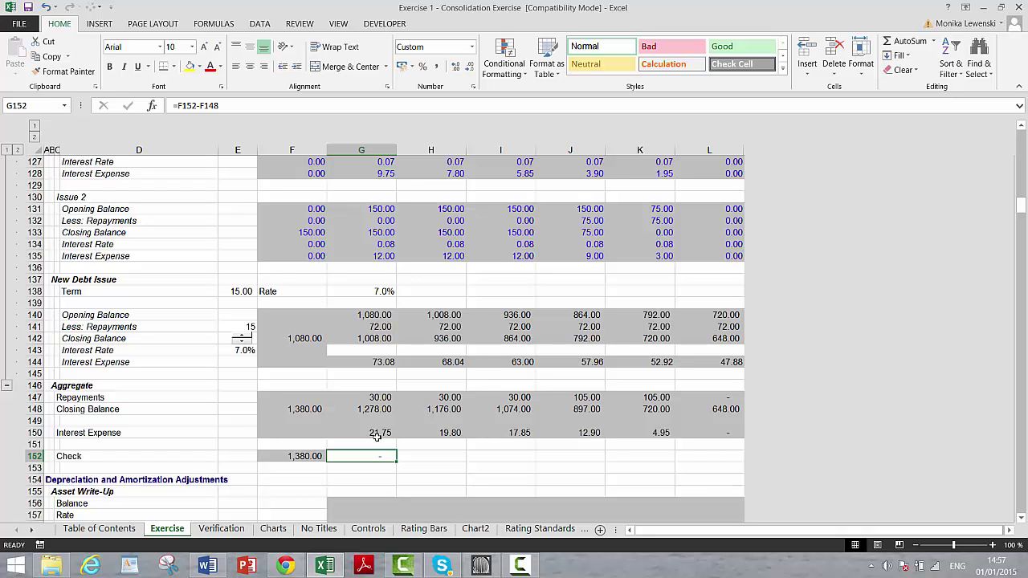
key("Left")
type("=")
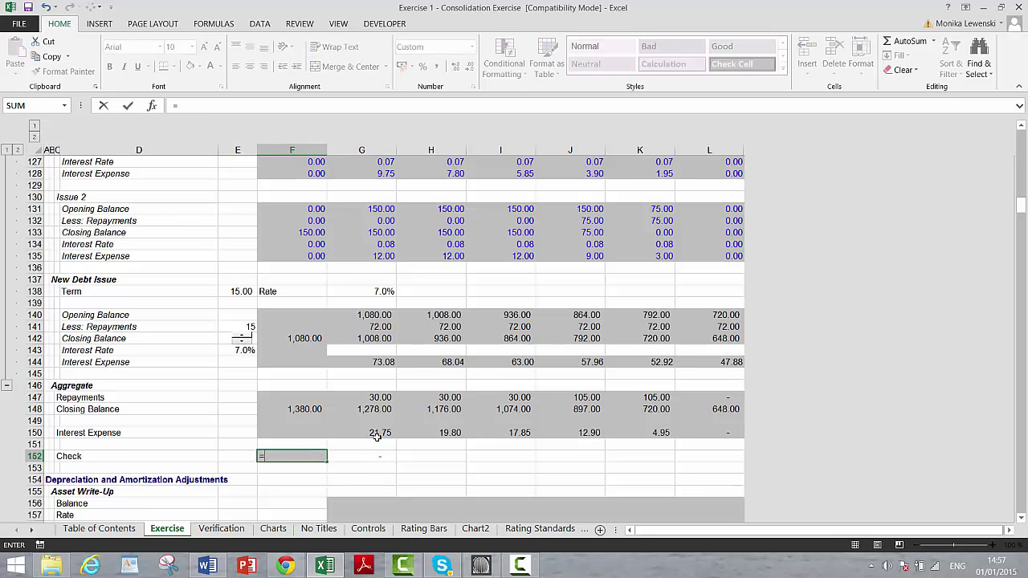
key("Page_Up")
key("Page_Up")
key("Up")
key("Up")
key("Up")
key("Up")
key("Up")
key("Up")
key("Up")
key("Up")
key("Up")
key("Up")
key("Up")
key("Up")
key("Up")
key("Up")
key("Up")
key("Up")
key("Up")
key("Up")
key("Up")
key("Up")
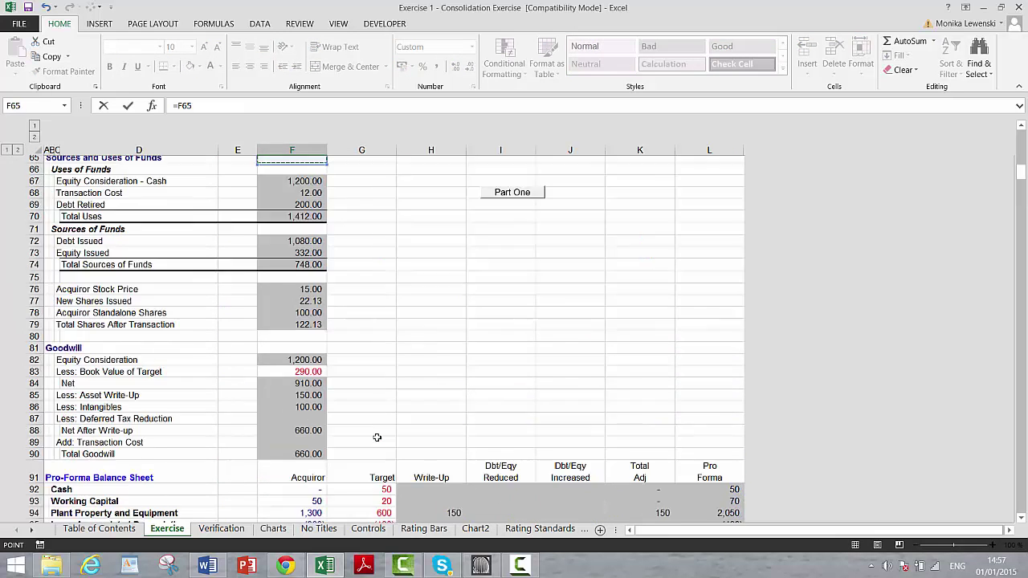
key("Down")
key("Down")
key("Down")
key("Down")
key("Down")
key("Down")
key("Down")
key("Down")
key("Down")
key("Down")
key("Down")
key("Down")
key("Down")
key("Down")
key("Down")
key("Down")
key("Down")
key("Down")
key("Down")
key("Down")
key("Down")
key("Down")
key("Down")
key("Down")
key("Down")
key("Down")
key("Down")
key("Down")
key("Down")
key("Down")
key("Down")
key("Down")
key("Down")
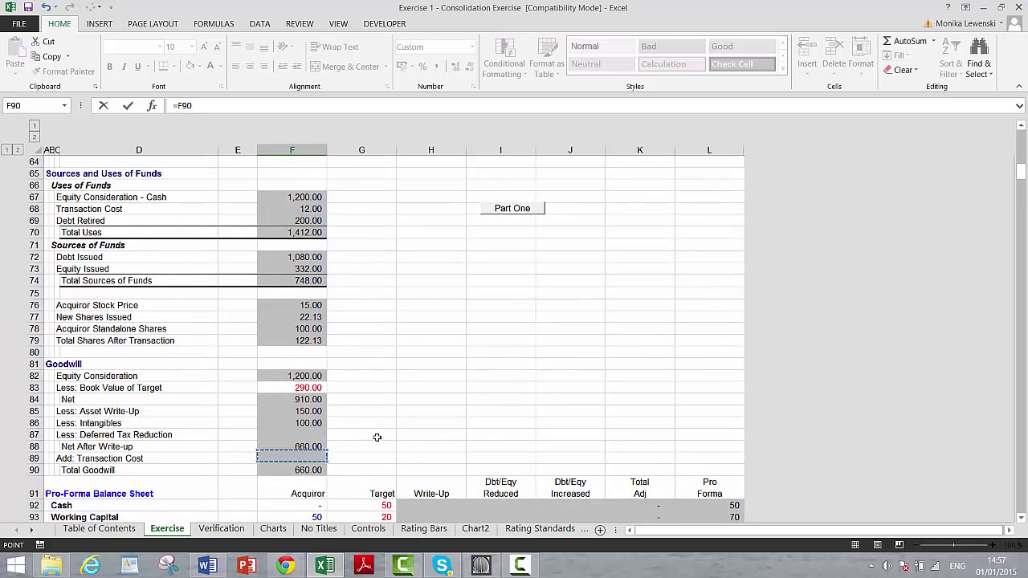
key("Up")
key("Up")
key("Right")
key("Right")
key("Right")
key("Right")
key("Right")
key("Right")
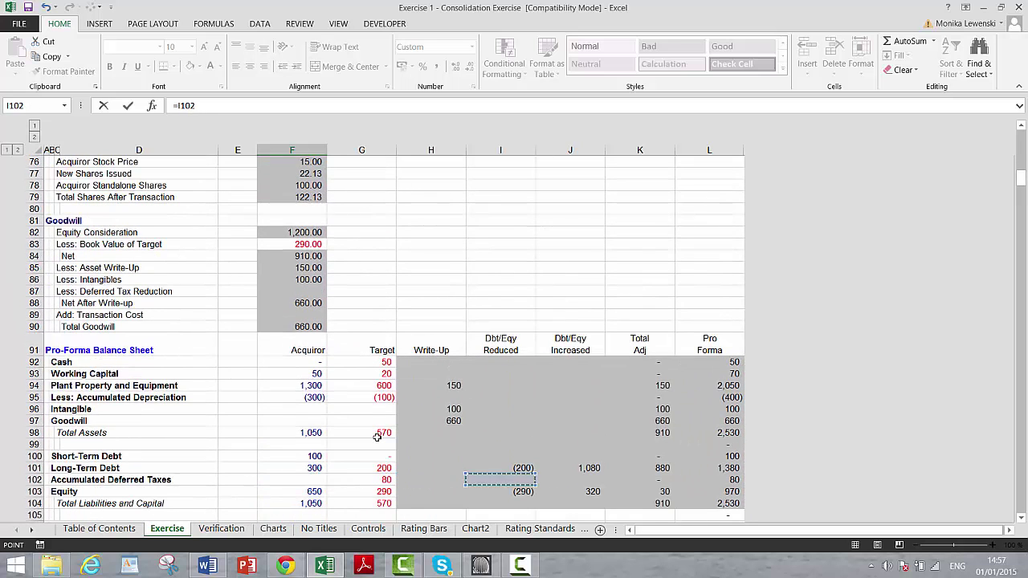
key("Up")
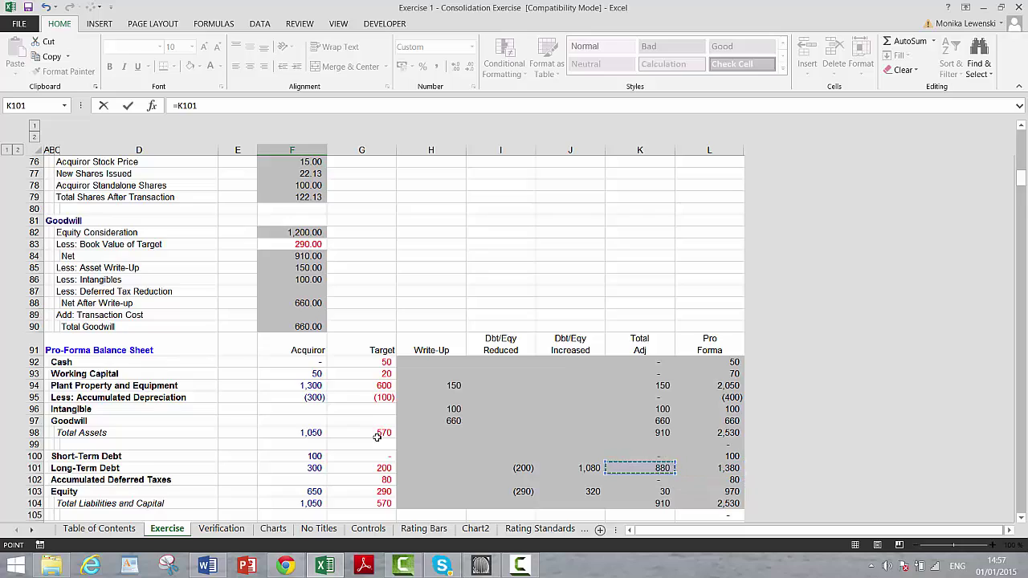
key("Escape")
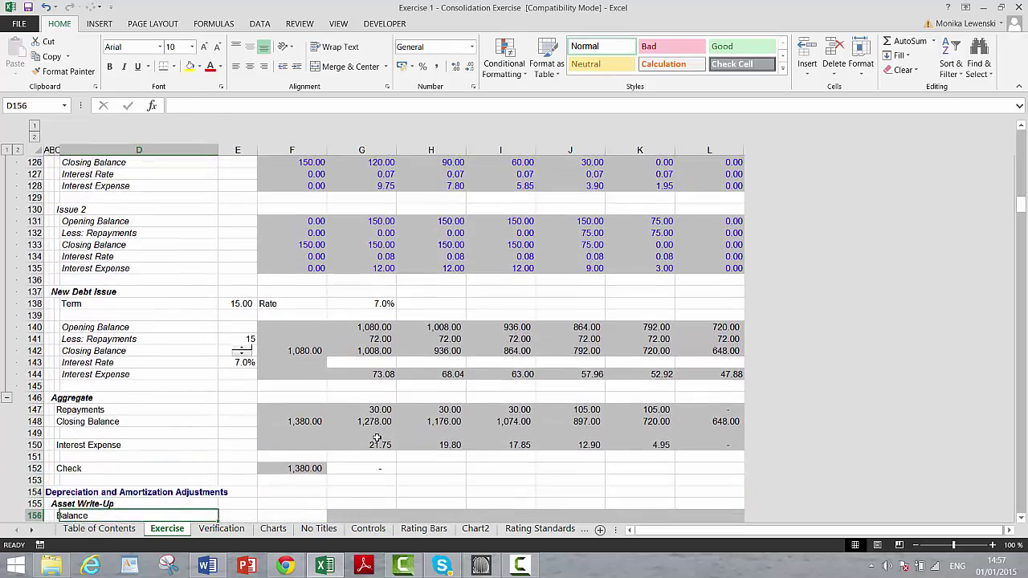
Link the year 1 Asset Write-Up Balance in G156 to the Goodwill section's asset write-up with the formula =F85.
scroll(377, 437, "down", 2)
key("Down")
key("Down")
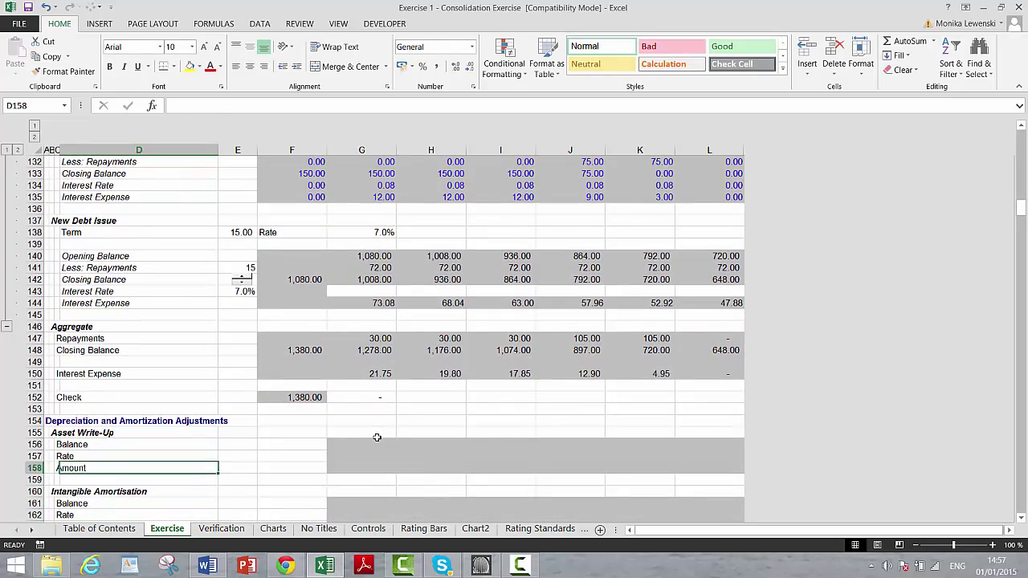
key("Right")
key("Right")
key("Right")
key("Up")
key("Up")
key("Left")
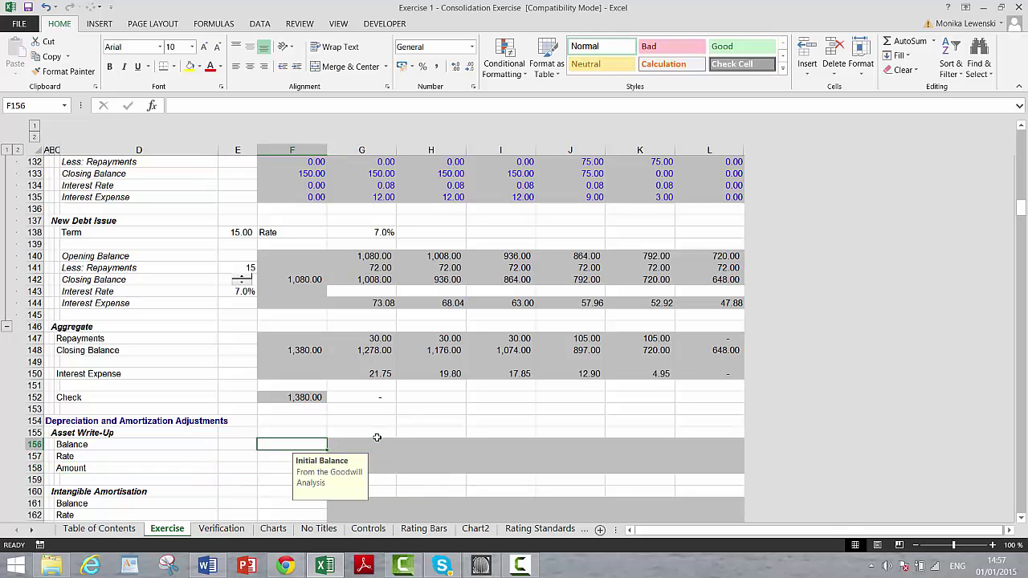
key("Right")
type("=")
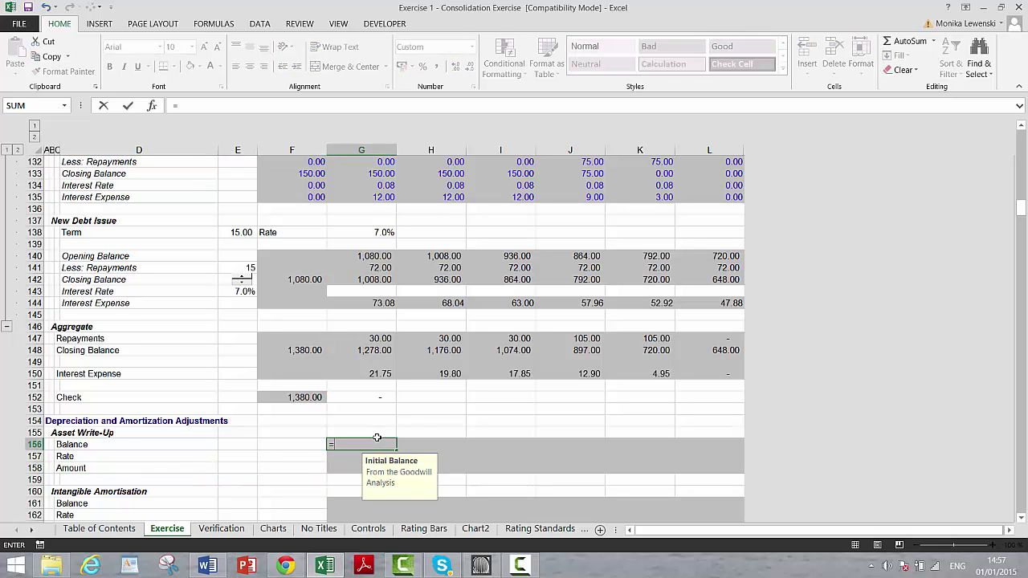
key("Page_Up")
key("Page_Up")
key("Up")
key("Up")
key("Up")
key("Up")
key("Up")
key("Up")
key("Up")
key("Up")
key("Up")
key("Up")
key("Up")
key("Up")
key("Up")
key("Up")
key("Up")
key("Up")
key("Up")
key("Up")
key("Up")
key("Up")
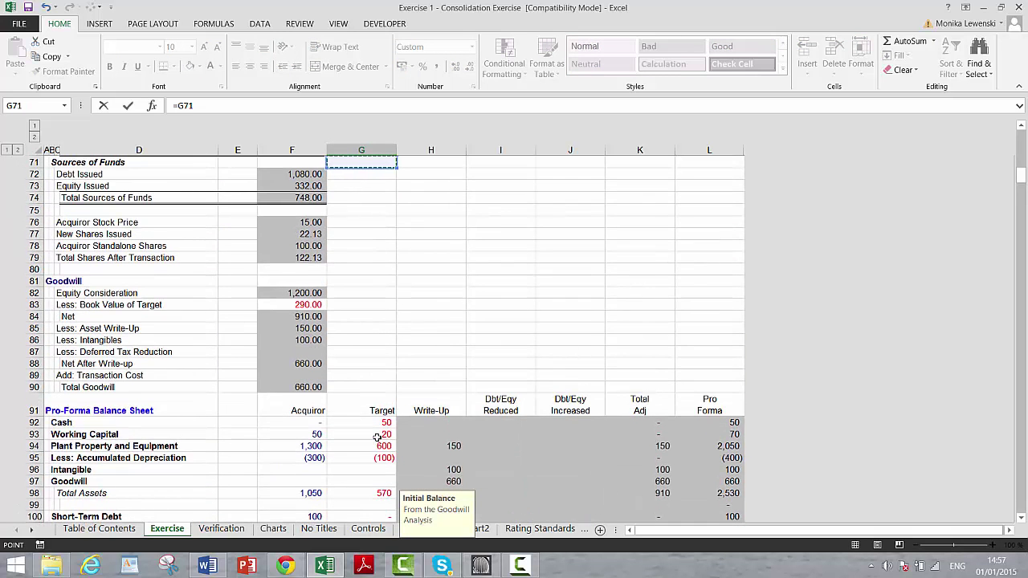
key("Up")
key("Up")
key("Down")
key("Down")
key("Down")
key("Down")
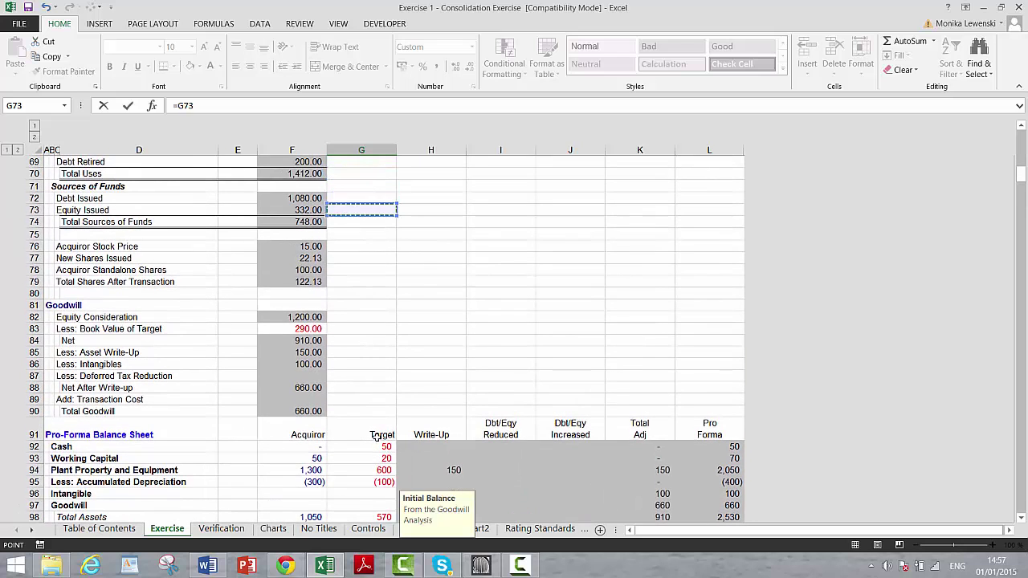
key("Down")
key("Down")
key("Down")
key("Left")
key("Left")
key("Up")
key("Up")
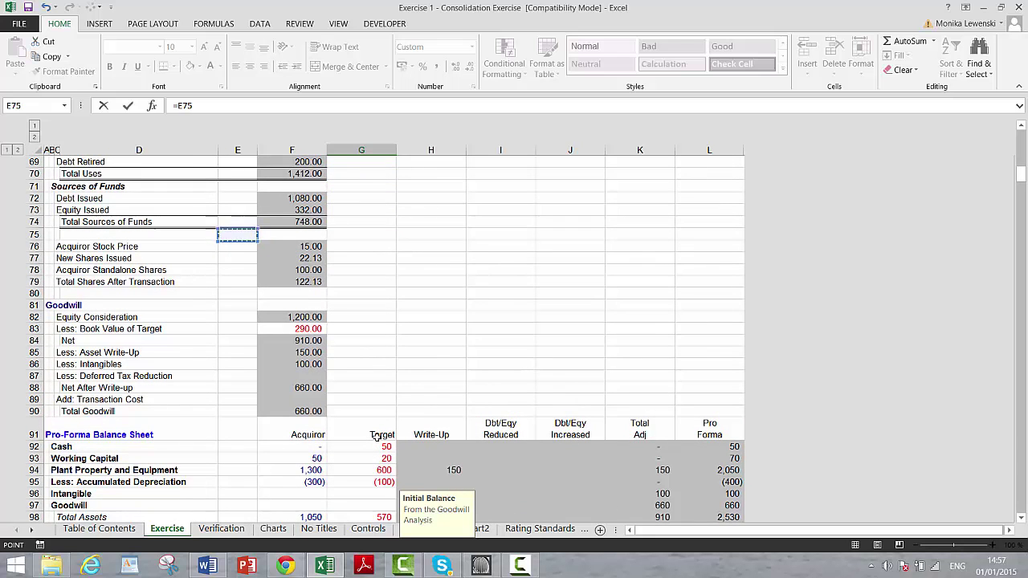
key("Down")
key("Down")
key("Down")
key("Down")
key("Down")
key("Down")
key("Down")
key("Down")
key("Down")
key("Down")
key("Down")
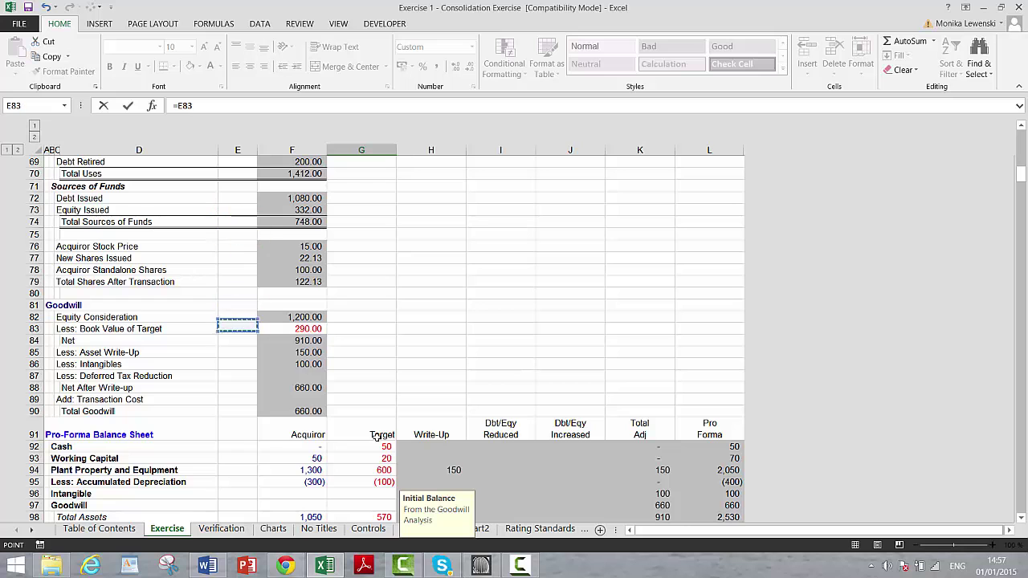
key("Right")
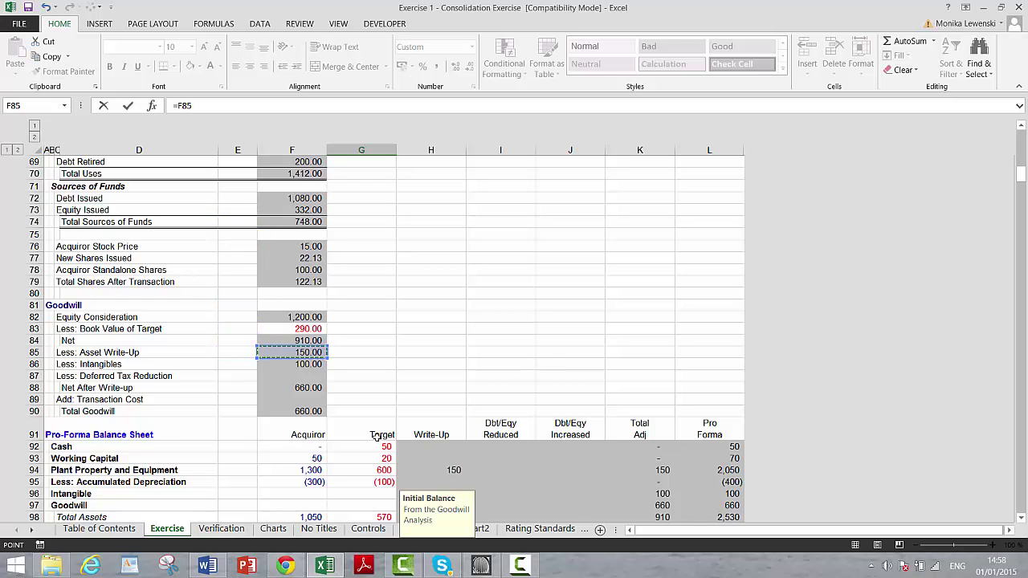
key("Escape")
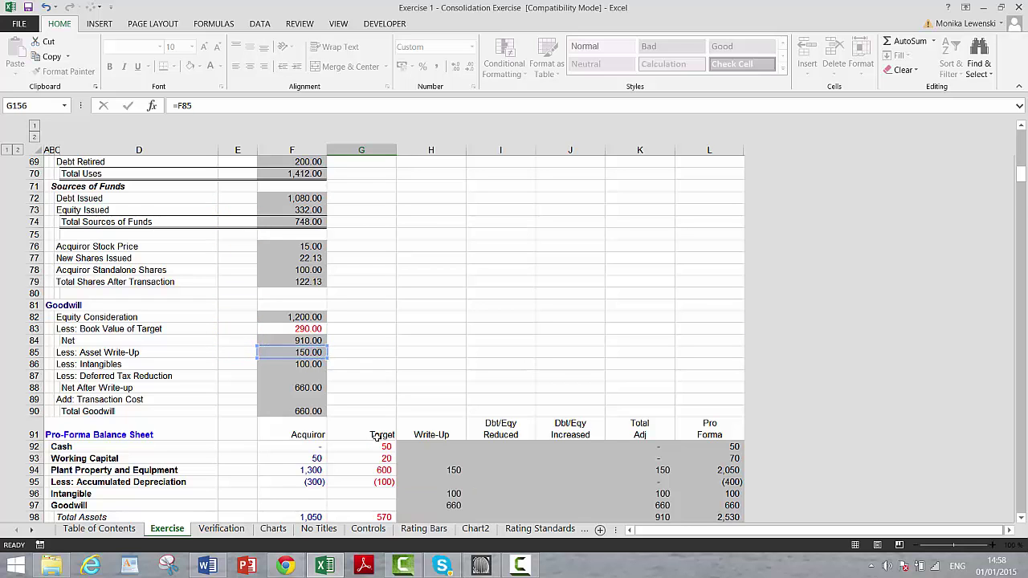
Calculate the Asset Write-Up Rate in G157 from the asset write-up life in the accounting assumptions with =1/G22.
type("=")
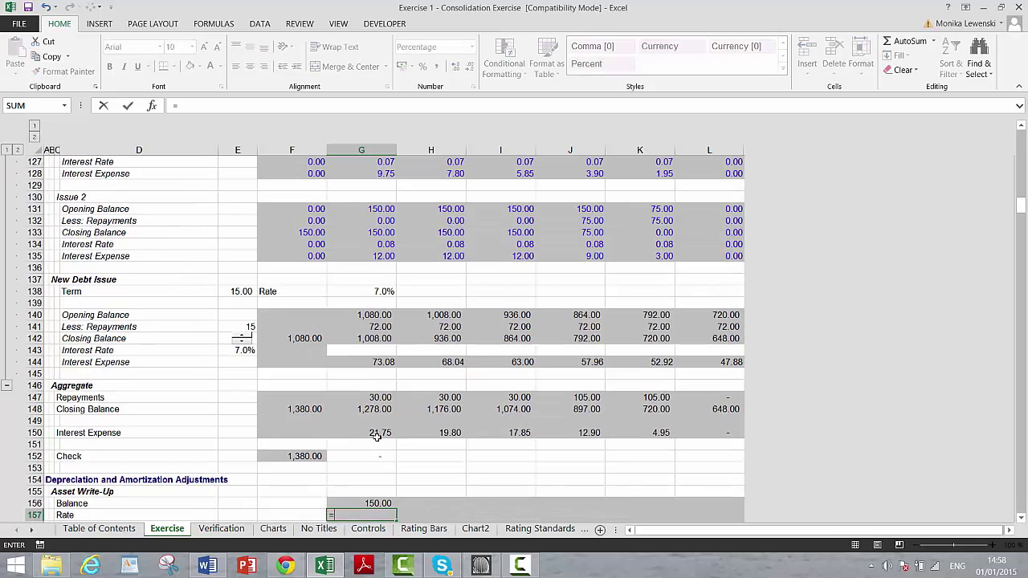
key("Page_Up")
key("Page_Up")
key("Page_Up")
key("Page_Up")
key("Page_Up")
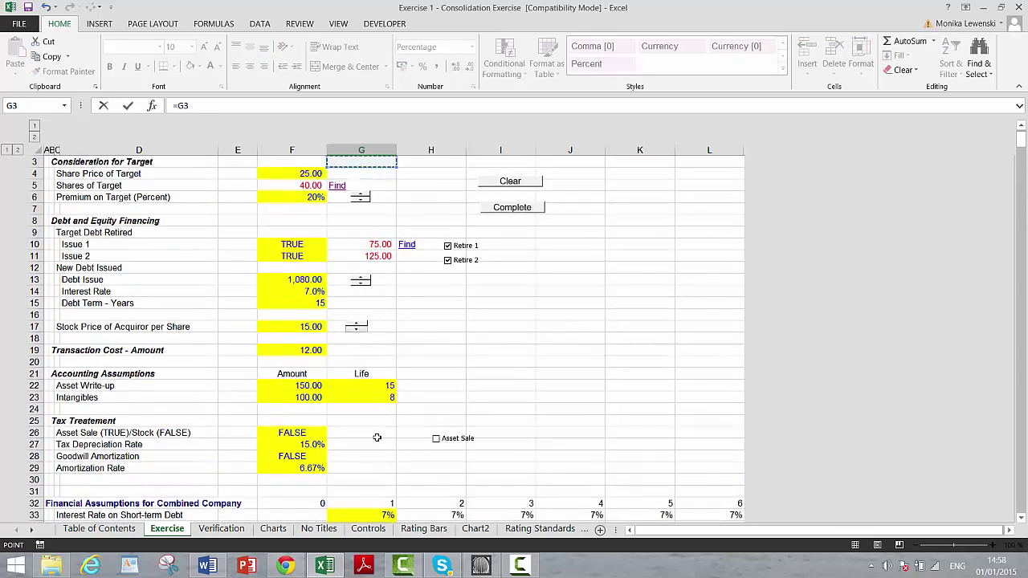
key("Down")
key("Down")
key("Down")
key("Down")
key("Down")
key("Down")
key("Down")
key("Down")
key("Down")
key("Down")
key("Down")
key("Down")
key("Down")
key("Down")
key("Down")
key("Down")
key("Down")
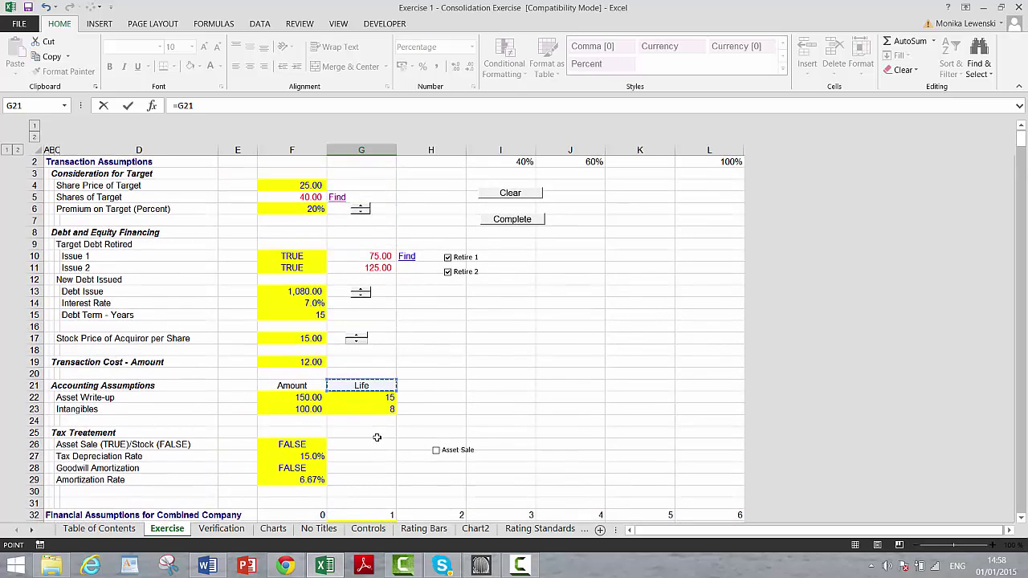
key("Down")
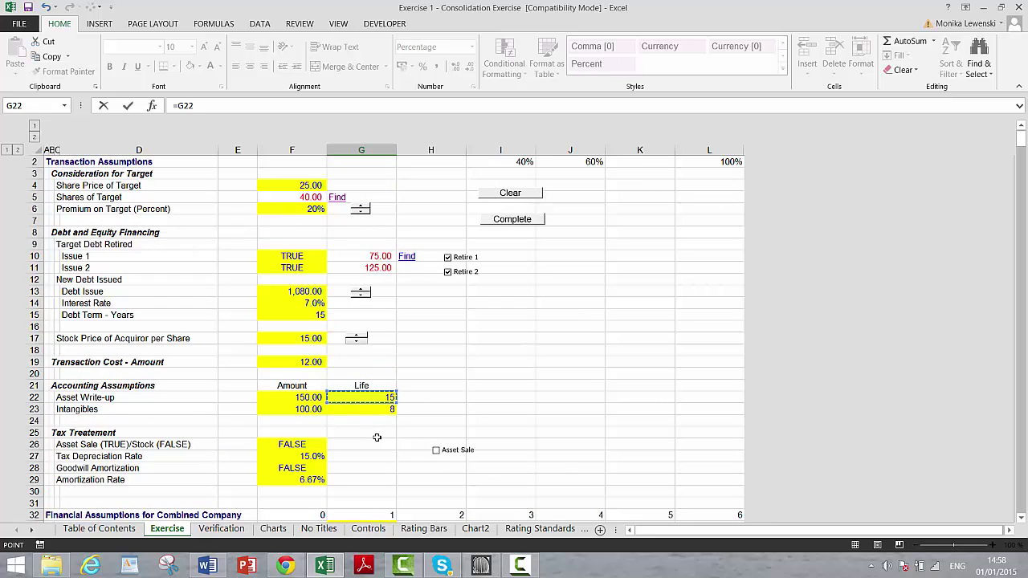
key("ctrl+Return")
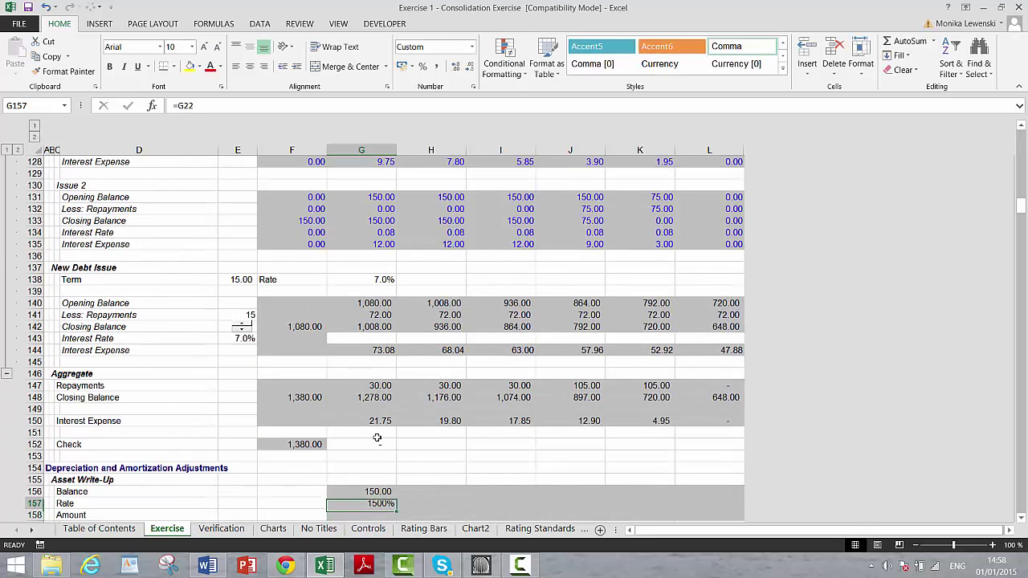
key("F2")
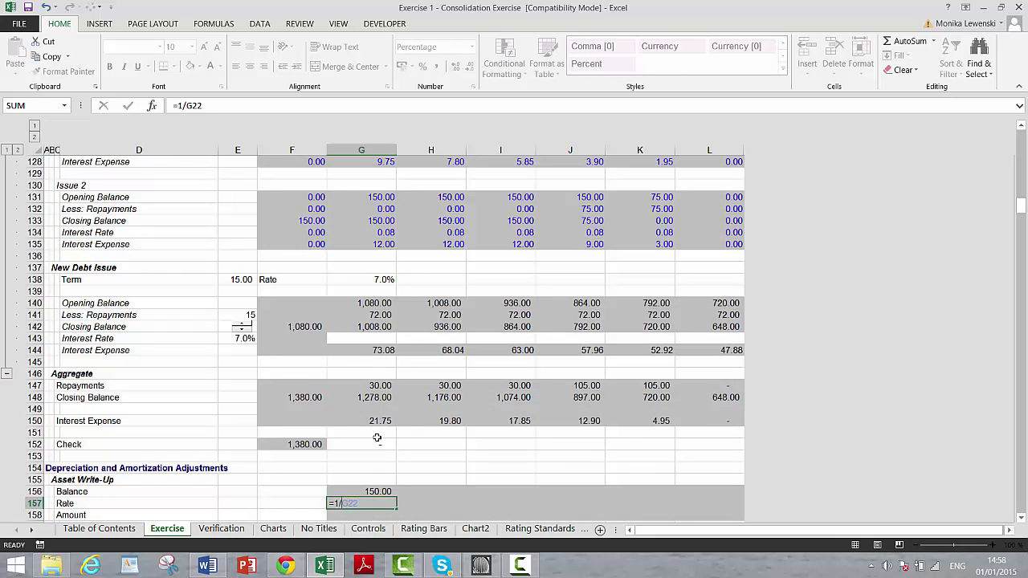
key("Return")
Calculate the Asset Write-Up Amount in G158 as the Balance in G156 times the Rate in G157.
type("=")
key("Up")
key("Up")
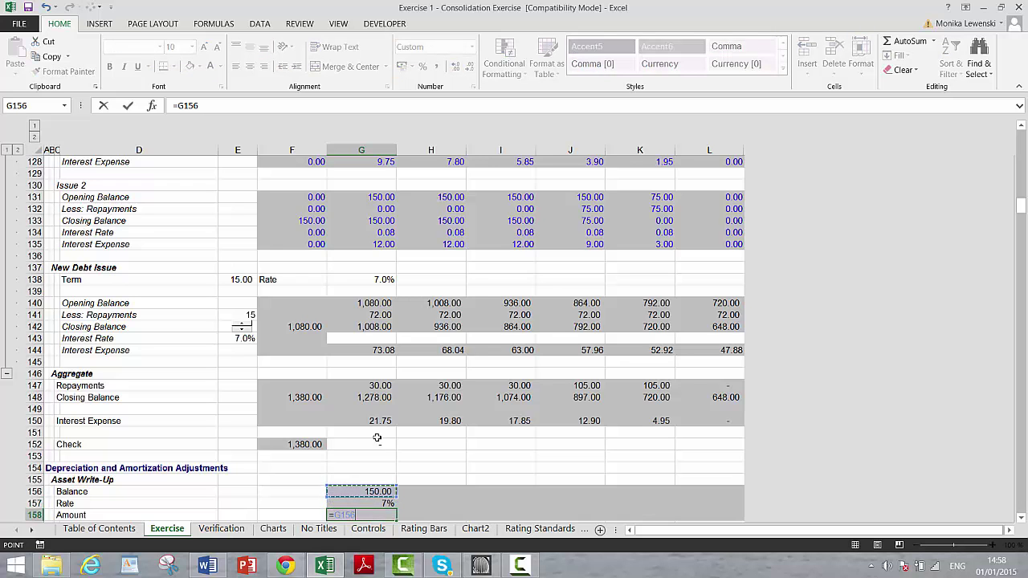
key("Return")
Make the life reference in the Asset Write-Up Rate formula in G157 absolute, giving =1/$G$22.
key("Up")
key("Up")
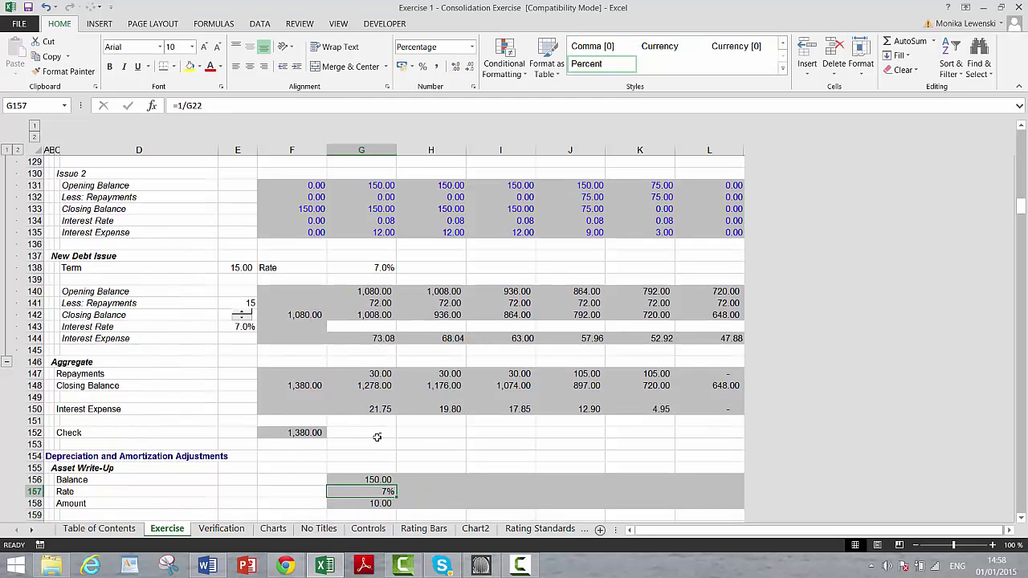
key("F2")
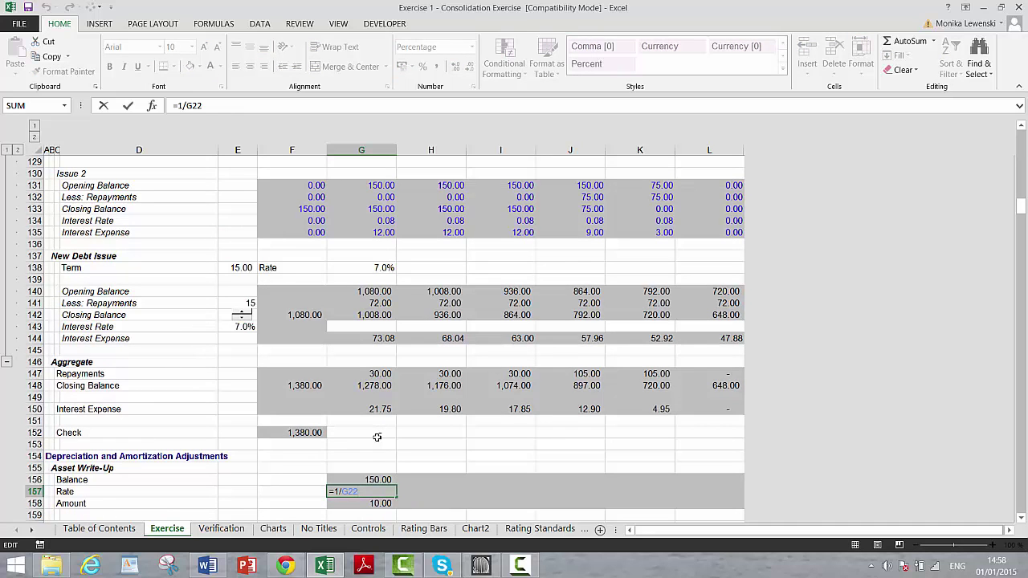
key("Return")
Fill the Asset Write-Up Balance, Rate and Amount formulas from column G across the range G156:L158.
key("Up")
key("Up")
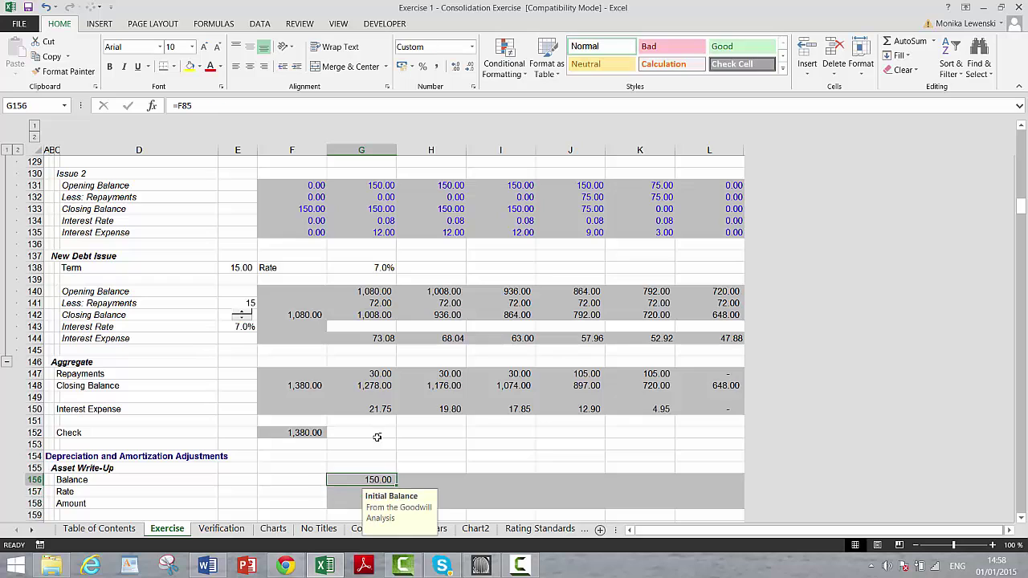
key("shift+Down")
key("shift+Down")
key("shift+Right")
key("shift+Right")
key("shift+Right")
key("shift+Right")
key("shift+Right")
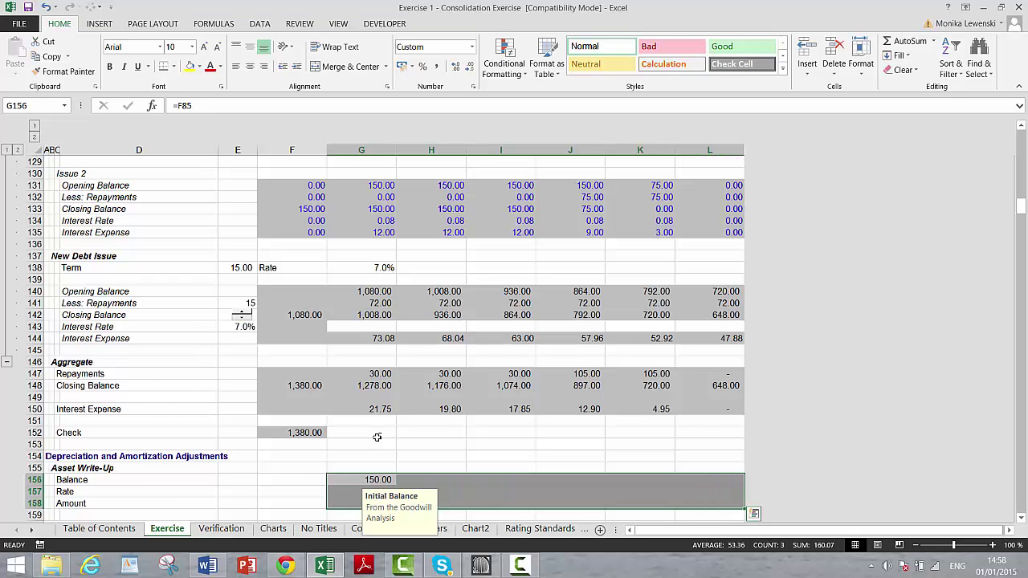
key("ctrl+r")
key("Down")
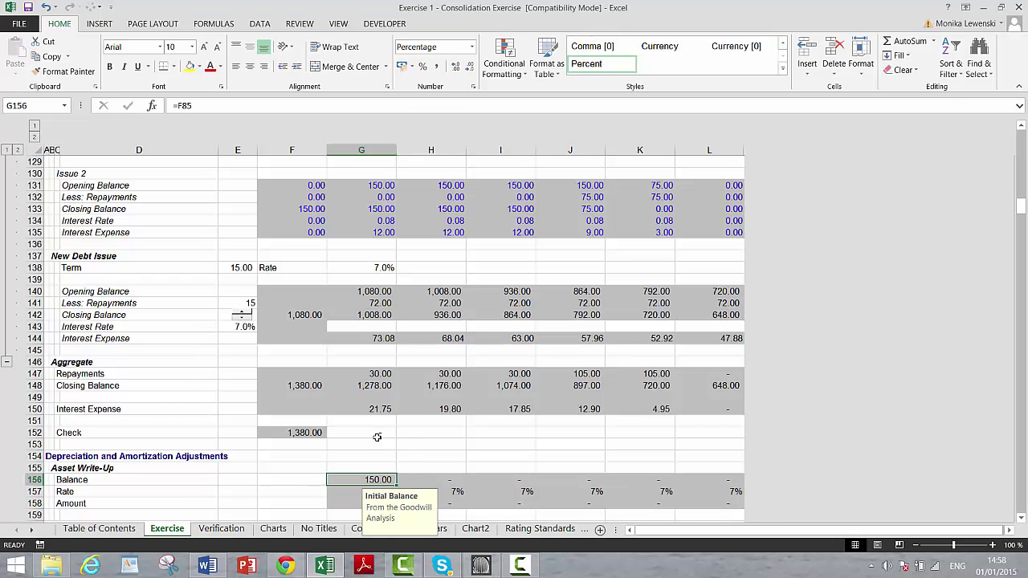
key("Up")
key("Right")
type("=")
key("Left")
key("Return")
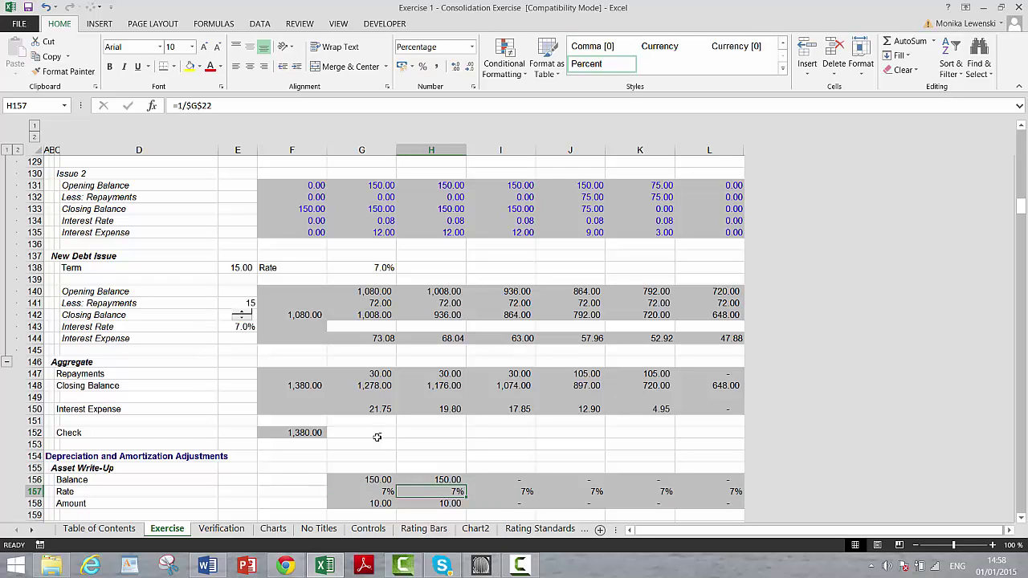
key("Up")
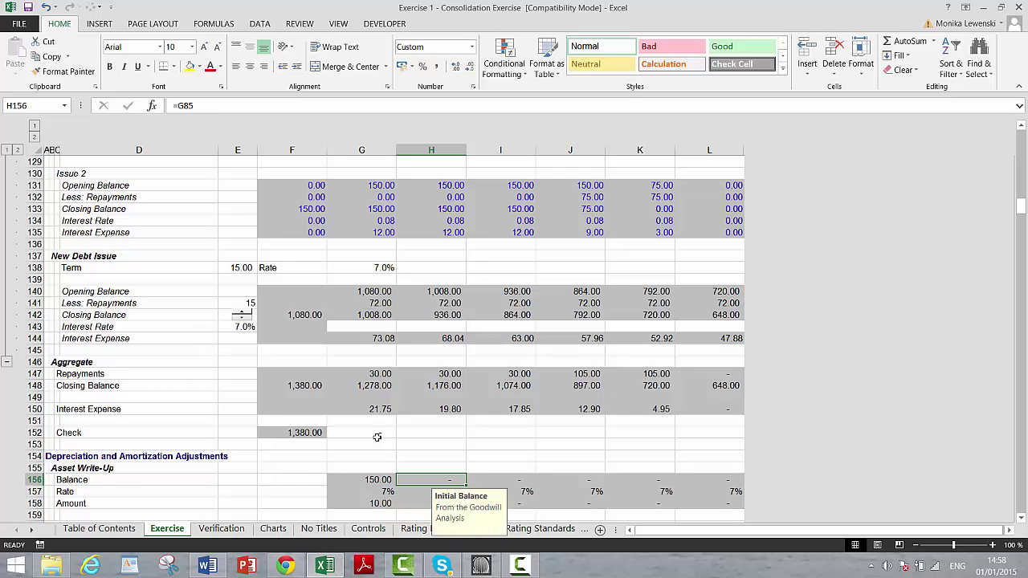
Link the Asset Write-Up Balance in H156 to the prior year with =G156 and fill it across to L156.
type("=")
key("Left")
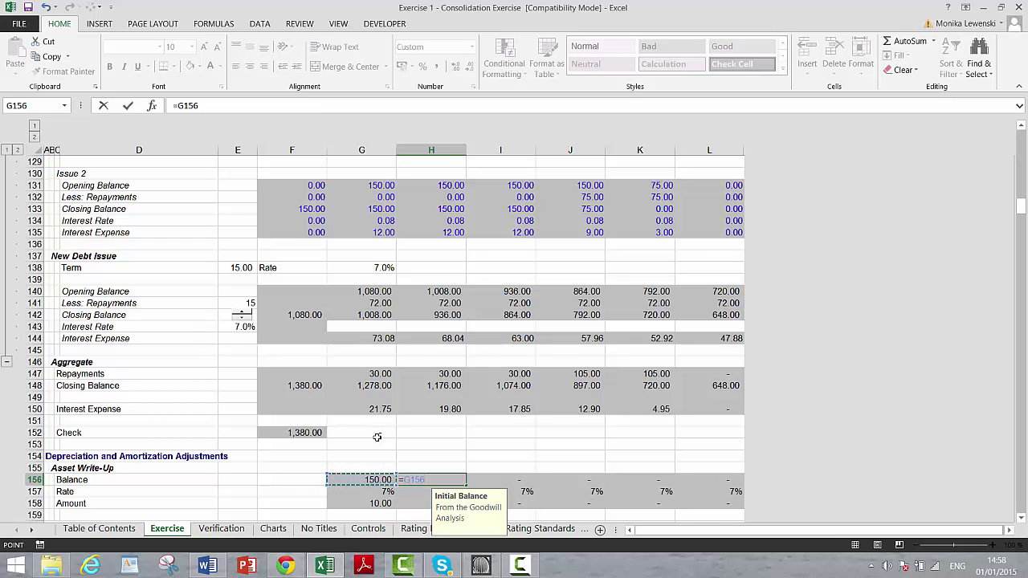
key("Return")
key("Up")
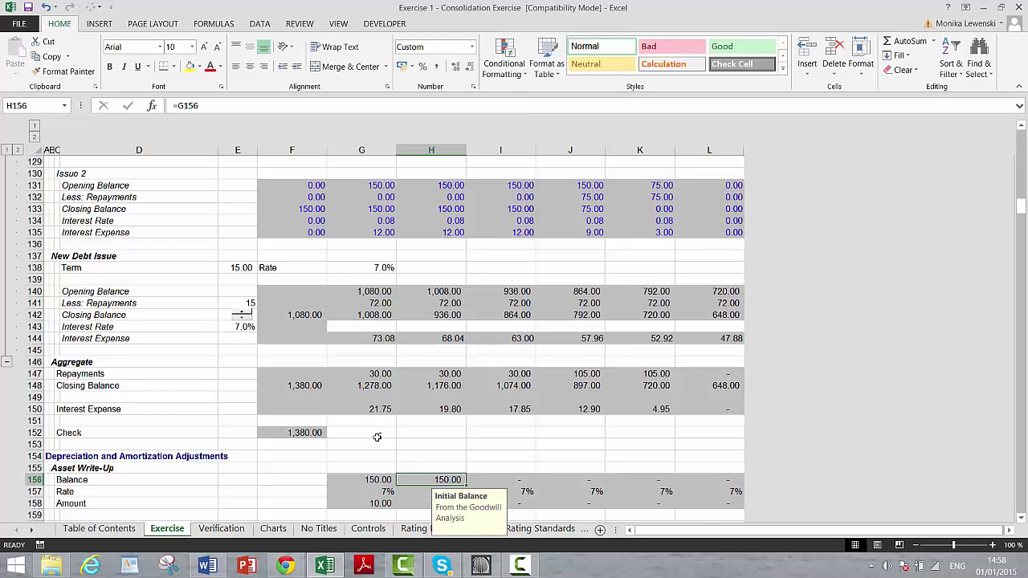
key("shift+Right")
key("shift+Right")
key("shift+Right")
key("shift+Right")
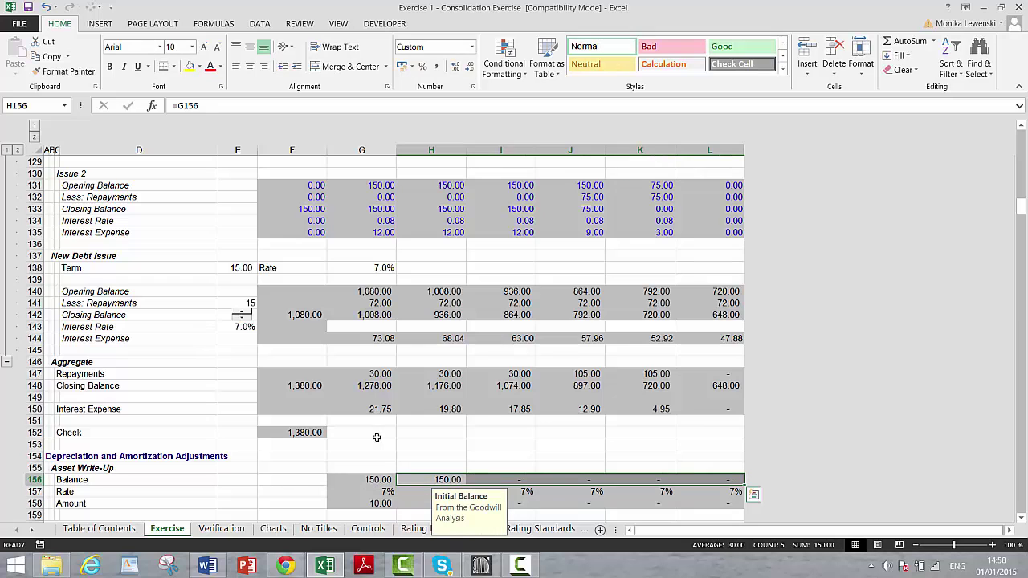
key("ctrl+r")
Link the Intangible Amortisation Balance in G161 to the Less: Intangibles amount in F86 of the Goodwill section.
key("Down")
key("Down")
key("Down")
key("Down")
key("Down")
key("Down")
key("Down")
key("Down")
key("Down")
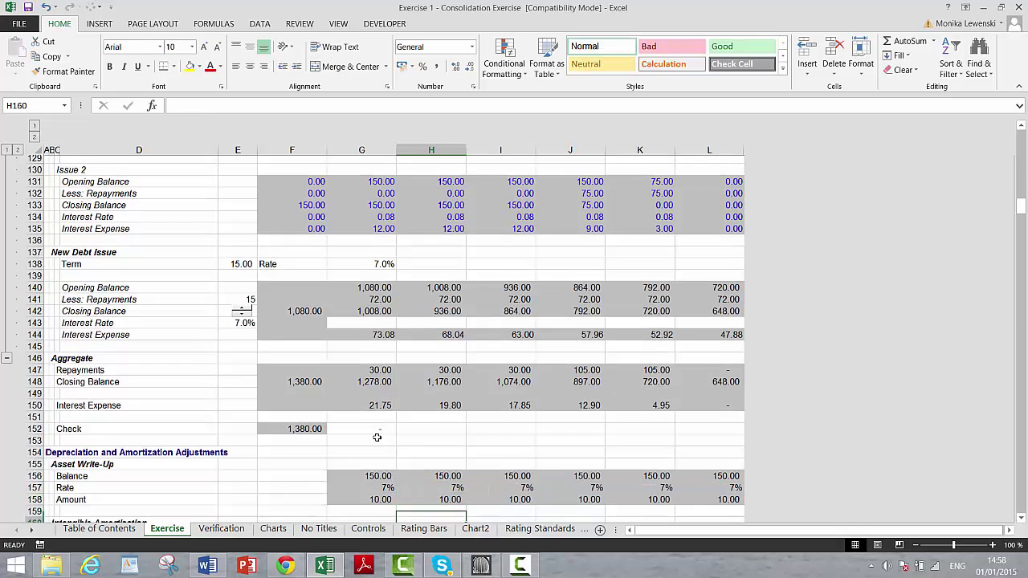
key("Up")
key("Up")
key("Up")
key("Up")
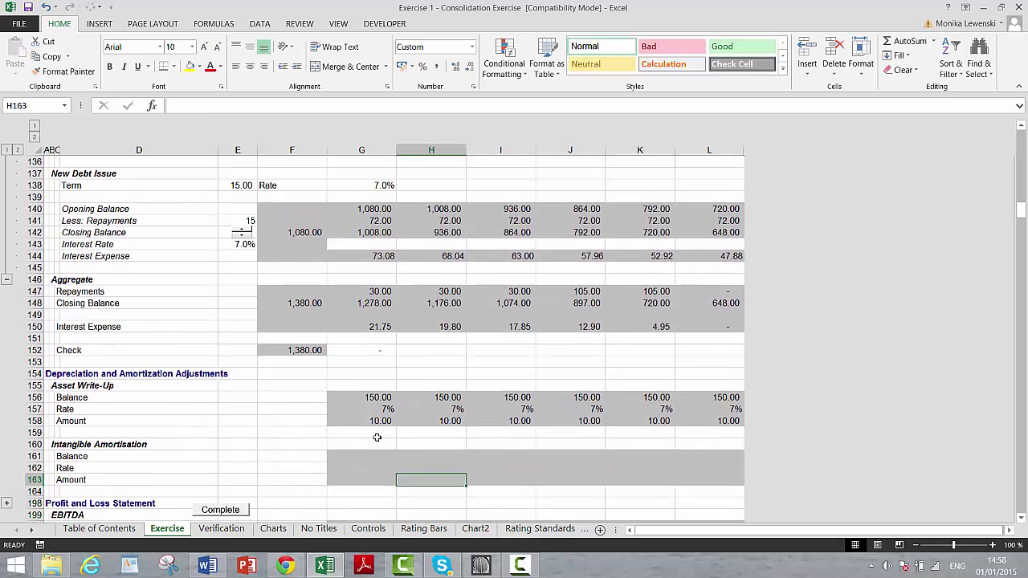
key("Left")
key("Left")
key("Left")
key("Left")
key("Right")
key("Right")
key("Right")
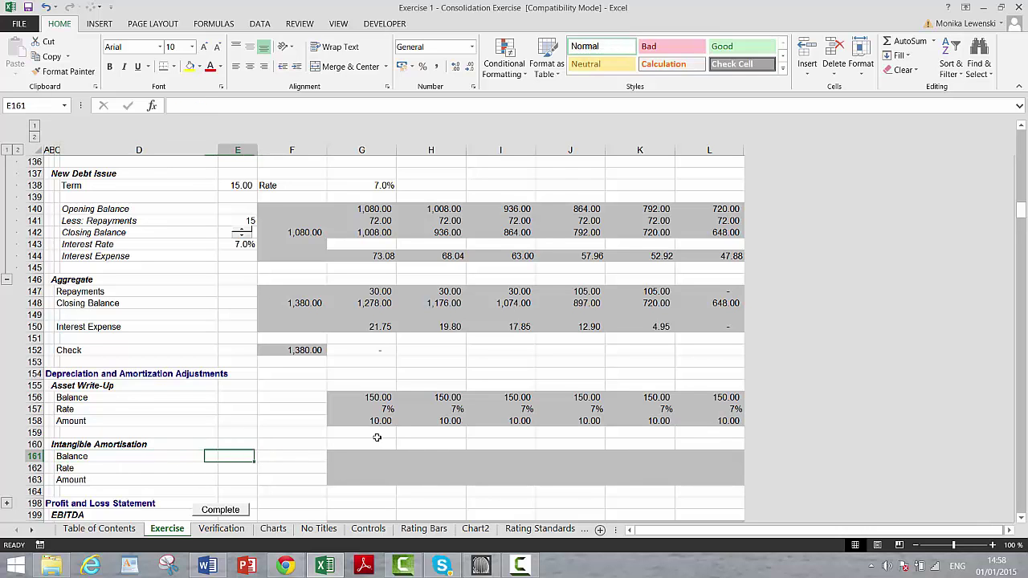
type("=")
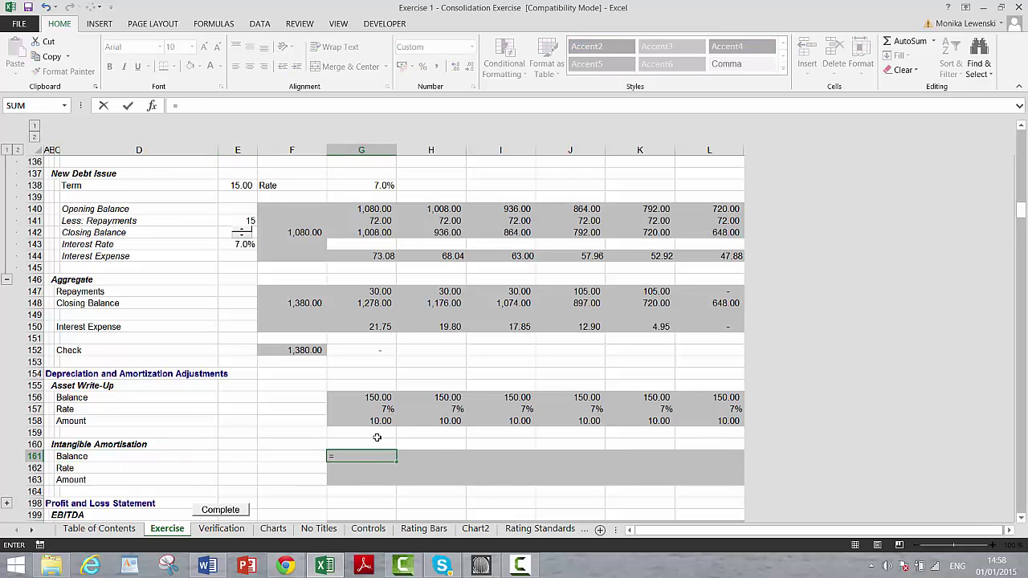
key("Page_Up")
key("Page_Up")
key("Page_Up")
key("Page_Up")
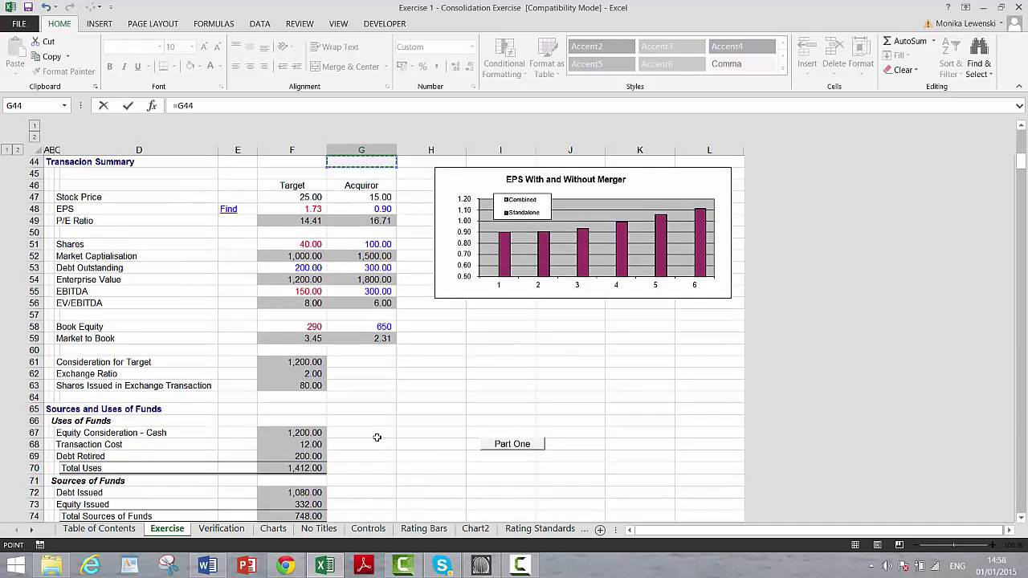
key("Down")
key("Down")
key("Down")
key("Down")
key("Down")
key("Down")
key("Down")
key("Down")
key("Down")
key("Down")
key("Down")
key("Down")
key("Down")
key("Down")
key("Down")
key("Down")
key("Down")
key("Down")
key("Down")
key("Down")
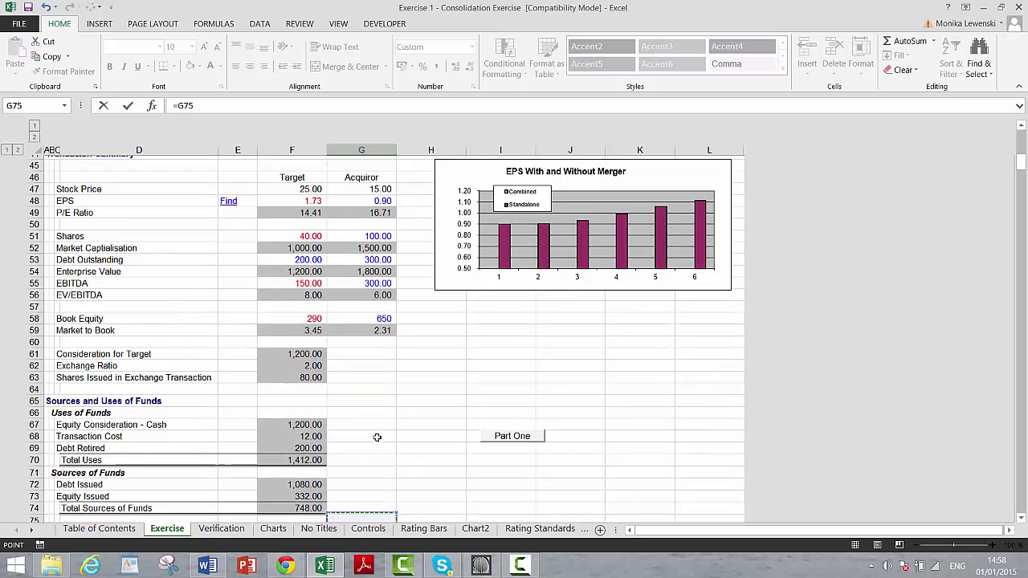
key("Down")
key("Down")
key("Down")
key("Down")
key("Down")
key("Down")
key("Down")
key("Down")
key("Up")
key("Up")
key("Up")
key("Left")
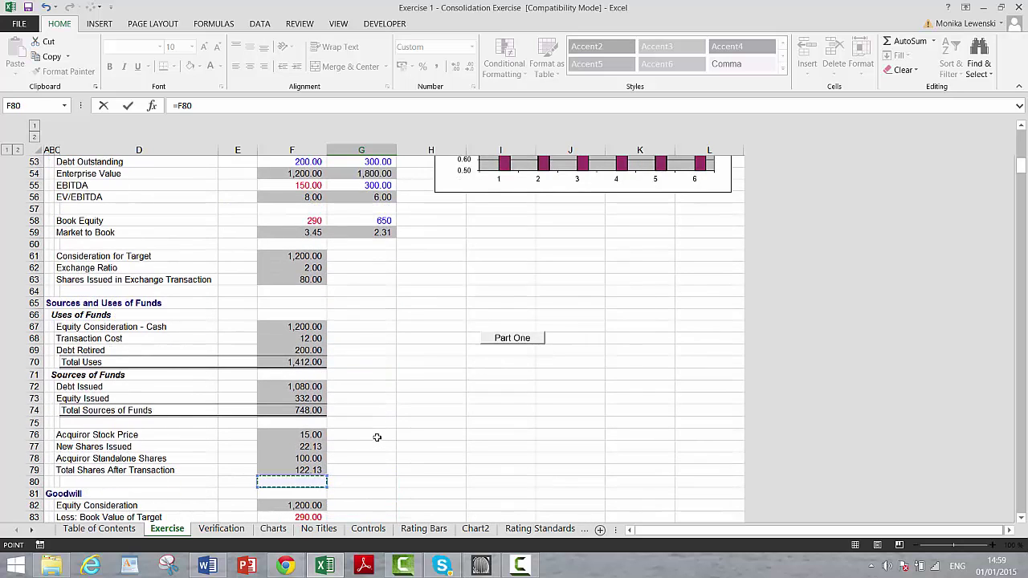
key("Down")
key("Down")
key("Down")
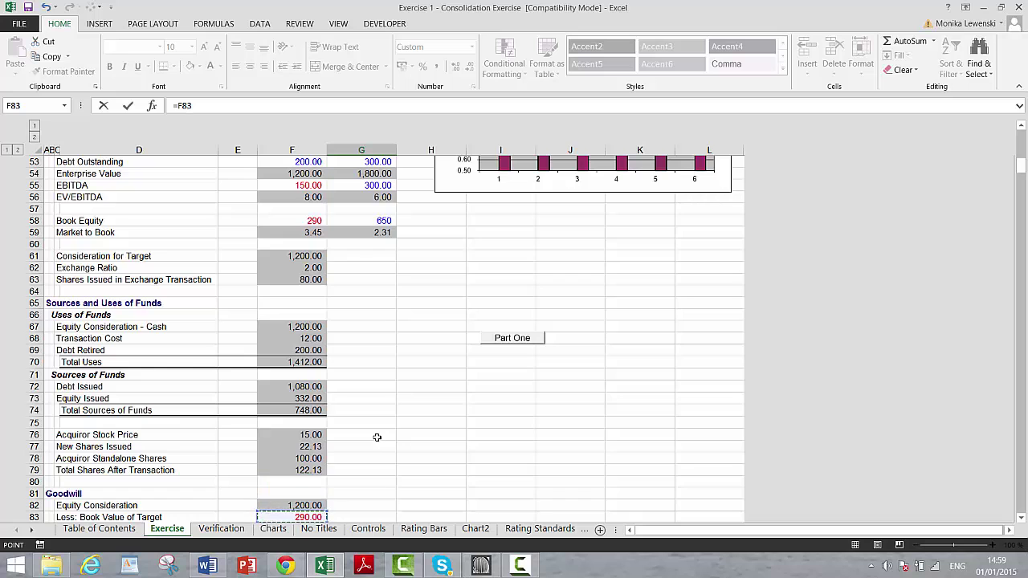
key("Up")
key("Up")
key("Up")
key("Up")
key("Up")
key("Up")
key("Up")
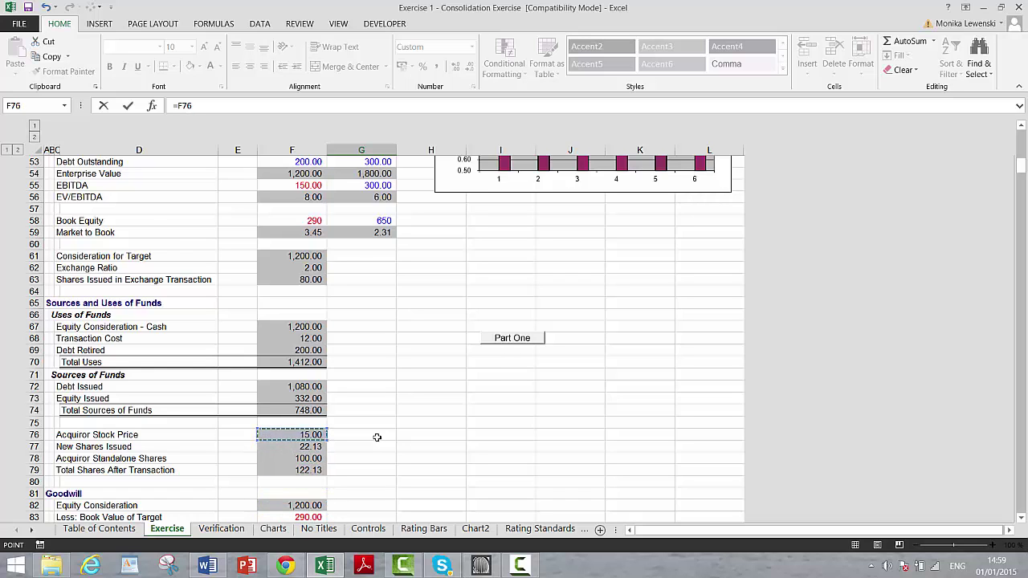
key("Up")
key("Up")
key("Down")
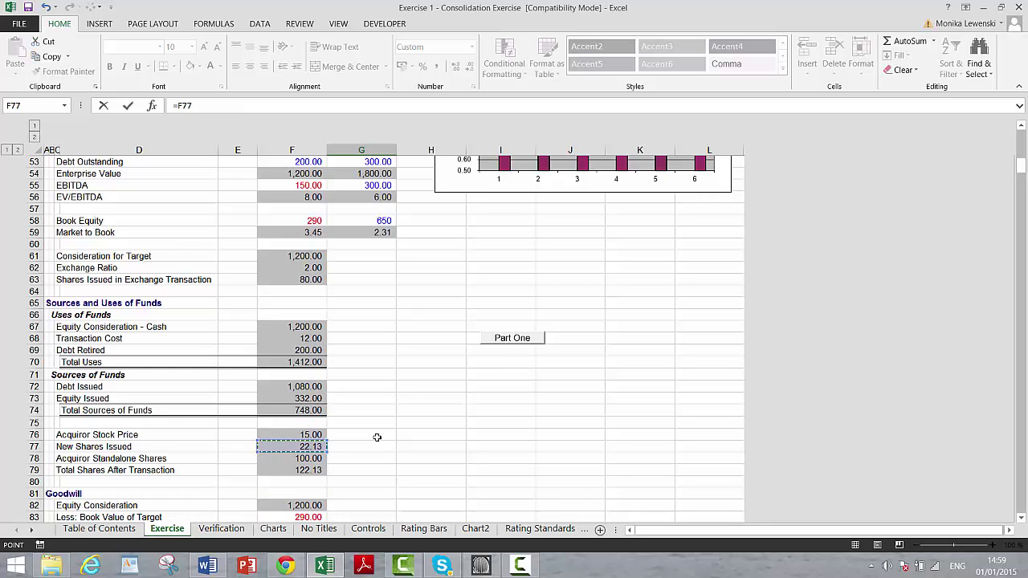
key("Down")
key("Down")
key("Down")
key("Down")
key("Down")
key("Down")
key("Down")
key("Down")
key("Down")
key("Down")
key("Down")
key("Down")
key("Down")
key("Down")
key("Down")
key("Up")
key("Up")
key("Up")
key("Up")
key("Up")
key("Up")
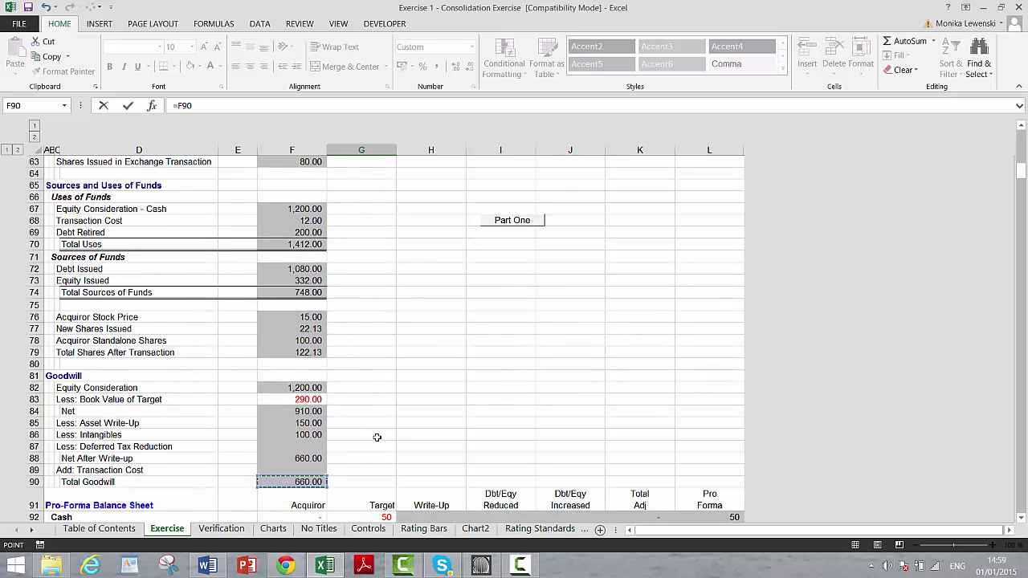
key("Up")
key("Left")
key("Left")
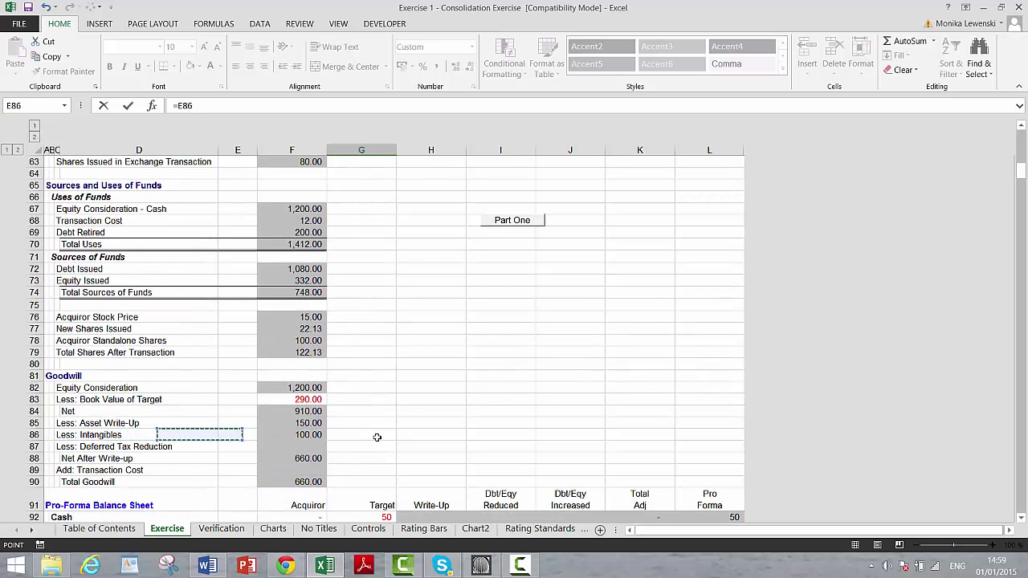
key("Right")
key("Right")
key("ctrl+Return")
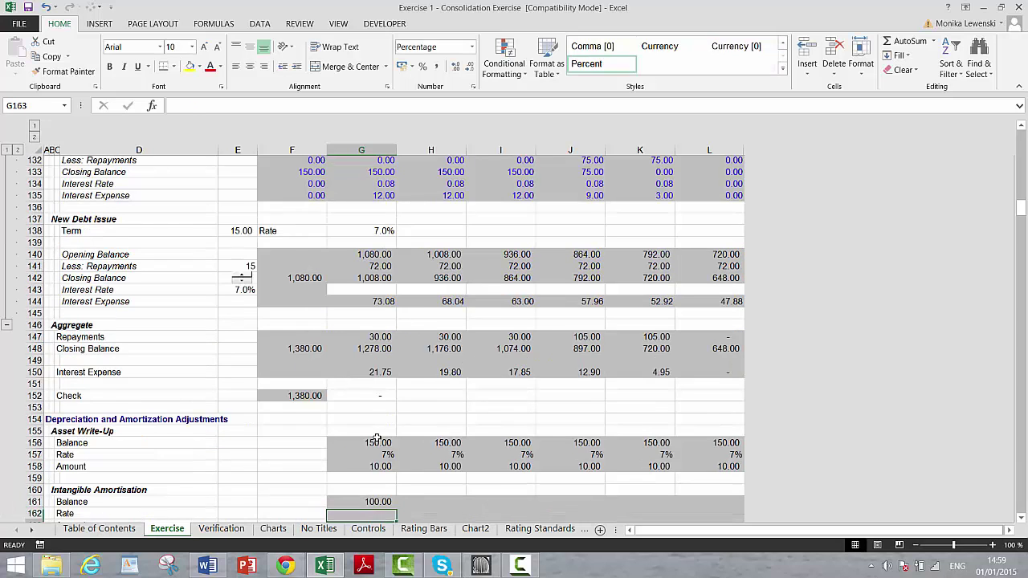
Link the Intangible Amortisation Balance in H161 to the prior year with =G161 and fill it across to L161.
key("Right")
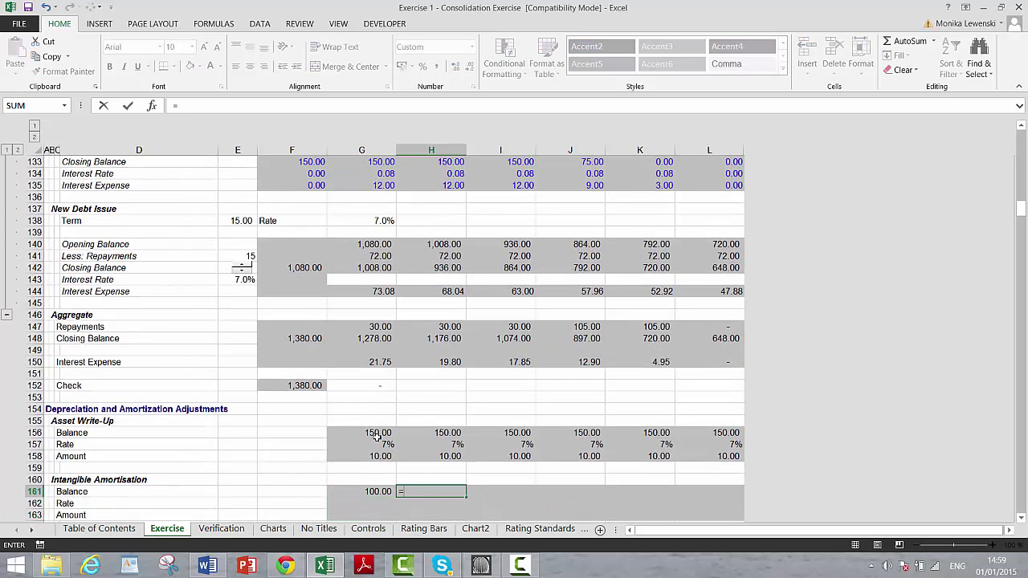
type("=")
key("Left")
key("ctrl+Return")
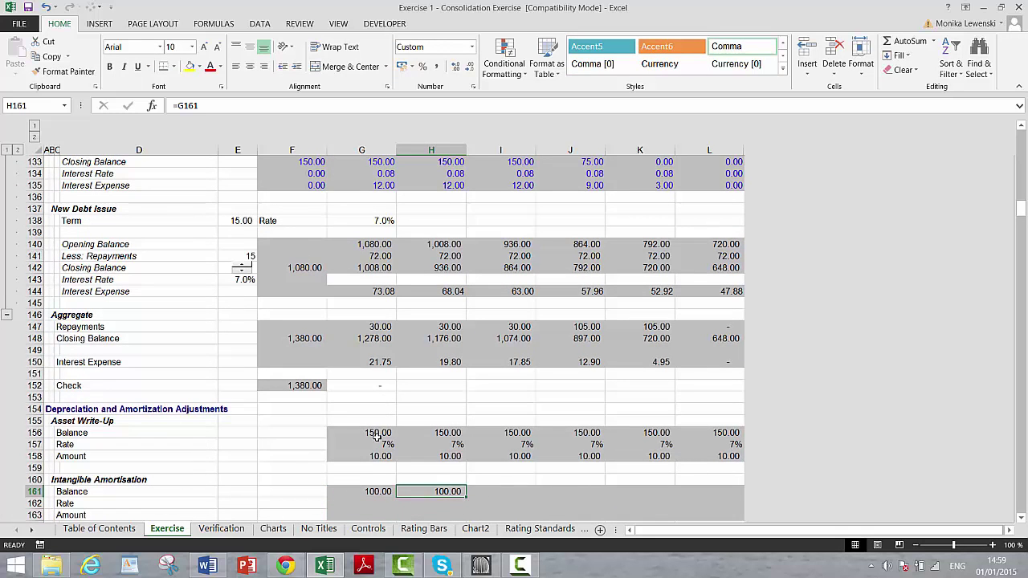
key("shift+Right")
key("shift+Right")
key("shift+Right")
key("shift+Right")
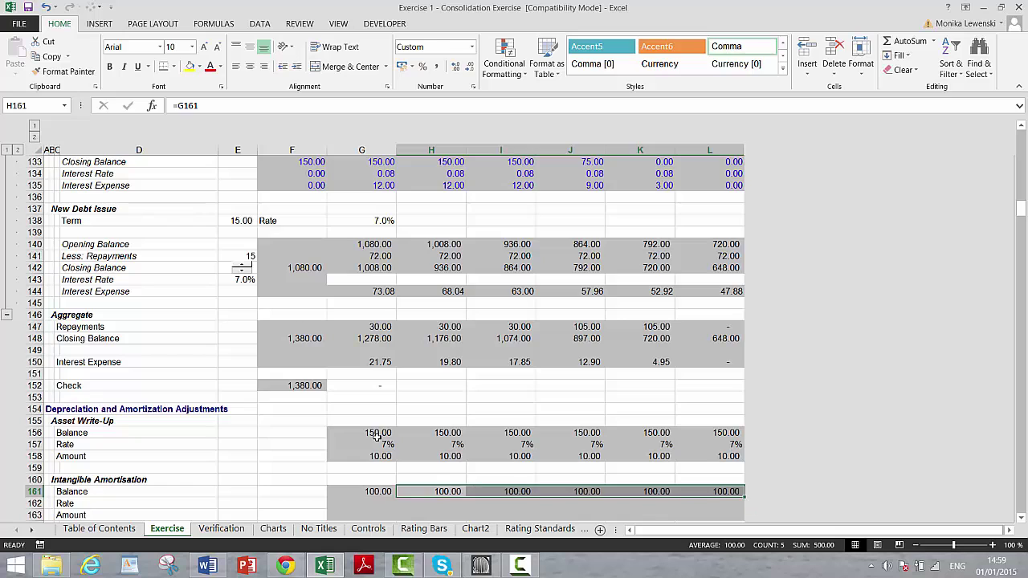
key("ctrl+r")
Calculate the first-year Intangible Amortisation Rate in G162 as =1/$G$23, using the Intangibles life from the Accounting Assumptions.
key("Down")
key("Left")
type("=")
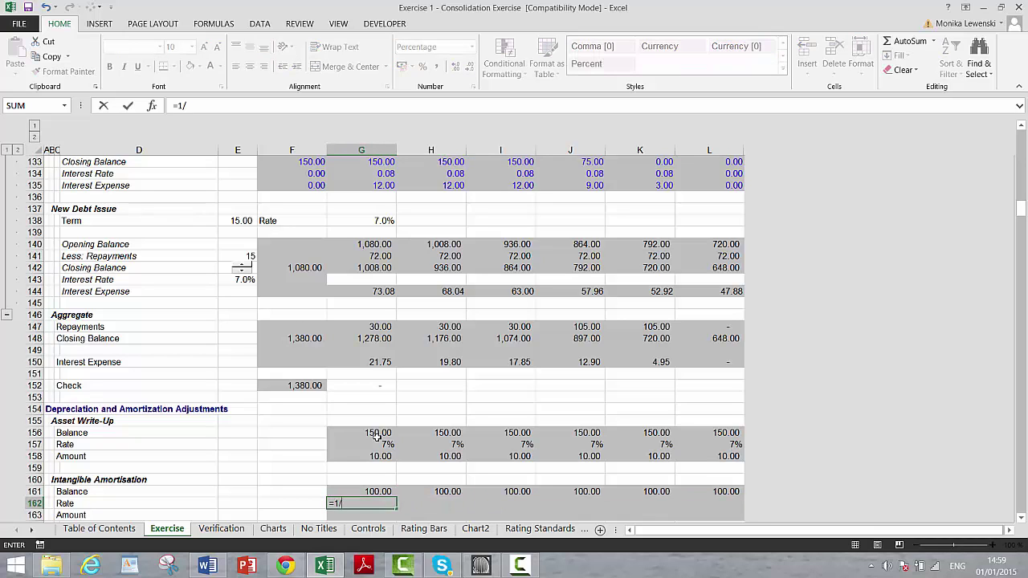
type("1/")
key("Up")
key("Up")
key("Up")
key("Up")
key("Up")
key("Up")
key("Up")
key("Up")
key("Up")
key("Up")
key("Up")
key("Up")
key("Up")
key("Up")
key("Up")
key("Up")
key("Up")
key("Up")
key("Up")
key("Up")
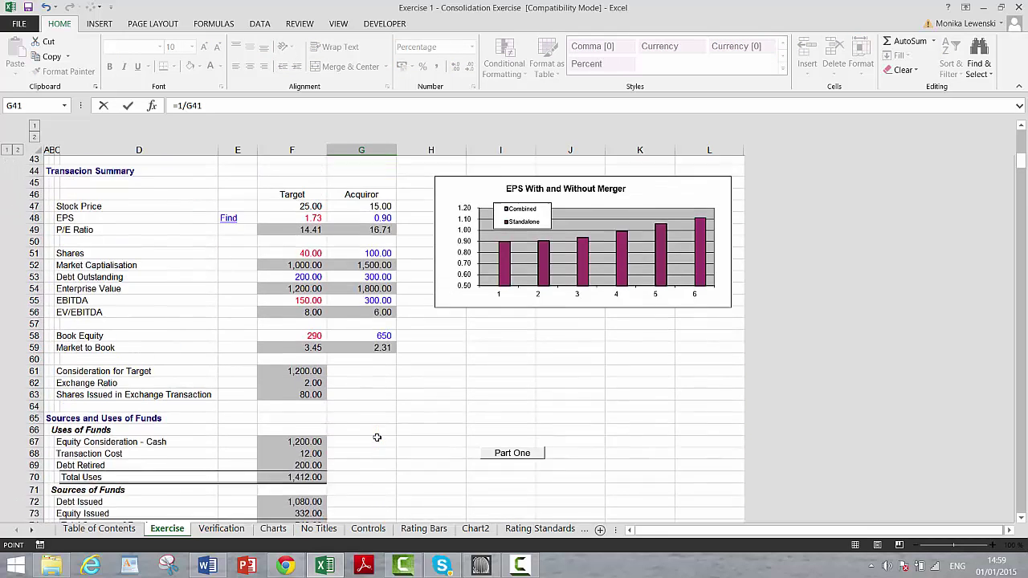
key("Up")
key("Up")
key("Up")
key("Up")
key("Up")
key("Up")
key("Up")
key("Up")
key("Up")
key("Up")
key("Up")
key("Up")
key("Up")
key("Up")
key("Up")
key("Up")
key("Up")
key("Up")
key("Up")
key("Up")
key("Down")
key("Down")
key("Down")
key("Down")
key("Down")
key("Down")
key("Down")
key("Down")
key("Down")
key("Down")
key("Down")
key("Down")
key("Down")
key("Down")
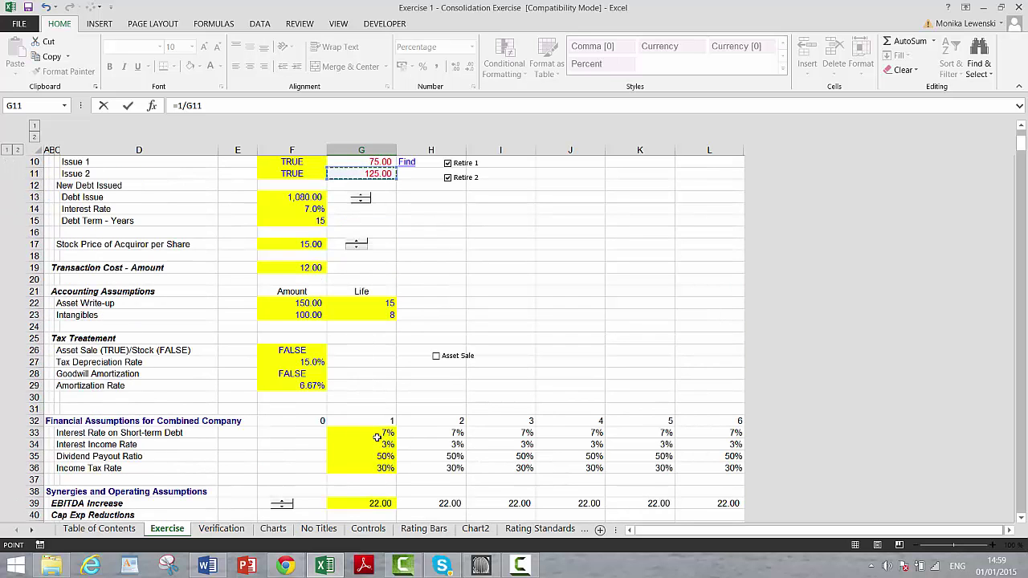
key("Up")
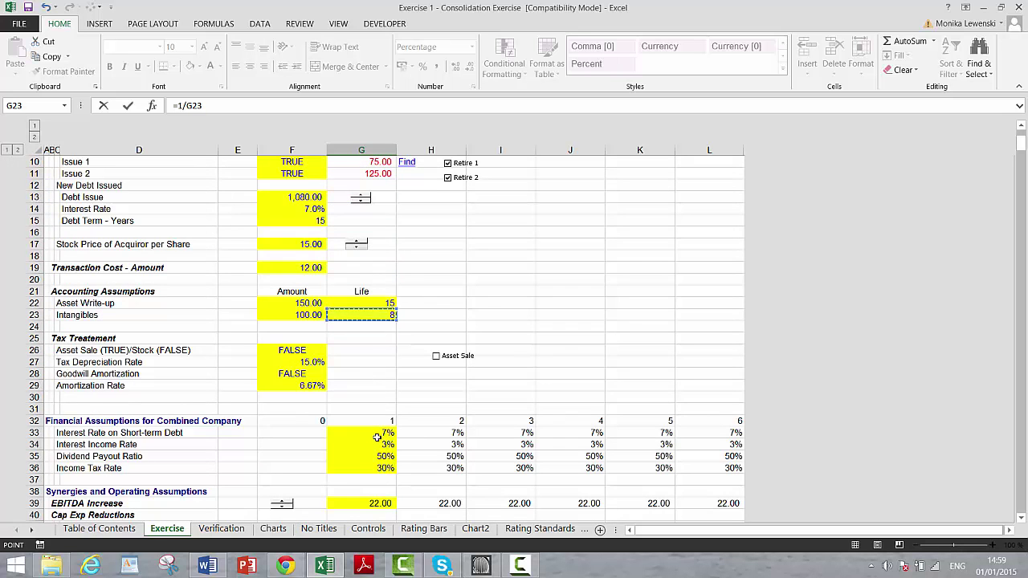
key("Return")
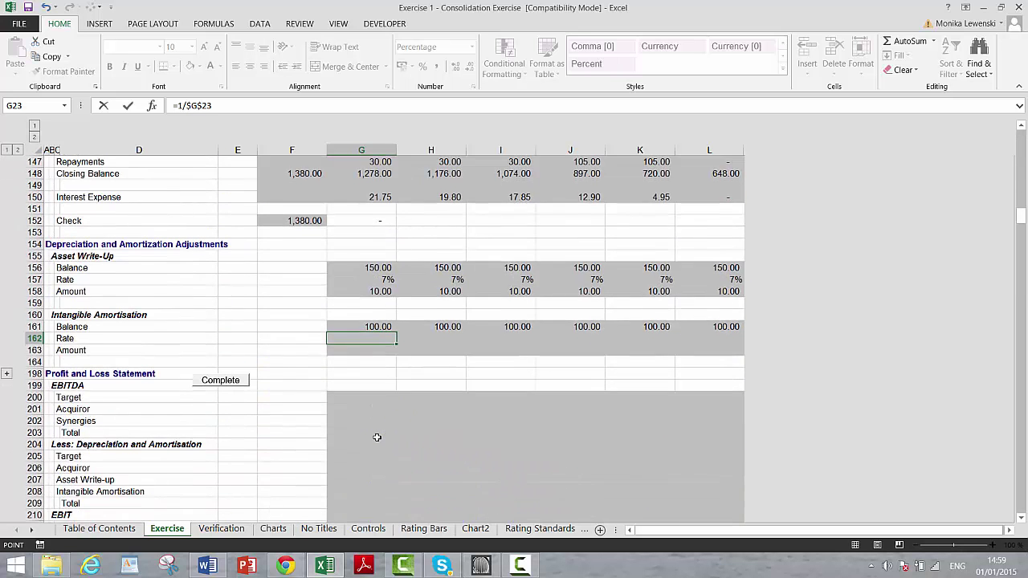
Fill the Intangible Amortisation Rate formula from G162 across to L162.
key("Up")
key("Right")
key("Left")
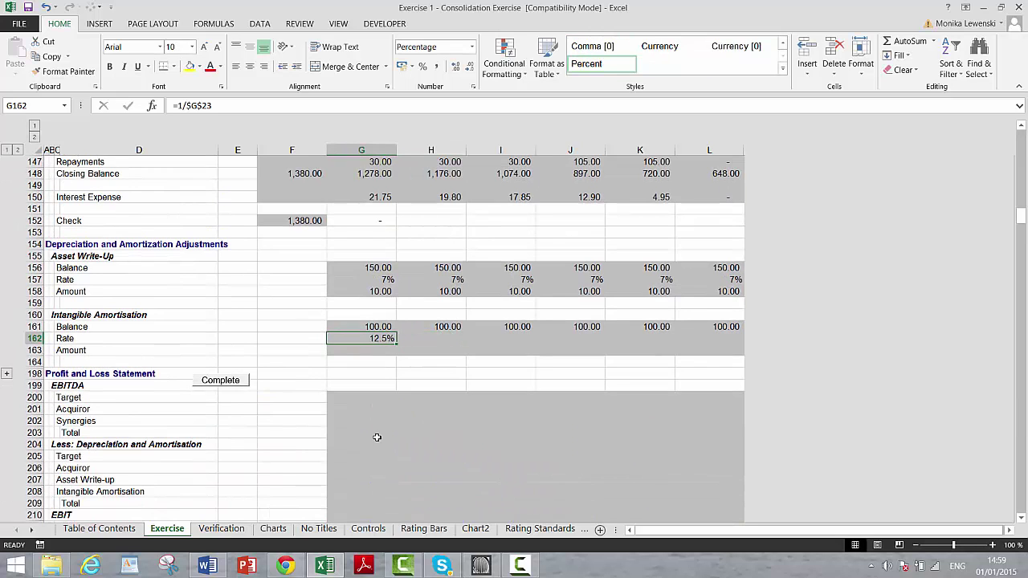
key("shift+Right")
key("shift+Right")
key("shift+Right")
key("shift+Right")
key("shift+Right")
key("ctrl+r")
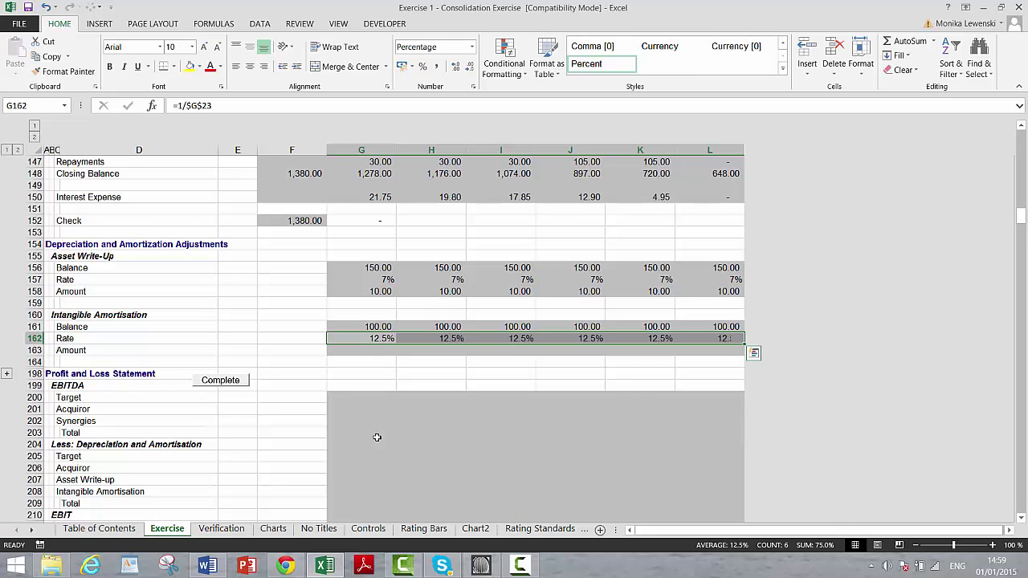
Calculate the Intangible Amortisation Amount in G163 as balance times rate with =G161*G162.
key("Down")
type("=")
key("Up")
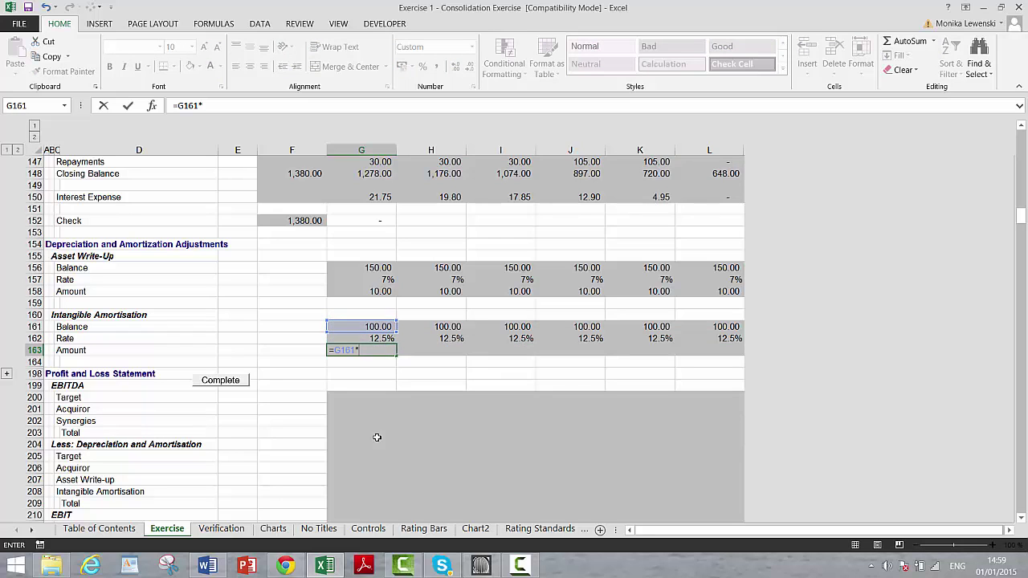
type("*")
key("Up")
key("Return")
key("Up")
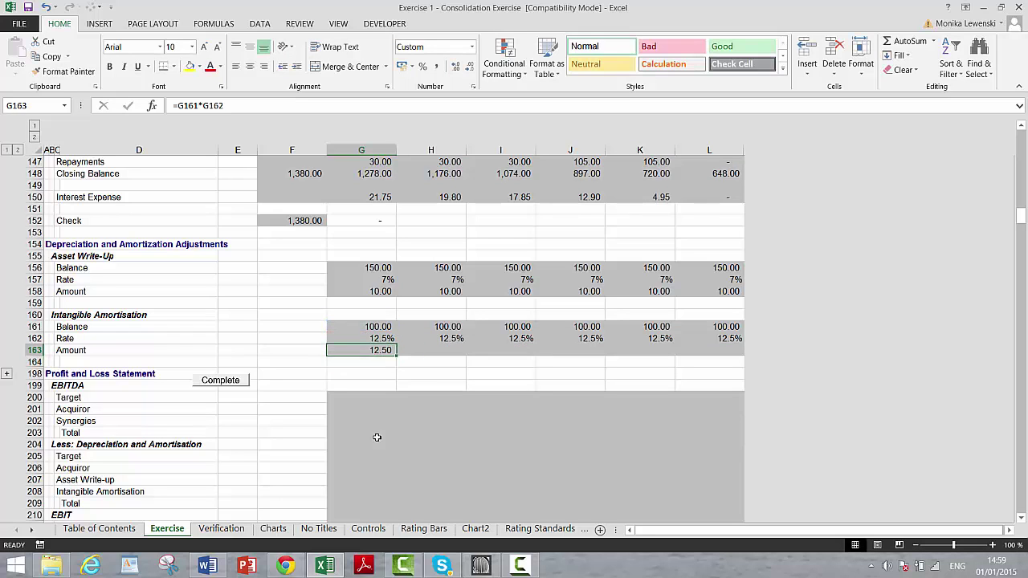
Fill the Intangible Amortisation Amount formula from G163 across to L163.
key("shift+Right")
key("shift+Right")
key("shift+Right")
key("shift+Right")
key("shift+Right")
key("ctrl+r")
key("Left")
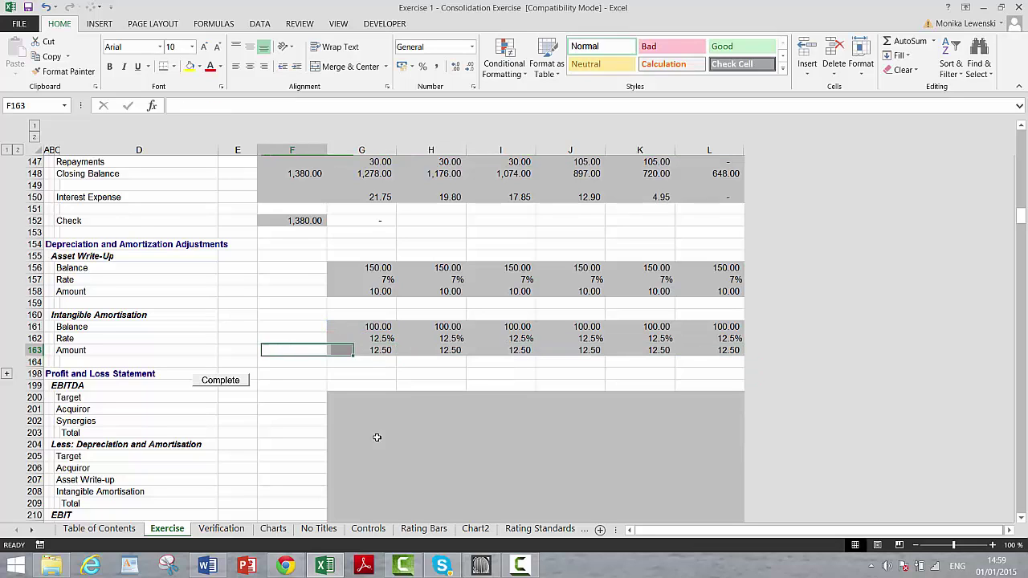
key("Left")
key("Right")
key("Right")
key("Right")
key("Left")
key("Left")
key("Left")
key("Left")
key("Left")
key("Left")
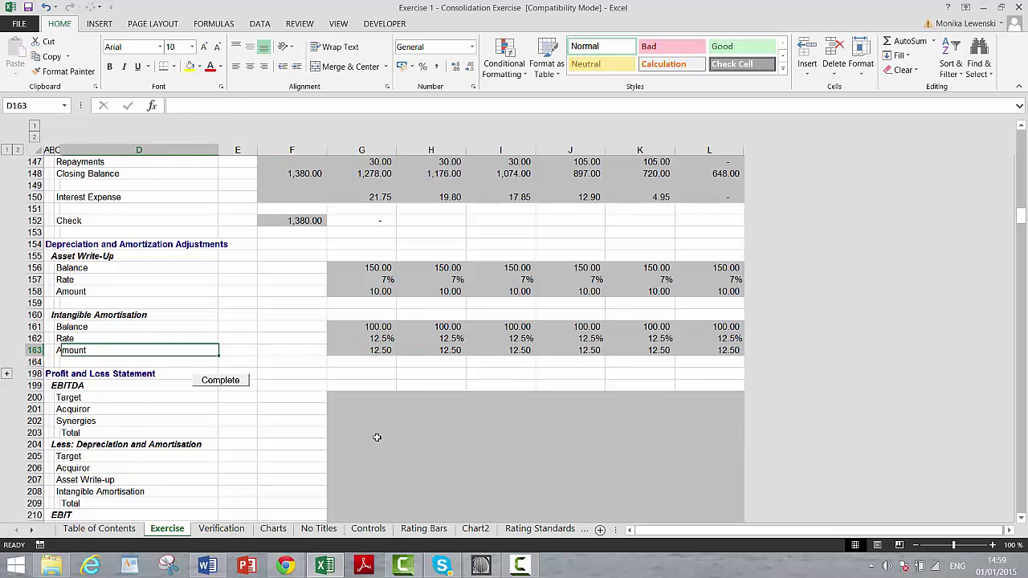
Link the Target EBITDA in G200 of the Profit and Loss Statement to the EBITDA in G567 of the target's Income Statement.
key("Down")
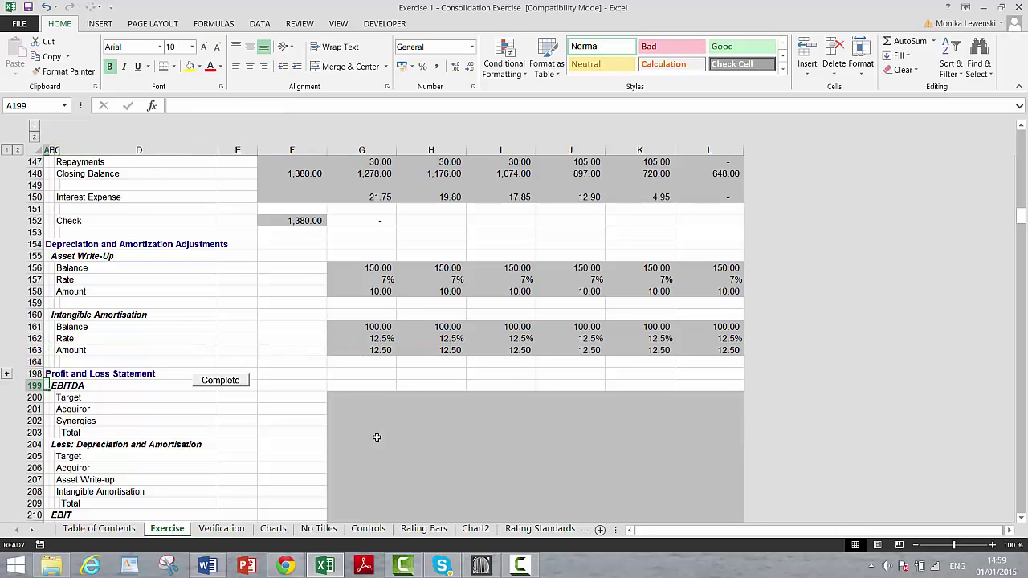
key("Right")
key("Right")
key("Right")
key("Right")
key("Right")
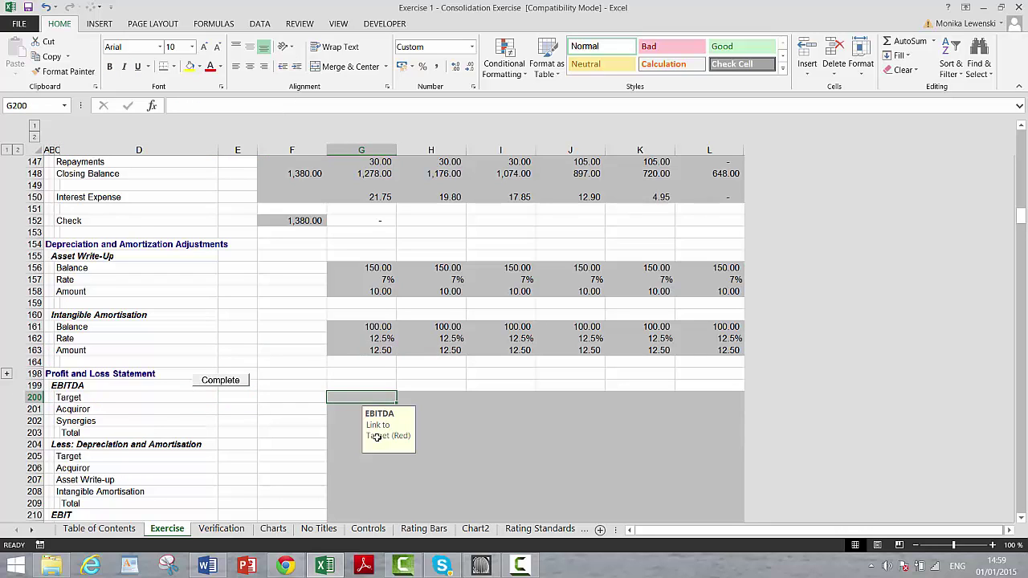
type("=")
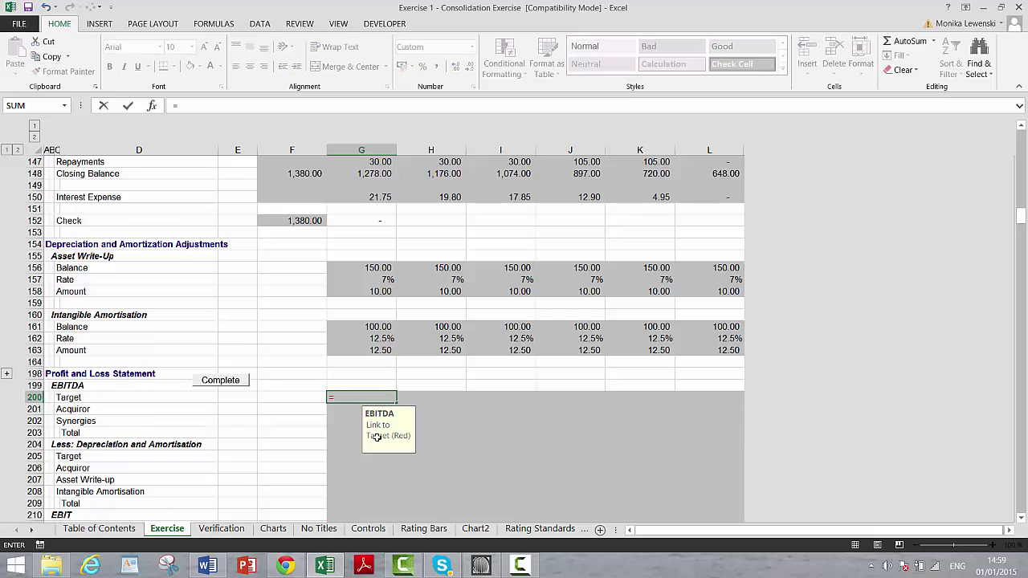
key("Page_Down")
key("Page_Down")
key("Page_Down")
key("Page_Down")
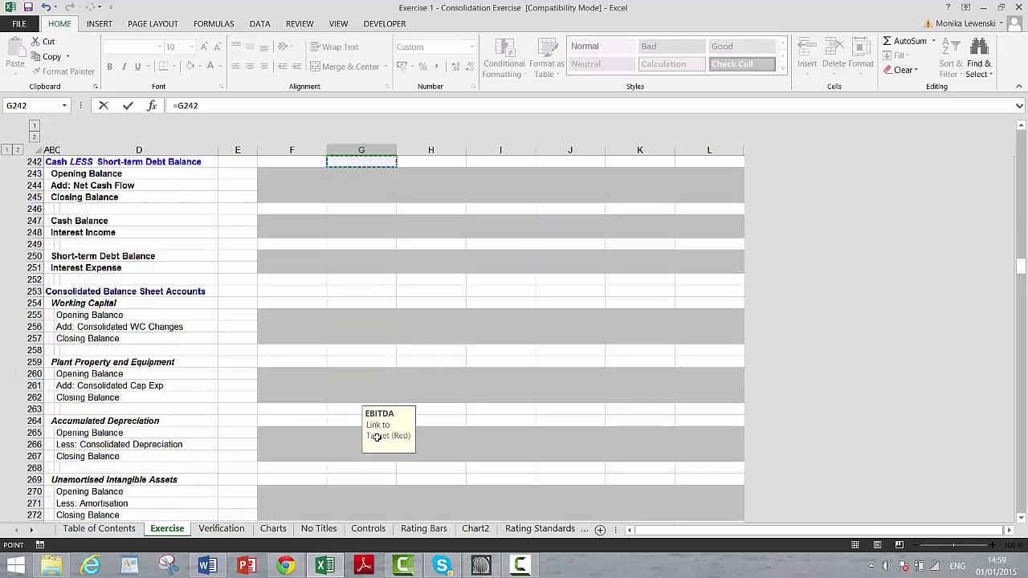
key("Page_Down")
key("Page_Down")
key("Page_Down")
key("Page_Down")
key("Page_Down")
key("Page_Down")
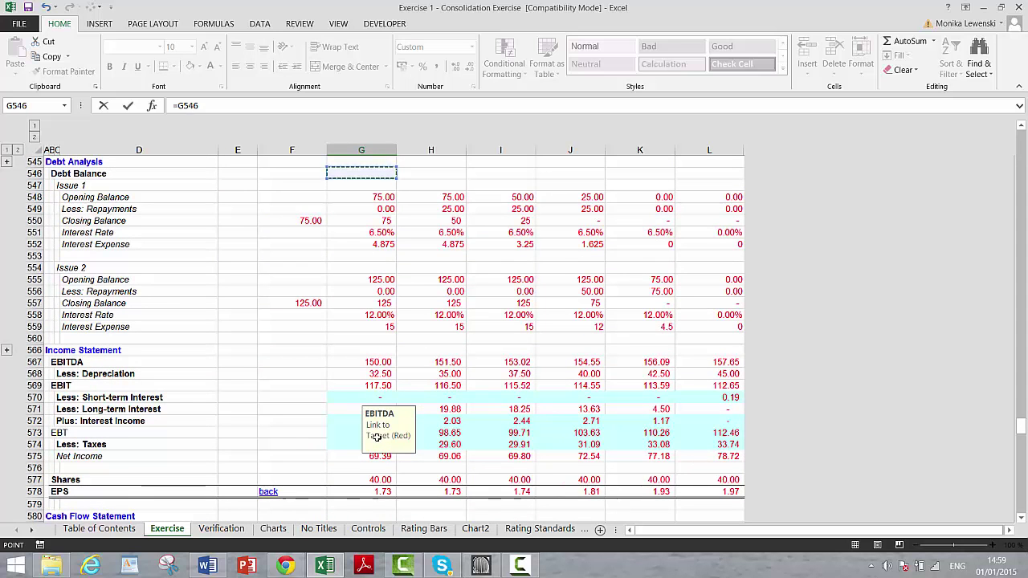
key("Down")
key("Down")
key("Down")
key("Down")
key("Down")
key("Down")
key("Down")
key("Down")
key("Down")
key("Down")
key("Down")
key("Down")
key("Down")
key("Down")
key("Down")
key("Down")
key("Escape")
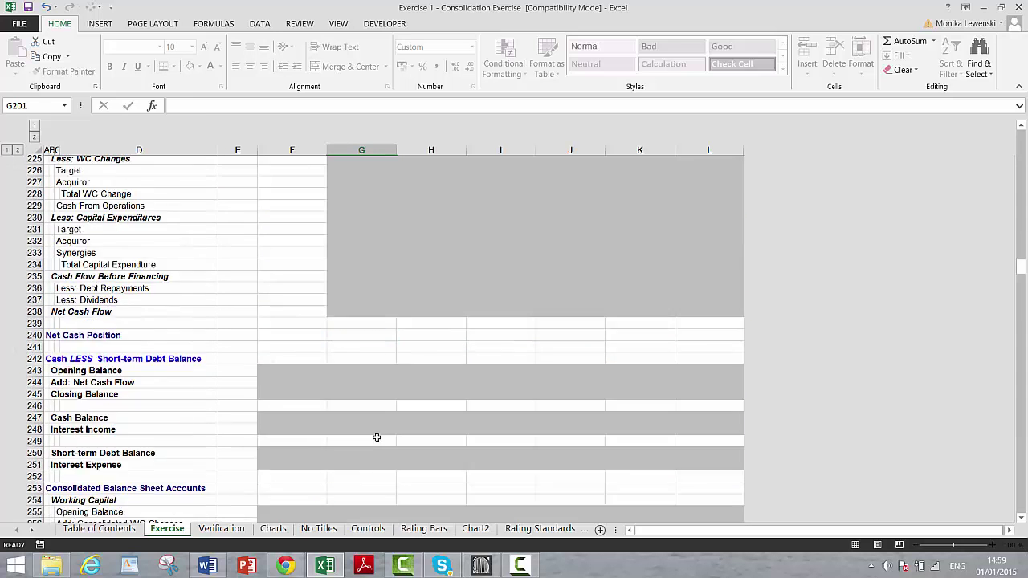
key("ctrl+BackSpace")
key("Up")
key("ctrl+bracketleft")
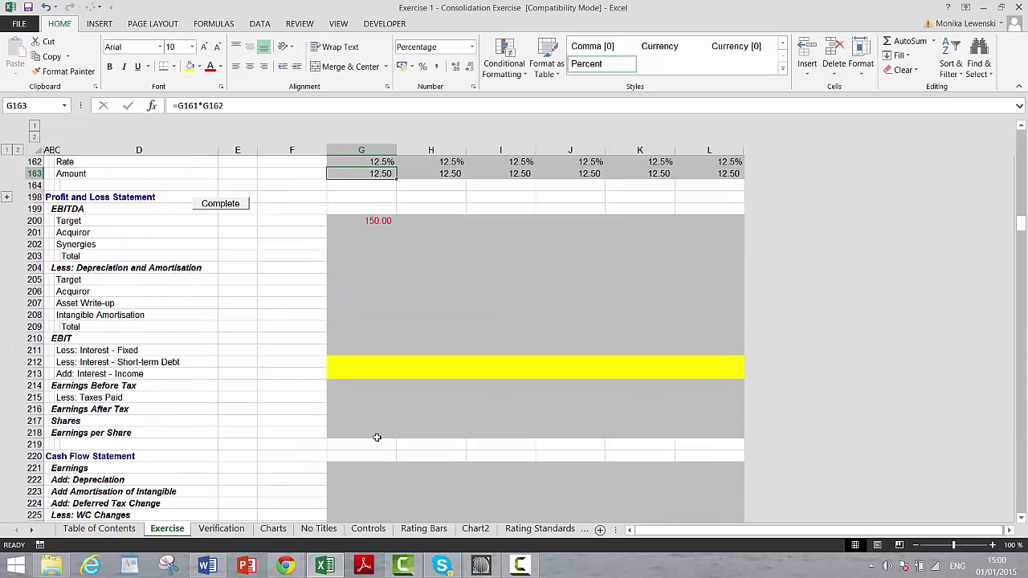
Link the Acquiror EBITDA in G201 of the Profit and Loss Statement to the EBITDA in G395 of the acquiror's Income Statement.
key("Down")
key("Down")
key("Down")
key("Down")
key("Down")
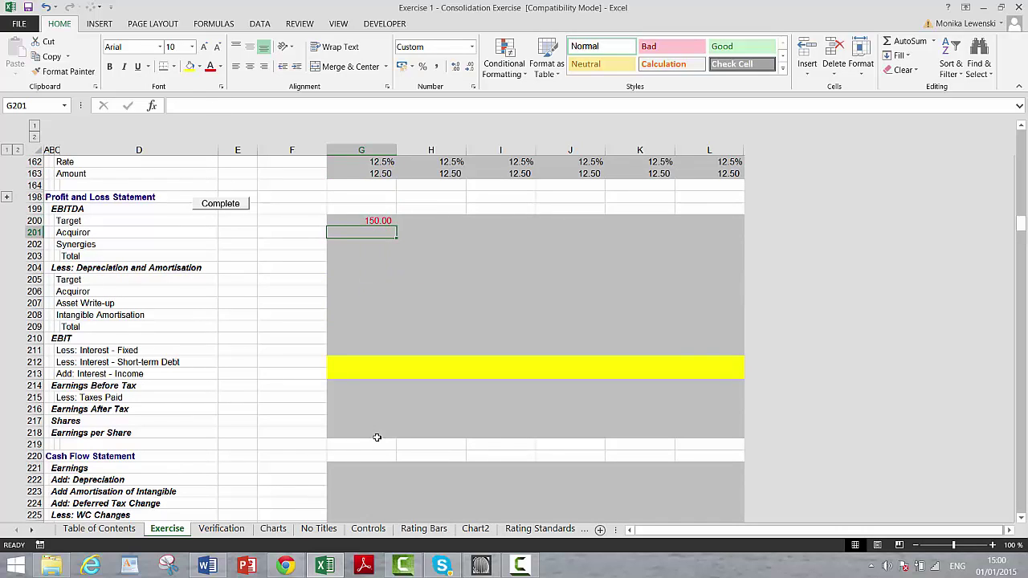
type("=")
key("Page_Down")
key("Page_Down")
key("Page_Down")
key("Page_Down")
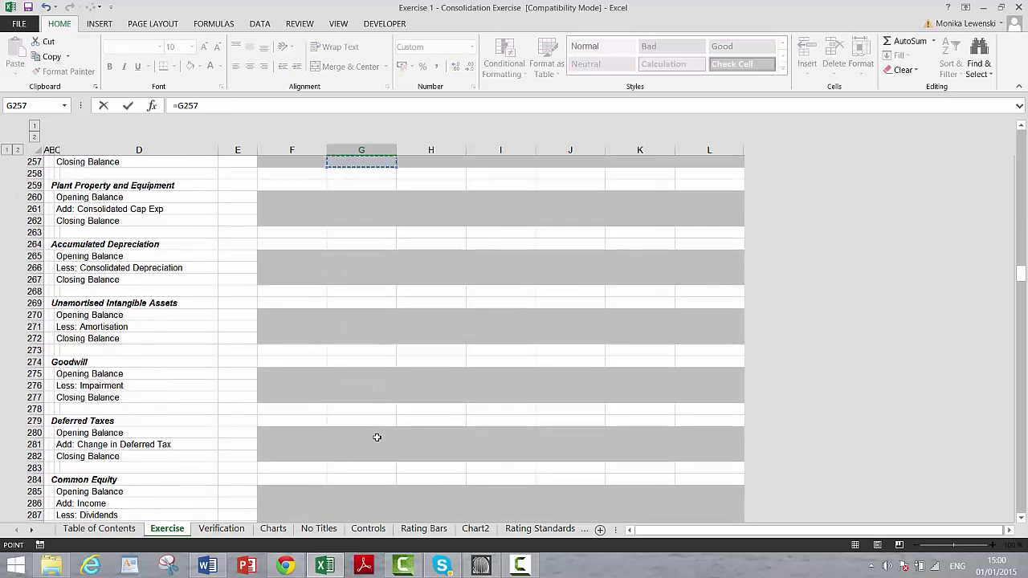
scroll(376, 436, "down", 1)
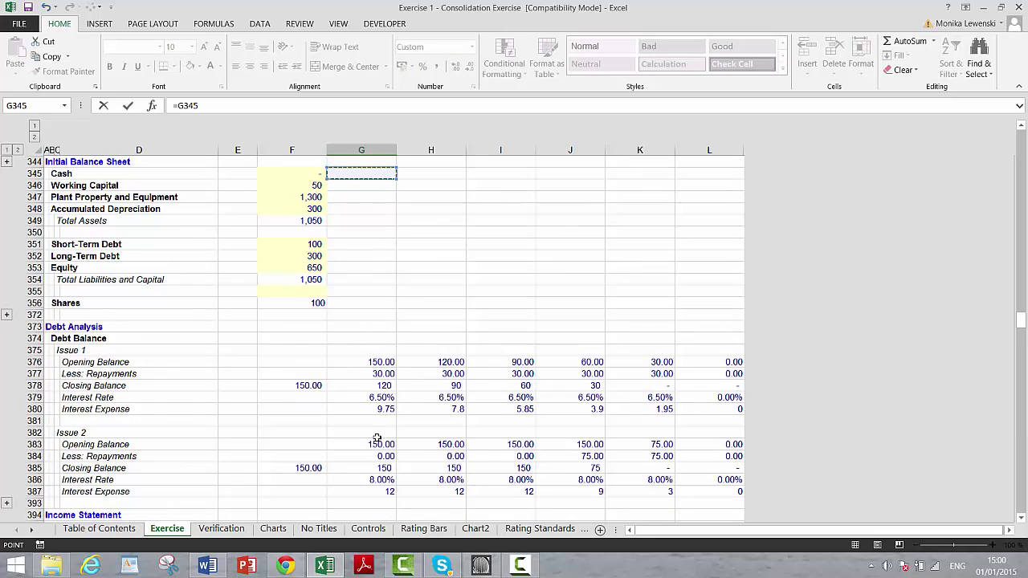
key("Down")
key("Down")
key("Down")
key("Down")
key("Down")
key("Down")
key("Down")
key("Down")
key("Down")
key("Down")
key("Down")
key("Down")
key("Down")
key("Down")
key("Down")
key("Down")
key("Down")
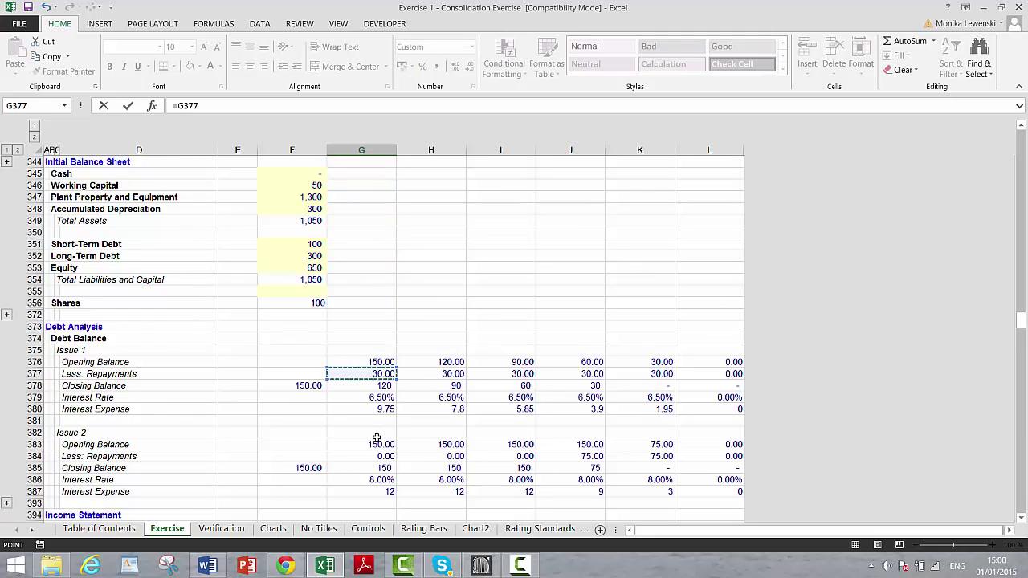
key("Down")
key("Down")
key("Down")
key("Down")
key("Down")
key("Down")
key("Down")
key("Down")
key("Down")
key("Down")
key("Down")
key("Down")
key("Down")
scroll(377, 437, "down", 1)
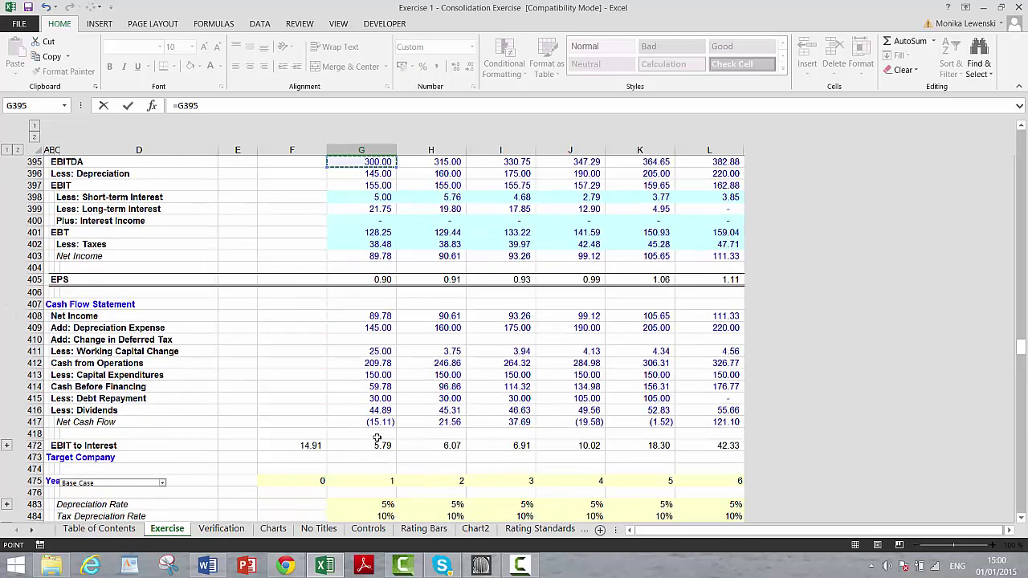
scroll(376, 438, "up", 1)
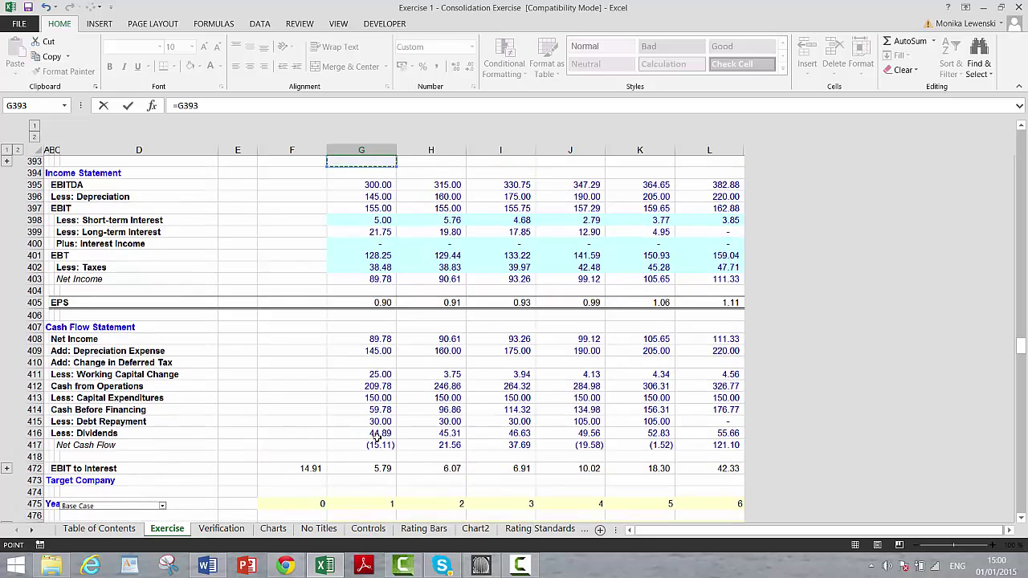
key("Return")
key("Up")
key("Up")
key("Up")
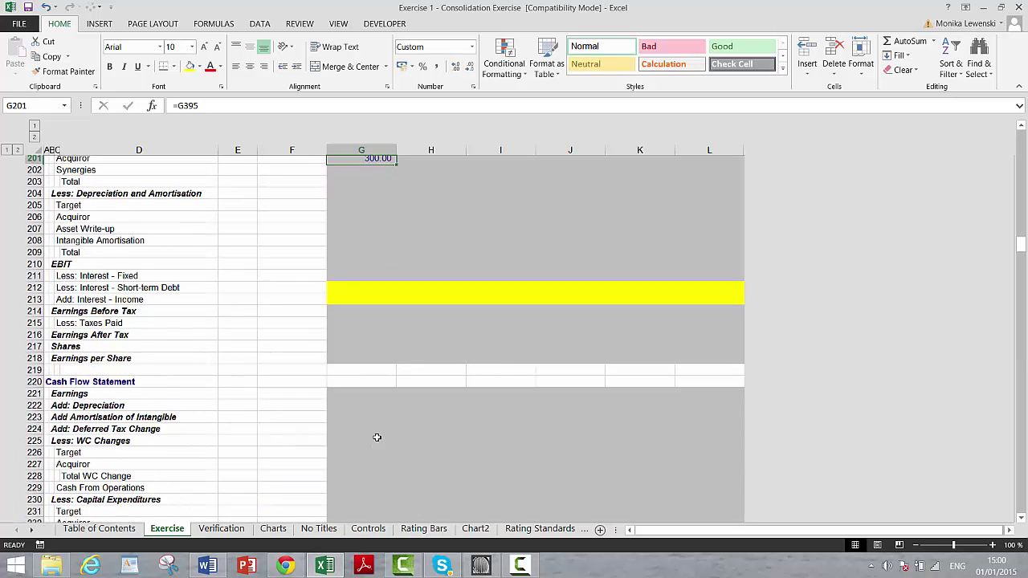
Link the EBITDA Synergies in G202 to the year 1 EBITDA Increase in G39 of the Synergies and Operating Assumptions.
key("Down")
key("Down")
key("Down")
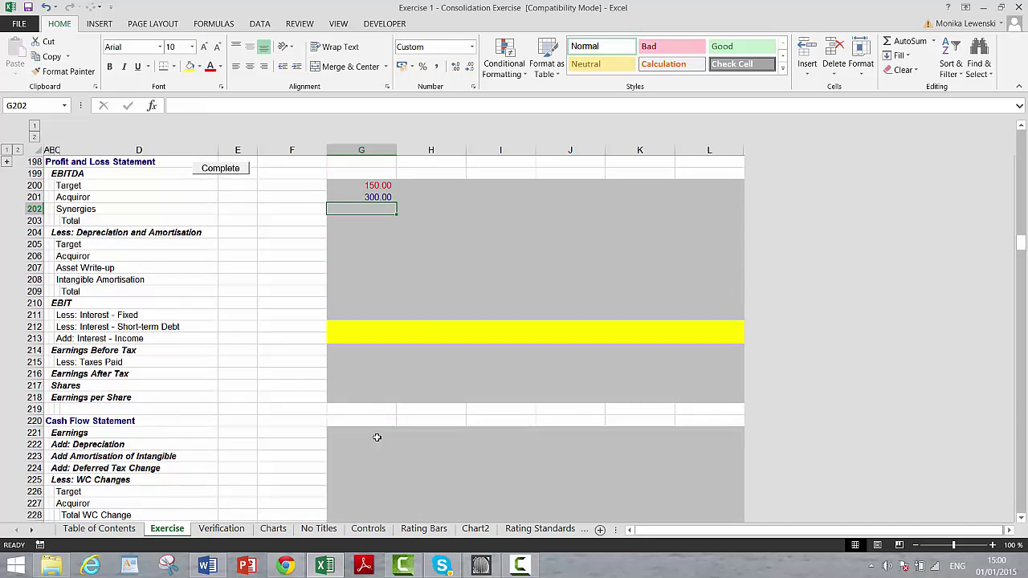
type("=")
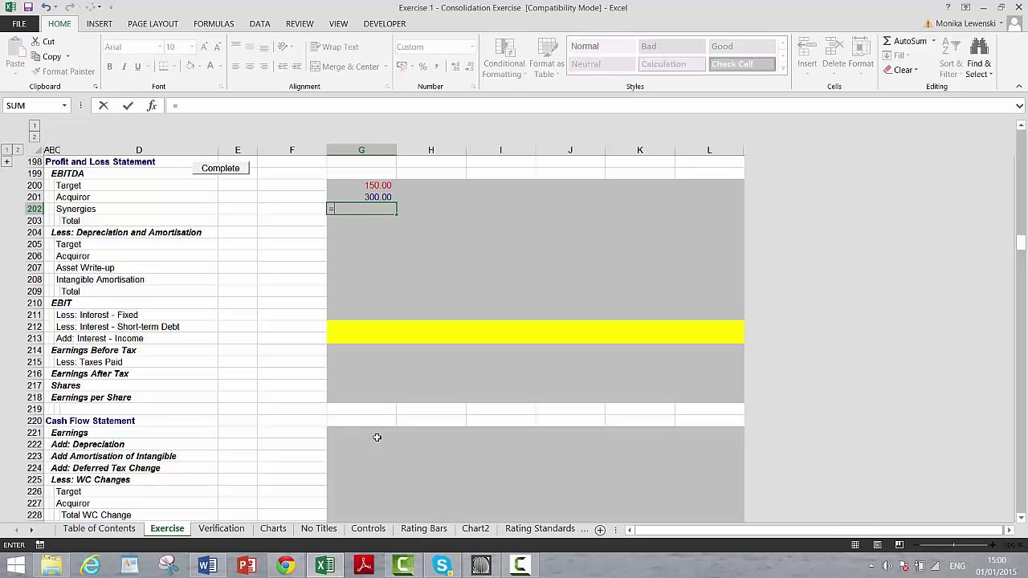
key("Page_Up")
key("Page_Up")
key("Page_Up")
key("Page_Up")
key("Page_Up")
key("Page_Up")
key("Page_Up")
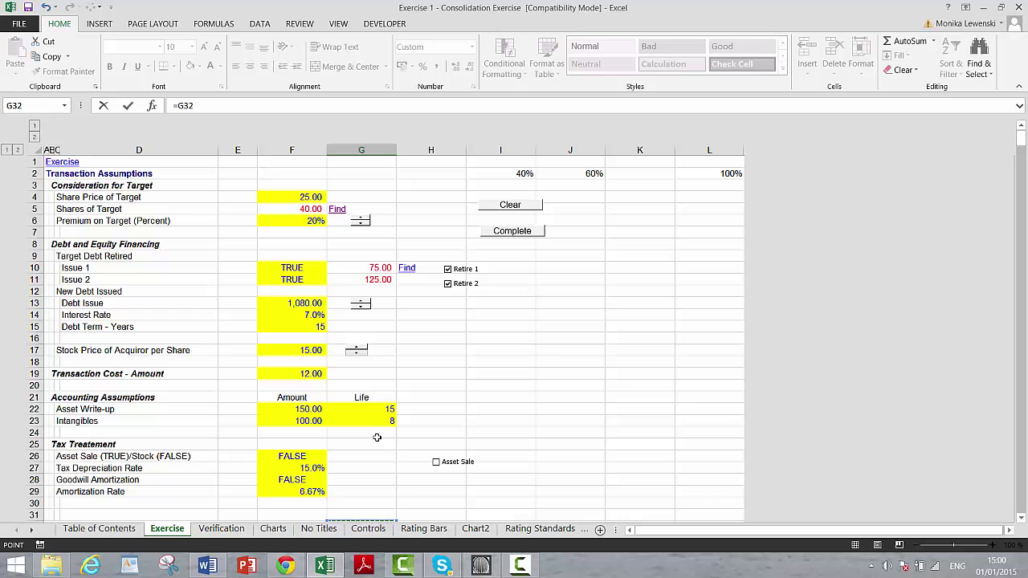
key("Up")
key("Up")
key("Down")
key("Down")
key("Down")
key("Down")
key("Down")
key("Down")
key("Down")
key("Down")
key("Down")
key("Down")
key("Down")
key("Down")
key("Down")
key("Down")
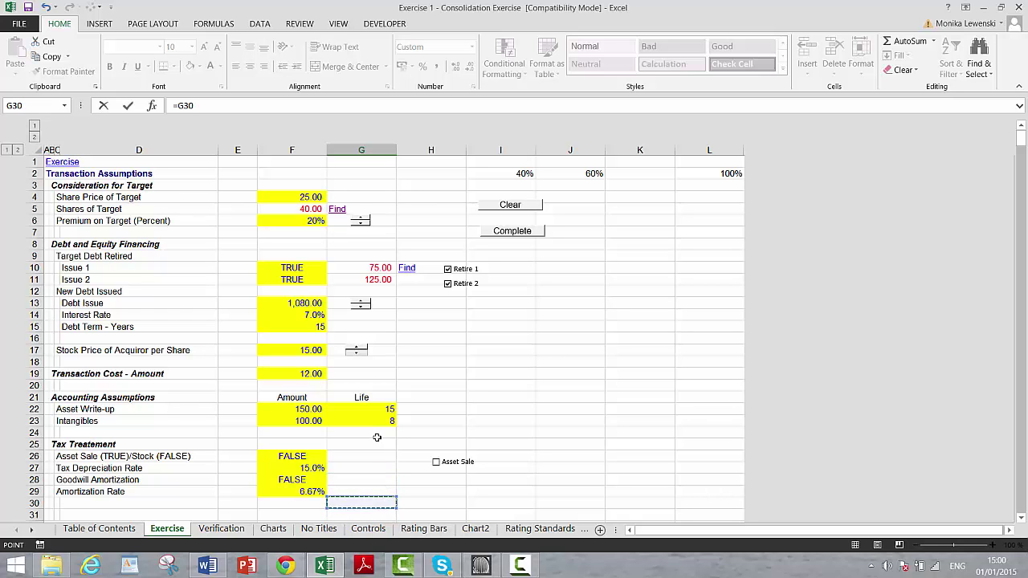
key("Up")
key("Up")
key("Up")
key("Up")
key("Up")
key("Up")
key("Up")
key("Up")
key("Up")
key("Up")
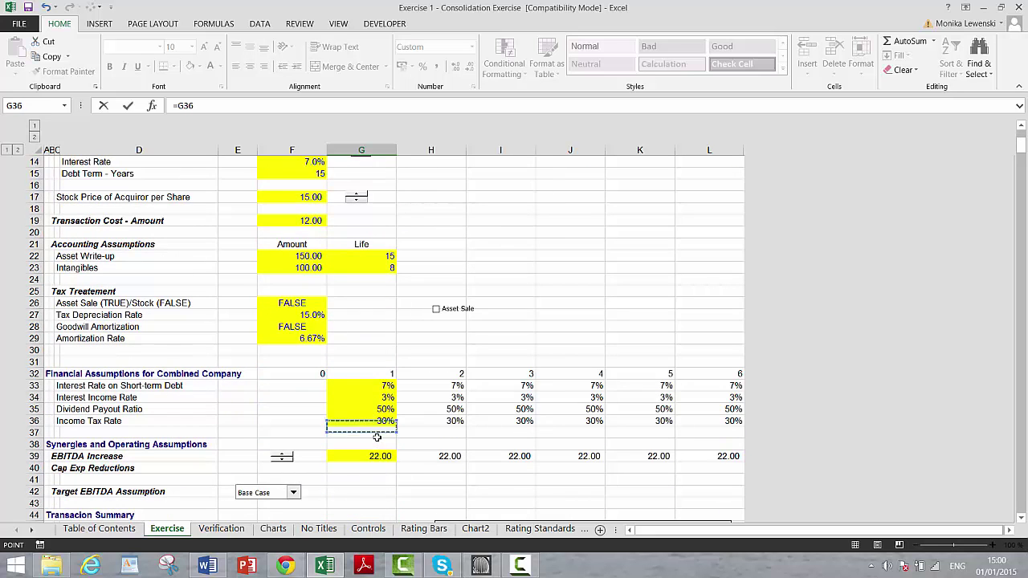
key("Down")
key("Down")
key("Down")
key("Down")
key("Return")
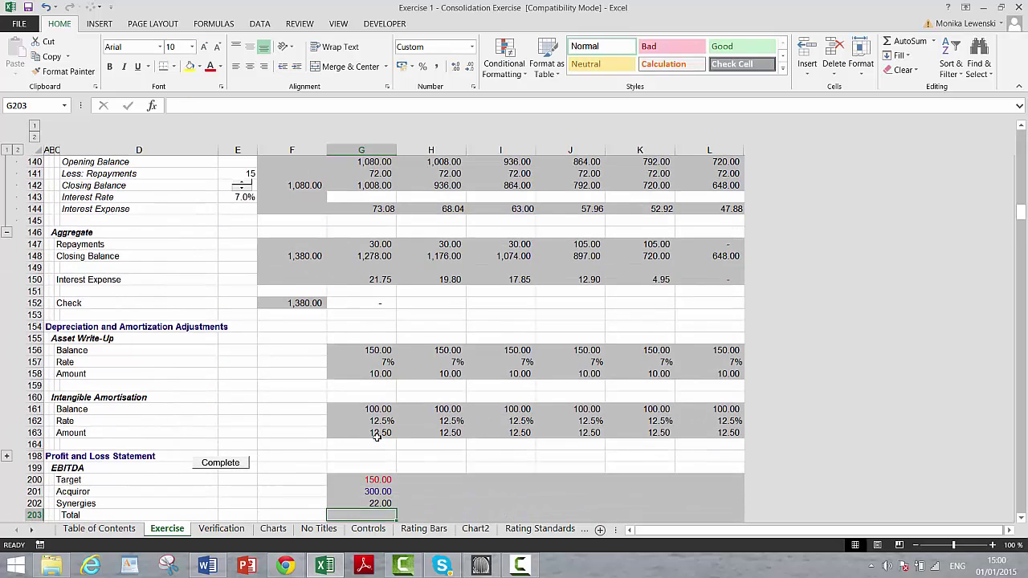
Sum the target, acquiror and synergies EBITDA into the Total in G203.
key("Up")
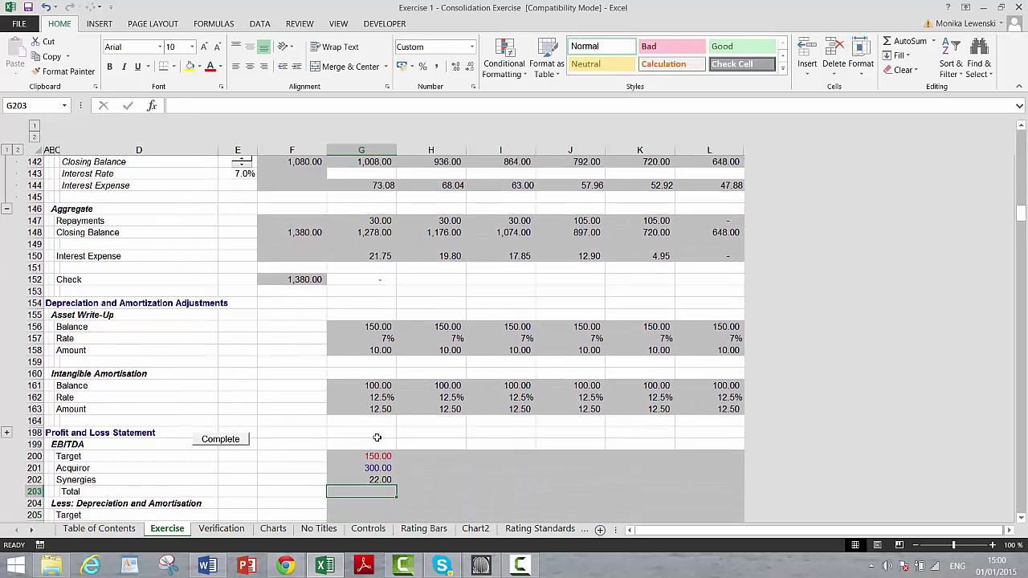
key("alt+=")
key("Return")
Link the Target depreciation in G205 to the Less: Depreciation line in G568 of the target's Income Statement.
key("Down")
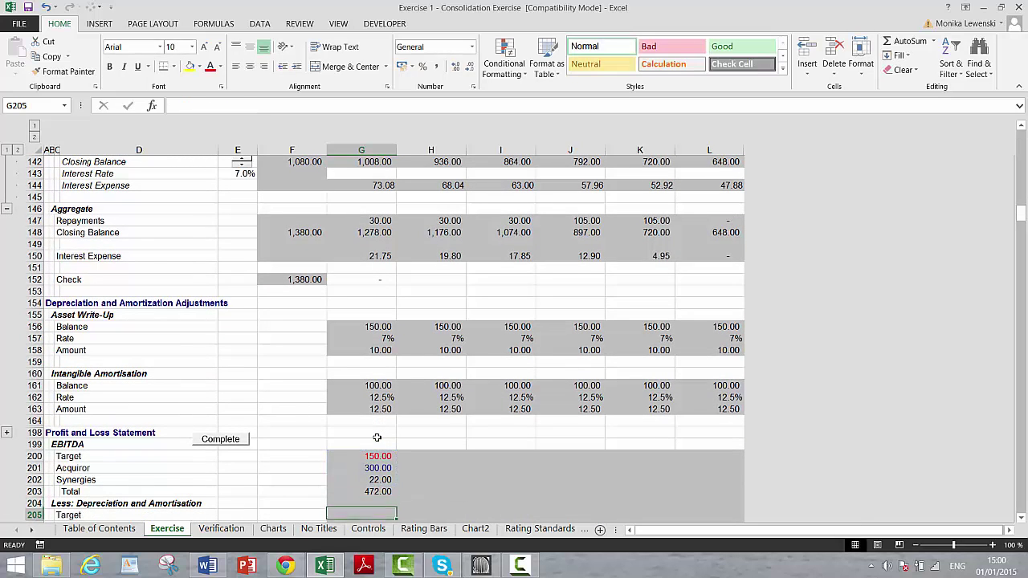
key("Down")
key("Up")
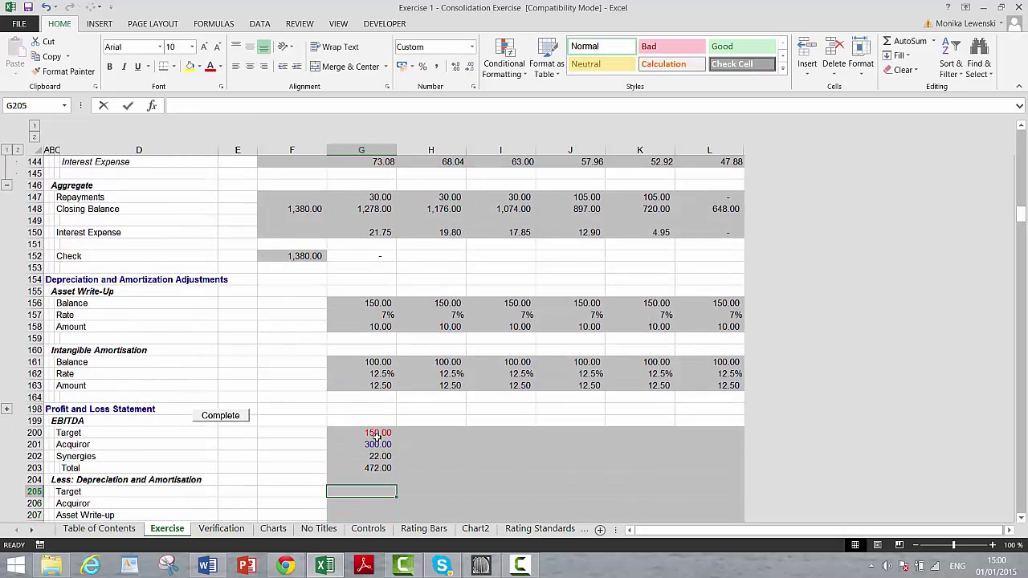
type("=")
key("ctrl+Down")
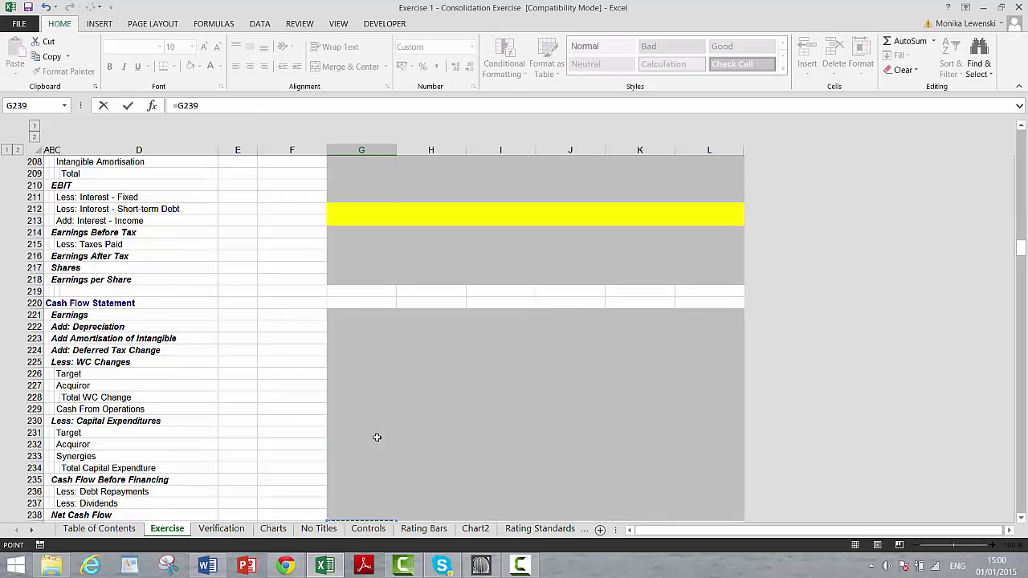
key("ctrl+Down")
key("ctrl+Down")
key("ctrl+Down")
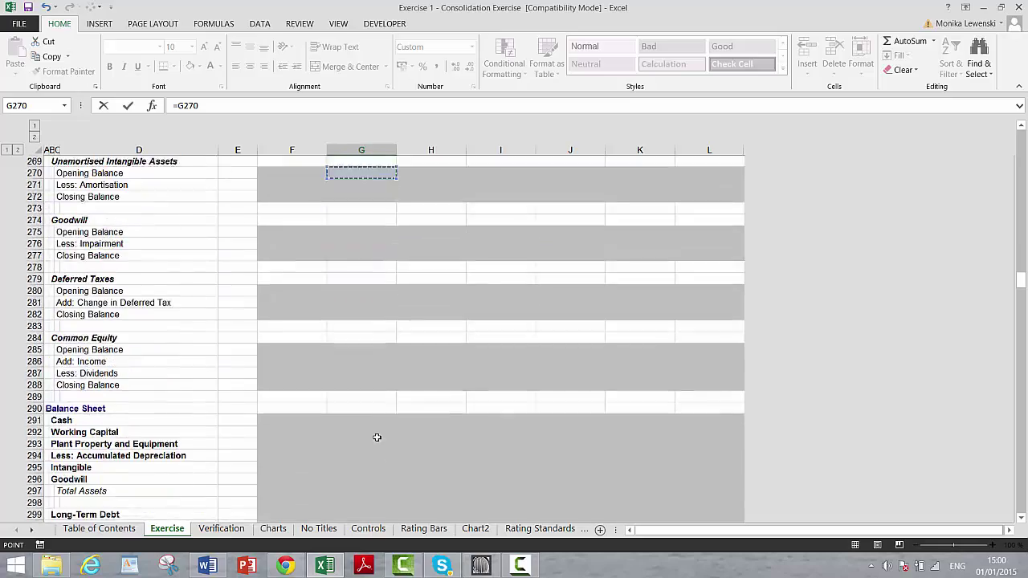
key("ctrl+Down")
key("ctrl+Down")
key("ctrl+Down")
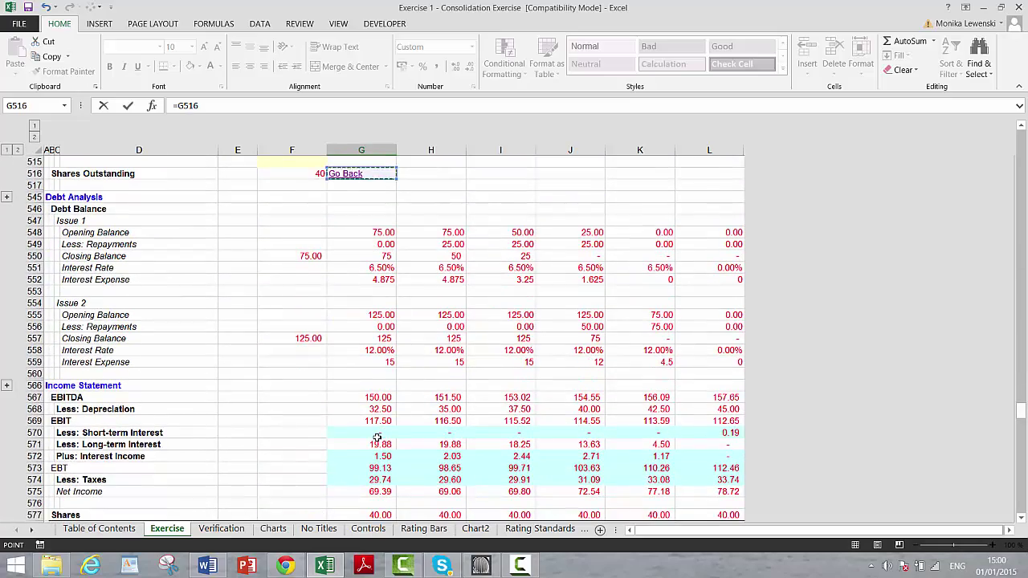
key("ctrl+Down")
key("ctrl+Down")
key("ctrl+Down")
key("Down")
key("Down")
key("Return")
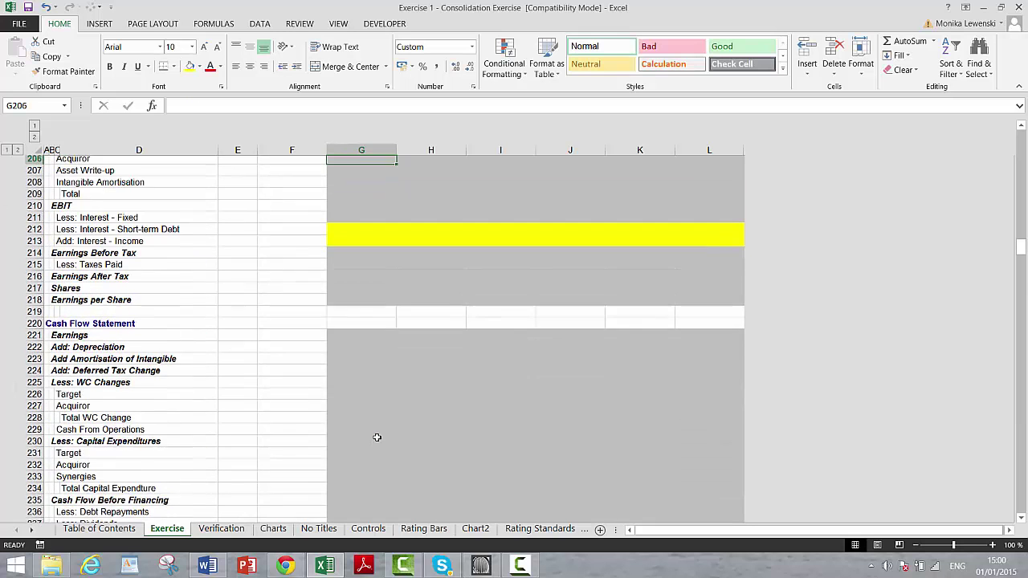
key("Up")
key("Up")
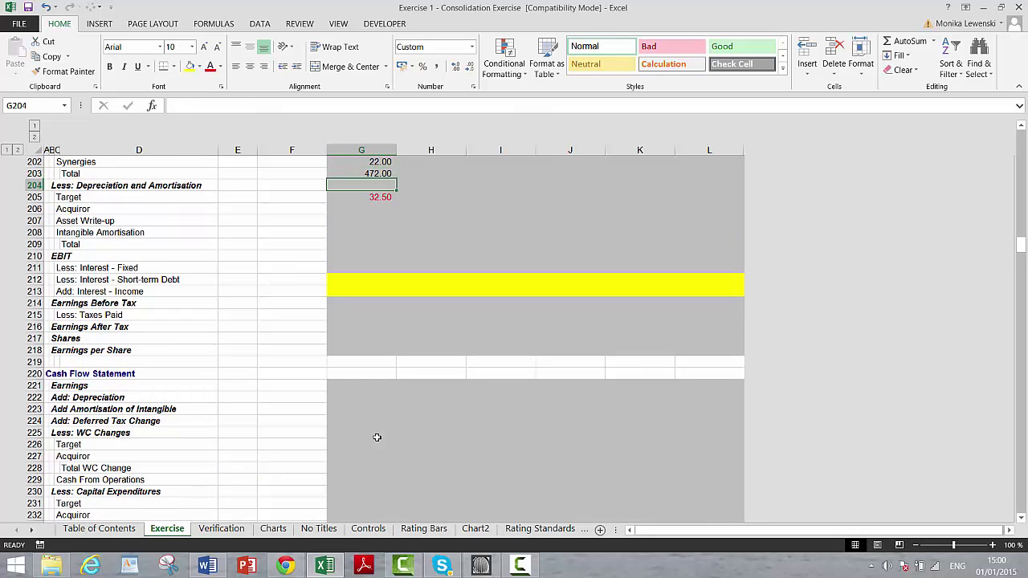
Link the Acquiror depreciation in G206 to the Less: Depreciation line in G396 of the acquiror's Income Statement.
key("Down")
key("Down")
type("=")
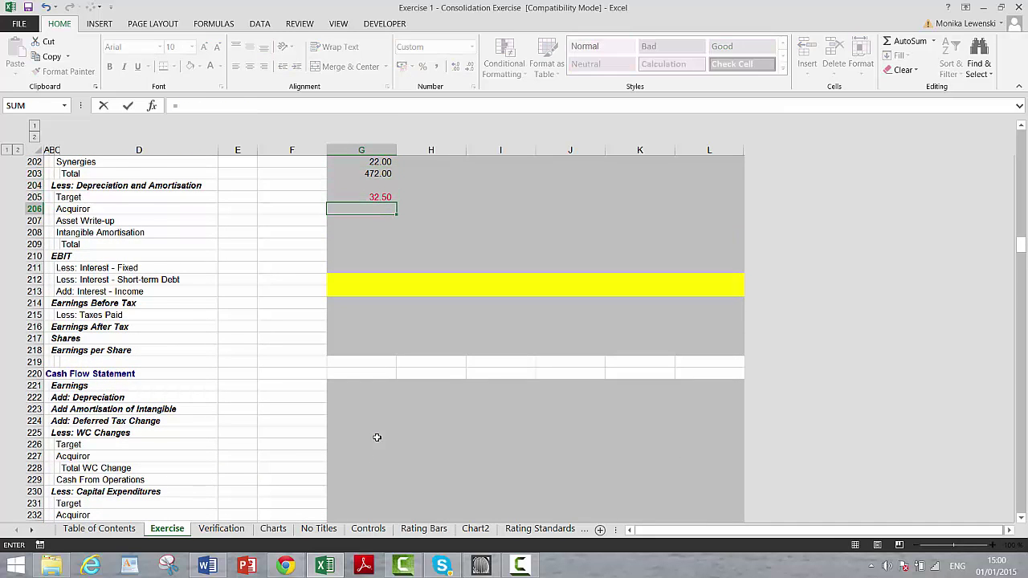
key("Page_Down")
key("Page_Down")
key("Page_Down")
key("Page_Down")
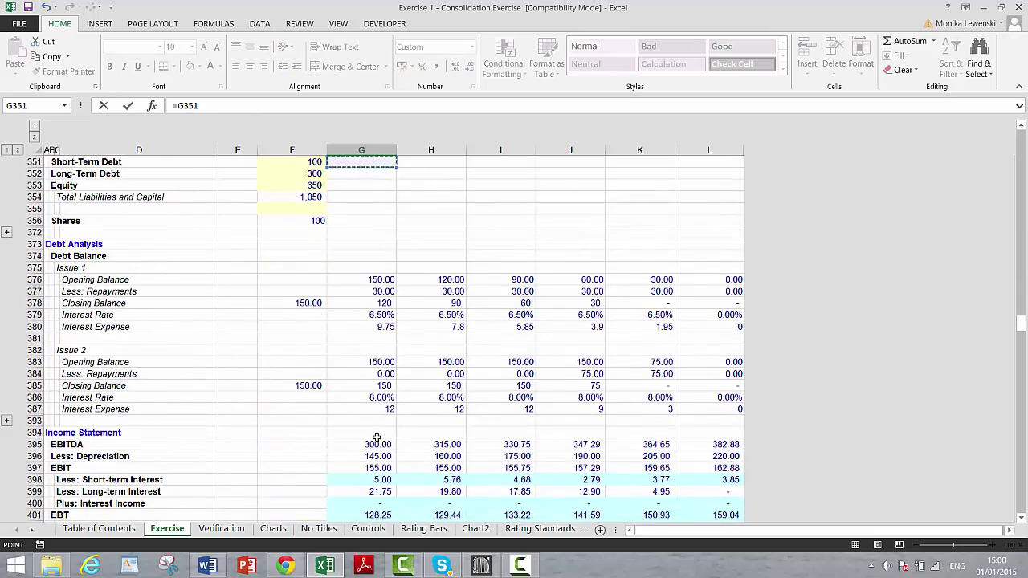
key("Page_Down")
key("Left")
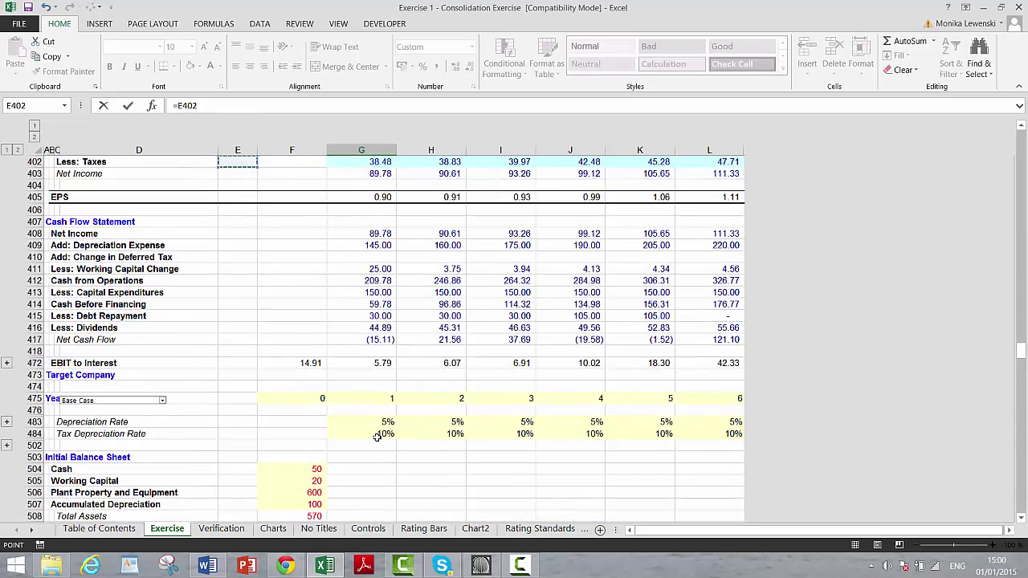
key("Right")
key("Right")
key("Page_Up")
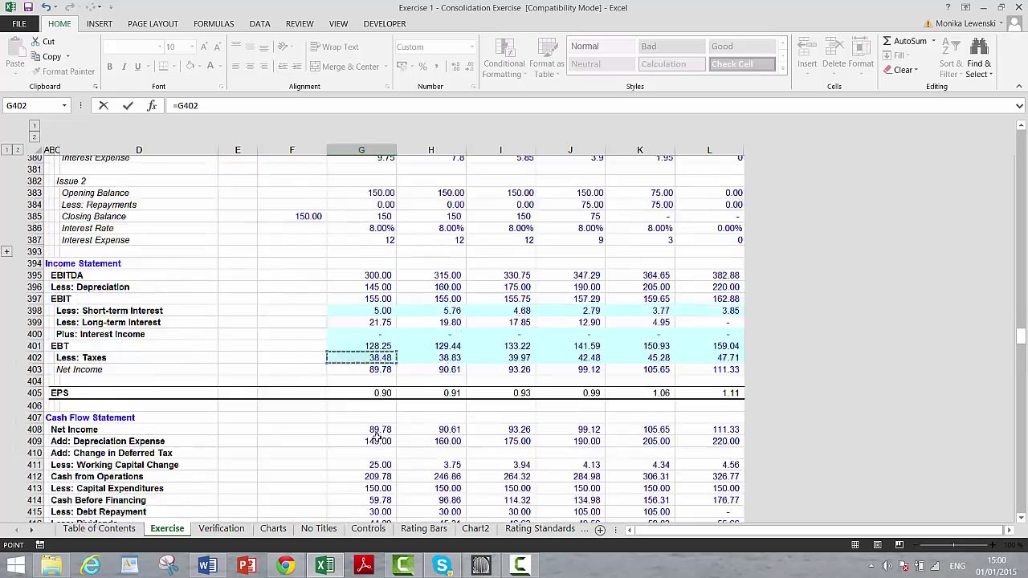
key("Down")
key("Down")
key("Down")
key("Down")
key("Down")
key("Down")
key("Down")
key("Down")
key("Down")
key("Down")
key("Down")
key("Down")
key("Down")
key("Down")
key("Down")
key("Down")
key("Down")
key("Down")
key("Down")
key("Down")
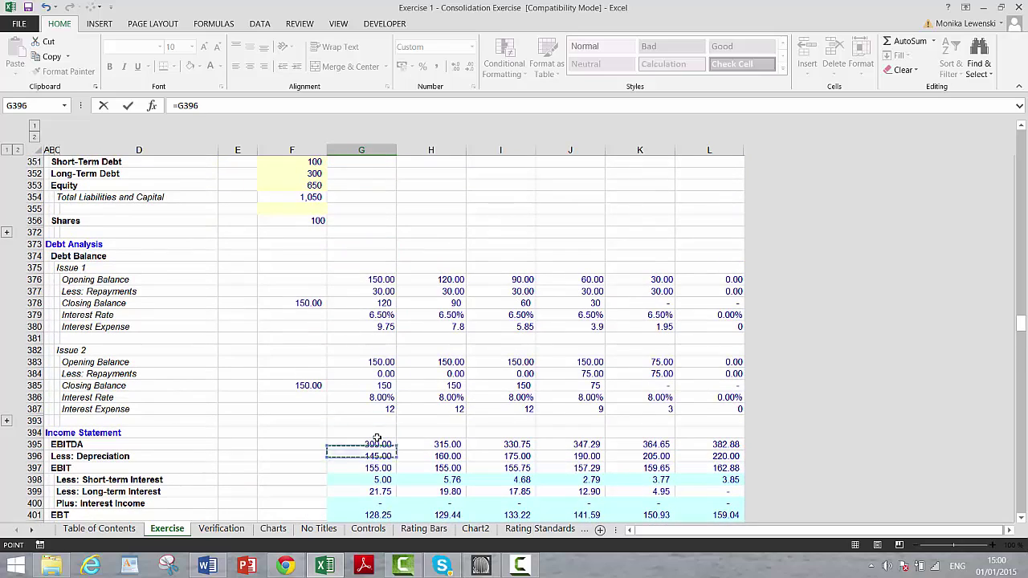
key("Up")
key("Up")
key("Up")
key("Up")
key("Return")
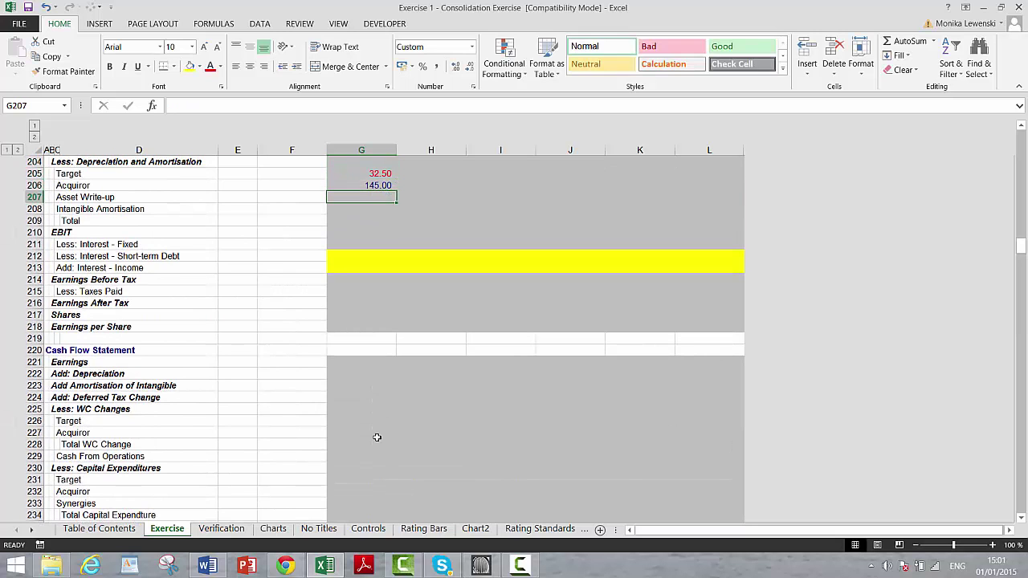
Link the Asset Write-up in G207 to the Asset Write-Up Amount in G158 of the Depreciation and Amortization Adjustments.
type("=")
key("Up")
key("Up")
key("Up")
key("Up")
key("Up")
key("Up")
key("Up")
key("Up")
key("Up")
key("Up")
key("Up")
key("Up")
key("Up")
key("Up")
key("Up")
key("Up")
key("Up")
key("Up")
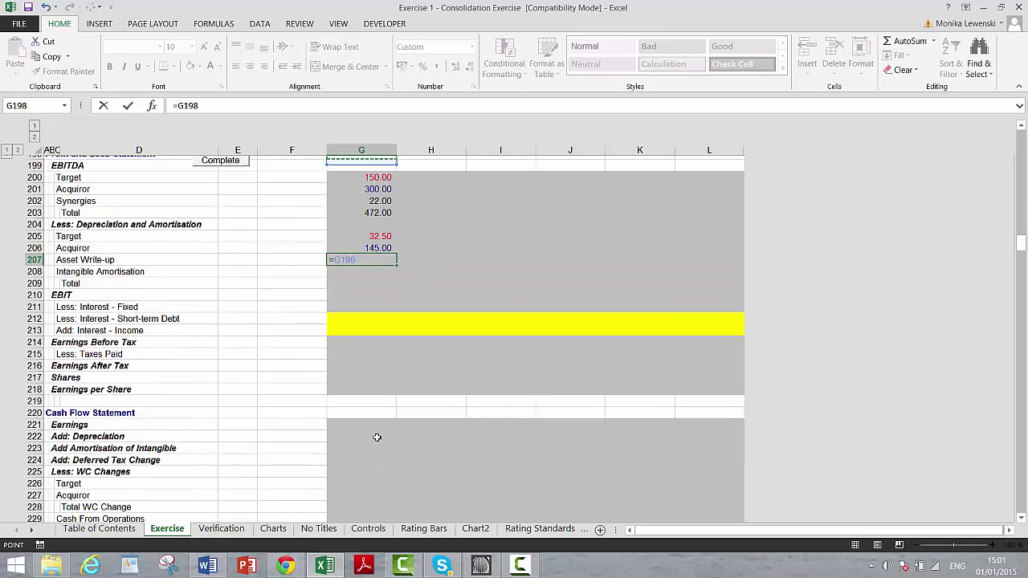
key("Down")
key("Down")
key("Down")
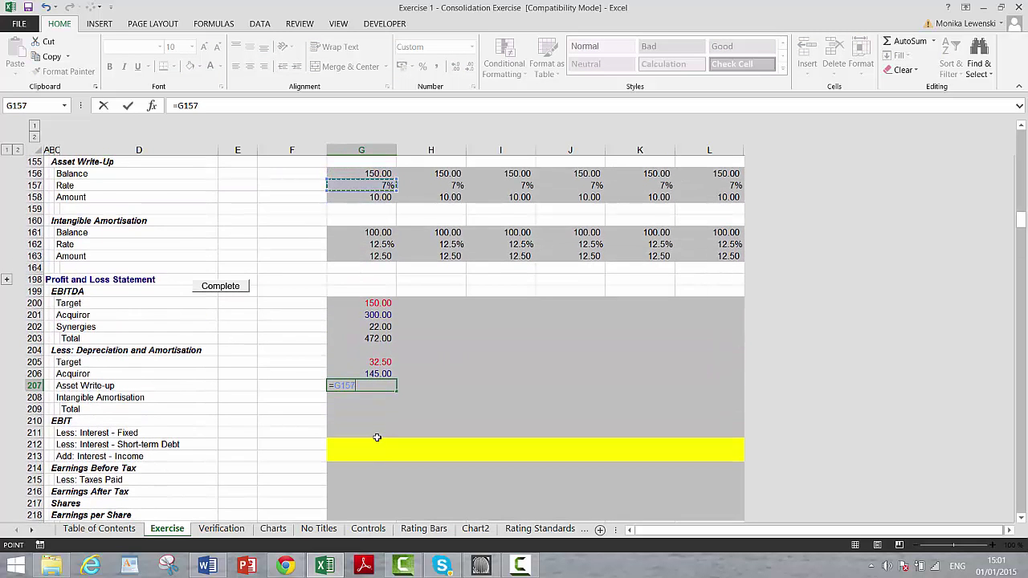
key("Return")
Link the Intangible Amortisation in G208 to the Intangible Amortisation Amount in G163.
type("=")
key("Up")
key("Up")
key("Up")
key("Up")
key("Up")
key("Up")
key("Up")
key("Up")
key("Up")
key("Up")
key("Up")
key("Up")
key("Up")
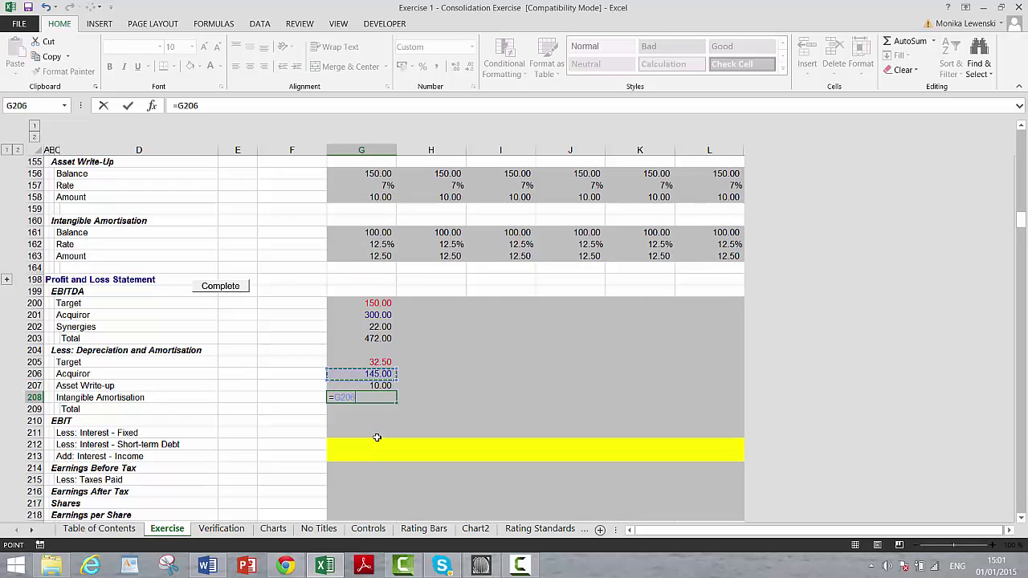
key("Down")
key("Return")
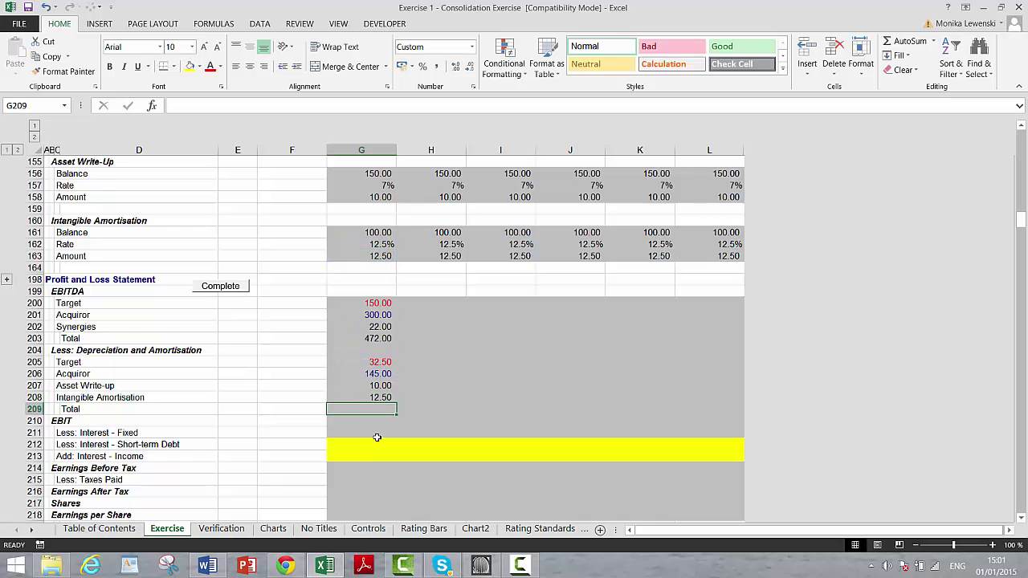
Sum the depreciation and amortisation lines in G209 and calculate EBIT in G210 as total EBITDA in G203 minus G209.
key("alt+equal")
key("Return")
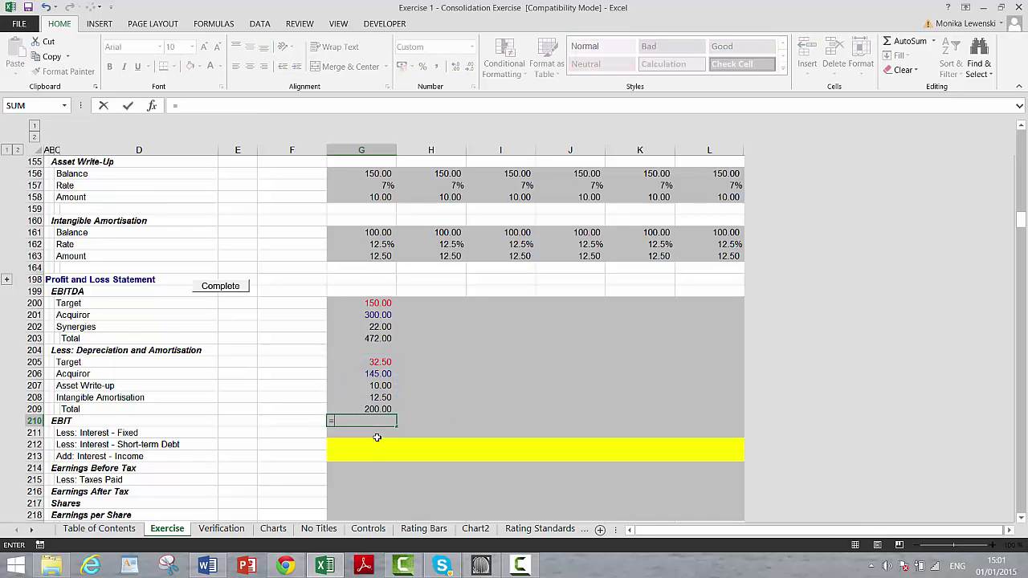
type("=")
key("Up")
key("Up")
key("Up")
key("Up")
key("Up")
key("Up")
key("Up")
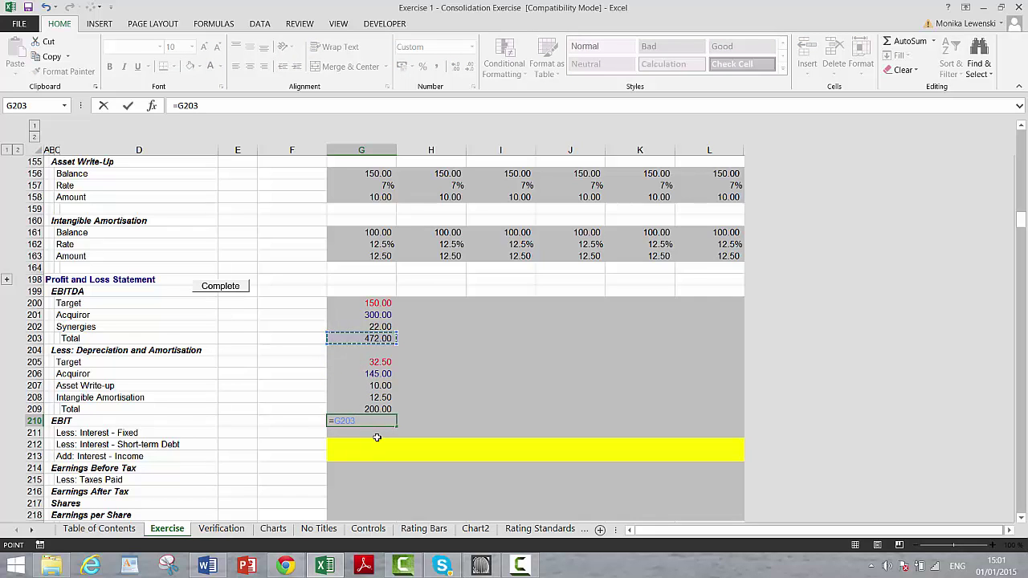
type("-")
key("Up")
key("Return")
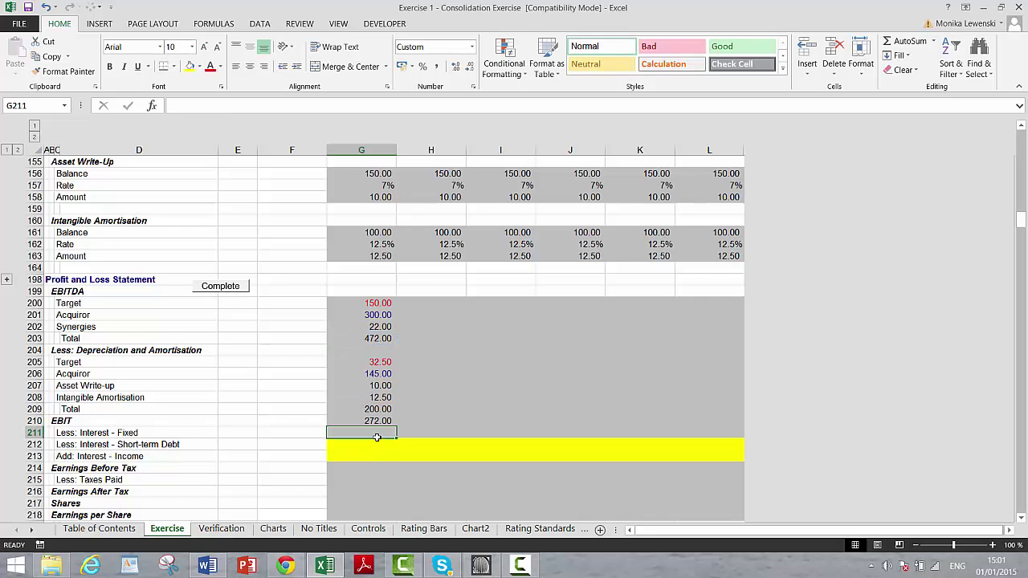
Fill the Profit and Loss formulas in G200:G210 across to column L.
key("Up")
key("Up")
key("Up")
key("Up")
key("Up")
key("Up")
key("Up")
key("Up")
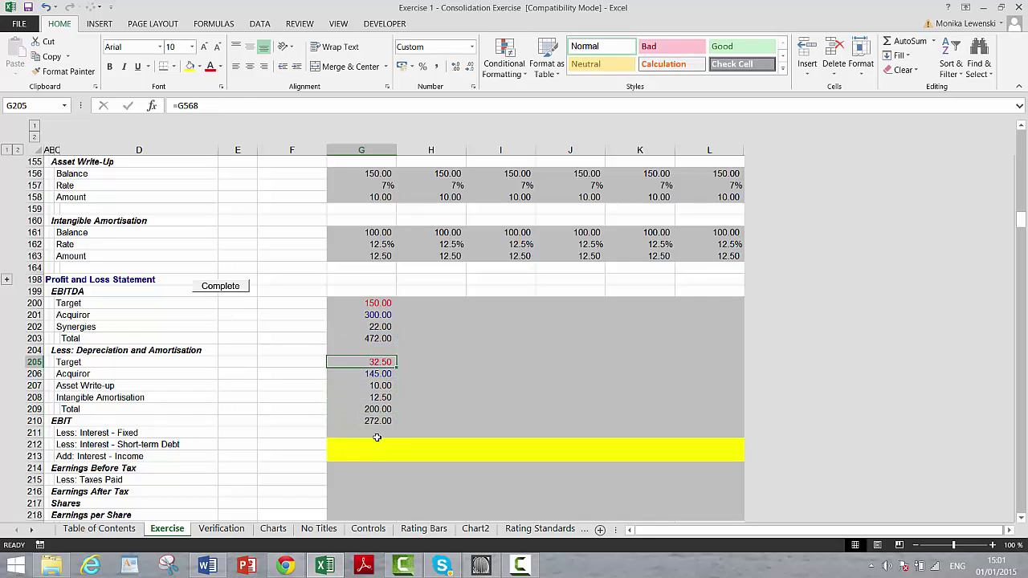
key("Up")
key("Up")
key("Up")
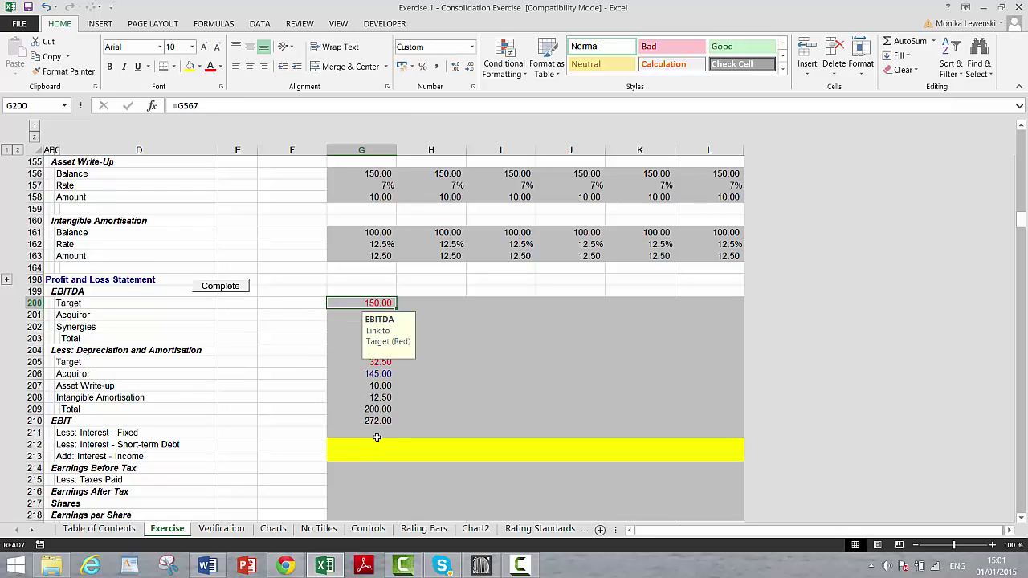
key("shift+Down")
key("shift+Down")
key("shift+Down")
key("shift+Down")
key("shift+Down")
key("shift+Down")
key("shift+Down")
key("shift+Down")
key("shift+Down")
key("shift+Down")
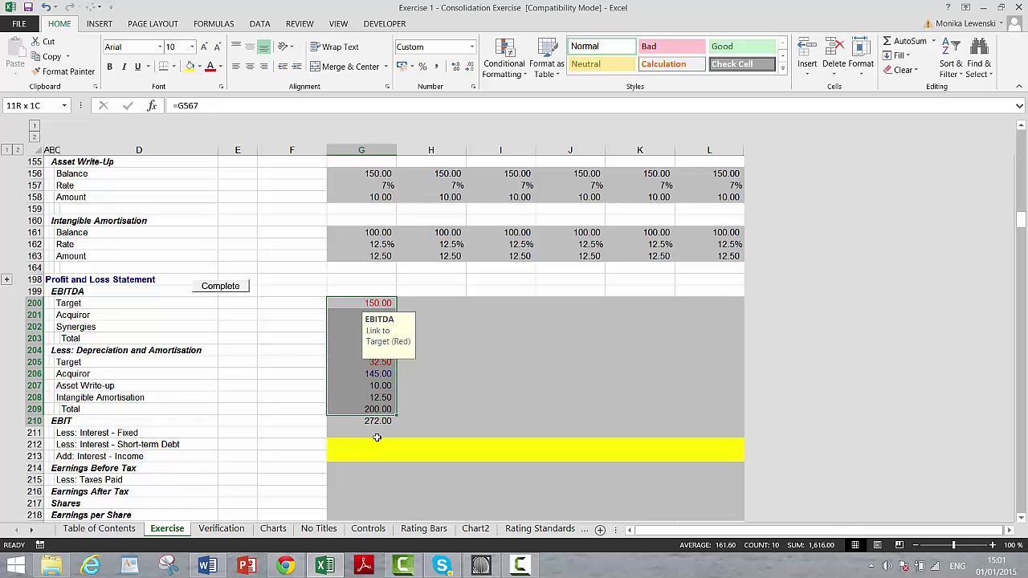
key("shift+Right")
key("shift+Right")
key("shift+Right")
key("shift+Right")
key("shift+Right")
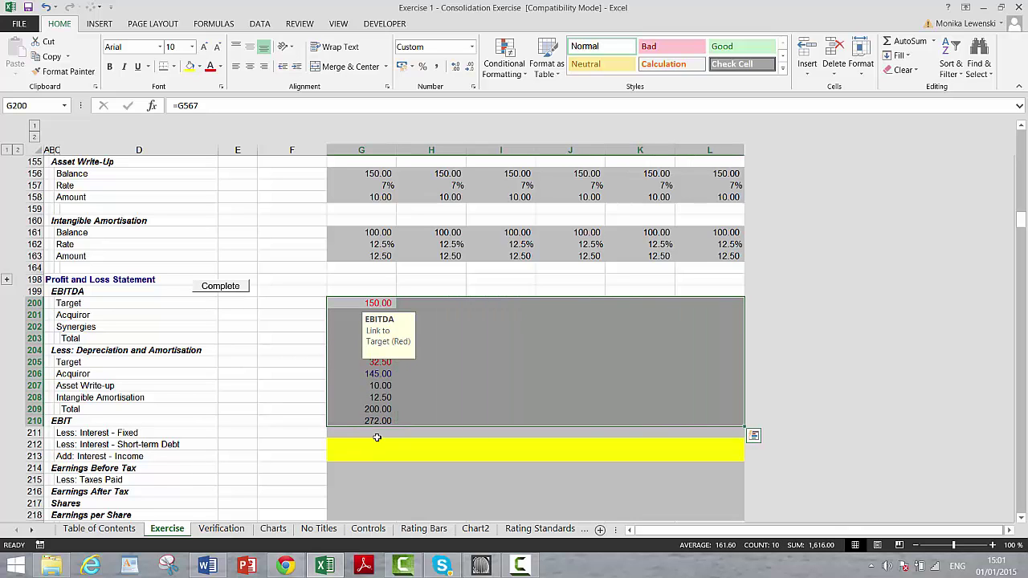
key("ctrl+r")
Check the filled EBITDA, synergies and depreciation formulas in the Profit and Loss Statement.
key("Down")
key("Down")
key("Down")
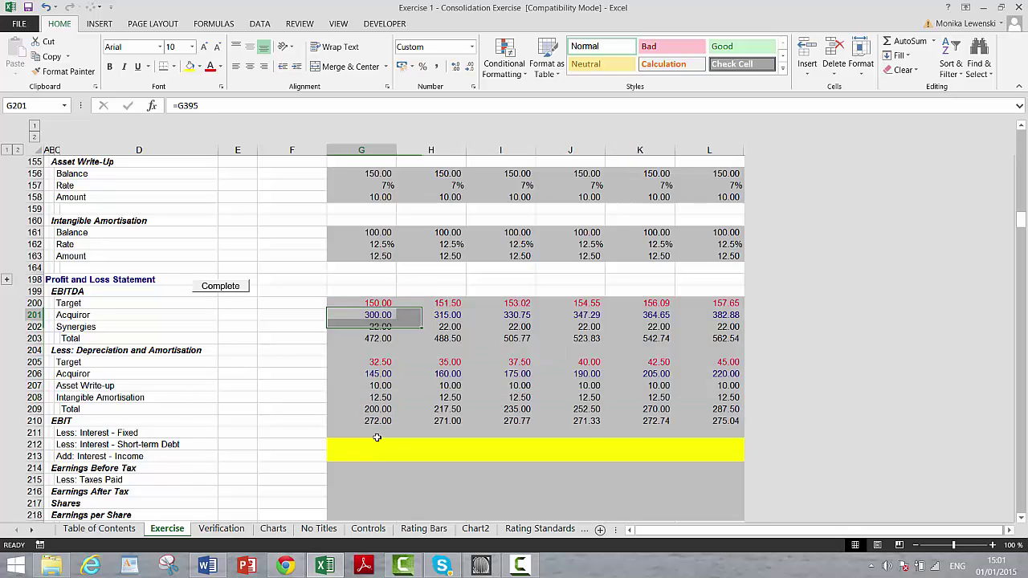
key("Down")
key("Down")
key("Left")
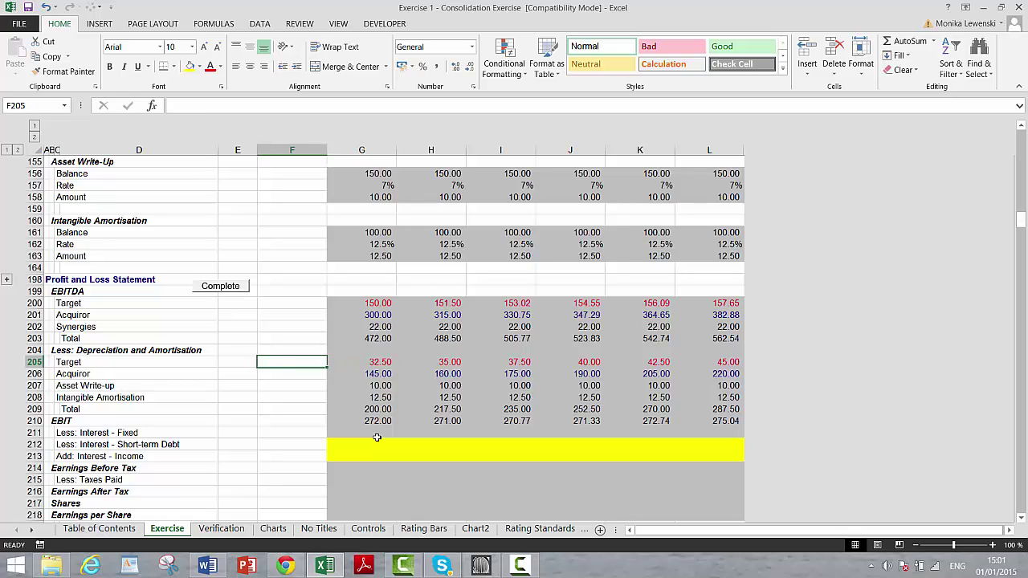
key("Down")
key("Right")
key("Right")
key("Up")
key("Up")
key("Up")
key("Up")
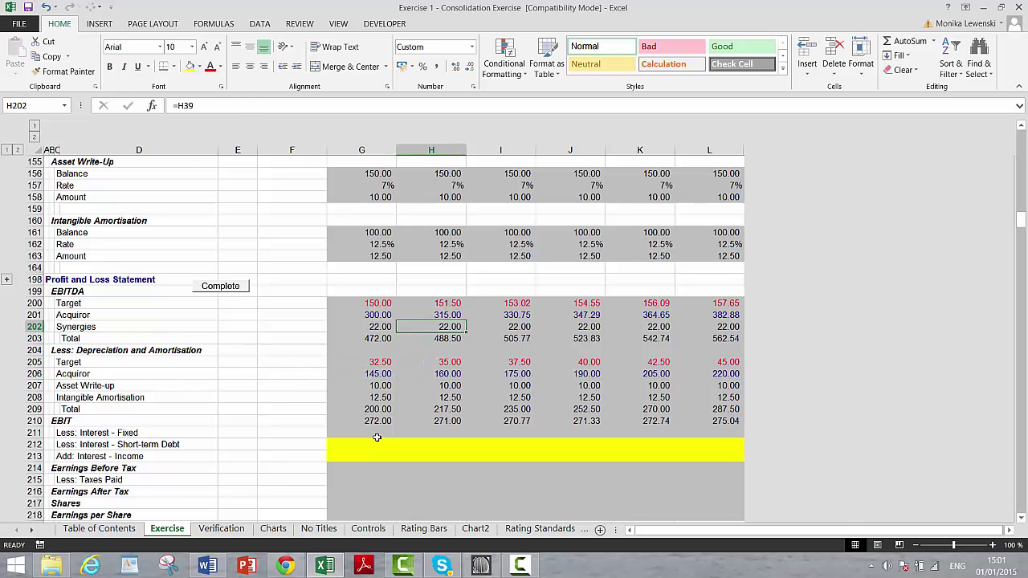
key("Up")
key("Left")
key("Left")
key("Down")
key("Right")
key("Right")
key("Left")
key("Down")
key("Down")
key("Down")
key("Down")
key("Down")
key("Down")
key("Down")
key("Down")
key("Down")
key("Down")
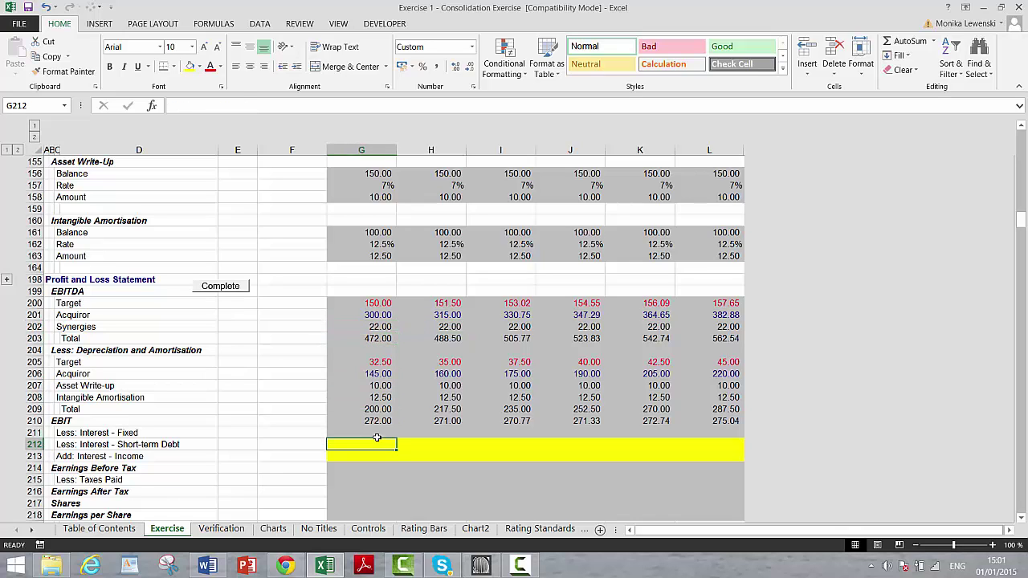
Link Less: Interest - Fixed in G211 to the aggregate Interest Expense in G150.
key("Left")
key("Left")
key("Left")
key("Left")
key("Up")
key("Right")
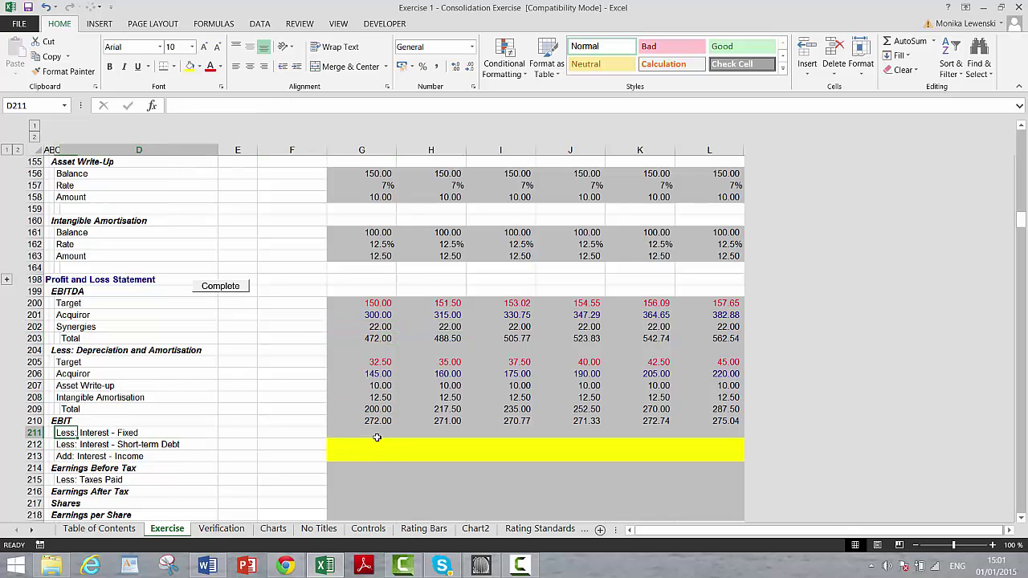
key("Right")
key("Right")
key("Right")
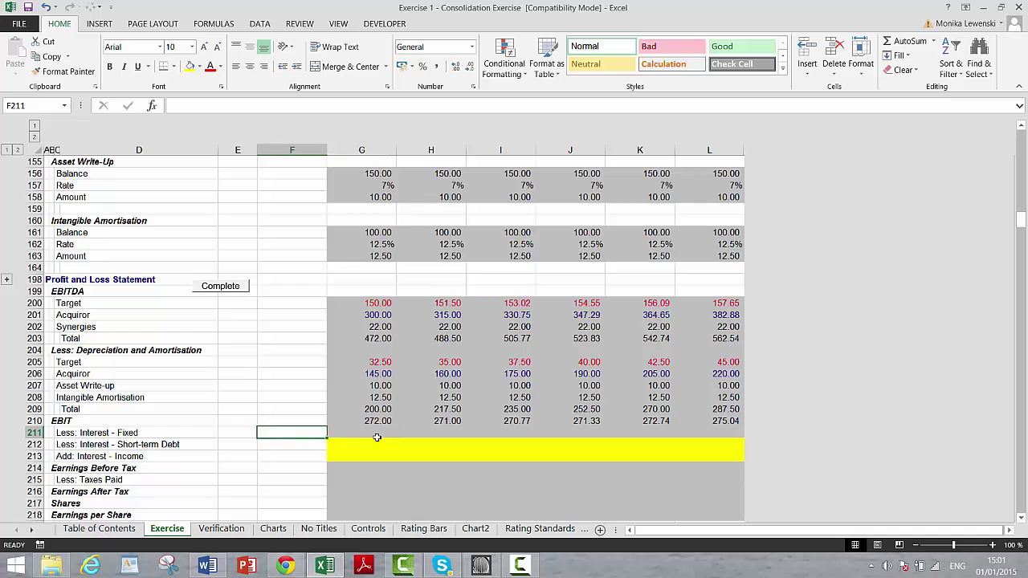
type("=")
key("Up")
key("Up")
key("Up")
key("Up")
key("Up")
key("Up")
key("Up")
key("Up")
key("Up")
key("Up")
key("Up")
key("Up")
key("Up")
key("Up")
key("Up")
key("Up")
key("Up")
key("Up")
key("Up")
key("Up")
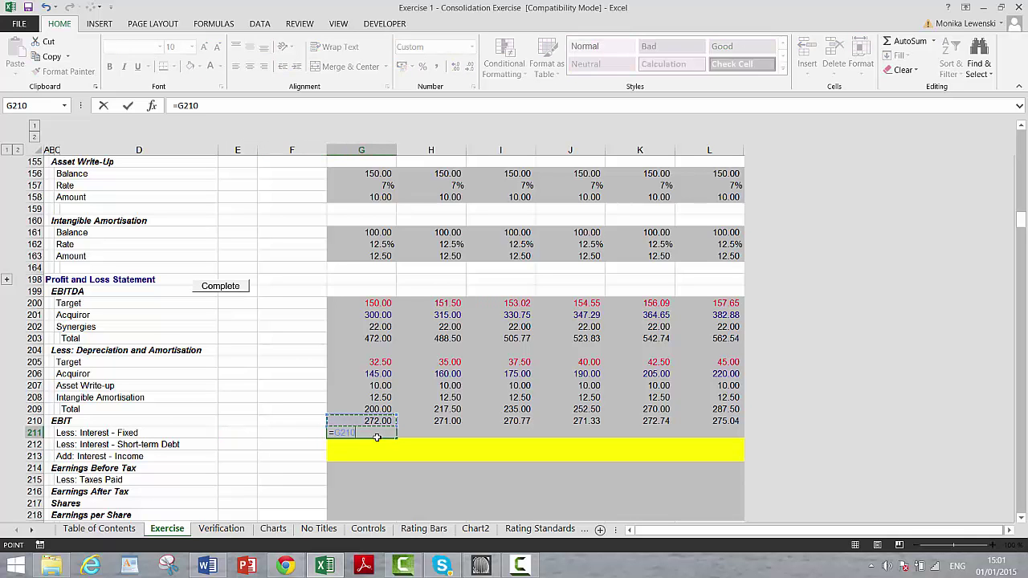
key("Up")
key("Up")
key("Up")
key("Up")
key("Up")
key("Up")
key("Up")
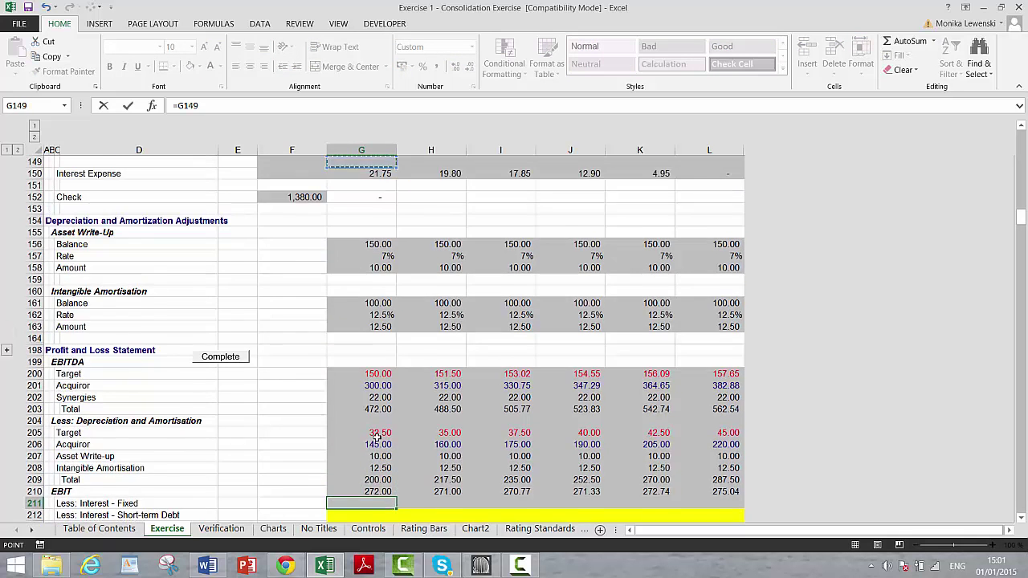
key("Down")
key("Down")
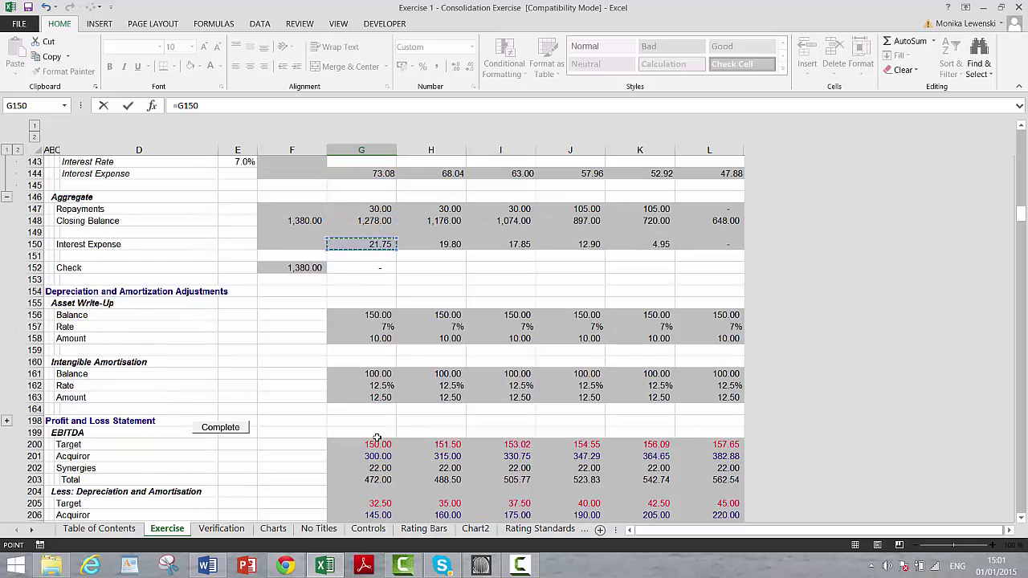
key("Return")
key("Up")
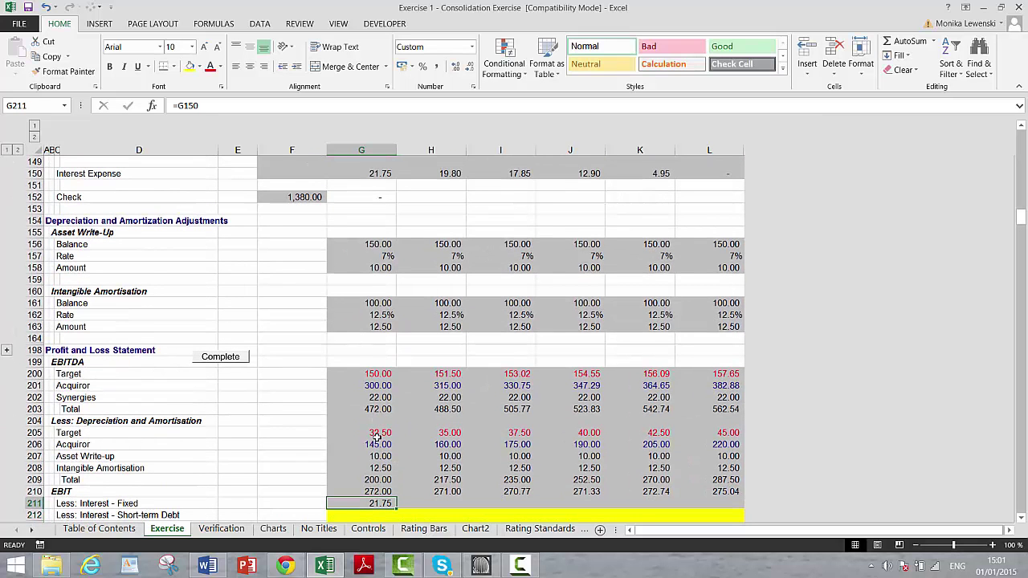
Fill the Less: Interest - Fixed formula from G211 across to L211.
key("shift+Right")
key("shift+Right")
key("shift+Right")
key("shift+Right")
key("shift+Right")
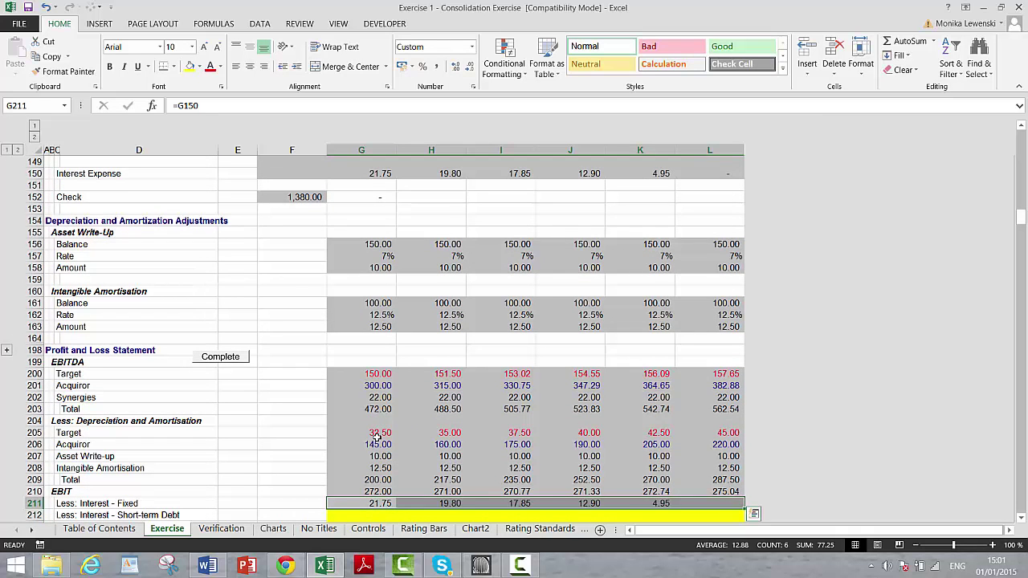
Look over the remaining Profit and Loss rows, the Cash Flow Statement layout and the Net Cash Position section.
key("ctrl+r")
key("Down")
key("Down")
key("Down")
key("Down")
key("Down")
key("Down")
key("Down")
key("Down")
key("Down")
key("Down")
key("Down")
key("Down")
key("Down")
key("Down")
key("Down")
key("Down")
key("Down")
key("Down")
key("Down")
key("Down")
key("Down")
key("Down")
key("Down")
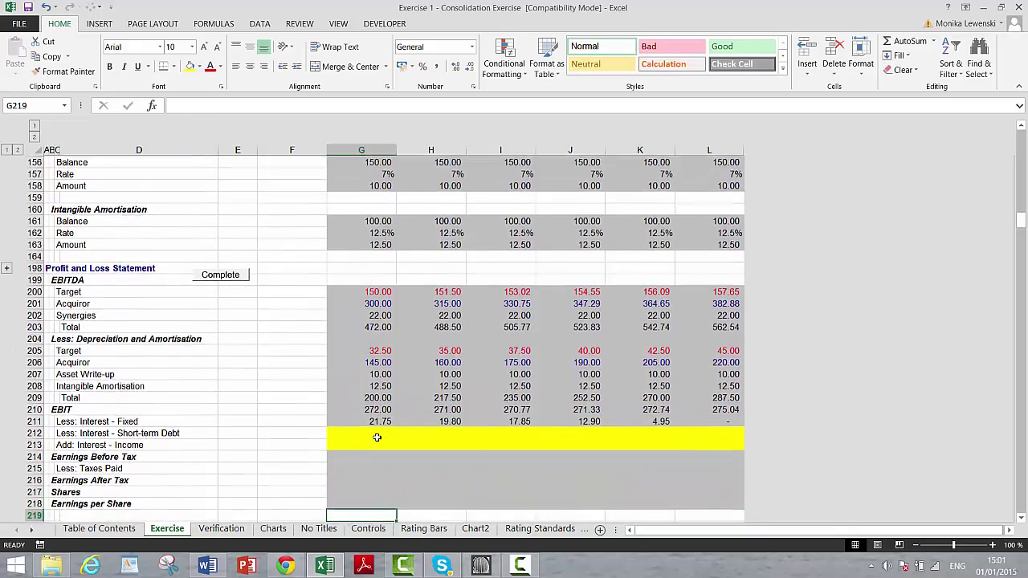
key("Down")
key("Down")
key("Down")
key("Down")
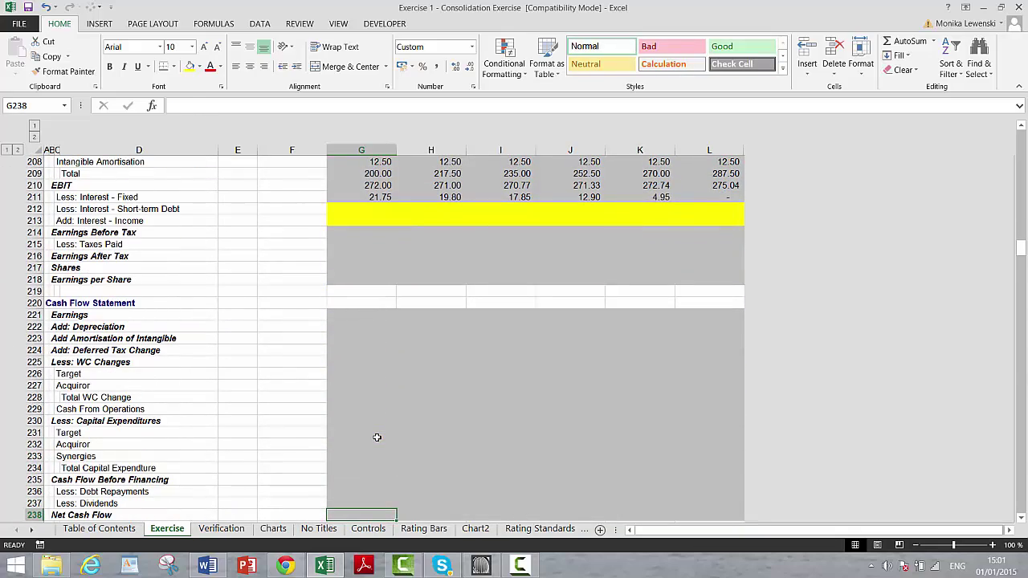
key("Down")
key("Down")
key("Down")
key("Down")
key("Down")
key("Down")
key("Down")
key("Down")
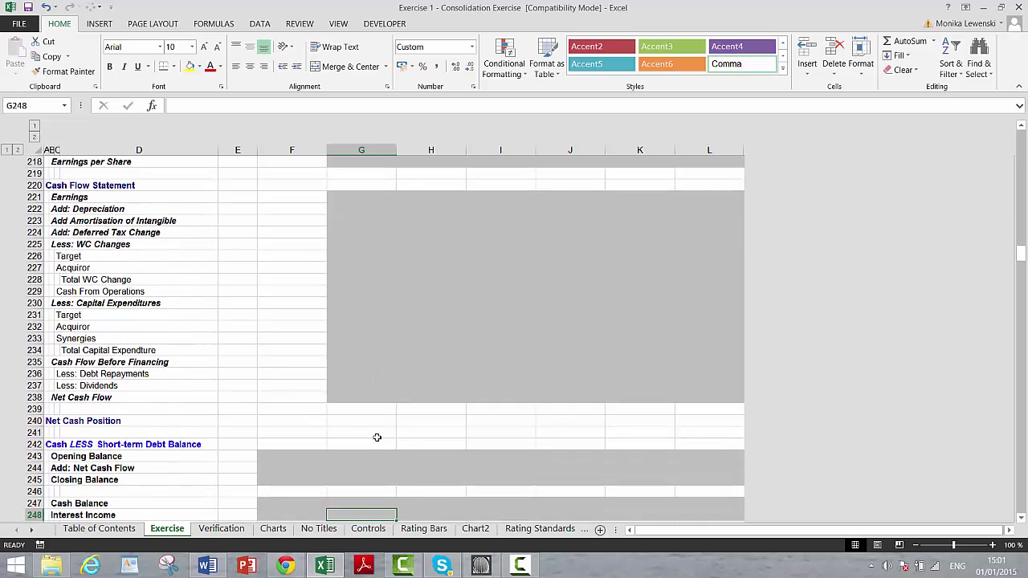
Set the year 0 Closing Balance in F245 to pro-forma Cash in L92 minus pro-forma Short-Term Debt in L100.
key("Up")
key("Up")
key("Up")
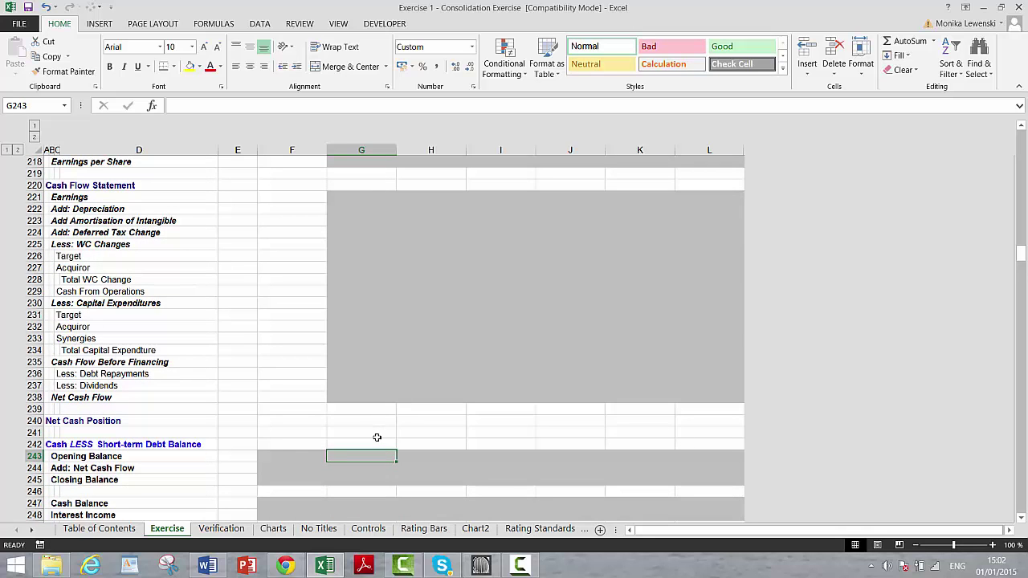
key("Down")
key("Down")
key("Left")
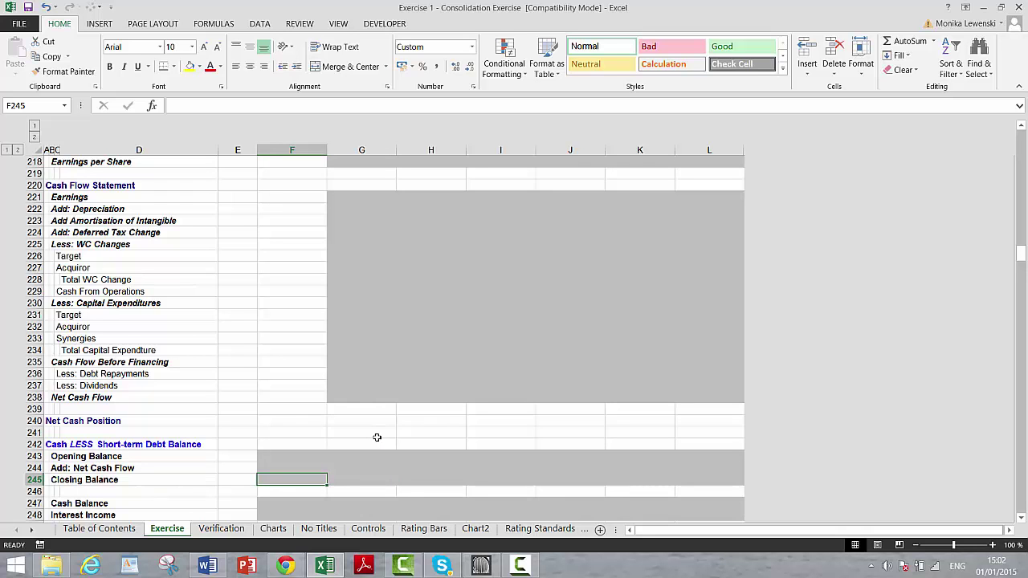
type("=")
key("ctrl+Up")
key("ctrl+Up")
key("ctrl+Up")
key("ctrl+Up")
key("ctrl+Up")
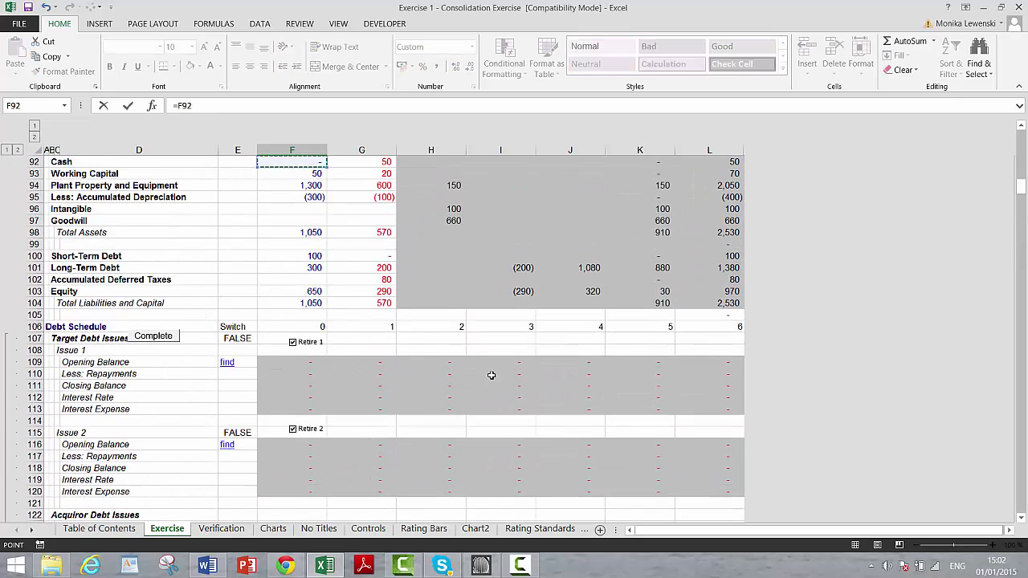
left_click(733, 161)
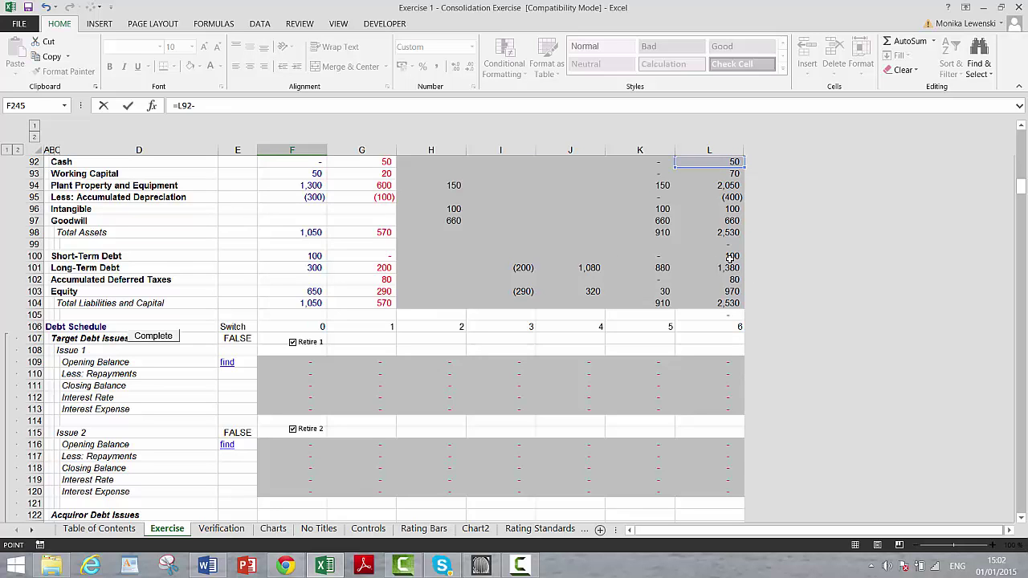
key("Return")
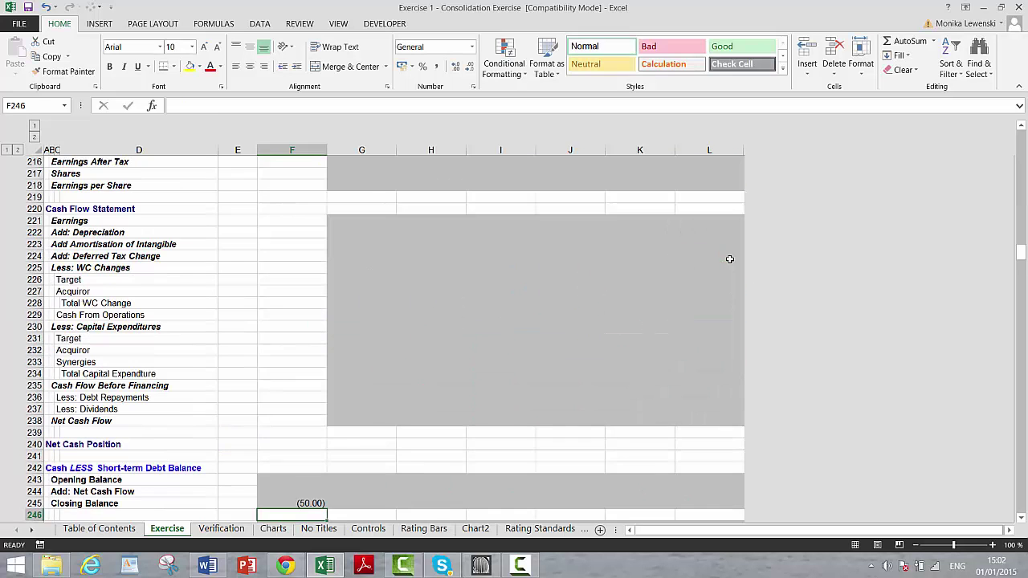
Link the year 1 Opening Balance in G243 to the prior Closing Balance in F245.
key("Down")
key("Up")
key("Up")
key("Up")
key("Up")
key("Right")
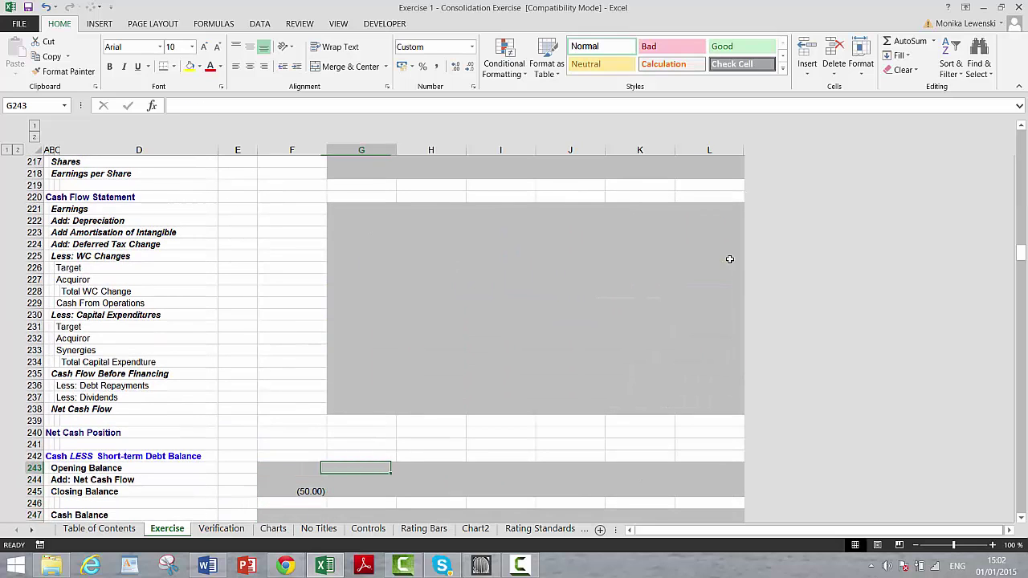
type("=")
key("Down")
key("Down")
key("Left")
key("Return")
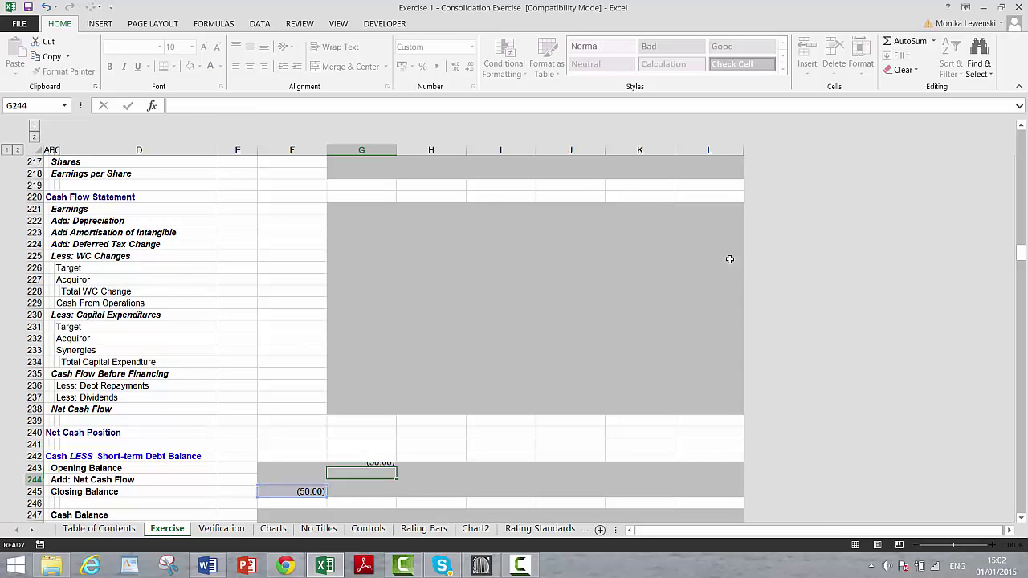
Link Add: Net Cash Flow in G244 to Net Cash Flow in G238 and sum the Closing Balance in G245.
type("=")
key("Up")
key("Up")
key("Up")
key("Up")
key("Up")
key("Up")
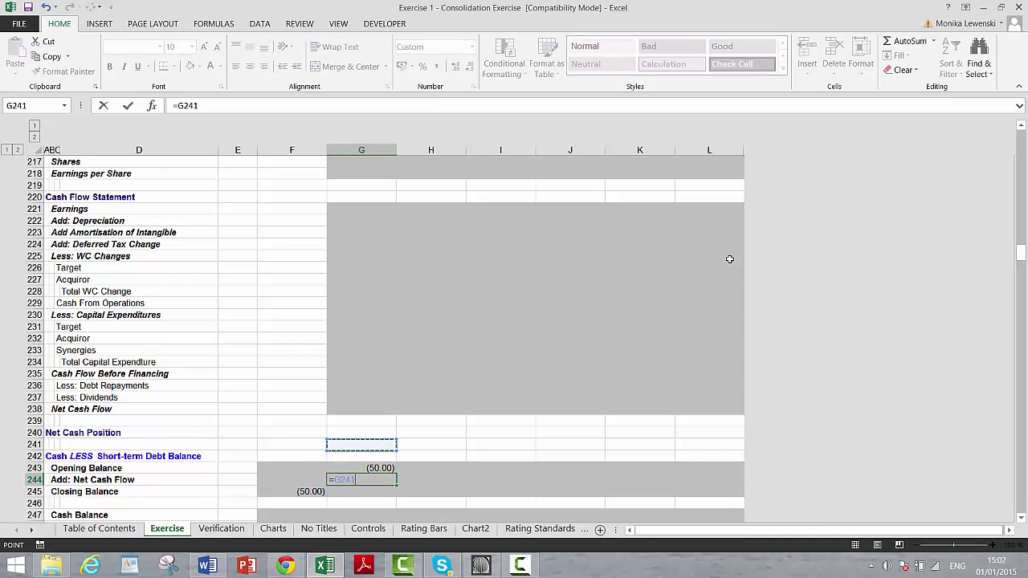
key("Return")
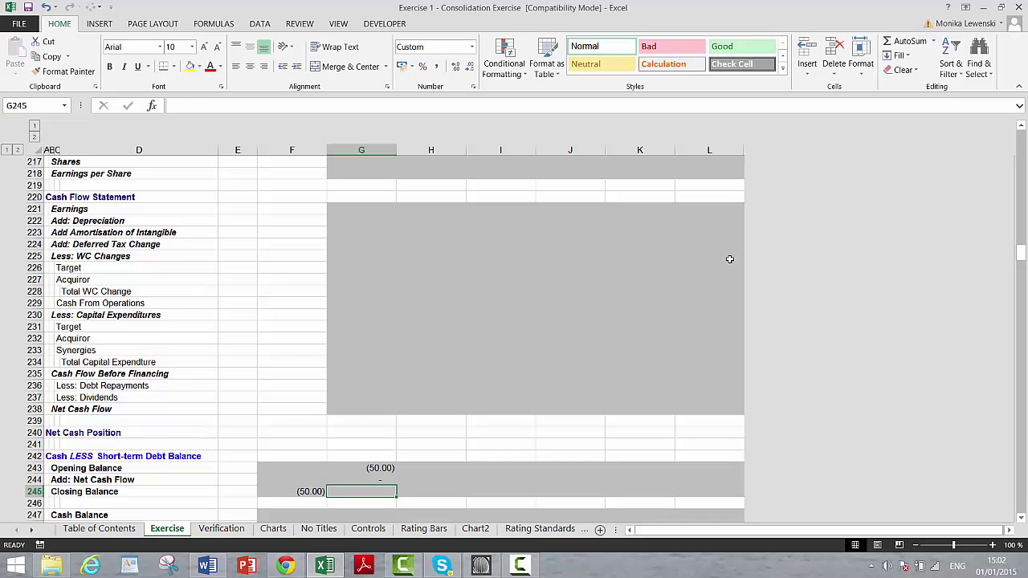
key("alt+equal")
key("Return")
key("Return")
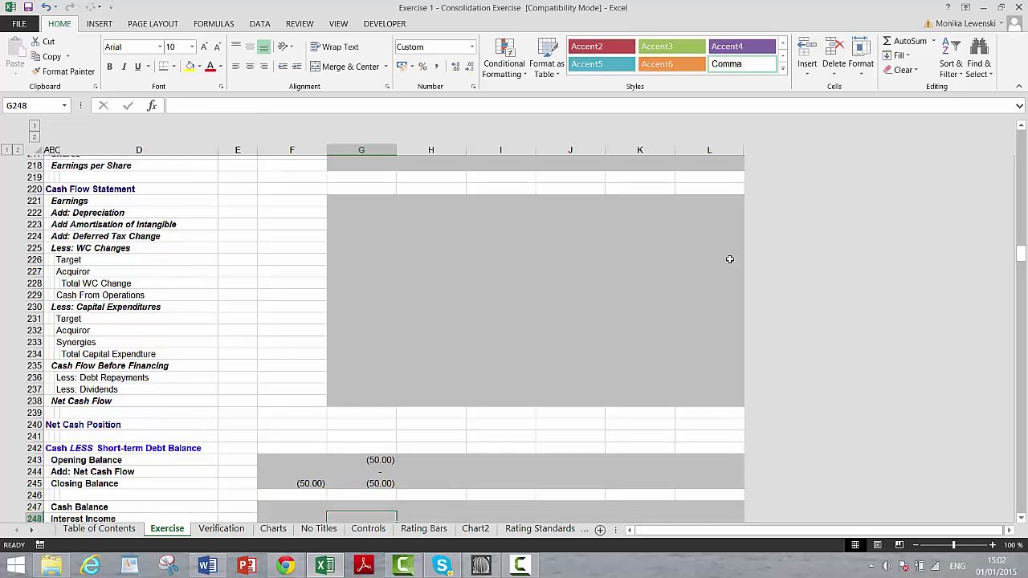
Calculate the Cash Balance in G247 as =MAX(G245;0).
type("=n")
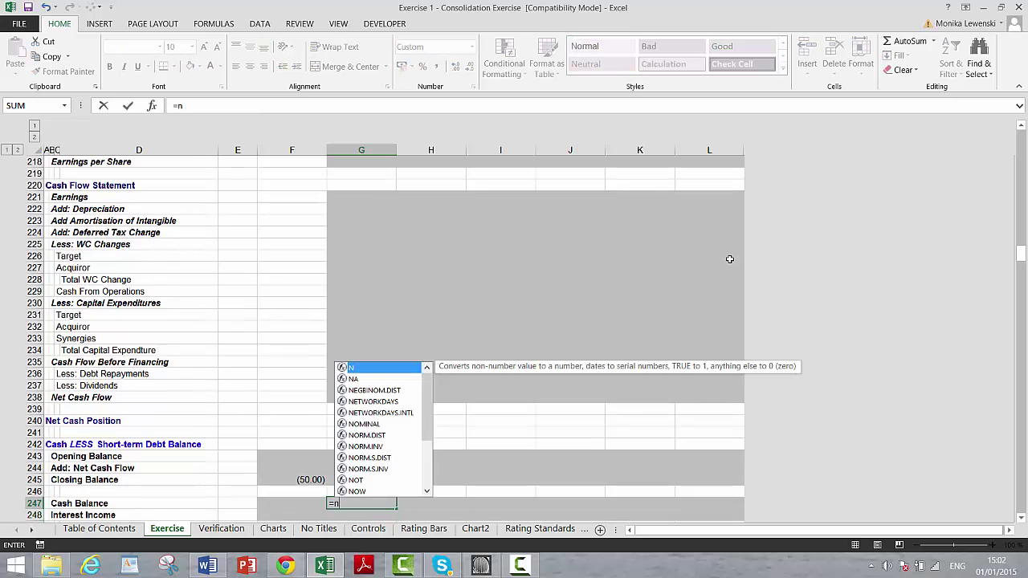
key("BackSpace")
type("max(")
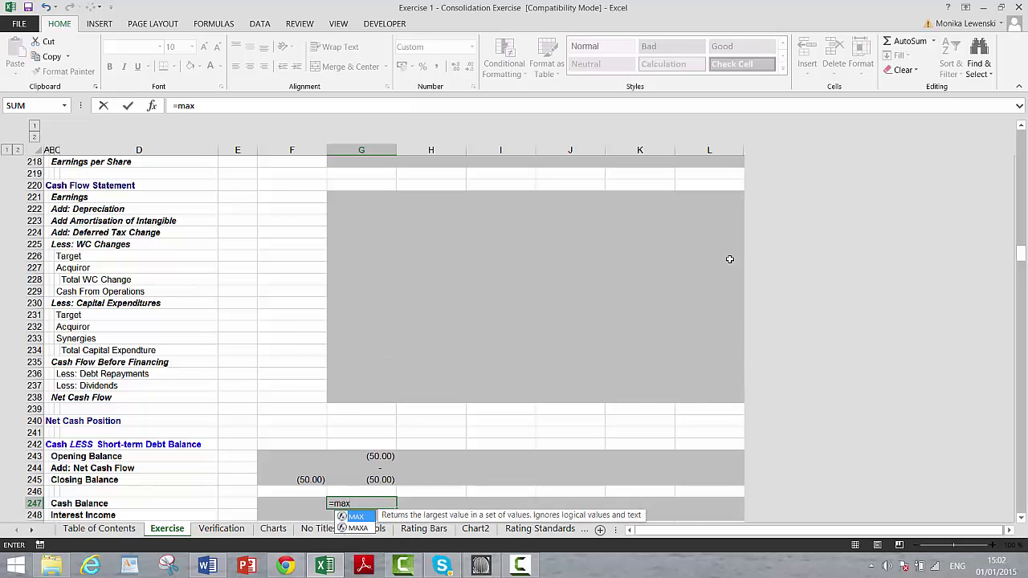
key("Up")
key("Up")
type(";")
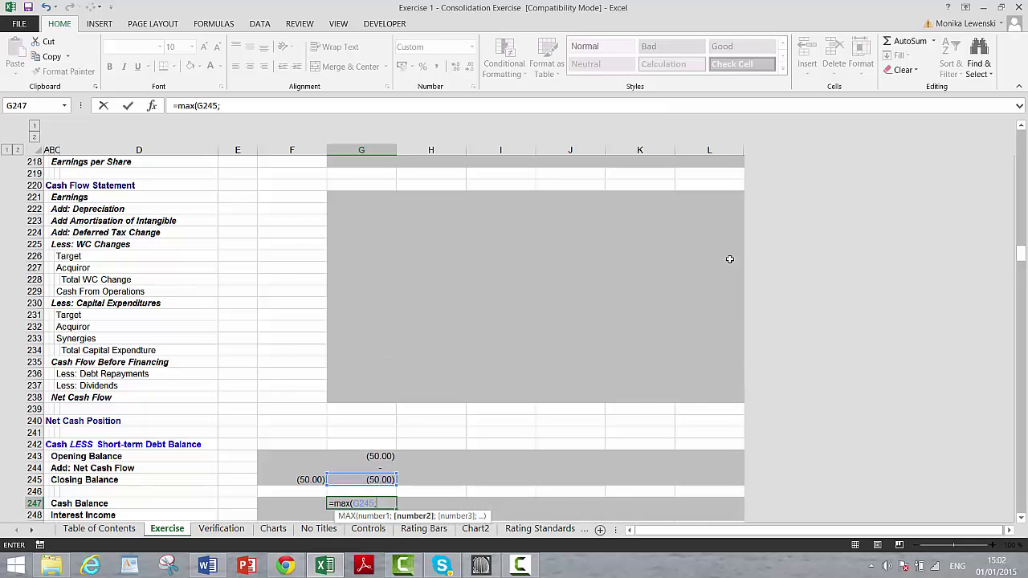
key("Return")
key("Up")
key("F2")
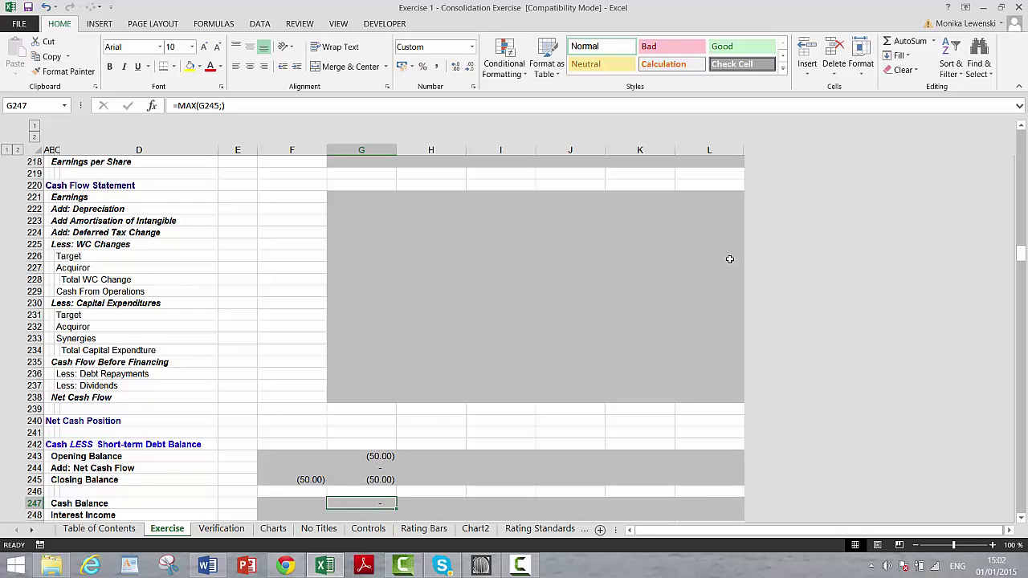
key("BackSpace")
type("0")
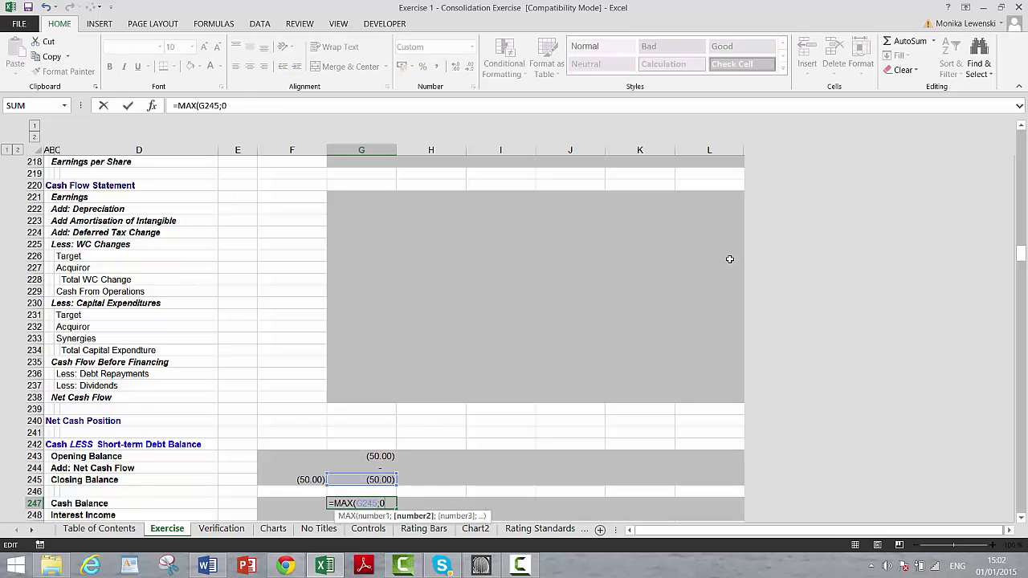
type(")")
key("Return")
Calculate the Short-term Debt Balance in G250 as =MAX(-G245;0).
key("Down")
key("Down")
key("Down")
key("Down")
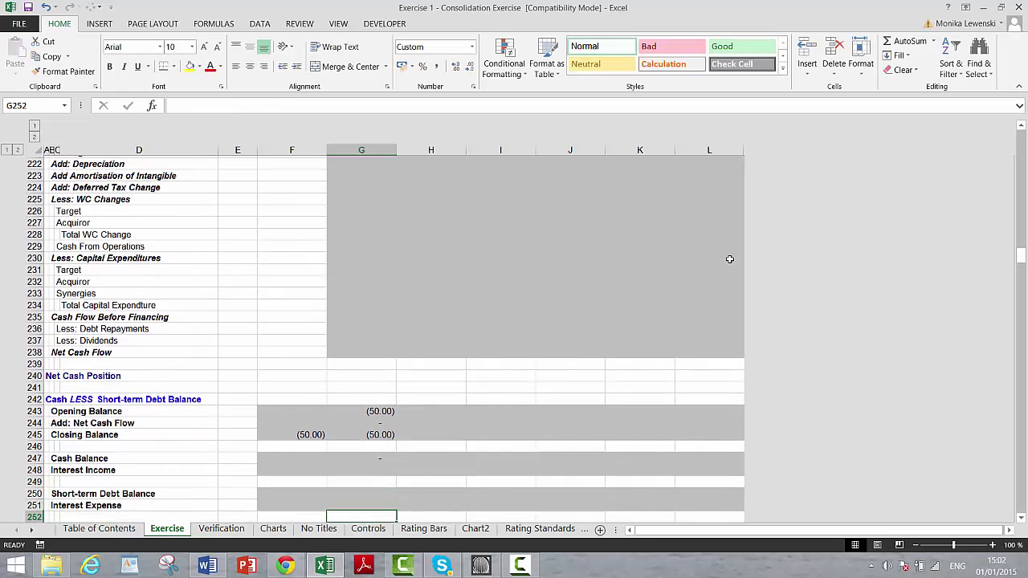
key("Up")
key("Up")
type("=max")
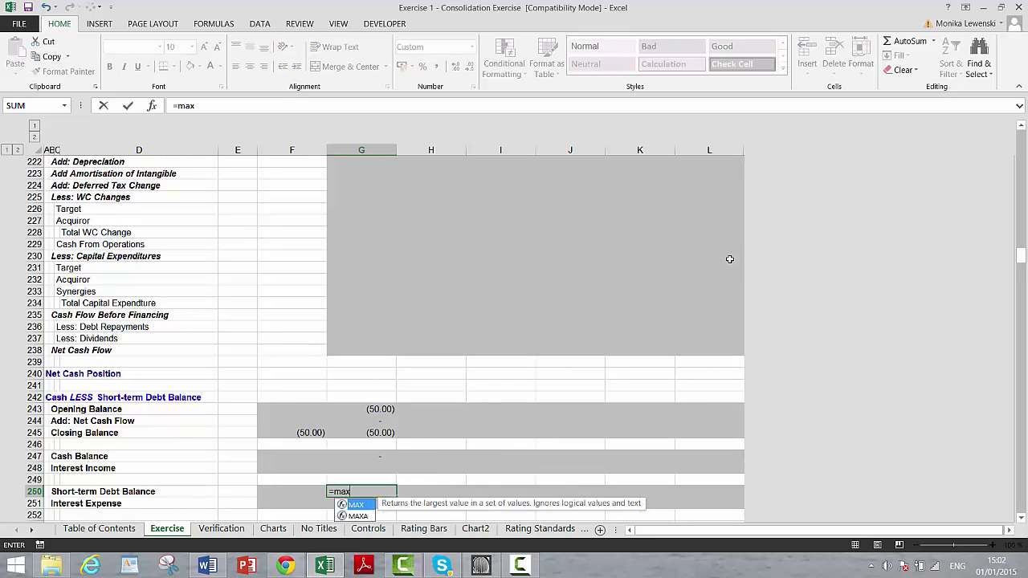
type("(-")
key("Up")
key("Up")
key("Up")
key("Up")
key("Up")
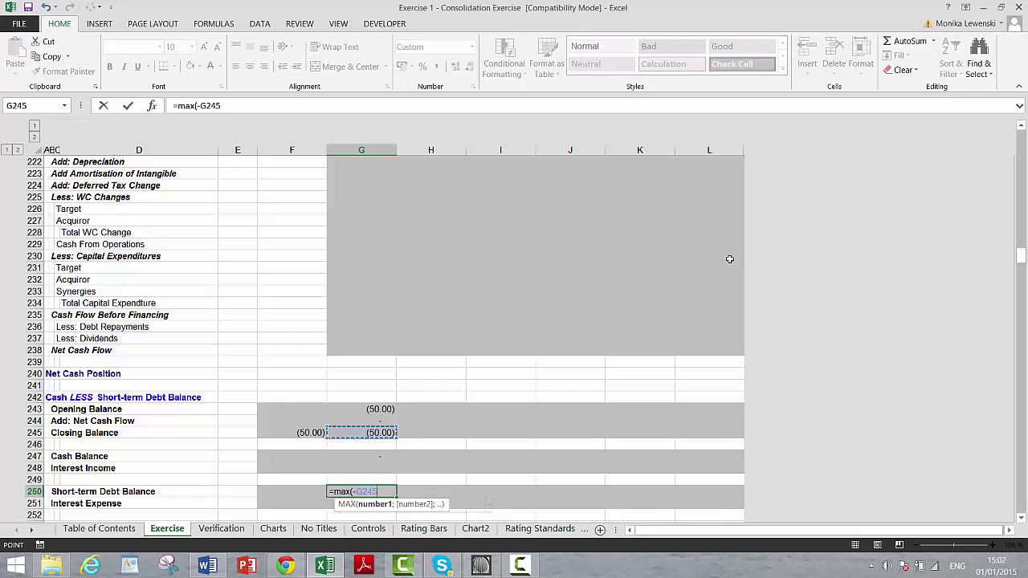
type(";0")
key("Return")
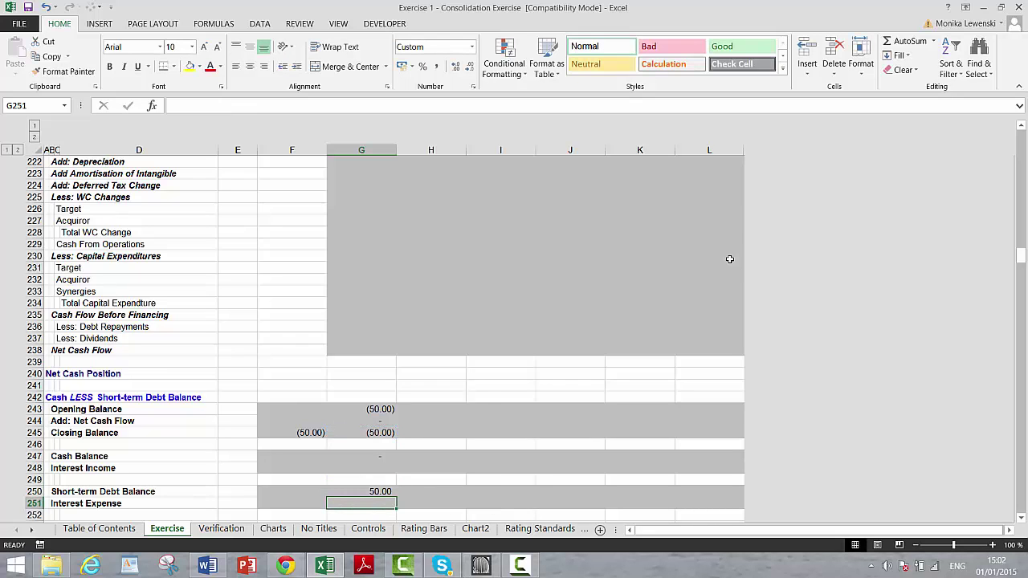
key("Up")
key("Up")
key("Up")
key("Up")
key("Down")
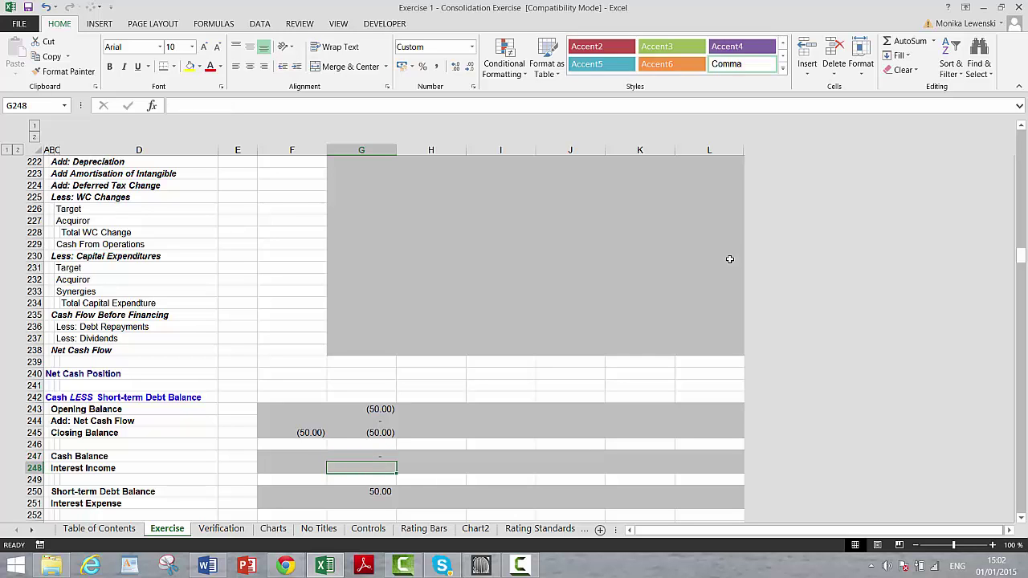
key("Left")
key("Left")
key("Right")
type("=")
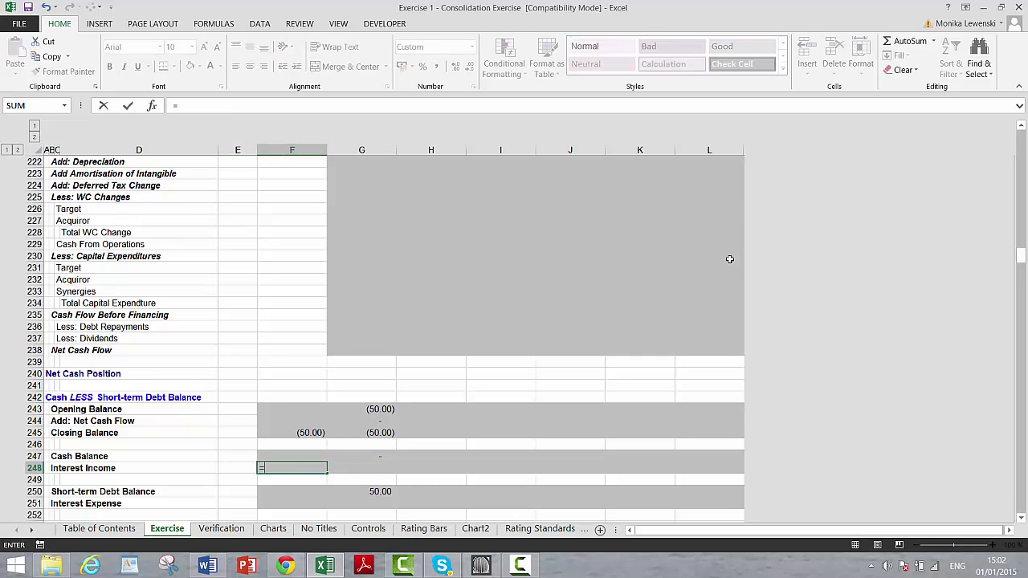
key("Page_Up")
key("Page_Up")
key("Page_Up")
key("Page_Up")
key("Page_Up")
key("Up")
key("Up")
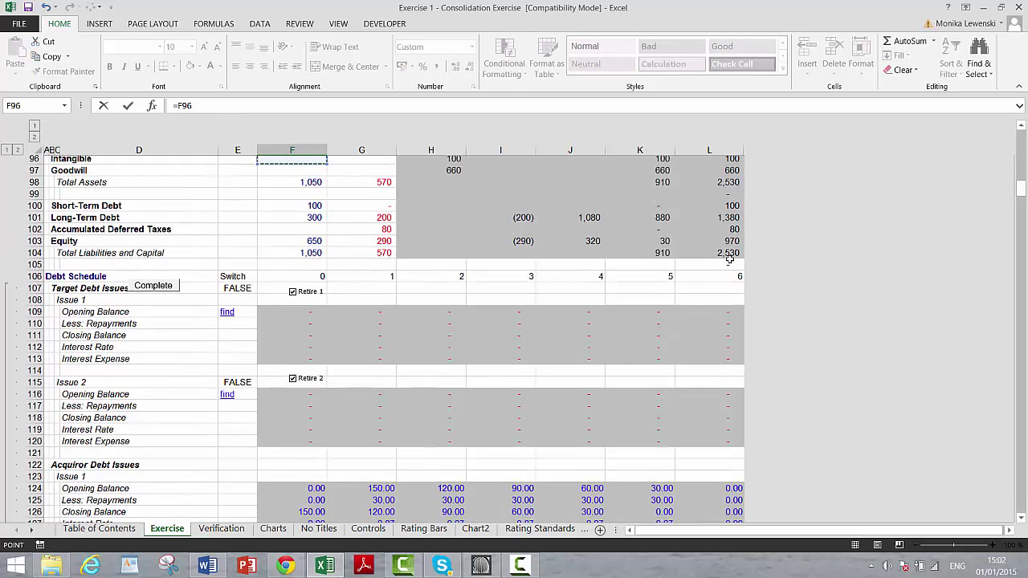
key("Page_Up")
key("Page_Up")
key("Page_Up")
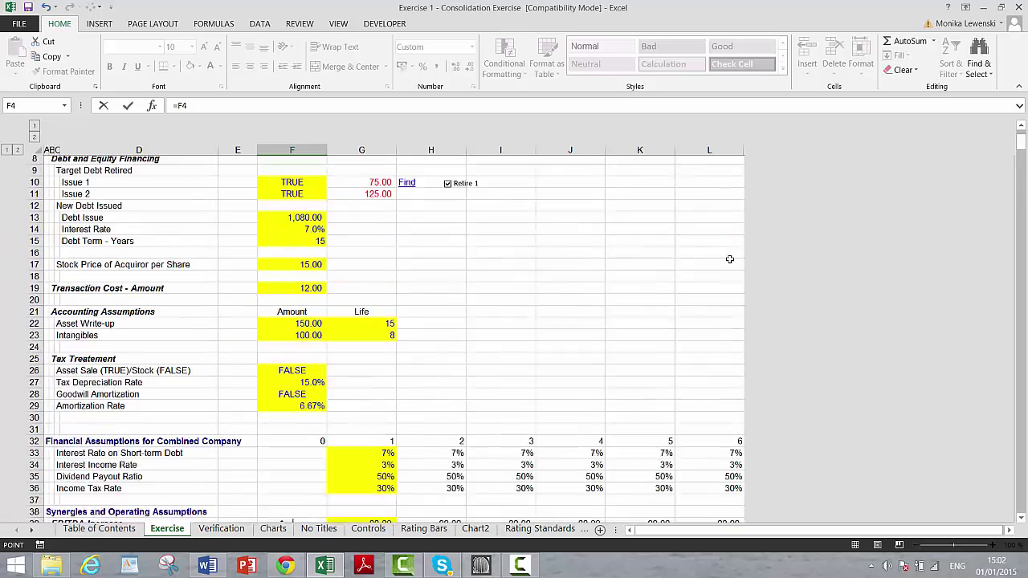
key("Up")
key("Up")
key("Down")
key("Down")
key("Down")
key("Down")
key("Down")
key("Down")
key("Down")
key("Down")
key("Down")
key("Down")
key("Down")
key("Down")
key("Down")
key("Down")
key("Down")
key("Down")
key("Down")
key("Down")
key("Down")
key("Down")
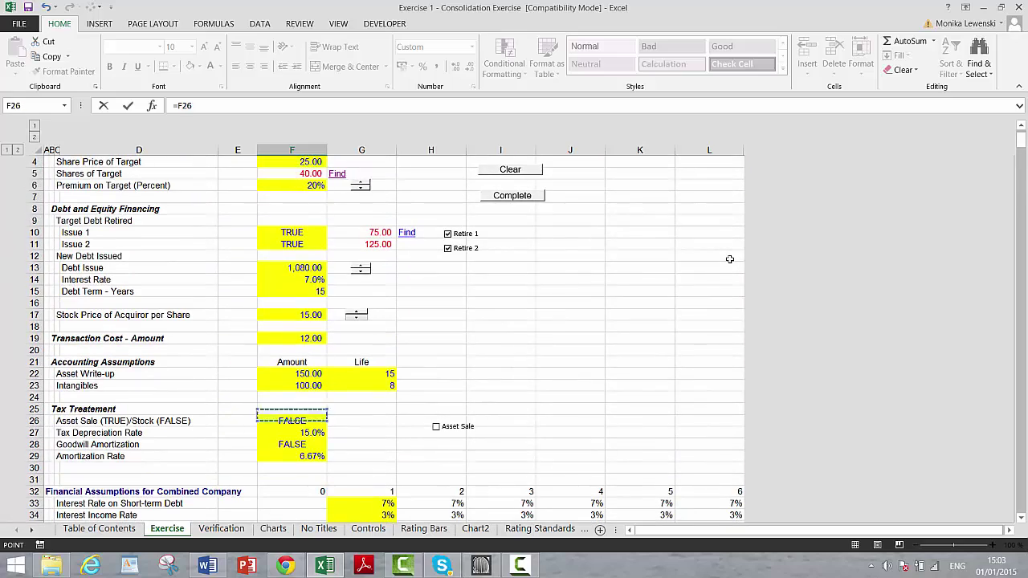
key("Return")
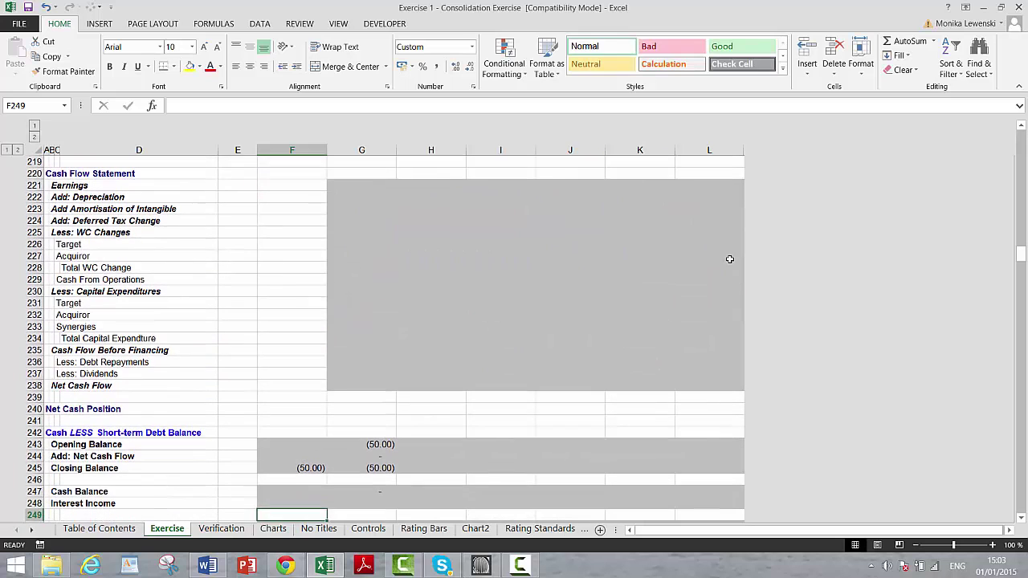
key("Up")
key("Up")
key("Right")
key("Down")
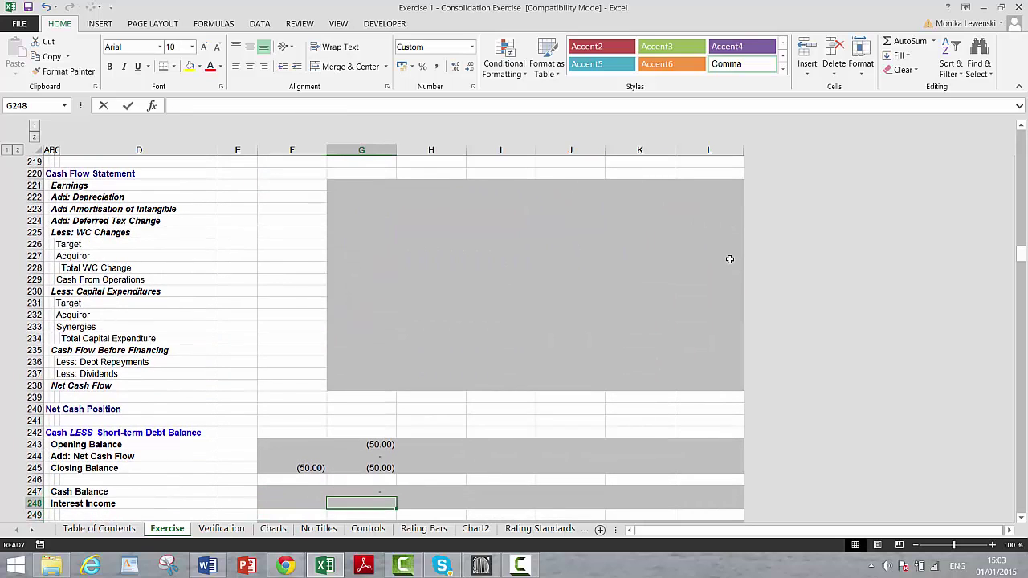
type("=")
key("Escape")
Link the opening Cash Balance in F247 to the Pro Forma Cash in L92 of the Pro-Forma Balance Sheet.
key("Up")
key("Left")
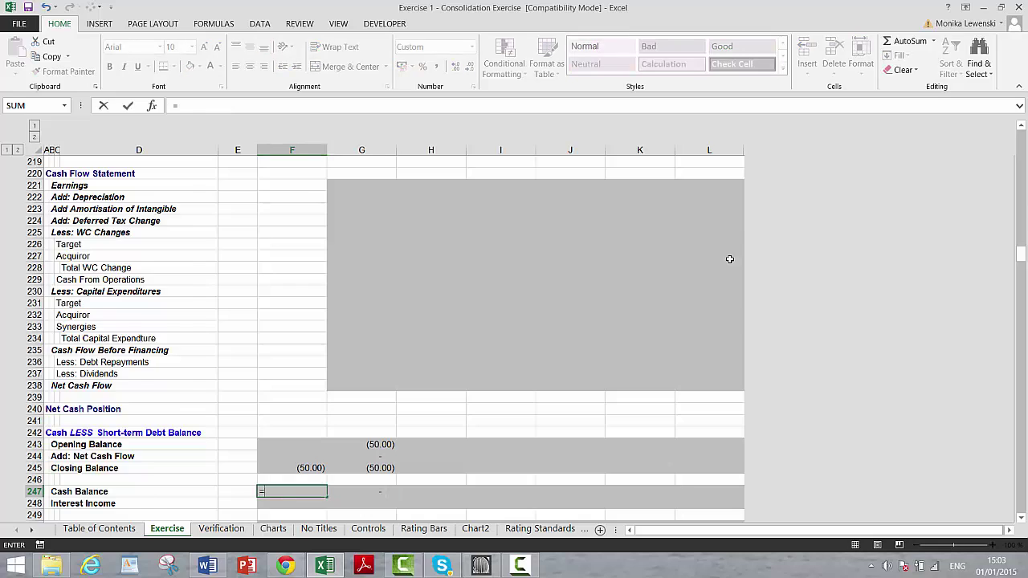
key("Page_Up")
key("Page_Up")
key("Page_Up")
key("Page_Up")
key("Page_Up")
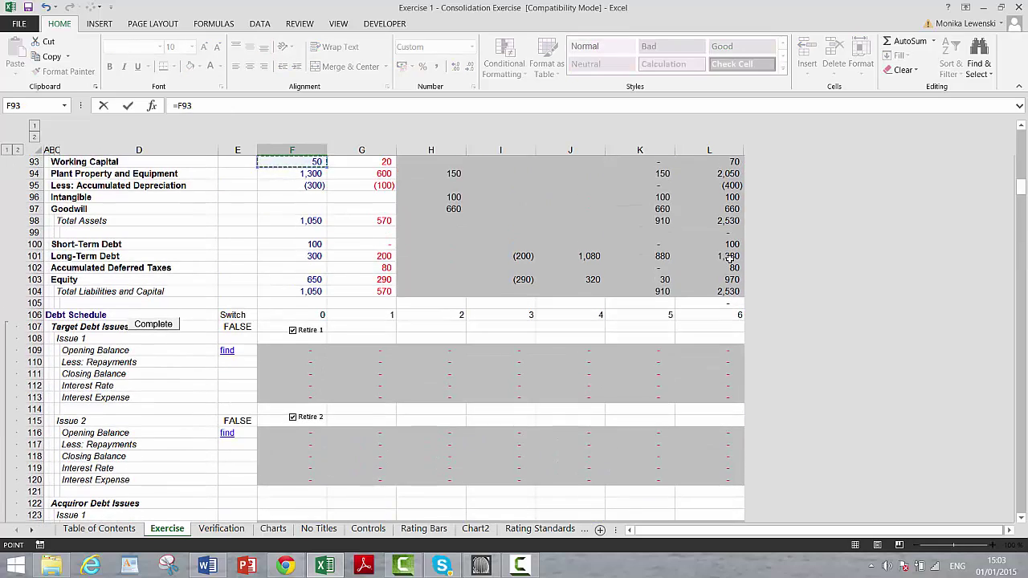
key("Up")
key("Up")
key("Up")
key("Up")
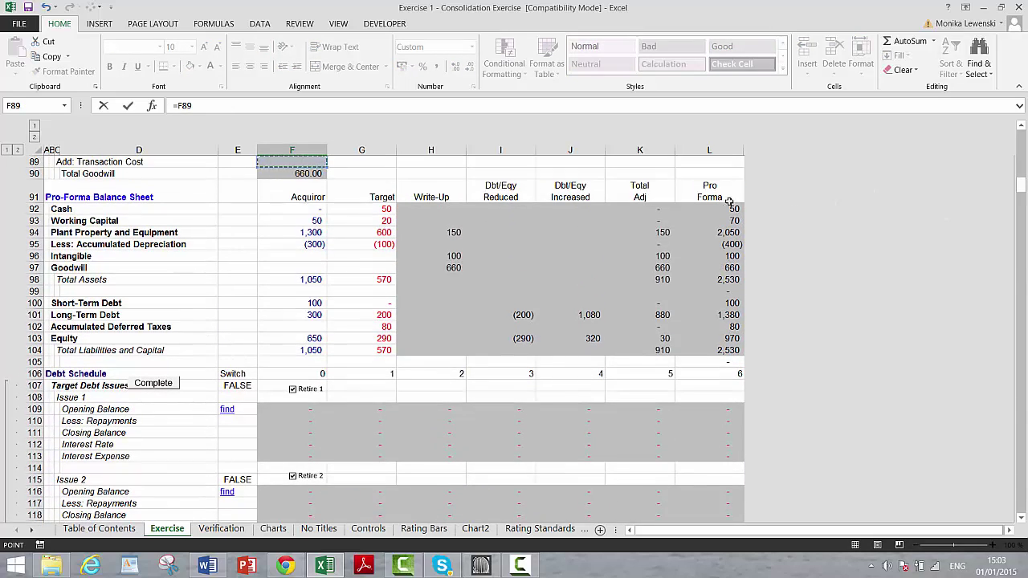
left_click(733, 210)
key("Return")
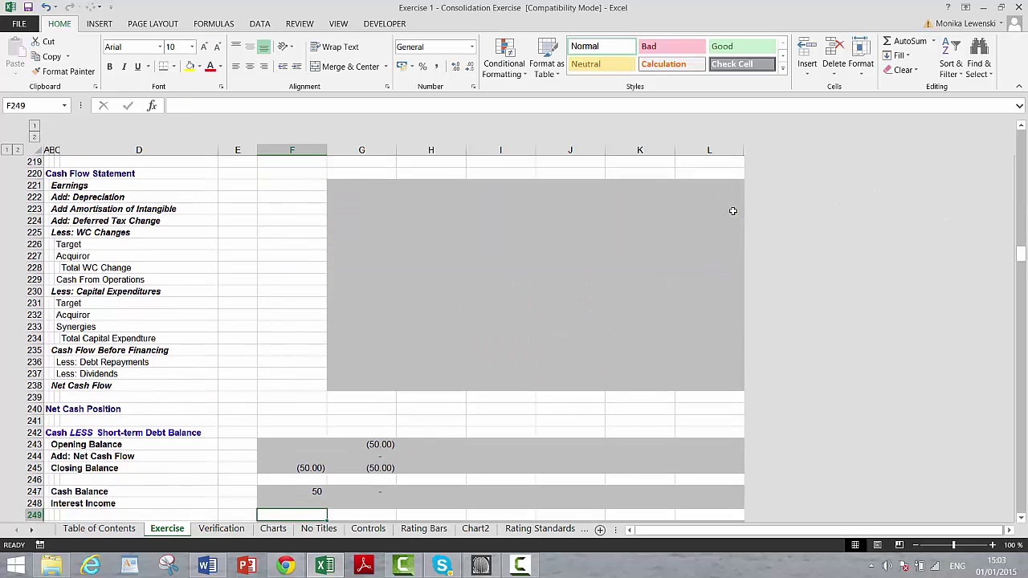
Calculate the year 1 Interest Income in G248 as =F247*G34, prior Cash Balance times the Interest Income Rate.
key("Right")
type("=")
key("Up")
key("Left")
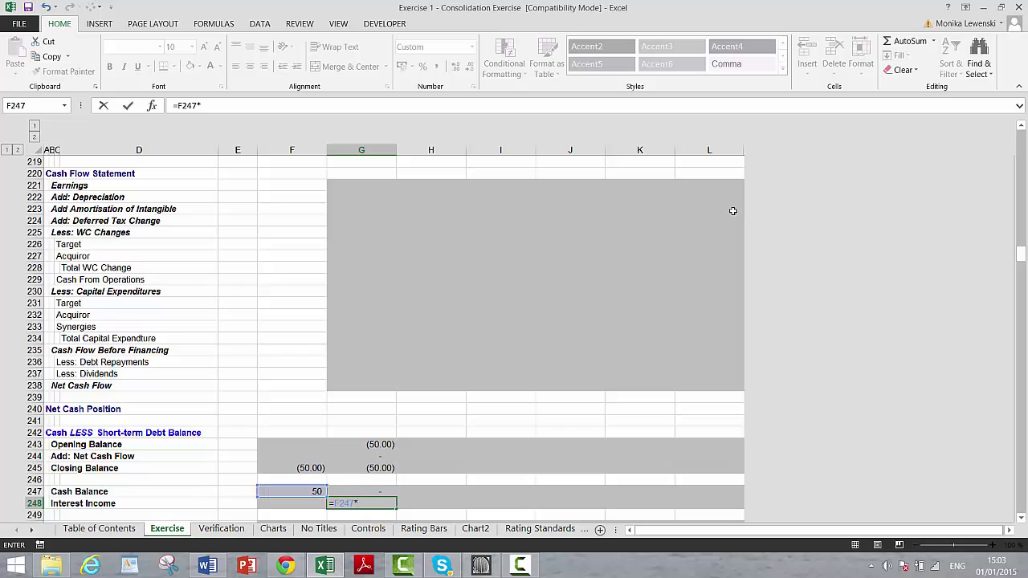
type("*")
key("Page_Up")
key("Page_Up")
key("Page_Up")
key("Up")
key("Up")
key("Up")
key("Up")
key("Up")
key("Up")
key("Up")
key("Up")
key("Up")
key("Up")
key("Up")
key("Up")
key("Up")
key("Up")
key("Up")
key("Up")
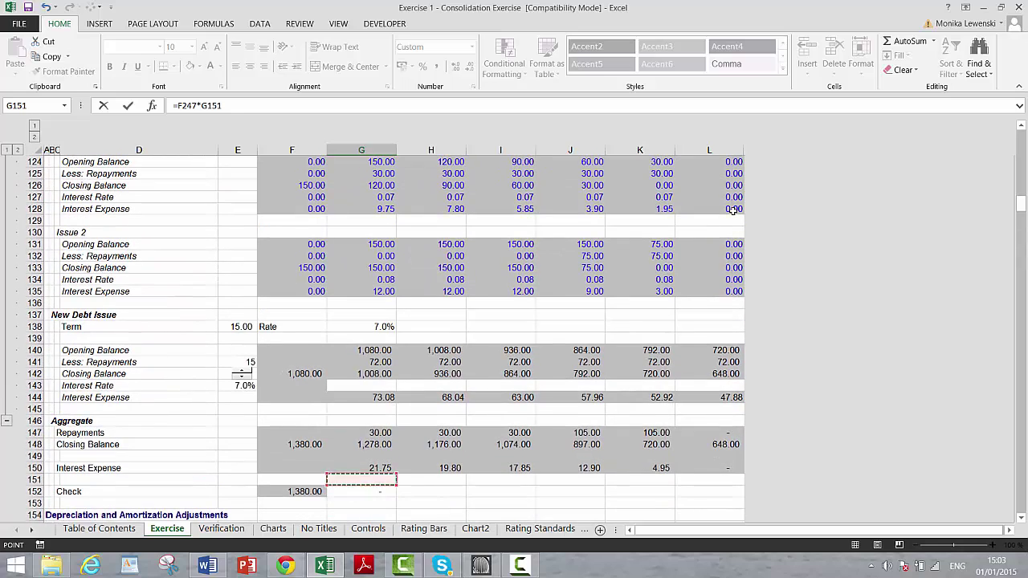
key("Down")
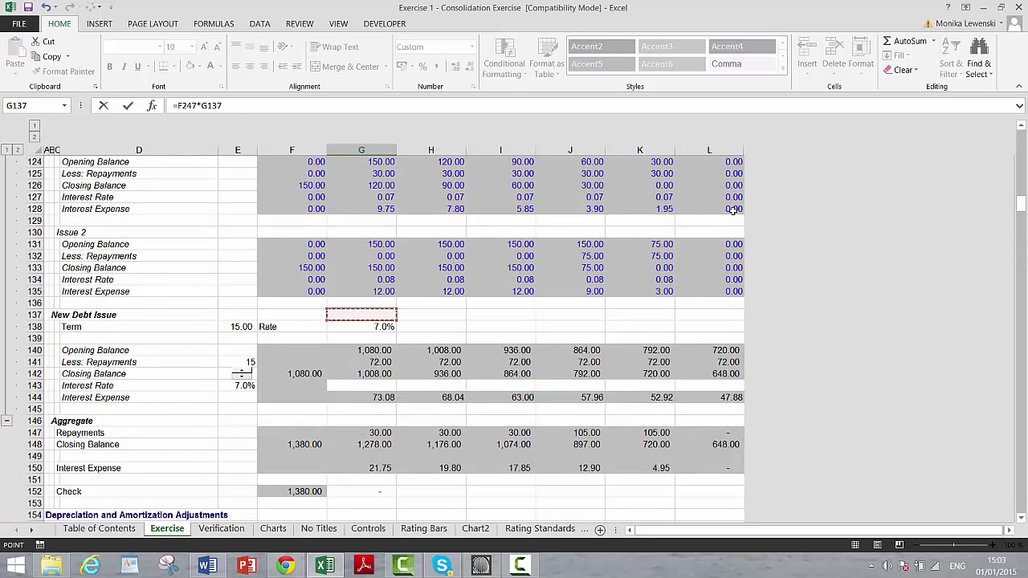
key("Page_Up")
key("Page_Up")
key("Page_Up")
key("Page_Up")
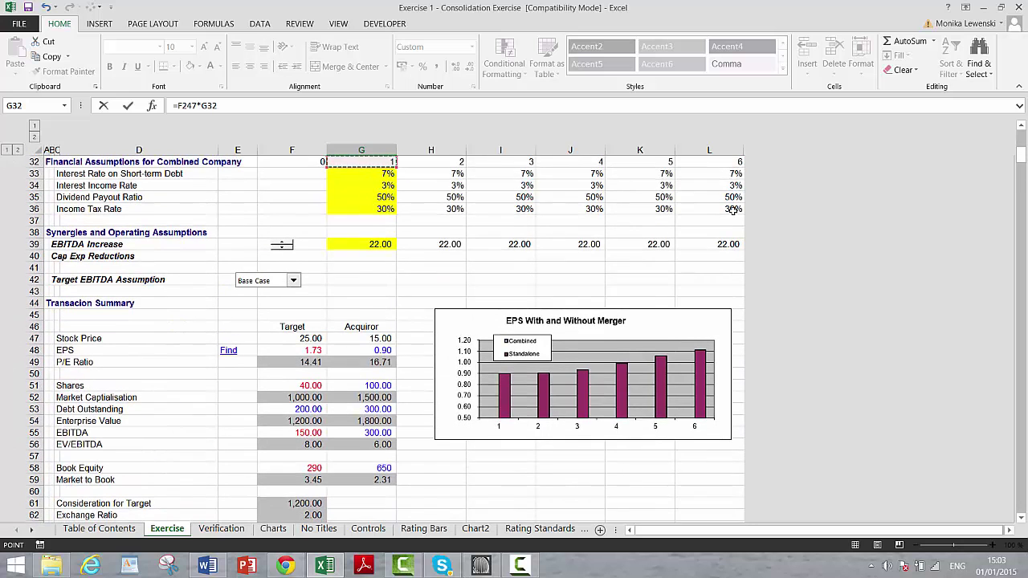
key("Up")
key("Down")
key("Down")
key("Down")
key("Left")
key("Left")
key("Left")
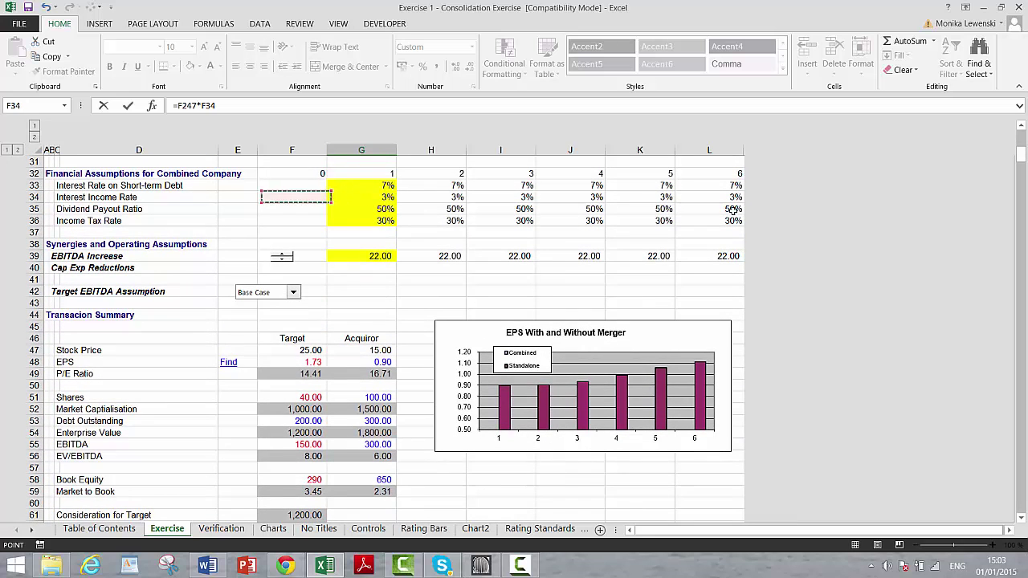
key("Right")
key("Right")
key("Right")
key("Return")
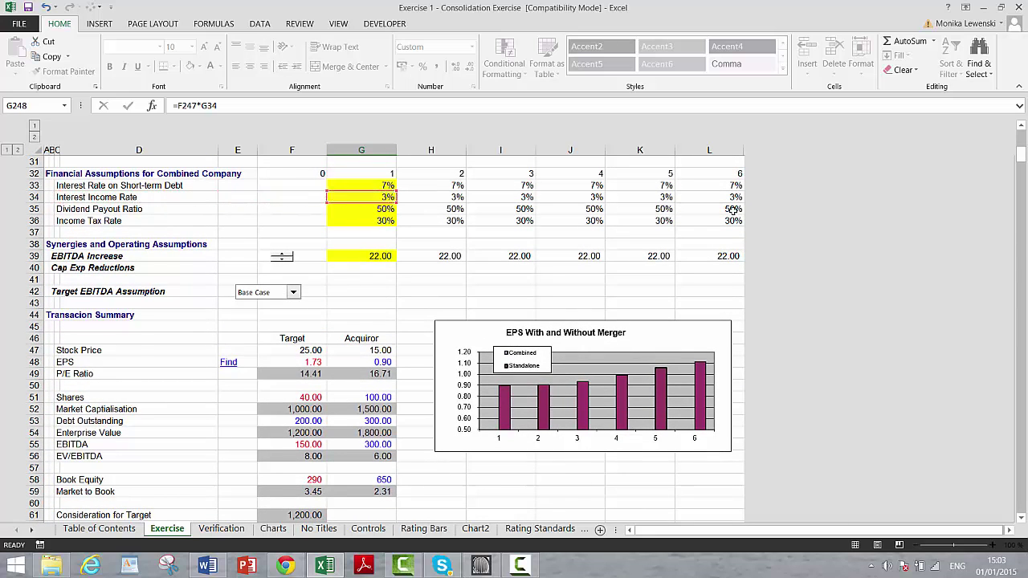
Link the opening Short-term Debt Balance in F250 to the Pro Forma Short-Term Debt in L100.
key("Down")
key("Down")
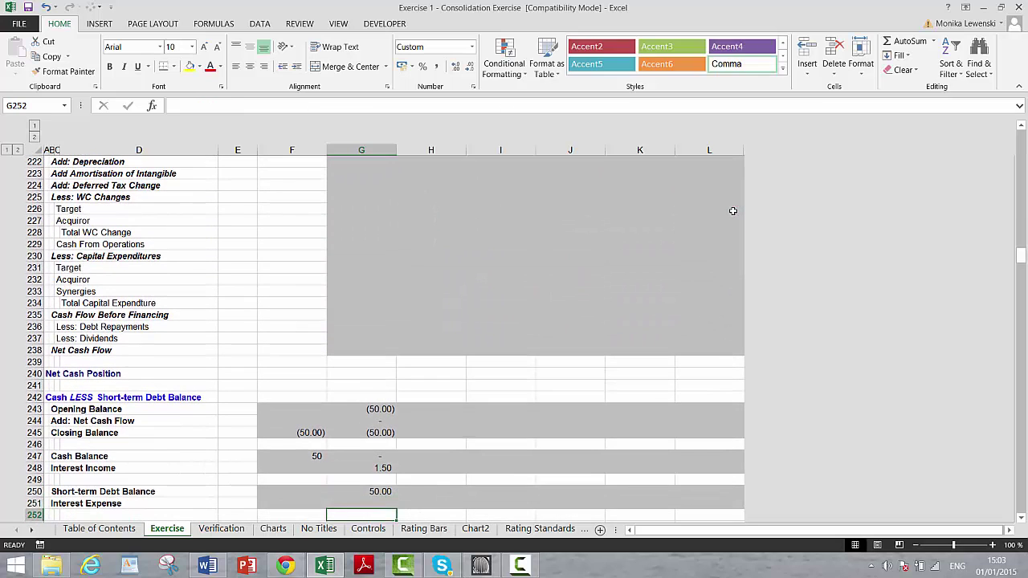
key("Up")
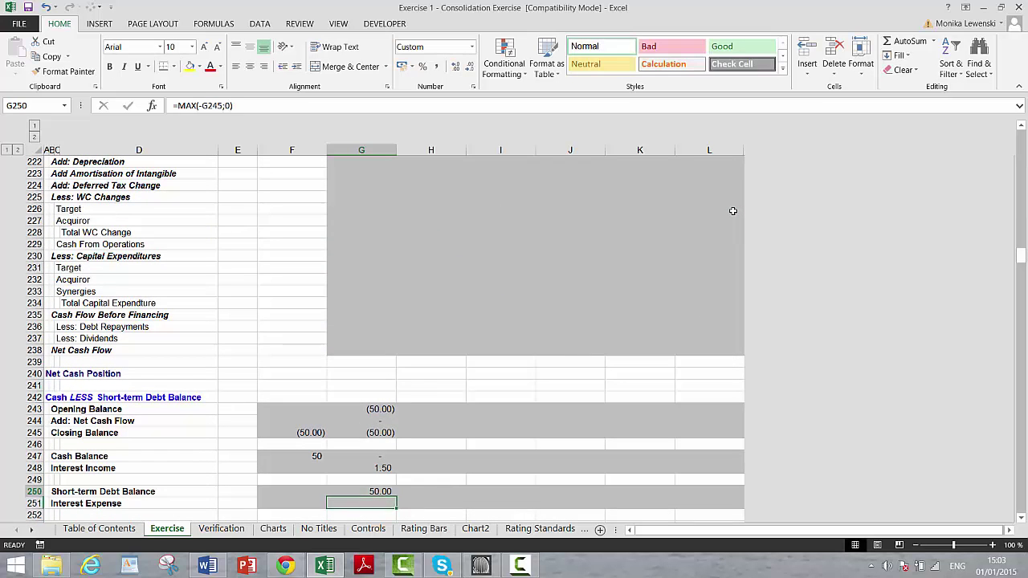
key("Left")
type("=")
key("Page_Up")
key("Page_Up")
key("Page_Up")
key("Page_Up")
key("Page_Up")
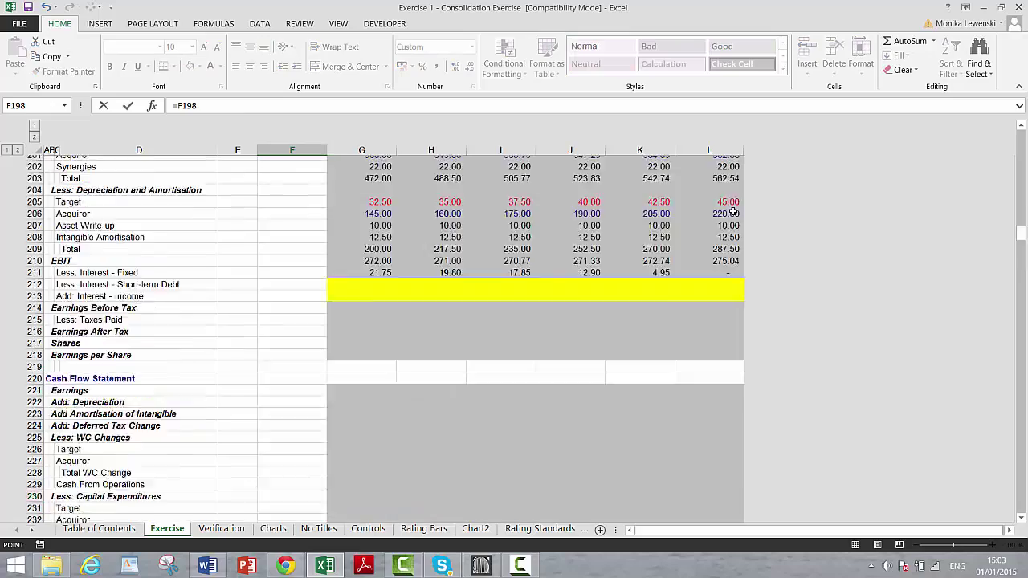
key("Page_Up")
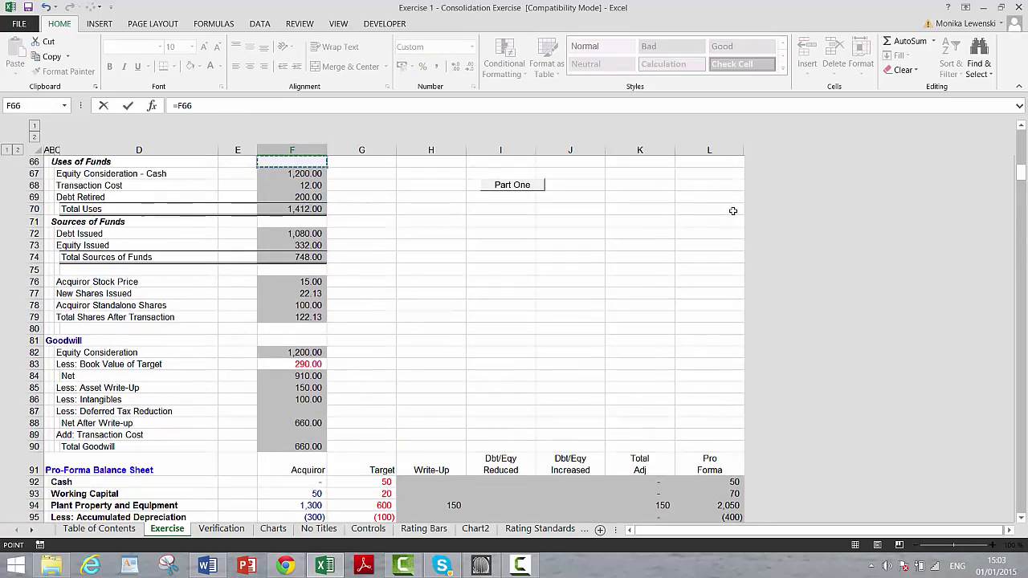
key("Down")
key("Down")
key("Down")
key("Down")
key("Down")
key("Down")
key("Down")
key("Down")
key("Down")
key("Down")
key("Down")
key("Down")
key("Down")
key("Down")
key("Down")
key("Down")
key("Down")
key("Down")
key("Down")
key("Down")
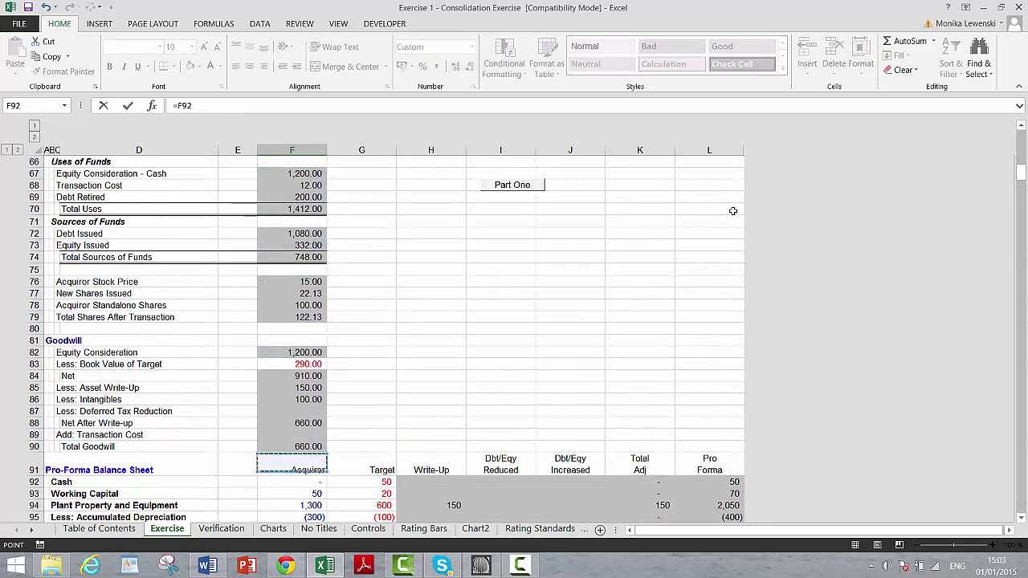
key("Down")
key("Down")
key("Down")
key("Down")
key("Down")
key("Down")
key("Up")
key("Up")
key("Up")
key("Up")
key("Up")
key("Up")
key("Up")
key("Up")
key("Up")
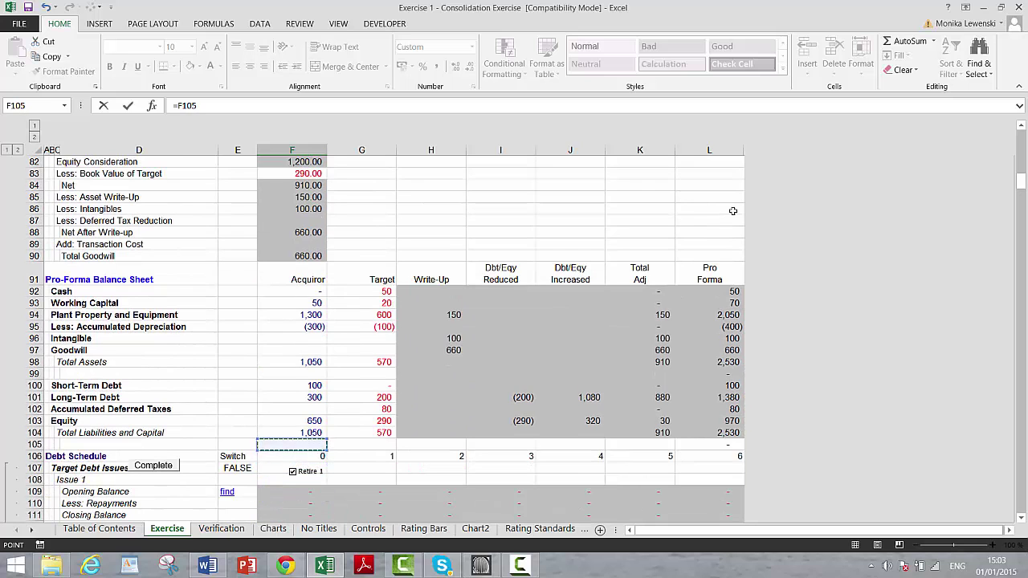
key("Up")
key("Right")
key("Right")
key("Right")
key("Right")
key("Right")
key("Right")
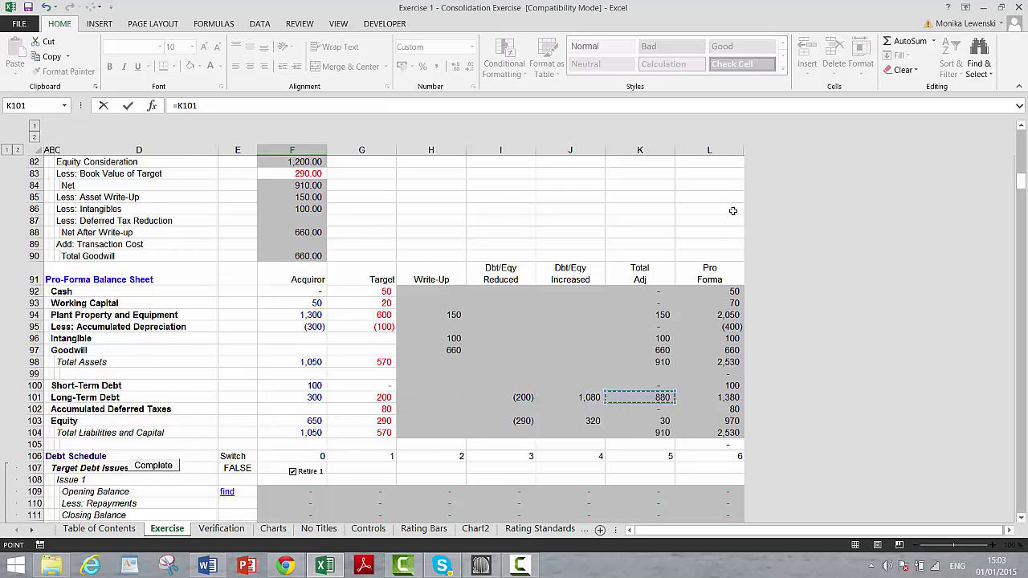
key("Left")
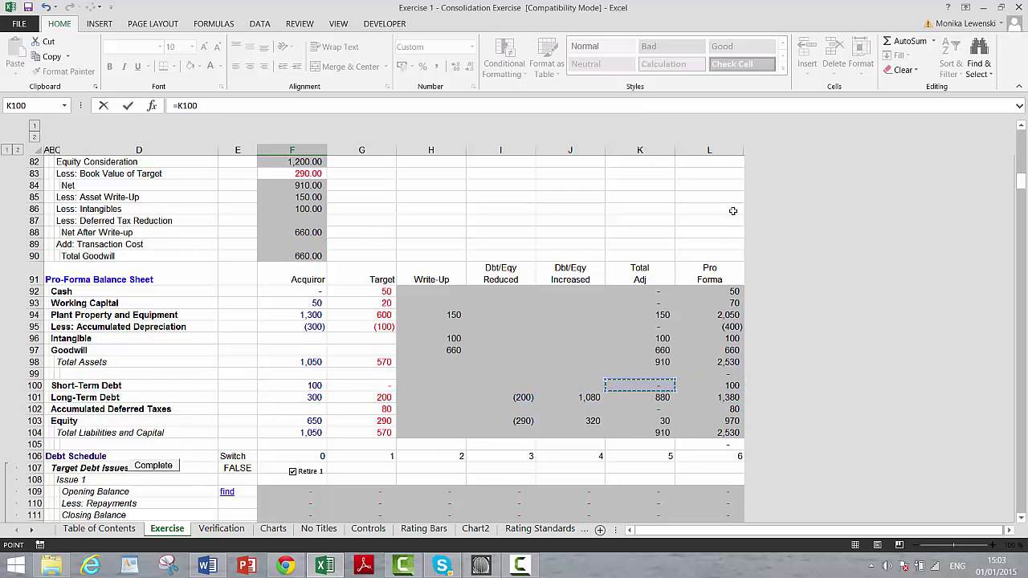
key("Down")
key("Right")
key("Up")
key("Return")
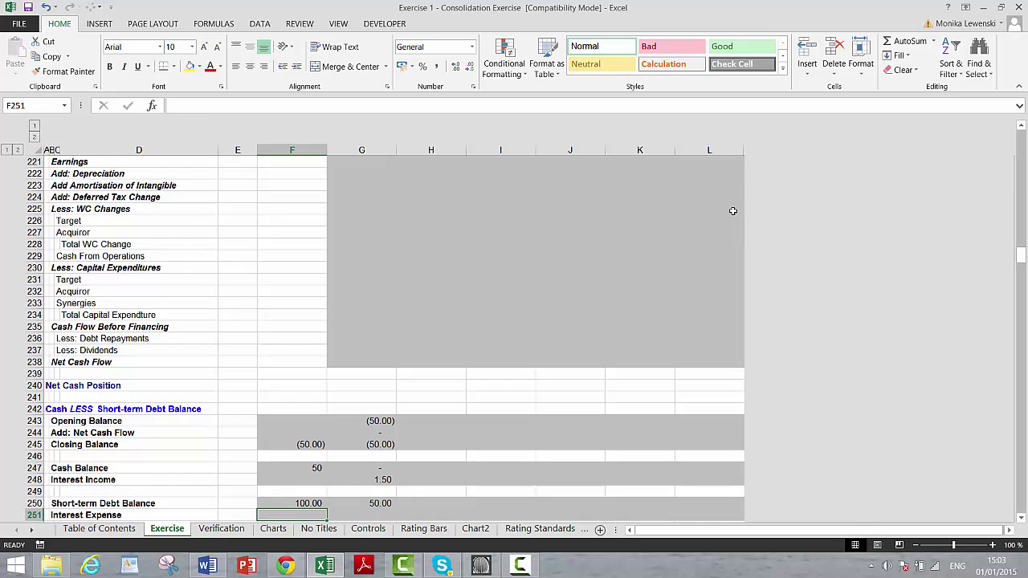
Calculate the year 1 Interest Expense in G251 as =F250*G33, prior Short-term Debt Balance times its interest rate.
key("Right")
type("=")
key("Up")
key("Left")
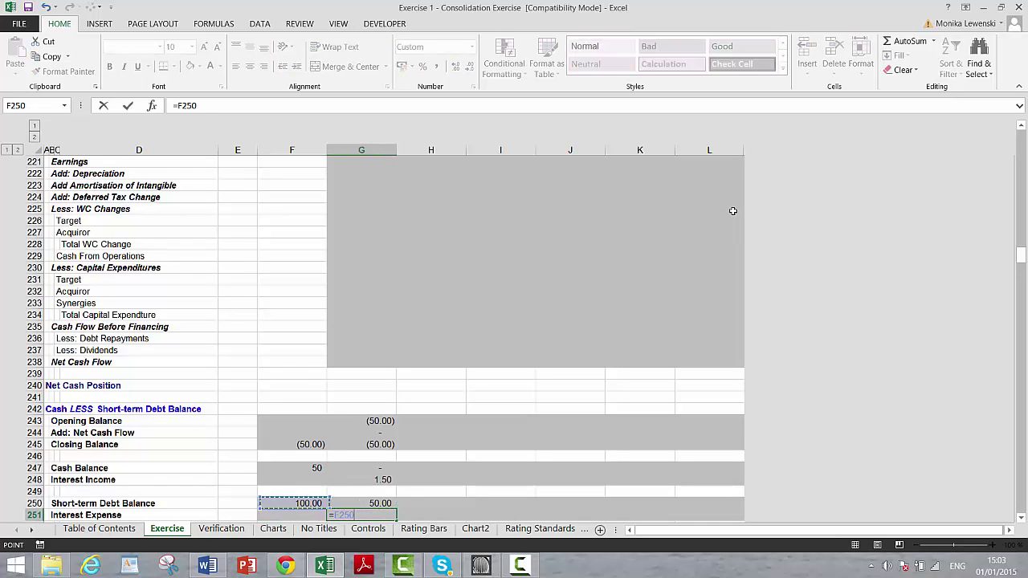
type("*")
key("Page_Up")
key("Page_Up")
key("Page_Up")
key("Page_Up")
key("Page_Up")
key("Page_Up")
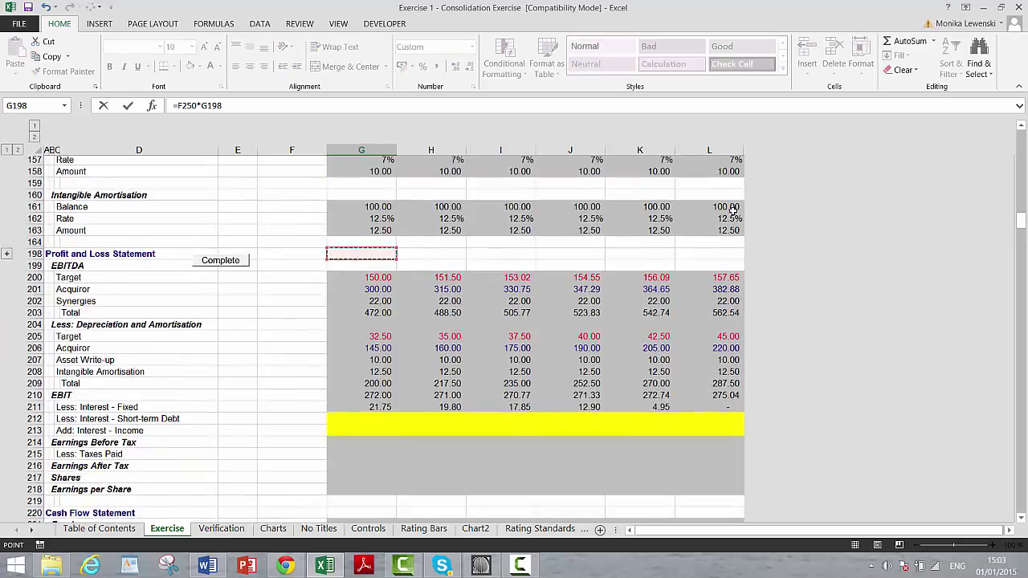
key("Page_Up")
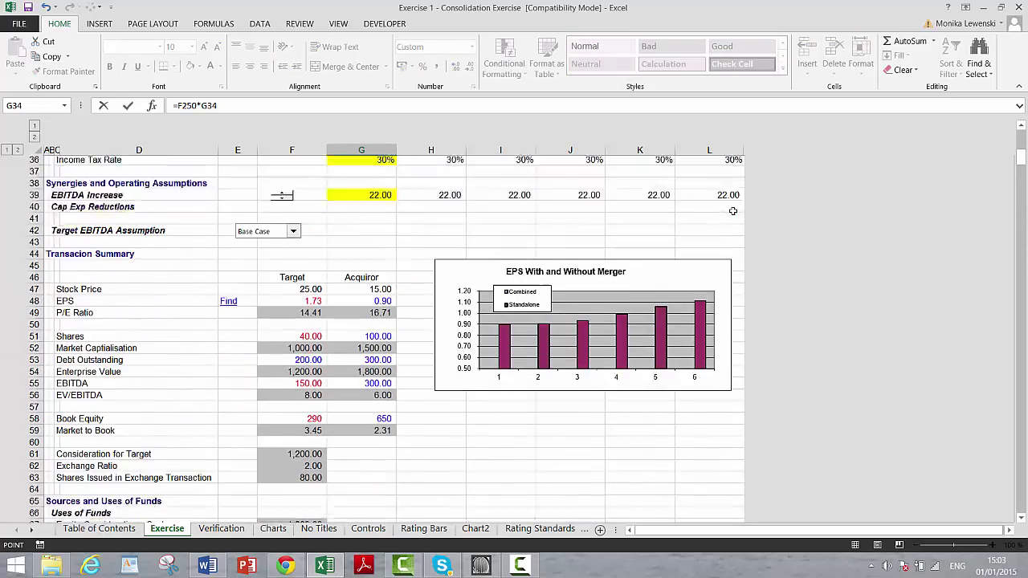
key("Up")
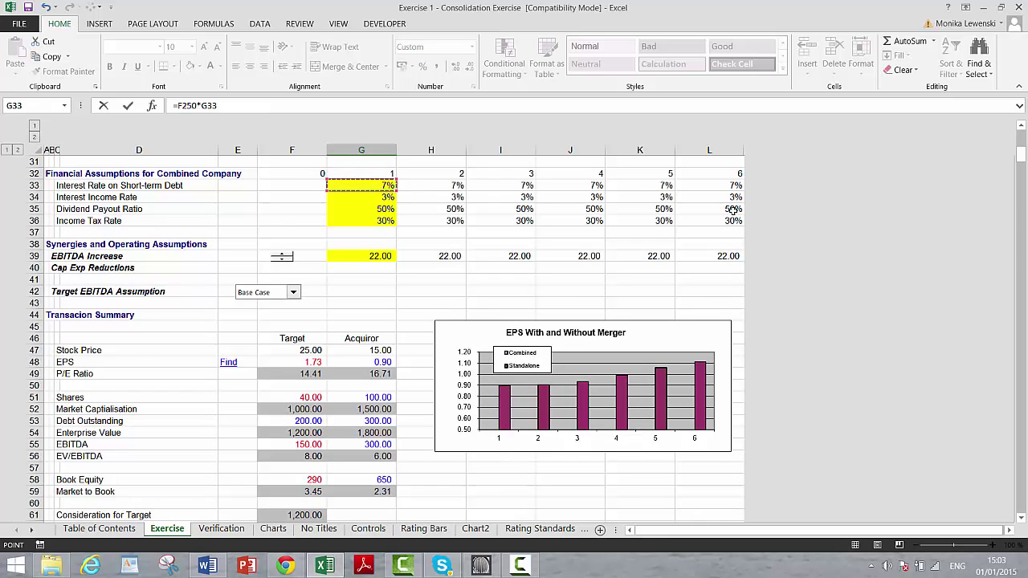
key("Return")
Fill the year 1 Net Cash Position formulas in G243:G251 across through column L.
key("Up")
key("Up")
key("Up")
key("Up")
key("Up")
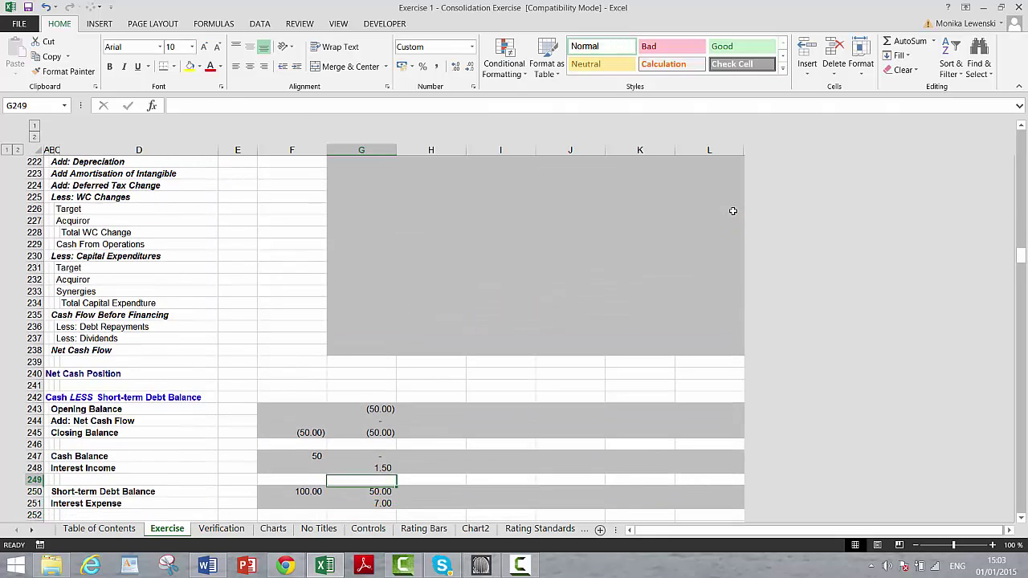
key("Up")
key("Up")
key("Up")
key("Up")
key("shift+Down")
key("shift+Down")
key("shift+Down")
key("shift+Down")
key("shift+Down")
key("shift+Down")
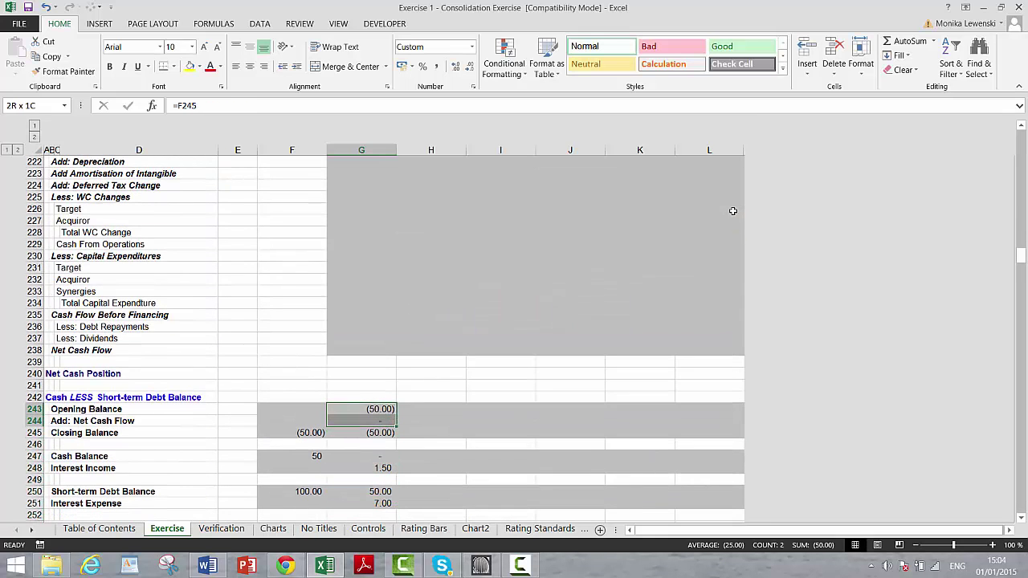
key("shift+Down")
key("shift+Down")
key("shift+Right")
key("shift+Right")
key("shift+Right")
key("shift+Right")
key("shift+Right")
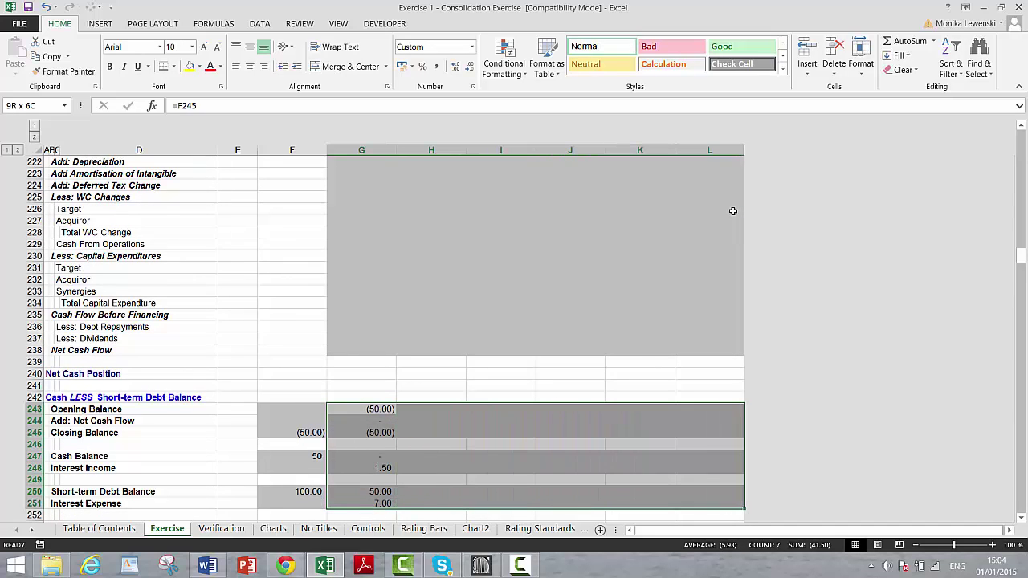
key("ctrl+r")
key("Up")
key("Up")
key("Up")
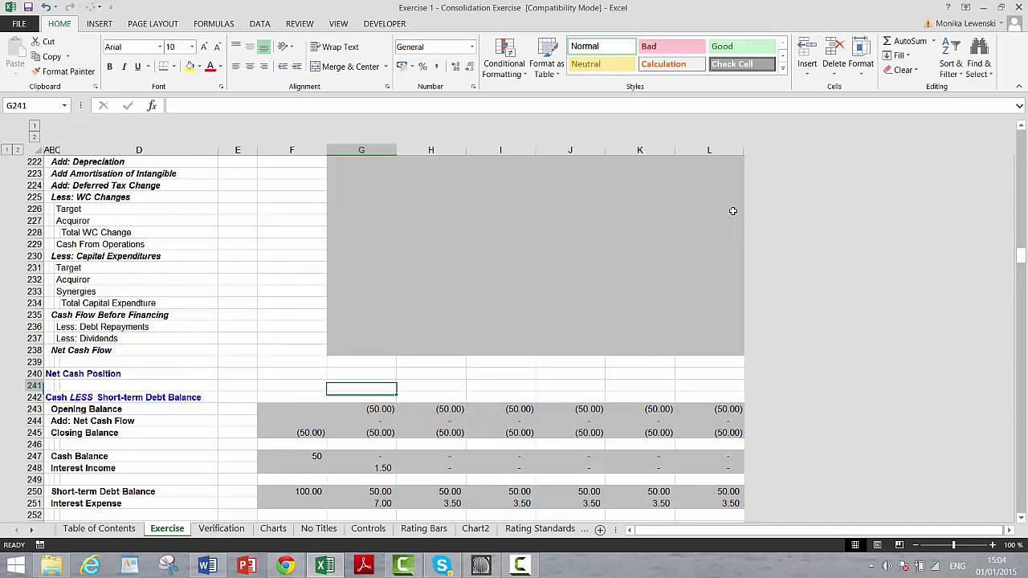
Try to link the year 1 Interest - Short-term Debt in G212 to the Interest Income in G248.
key("Up")
key("Up")
key("Up")
key("Up")
key("Up")
key("Up")
key("Up")
key("Up")
key("Up")
key("Up")
key("Up")
key("Up")
key("Up")
key("Up")
key("Up")
key("Up")
key("Up")
key("Up")
key("Up")
key("Up")
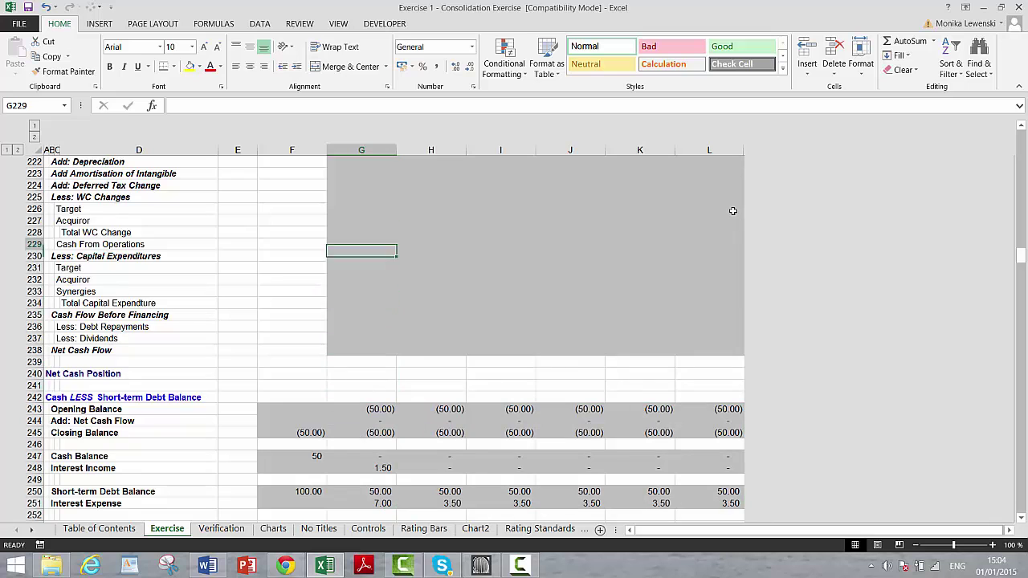
key("Down")
key("Down")
key("Down")
key("Down")
key("Down")
key("Down")
key("Down")
key("Down")
key("Down")
key("Down")
key("Down")
key("Down")
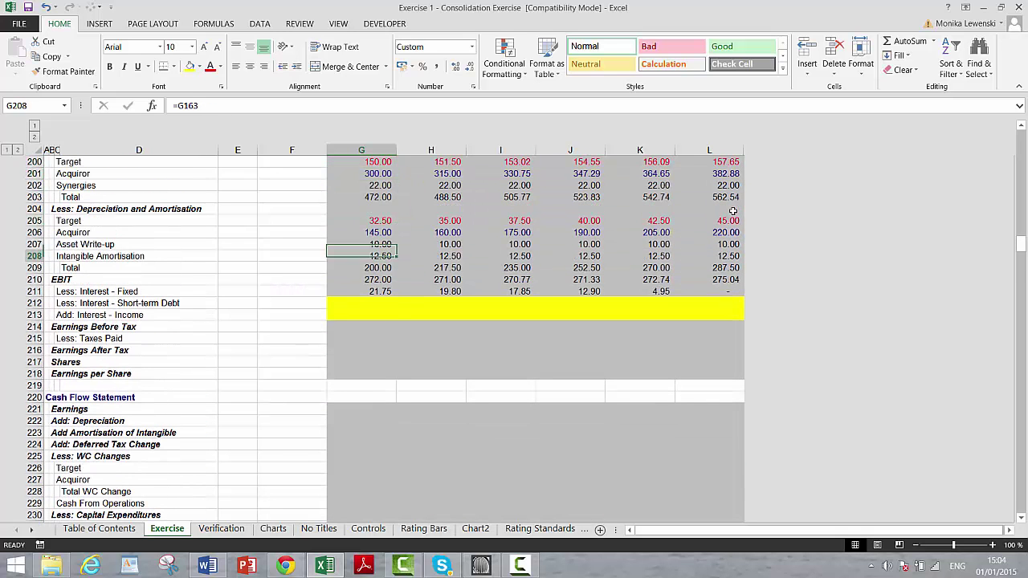
type("=")
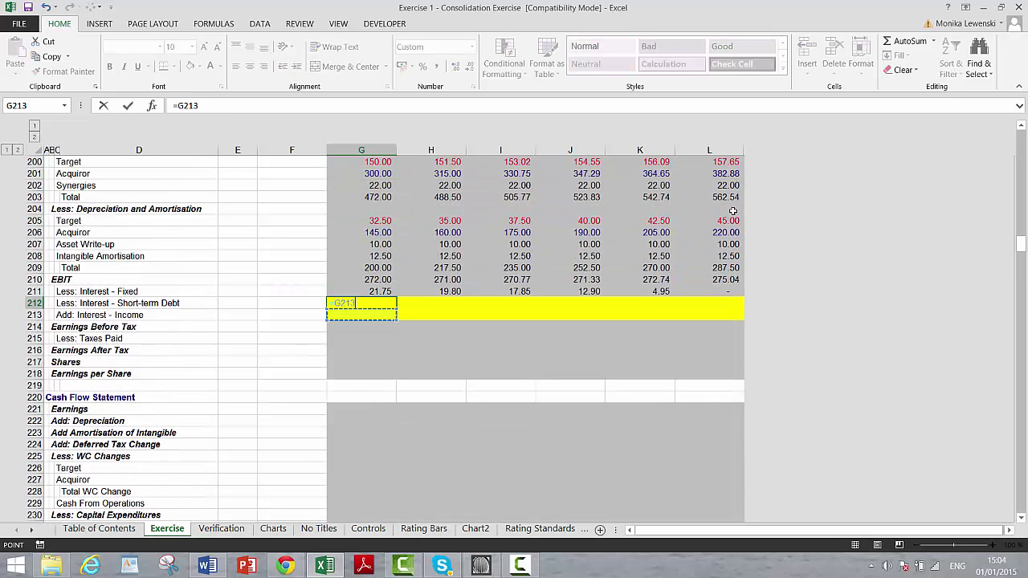
key("Down")
key("Down")
key("Down")
key("Down")
key("Down")
key("Down")
key("Down")
key("Down")
key("Down")
key("Down")
key("Down")
key("Down")
key("Down")
key("Down")
key("Down")
key("Down")
key("Down")
key("Down")
key("Down")
key("Down")
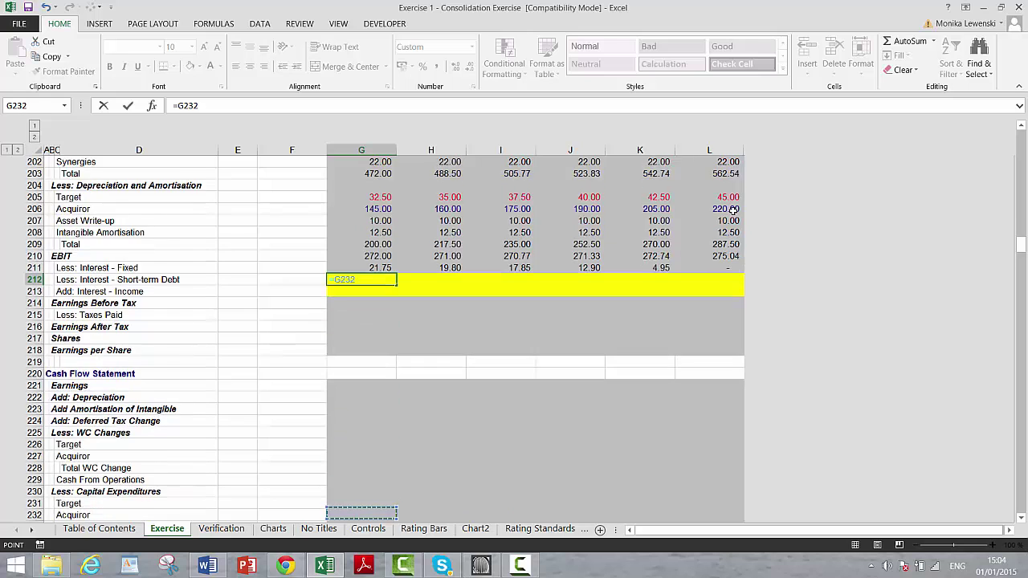
key("Down")
key("Down")
key("Down")
key("Down")
key("Down")
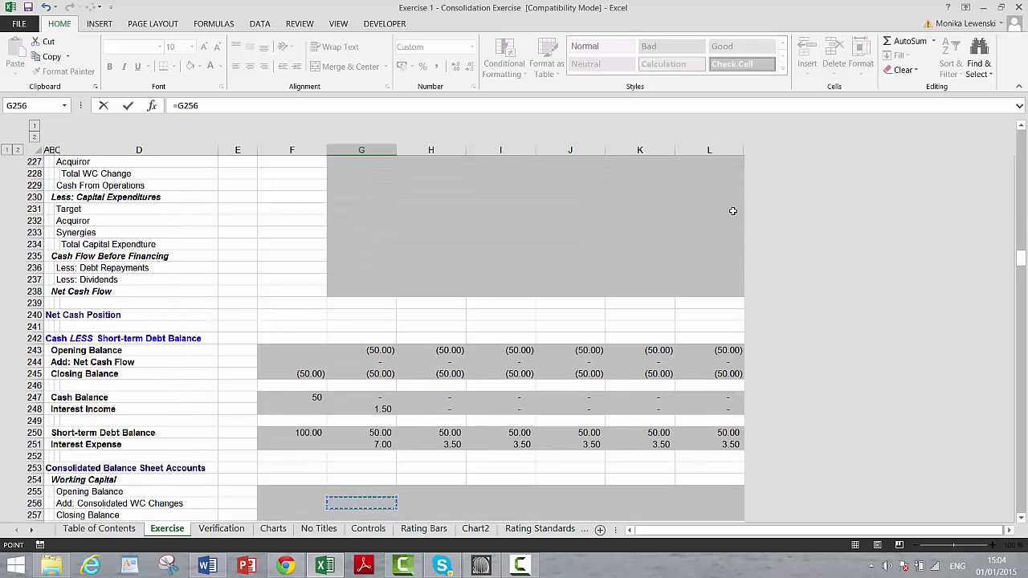
key("Up")
key("Up")
key("Up")
key("Up")
key("Up")
key("Up")
key("Up")
key("Up")
key("ctrl+Return")
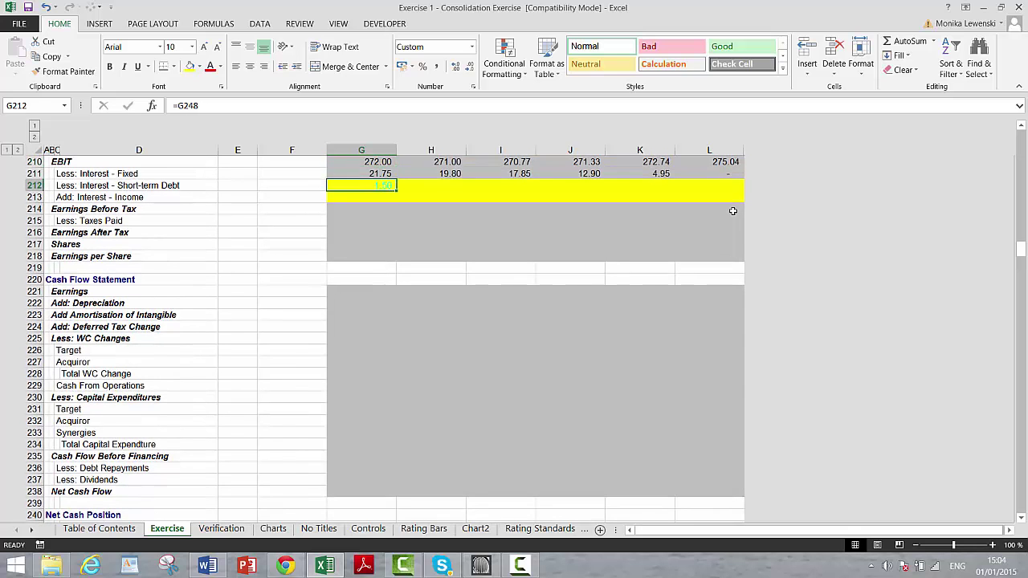
Link the year 1 Interest - Short-term Debt in G212 to the Net Cash Position Interest Expense in G251.
type("=")
key("Down")
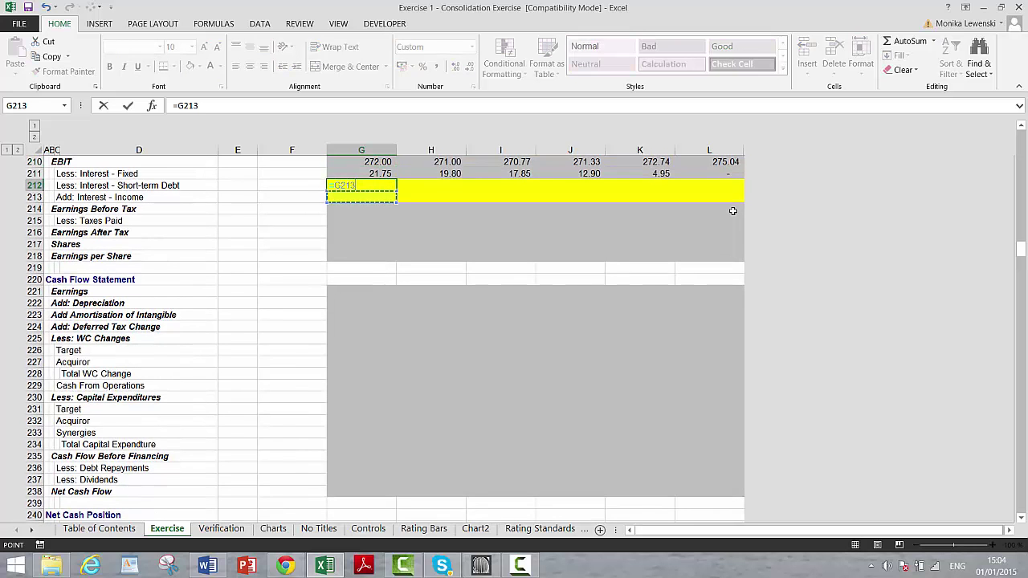
key("Down")
key("Down")
key("Down")
key("Down")
key("Down")
key("Down")
key("Down")
key("Down")
key("Down")
key("Down")
key("Down")
key("Down")
key("Down")
key("Down")
key("Down")
key("Down")
key("Down")
key("Down")
key("Down")
key("Down")
key("Down")
key("Down")
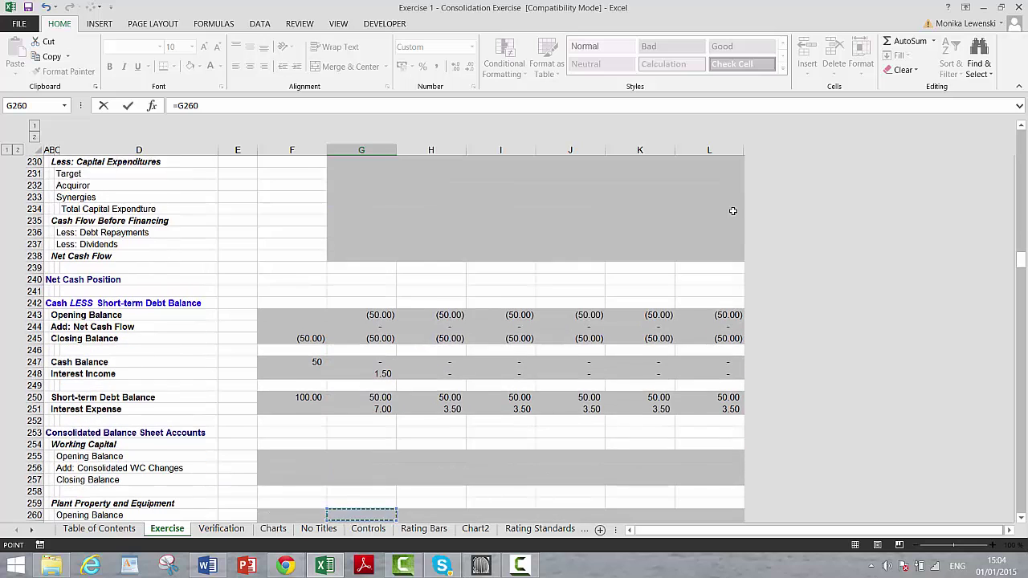
key("Up")
key("Up")
key("Up")
key("Up")
key("Up")
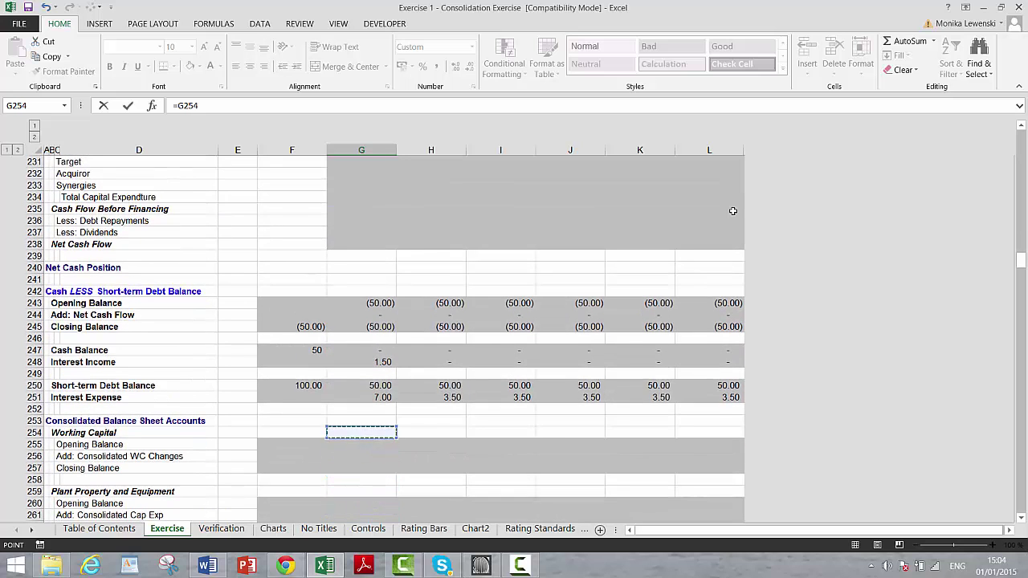
key("Return")
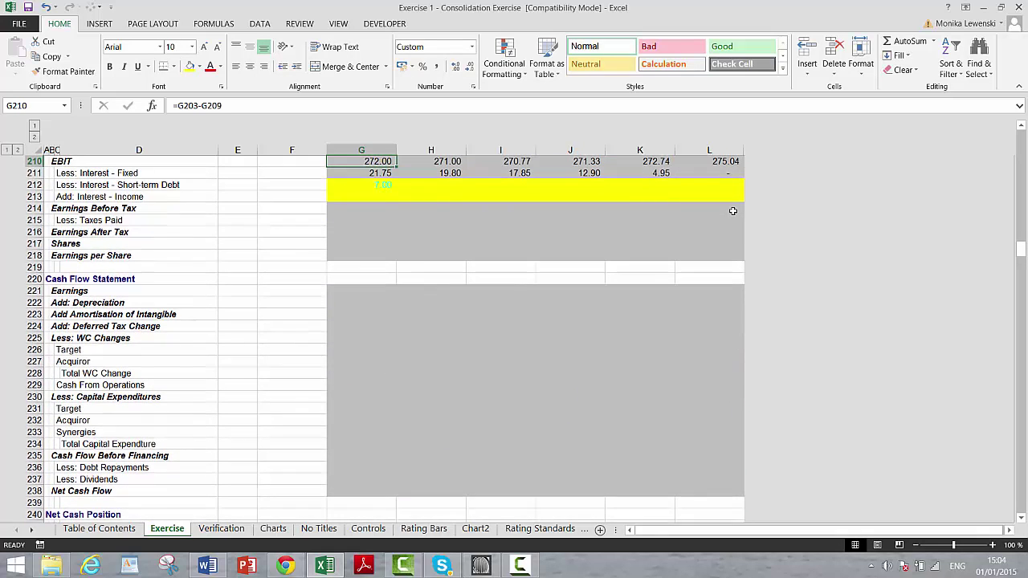
Link the year 1 Interest - Income in G213 to the Net Cash Position Interest Income in G248.
type("=")
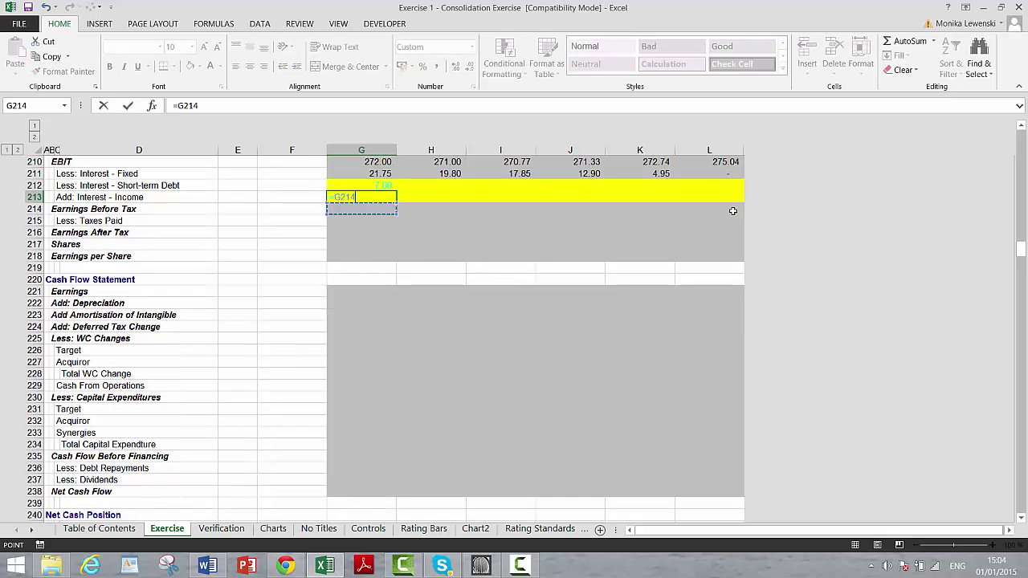
key("Down")
key("Down")
key("Down")
key("Down")
key("Down")
key("Down")
key("Down")
key("Down")
key("Down")
key("Down")
key("Down")
key("Down")
key("Down")
key("Down")
key("Down")
key("Down")
key("Down")
key("Down")
key("Down")
key("Down")
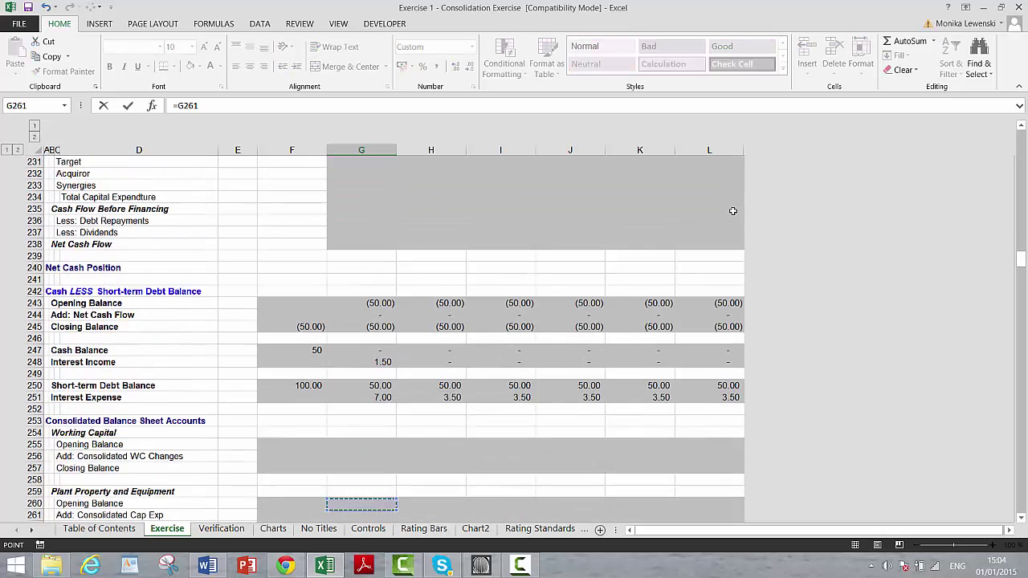
key("Down")
key("Down")
key("Down")
key("Down")
key("Down")
key("Down")
key("Down")
key("Up")
key("Up")
key("Up")
key("Up")
key("Up")
key("Up")
key("Up")
key("Up")
key("Up")
key("Up")
key("Up")
key("Up")
key("Up")
key("Up")
key("Up")
key("Up")
key("Up")
key("Up")
key("Up")
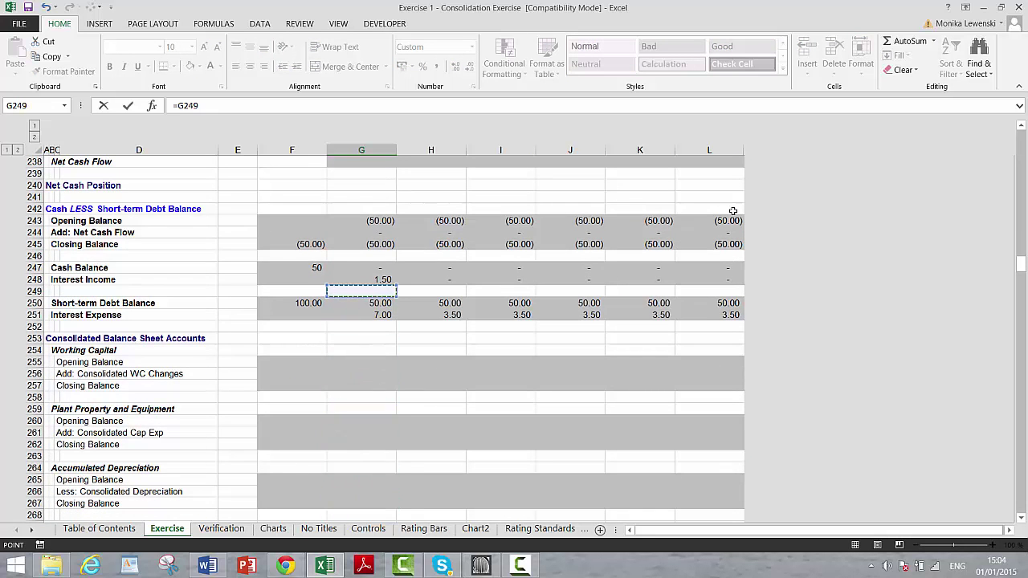
key("Up")
key("Return")
Complete the Interest - Income formula in G213 as a reference to the year 1 Interest Income in G248.
key("Up")
key("Up")
key("Up")
key("Up")
key("Up")
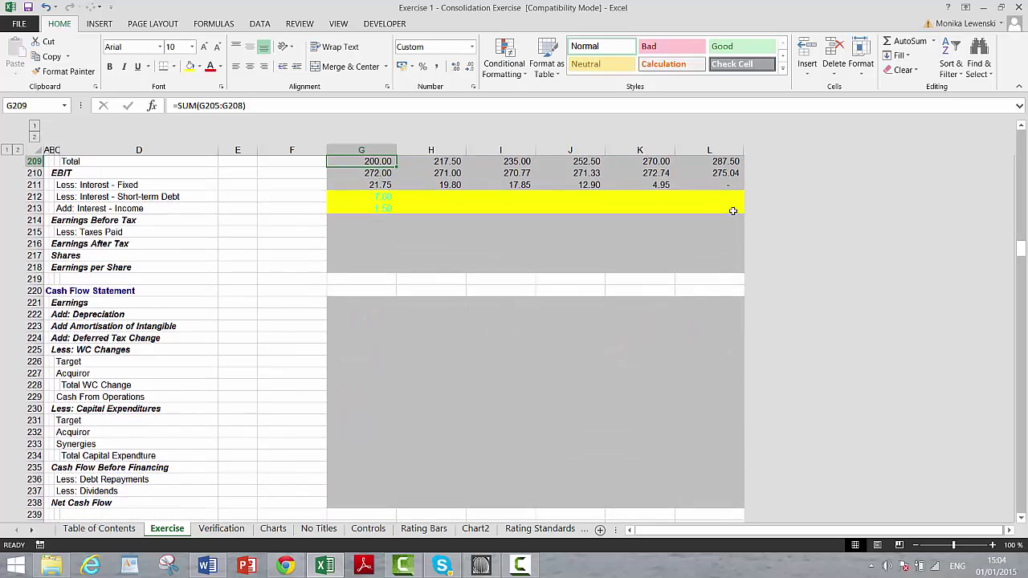
Calculate year 1 Earnings Before Tax in G214 as EBIT minus fixed and short-term interest plus interest income, =G210-G211-G212+G213.
key("Down")
key("Down")
key("Down")
key("Down")
key("Down")
key("Down")
key("Up")
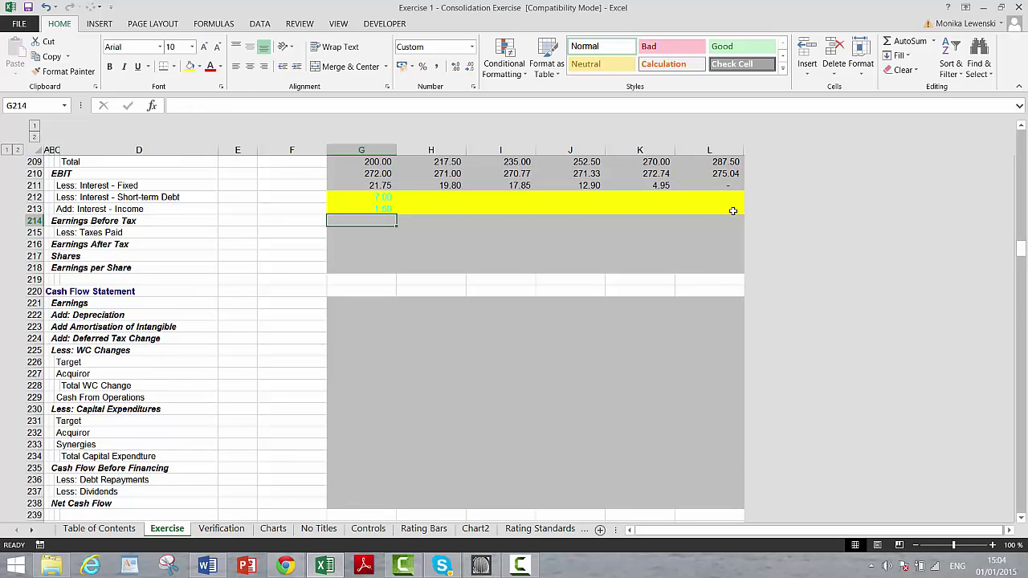
type("=")
key("Up")
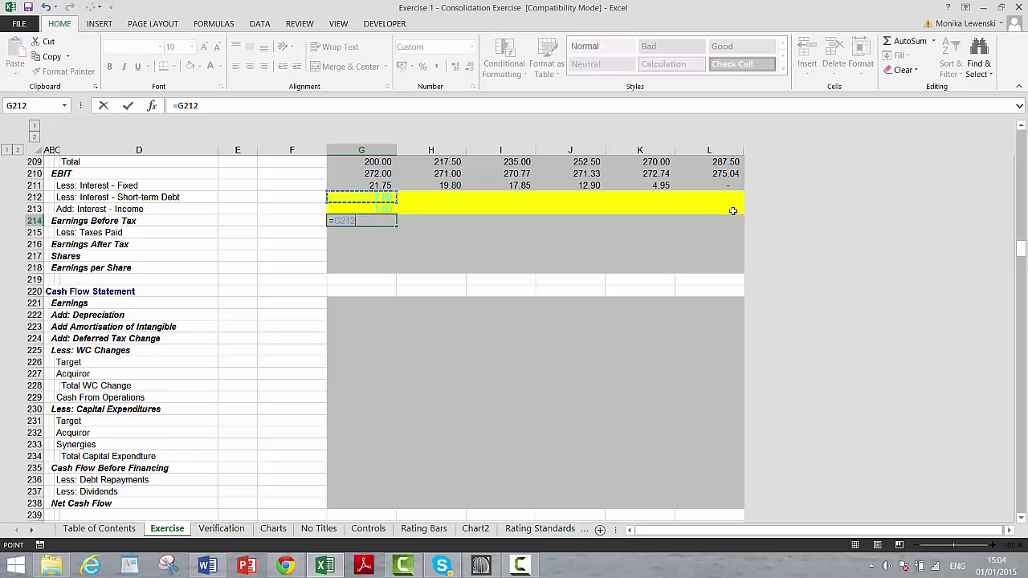
key("Up")
key("Up")
key("Up")
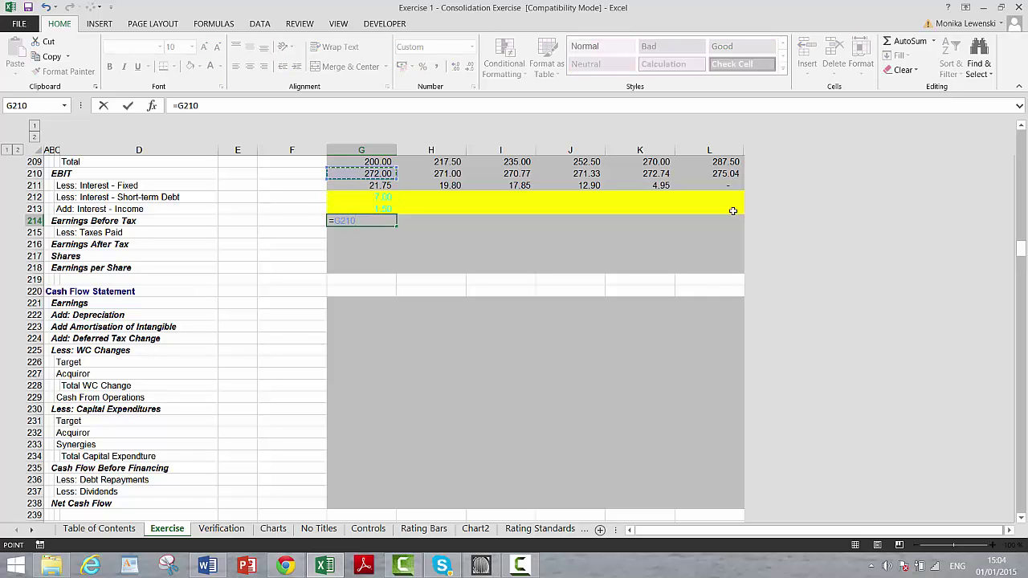
type("-")
key("Up")
key("Up")
key("Up")
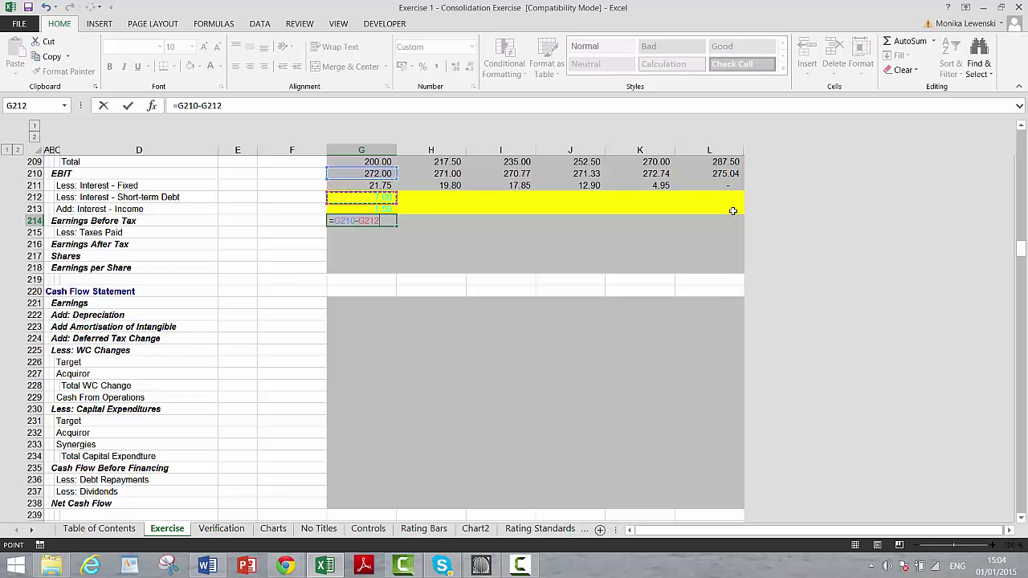
type("-")
key("Up")
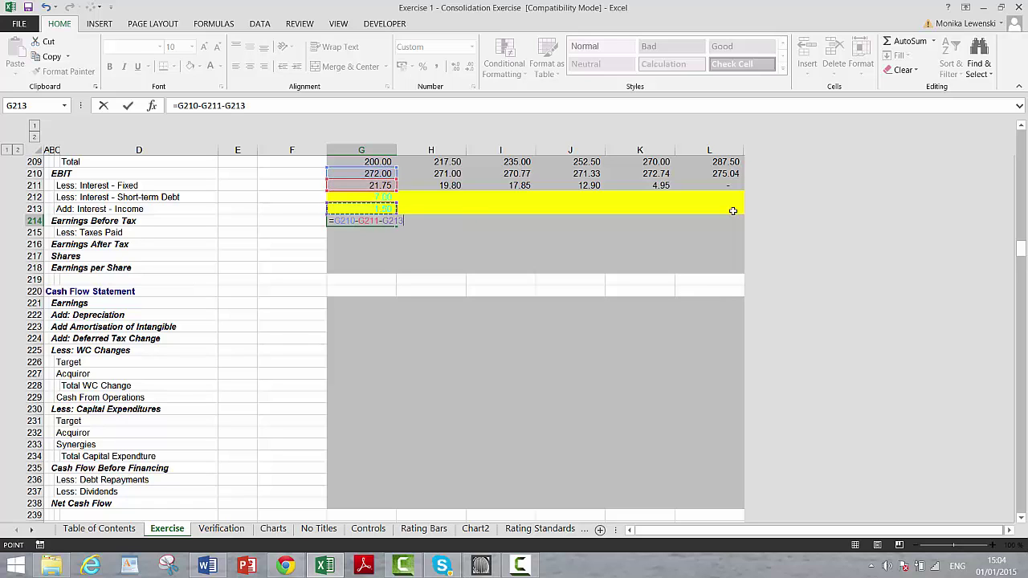
type("+")
key("Up")
key("Return")
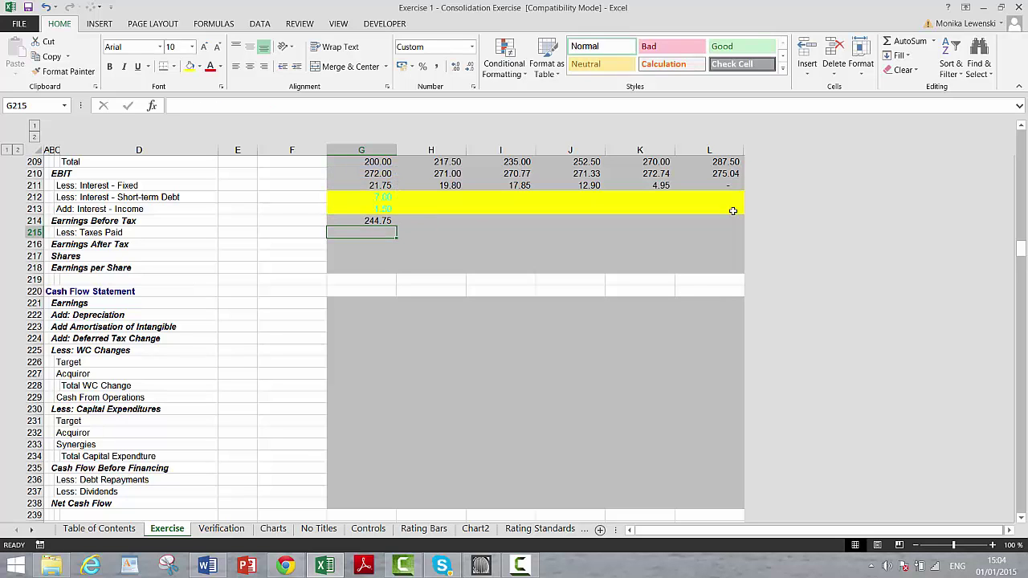
key("Left")
type("=")
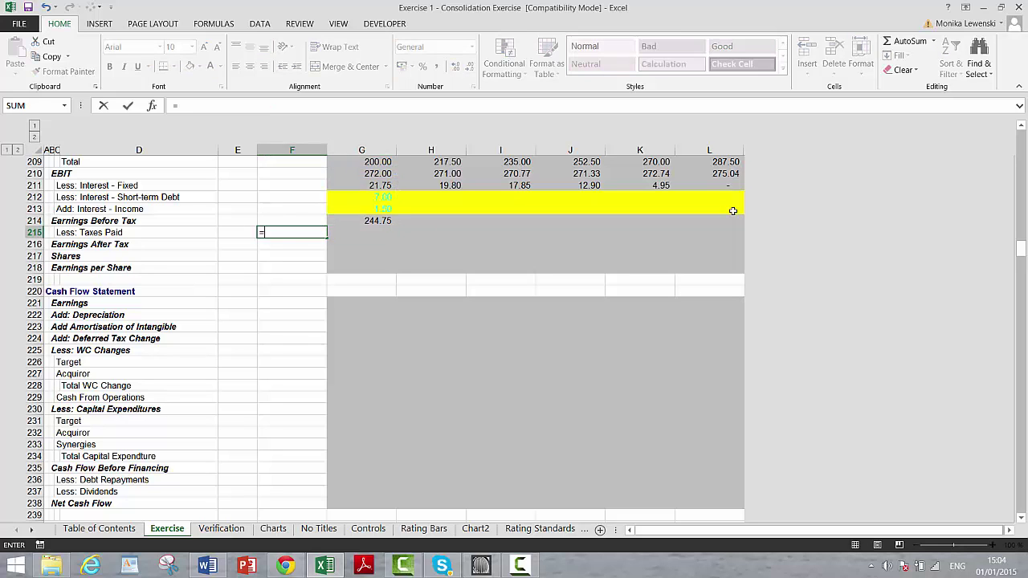
key("Escape")
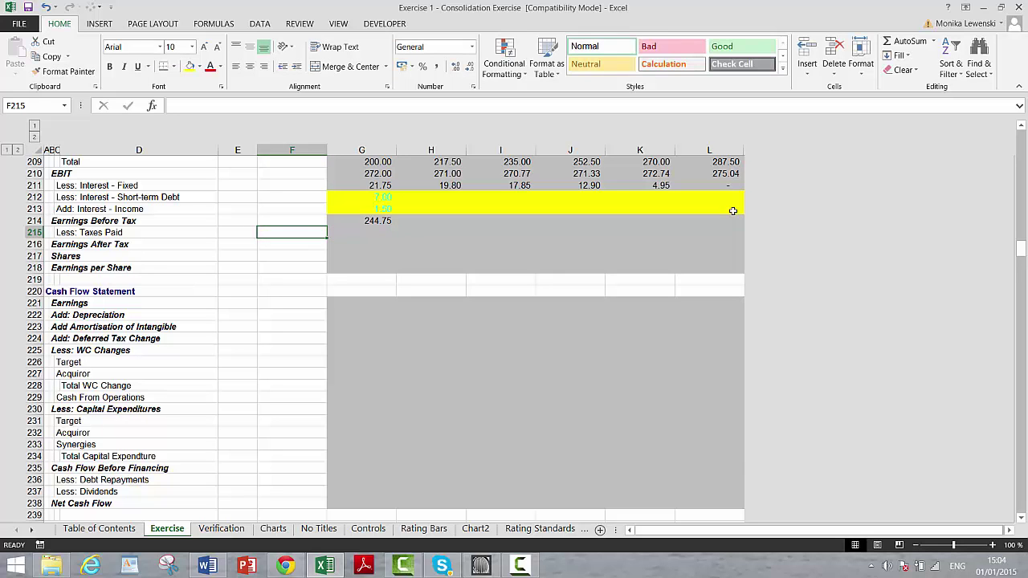
Calculate year 1 Taxes Paid in G215 as Earnings Before Tax in G214 times the Income Tax Rate in G36.
key("Right")
type("=")
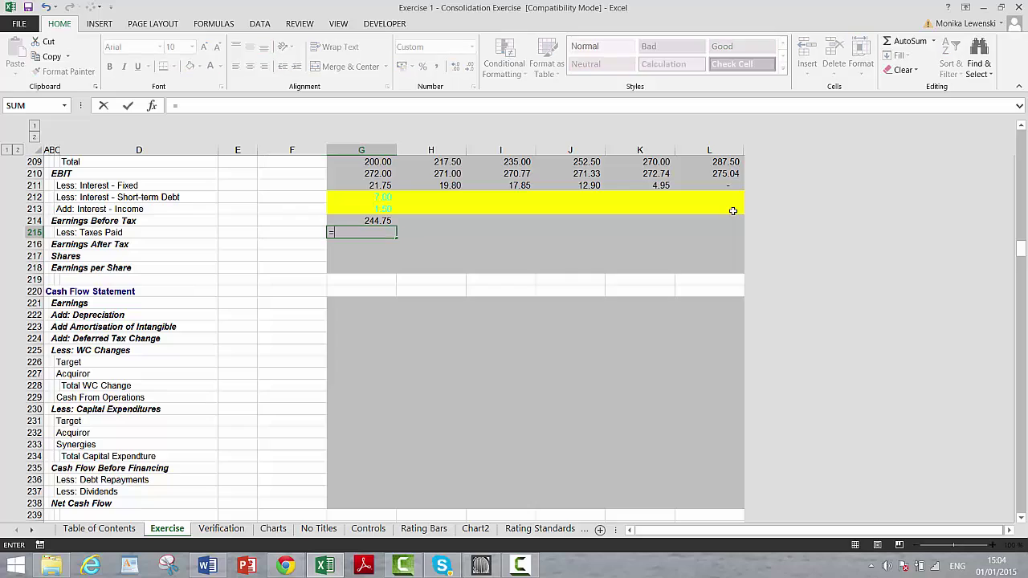
key("Up")
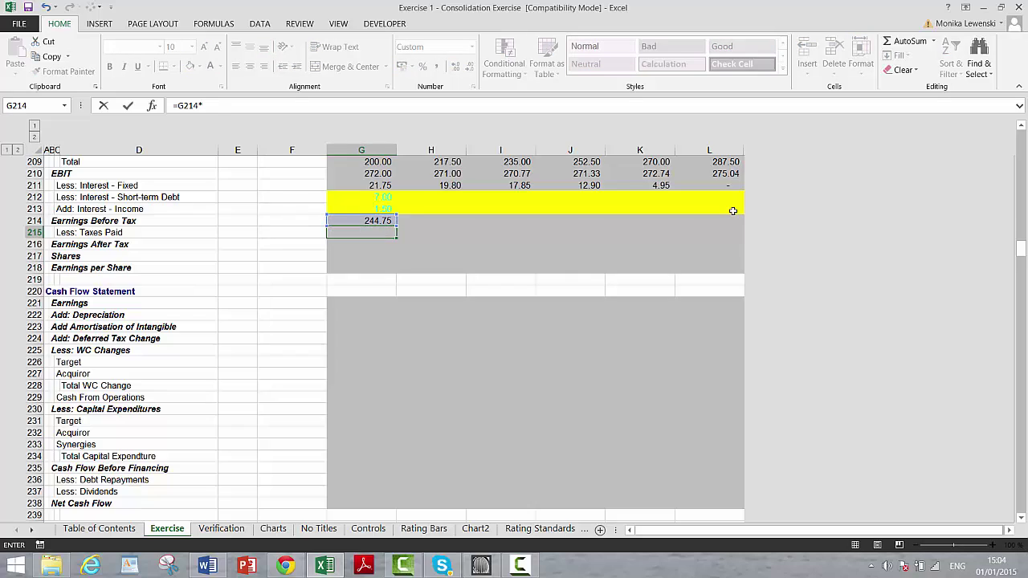
type("*")
key("Page_Up")
key("Page_Up")
key("Page_Up")
key("Page_Up")
key("Page_Up")
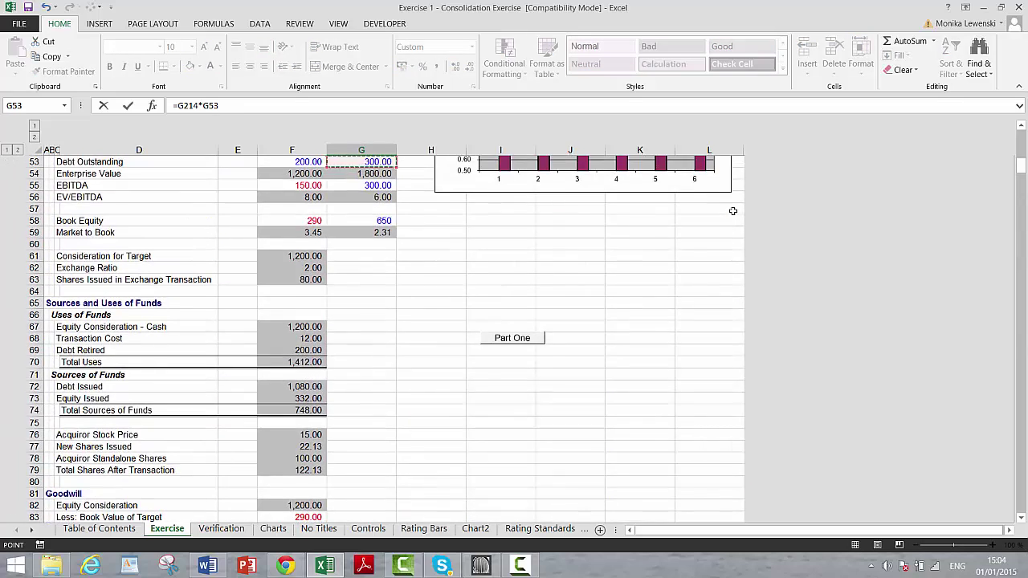
key("Page_Up")
key("Page_Up")
key("Down")
key("Down")
key("Down")
key("Down")
key("Down")
key("Down")
key("Down")
key("Down")
key("Down")
key("Down")
key("Down")
key("Down")
key("Down")
key("Down")
key("Down")
key("Down")
key("Down")
key("Down")
key("Down")
key("Down")
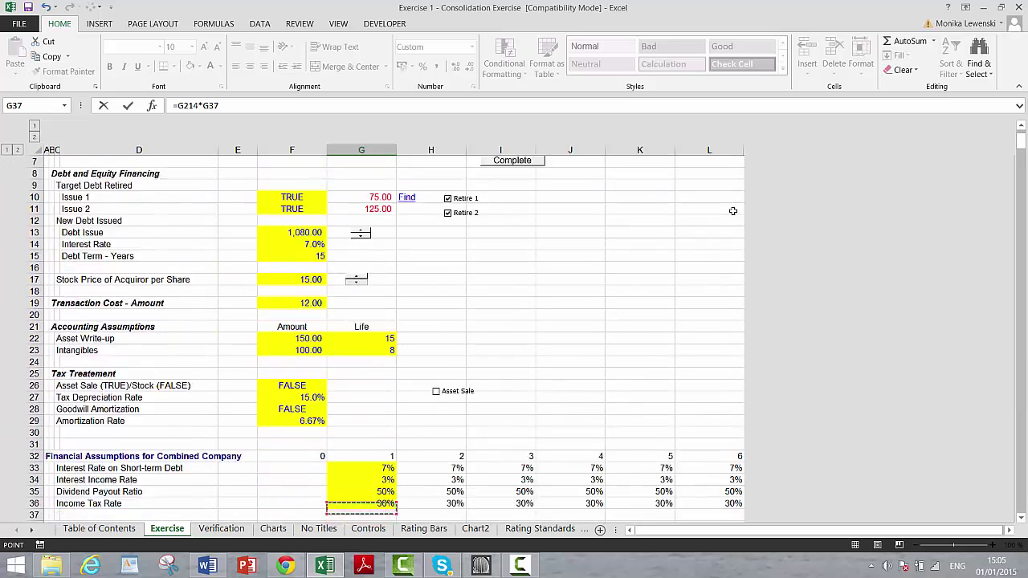
key("Down")
key("Down")
key("Down")
key("Down")
key("Down")
key("Down")
key("Down")
key("Down")
key("Down")
key("Down")
key("Up")
key("Up")
key("Up")
key("Up")
key("Up")
key("Up")
key("Up")
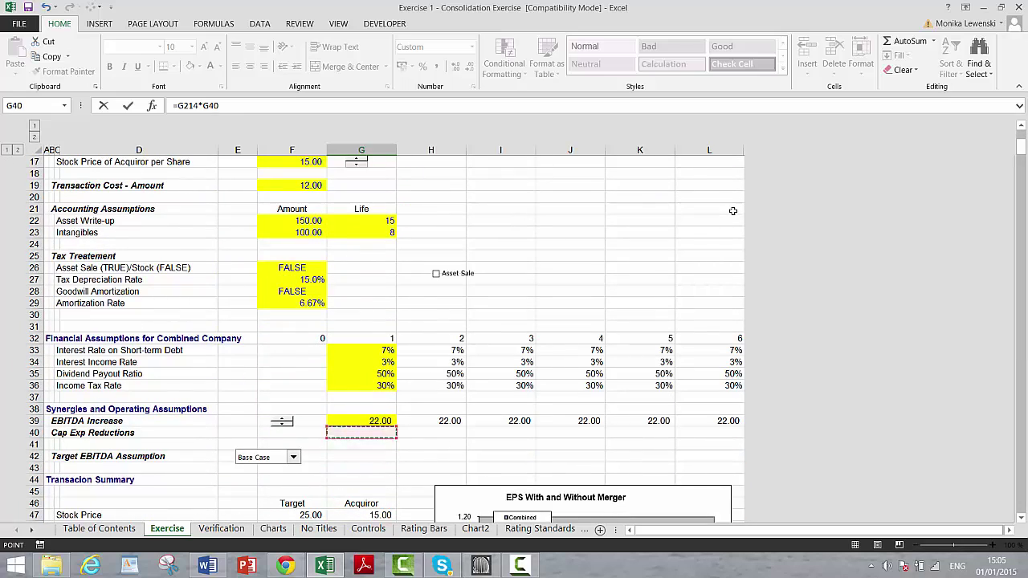
key("Up")
key("Up")
key("Up")
key("Up")
key("Escape")
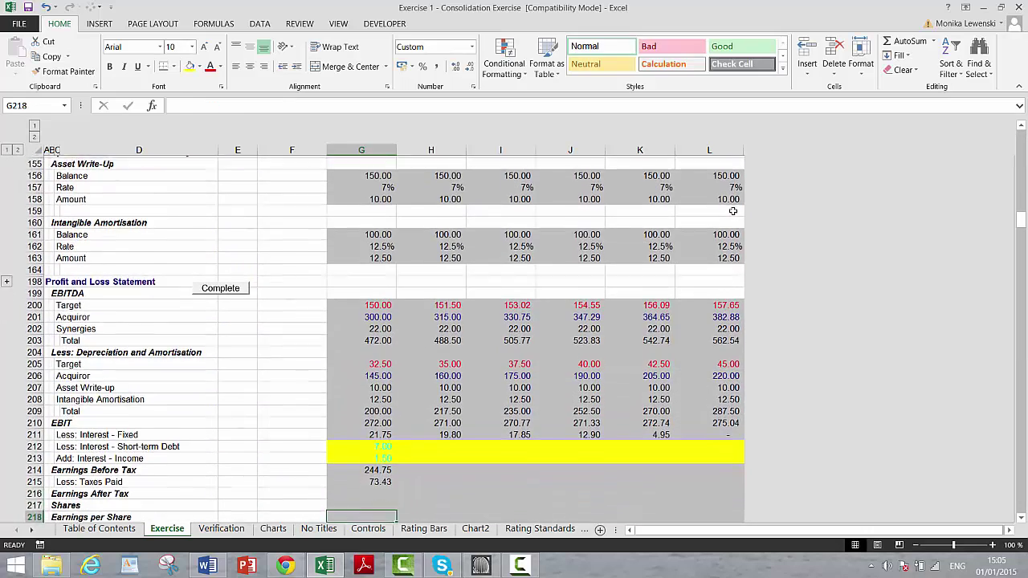
Calculate year 1 Earnings After Tax in G216 as Earnings Before Tax minus Taxes Paid, =G214-G215.
key("Up")
key("Up")
key("Up")
key("Down")
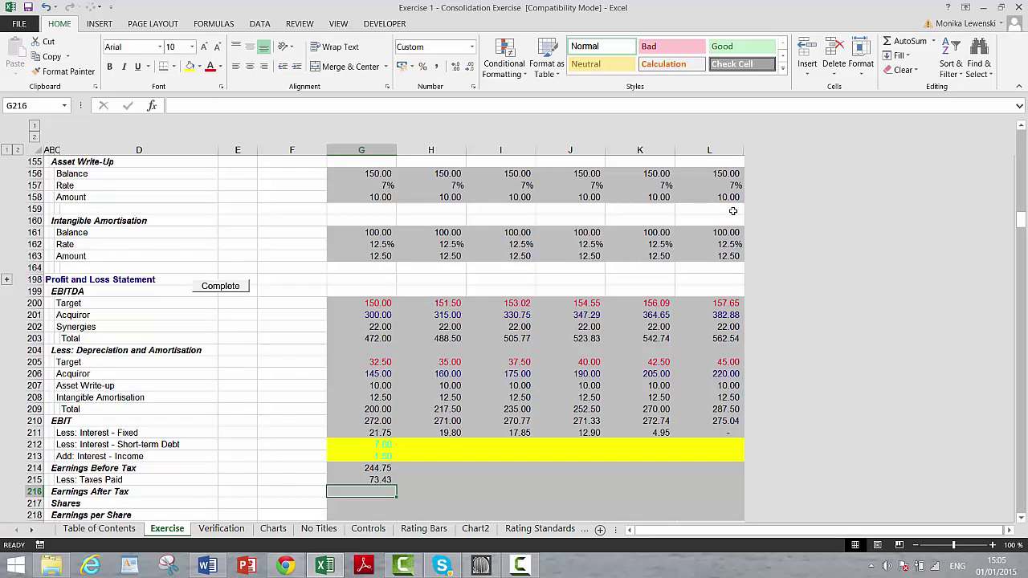
key("Left")
key("Left")
key("Left")
key("Right")
key("Right")
key("Right")
type("=")
key("Up")
key("Up")
type("-")
key("Up")
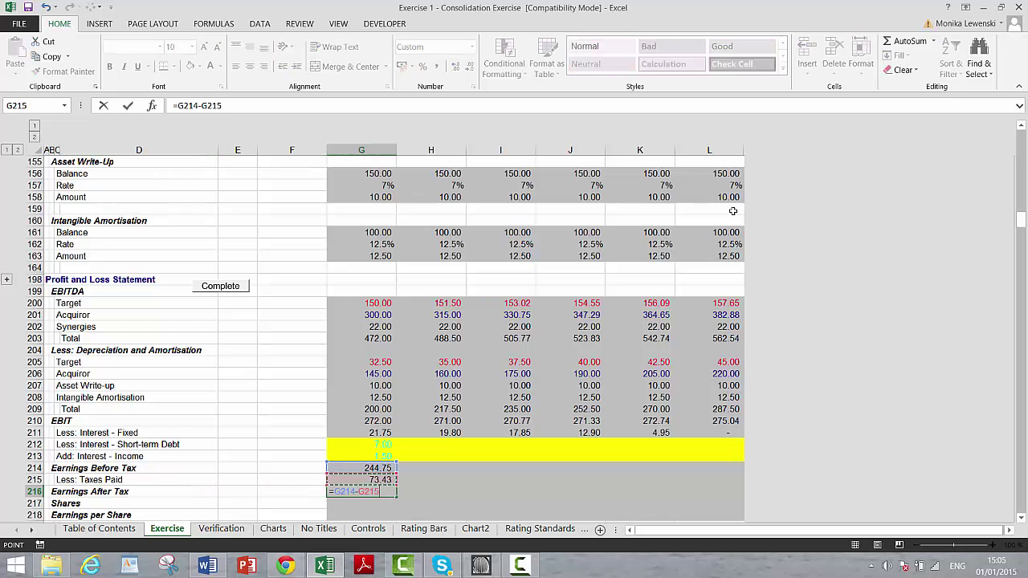
key("Return")
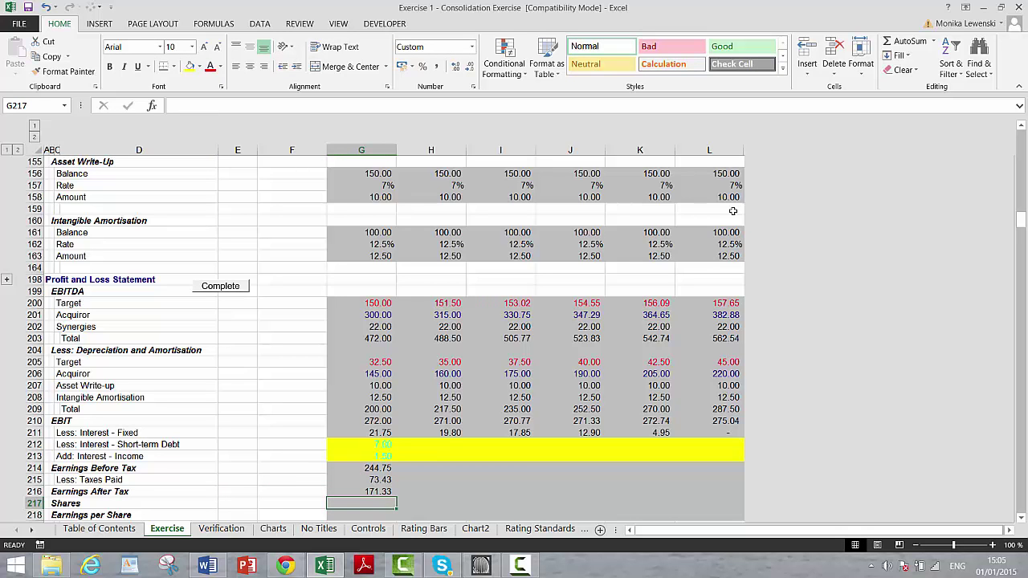
Link the year 1 Shares in G217 to Total Shares After Transaction with the absolute reference =$F$79.
type("=")
key("Page_Up")
key("Page_Up")
key("Page_Up")
key("Page_Up")
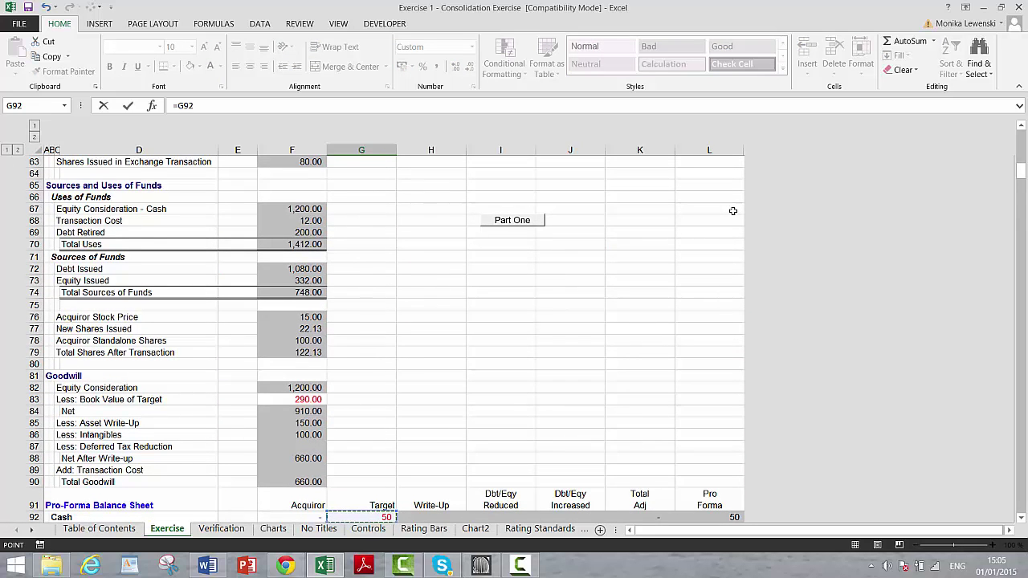
key("Left")
key("Up")
key("Up")
key("Up")
key("Up")
key("Up")
key("Up")
key("Up")
key("Up")
key("Up")
key("Up")
key("Up")
key("Up")
key("Up")
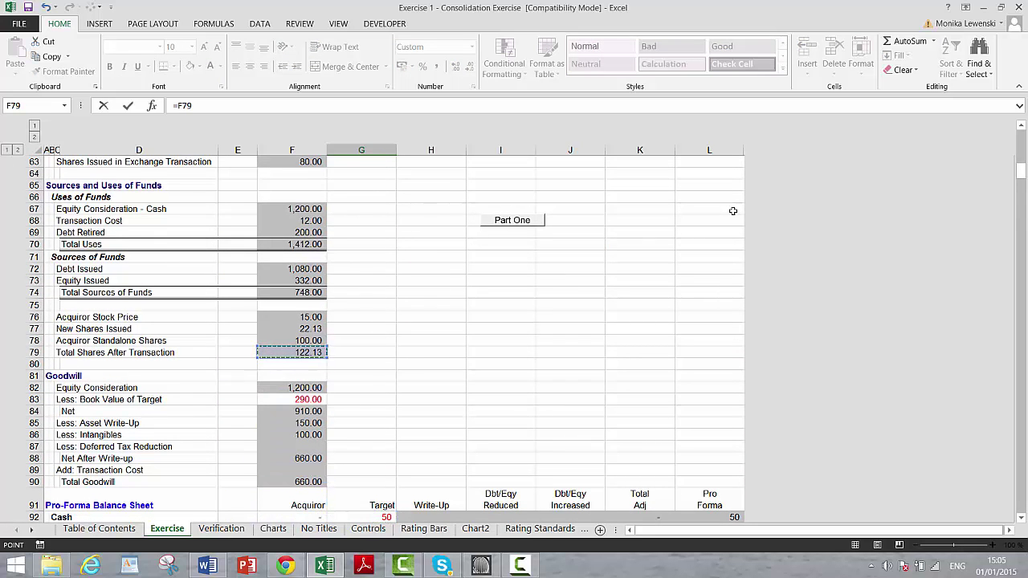
key("F4")
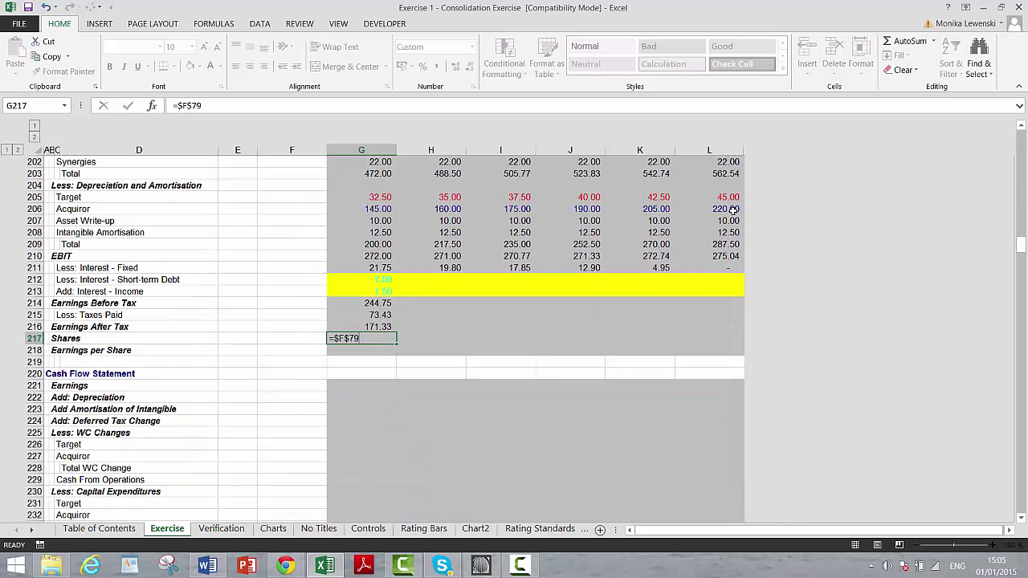
key("Return")
Calculate year 1 Earnings per Share in G218 as Earnings After Tax divided by Shares, =G216/G217.
type("=")
key("Up")
key("Up")
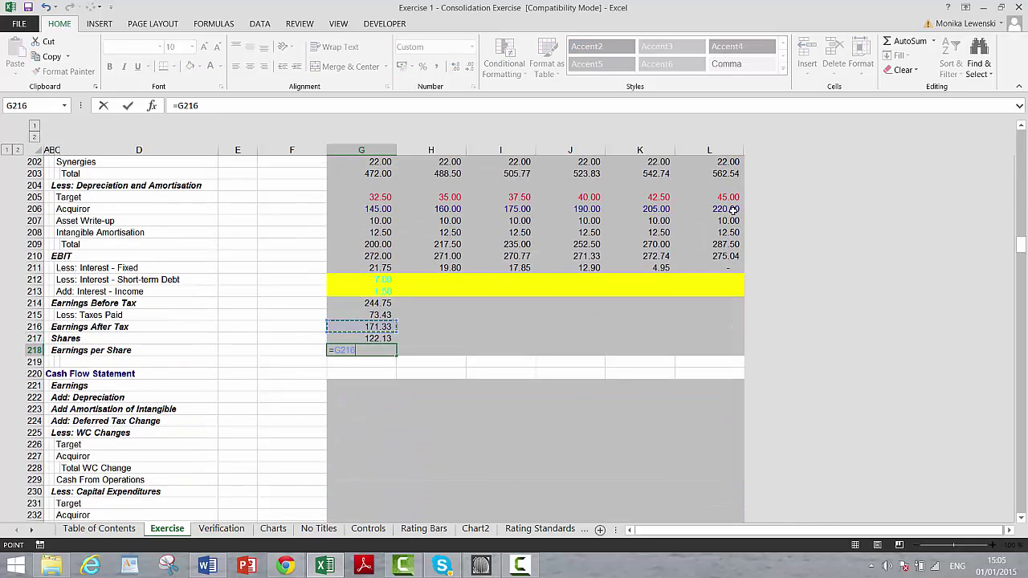
type("/")
key("Up")
key("Return")
Fill the year 1 Profit and Loss formulas in G212:G218 across through column L.
key("Up")
key("Up")
key("Up")
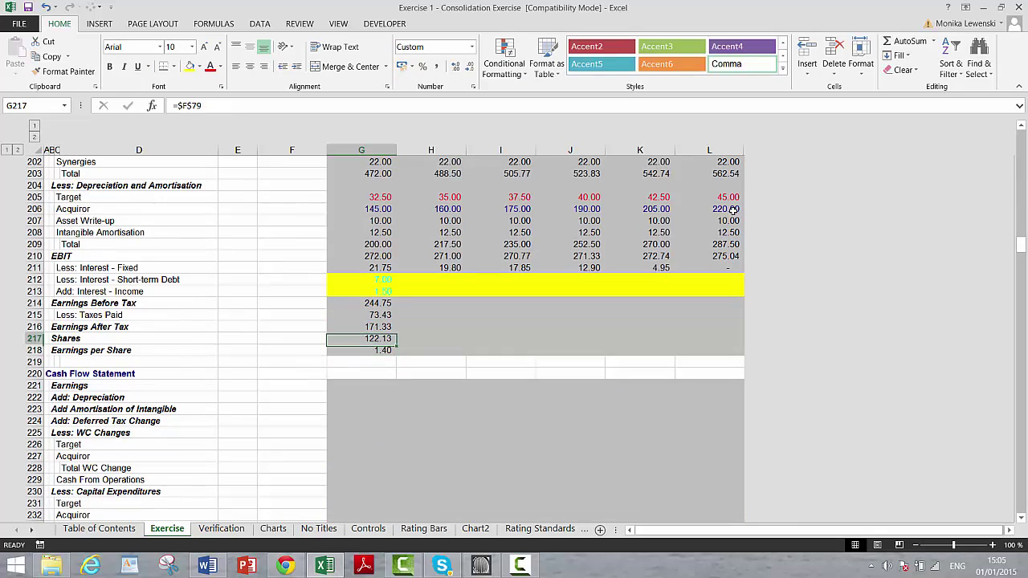
key("Up")
key("Up")
key("Up")
key("shift+Down")
key("shift+Down")
key("shift+Down")
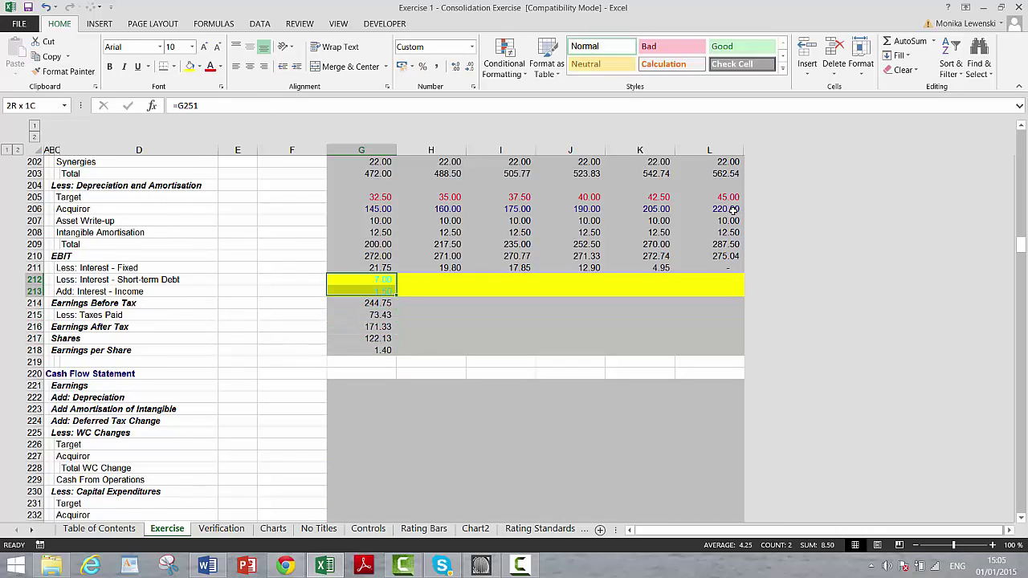
key("shift+Down")
key("shift+Down")
key("shift+Down")
key("shift+Right")
key("shift+Right")
key("shift+Right")
key("shift+Right")
key("shift+Right")
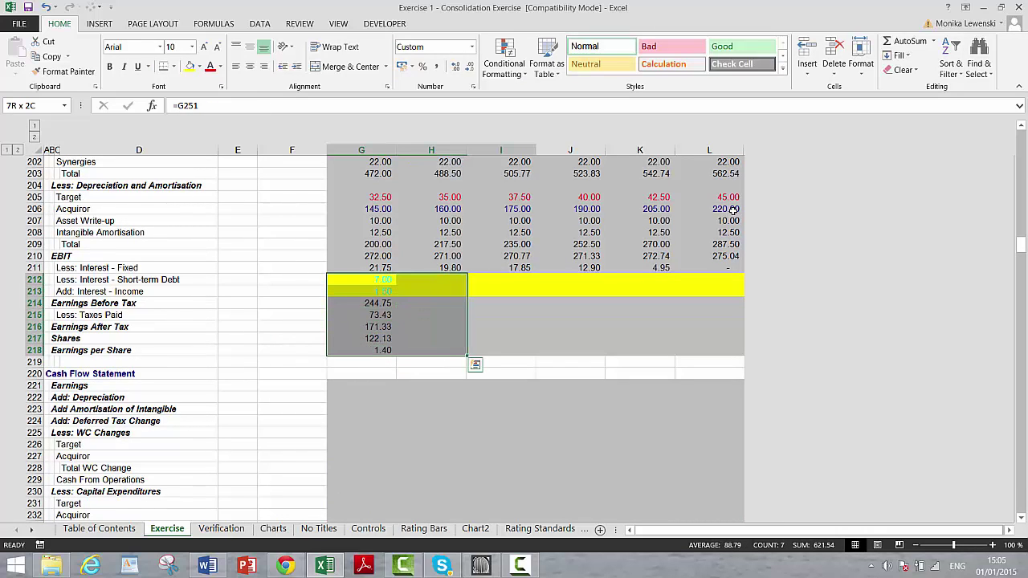
key("ctrl+r")
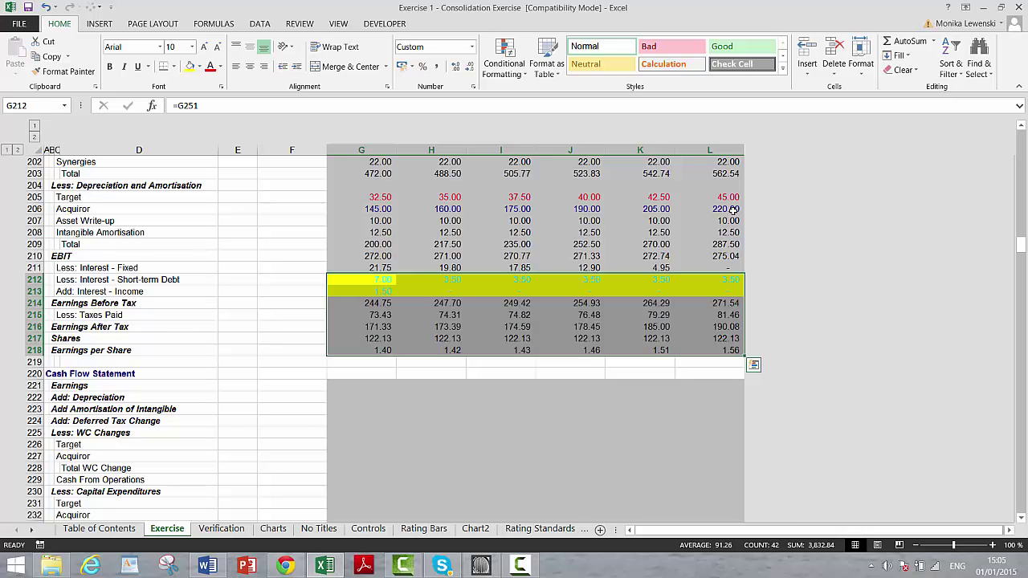
Link the year 1 cash flow Earnings in G221 to Earnings After Tax from the Profit and Loss Statement, =G216.
key("Down")
key("Down")
key("Down")
key("Down")
key("Down")
key("Down")
key("Down")
key("Down")
key("Down")
key("Down")
key("Down")
key("Down")
key("Down")
key("Down")
key("Down")
key("Down")
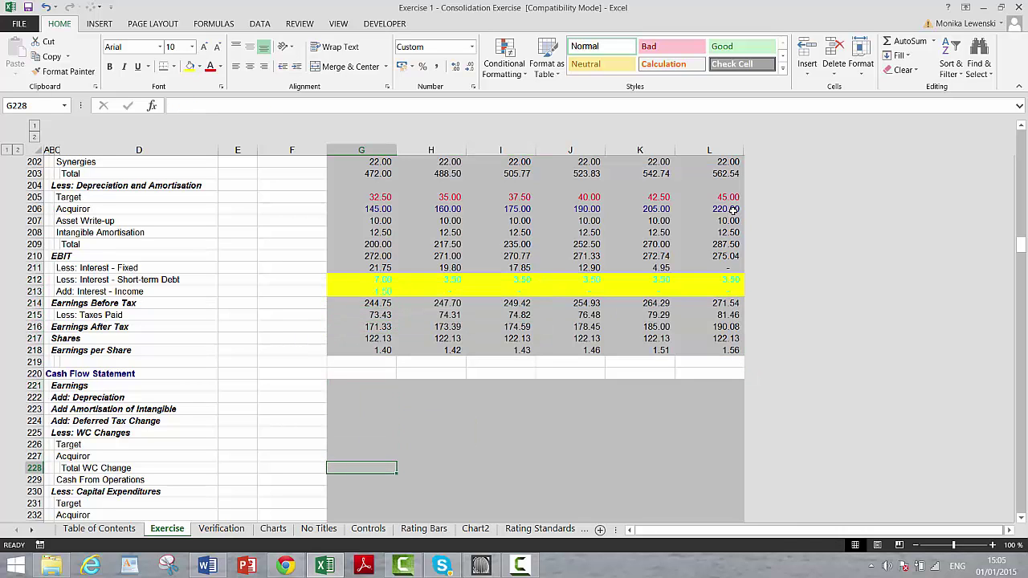
key("Up")
key("Up")
key("Up")
key("Up")
key("Up")
key("Up")
key("Up")
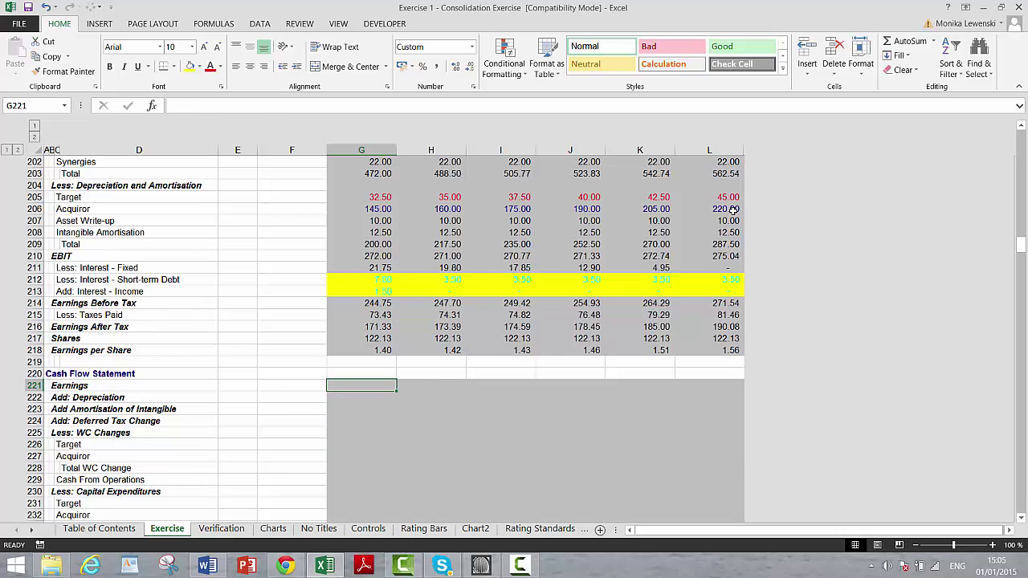
type("=")
key("Up")
key("Up")
key("Up")
key("Up")
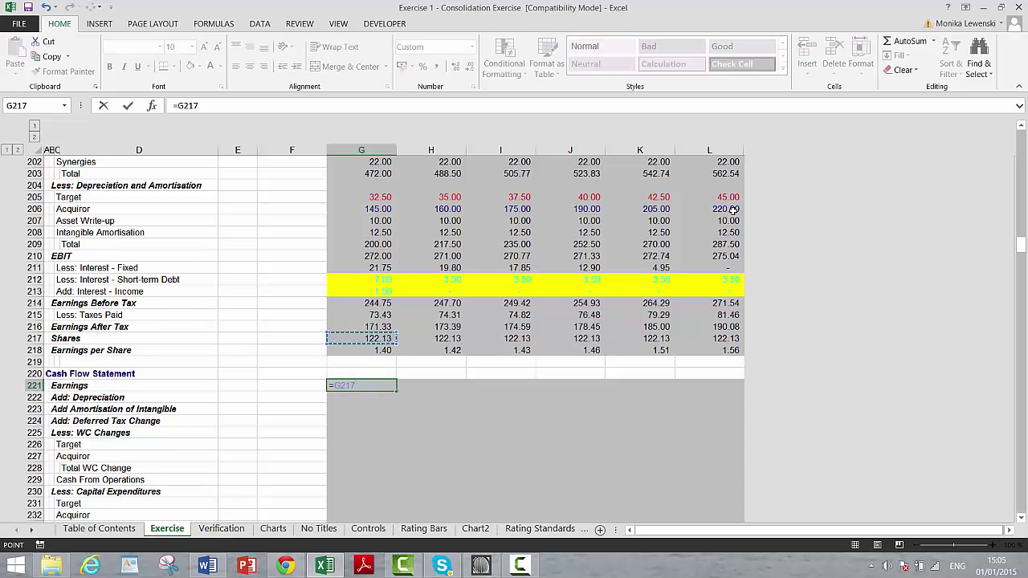
key("Up")
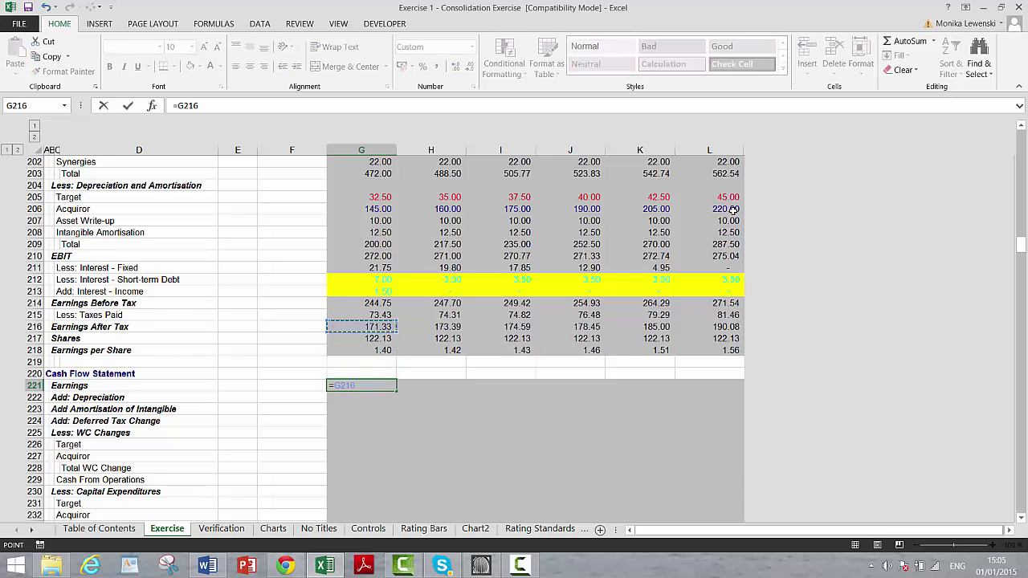
key("Return")
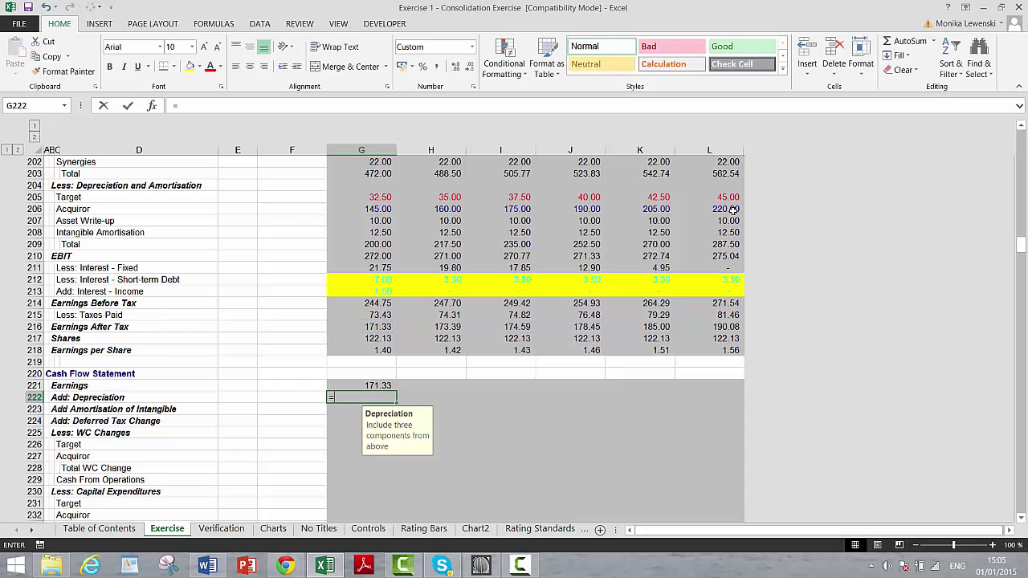
Calculate year 1 Add: Depreciation in G222 as the sum of Target, Acquiror and Asset Write-up depreciation, =G205+G206+G207.
type("=")
key("Up")
key("Up")
key("Up")
key("Up")
key("Up")
key("Up")
key("Up")
key("Up")
key("Up")
key("Up")
key("Up")
key("Up")
key("Up")
key("Up")
key("Up")
key("Up")
key("Up")
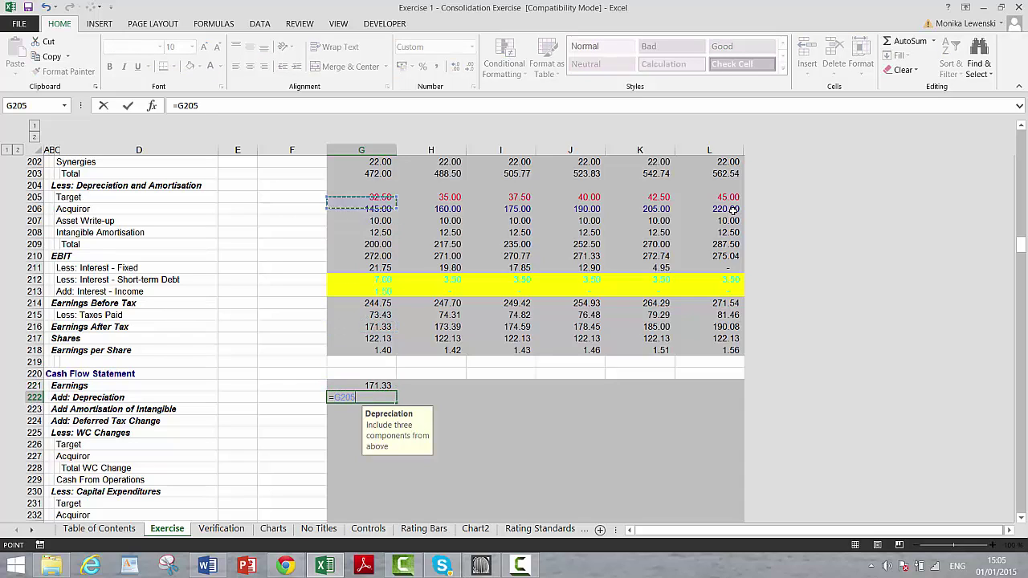
key("Up")
key("Down")
key("Down")
key("Down")
key("Down")
key("Down")
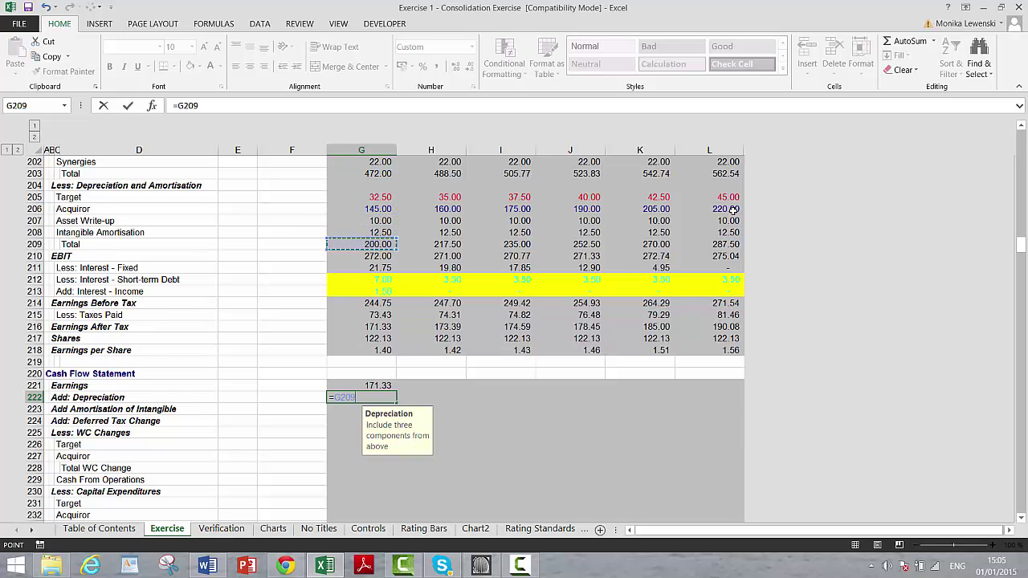
key("Up")
key("Up")
key("Up")
key("Up")
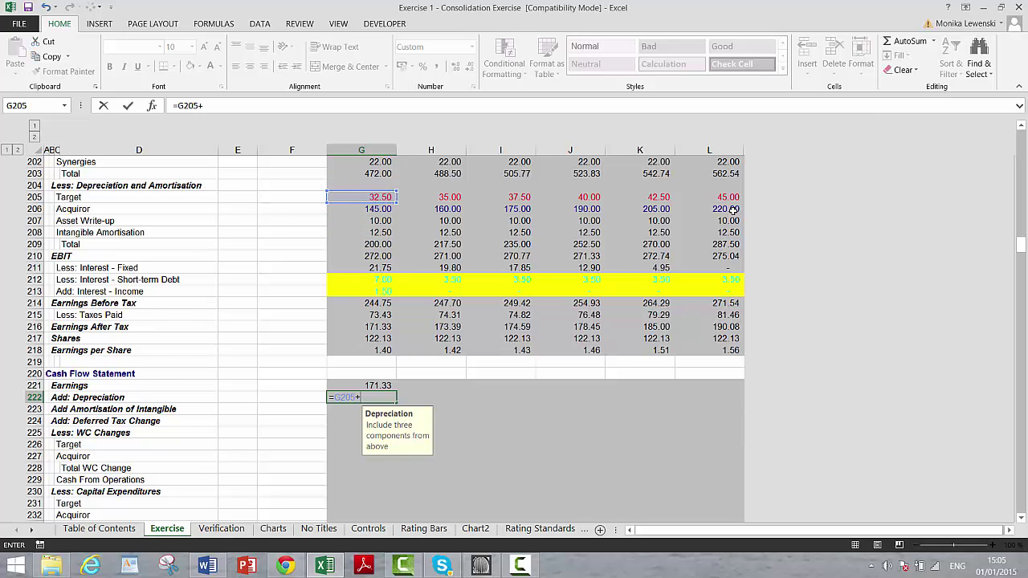
left_click(366, 209)
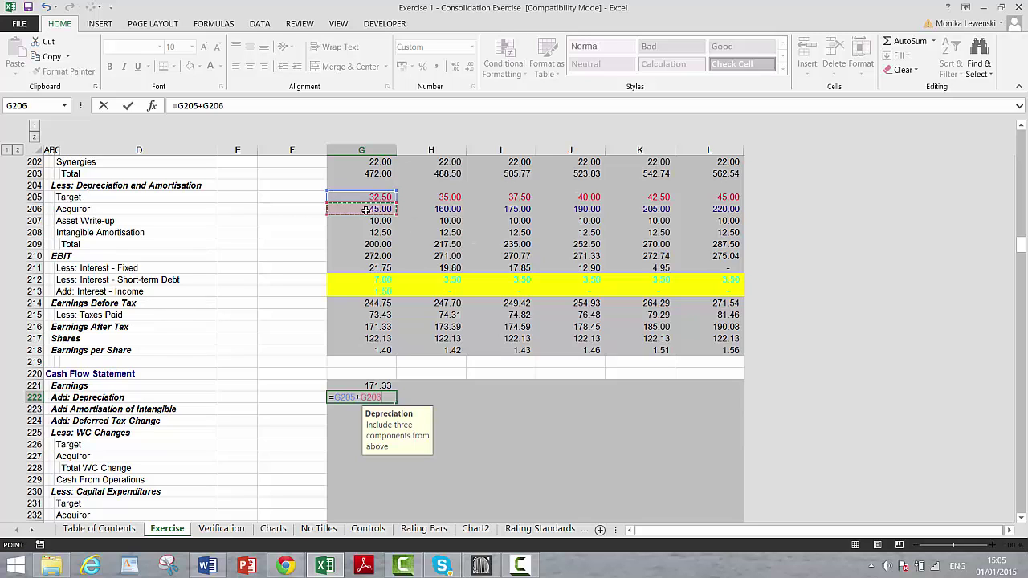
key("Return")
key("Up")
key("F2")
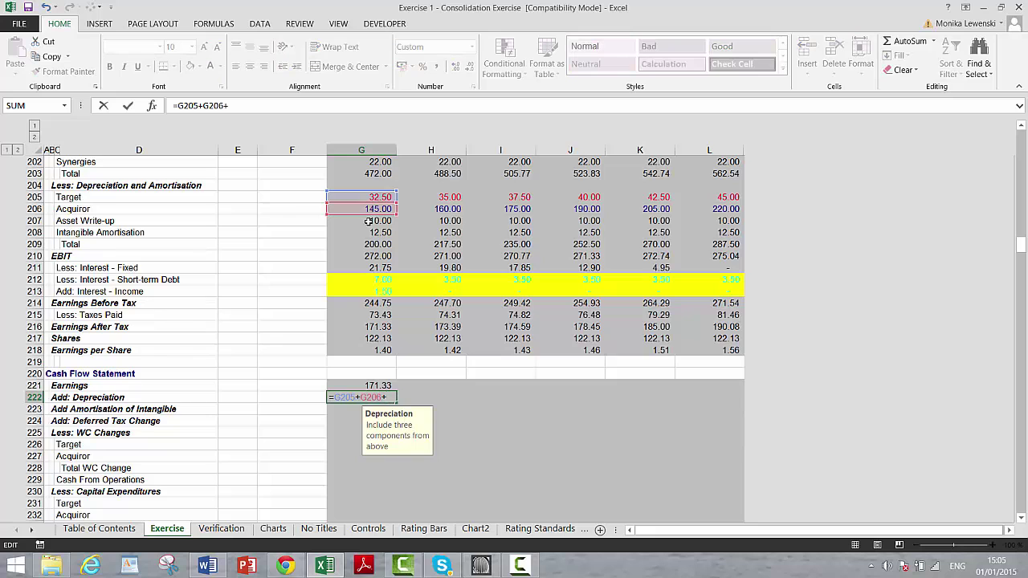
left_click(368, 221)
key("Return")
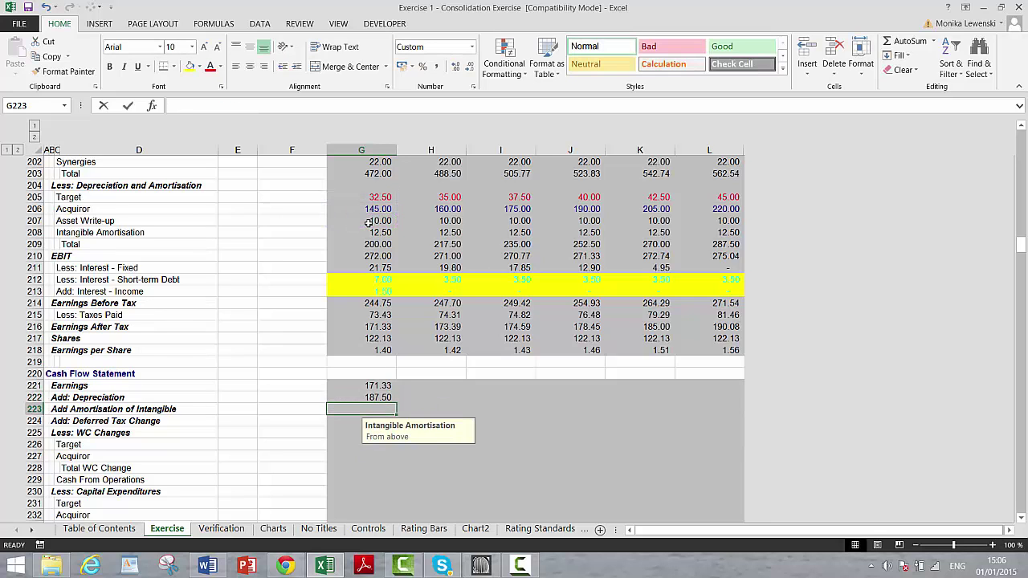
Link the year 1 Add Amortisation of Intangible cell G223 to the income statement's Intangible Amortisation in G208.
type("=")
key("Up")
key("Up")
key("Up")
key("Up")
key("Up")
key("Up")
key("Up")
key("Up")
key("Up")
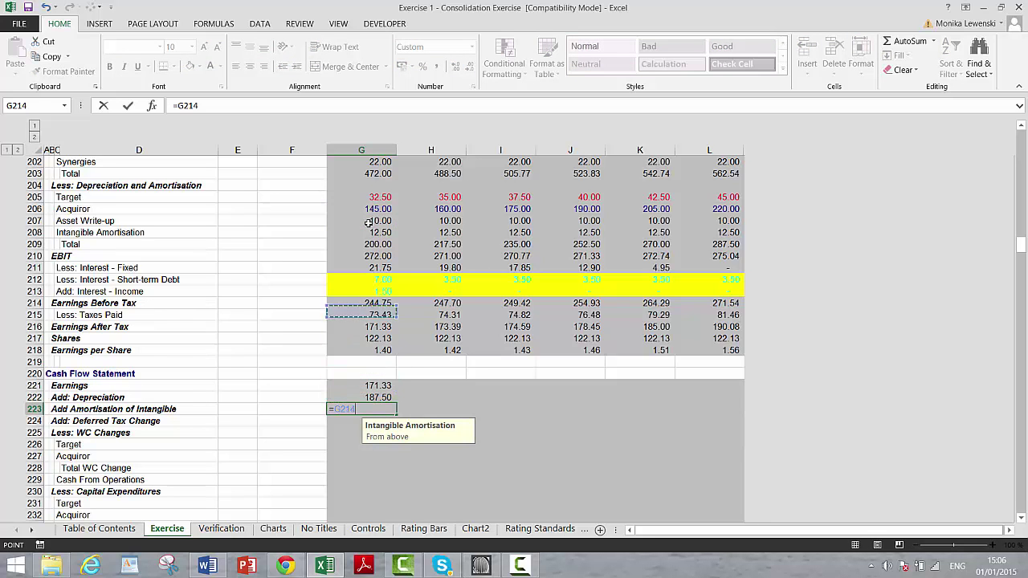
key("Up")
key("Up")
key("Up")
key("Up")
key("Up")
key("Up")
key("Up")
key("Left")
key("Left")
key("Left")
key("Left")
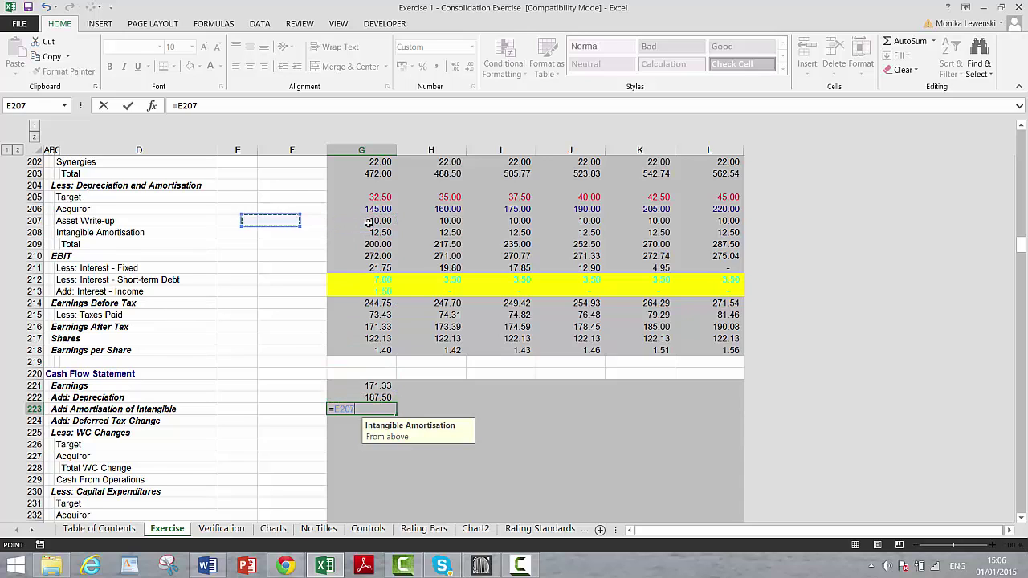
key("Right")
key("Right")
key("Right")
key("Right")
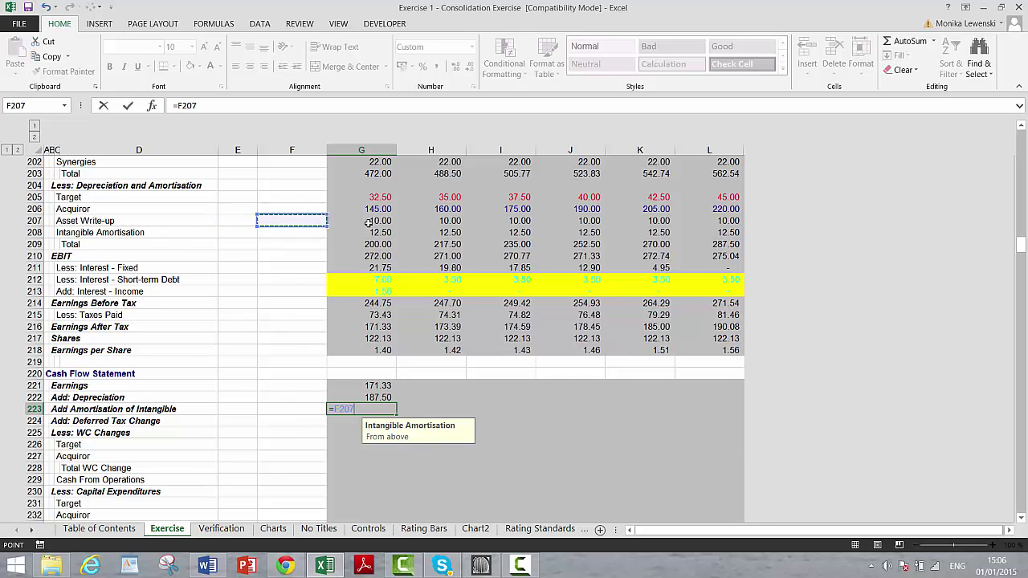
key("Down")
key("Return")
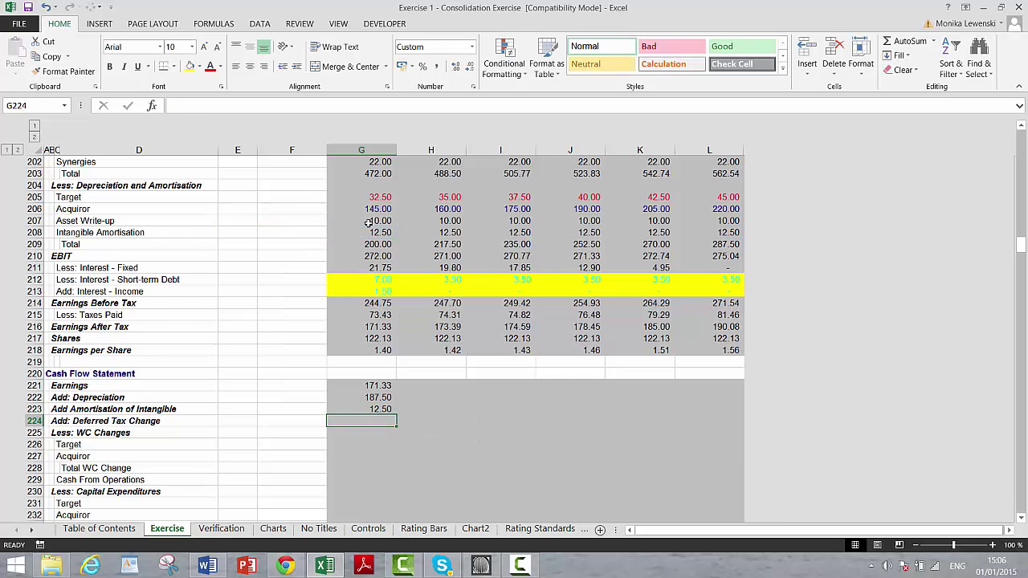
Link the Target working capital change in G226 to the target company's Less: Working Capital Change in G584.
key("Down")
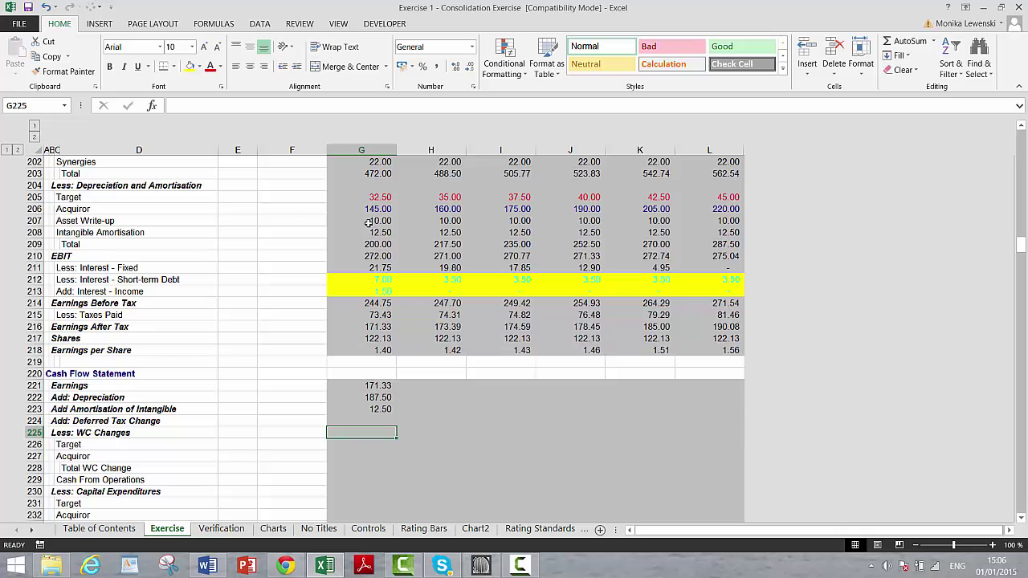
key("Down")
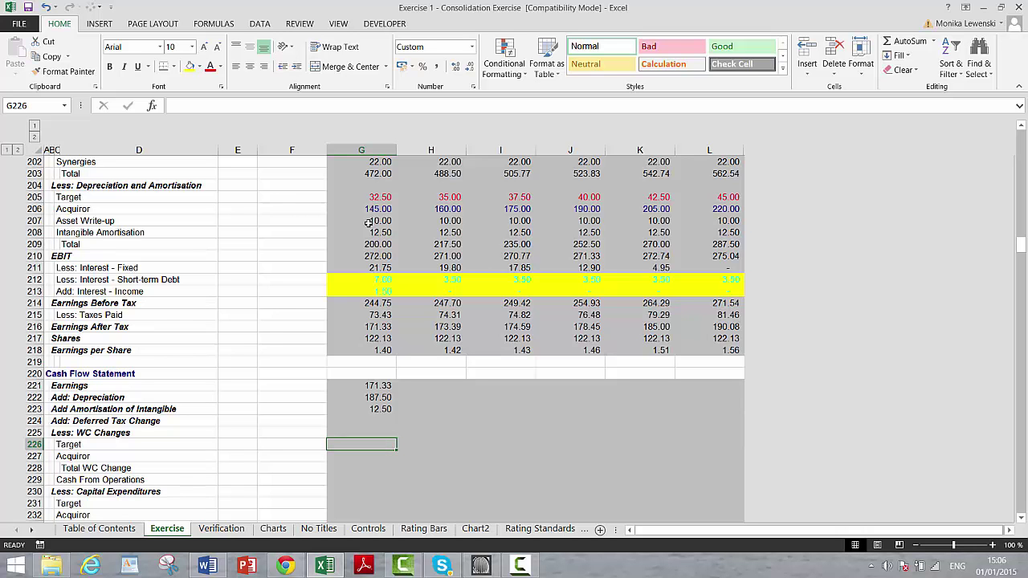
type("=")
key("Down")
key("Down")
key("Down")
key("Down")
key("Down")
key("Down")
key("Down")
key("Down")
key("Down")
key("Down")
key("Down")
key("Down")
key("Down")
key("Down")
key("Down")
key("Down")
key("Down")
key("Down")
key("Down")
key("Down")
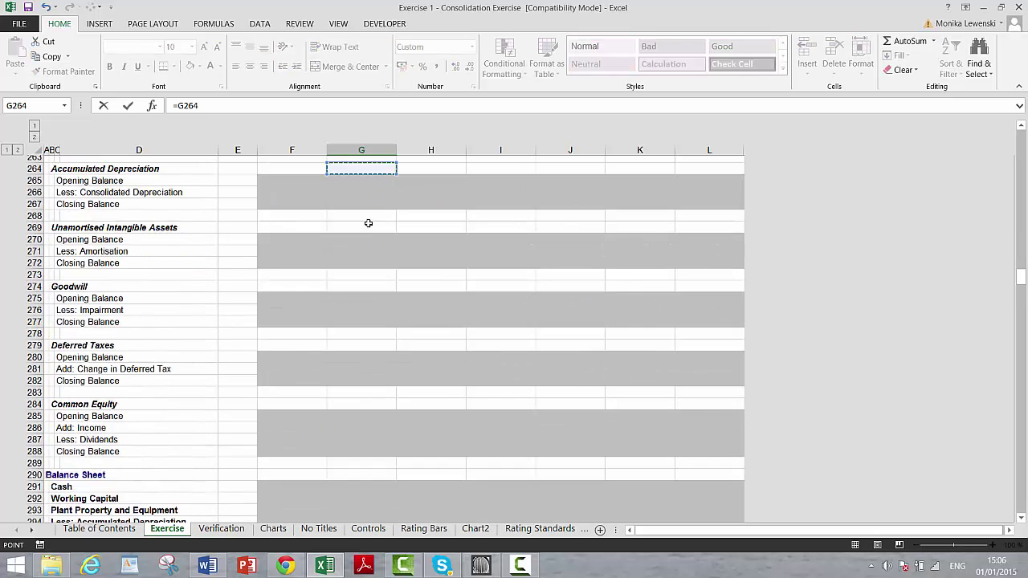
key("Page_Down")
key("Page_Down")
key("Page_Down")
key("Page_Down")
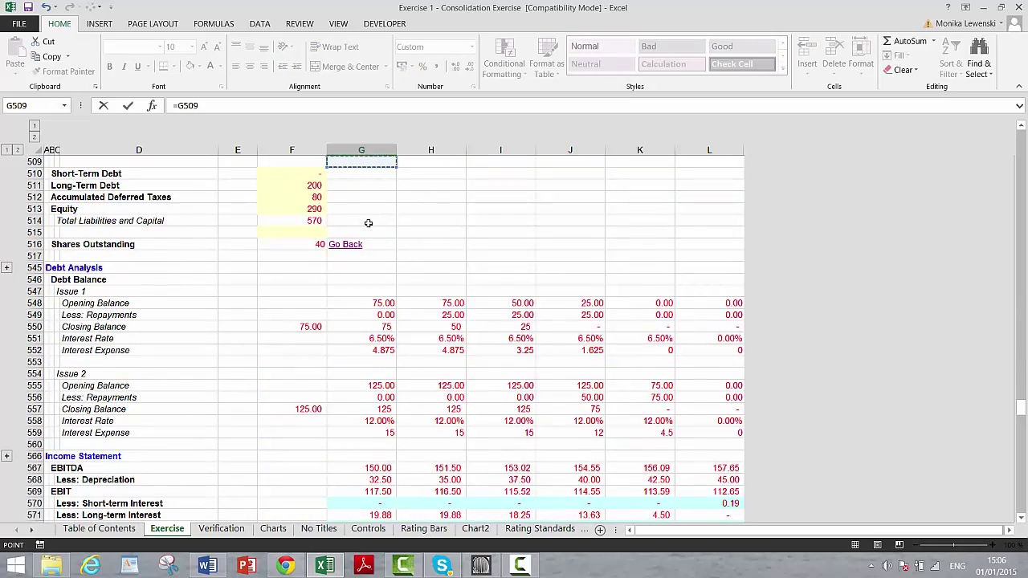
key("Page_Down")
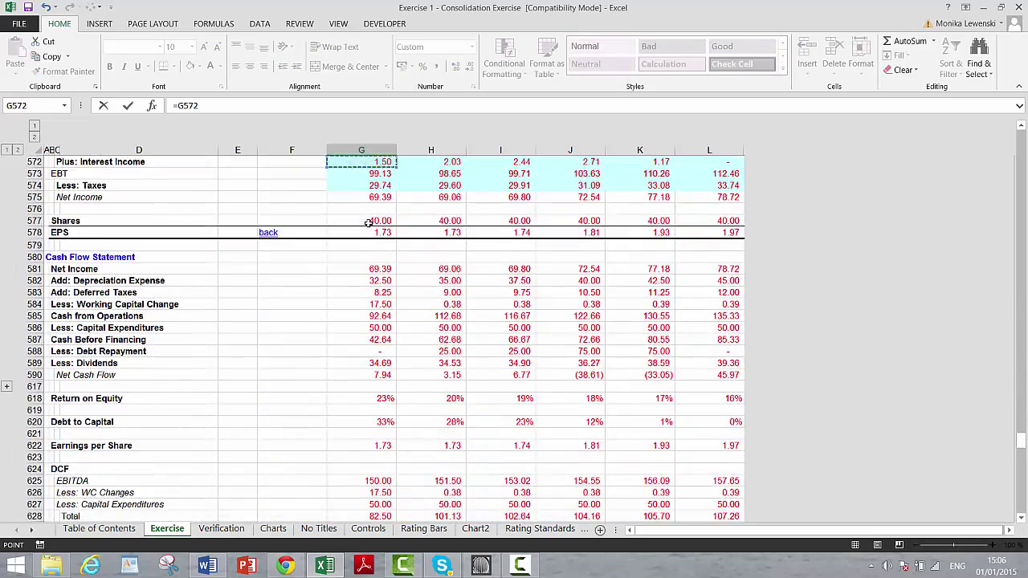
key("Down")
key("Down")
key("Down")
key("Down")
key("Down")
key("Down")
key("Down")
key("Down")
key("Down")
key("Down")
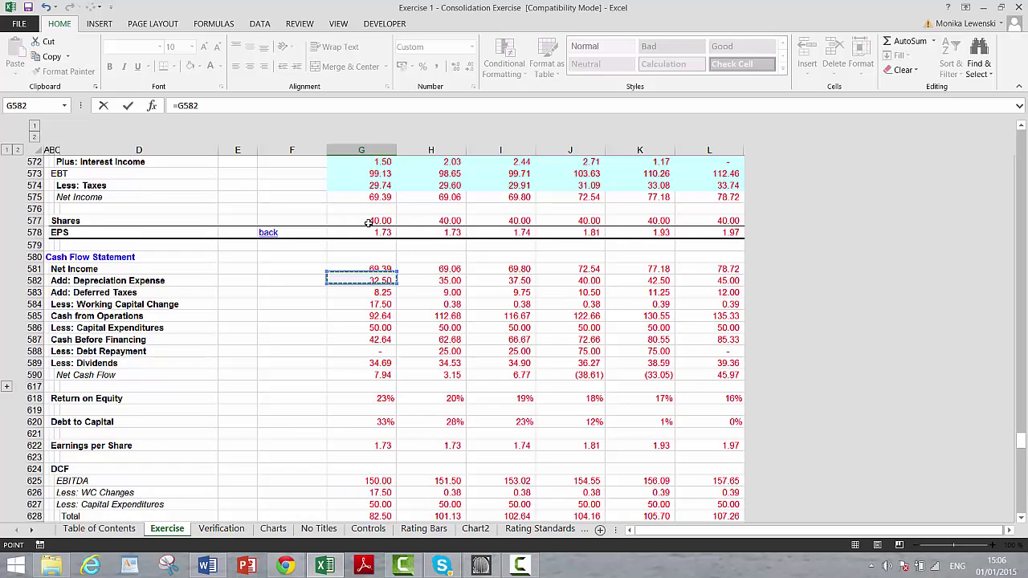
key("Down")
key("Down")
key("Return")
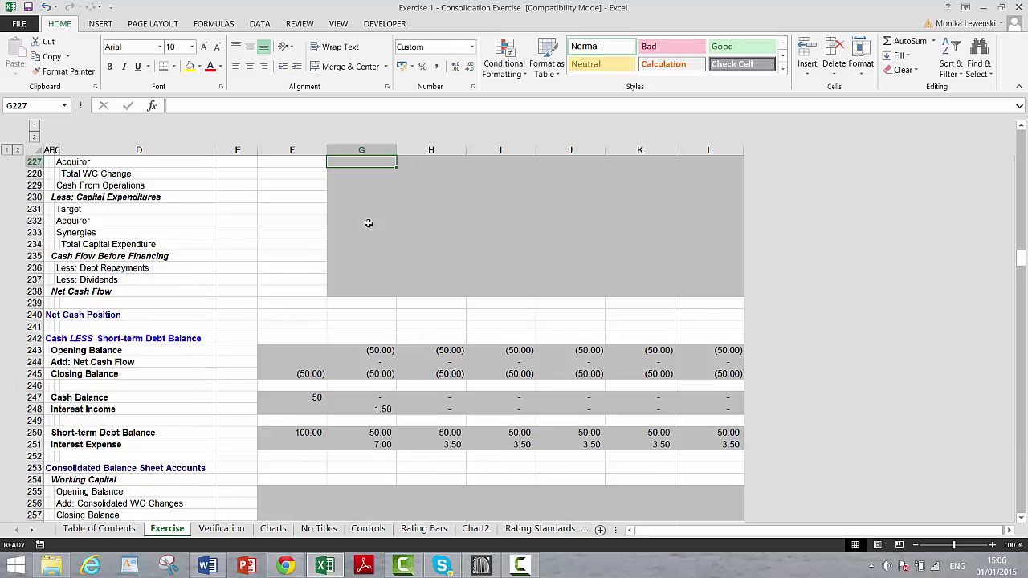
Link the Acquiror working capital change in G227 to the acquiring company's Less: Working Capital Change in G411.
key("Up")
key("Up")
key("Up")
key("Down")
key("Down")
key("Down")
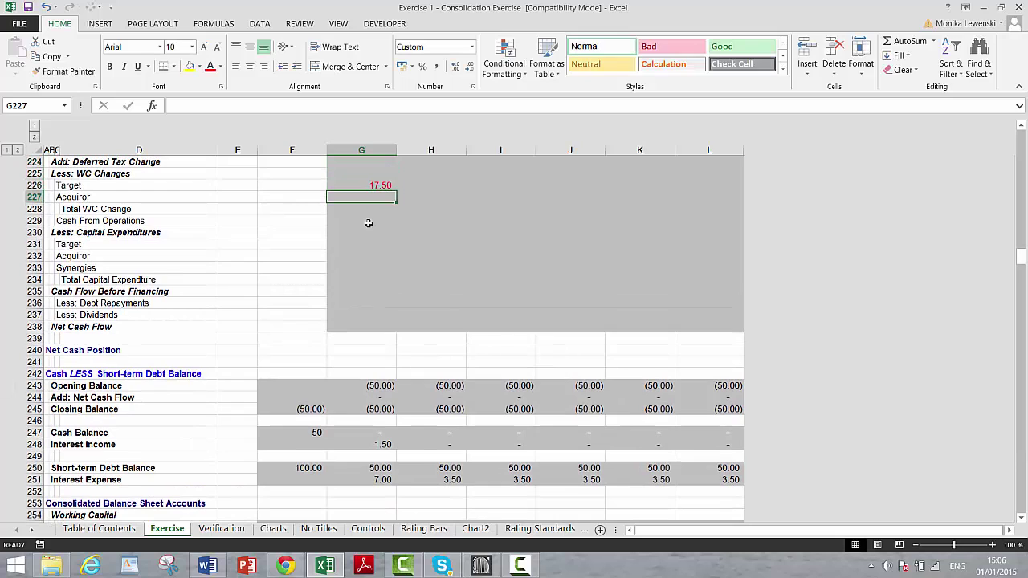
type("=")
key("Down")
key("Down")
key("Down")
key("Down")
key("Down")
key("Down")
key("Down")
key("Down")
key("Down")
key("Down")
key("Down")
key("Down")
key("Down")
key("Down")
key("Down")
key("Down")
key("Down")
key("Down")
key("Down")
key("Down")
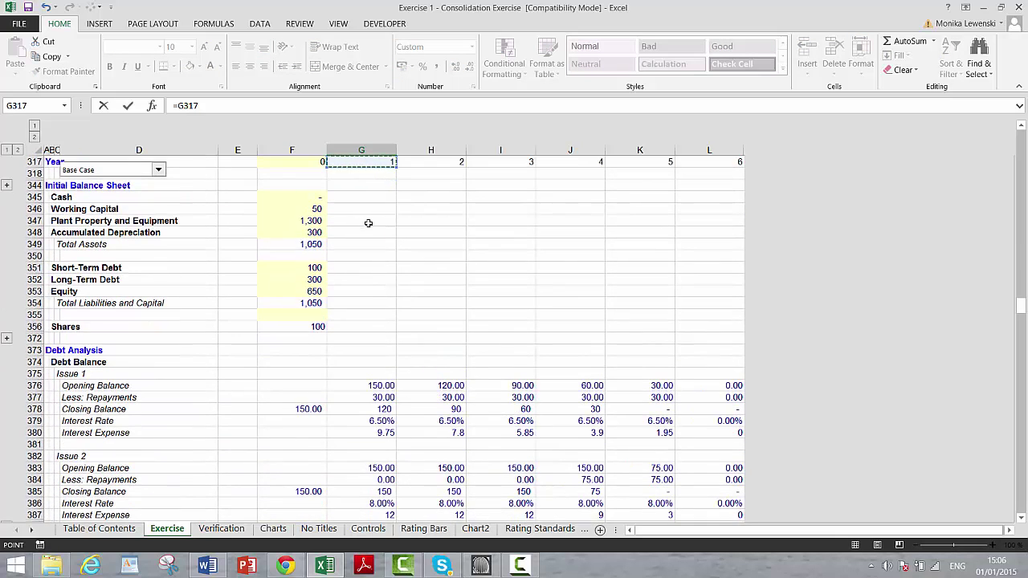
key("Page_Down")
key("Left")
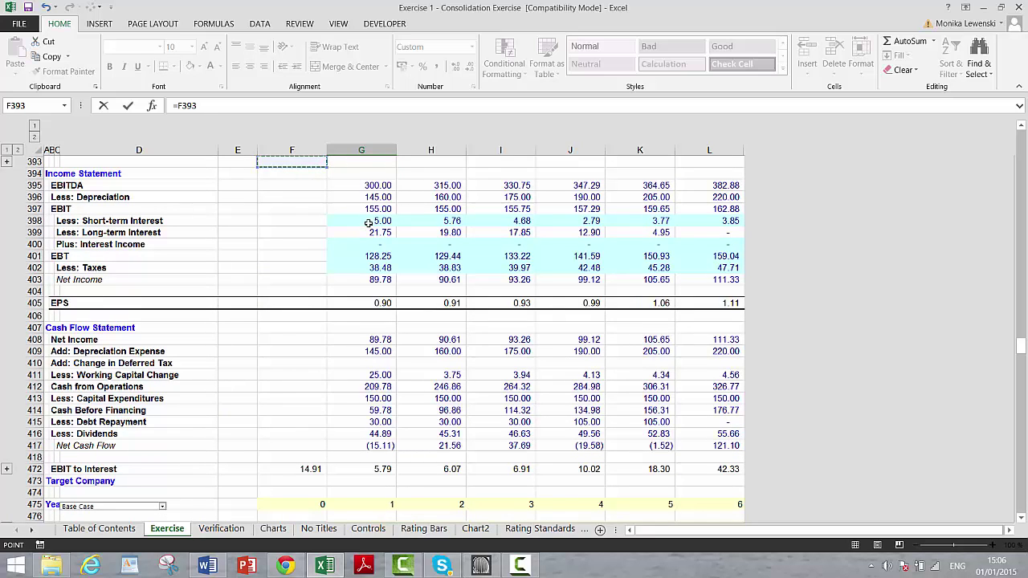
key("Right")
key("Down")
key("Down")
key("Down")
key("Down")
key("Down")
key("Down")
key("Down")
key("Down")
key("Down")
key("Down")
key("Down")
key("Down")
key("Down")
key("Down")
key("Down")
key("Down")
key("Down")
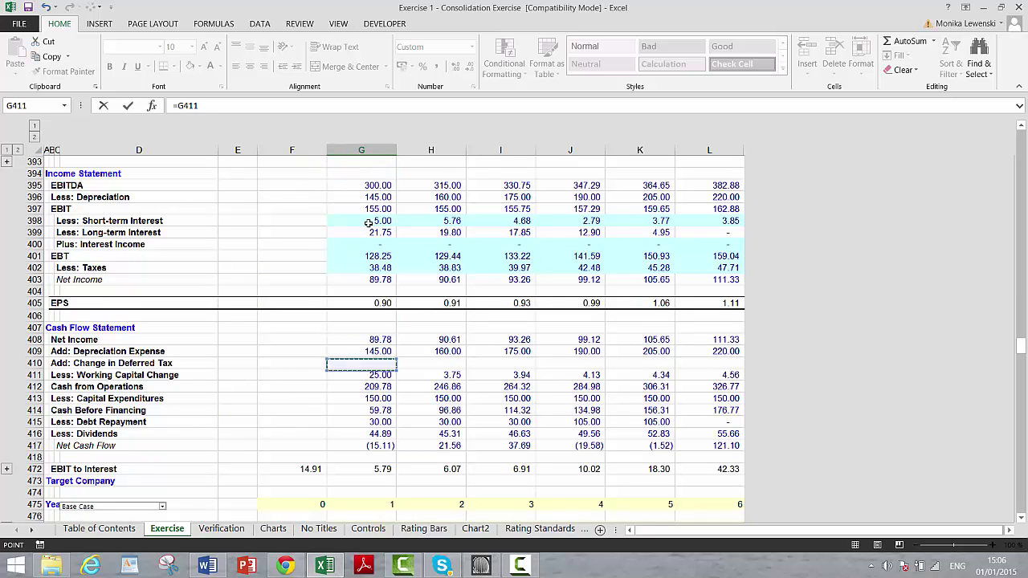
key("Down")
key("shift+Return")
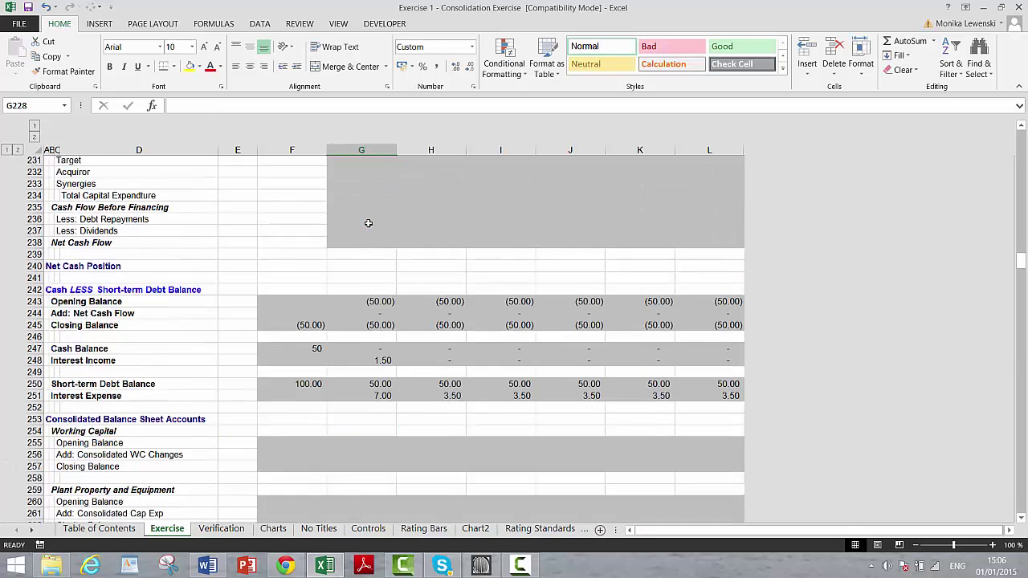
Total the Target and Acquiror working capital changes in G228 with AutoSum.
scroll(368, 223, "up", 1)
key("Down")
key("Down")
key("Down")
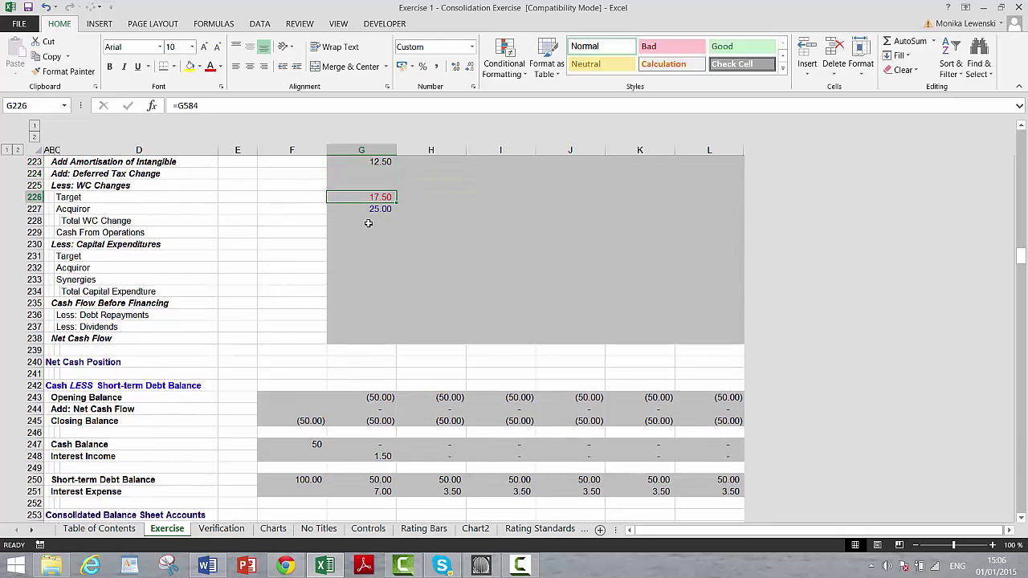
key("Up")
key("Up")
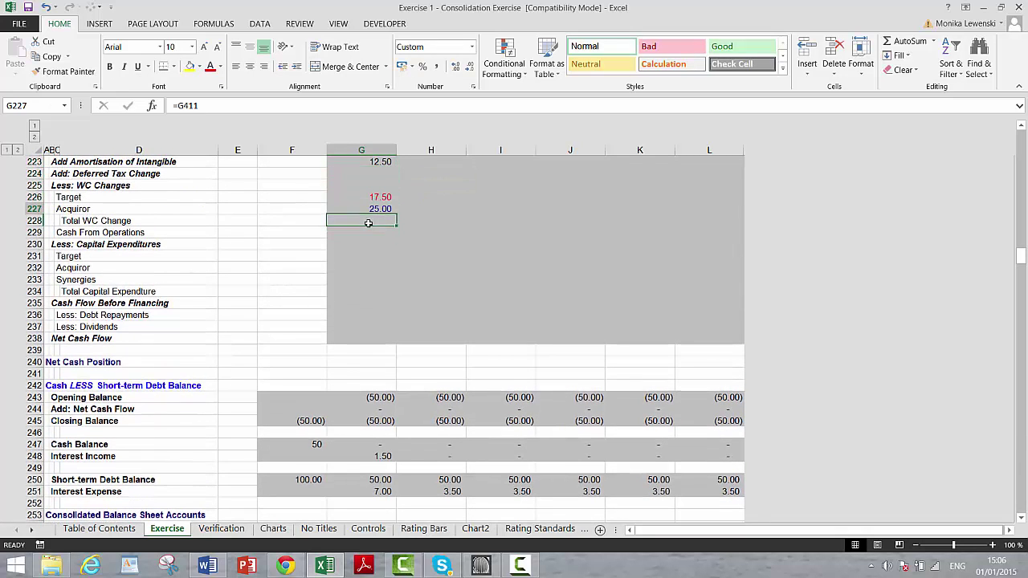
key("Down")
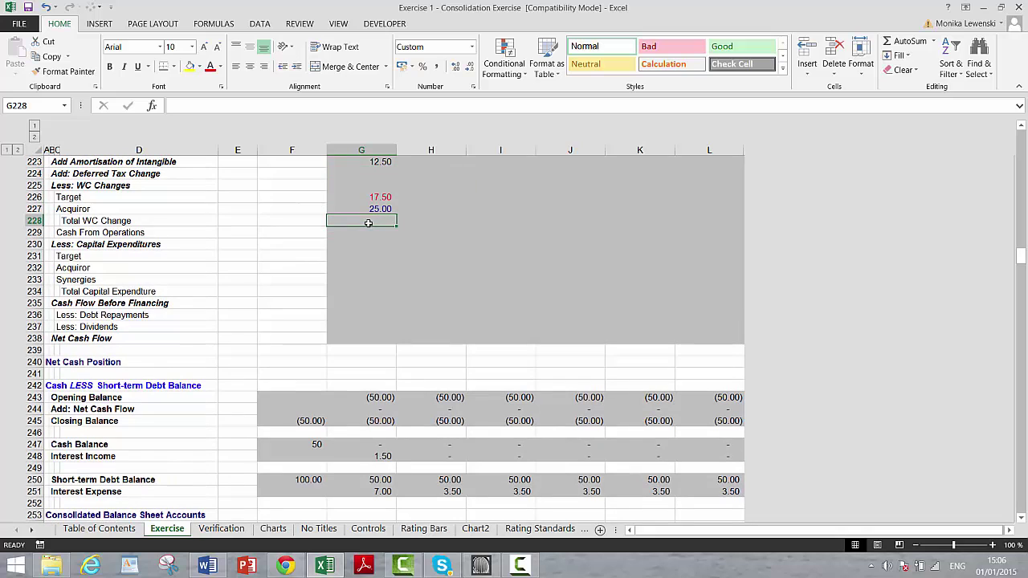
key("alt+equal")
key("Return")
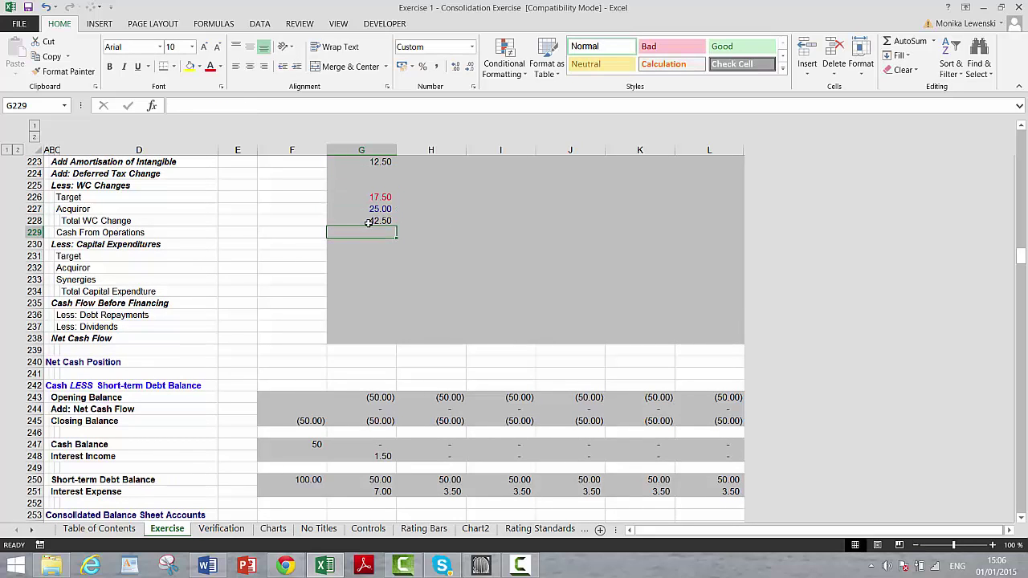
Calculate Cash From Operations in G229 with the formula =G221+G222+G223-G228.
type("=")
key("Up")
key("Up")
key("Up")
key("Up")
key("Up")
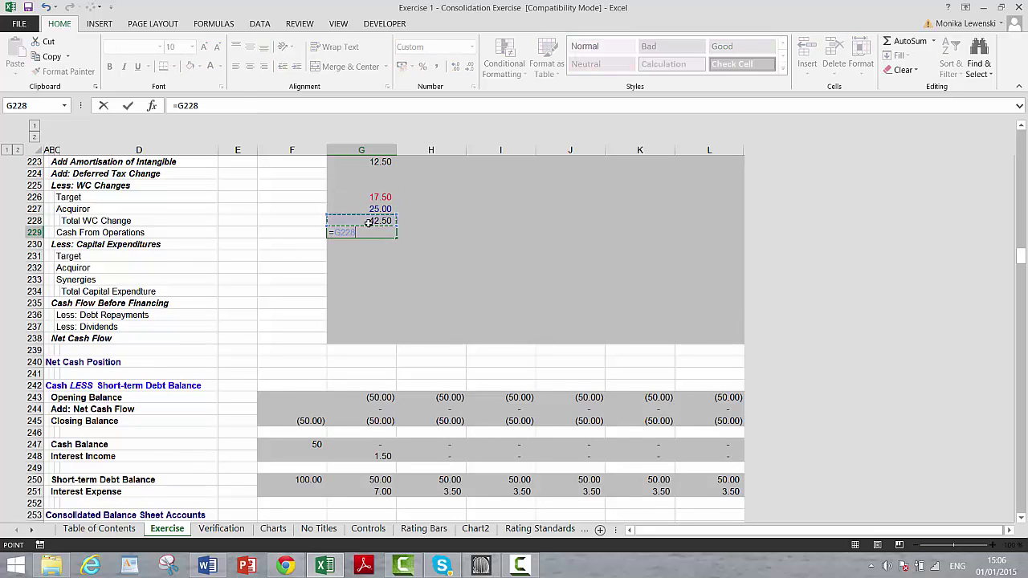
key("Up")
key("Up")
key("Up")
key("Up")
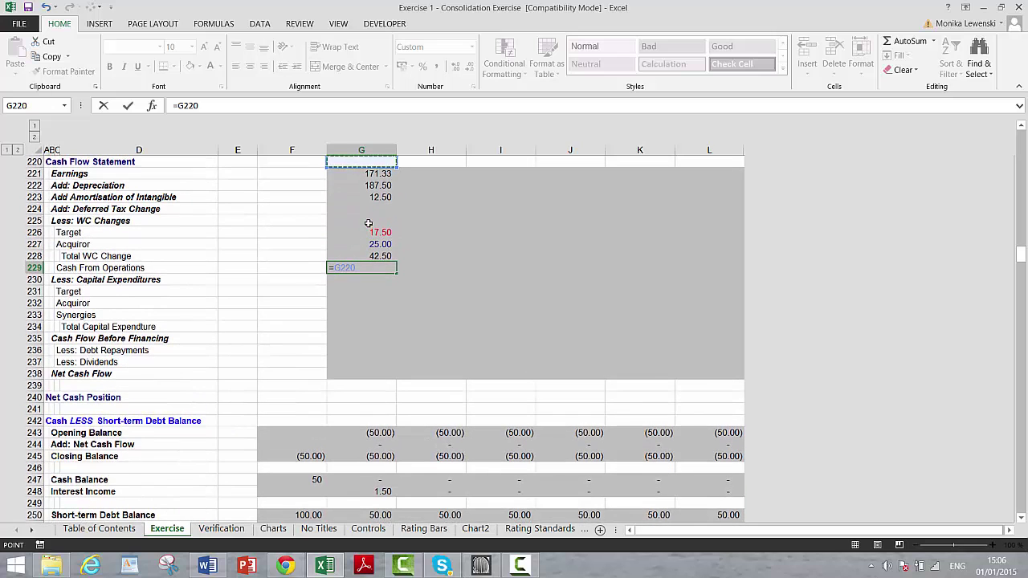
key("Down")
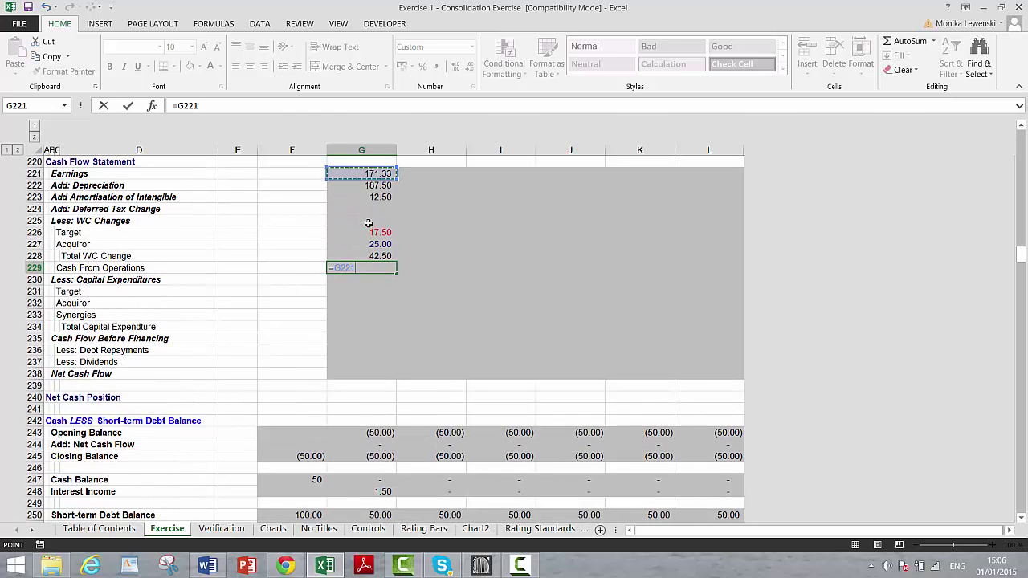
type("+")
key("Up")
key("Up")
key("Up")
key("Up")
key("Up")
key("Up")
key("Up")
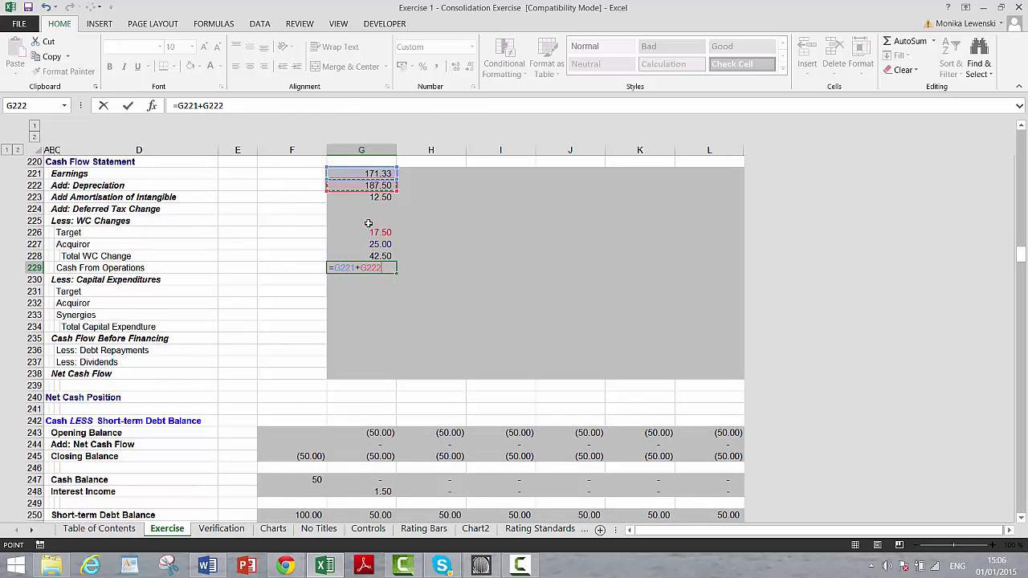
type("+")
key("Up")
key("Up")
key("Up")
key("Up")
key("Up")
key("Up")
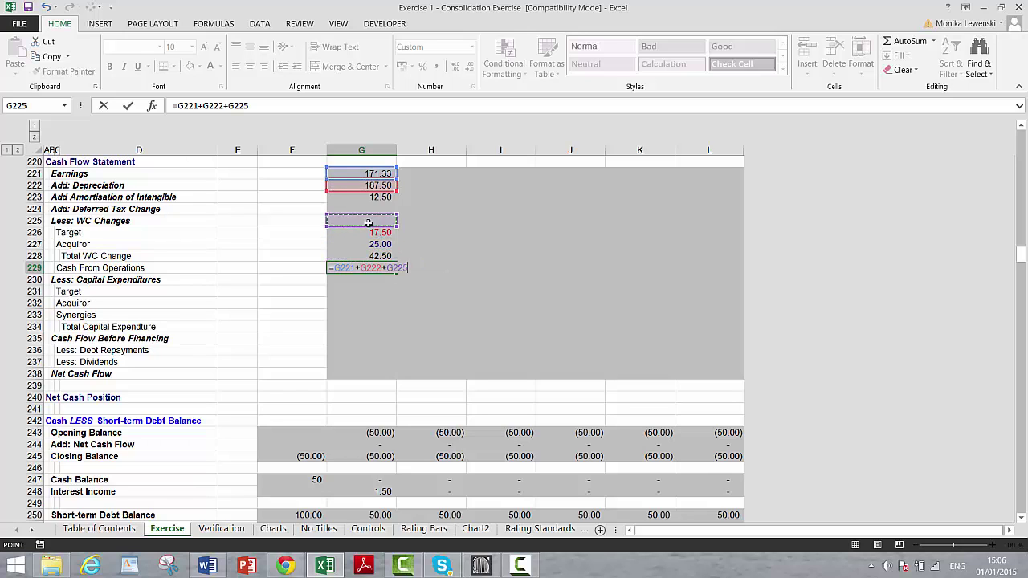
type("-")
key("Up")
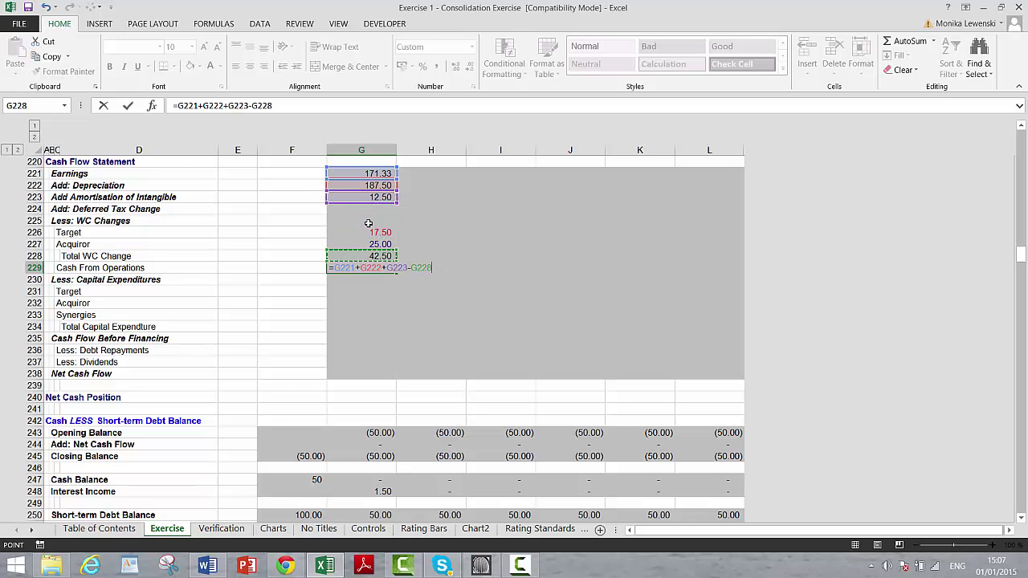
key("Return")
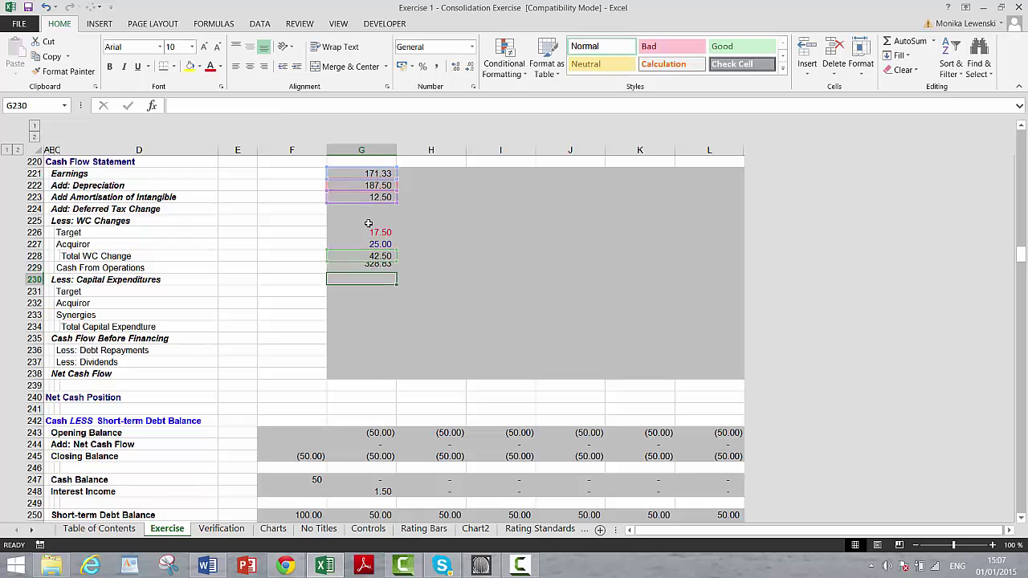
Link the Target capital expenditures in G231 to the target company's Less: Capital Expenditures in G586.
key("Down")
type("=")
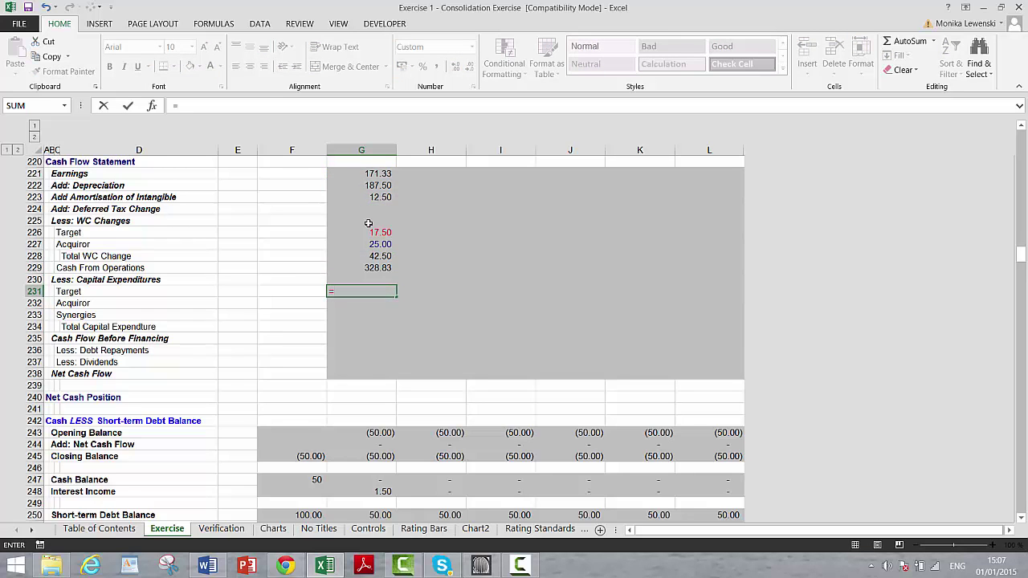
key("Page_Down")
key("Page_Down")
key("Page_Down")
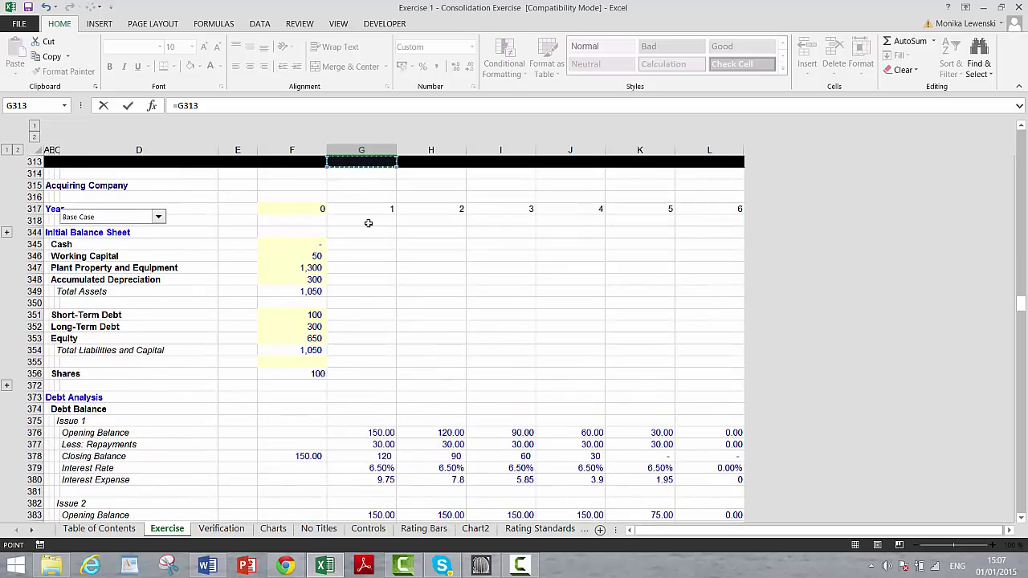
key("Page_Down")
key("Page_Down")
key("Page_Down")
key("Page_Down")
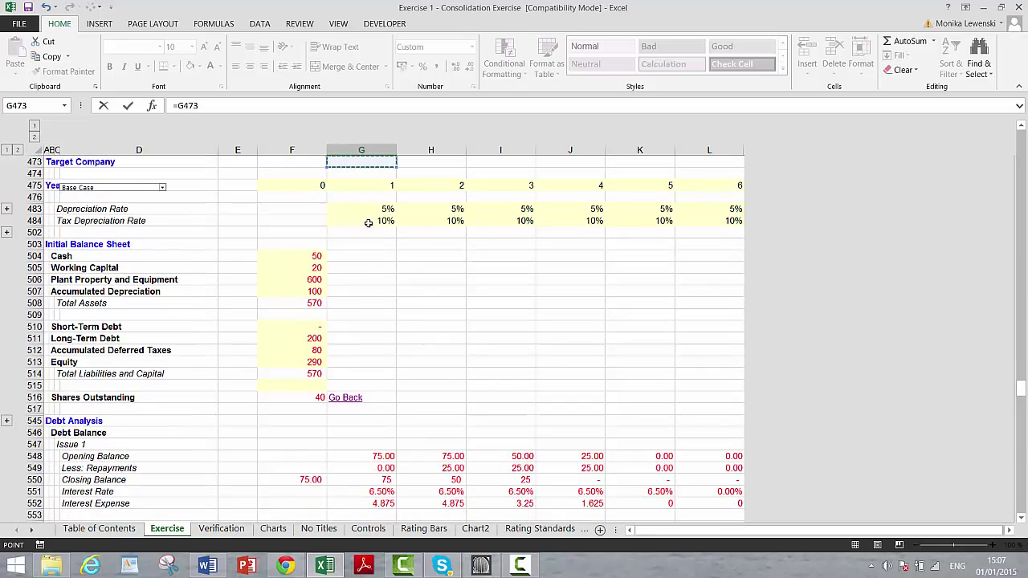
key("Page_Down")
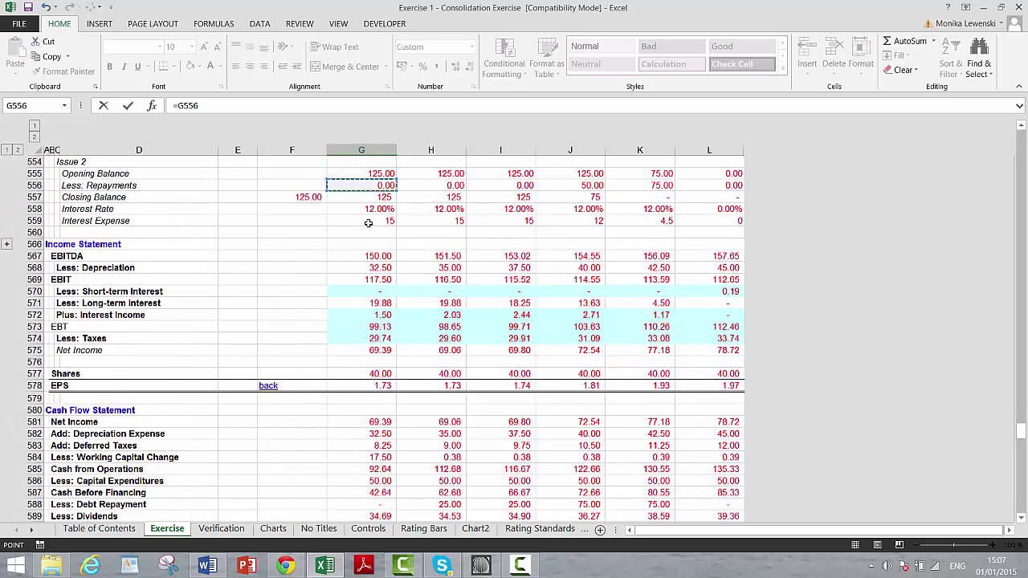
key("Down")
key("Down")
key("Down")
key("Down")
key("Down")
key("Down")
key("Down")
key("Down")
key("Down")
key("Down")
key("Down")
key("Down")
key("Down")
key("Down")
key("Down")
key("Down")
key("Down")
key("Down")
key("Down")
key("Down")
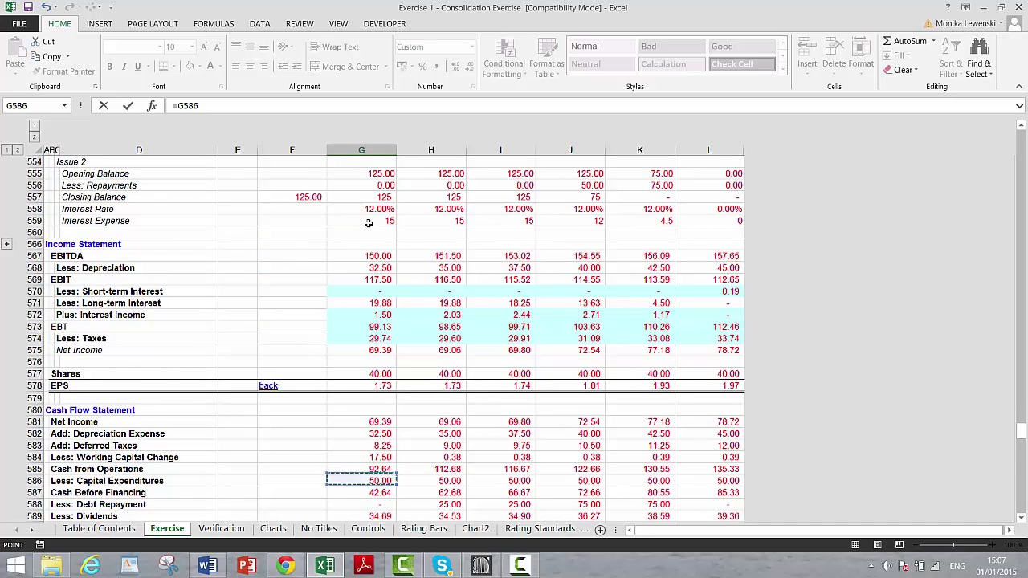
key("Escape")
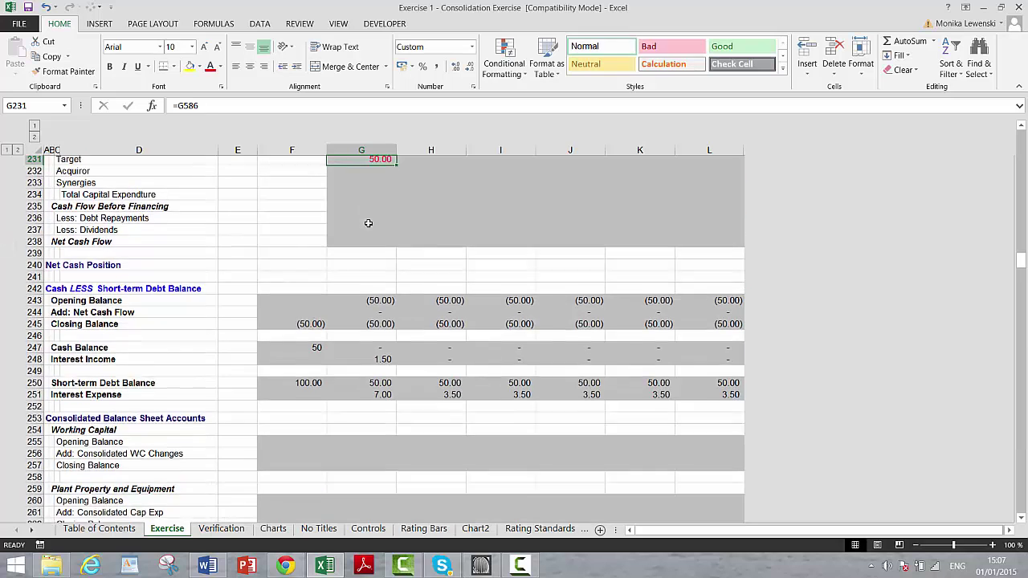
scroll(368, 222, "up", 1)
Link the Acquiror capital expenditures in G232 to the acquiring company's Less: Capital Expenditures in G413.
key("Down")
key("Down")
key("Down")
key("Down")
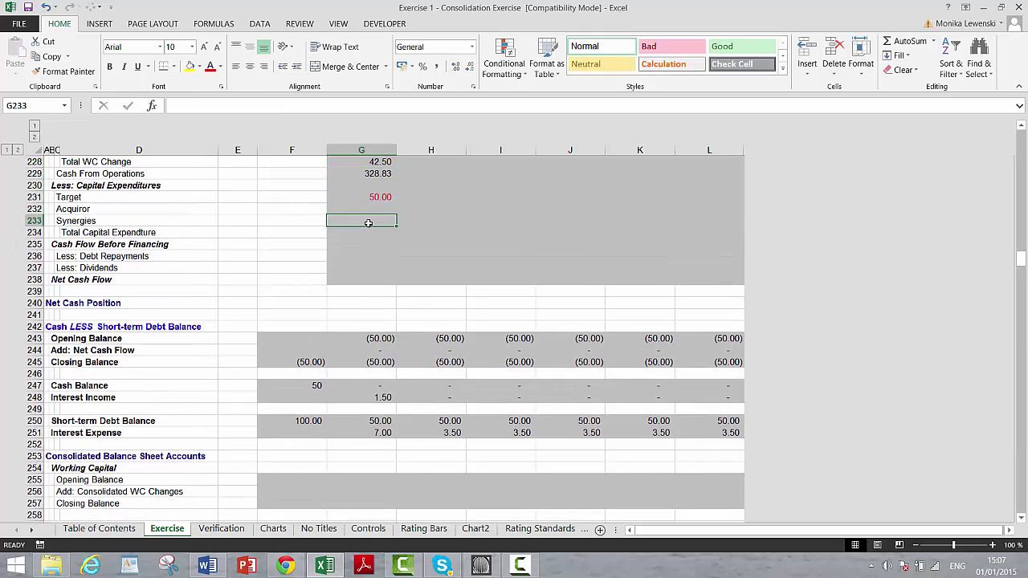
key("Up")
key("Left")
key("Right")
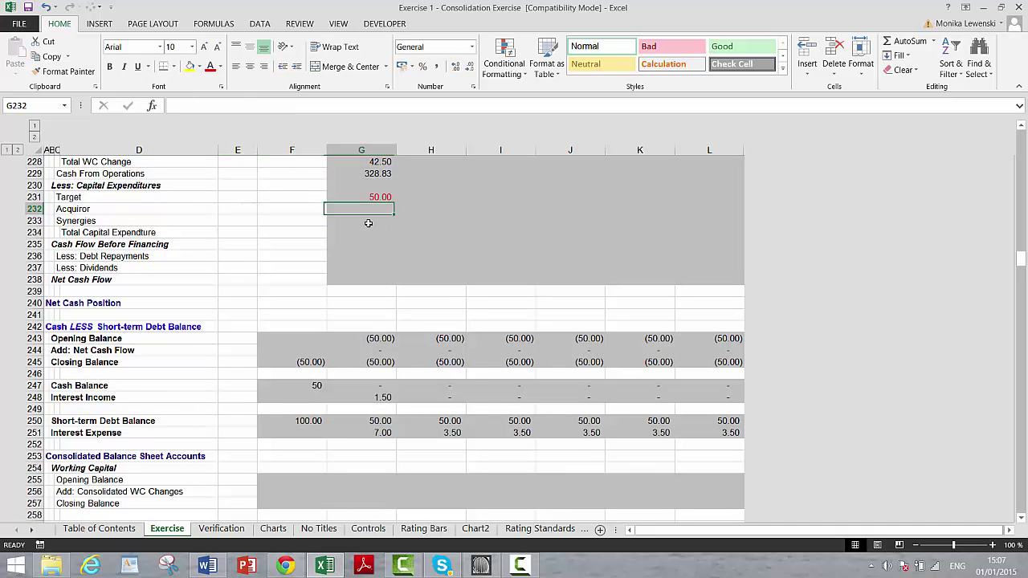
type("=")
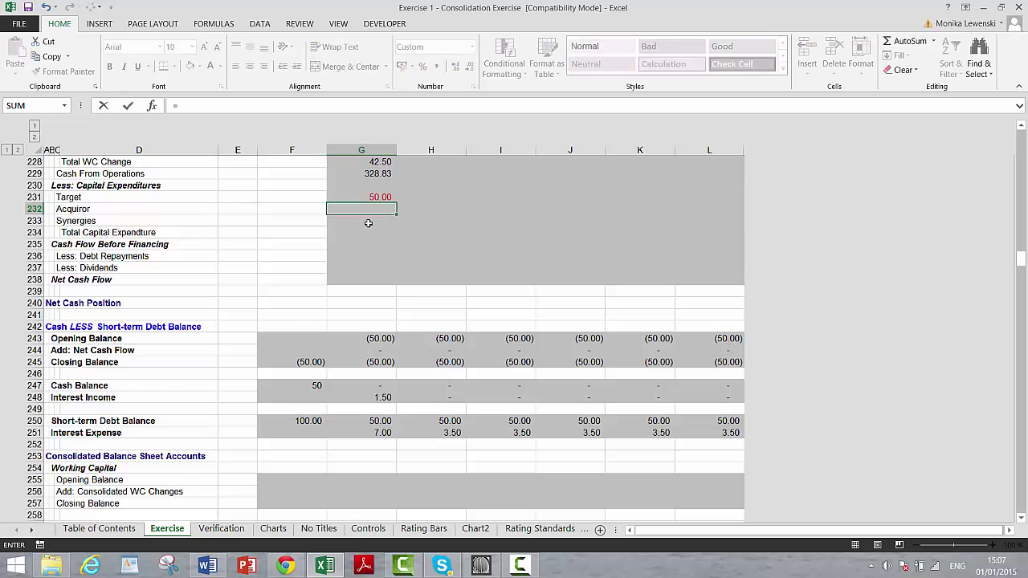
key("Page_Down")
key("Page_Down")
key("Page_Down")
key("Page_Down")
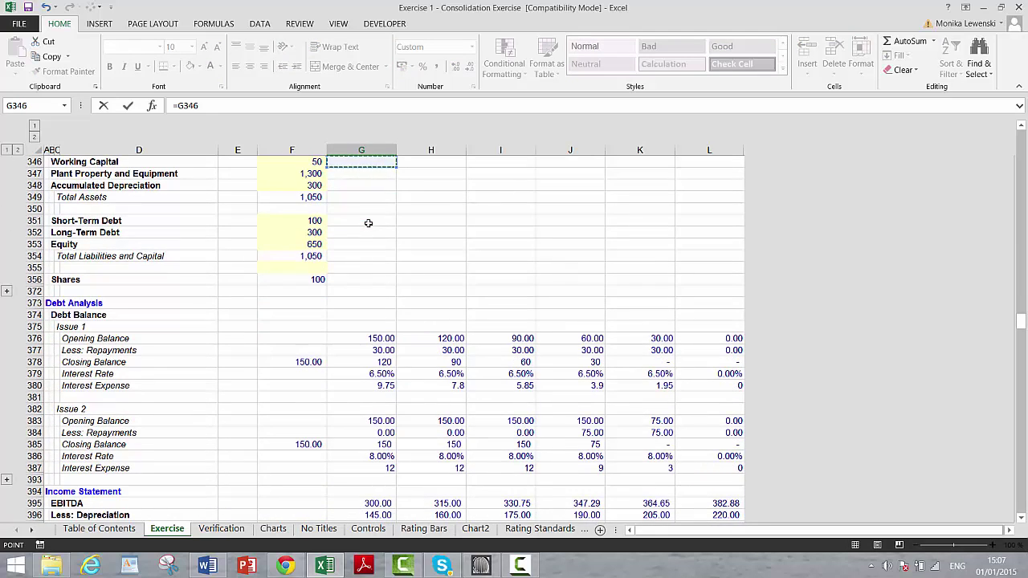
key("Page_Down")
key("Page_Down")
key("Down")
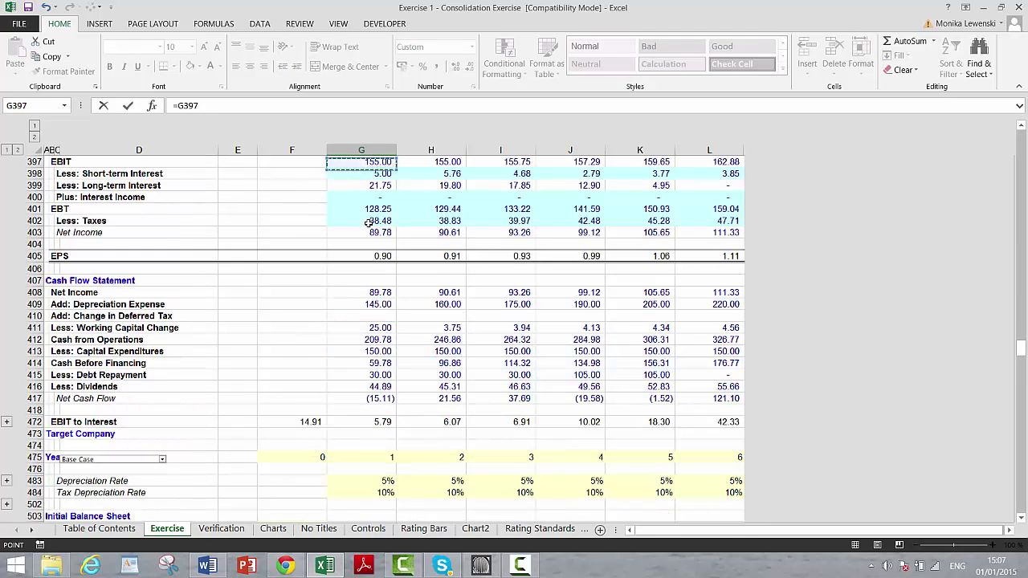
key("Up")
key("Up")
key("Down")
key("Down")
key("Down")
key("Down")
key("Down")
key("Down")
key("Down")
key("Down")
key("Down")
key("Down")
key("Down")
key("Down")
key("Down")
key("Down")
key("Down")
key("Down")
key("Down")
key("Down")
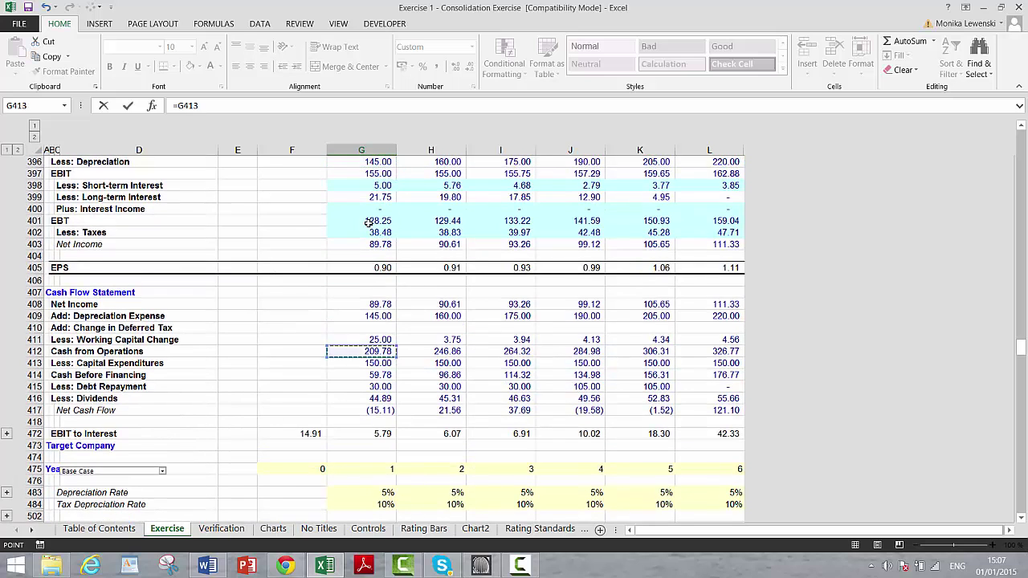
key("Up")
key("Up")
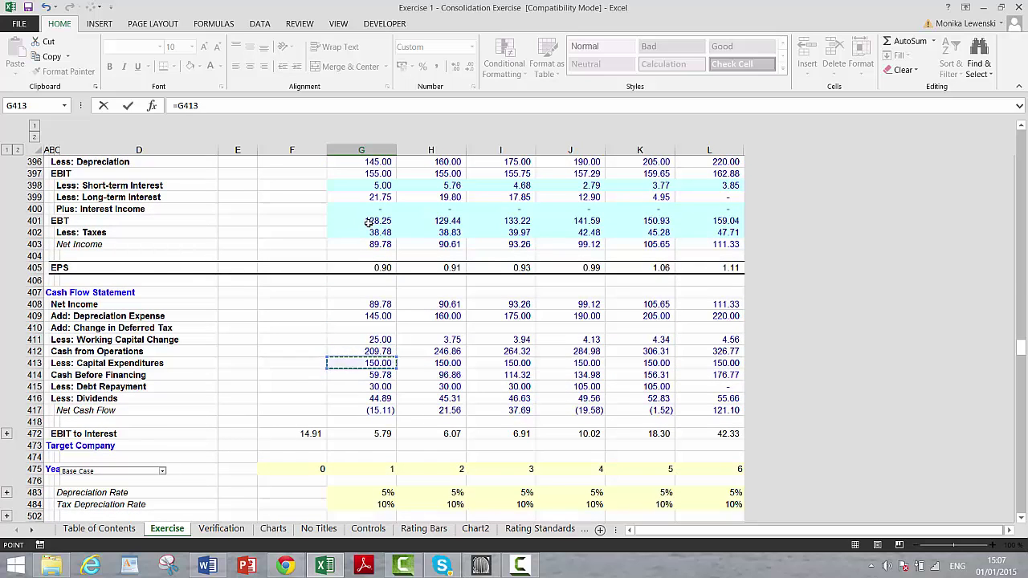
key("Return")
Sum the Target and Acquiror capital expenditures in G233 with AutoSum.
key("Up")
key("Up")
key("Up")
key("Up")
key("Down")
key("Down")
key("Down")
key("Down")
key("Down")
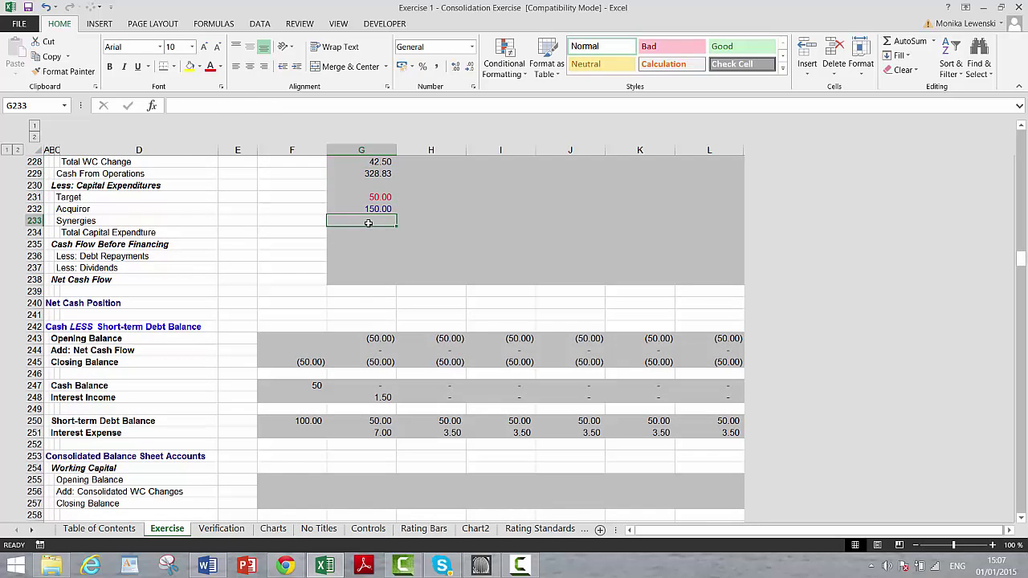
key("alt+equal")
key("Return")
key("Left")
key("Left")
key("Left")
key("Left")
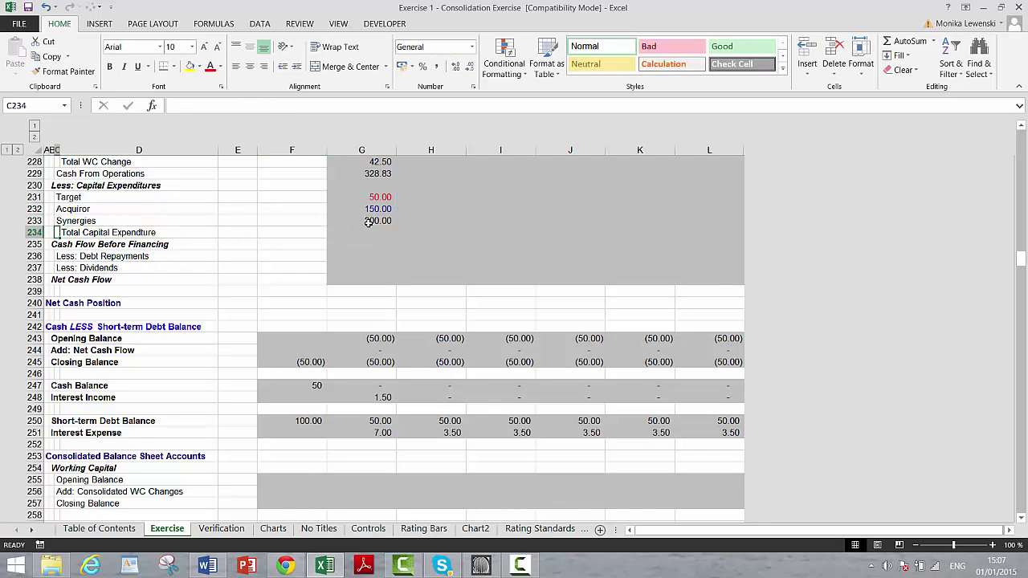
key("Right")
key("Right")
key("Right")
key("Right")
key("Up")
key("Left")
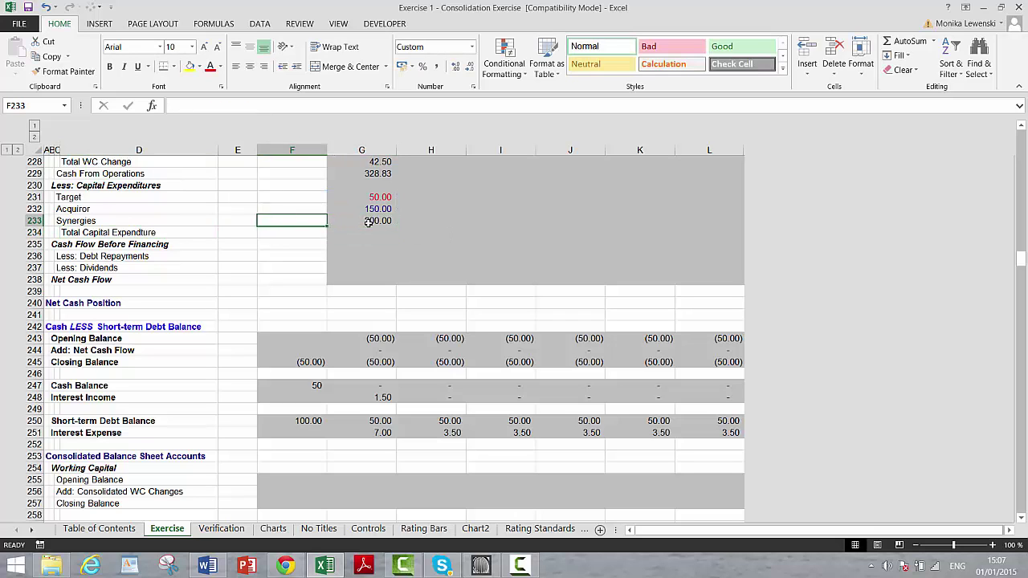
key("Left")
key("Left")
key("Right")
key("Right")
key("Up")
key("Up")
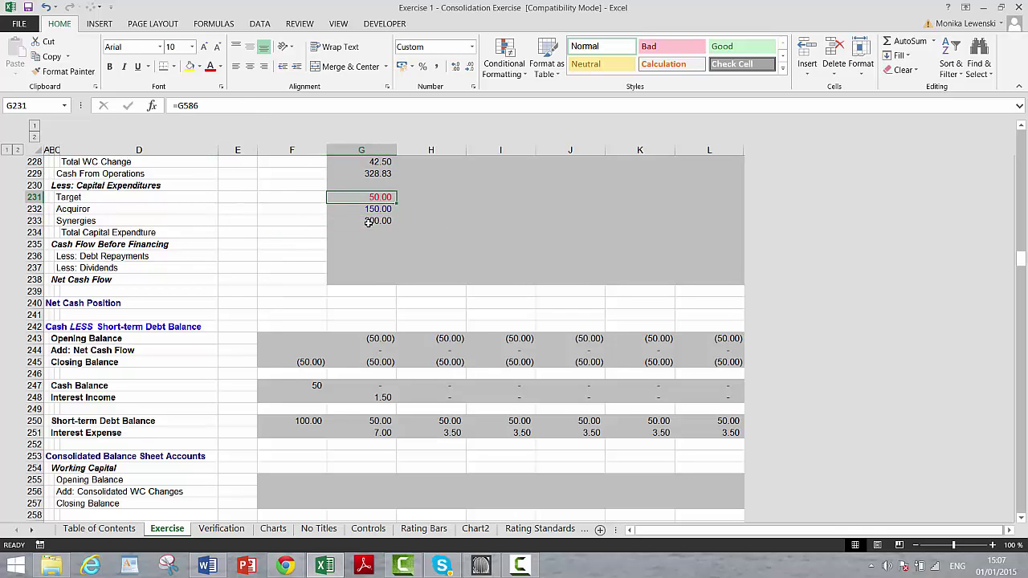
key("Left")
key("Left")
key("Left")
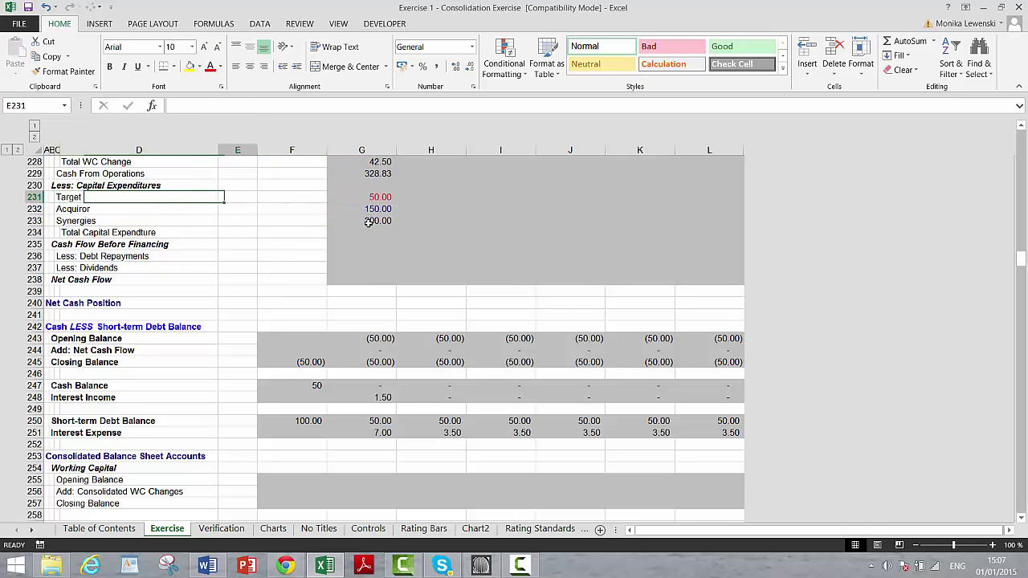
Move the capital expenditure sum from the Synergies cell G233 to the Total Capital Expenditure cell G234.
key("Down")
key("Right")
key("Right")
key("Right")
key("Down")
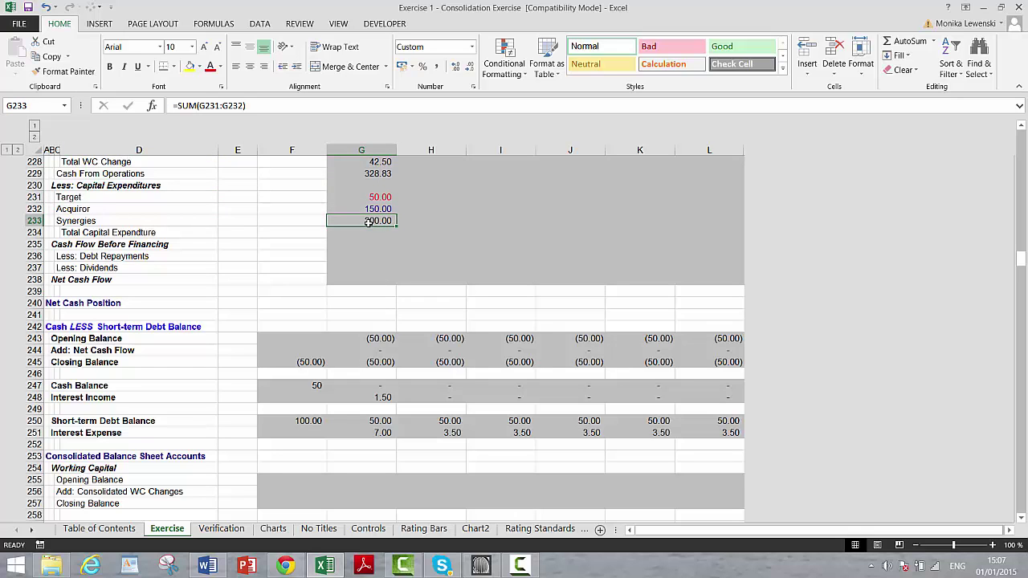
key("ctrl+c")
key("Down")
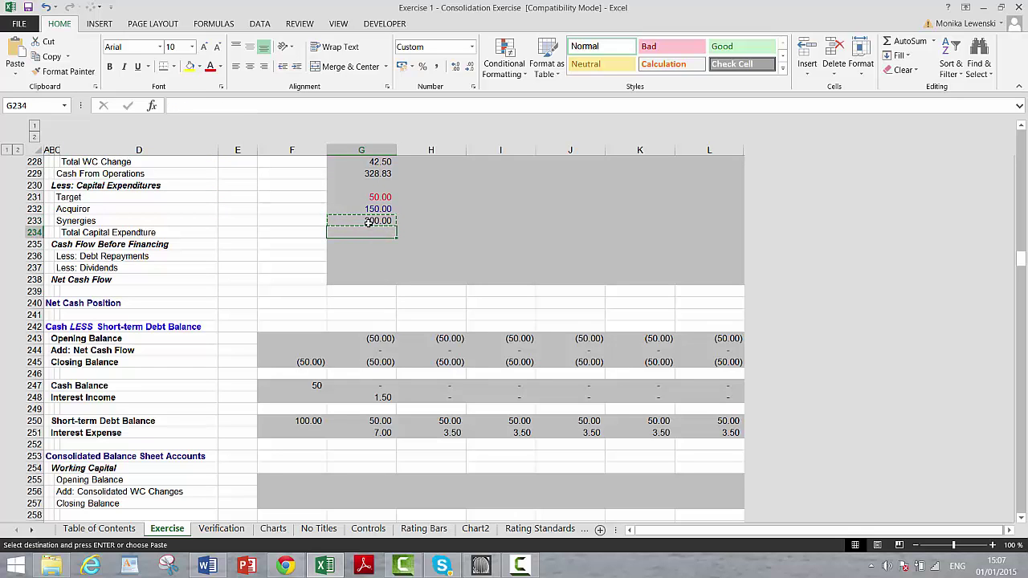
key("Return")
key("Up")
key("Up")
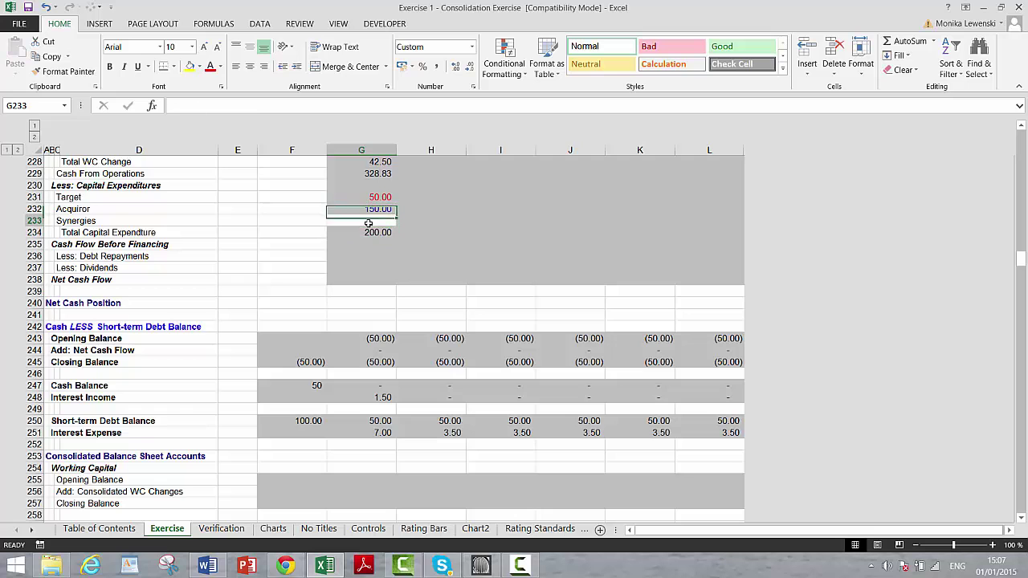
Link Less: Debt Repayments in G236 to the Aggregate debt Repayments in G147 of the Debt Schedule.
key("Down")
key("Down")
key("Down")
key("Down")
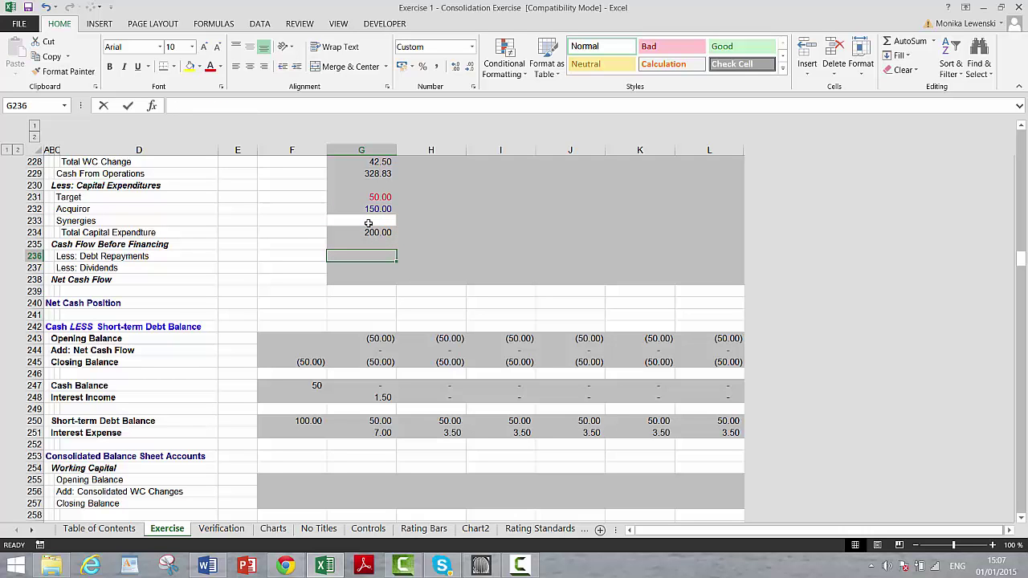
type("=")
key("Up")
key("Up")
key("Up")
key("Up")
key("Up")
key("Up")
key("Up")
key("Up")
key("Up")
key("Up")
key("Up")
key("Up")
key("Up")
key("Up")
key("Up")
key("Up")
key("Up")
key("Up")
key("Up")
key("Up")
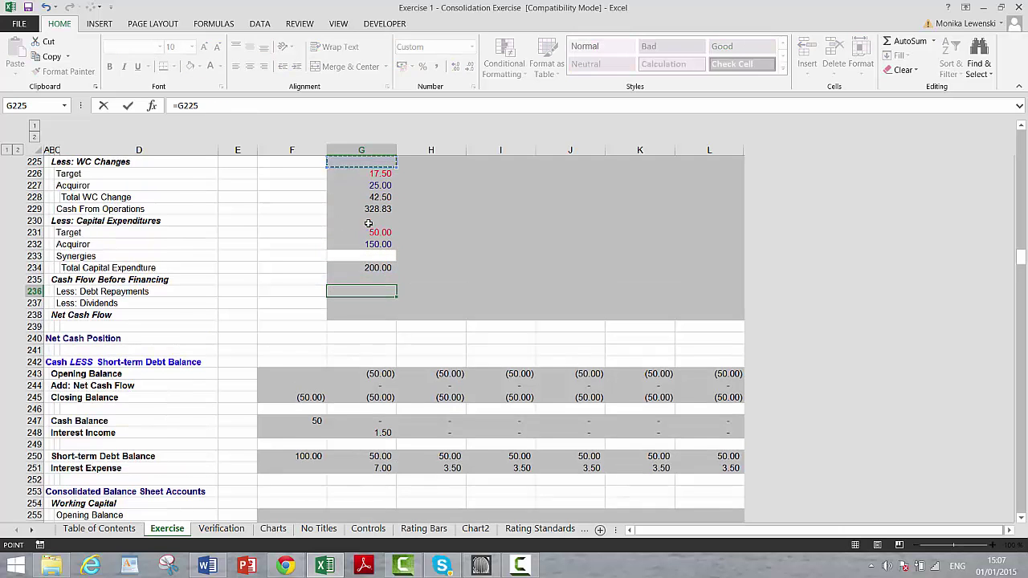
key("Up")
key("Up")
key("Up")
key("Up")
key("Up")
key("Up")
key("Up")
key("Up")
key("Up")
key("Up")
key("Up")
key("Up")
key("Up")
key("Up")
key("Up")
key("Up")
key("Up")
key("Up")
key("Up")
key("Up")
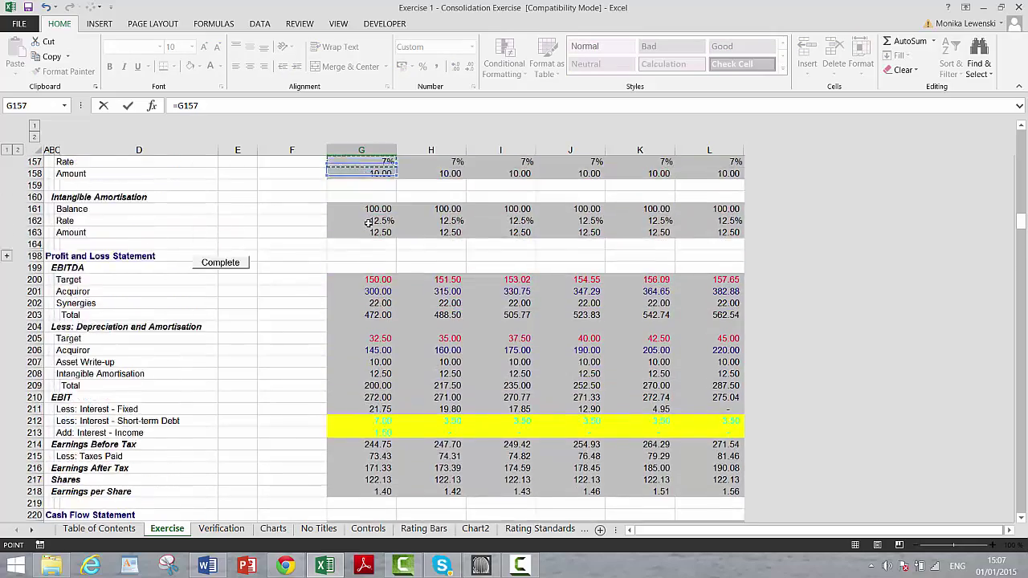
key("Up")
key("Down")
key("Down")
key("Down")
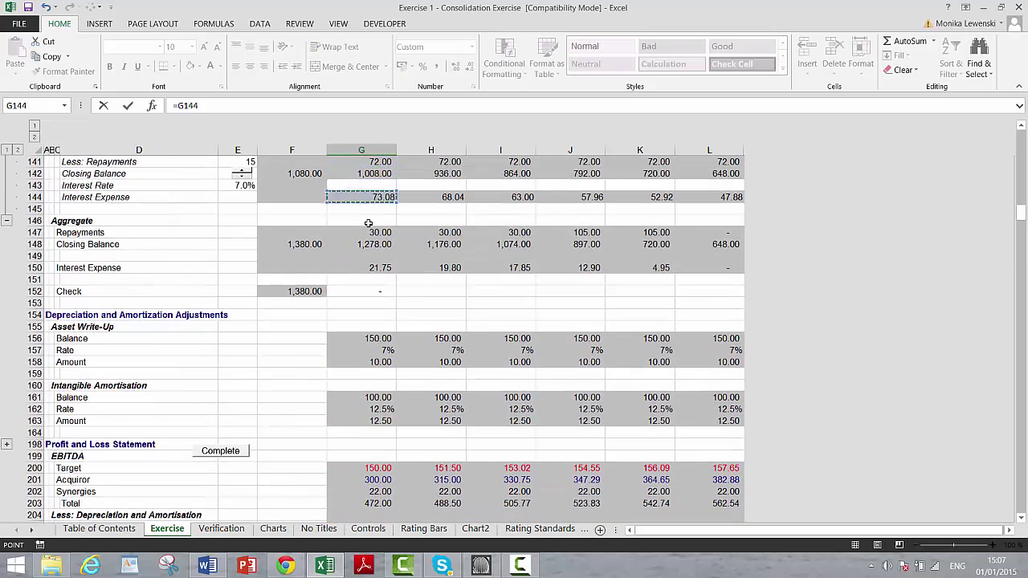
key("Down")
key("Down")
key("Down")
key("Return")
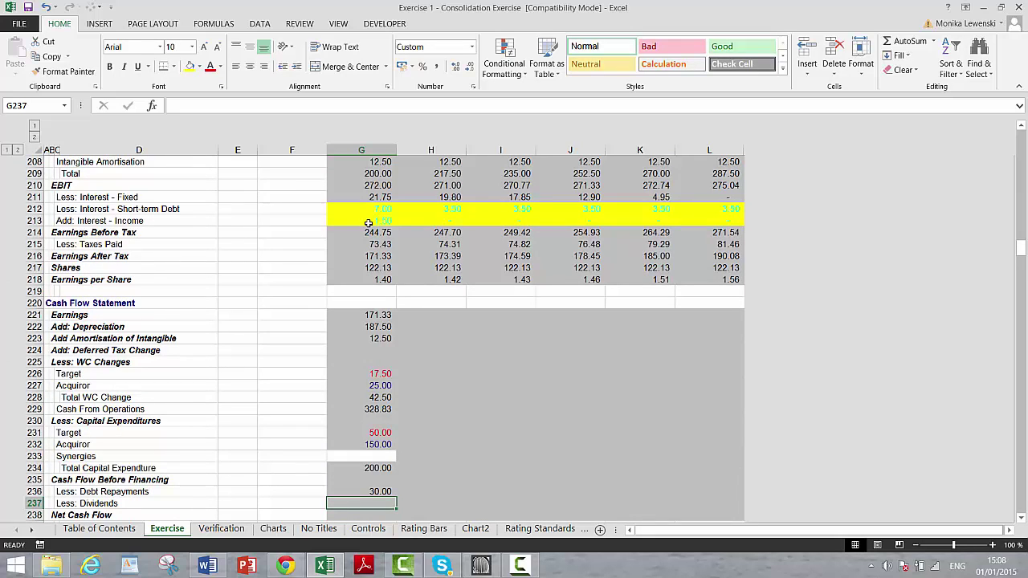
Calculate Less: Dividends in G237 as Earnings After Tax times the Dividend Payout Ratio with =G216*G35.
type("=")
key("Up")
key("Up")
key("Up")
key("Up")
key("Up")
key("Up")
key("Up")
key("Up")
key("Up")
key("Up")
key("Up")
key("Up")
key("Up")
key("Up")
key("Up")
key("Up")
key("Up")
key("Up")
key("Up")
key("Up")
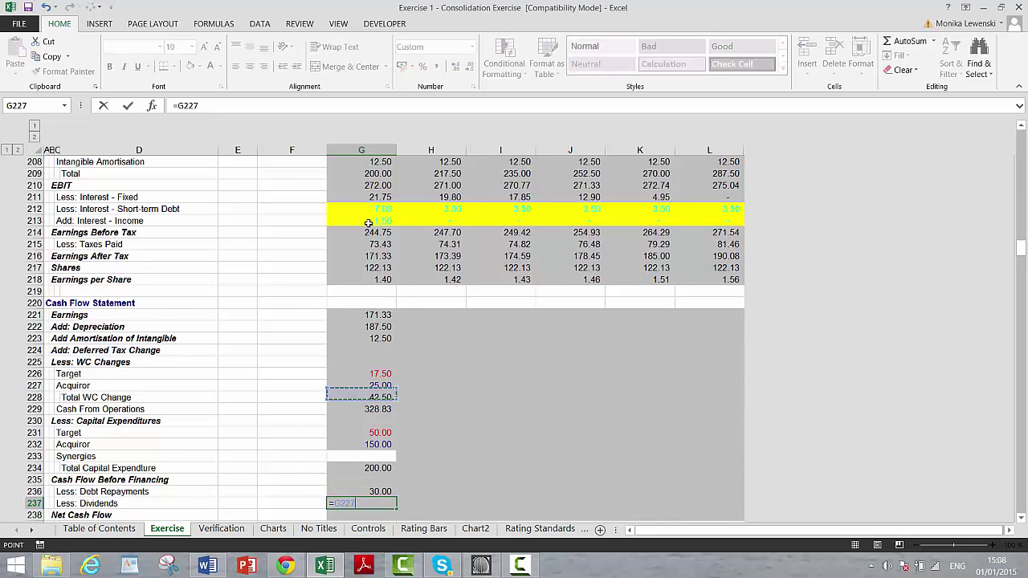
key("Down")
key("Down")
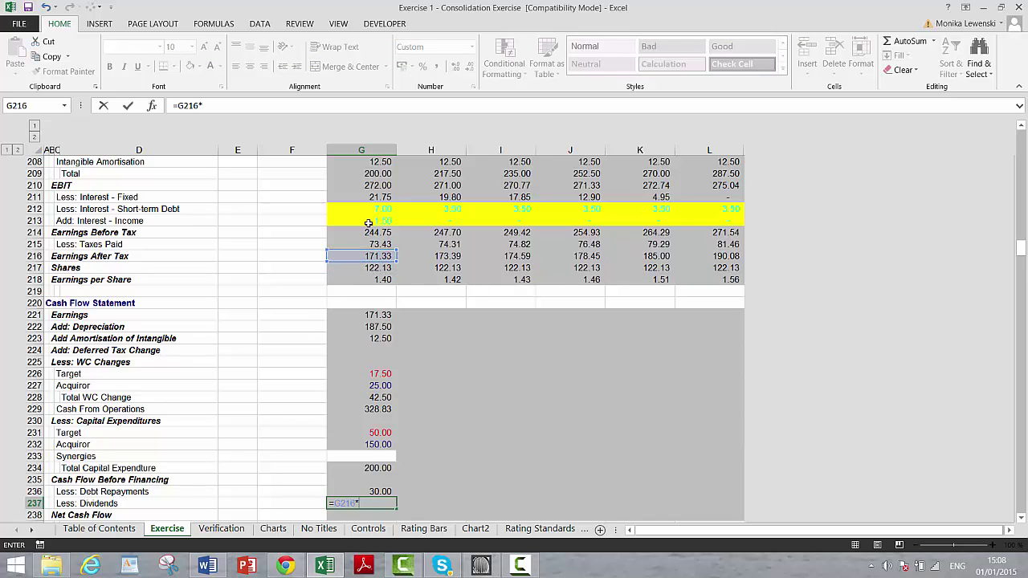
type("*")
key("ctrl+Up")
key("ctrl+Up")
key("ctrl+Up")
key("ctrl+Up")
key("ctrl+Up")
key("ctrl+Up")
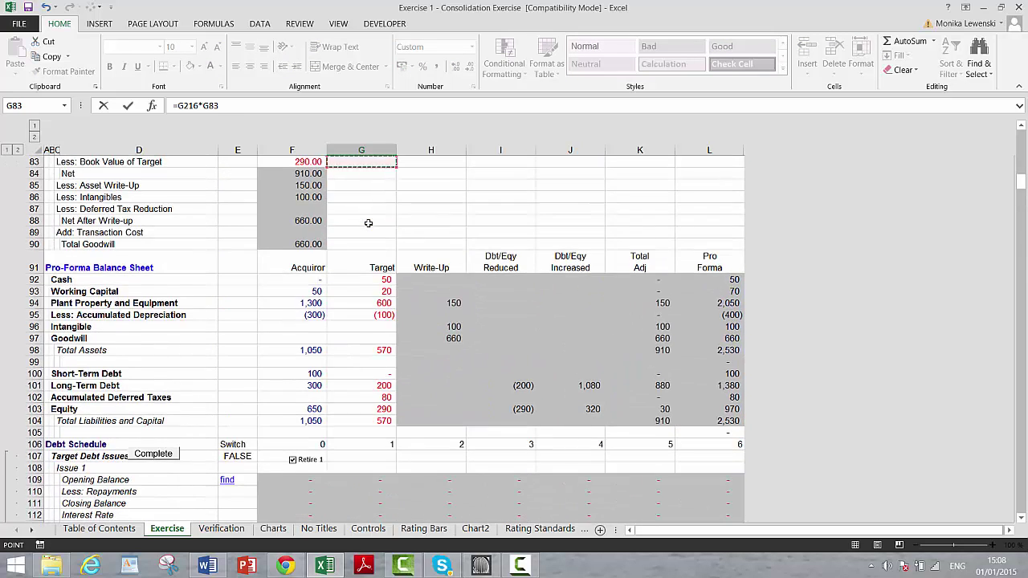
key("ctrl+Up")
key("ctrl+Up")
key("ctrl+Up")
key("ctrl+Up")
key("ctrl+Up")
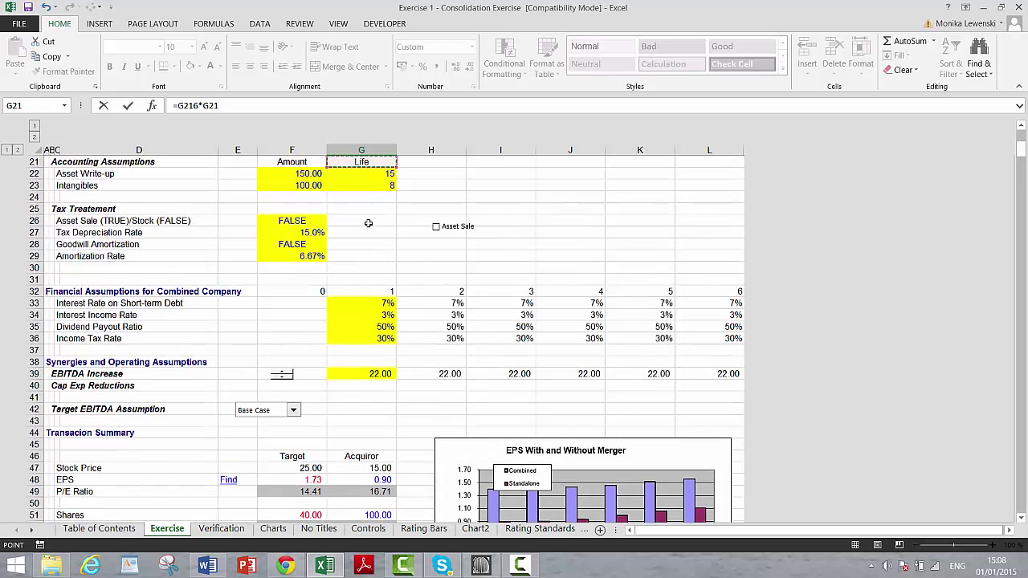
key("ctrl+Down")
key("ctrl+Down")
key("ctrl+Down")
key("ctrl+Down")
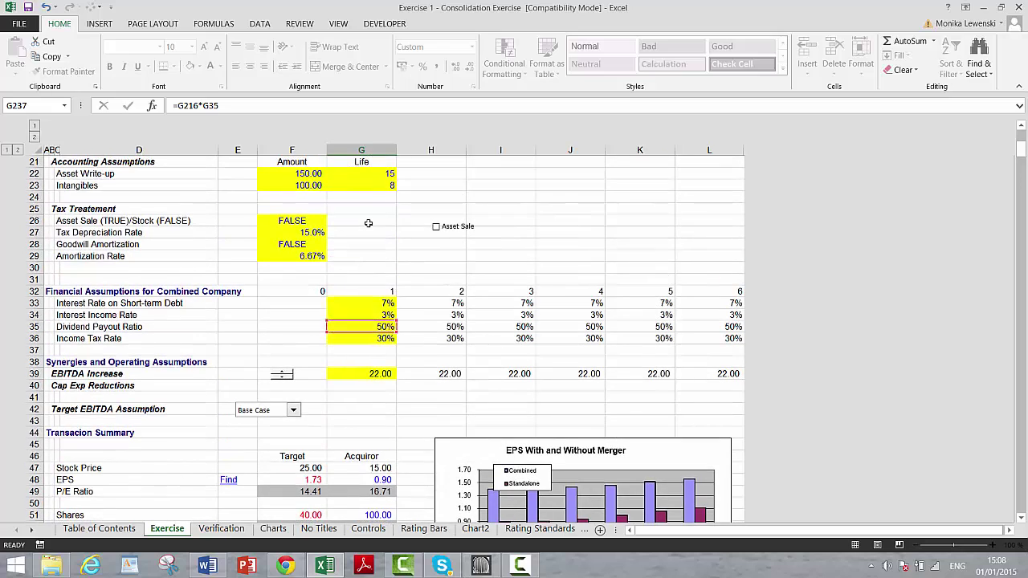
key("ctrl+Return")
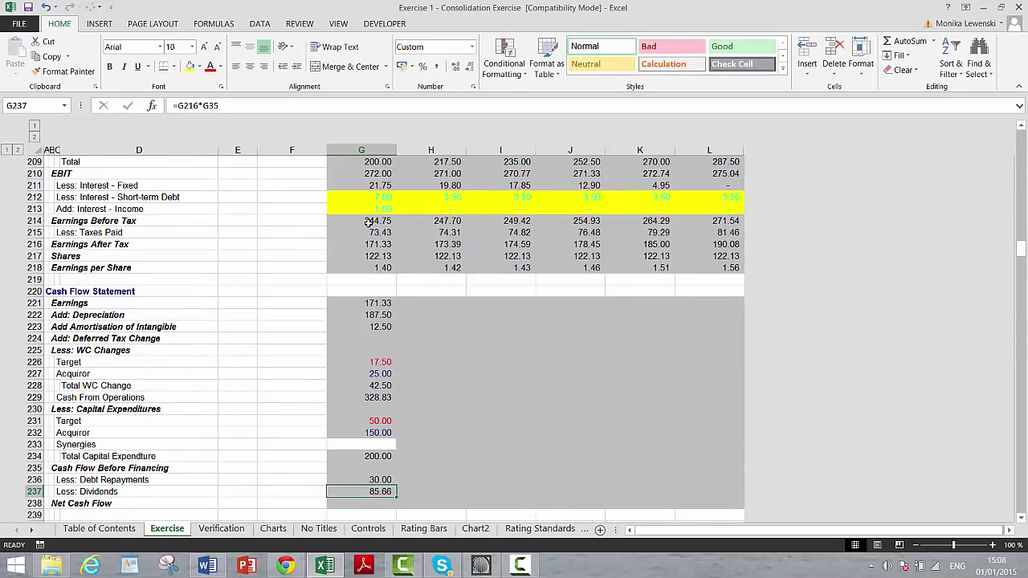
key("Down")
type("=")
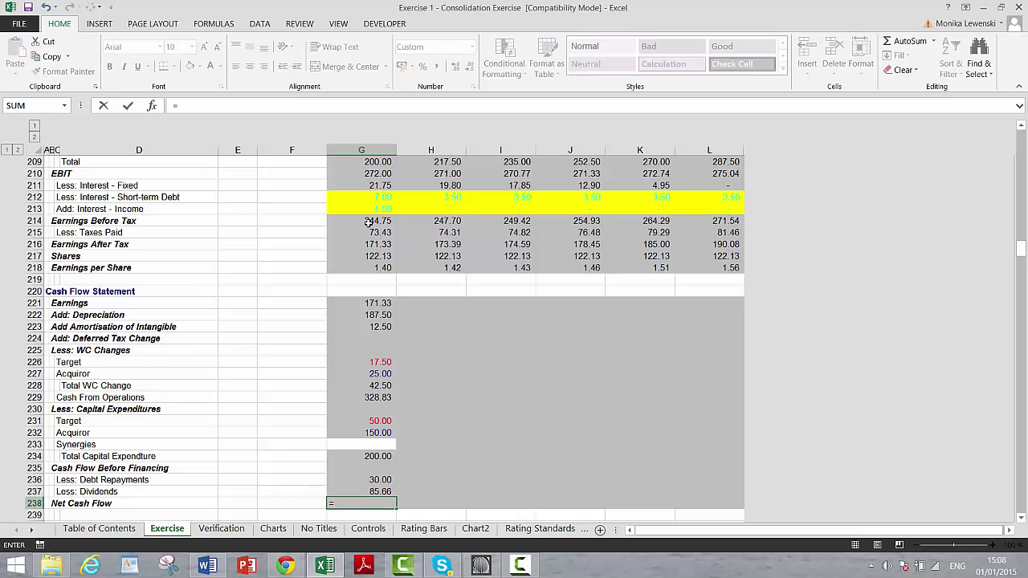
key("Up")
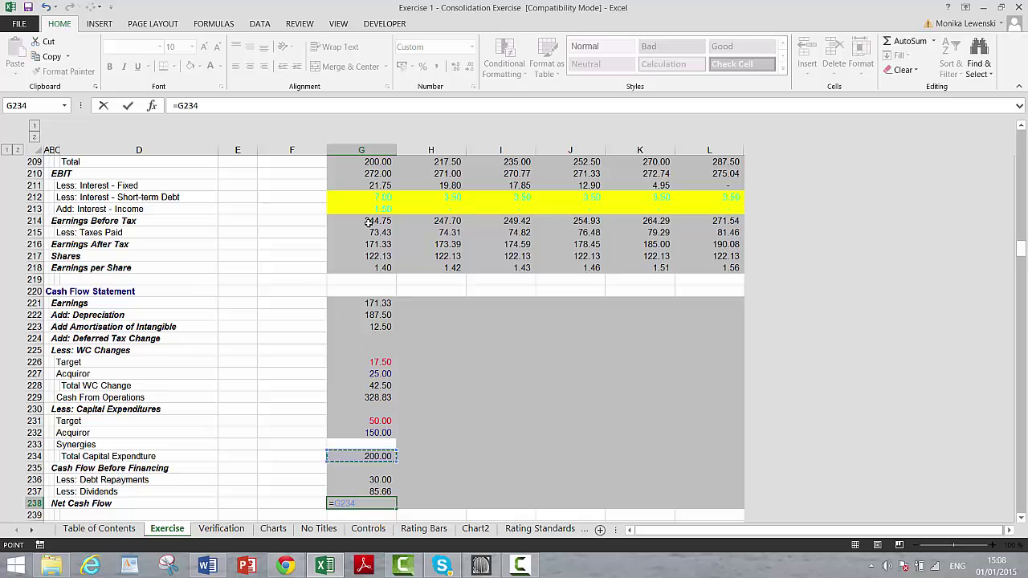
key("Escape")
key("Up")
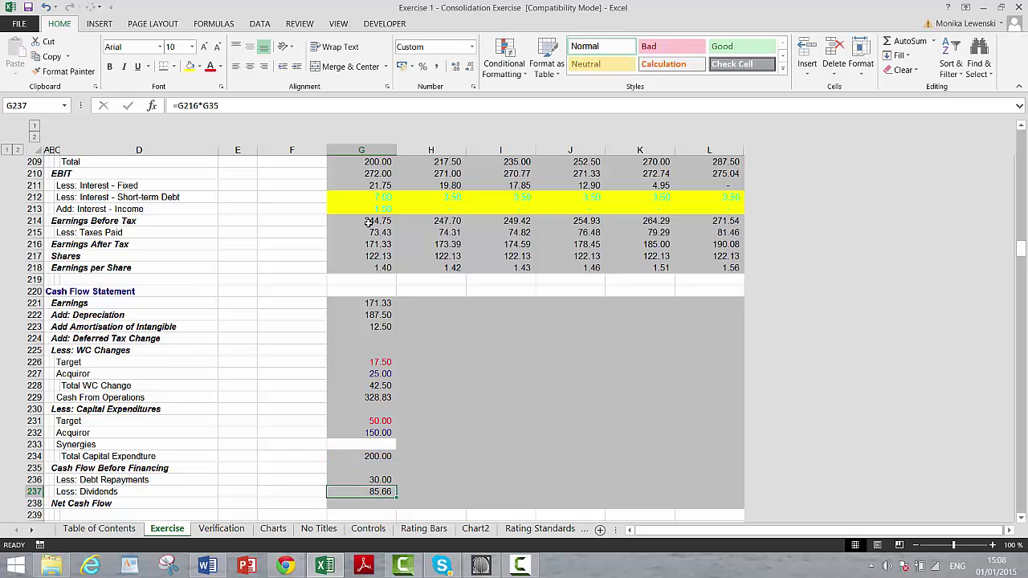
key("Up")
key("Up")
type("=")
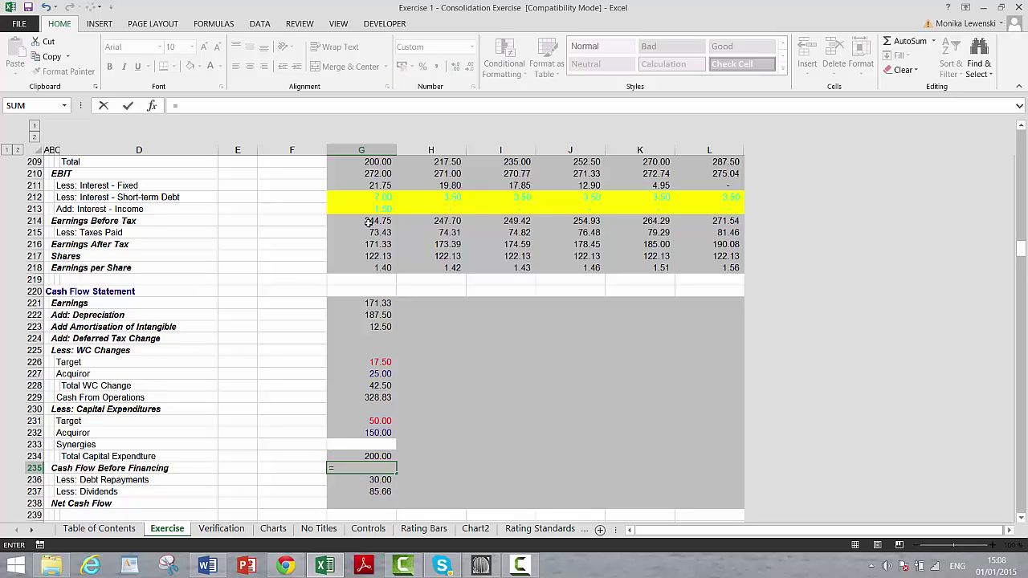
key("Escape")
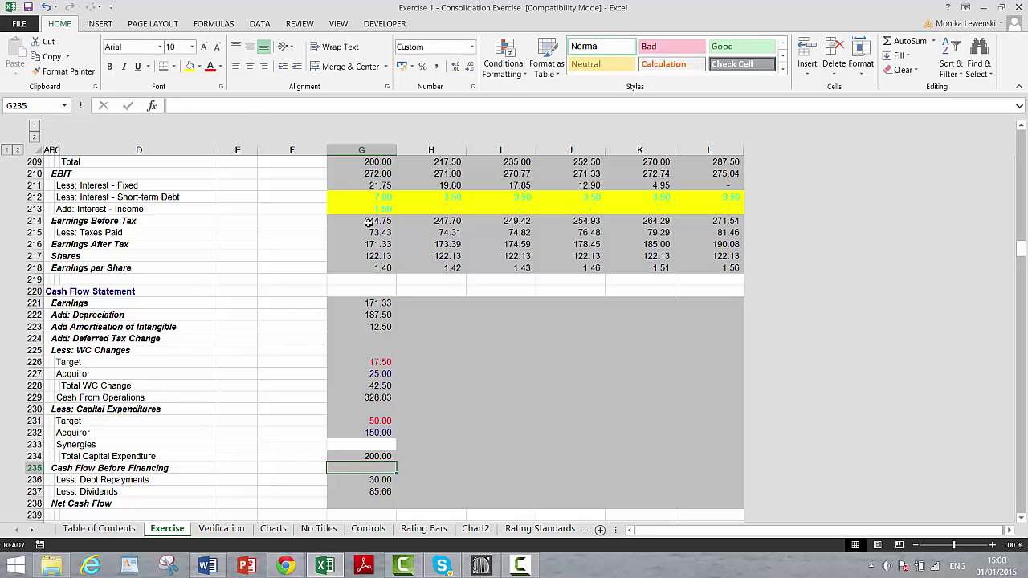
Add a top and bottom border to the Cash From Operations row, C229:L229.
key("Up")
key("Up")
key("Up")
key("Up")
key("Up")
key("Up")
key("Up")
key("Up")
key("Up")
key("Up")
key("Up")
key("Up")
key("Down")
key("Down")
key("Down")
key("Down")
key("Down")
key("Down")
key("Down")
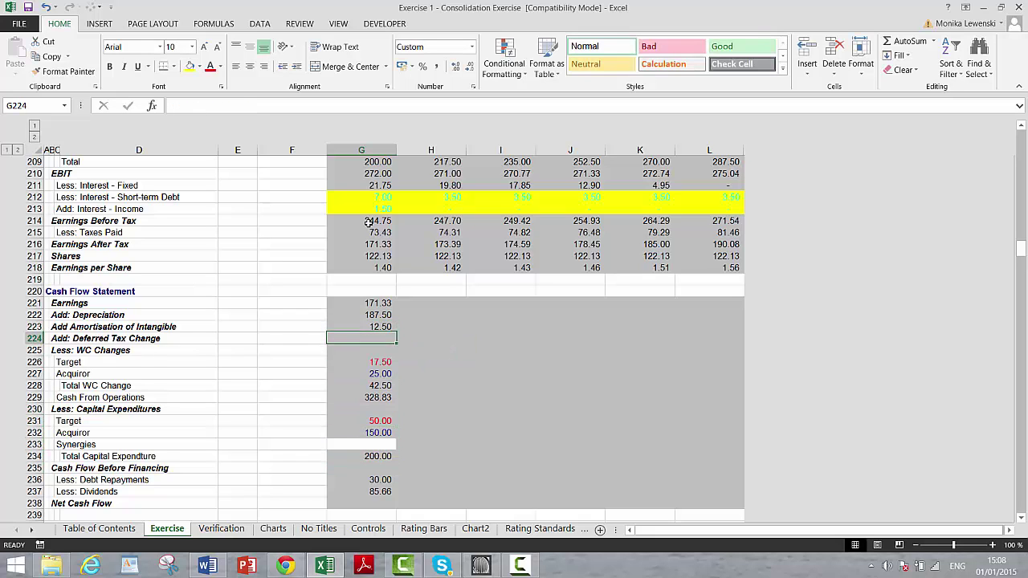
key("Up")
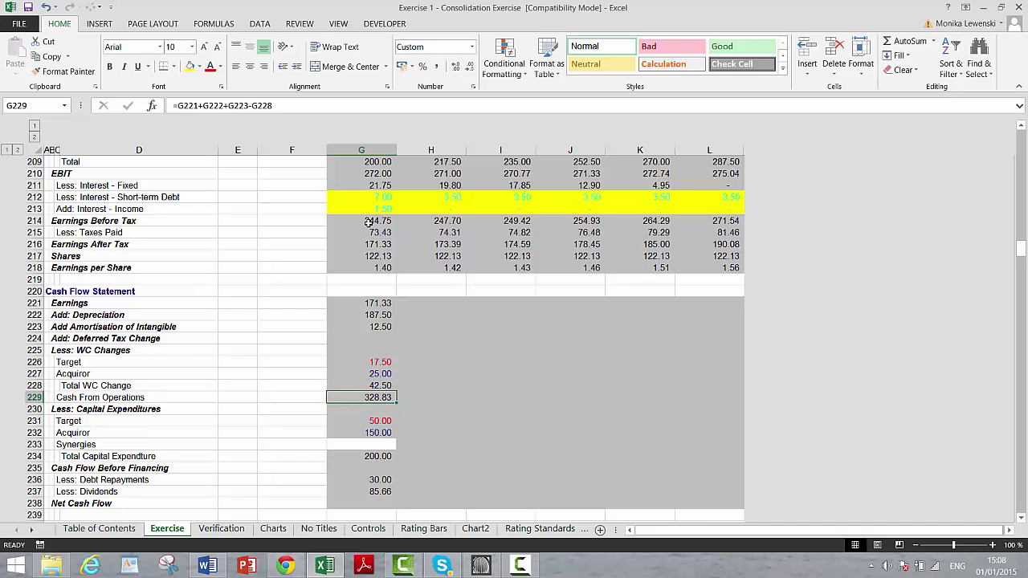
key("Left")
key("Left")
key("Left")
key("Left")
key("shift+Right")
key("shift+Right")
key("shift+Right")
key("shift+Right")
key("shift+Right")
key("shift+Right")
key("shift+Right")
key("shift+Right")
key("shift+Right")
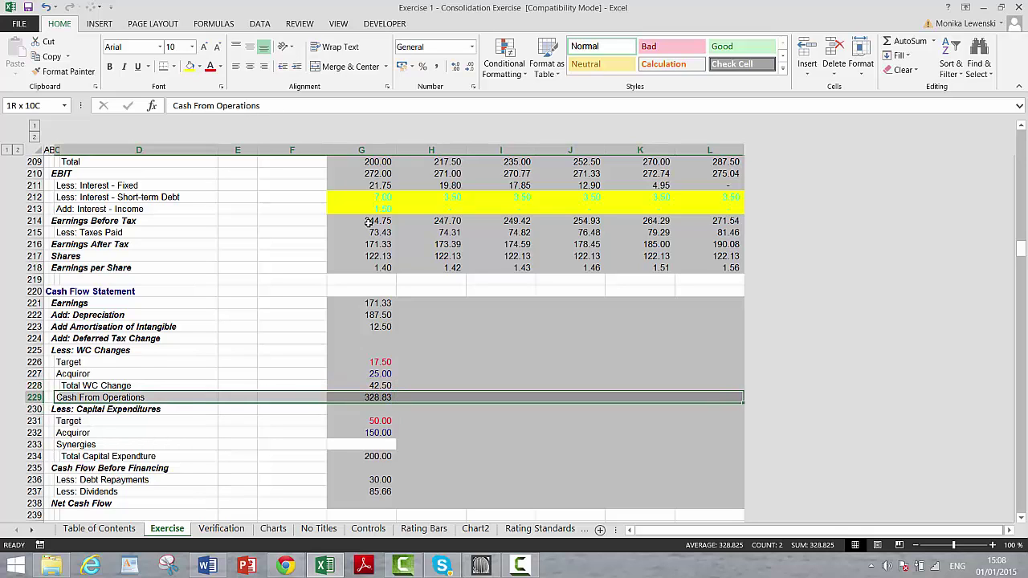
left_click(175, 70)
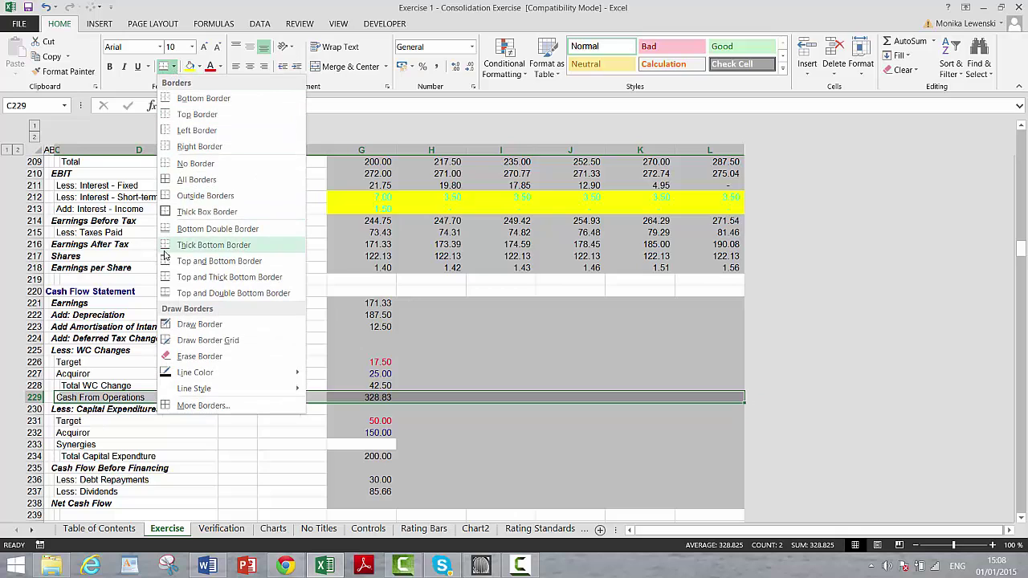
left_click(166, 277)
Add a top and bottom border to the Cash Flow Before Financing row, B235:L235.
key("Down")
key("Down")
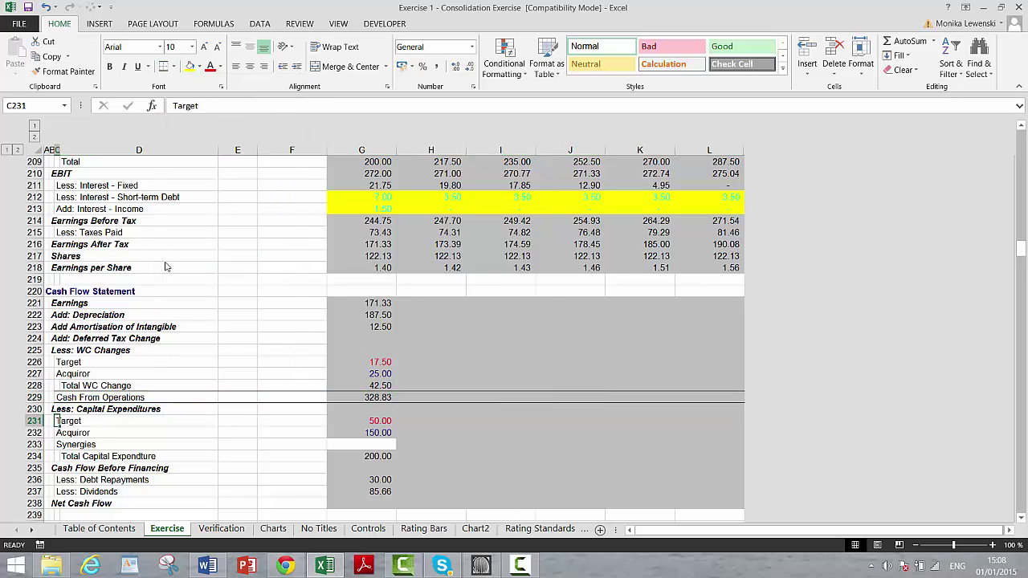
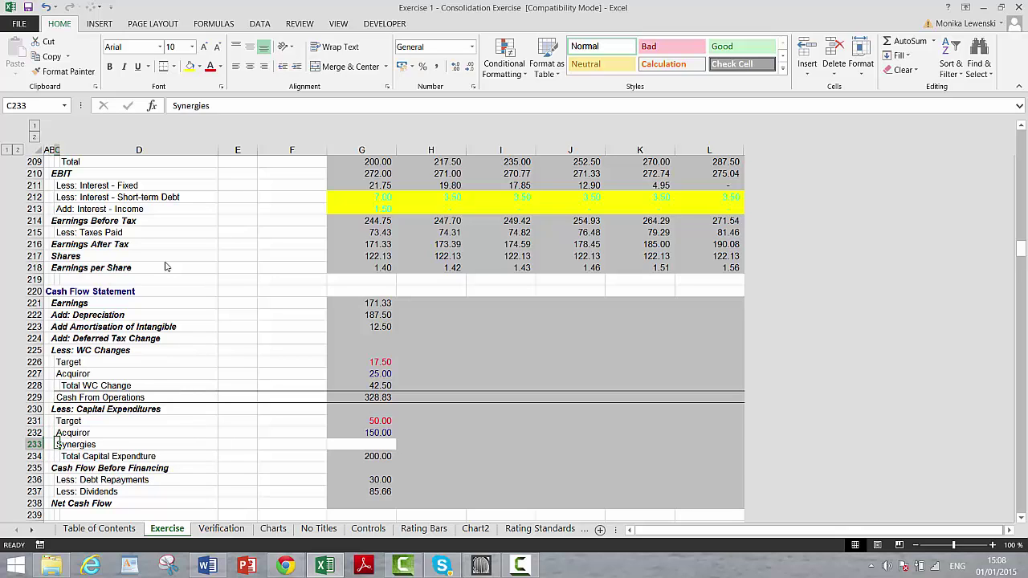
key("Right")
key("Right")
key("Left")
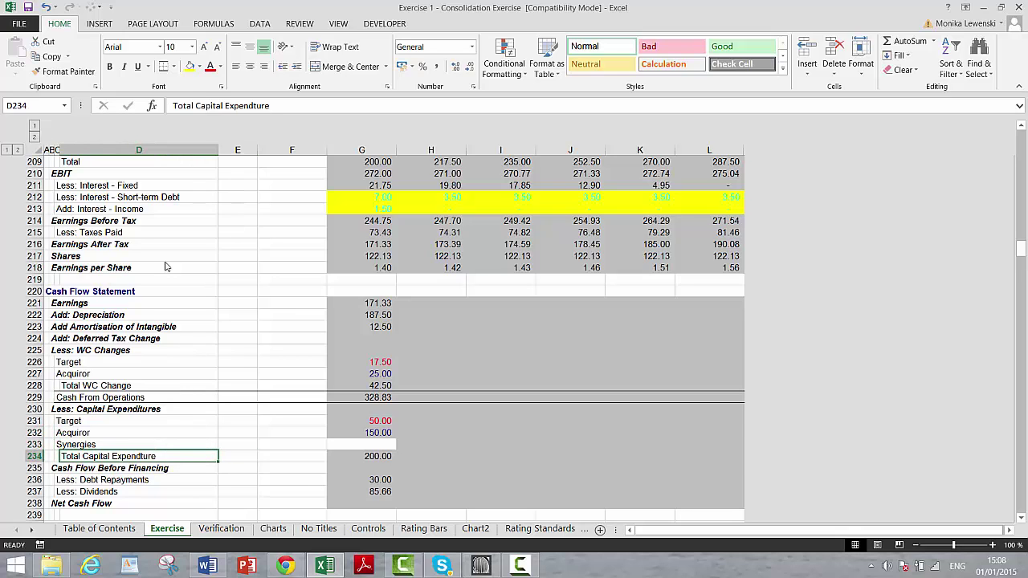
key("Down")
key("Right")
key("Left")
key("Left")
key("Left")
key("shift+Right")
key("shift+Right")
key("shift+Right")
key("shift+Right")
key("shift+Right")
key("shift+Right")
key("shift+Right")
key("shift+Right")
key("shift+Right")
key("shift+Right")
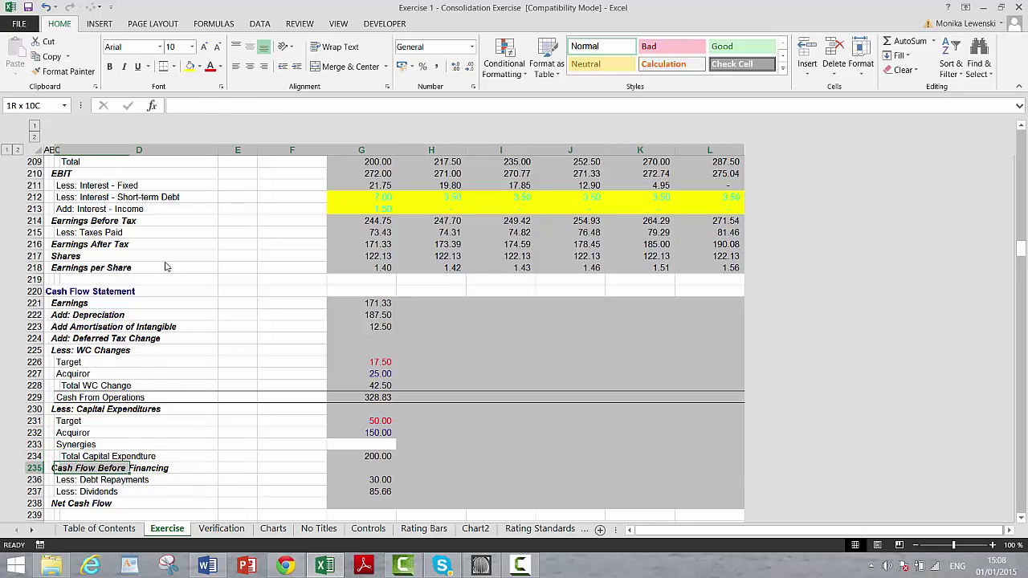
key("shift+Left")
key("shift+Left")
key("shift+Right")
key("shift+Right")
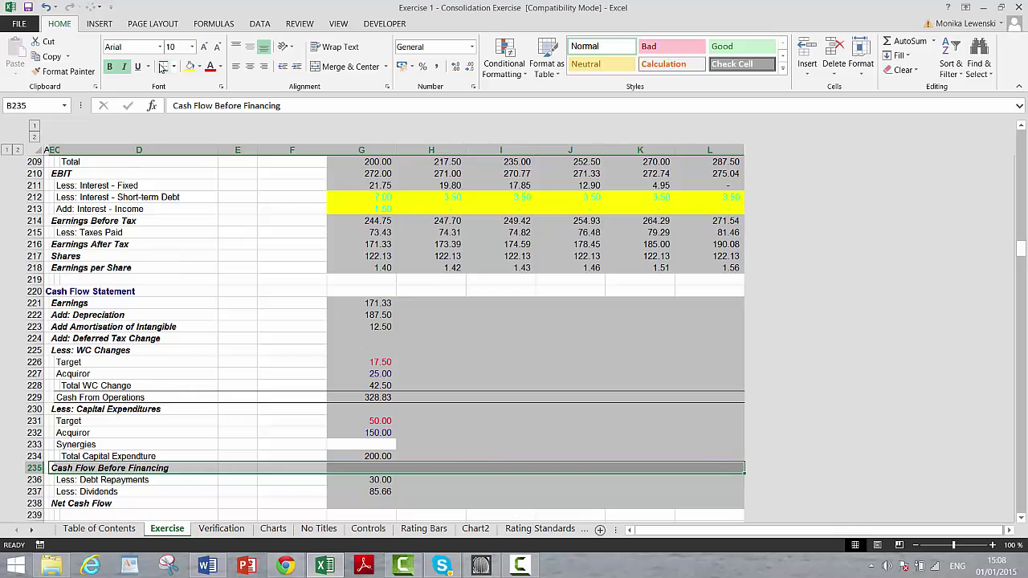
Calculate Cash Flow Before Financing in G235 as Cash From Operations minus Total Capital Expenditure with =G229-G234.
key("Down")
key("Right")
key("Right")
key("Right")
key("Right")
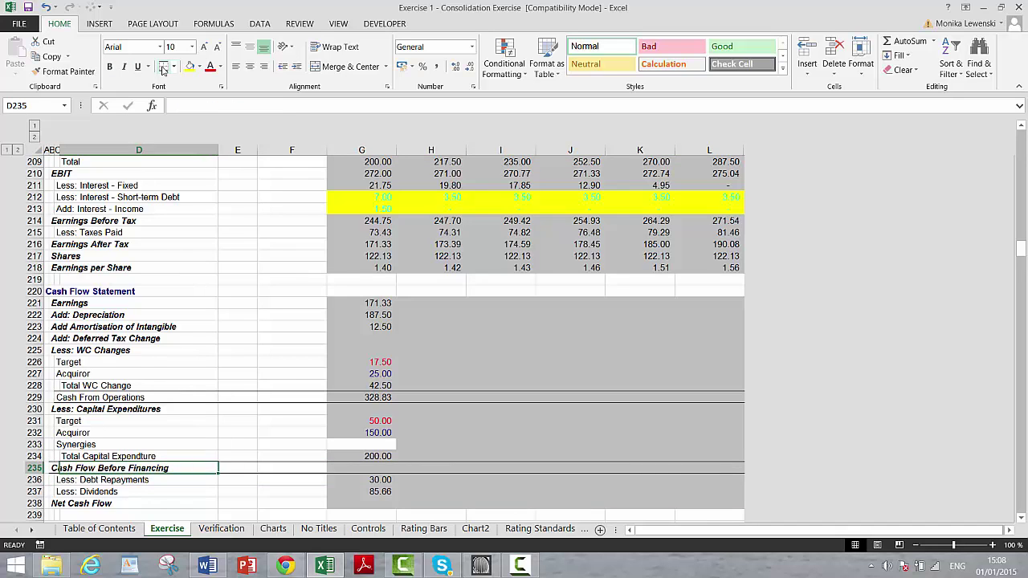
type("=")
key("Up")
key("Up")
key("Up")
key("Up")
key("Up")
key("Up")
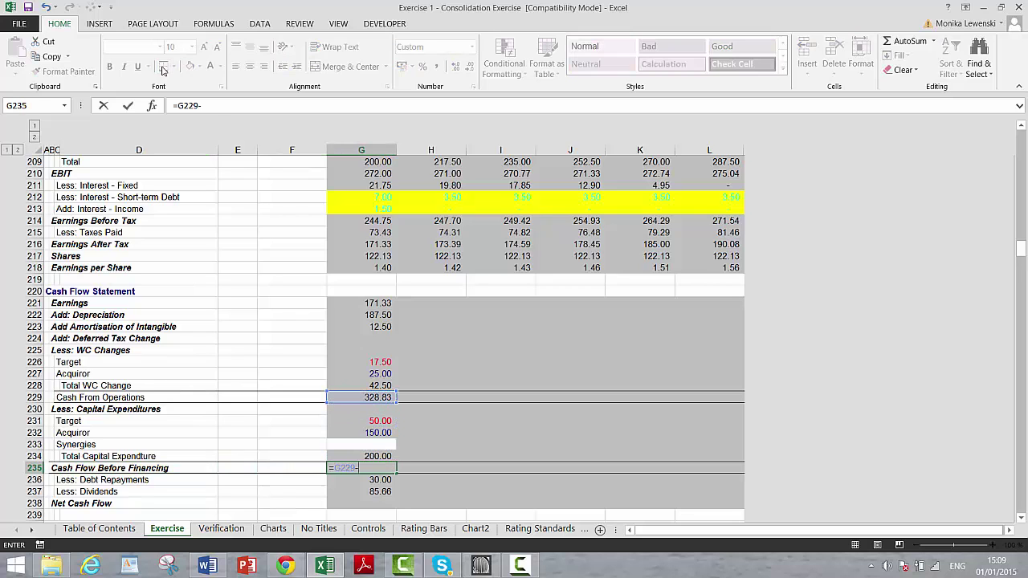
key("Return")
Calculate Net Cash Flow in G238 by subtracting debt repayments and dividends from Cash Flow Before Financing with =G235-G236-G237.
key("Down")
key("Down")
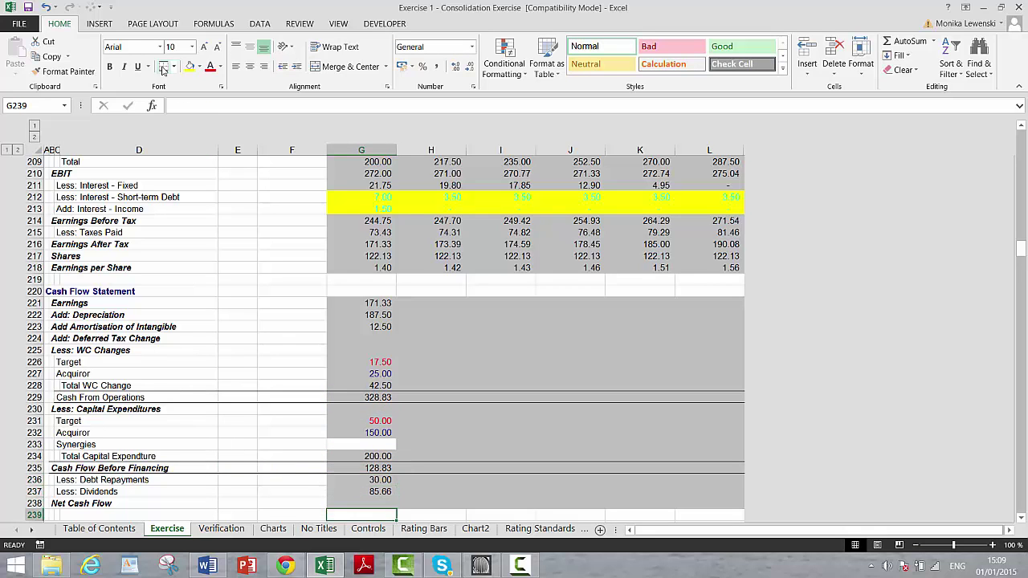
type("=")
key("Up")
key("Up")
key("Up")
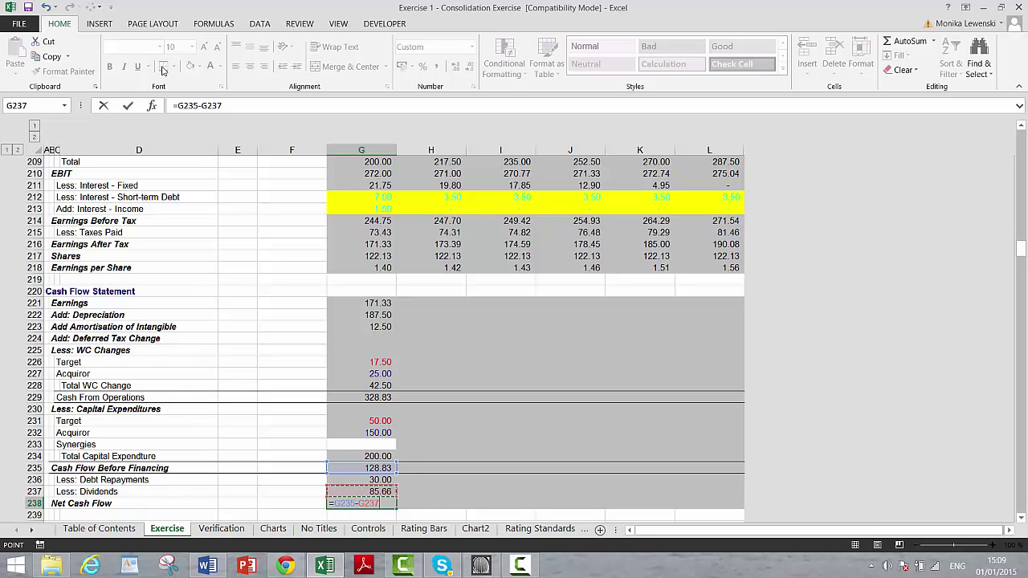
key("Up")
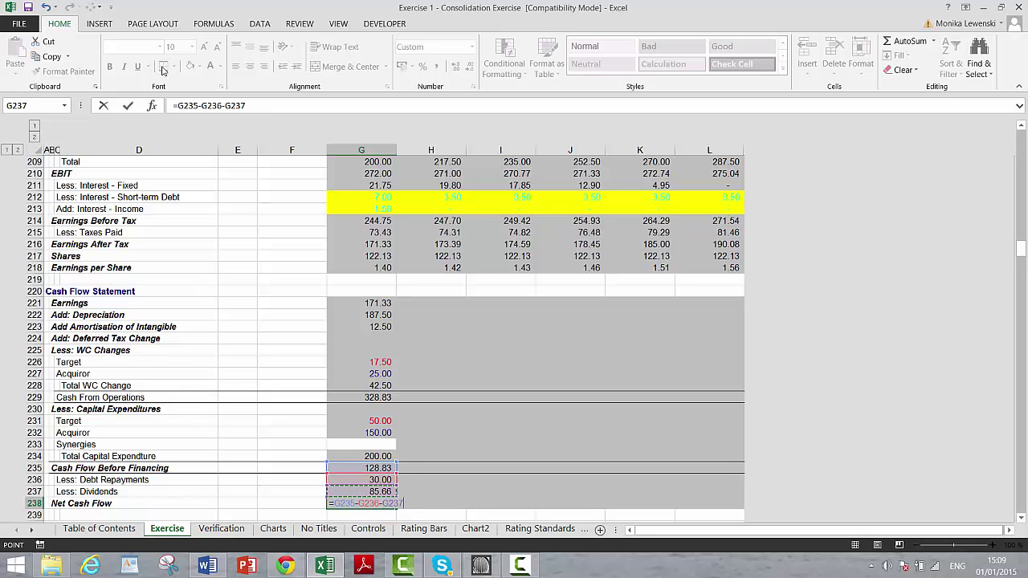
key("Return")
Fill the year 1 cash flow statement formulas in G221:G238 across to column L.
key("Up")
key("Up")
key("Up")
key("Up")
key("Up")
key("Up")
key("Up")
key("Up")
key("Up")
key("Up")
key("Up")
key("Up")
key("Up")
key("Up")
key("Up")
key("Up")
key("Up")
key("Up")
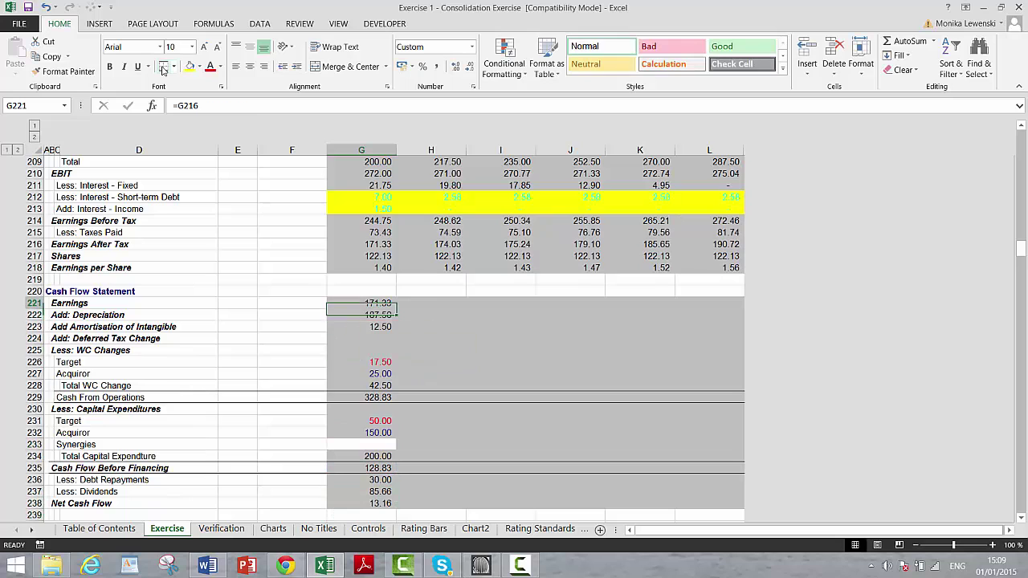
key("shift+Down")
key("shift+Down")
key("shift+Down")
key("shift+Down")
key("shift+Down")
key("shift+Down")
key("shift+Down")
key("shift+Down")
key("shift+Down")
key("shift+Down")
key("shift+Down")
key("shift+Down")
key("shift+Down")
key("shift+Down")
key("shift+Down")
key("shift+Down")
key("shift+Down")
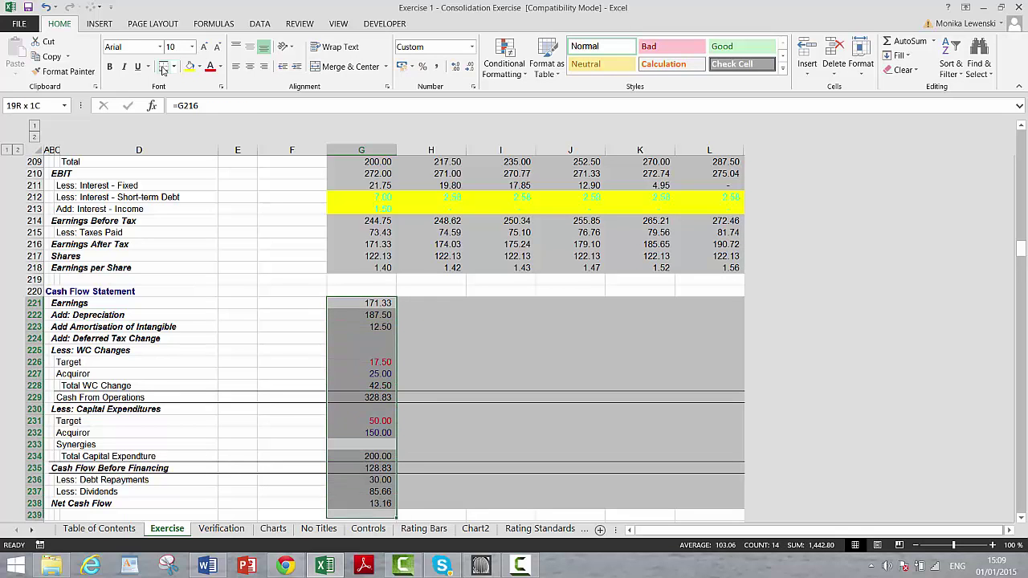
key("shift+Right")
key("shift+Right")
key("shift+Right")
key("shift+Right")
key("shift+Right")
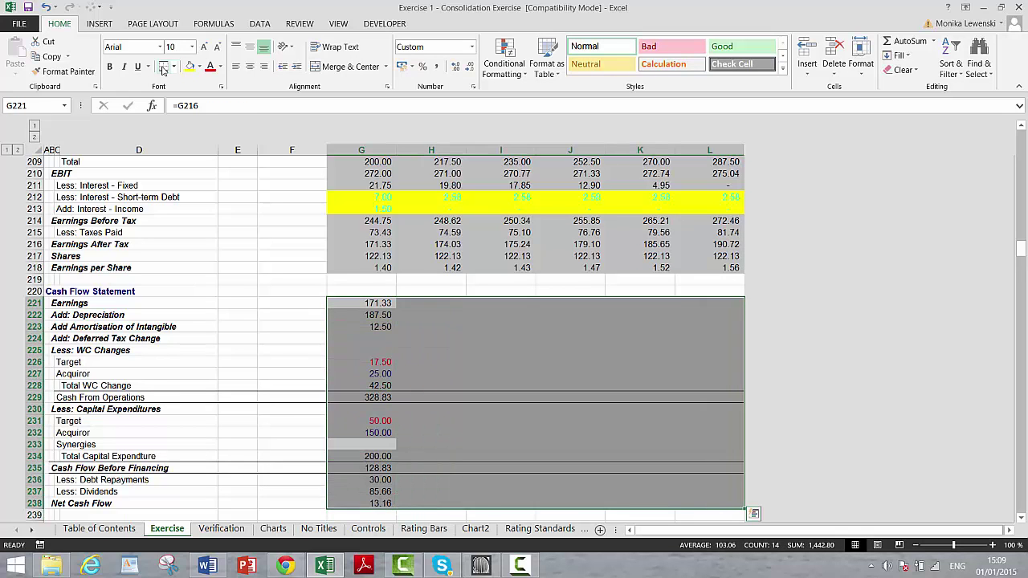
key("ctrl+r")
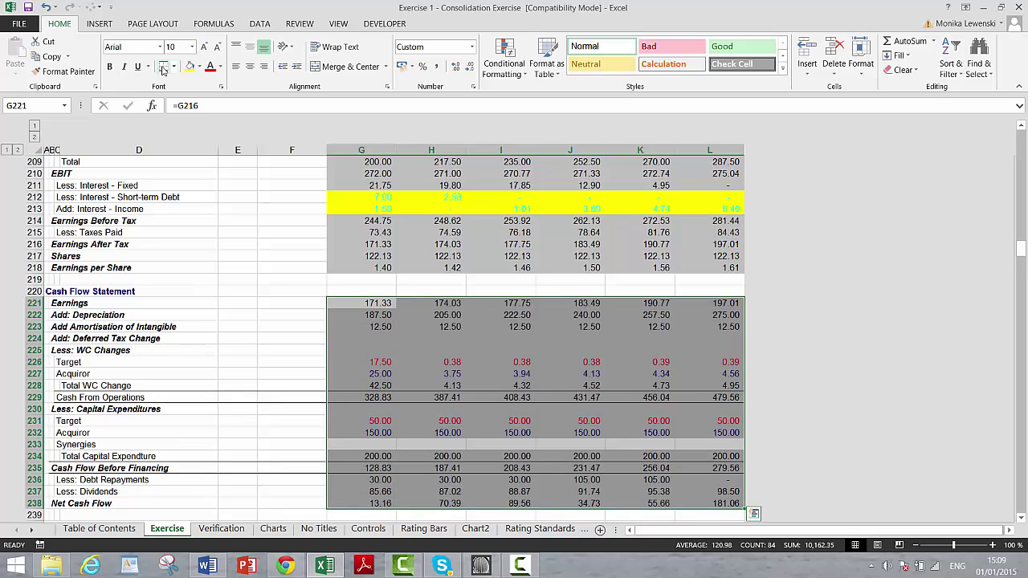
Examine the Net Cash Position section below the cash flow statement, including cash and short-term debt balances and their interest.
key("Down")
key("Down")
key("Down")
key("Down")
key("Down")
key("Down")
key("Down")
key("Down")
key("Down")
key("Down")
key("Down")
key("Down")
key("Down")
key("Down")
key("Down")
key("Down")
key("Down")
key("Down")
key("Down")
key("Down")
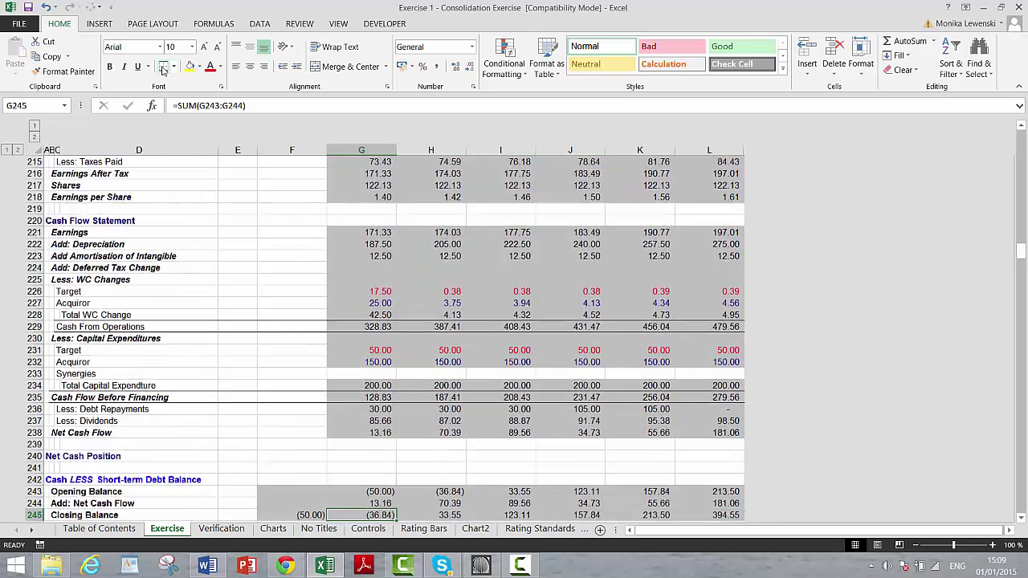
key("Down")
key("Down")
key("Down")
key("Down")
key("Down")
key("Down")
key("Down")
key("Down")
key("Down")
key("Down")
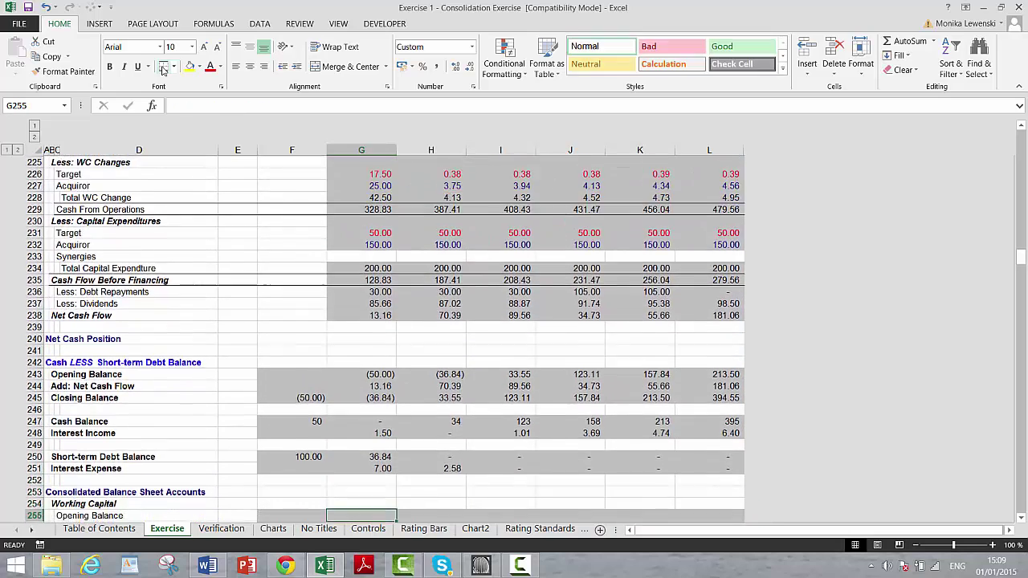
key("Down")
key("Down")
key("Down")
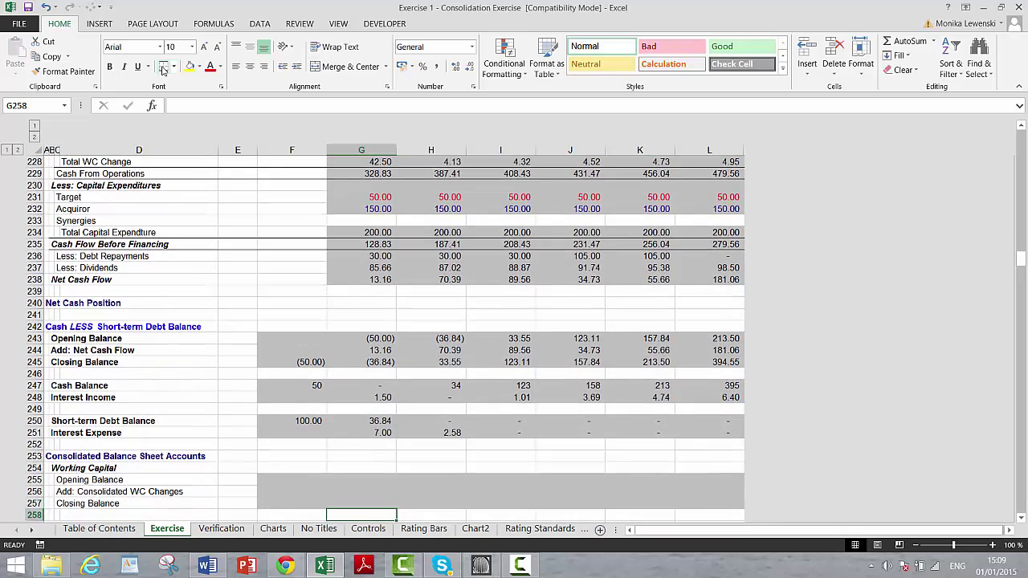
Examine the layout of the unfilled consolidated balance sheet accounts and the Balance Sheet section below the Net Cash Position.
key("Down")
key("Down")
key("Down")
key("Down")
key("Down")
key("Down")
key("Down")
key("Down")
key("Down")
key("Down")
key("Down")
key("Down")
key("Down")
key("Down")
key("Down")
key("Down")
key("Down")
key("Down")
key("Down")
key("Down")
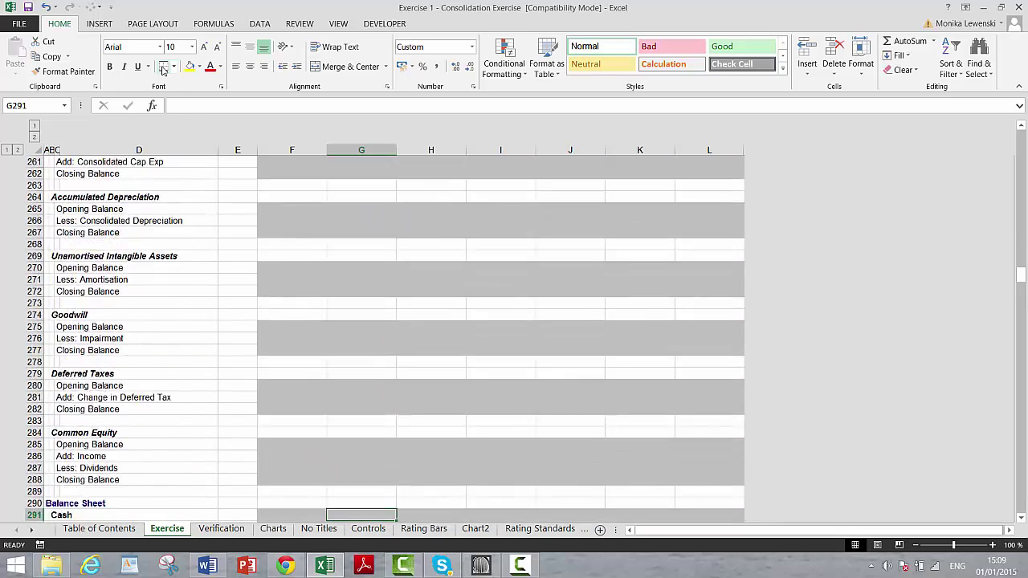
key("Down")
key("Down")
key("Down")
key("Down")
key("Down")
key("Down")
key("Down")
key("Down")
key("Down")
key("Down")
key("Down")
key("Down")
key("Down")
key("Down")
key("Down")
key("Down")
key("Down")
key("Down")
key("Down")
key("Down")
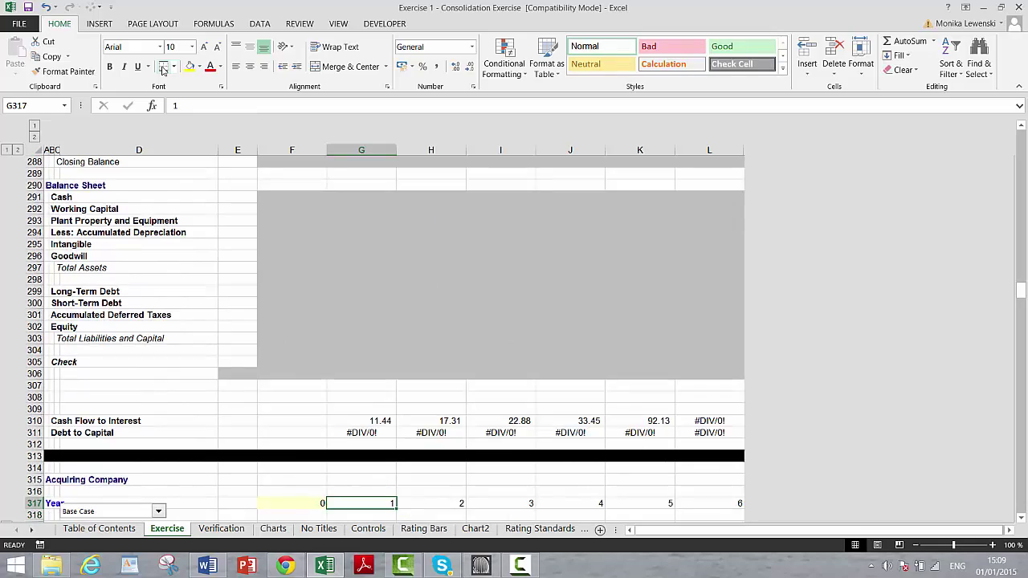
key("Page_Up")
key("Page_Up")
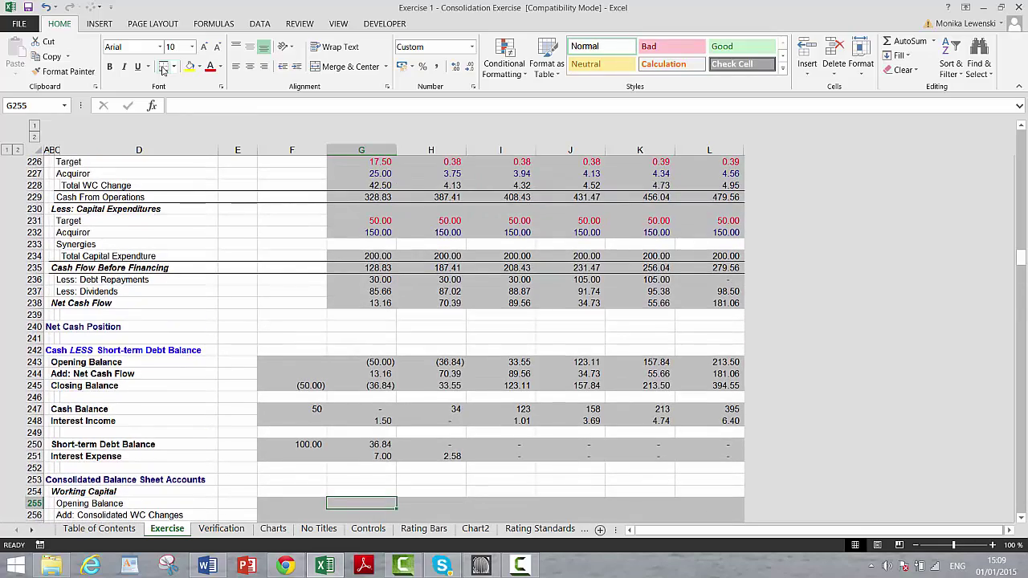
key("Down")
key("Down")
key("Down")
key("Down")
key("Down")
key("Down")
key("Down")
key("Down")
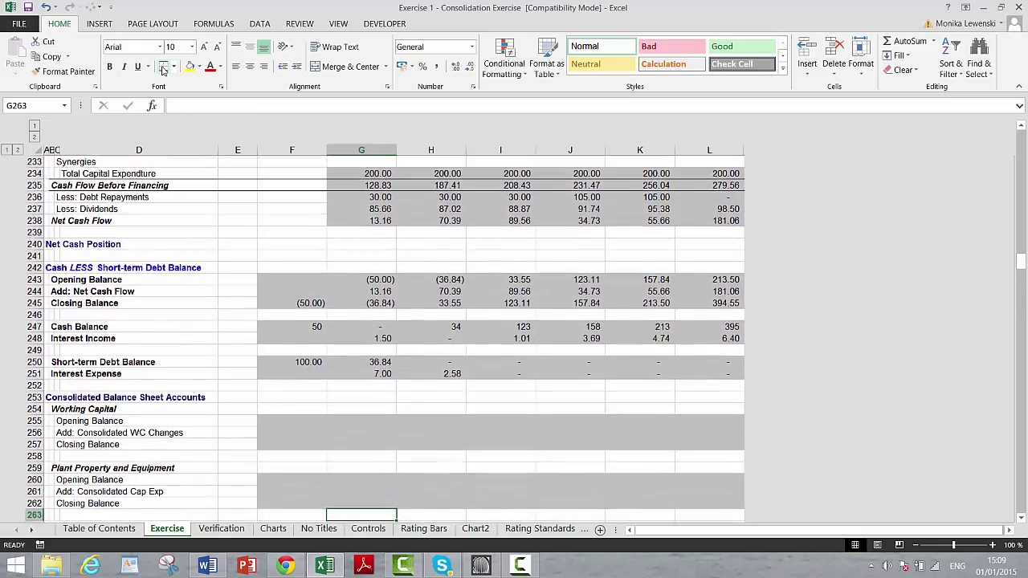
key("Down")
Link the year 0 Working Capital closing balance in F257 to the Pro Forma Working Capital in L93 of the Pro-Forma Balance Sheet.
key("Up")
key("Up")
key("Up")
key("Up")
key("Up")
key("Up")
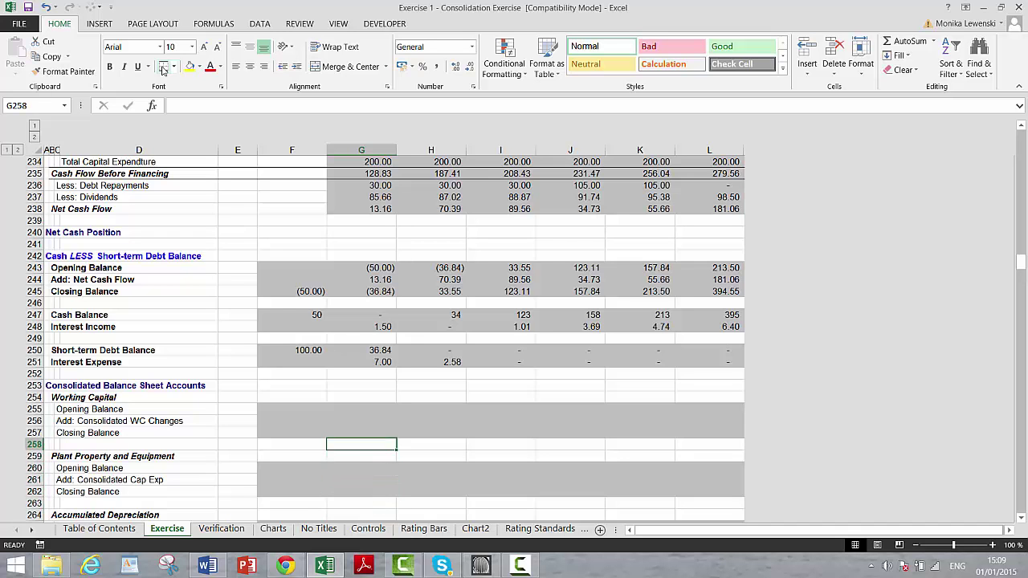
key("Up")
key("Left")
key("Left")
key("Right")
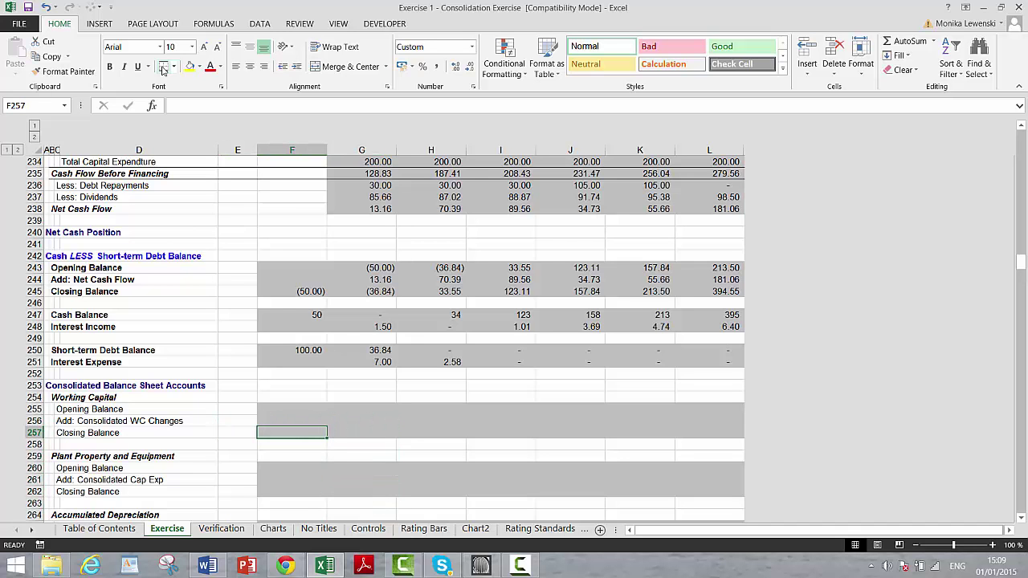
type("=")
key("Page_Up")
key("Page_Up")
key("Page_Up")
key("Up")
key("Up")
key("Up")
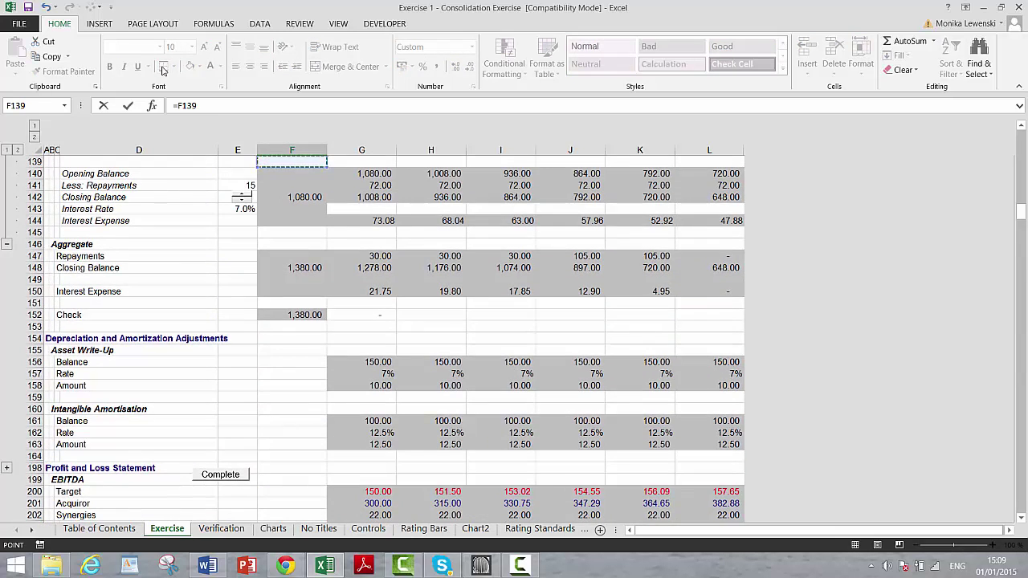
key("Page_Up")
key("Page_Up")
key("Up")
key("Up")
key("Up")
key("Up")
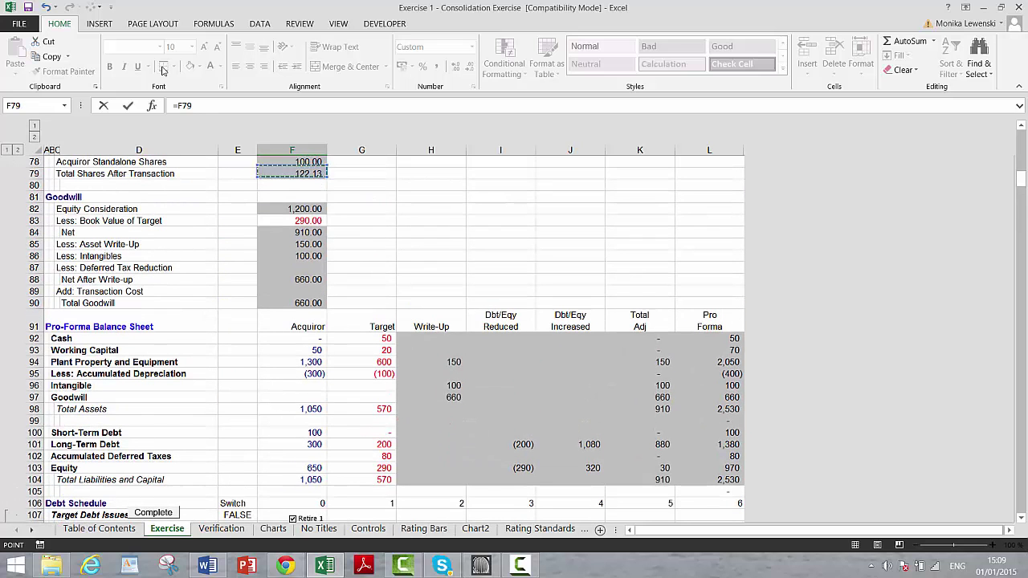
key("Down")
key("Down")
key("Down")
key("Down")
key("Down")
key("Down")
key("Down")
key("Down")
key("Down")
key("Down")
key("Down")
key("Down")
key("Down")
key("Down")
key("Down")
key("Down")
key("Down")
key("Down")
key("Up")
key("Up")
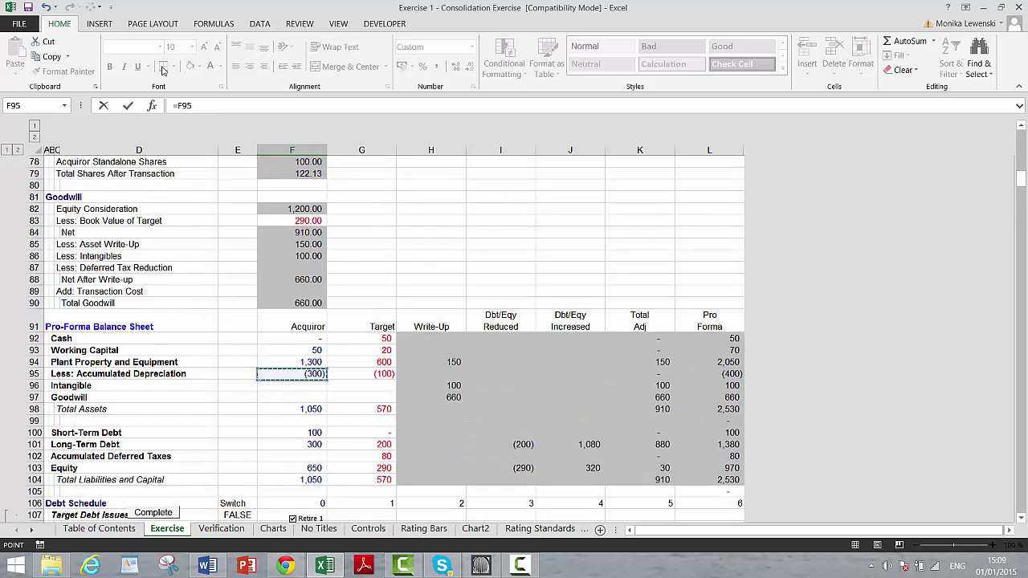
key("Up")
key("Up")
key("Left")
key("Left")
key("Left")
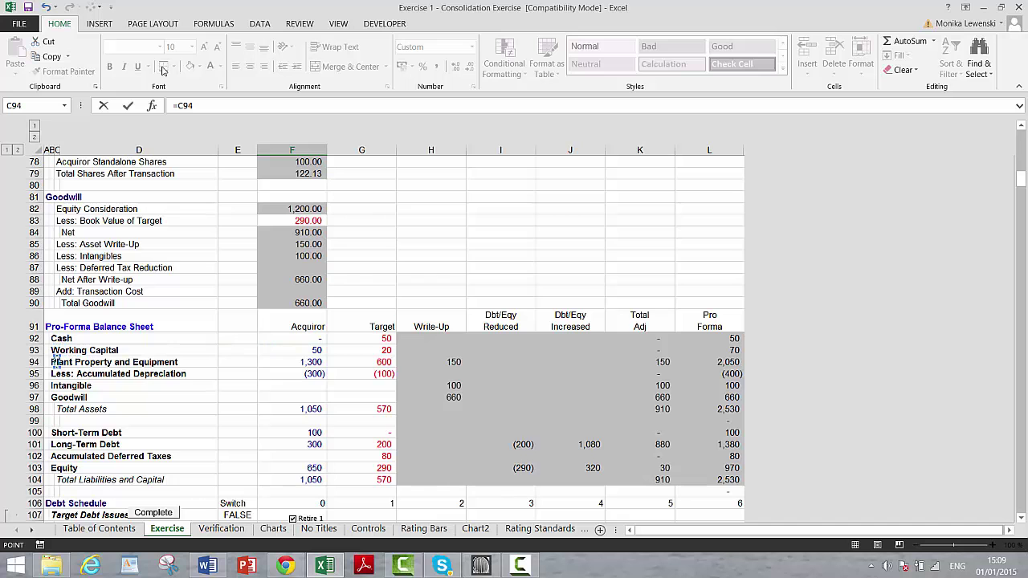
key("Right")
key("Right")
key("Right")
key("Right")
key("Right")
key("Right")
key("Right")
key("Right")
key("Right")
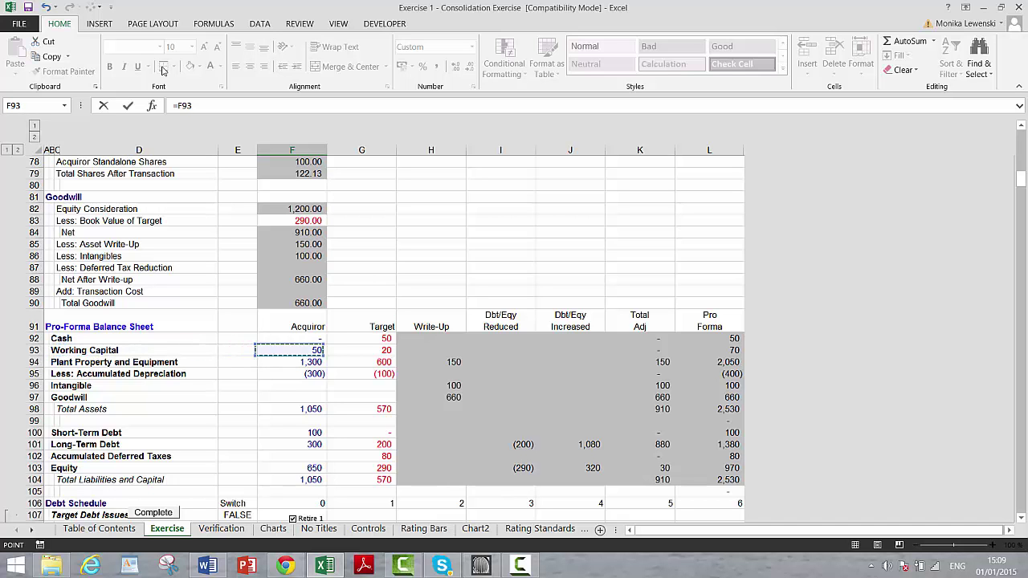
key("Return")
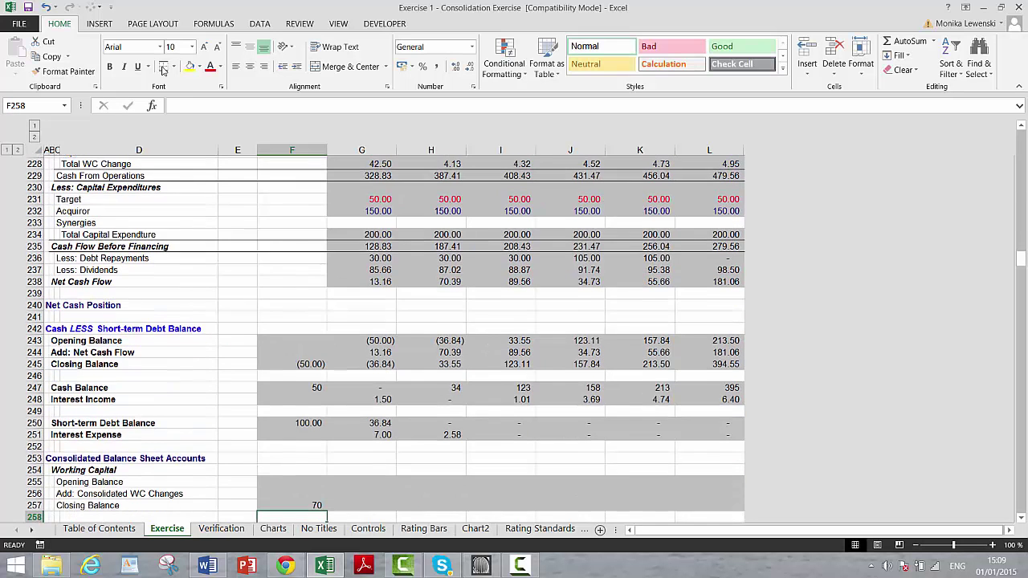
Set the year 1 Working Capital opening balance in G255 to the prior closing balance with =F257.
key("Up")
key("Up")
key("Up")
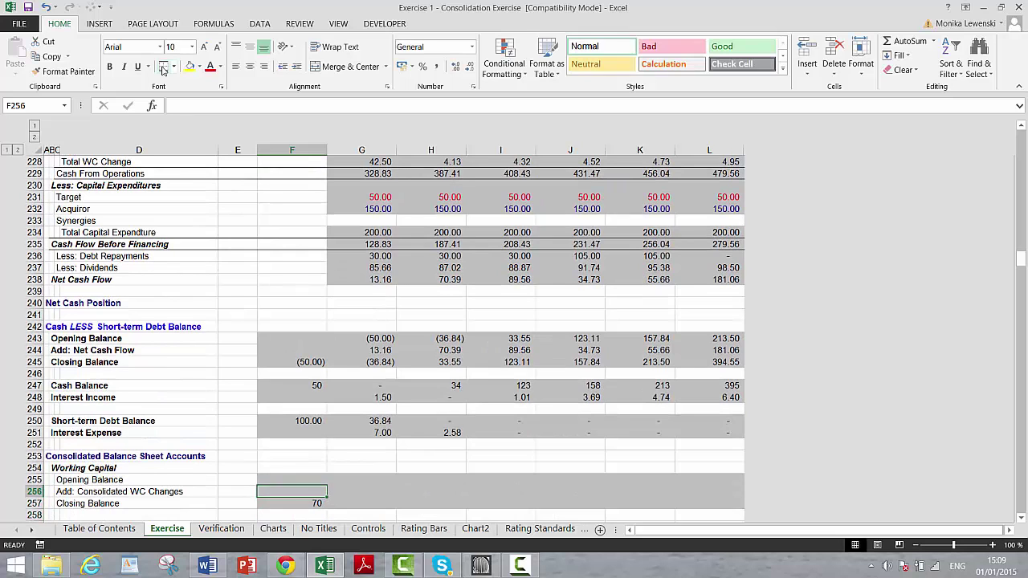
key("Right")
type("=")
key("Down")
key("Down")
key("Left")
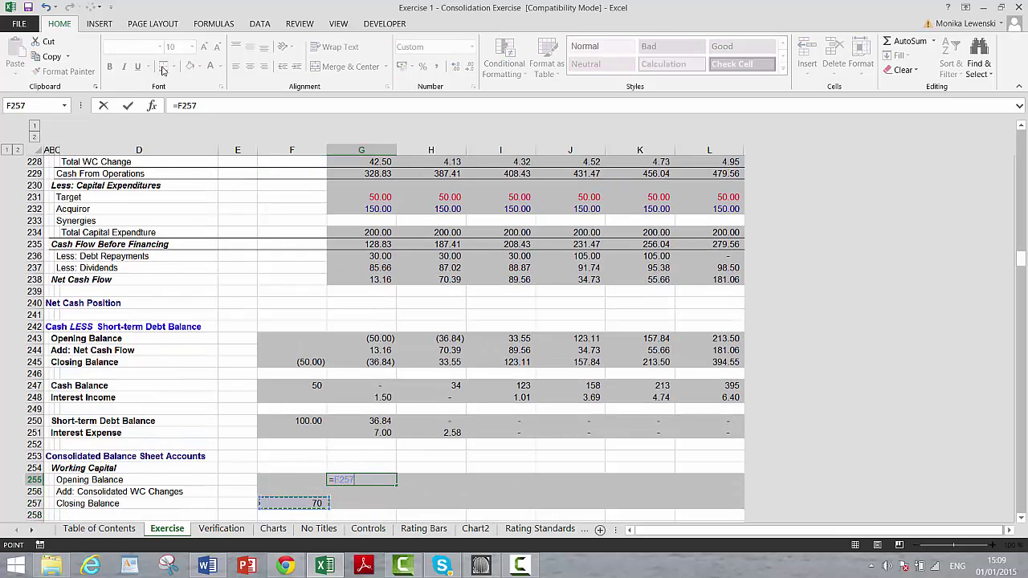
key("Return")
Link Consolidated WC Changes in G256 to the year 1 Total WC Change in G228 of the cash flow statement.
type("=")
key("Up")
key("Up")
key("Up")
key("Up")
key("Up")
key("Up")
key("Up")
key("Up")
key("Up")
key("Up")
key("Up")
key("Up")
key("Up")
key("Up")
key("Up")
key("Up")
key("Up")
key("Up")
key("Up")
key("Up")
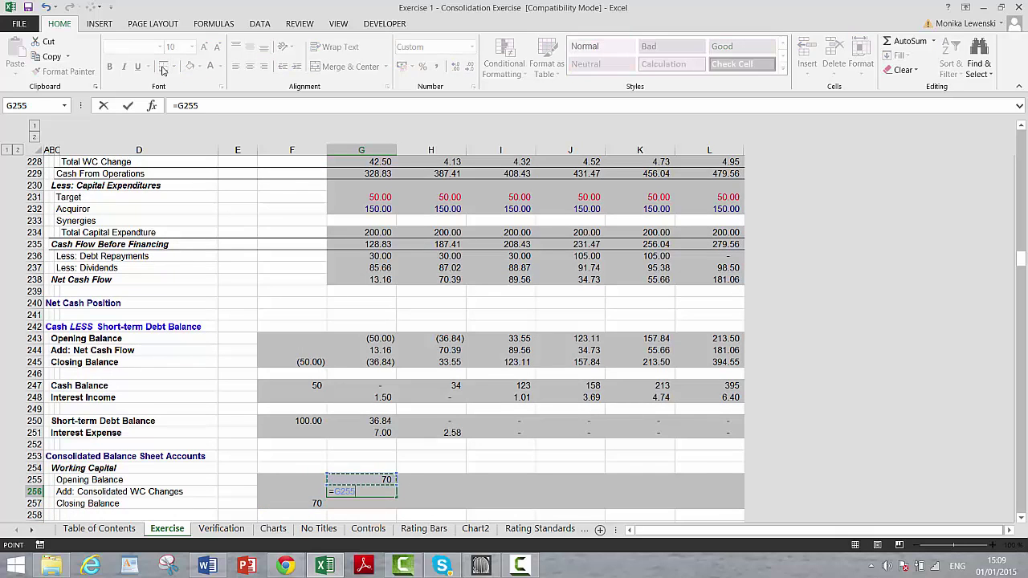
key("Up")
key("Up")
key("Up")
key("Up")
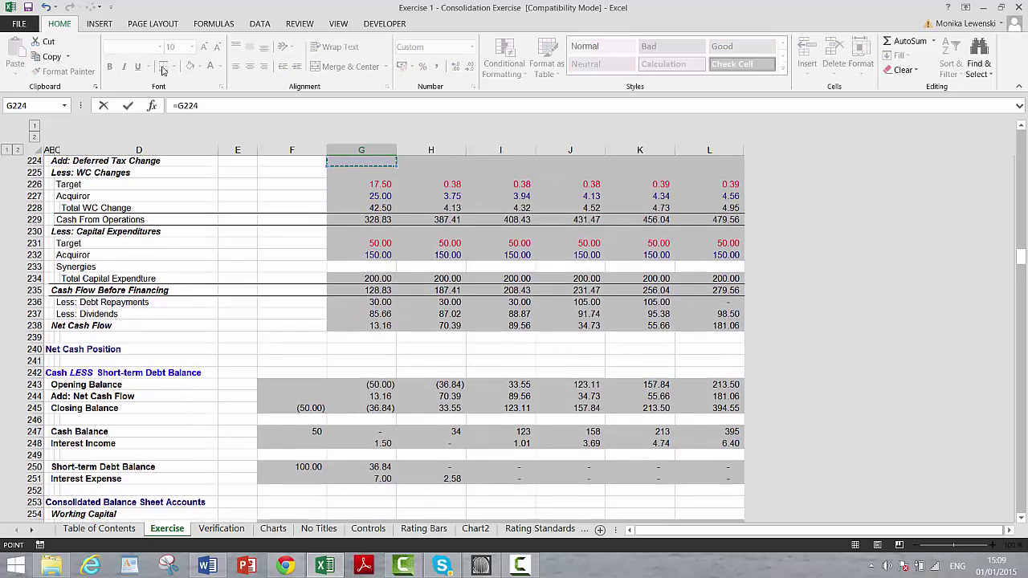
key("Return")
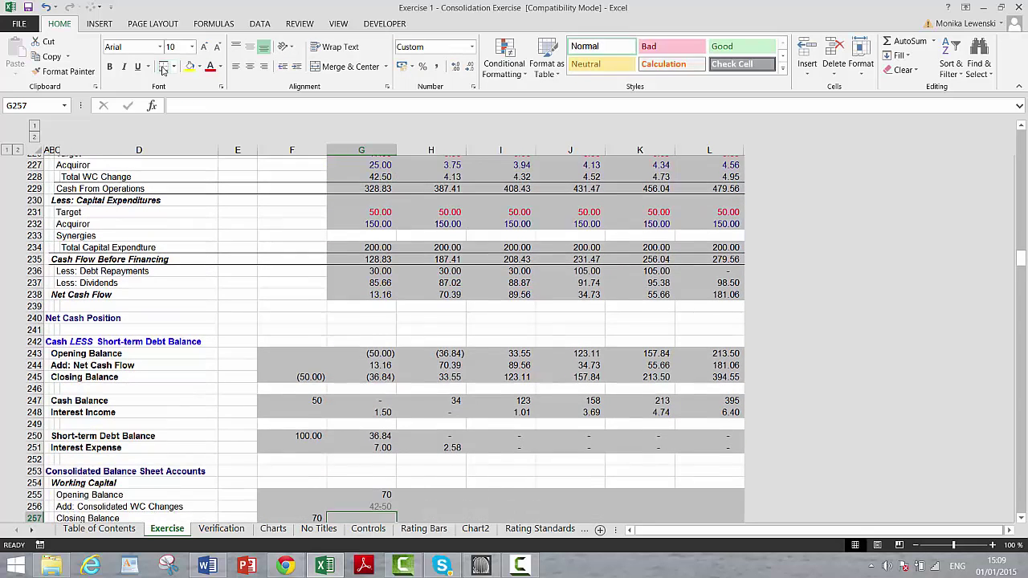
Calculate the year 1 Working Capital closing balance in G257 as the sum of the opening balance and WC changes.
type("=")
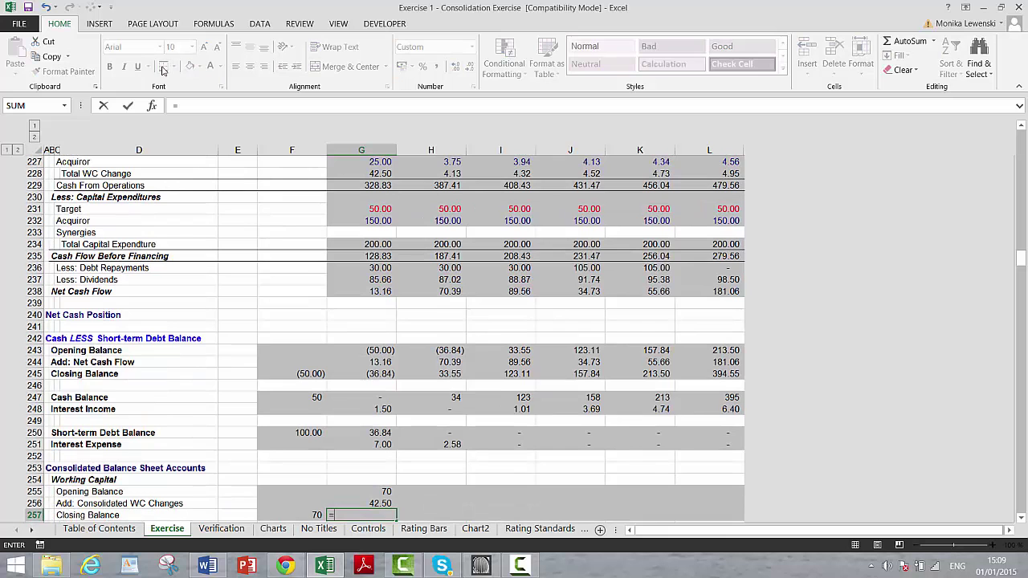
key("Escape")
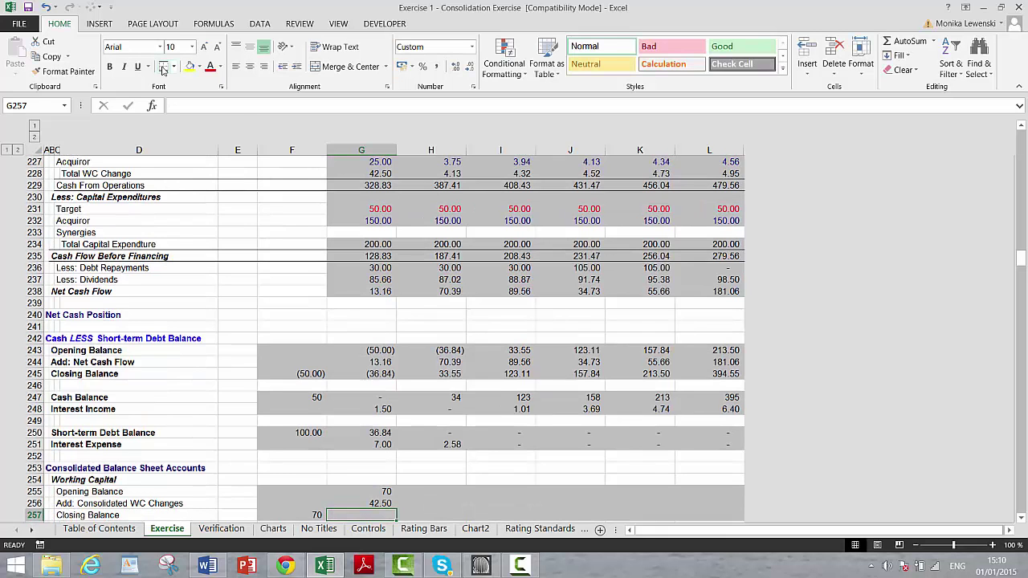
key("alt+equal")
key("Return")
Fill the Working Capital formulas in G255:G257 across to column L and apply the Number format with two decimals.
key("Up")
key("Up")
key("Up")
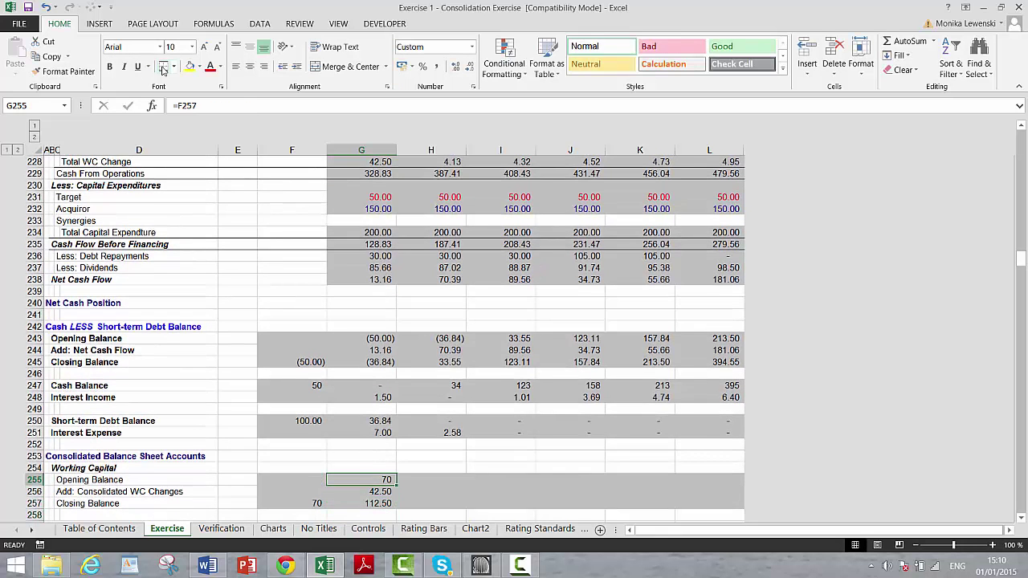
key("shift+Down")
key("shift+Down")
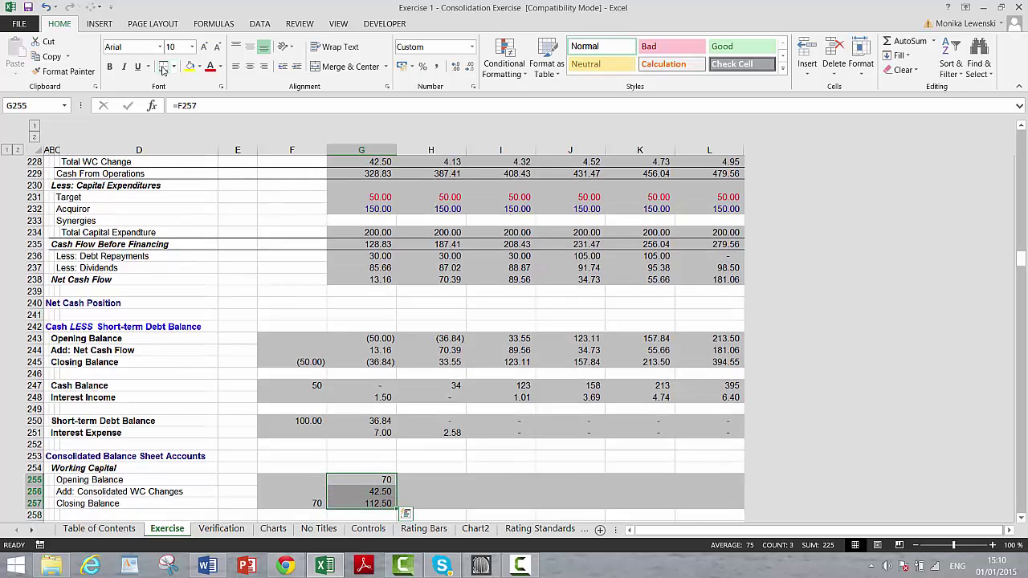
key("shift+Right")
key("shift+Right")
key("shift+Right")
key("shift+Right")
key("shift+Right")
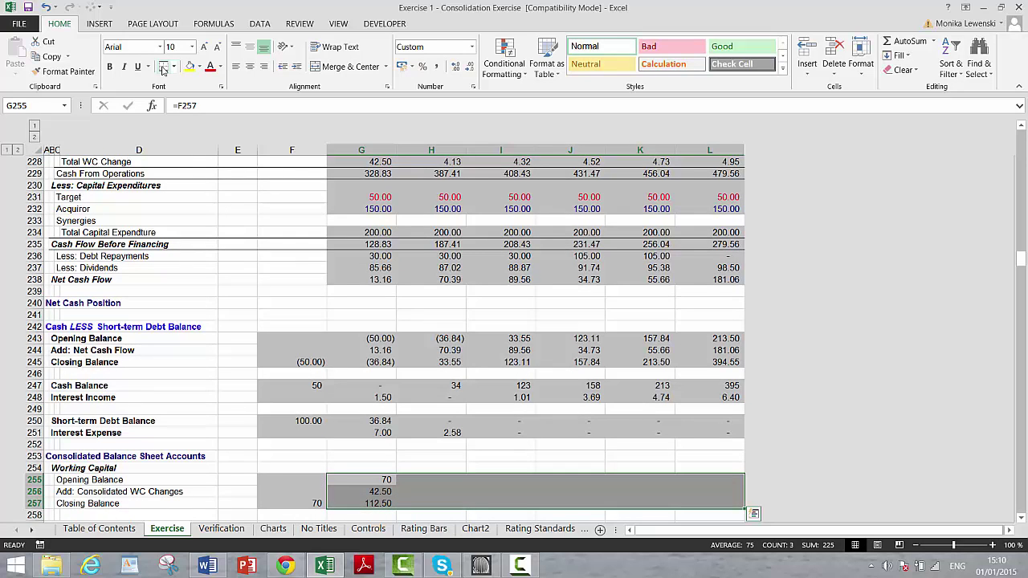
key("ctrl+r")
key("ctrl+shift+1")
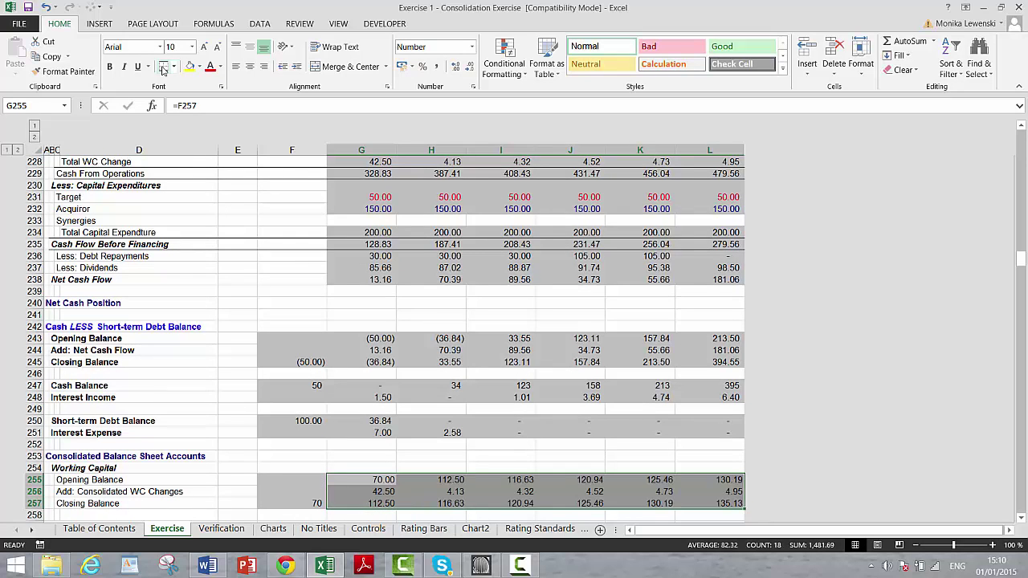
Link the starting Plant Property and Equipment closing balance in F262 to the pro-forma balance sheet with =L94.
key("Down")
key("Down")
key("Down")
key("Down")
key("Down")
key("Down")
key("Down")
key("Down")
key("Down")
key("Down")
key("Down")
key("Down")
key("Down")
key("Down")
key("Down")
key("Down")
key("Down")
key("Down")
key("Up")
key("Up")
key("Up")
key("Up")
key("Up")
key("Up")
key("Up")
key("Up")
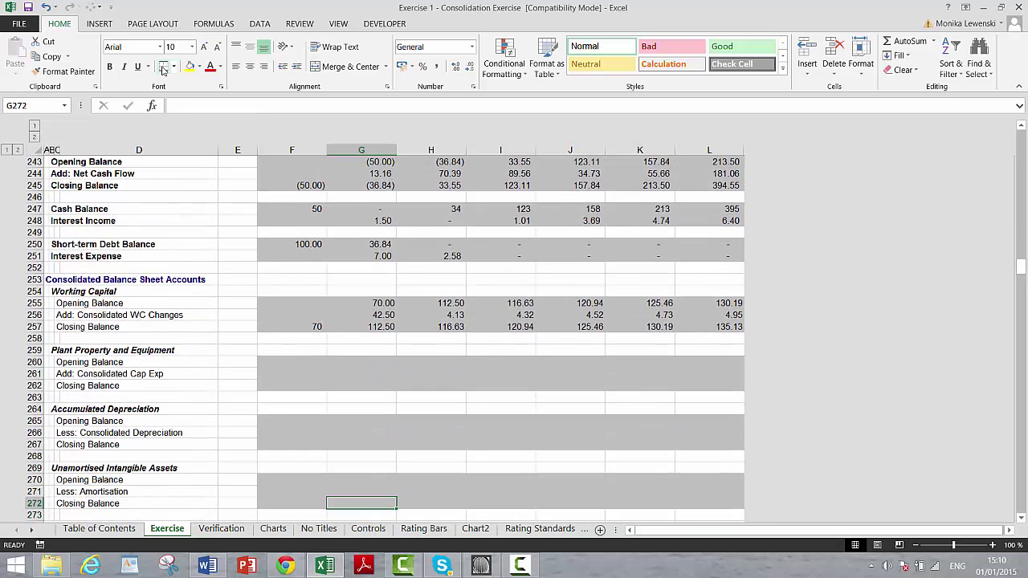
key("Up")
key("Up")
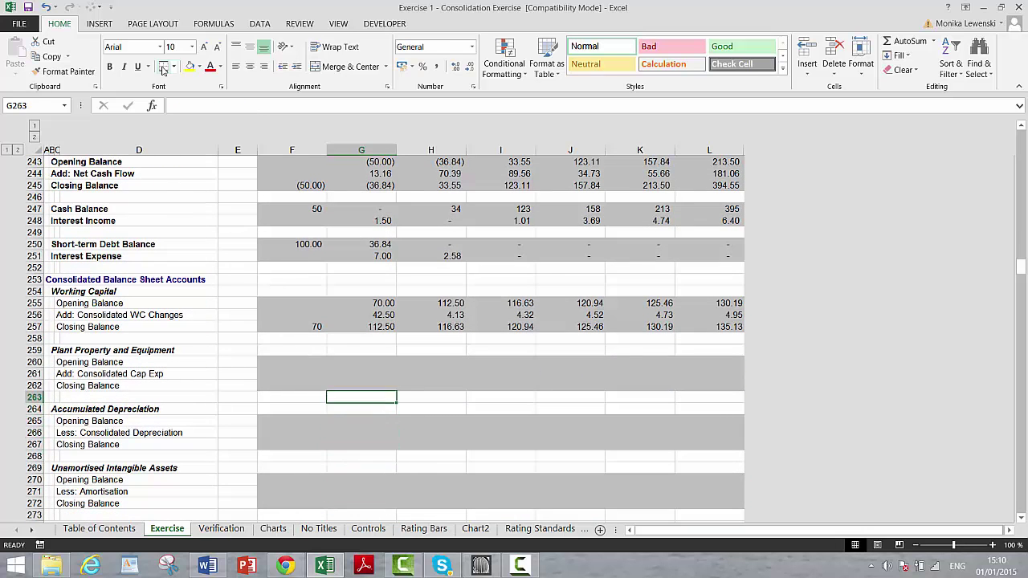
key("Up")
key("Left")
type("=")
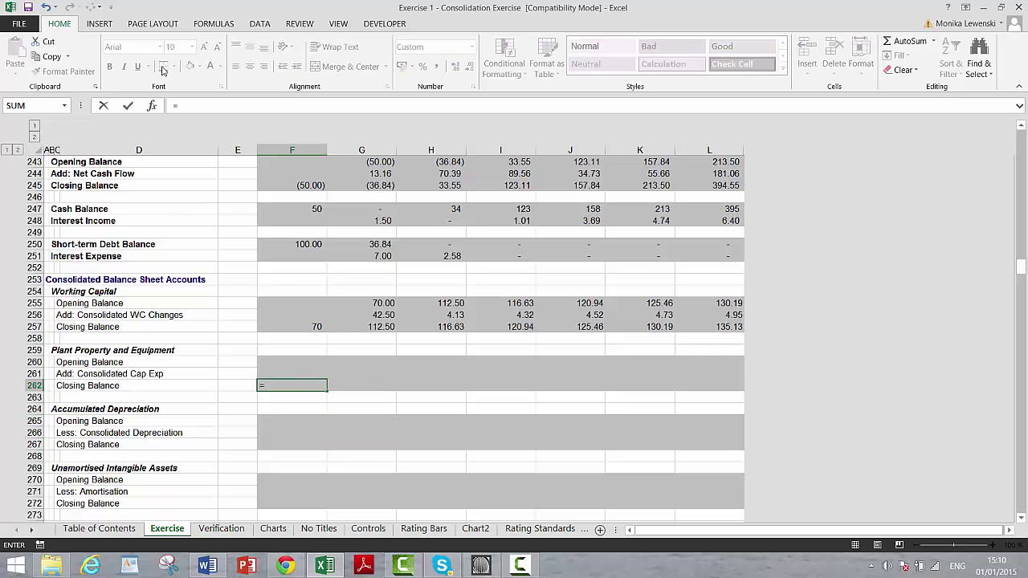
key("Up")
key("Up")
key("Up")
key("Up")
key("Up")
key("Up")
key("Up")
key("Up")
key("Up")
key("Up")
key("Up")
key("Up")
key("Up")
key("Up")
key("Up")
key("Up")
key("Up")
key("Up")
key("Up")
key("Up")
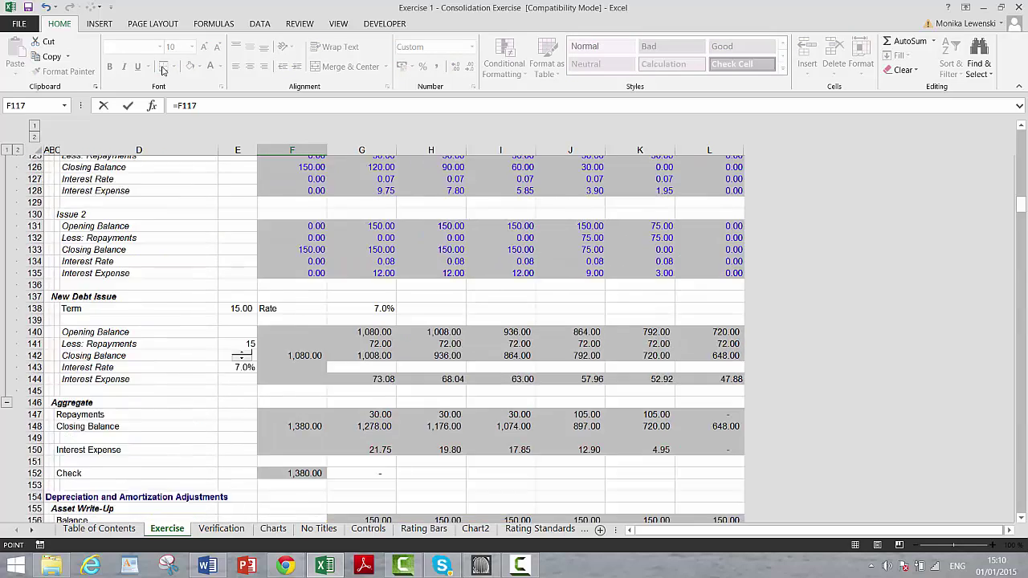
key("Up")
key("Up")
key("Up")
key("Up")
key("Up")
key("Up")
key("Up")
key("Up")
key("Up")
key("Up")
key("Up")
key("Up")
key("Up")
key("Up")
key("Up")
key("Up")
key("Up")
key("Up")
key("Up")
key("Up")
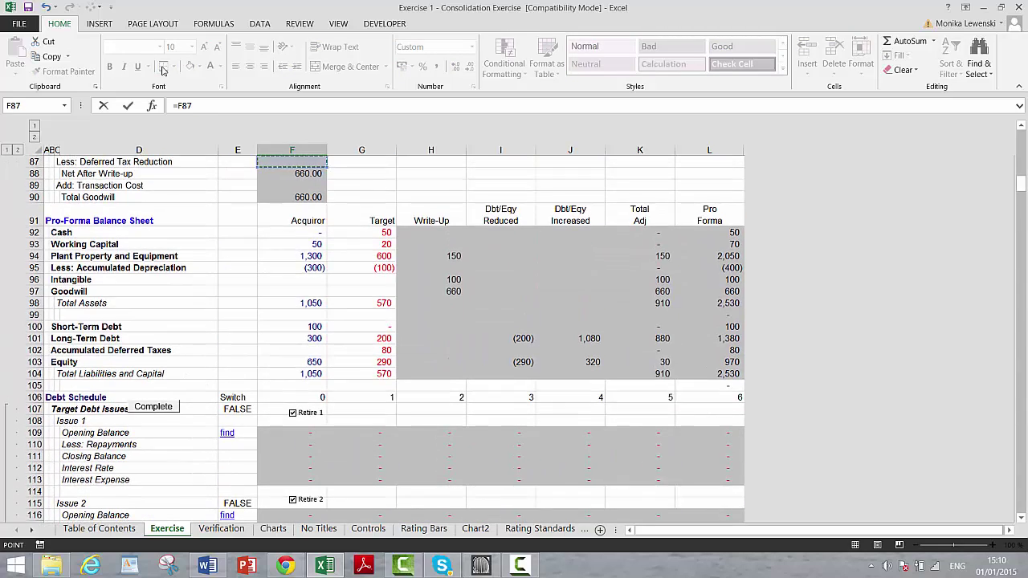
key("Down")
key("Down")
key("Down")
key("Down")
key("Down")
key("Right")
key("Right")
key("Right")
key("Right")
key("Right")
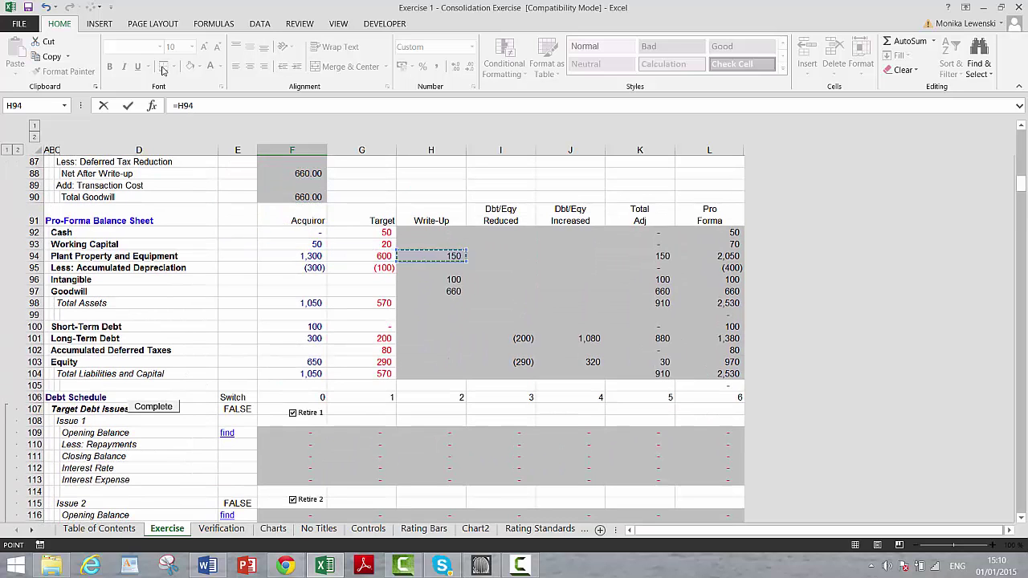
key("Return")
Set the year 1 Plant Property and Equipment opening balance in G260 to the prior closing balance with =F262.
key("Up")
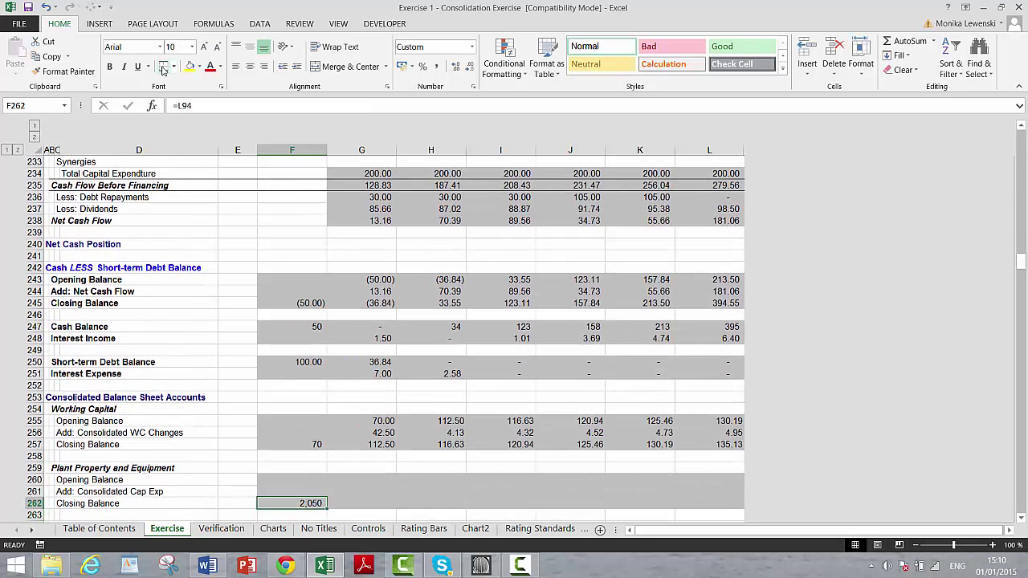
key("Up")
key("Right")
type("=")
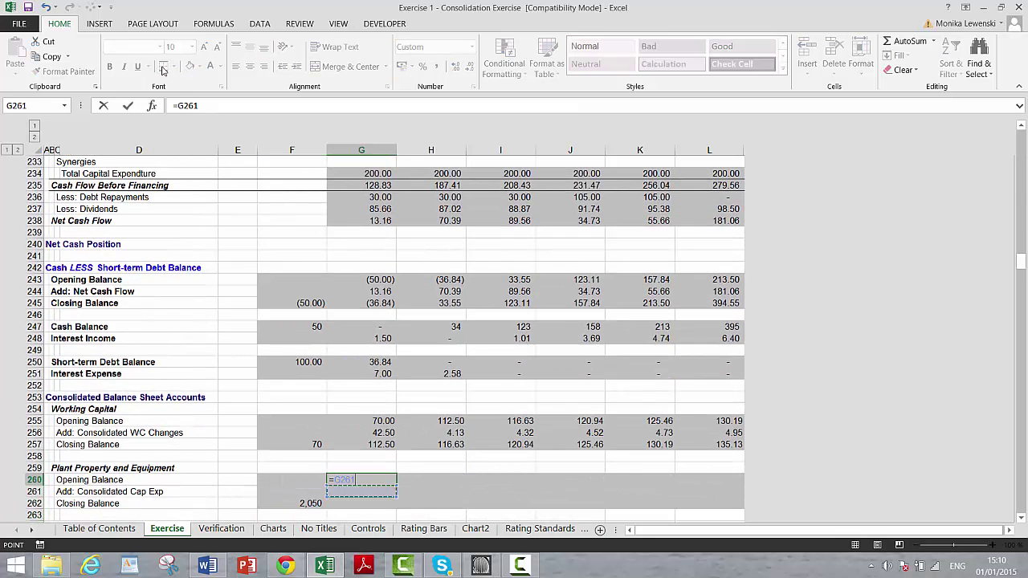
key("Down")
key("Left")
key("Return")
Link Consolidated Cap Exp in G261 to the year 1 Total Capital Expenditure in G234 of the cash flow statement.
type("=")
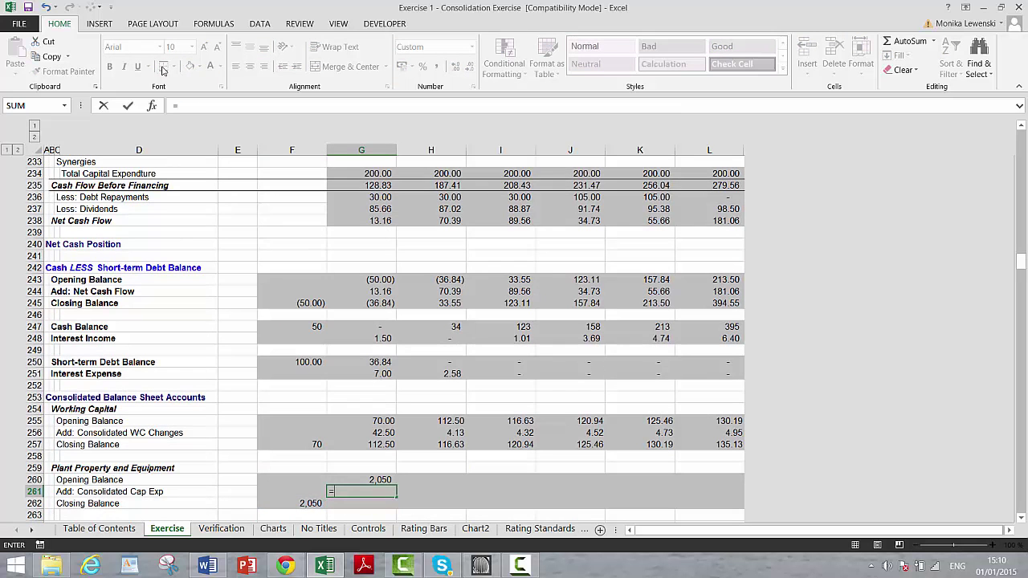
key("Page_Up")
key("Up")
key("Up")
key("Up")
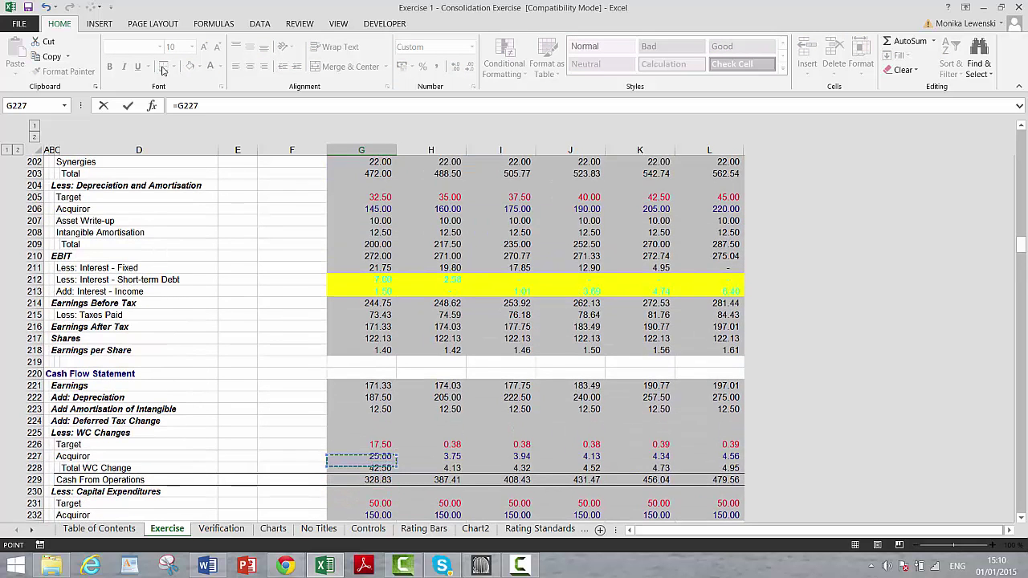
key("Up")
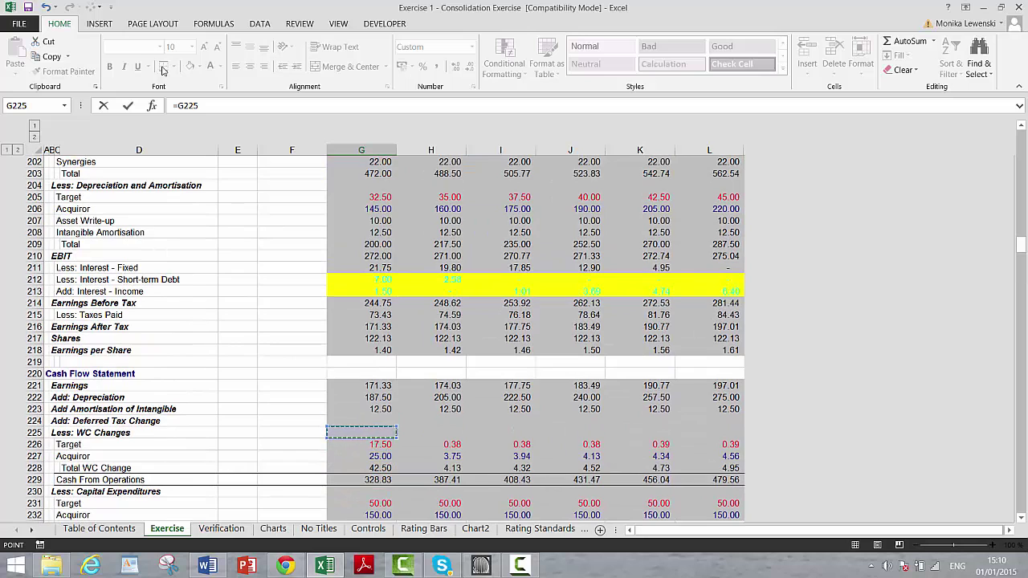
key("Down")
key("Down")
key("Down")
key("Down")
key("Down")
key("Down")
key("Down")
key("Down")
key("Down")
key("Down")
key("Down")
key("Down")
key("Down")
key("Down")
key("Down")
key("Down")
key("Down")
key("Down")
key("Up")
key("Up")
key("Up")
key("Up")
key("Up")
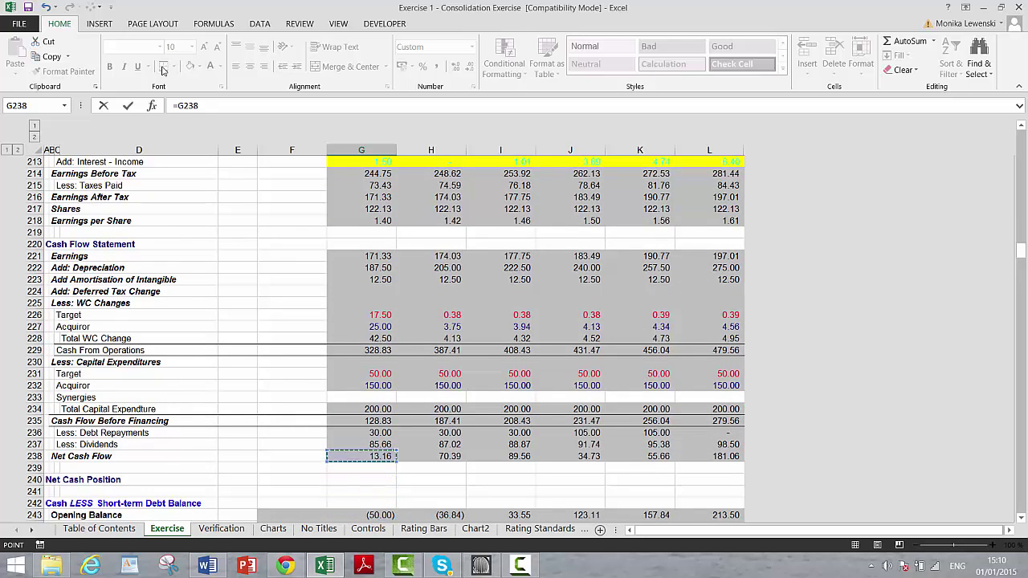
key("Up")
key("Up")
key("Up")
key("Up")
key("Return")
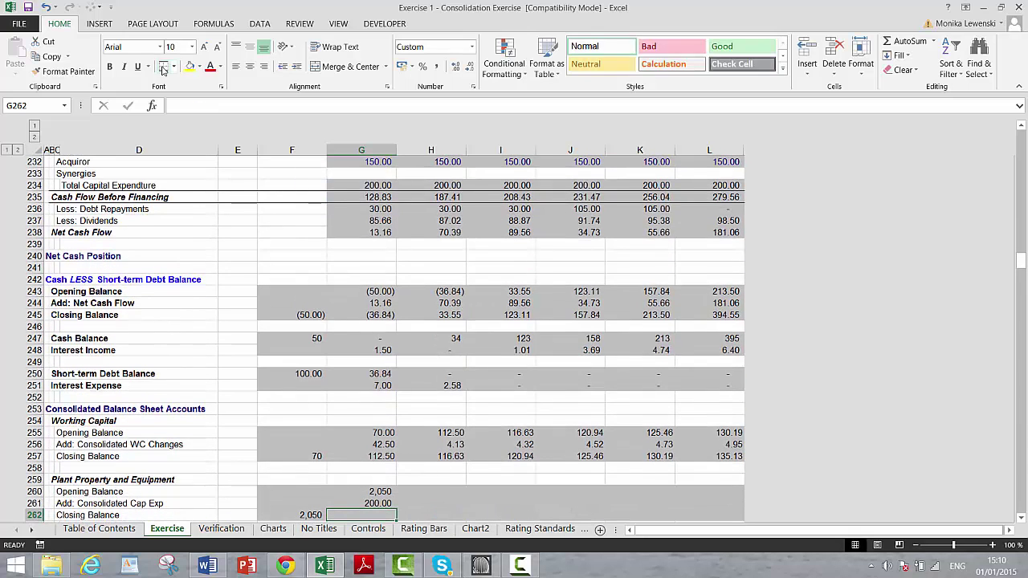
Calculate the year 1 closing balance in G262 with =SUM(G260:G261) and fill G260:G262 across to column L.
key("alt+equal")
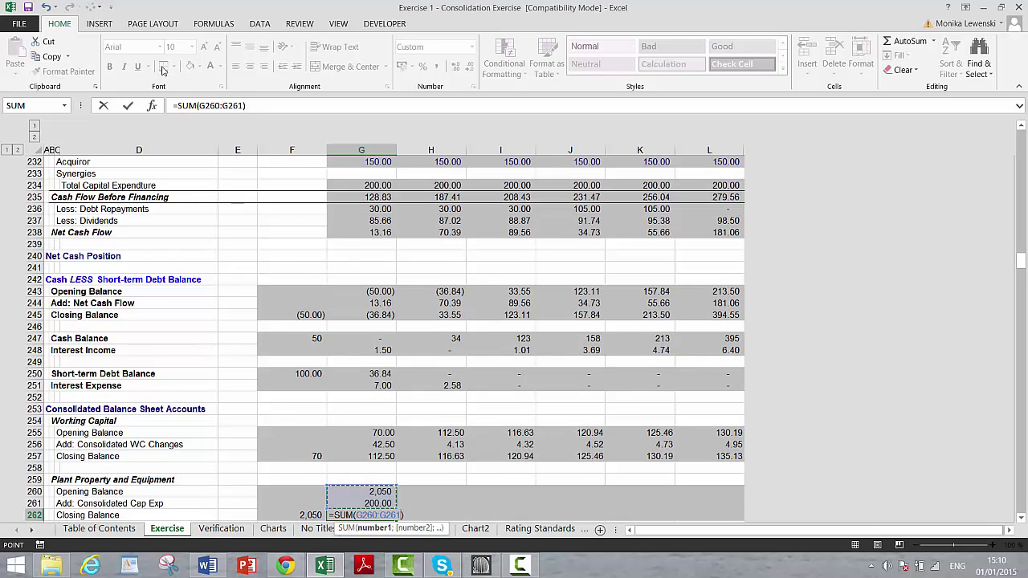
key("Return")
key("Up")
key("Up")
key("Up")
key("shift+Down")
key("shift+Down")
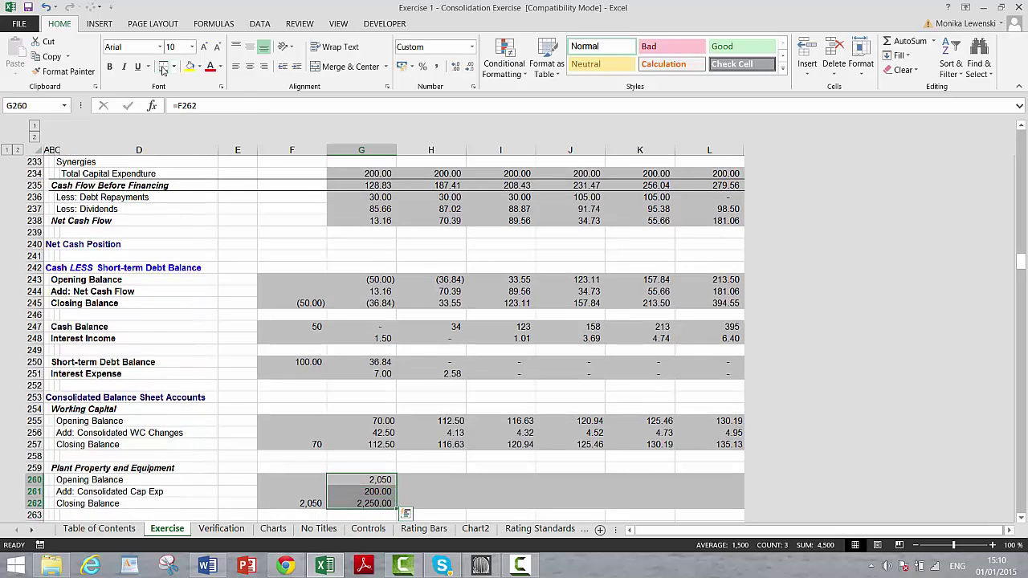
key("shift+Right")
key("shift+Right")
key("shift+Right")
key("shift+Right")
key("shift+Right")
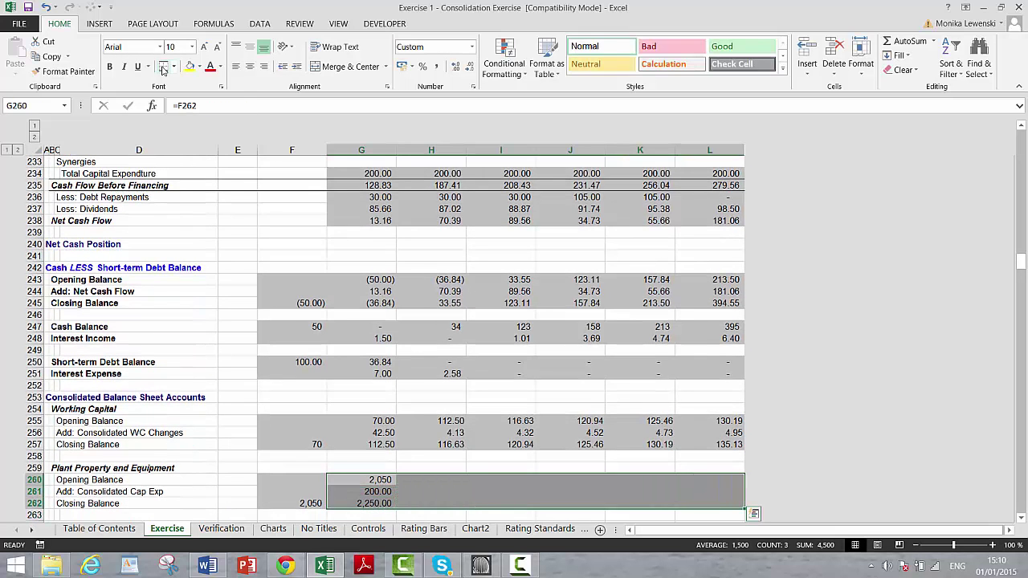
key("ctrl+r")
Link the starting Accumulated Depreciation closing balance in F267 to the pro-forma balance sheet with =L95.
key("Down")
key("Down")
key("Down")
key("Down")
key("Down")
key("Down")
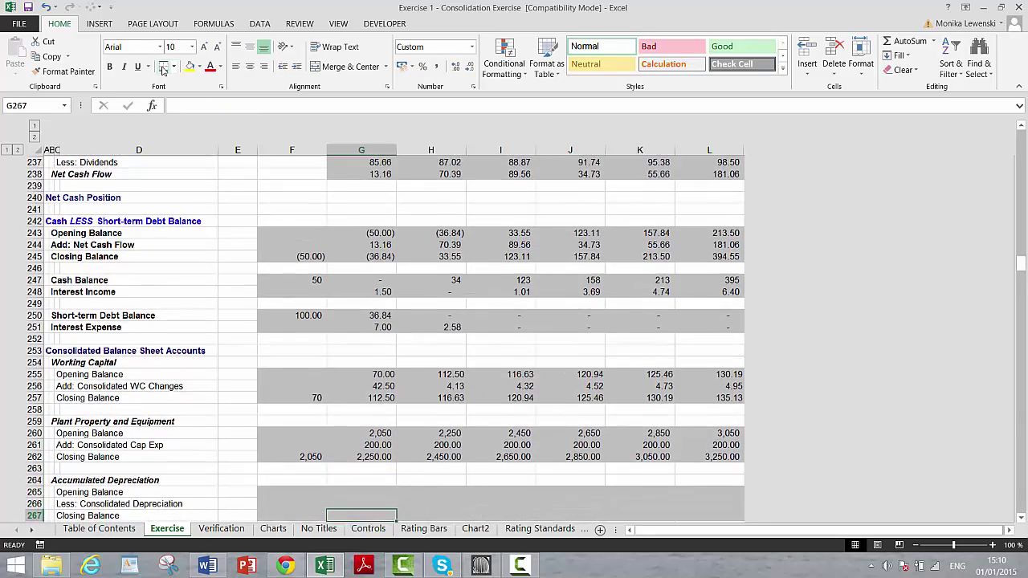
key("Left")
type("=")
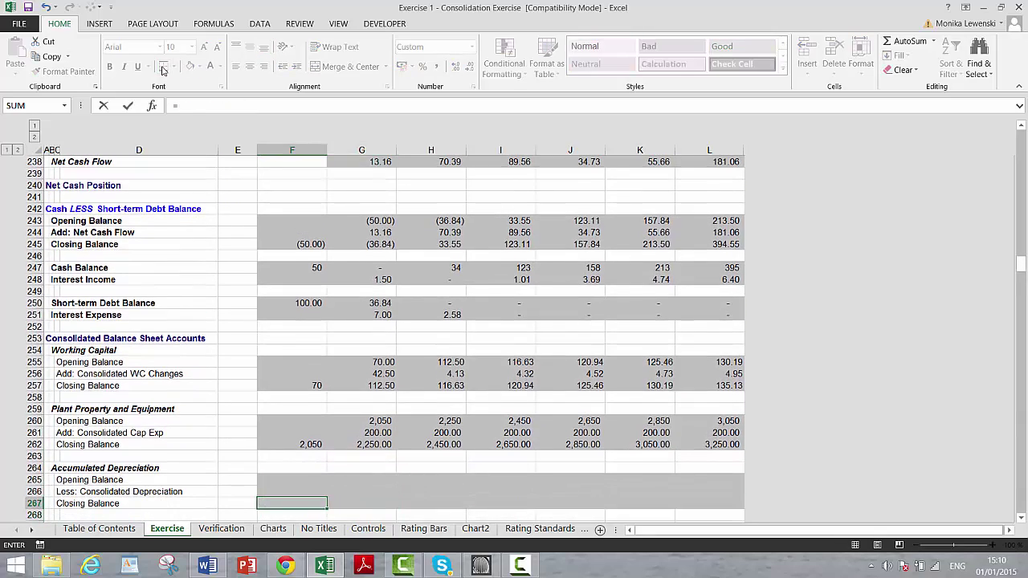
key("Up")
key("Up")
key("Up")
key("Up")
key("Up")
key("Up")
key("Up")
key("Up")
key("Up")
key("Up")
key("Up")
key("Up")
key("Up")
key("Up")
key("Up")
key("Up")
key("Up")
key("Up")
key("Up")
key("Up")
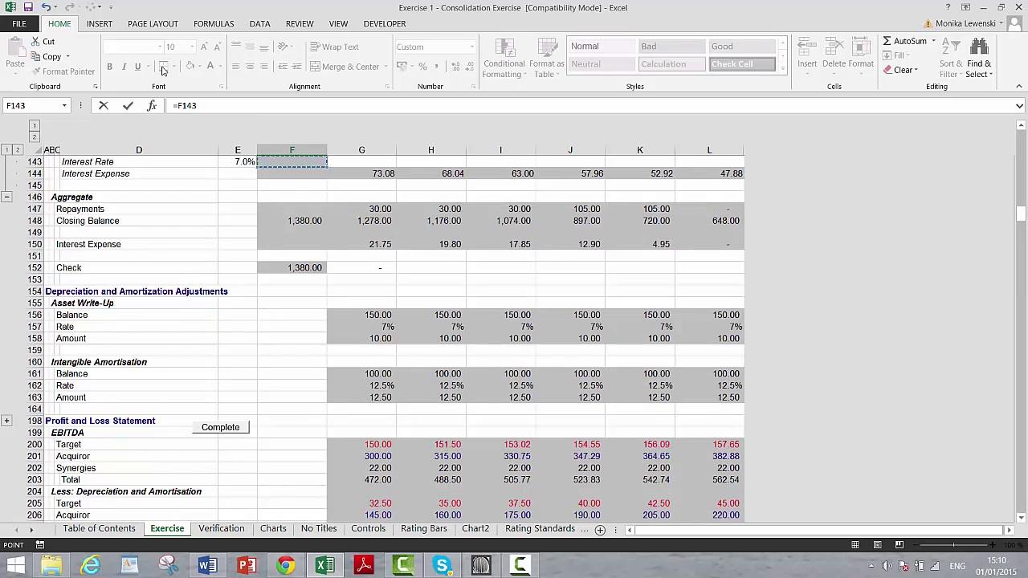
key("Down")
key("Down")
key("Down")
key("Down")
key("Down")
key("Down")
key("Down")
key("Down")
key("Down")
key("Down")
key("Down")
key("Down")
key("Down")
key("Down")
key("Down")
key("Down")
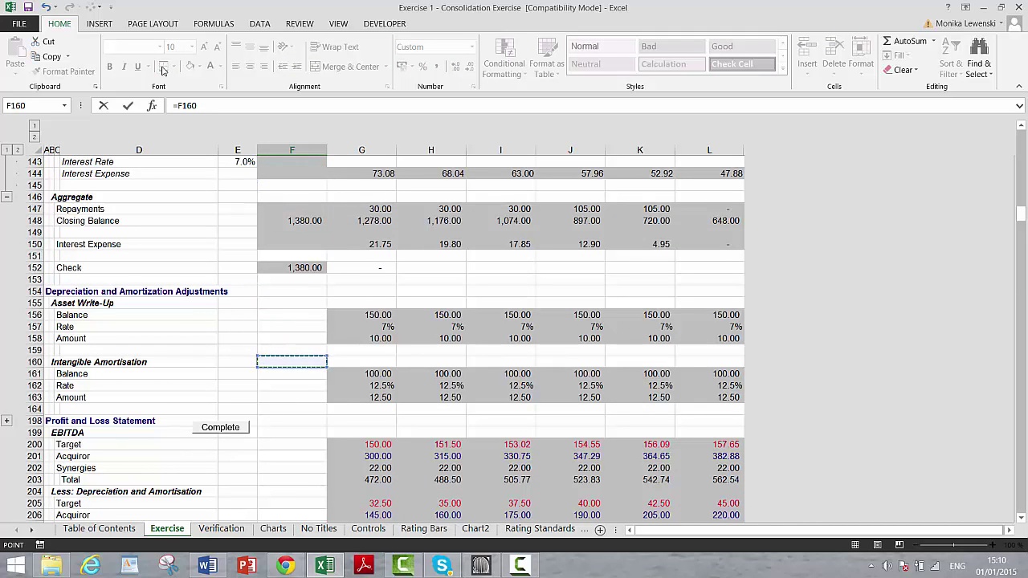
key("Up")
key("Up")
key("Up")
key("Up")
key("Up")
key("Up")
key("Up")
key("Up")
key("Up")
key("Up")
key("Up")
key("Up")
key("Up")
key("Up")
key("Up")
key("Up")
key("Up")
key("Up")
key("Up")
key("Up")
key("Up")
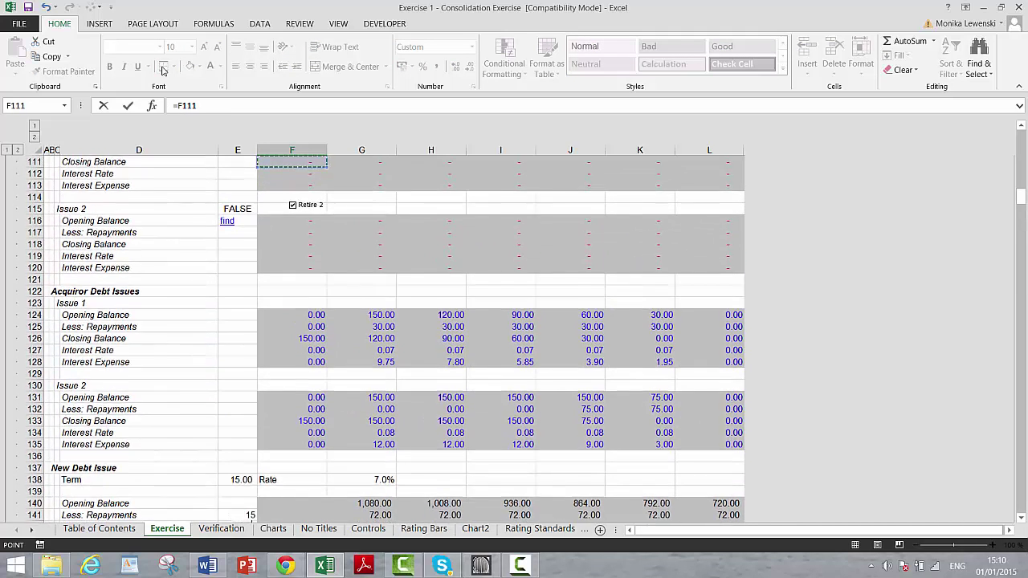
key("Down")
key("Down")
key("Down")
key("Down")
key("Down")
key("Down")
key("Down")
key("Down")
key("Down")
key("Down")
key("Down")
key("Down")
key("Down")
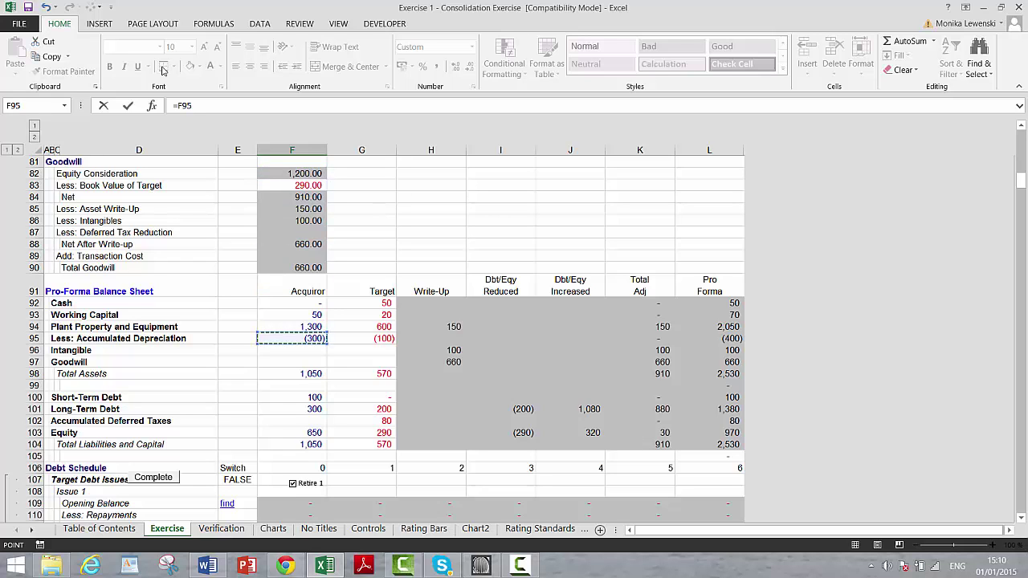
key("Right")
key("Right")
key("Right")
key("Right")
key("Right")
key("Right")
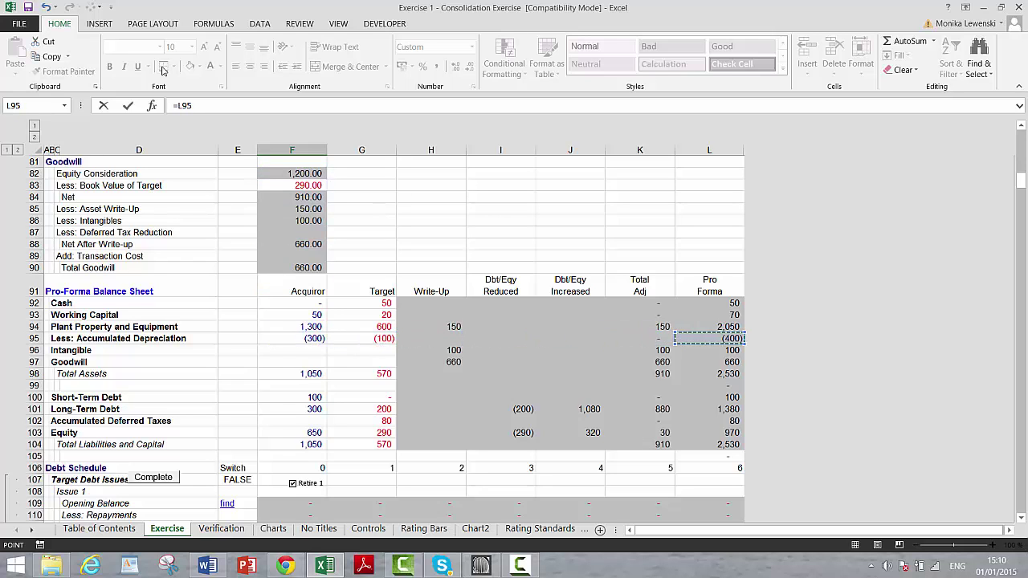
key("Left")
key("Right")
key("Return")
Set the year 1 Accumulated Depreciation opening balance in G265 to the prior closing balance with =F267.
key("Up")
key("Up")
key("Up")
key("Right")
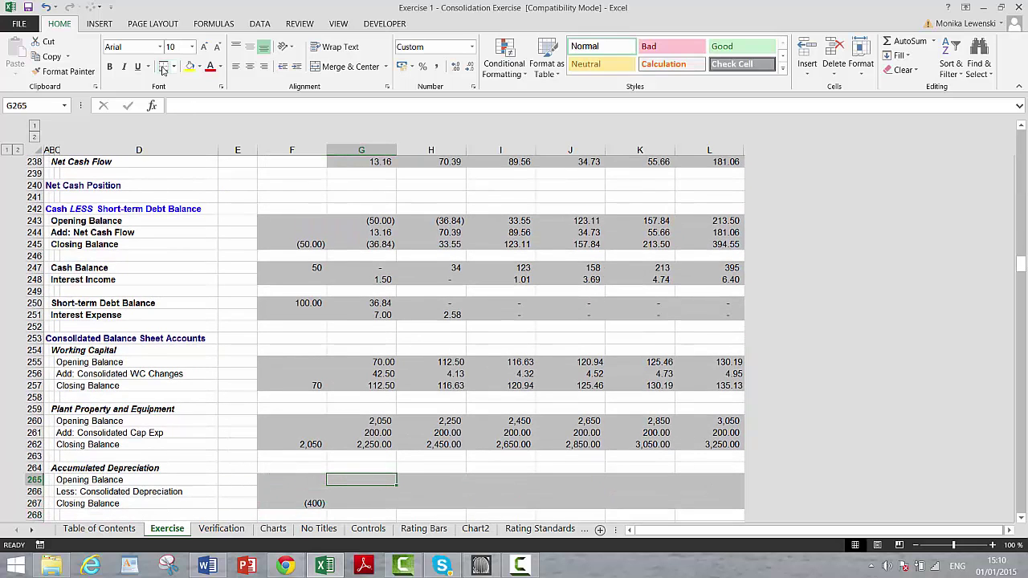
type("=")
key("Down")
key("Down")
key("Left")
key("Return")
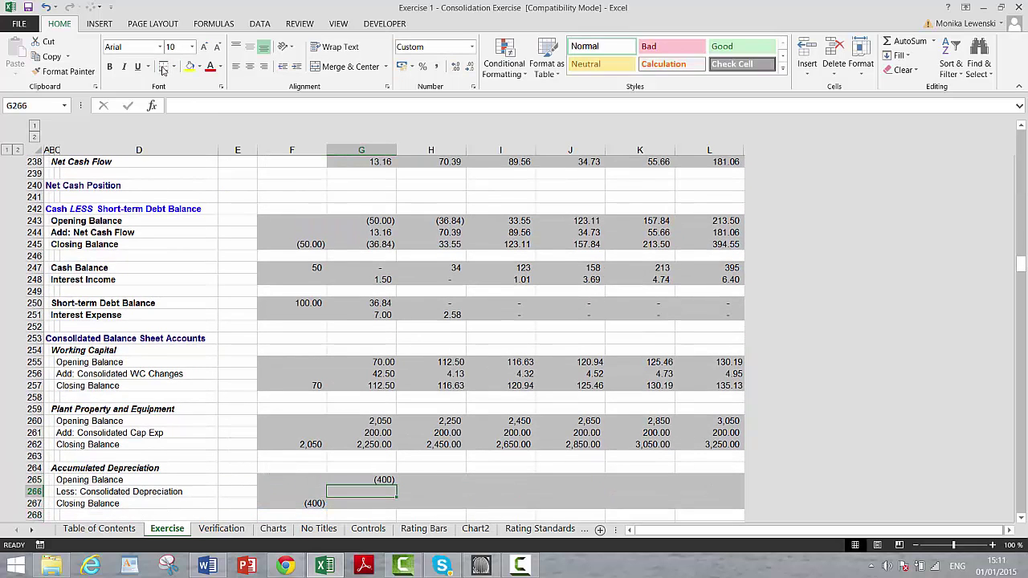
Link Consolidated Depreciation in G266 to the negative of year 1 Depreciation in the cash flow statement with =-G222.
type("=-")
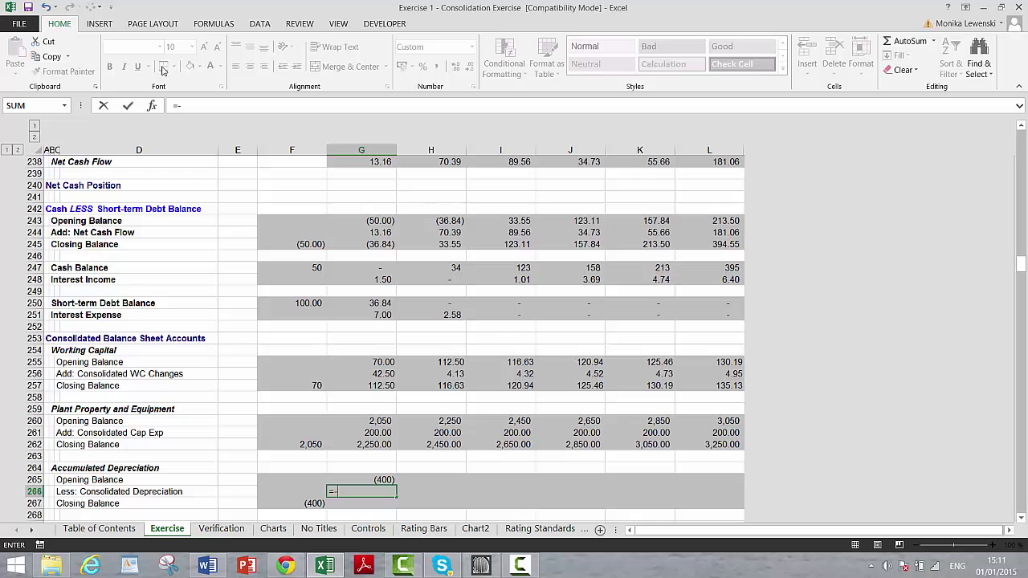
key("Page_Up")
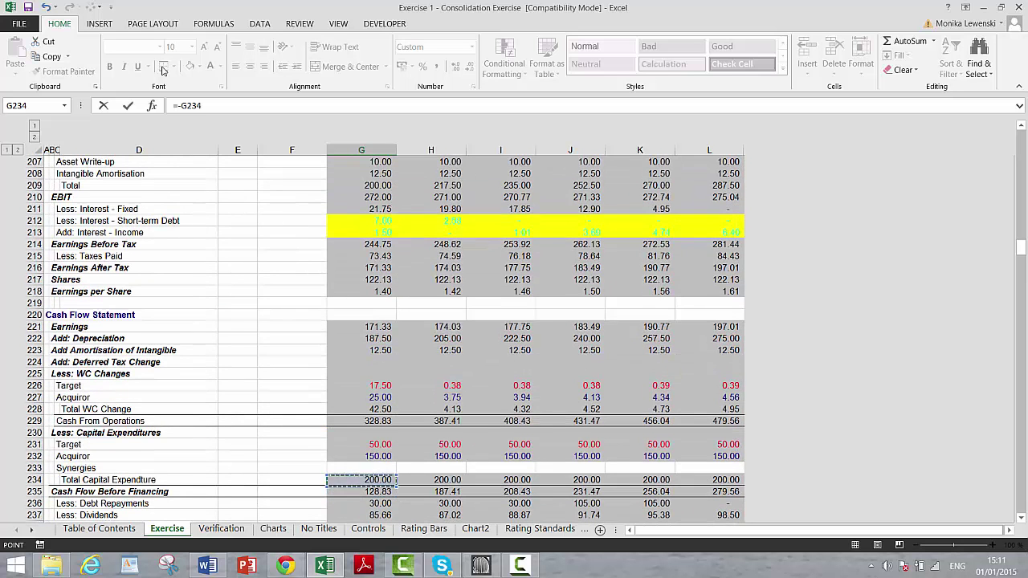
key("Up")
key("Up")
key("Up")
key("Up")
key("Up")
key("Up")
key("Up")
key("Up")
key("Up")
key("Up")
key("Left")
key("Left")
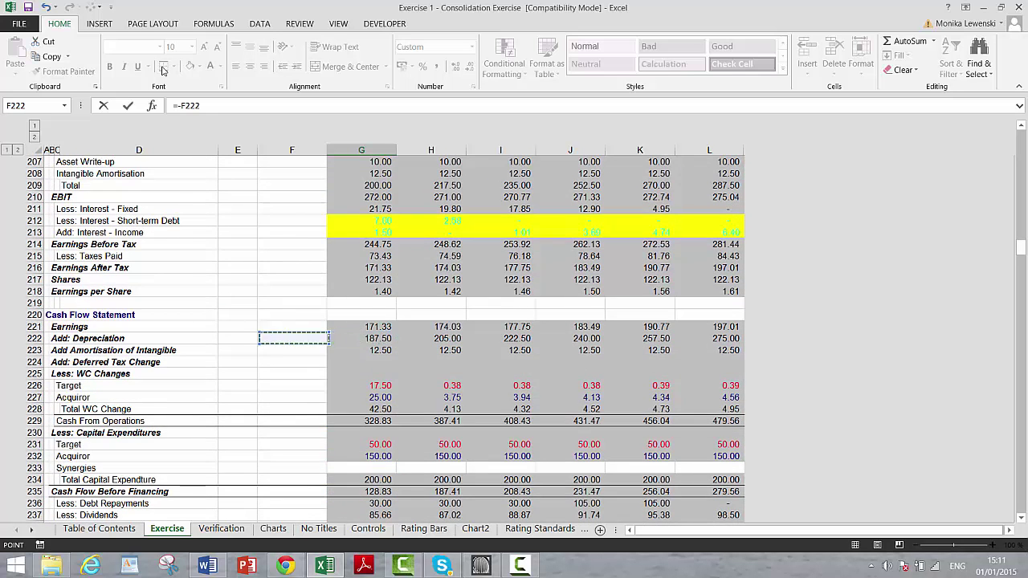
key("Escape")
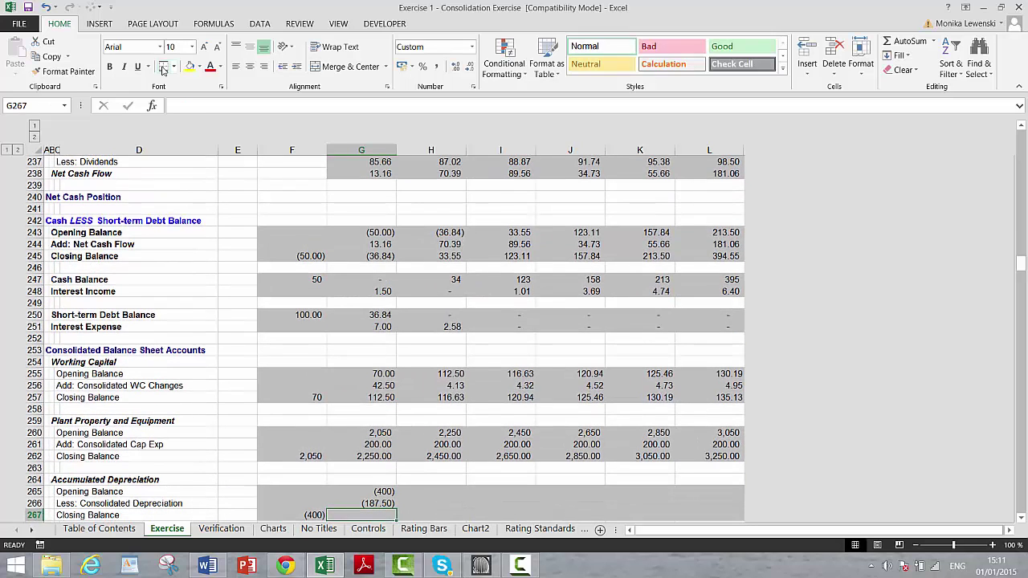
Calculate the year 1 Accumulated Depreciation closing balance in G267 with =SUM(G265:G266) and fill G265:G267 across to column L.
key("alt+equal")
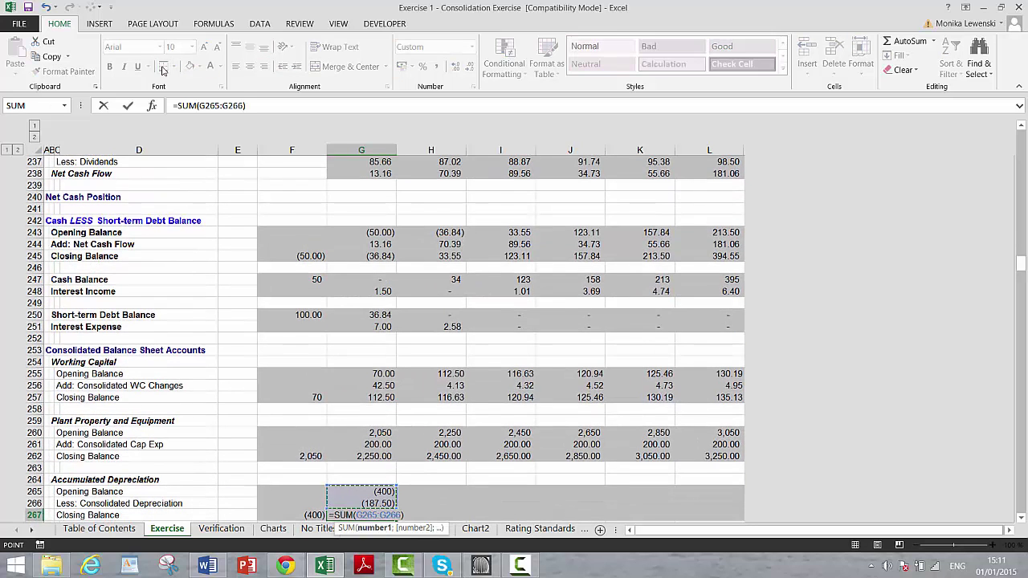
key("Return")
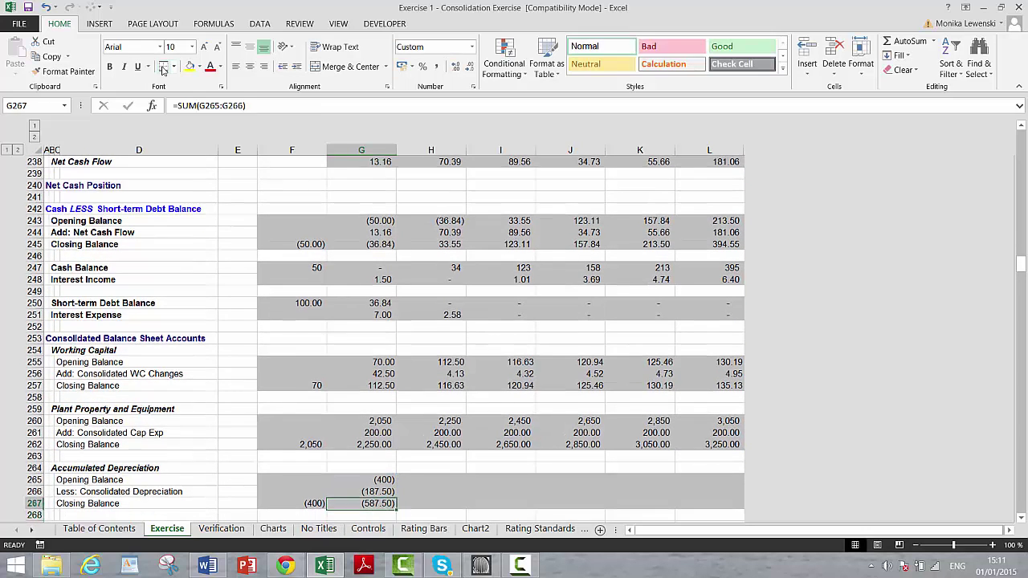
key("Up")
key("Up")
key("Up")
key("shift+Down")
key("shift+Down")
key("shift+Right")
key("shift+Right")
key("shift+Right")
key("shift+Right")
key("shift+Right")
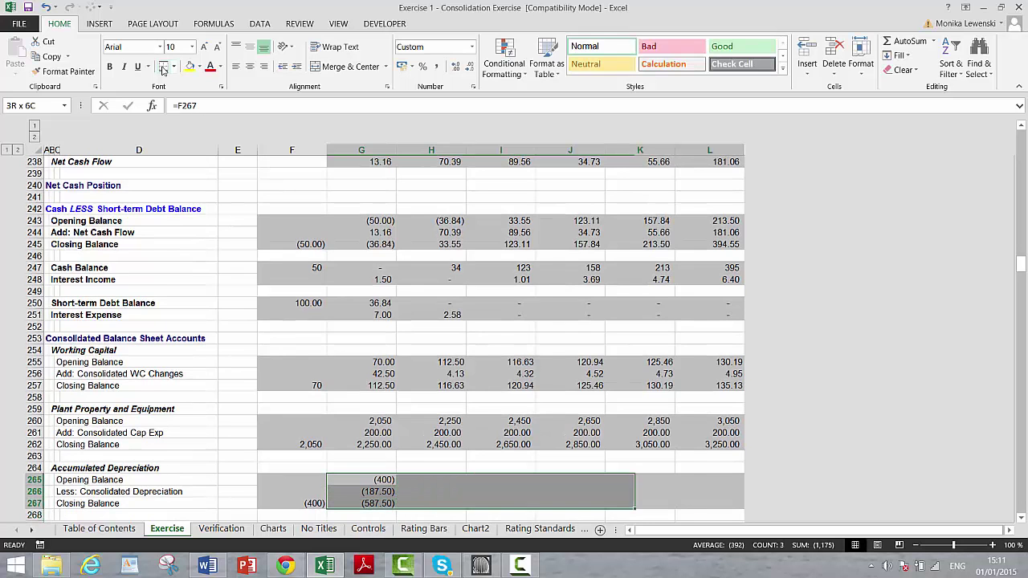
key("ctrl+r")
Link the starting Unamortised Intangible Assets closing balance in F272 to the pro-forma Intangible balance with =L96.
key("Down")
key("Down")
key("Down")
key("Down")
key("Down")
key("Down")
key("Down")
key("Down")
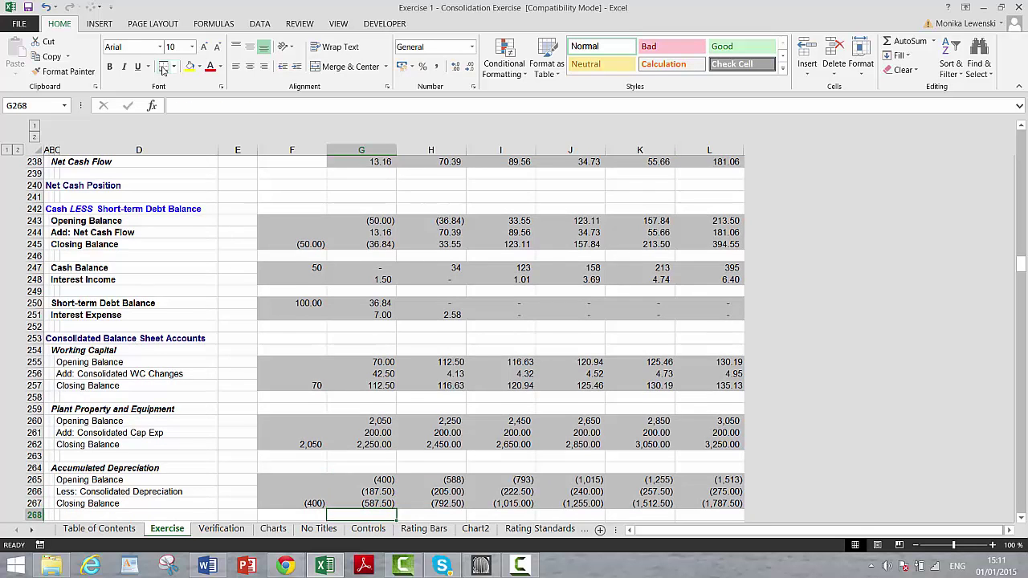
key("Down")
key("Up")
key("Up")
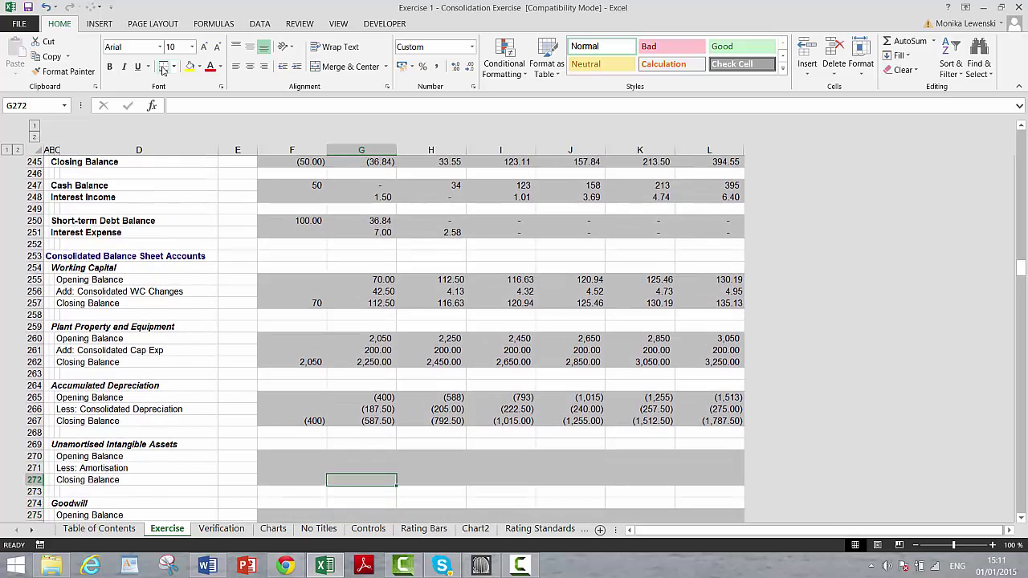
key("Left")
type("=")
key("ctrl+Up")
key("ctrl+Up")
key("ctrl+Up")
key("ctrl+Up")
key("ctrl+Up")
key("ctrl+Up")
key("ctrl+Up")
key("ctrl+Up")
key("ctrl+Up")
key("ctrl+Up")
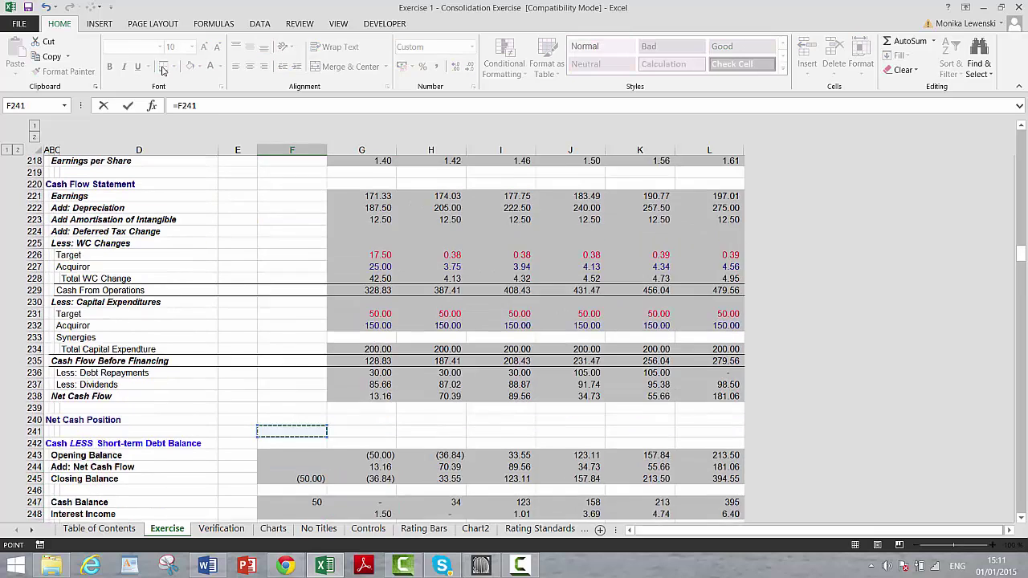
key("Up")
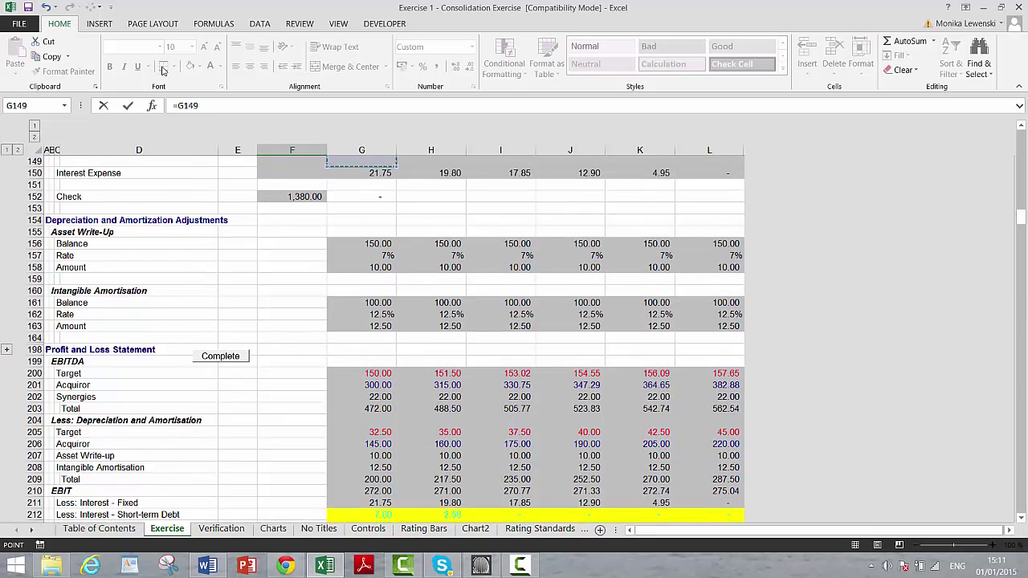
key("ctrl+Down")
key("ctrl+Down")
key("ctrl+Down")
key("ctrl+Down")
key("ctrl+Down")
key("ctrl+Down")
key("ctrl+Down")
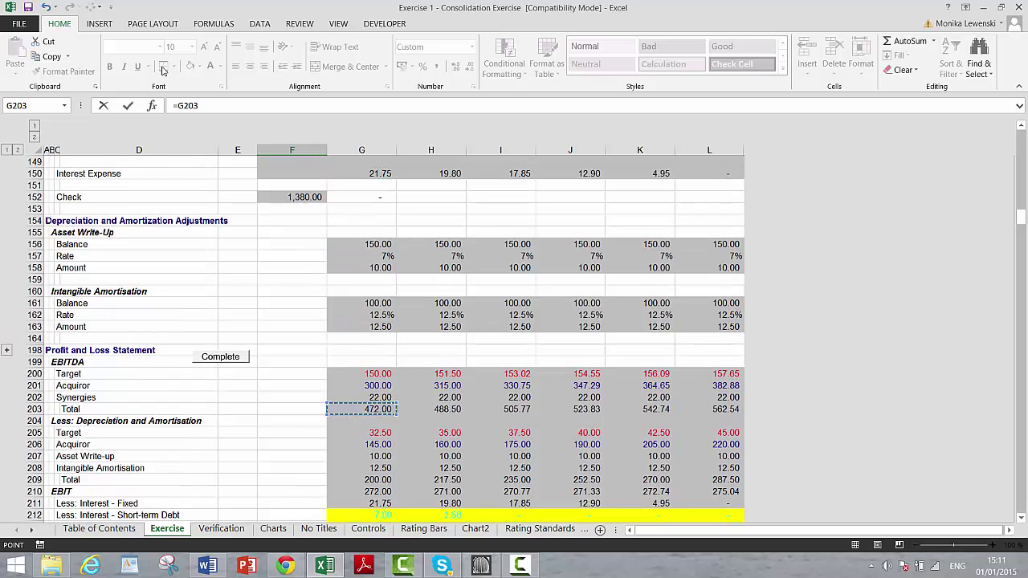
key("ctrl+Up")
key("ctrl+Up")
key("ctrl+Up")
key("ctrl+Up")
key("ctrl+Up")
key("ctrl+Up")
key("ctrl+Up")
key("ctrl+Up")
key("ctrl+Up")
key("ctrl+Up")
key("ctrl+Up")
key("ctrl+Up")
key("ctrl+Up")
key("ctrl+Up")
key("ctrl+Up")
key("ctrl+Up")
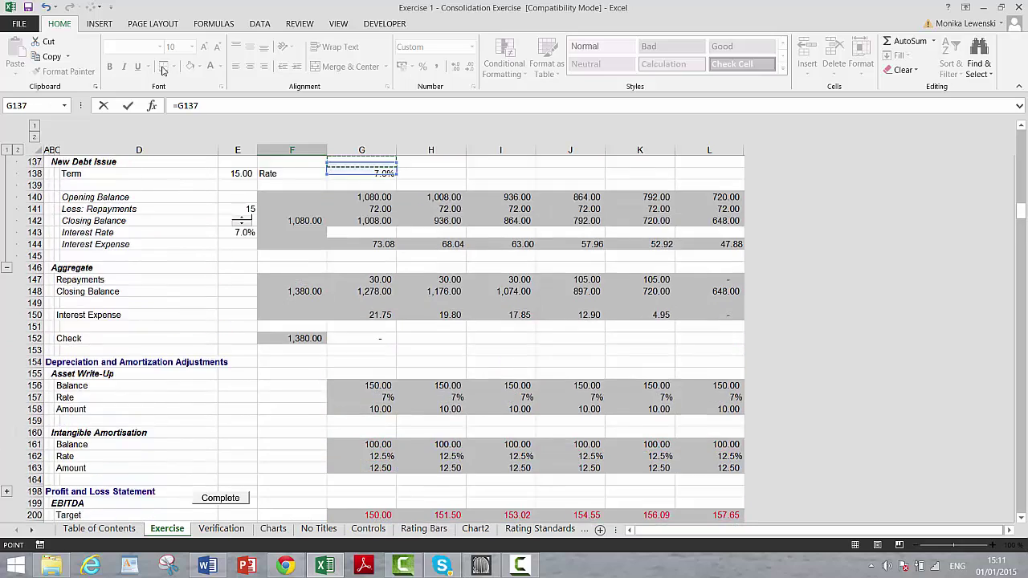
key("ctrl+Up")
key("ctrl+Up")
key("ctrl+Up")
key("ctrl+Up")
key("ctrl+Up")
key("ctrl+Up")
key("ctrl+Up")
key("ctrl+Up")
key("ctrl+Up")
key("ctrl+Up")
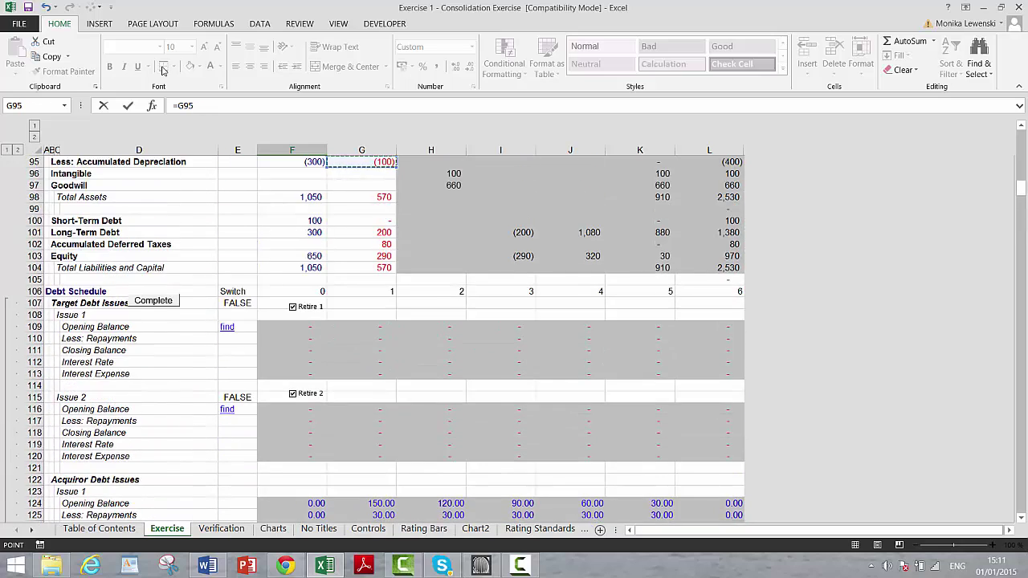
key("Up")
key("Down")
key("Down")
key("Down")
key("Down")
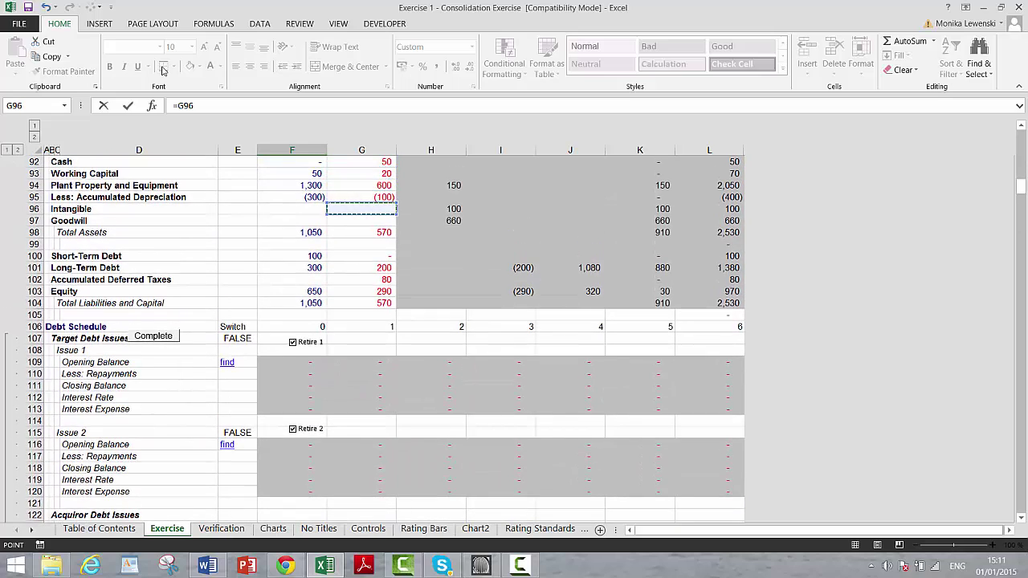
key("Right")
key("Right")
key("Right")
key("Right")
key("Right")
key("Return")
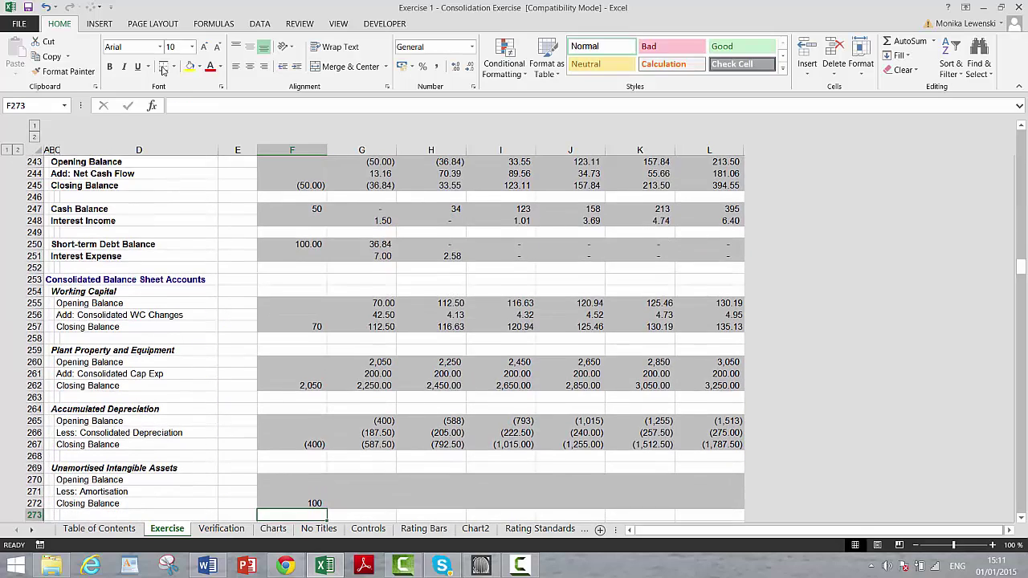
Set the year 1 Unamortised Intangible Assets opening balance in G270 to the prior closing balance with =F272.
key("Up")
key("Up")
key("Up")
key("Right")
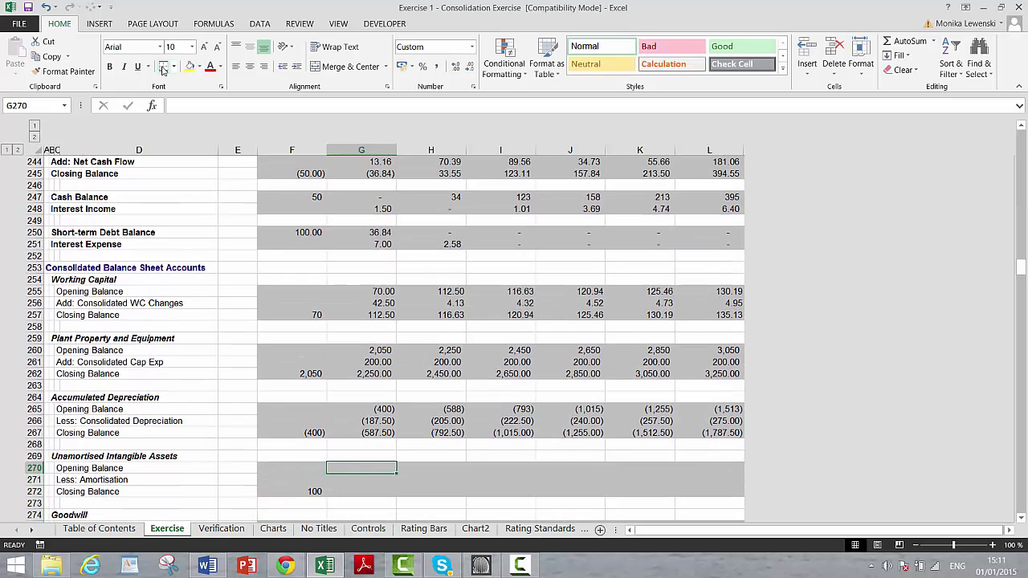
type("=")
key("Down")
key("Down")
key("Left")
key("Return")
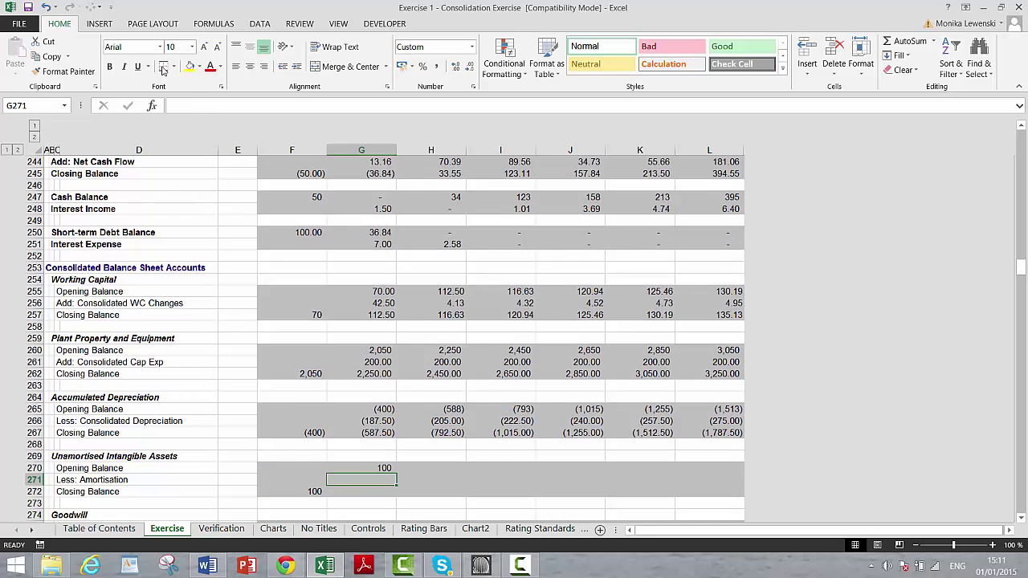
Link year 1 Amortisation in G271 to the negative of the cash flow statement's Amortisation of Intangible with =-G223.
type("=")
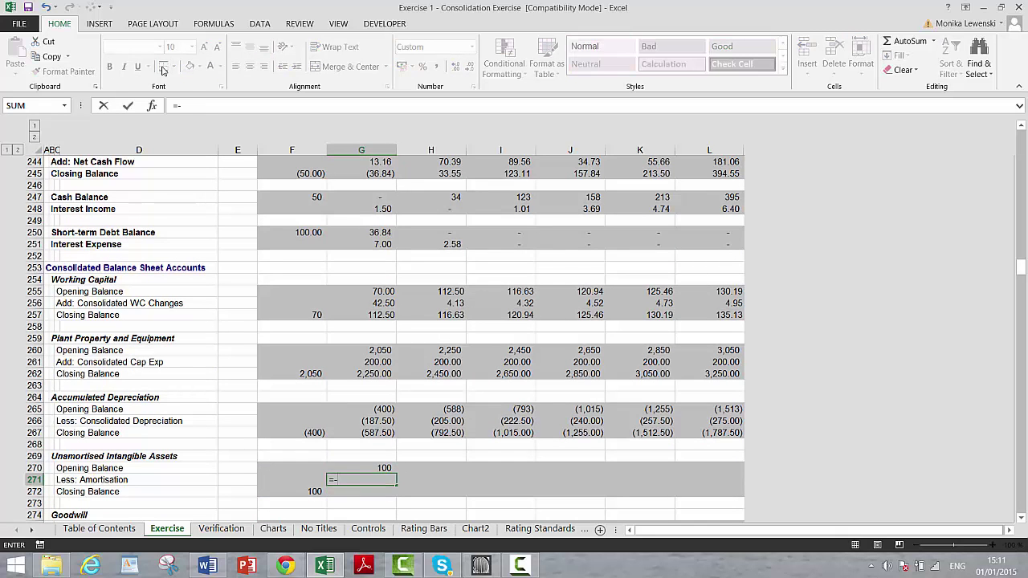
type("-")
key("Page_Up")
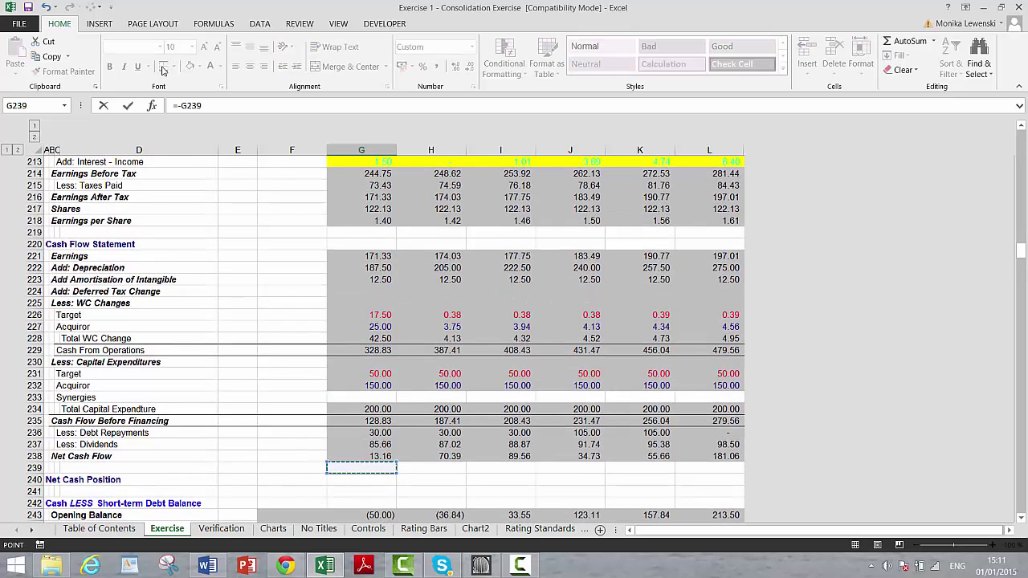
key("Up")
key("Up")
key("Up")
key("Up")
key("Up")
key("Up")
key("Up")
key("Up")
key("Up")
key("Up")
key("Up")
key("Up")
key("Up")
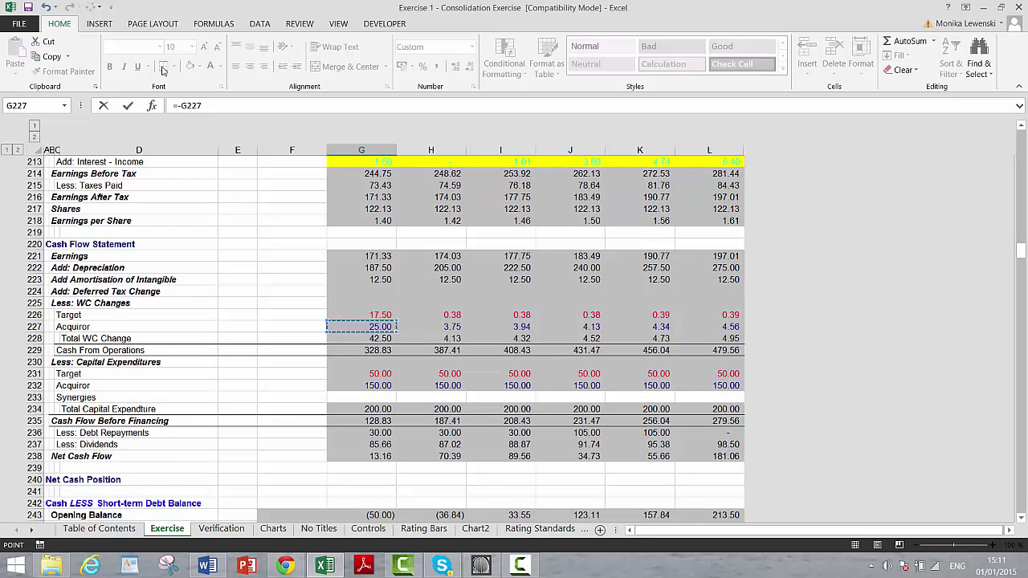
key("Up")
key("Up")
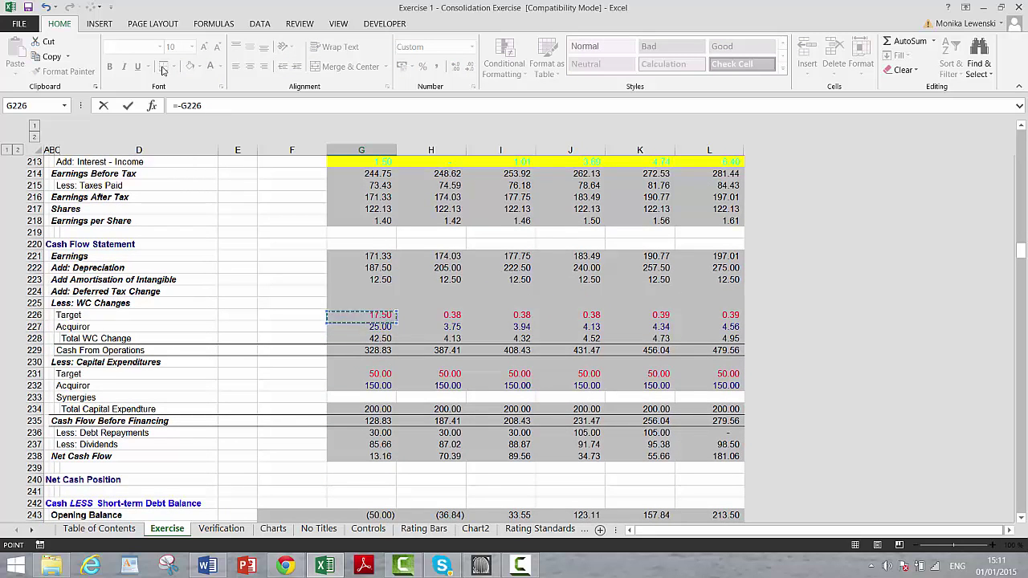
key("Return")
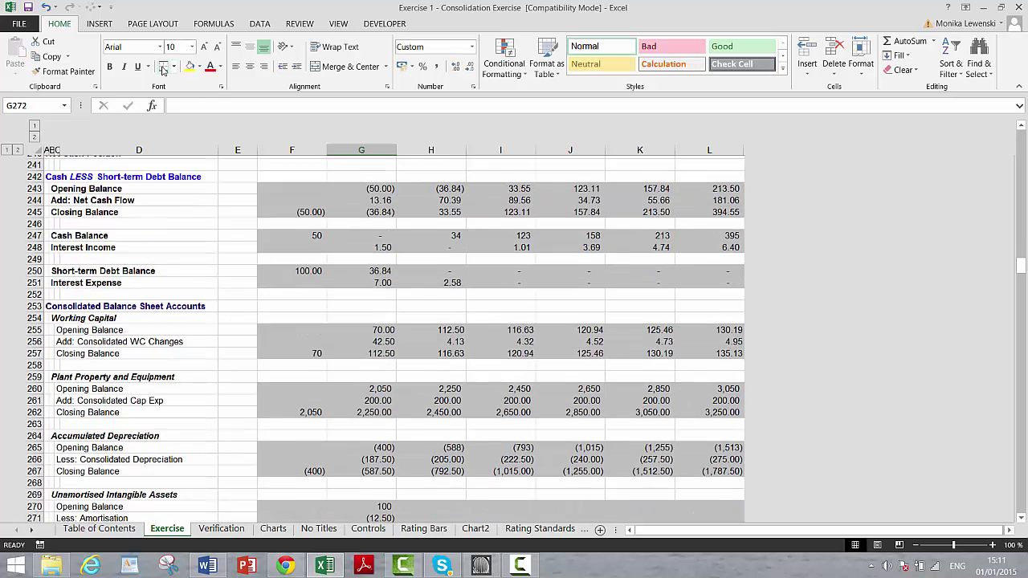
Format G270:G272 as Number with two decimals and sum the opening balance and amortisation into the closing balance in G272.
key("Up")
key("Up")
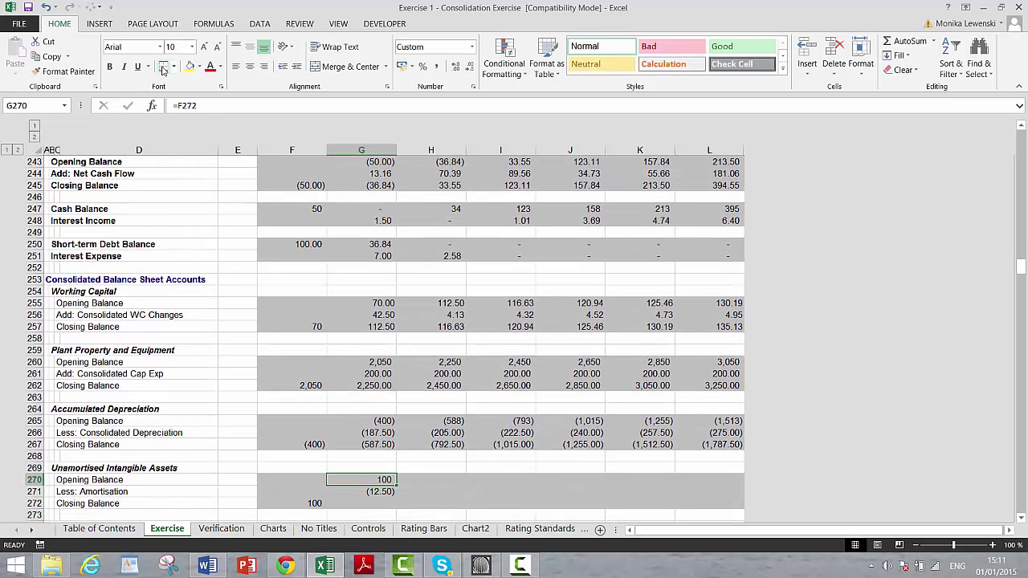
key("shift+Down")
key("shift+Down")
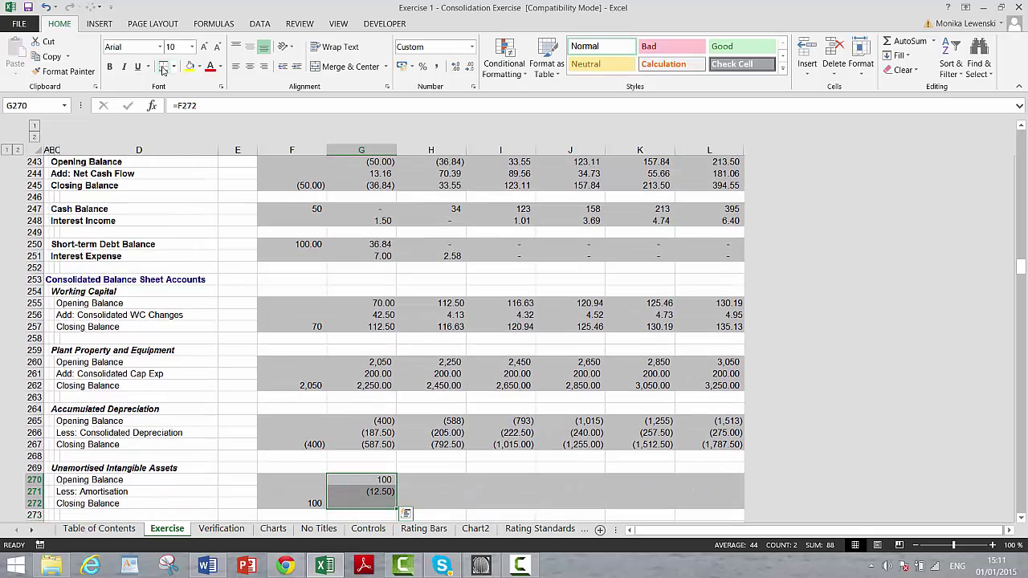
key("ctrl+shift+1")
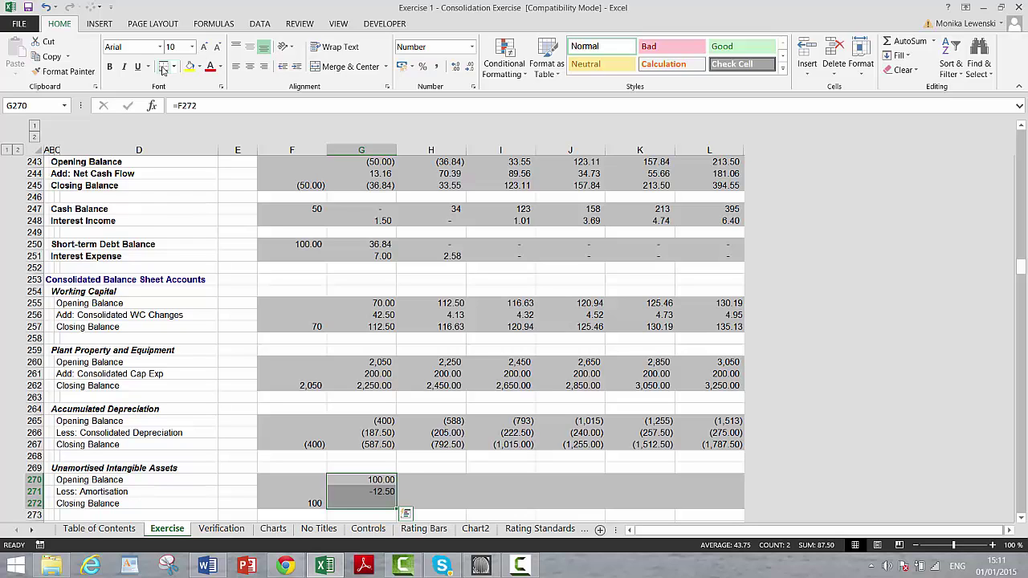
key("alt+equal")
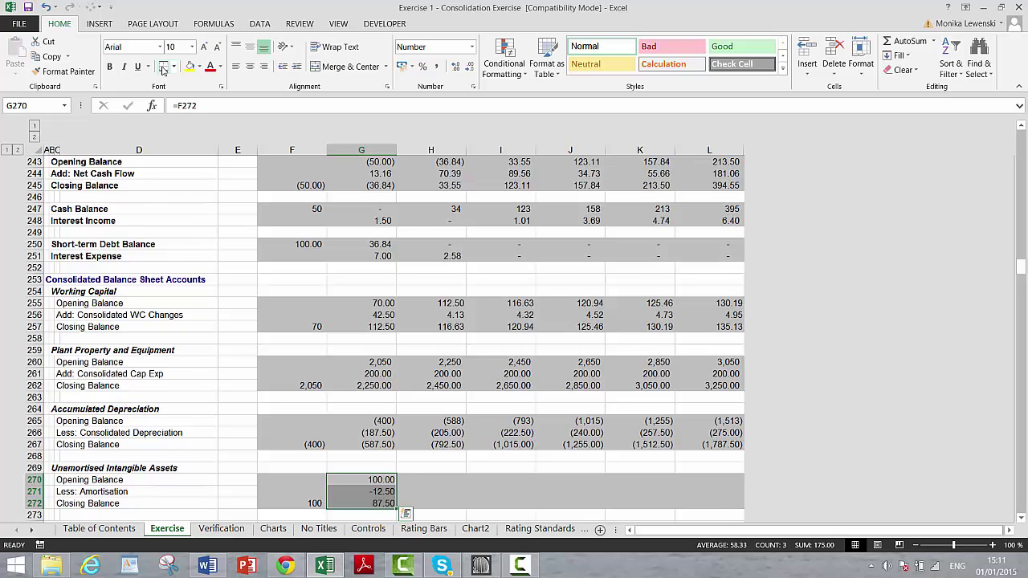
Fill the Unamortised Intangible Assets formulas in G270:G272 across to column L.
key("shift+Right")
key("shift+Right")
key("shift+Right")
key("shift+Right")
key("shift+Right")
key("ctrl+r")
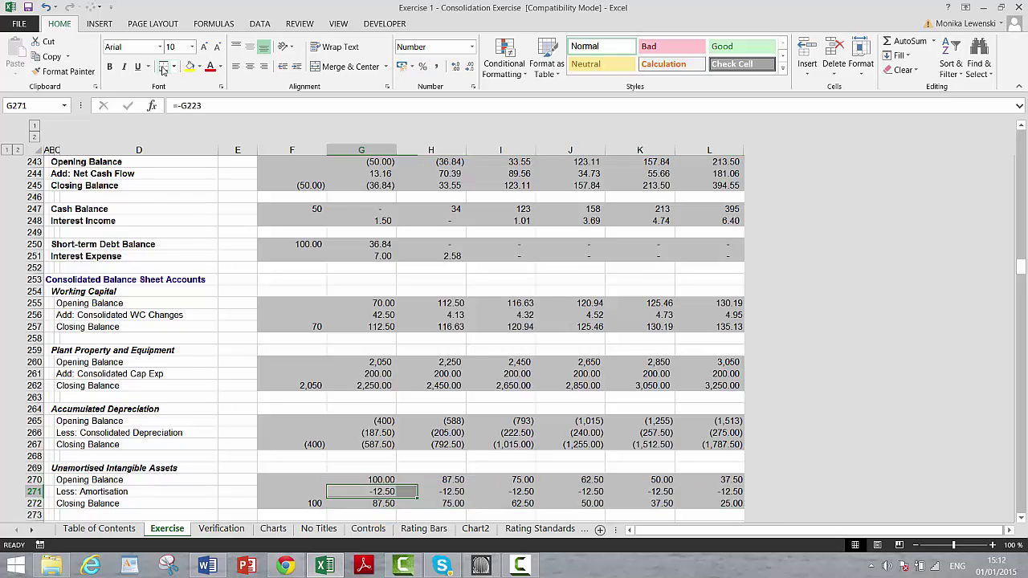
Link the starting Goodwill closing balance in F277 to the pro-forma balance sheet Goodwill with =L97.
key("Down")
key("Down")
key("Down")
key("Down")
key("Down")
key("Down")
key("Down")
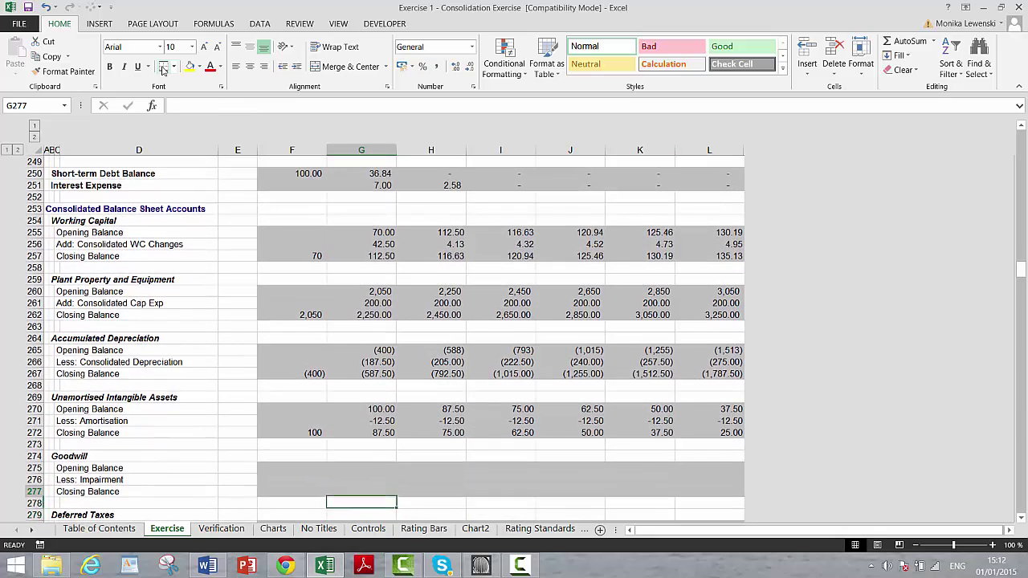
key("Left")
type("=")
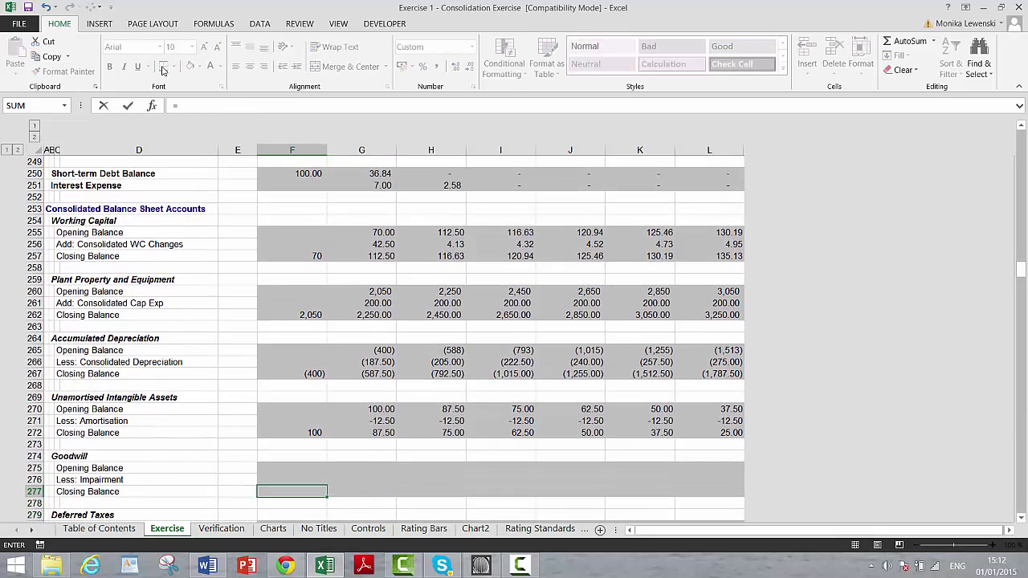
key("Page_Up")
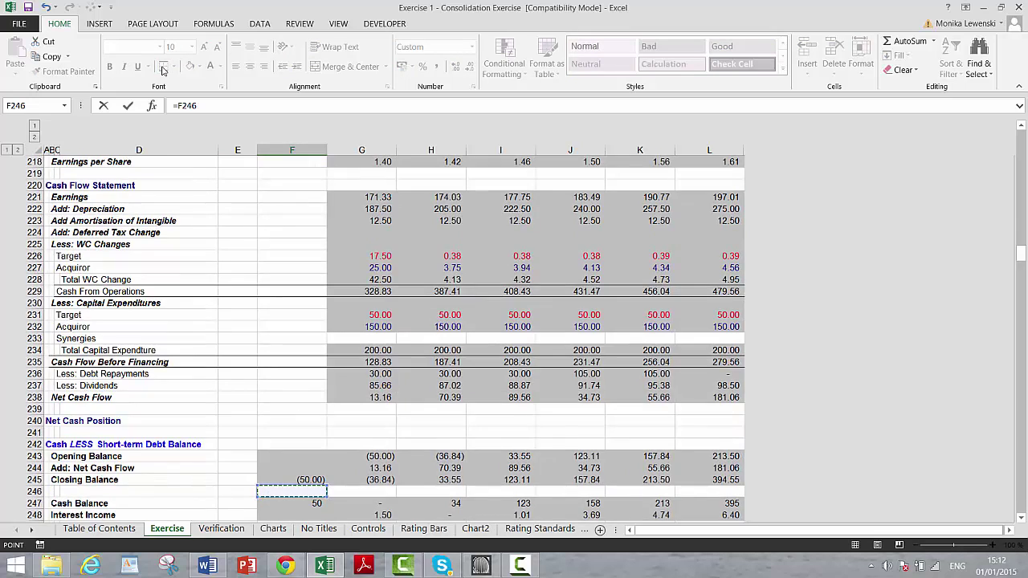
key("Page_Up")
key("Page_Up")
key("Page_Up")
key("Page_Up")
key("Page_Up")
key("Up")
key("Up")
key("Up")
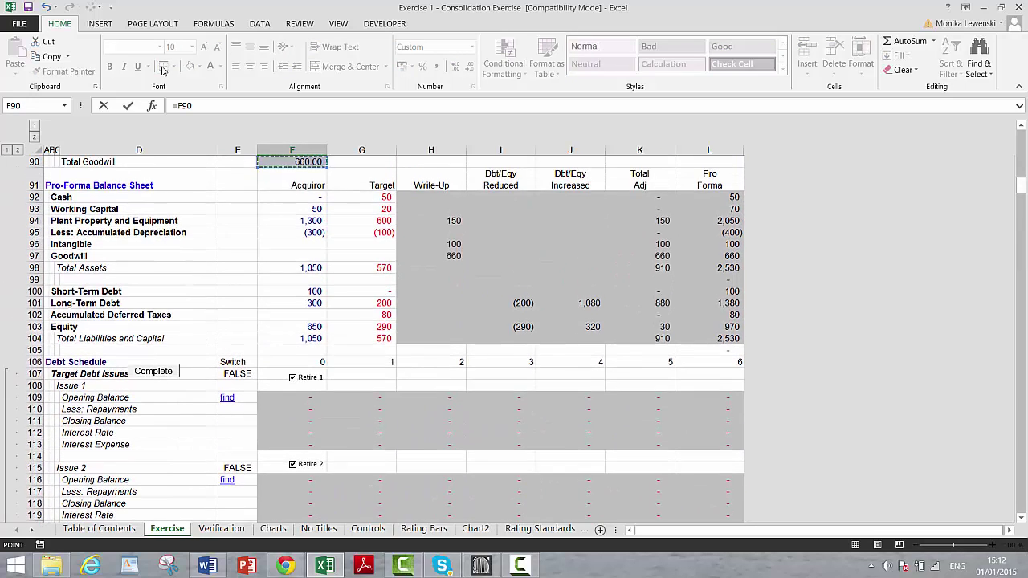
key("Down")
key("Down")
key("Down")
key("Down")
key("Down")
key("Down")
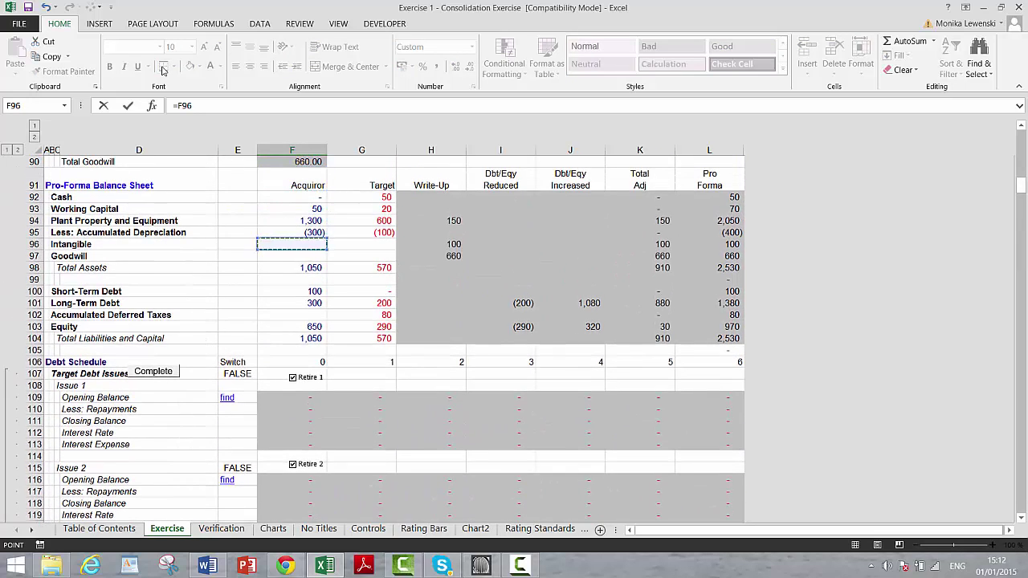
key("Down")
key("Right")
key("Right")
key("Right")
key("Right")
key("Right")
key("Right")
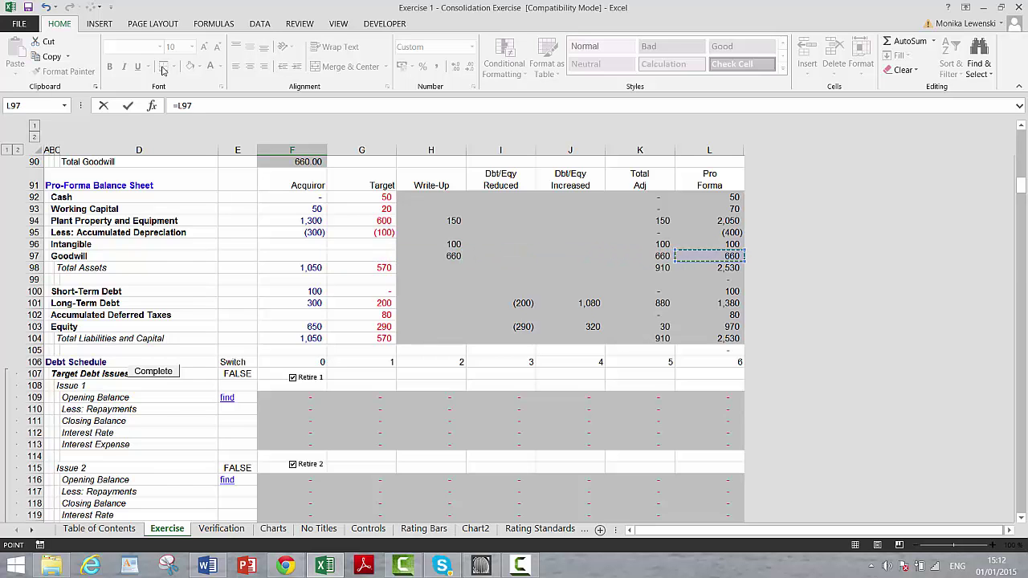
key("Return")
Set the year 1 Goodwill opening balance in G275 to the prior closing balance with =F277.
key("Up")
key("Up")
key("Up")
key("Right")
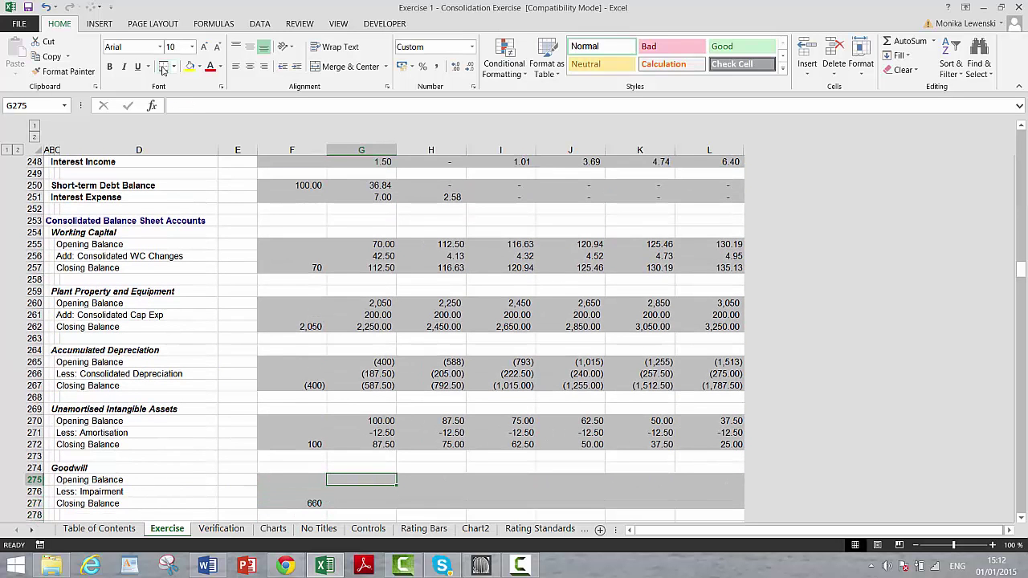
type("=")
key("Down")
key("Down")
key("Left")
key("Return")
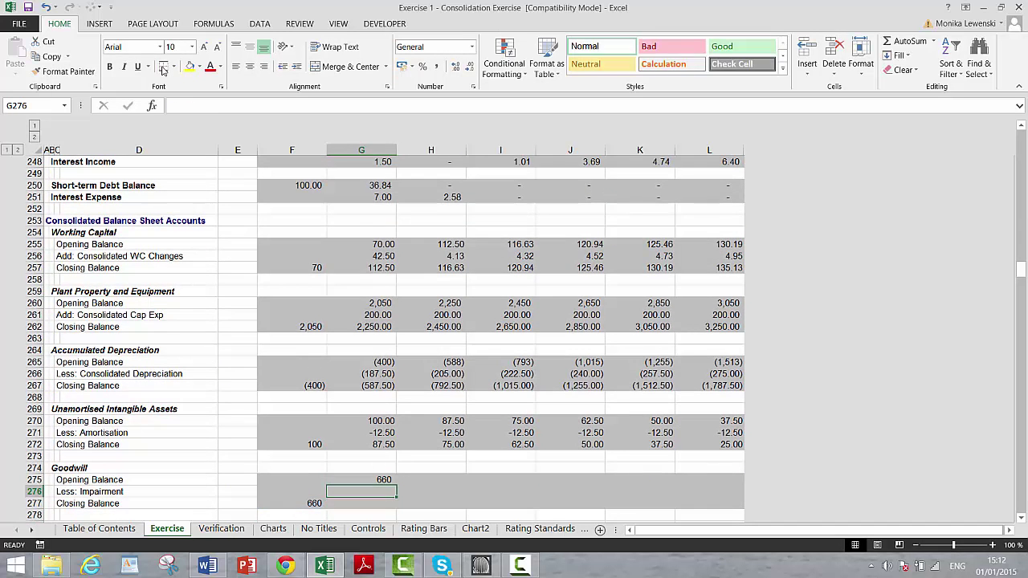
Sum the year 1 Goodwill opening balance and impairment into the closing balance in G277.
key("Up")
key("shift+Down")
key("shift+Down")
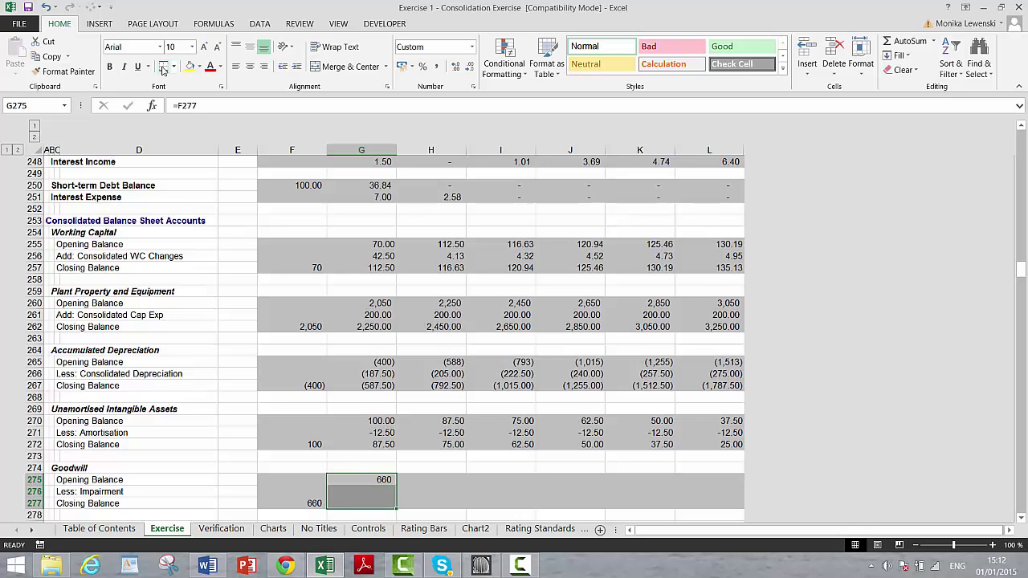
key("ctrl+v")
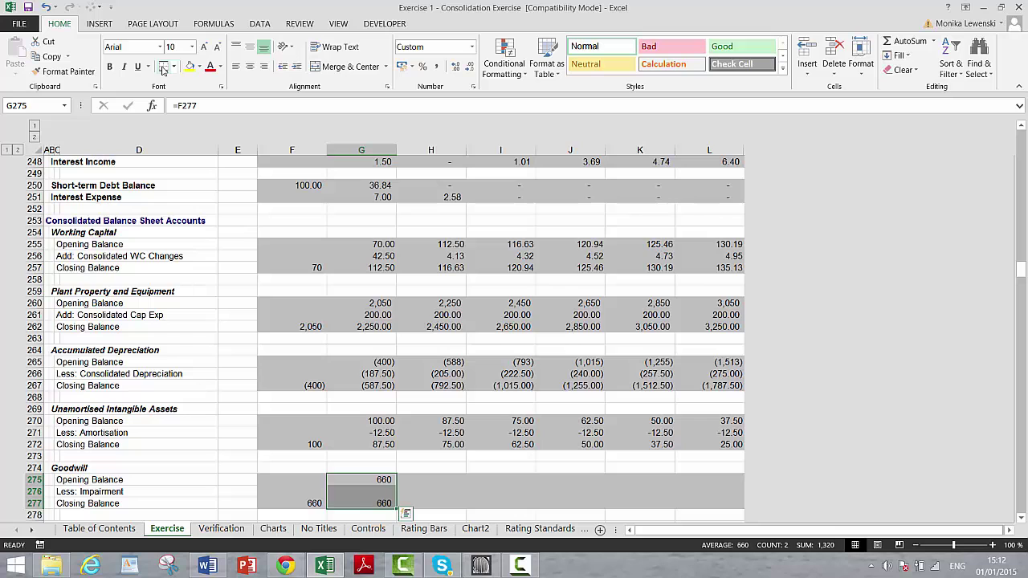
Fill the Goodwill formulas in G275:G277 across to column L.
key("shift+Right")
key("shift+Right")
key("shift+Right")
key("shift+Right")
key("shift+Right")
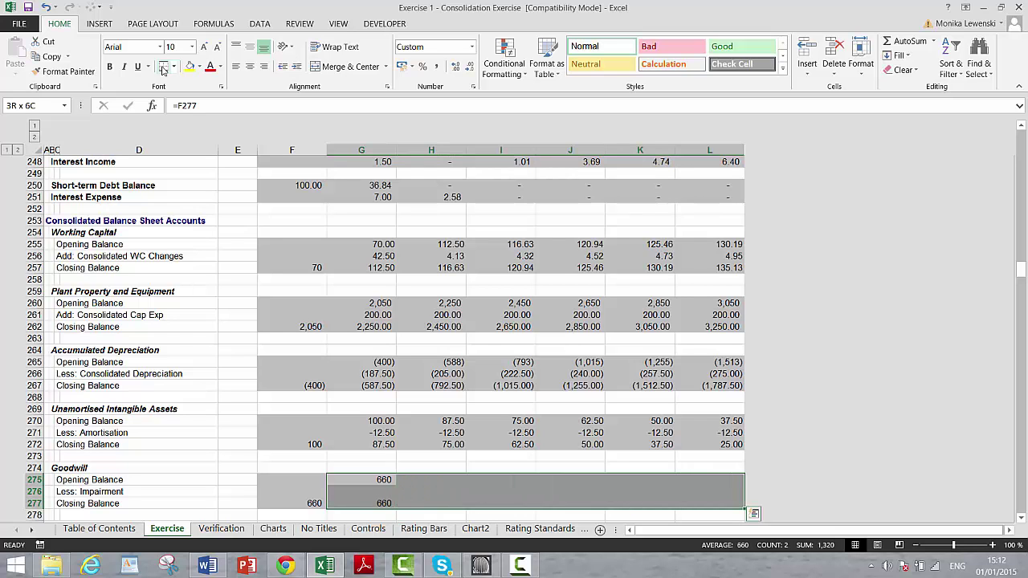
key("ctrl+r")
Link the starting Deferred Taxes closing balance in F282 to the pro-forma Accumulated Deferred Taxes with =L102.
key("Down")
key("Down")
key("Down")
key("Down")
key("Down")
key("Down")
key("Down")
key("Down")
key("Down")
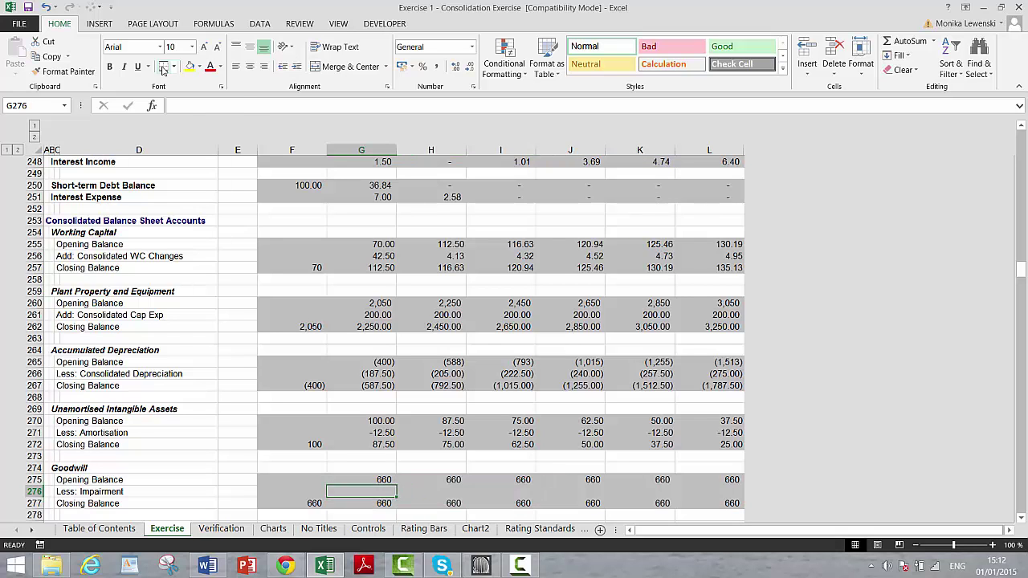
key("Up")
key("Up")
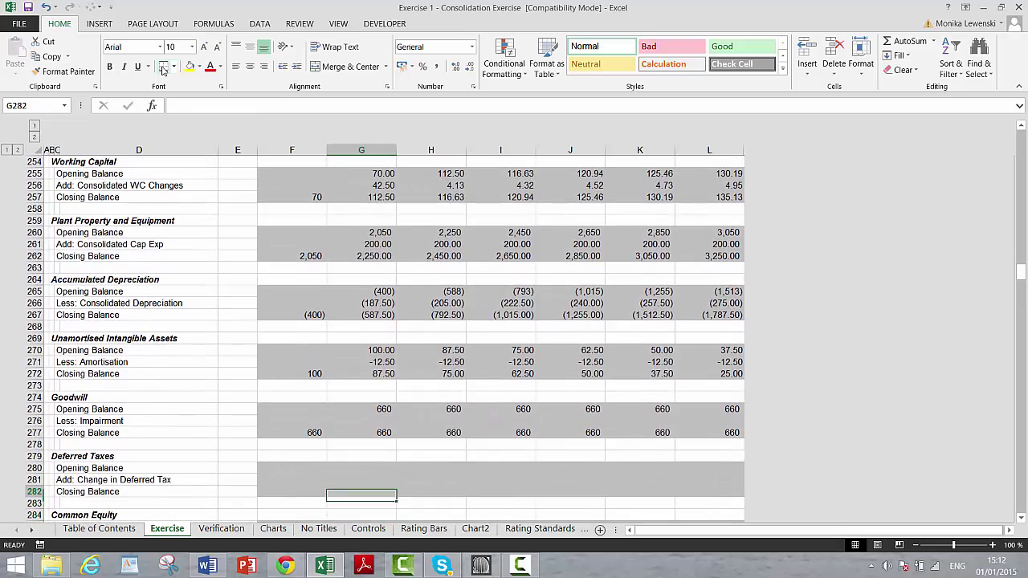
key("Left")
type("=")
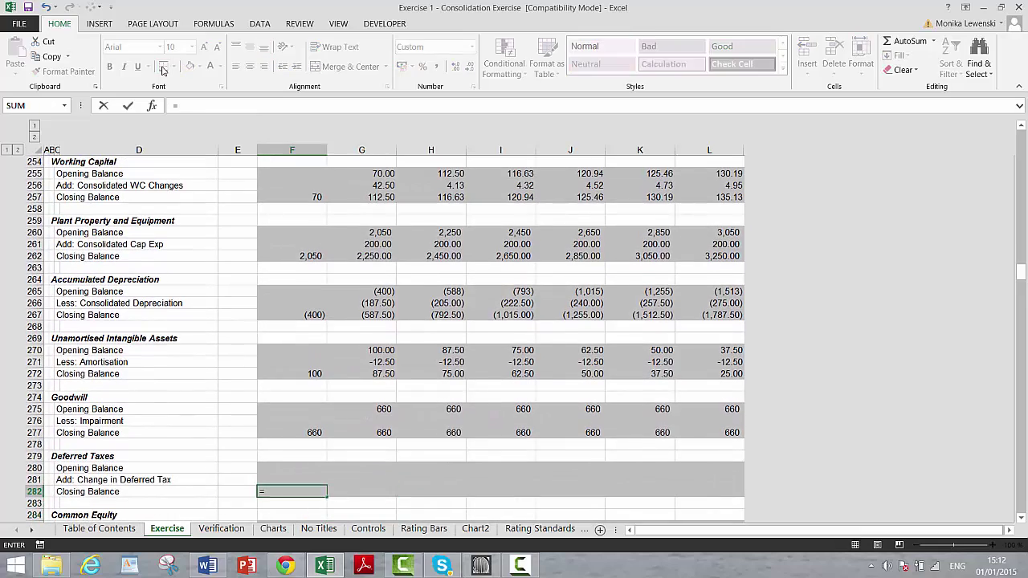
key("Up")
key("Up")
key("Up")
key("Up")
key("Up")
key("Up")
key("Up")
key("Up")
key("Up")
key("Up")
key("Up")
key("Up")
key("Up")
key("Up")
key("Up")
key("Up")
key("Up")
key("Up")
key("Up")
key("Up")
key("Up")
key("Up")
key("Up")
key("Up")
key("Up")
key("Up")
key("Up")
key("Up")
key("Up")
key("Up")
key("Up")
key("Up")
key("Up")
key("Up")
key("Up")
key("Up")
key("Up")
key("Up")
key("Up")
key("Up")
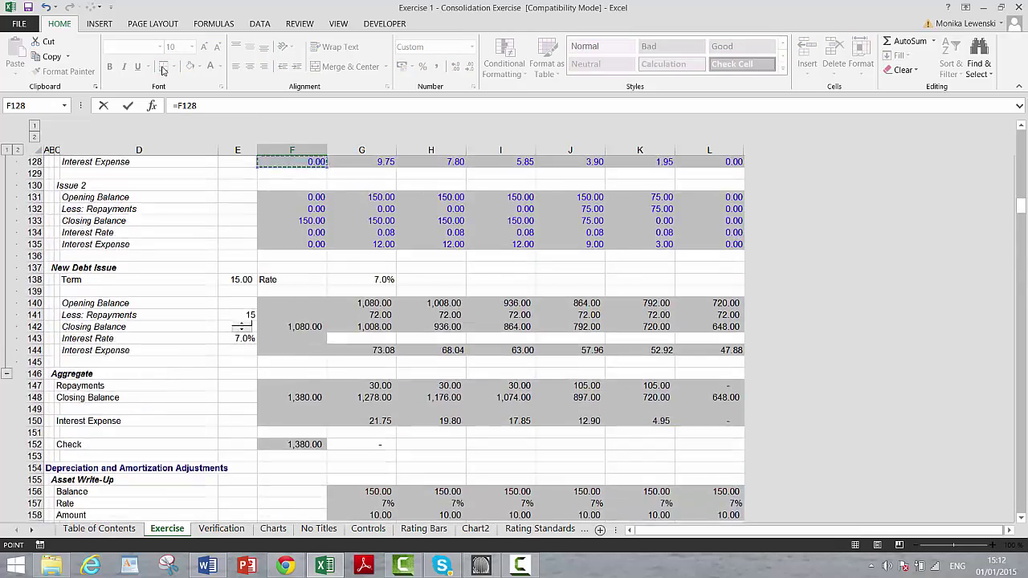
key("Up")
key("Up")
key("Up")
key("Up")
key("Up")
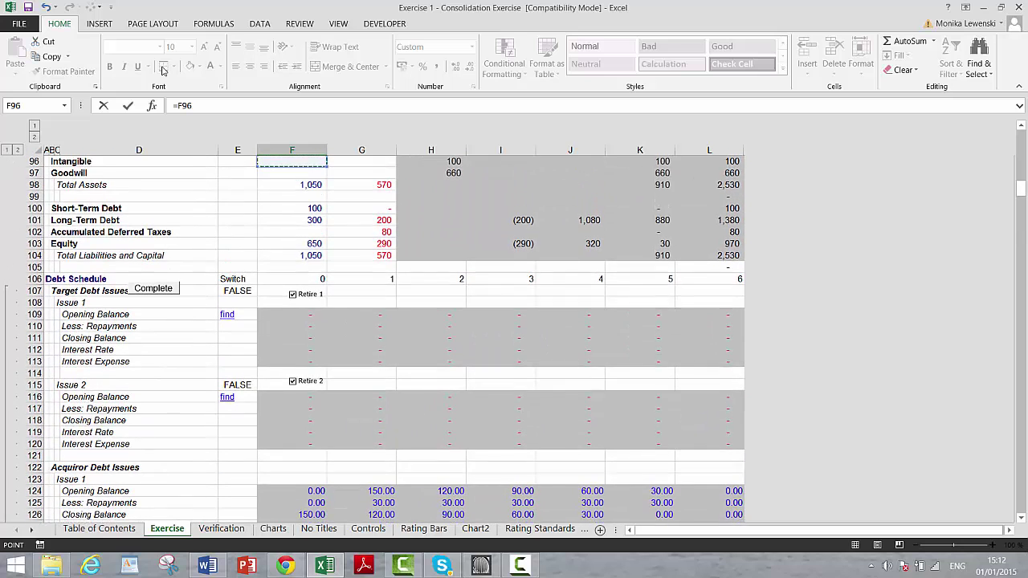
key("Down")
key("Down")
key("Down")
key("Down")
key("Down")
key("Down")
key("Down")
key("Down")
key("Down")
key("Down")
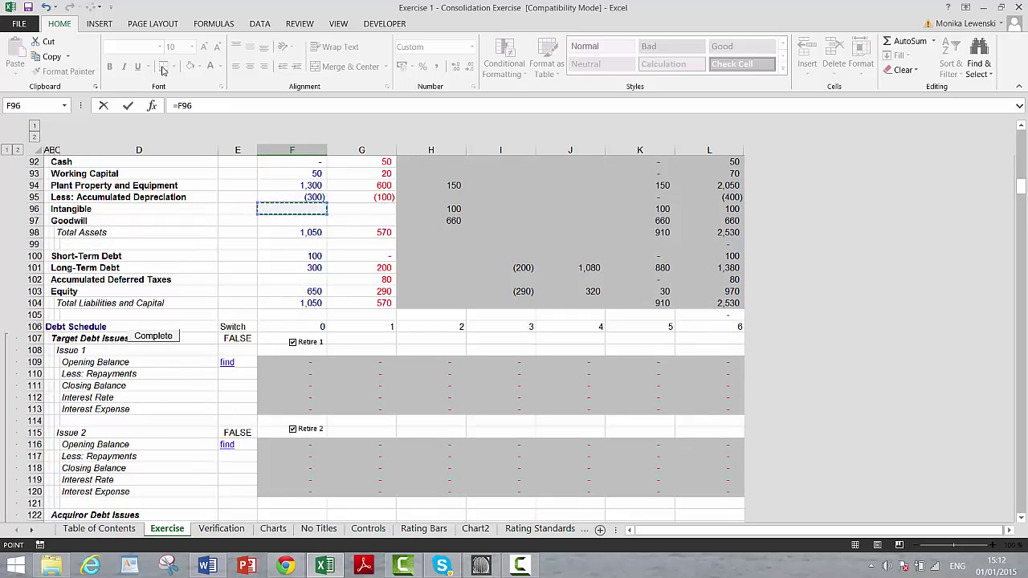
key("Right")
key("Right")
key("Right")
key("Right")
key("Right")
key("Right")
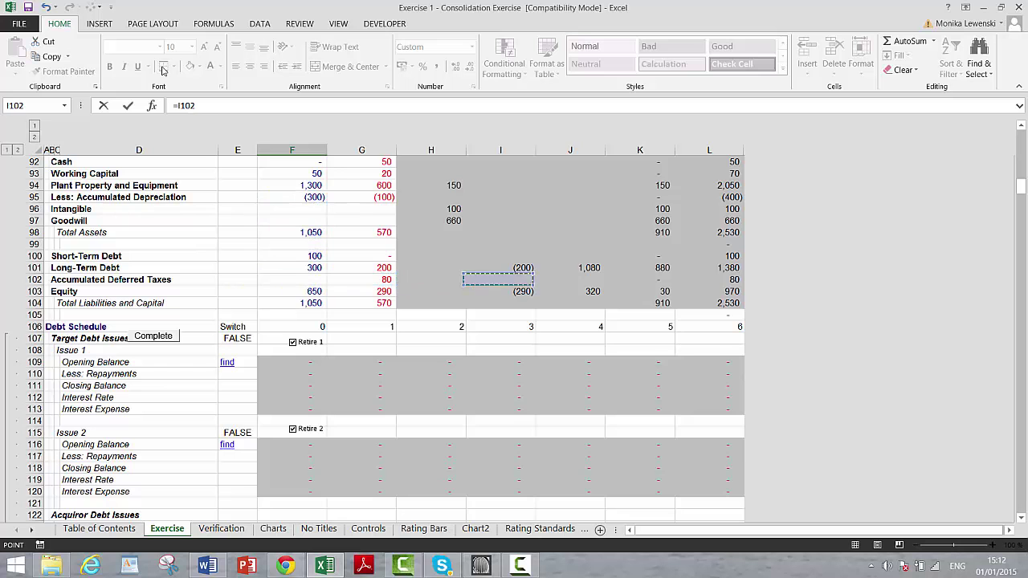
key("Return")
Set the year 1 Deferred Taxes opening balance in G280 to the prior closing balance with =F282.
key("Up")
key("Up")
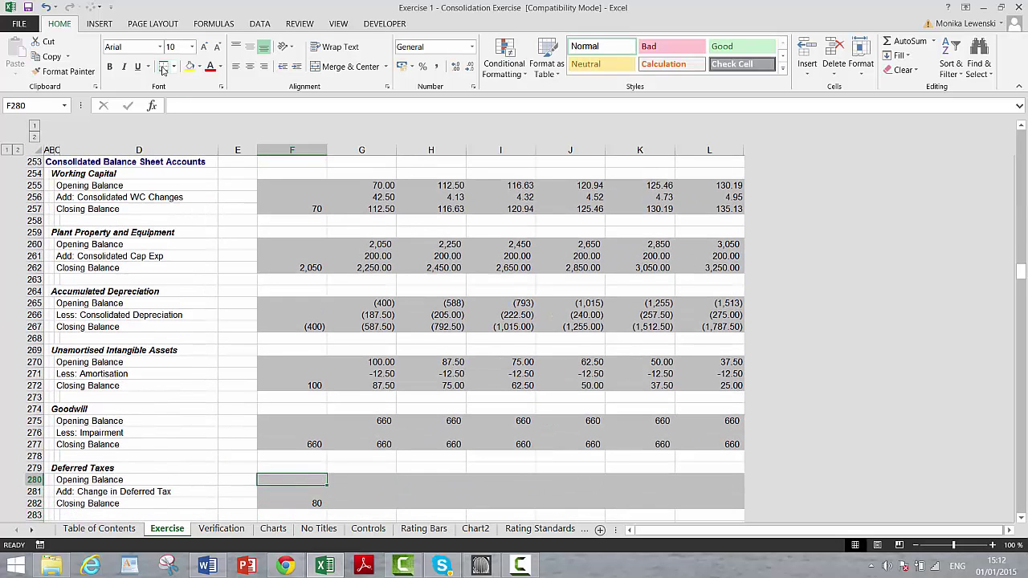
key("Right")
type("=")
key("Down")
key("Down")
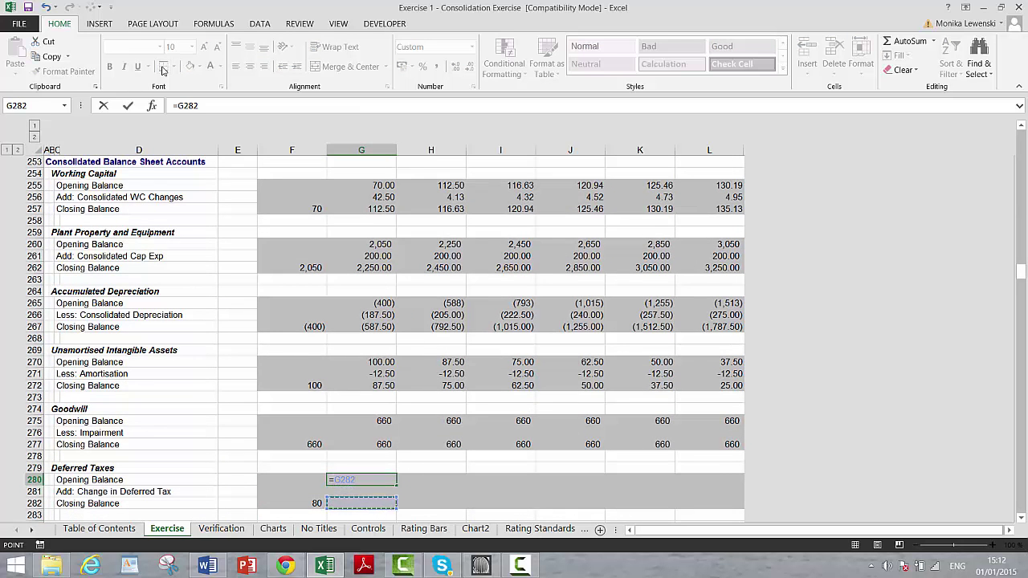
key("Down")
key("BackSpace")
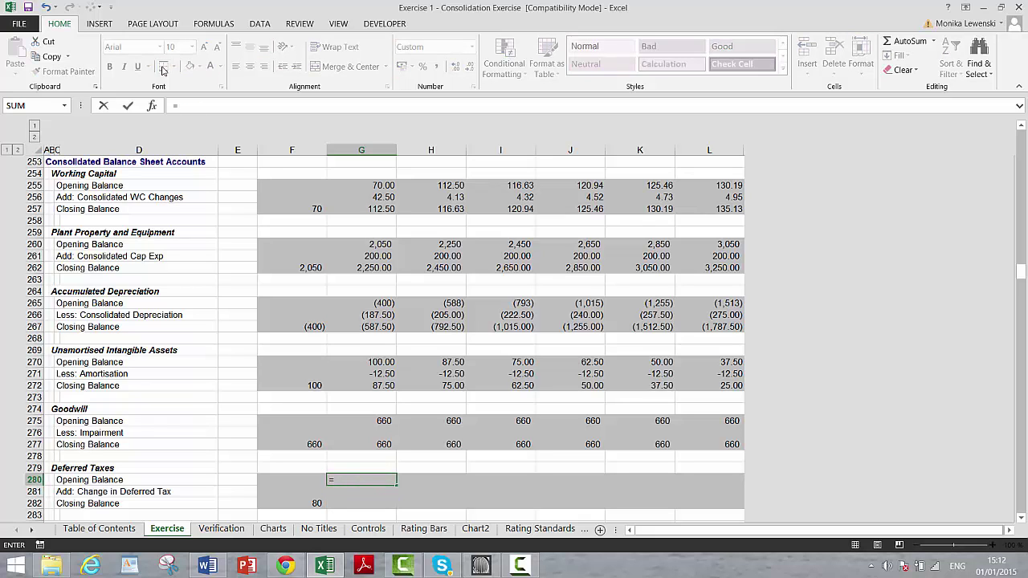
key("Left")
key("Down")
key("Down")
key("Return")
key("Up")
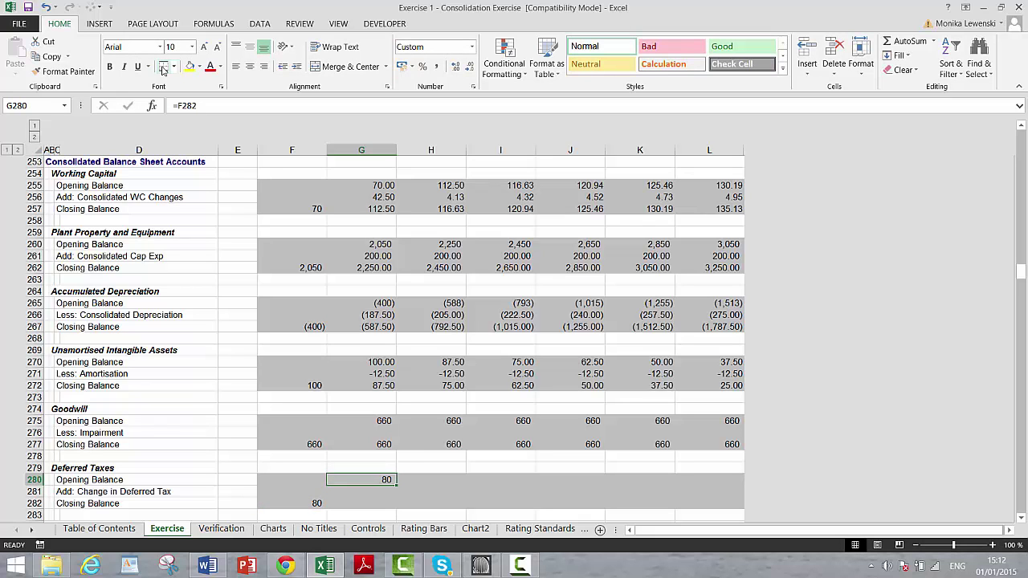
Sum the year 1 Deferred Taxes opening balance and change in deferred tax into the closing balance in G282.
key("shift+Down")
key("shift+Down")
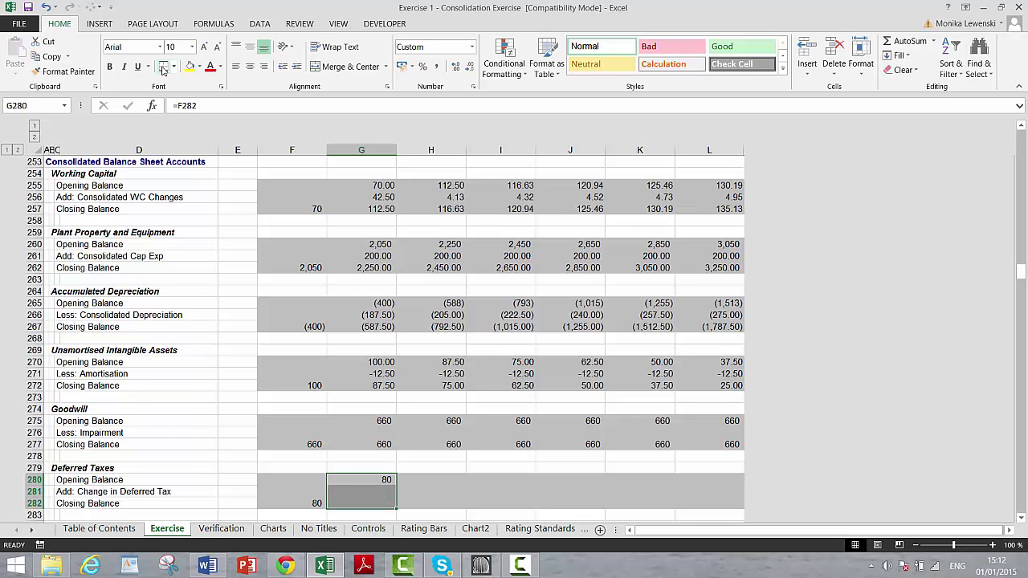
key("alt+equal")
Fill the Deferred Taxes formulas in G280:G282 across to column L.
key("shift+Right")
key("shift+Right")
key("shift+Right")
key("shift+Right")
key("shift+Right")
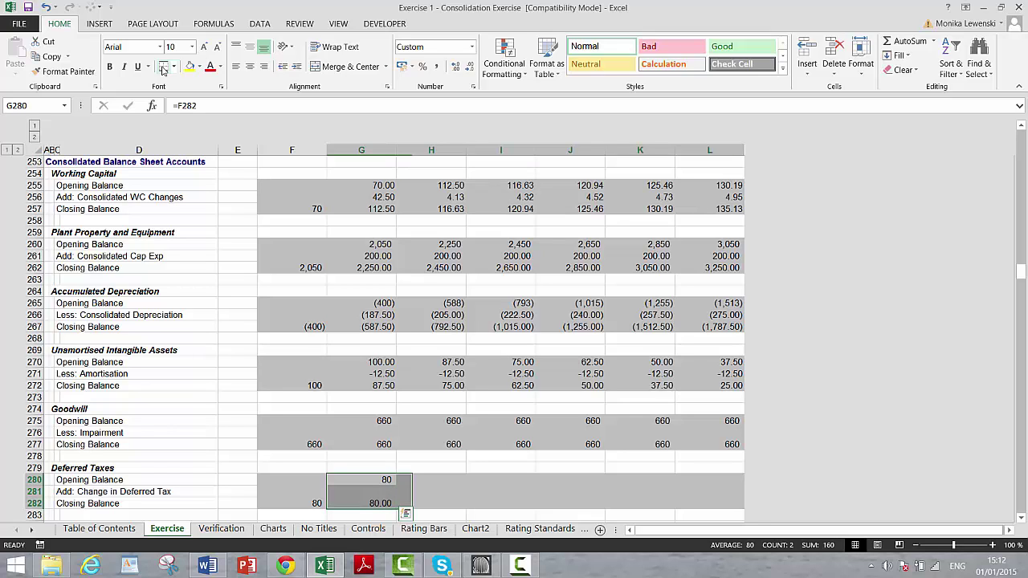
key("ctrl+r")
Link the starting Common Equity closing balance in F288 to the pro-forma Equity with =L103.
key("Down")
key("Down")
key("Down")
key("Down")
key("Down")
key("Down")
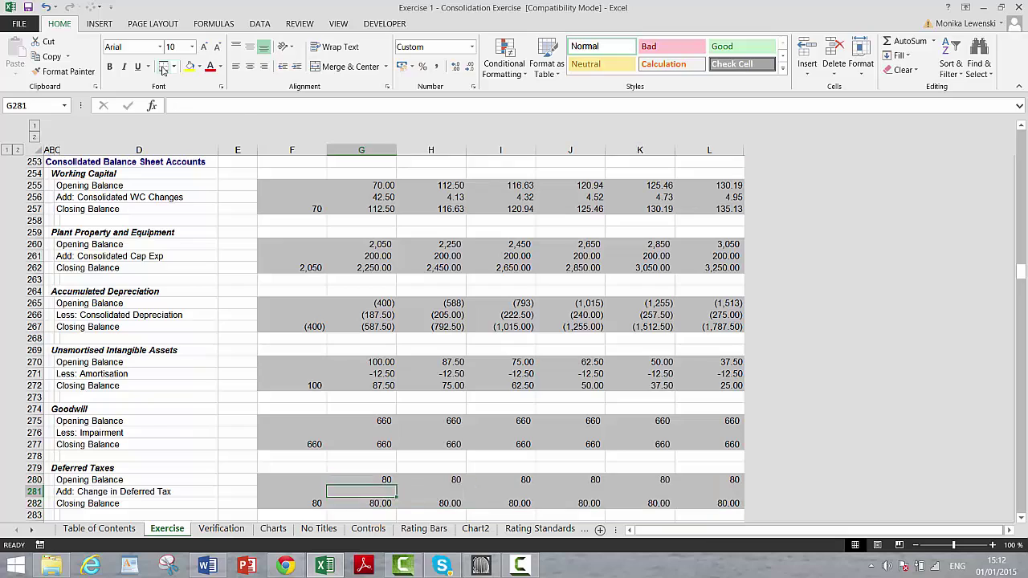
key("Down")
key("Down")
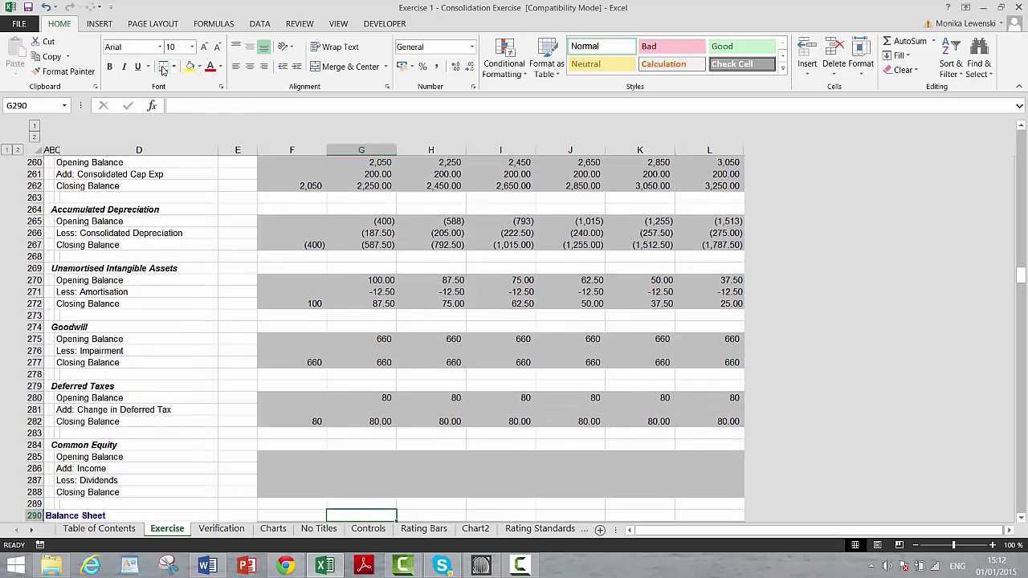
key("Left")
type("=")
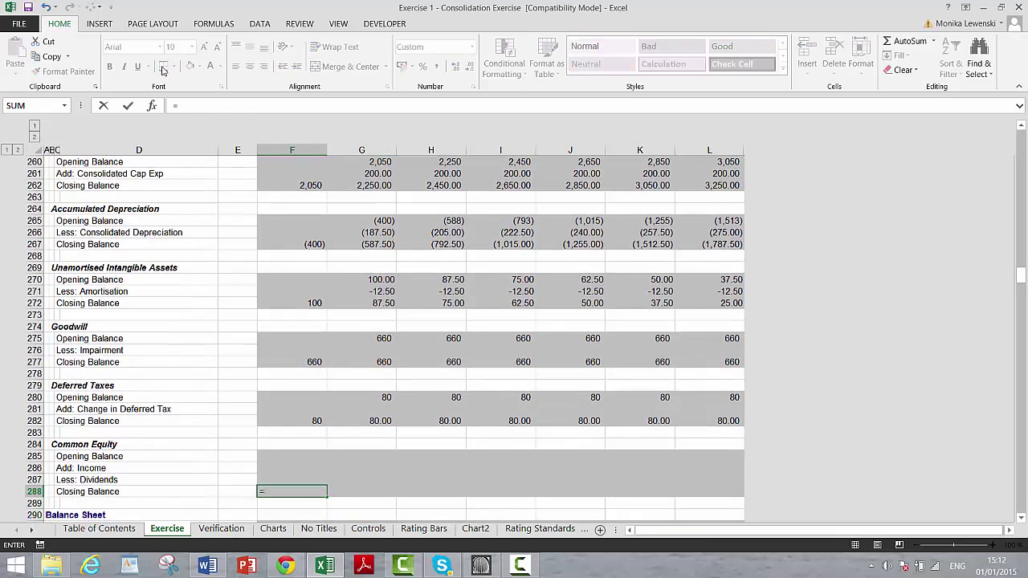
key("Page_Up")
key("Page_Up")
key("Page_Up")
key("Page_Up")
key("Page_Up")
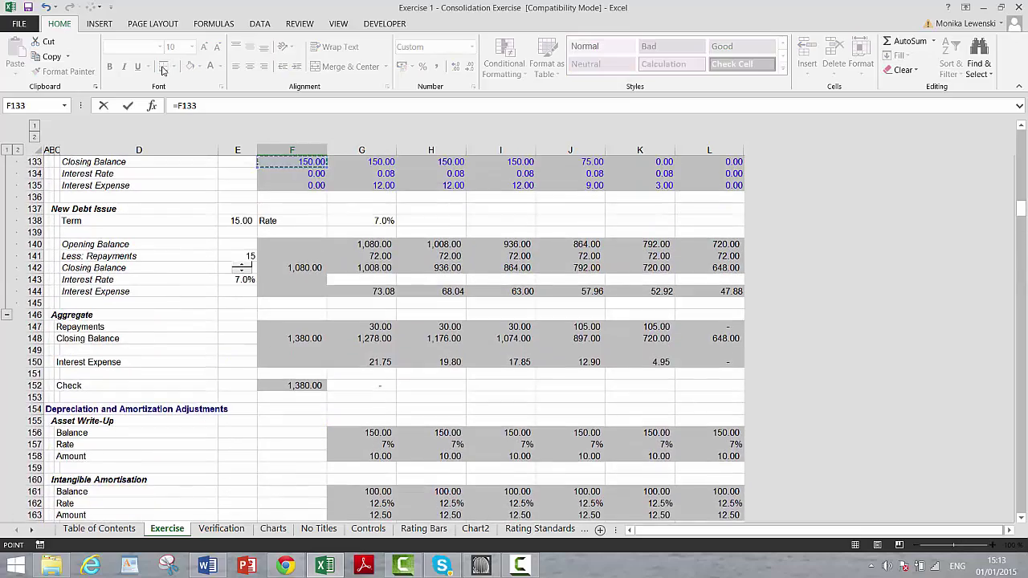
key("Up")
key("Up")
key("Up")
key("Up")
key("Up")
key("Up")
key("Up")
key("Up")
key("Up")
key("Up")
key("Up")
key("Up")
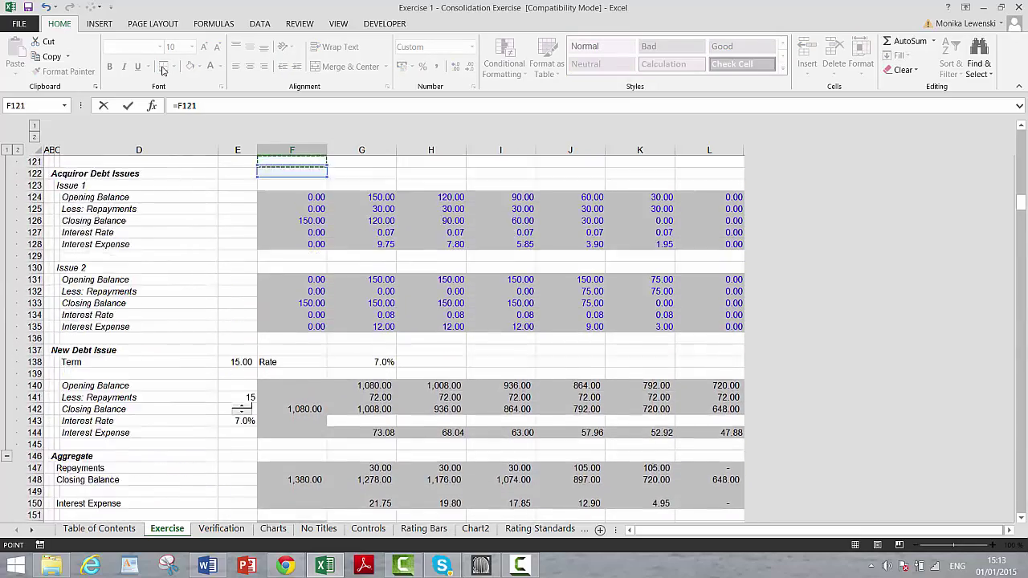
key("Up")
key("Up")
key("Up")
key("Up")
key("Up")
key("Up")
key("Up")
key("Up")
key("Up")
key("Up")
key("Up")
key("Up")
key("Up")
key("Up")
key("Up")
key("Up")
key("Up")
key("Up")
key("Up")
key("Up")
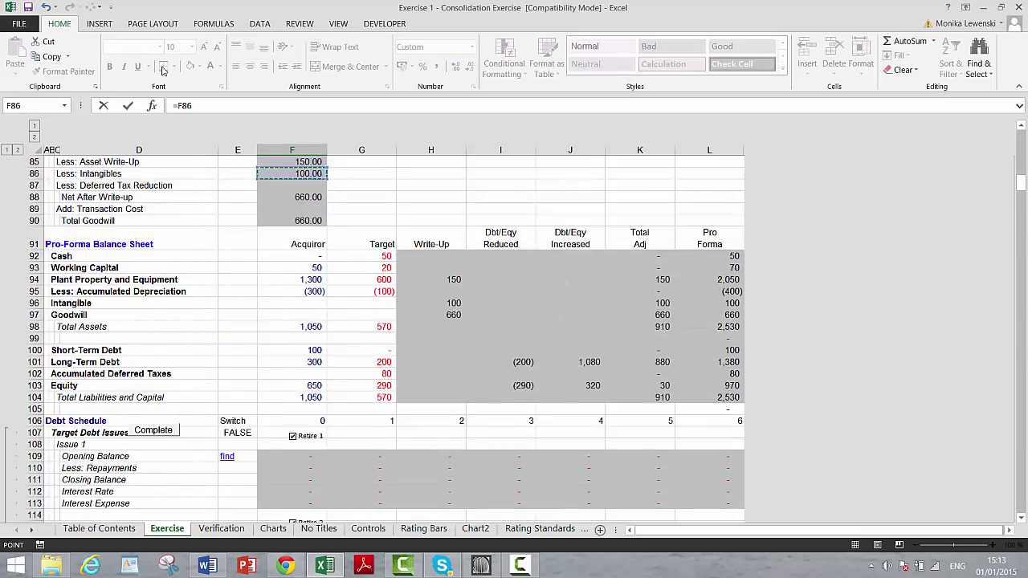
key("Down")
key("Down")
key("Down")
key("Down")
key("Down")
key("Down")
key("Down")
key("Down")
key("Down")
key("Down")
key("Down")
key("Down")
key("Down")
key("Down")
key("Down")
key("Down")
key("Down")
key("Right")
key("Right")
key("Right")
key("Right")
key("Right")
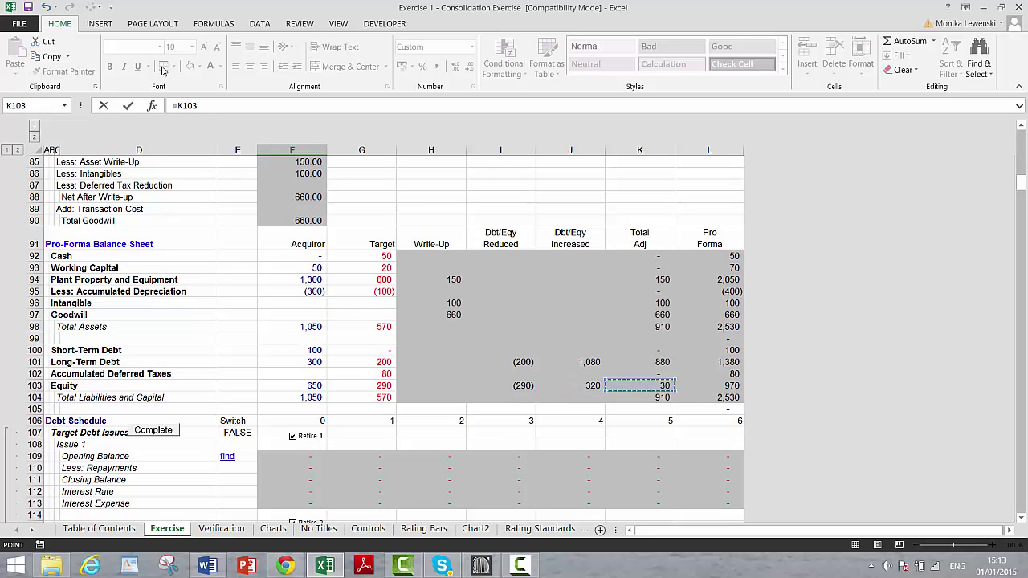
key("Right")
key("Return")
Set the year 1 Common Equity opening balance in G285 to the prior closing balance with =F288.
key("Up")
key("Up")
key("Up")
key("Up")
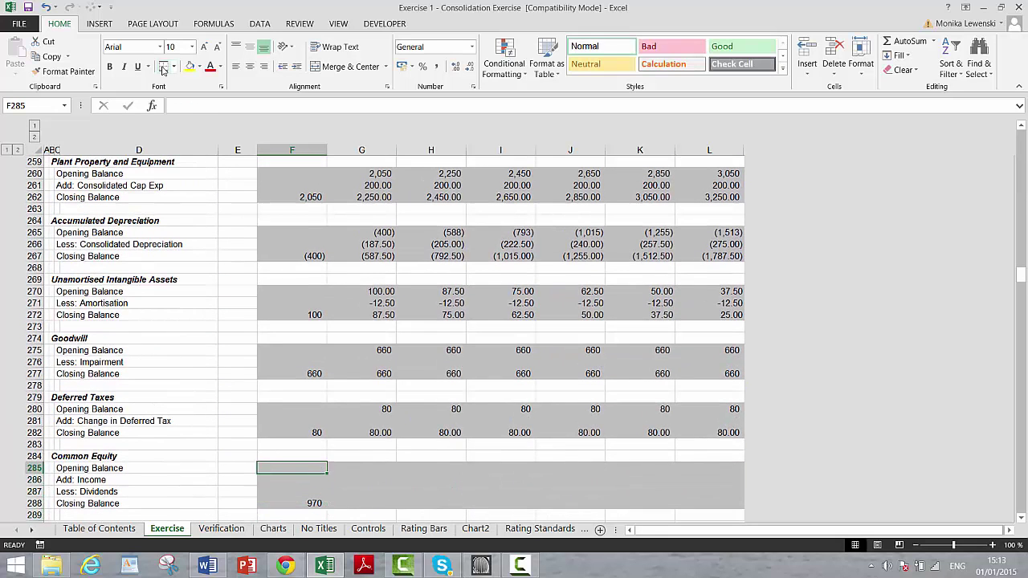
key("Right")
type("=")
key("Down")
key("Down")
key("Down")
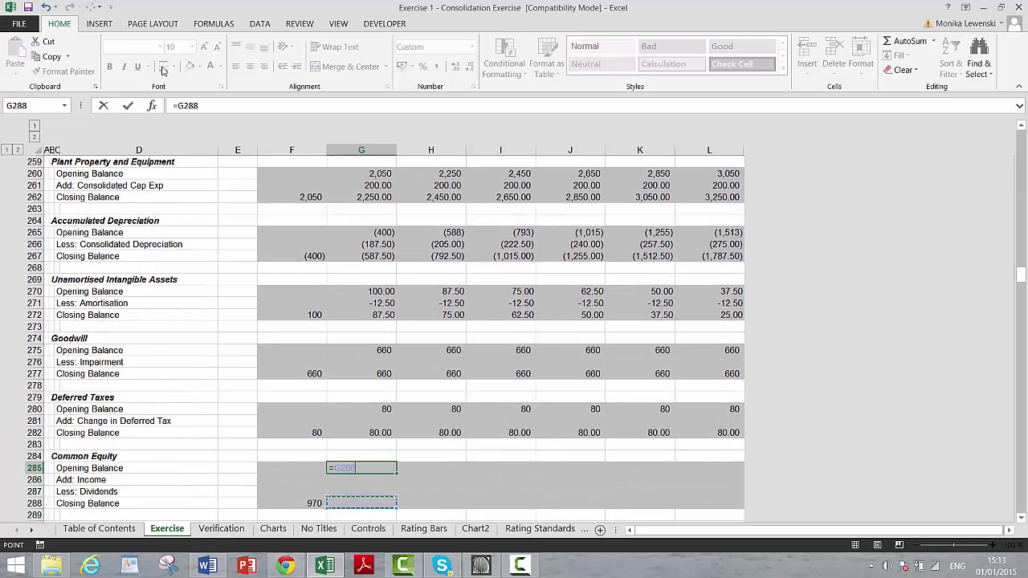
key("Left")
key("Return")
Link the year 1 Common Equity income in G286 to Earnings After Tax with =G216.
type("=")
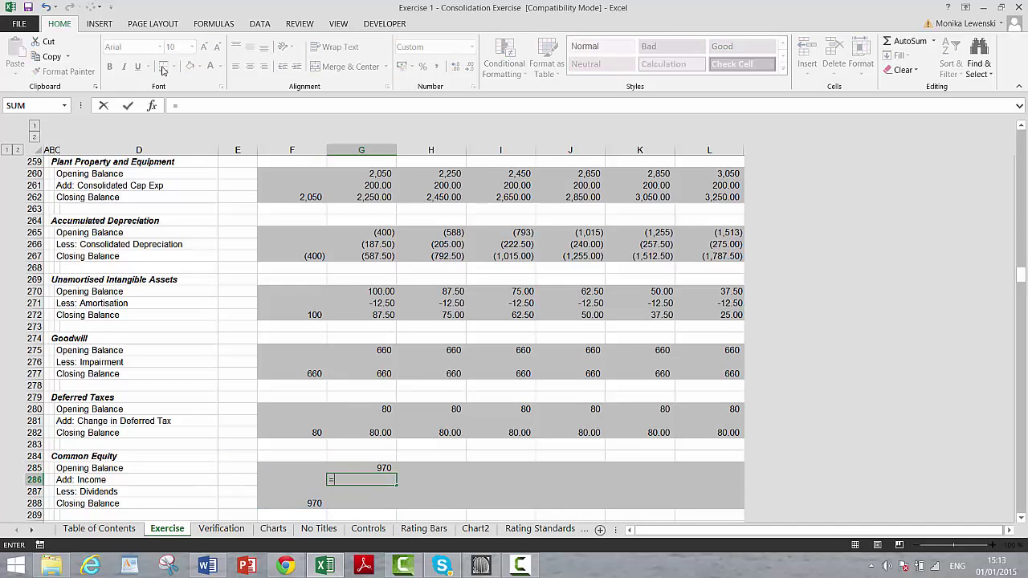
key("Page_Up")
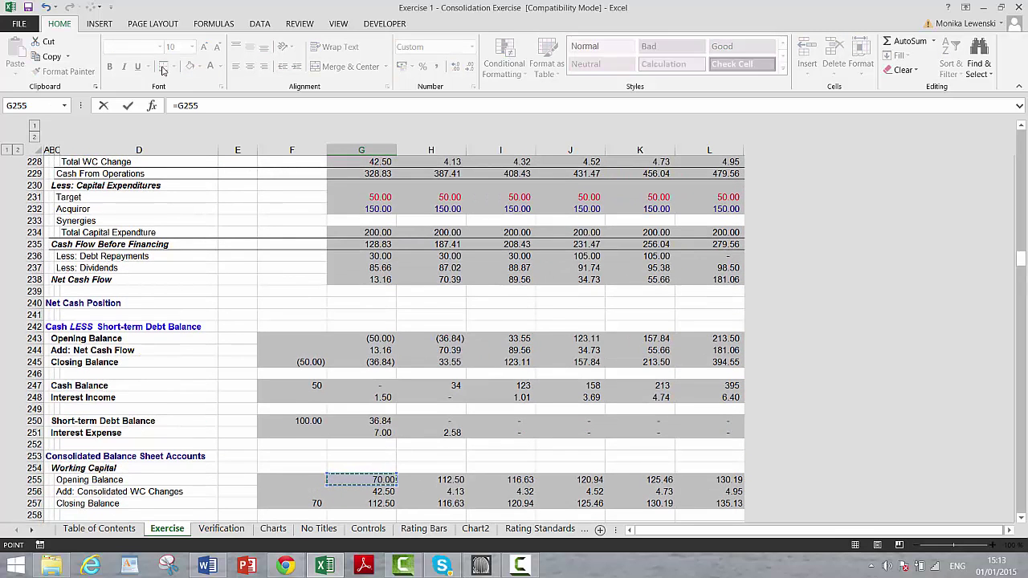
key("Up")
key("Up")
key("Up")
key("Up")
key("Up")
key("Up")
key("Up")
key("Up")
key("Up")
key("Up")
key("Up")
key("Up")
key("Up")
key("Up")
key("Up")
key("Up")
key("Up")
key("Up")
key("Up")
key("Up")
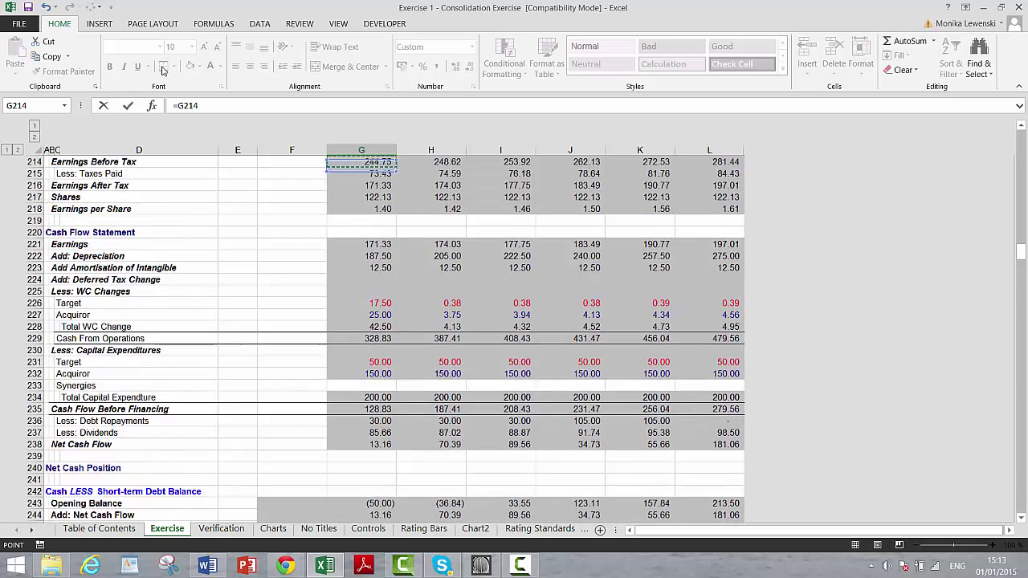
key("Up")
key("Up")
key("Up")
key("Up")
key("Up")
key("Up")
key("Up")
key("Up")
key("Up")
key("Down")
key("Down")
key("Down")
key("Down")
key("Down")
key("Down")
key("Down")
key("Down")
key("Down")
key("Down")
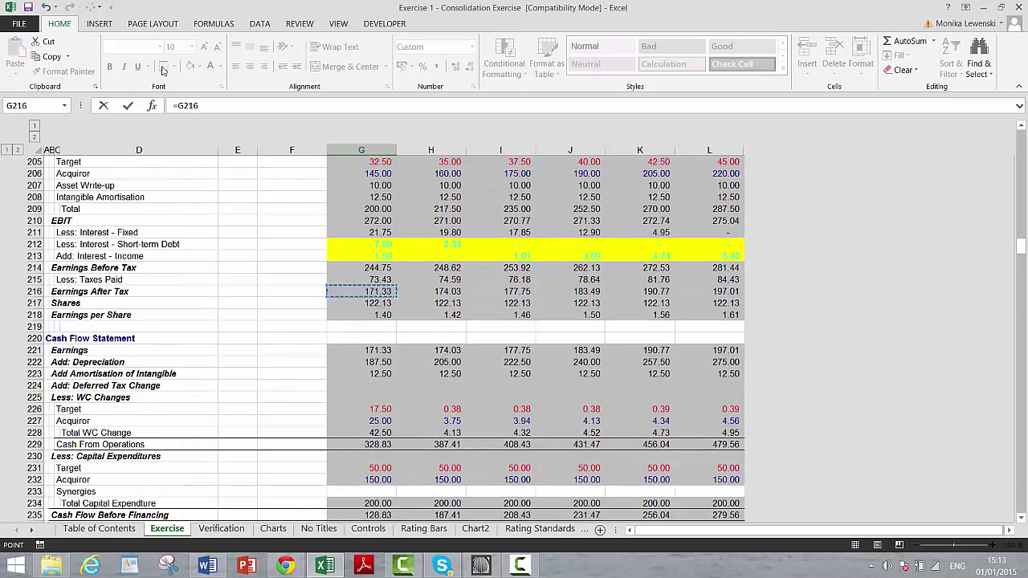
key("Return")
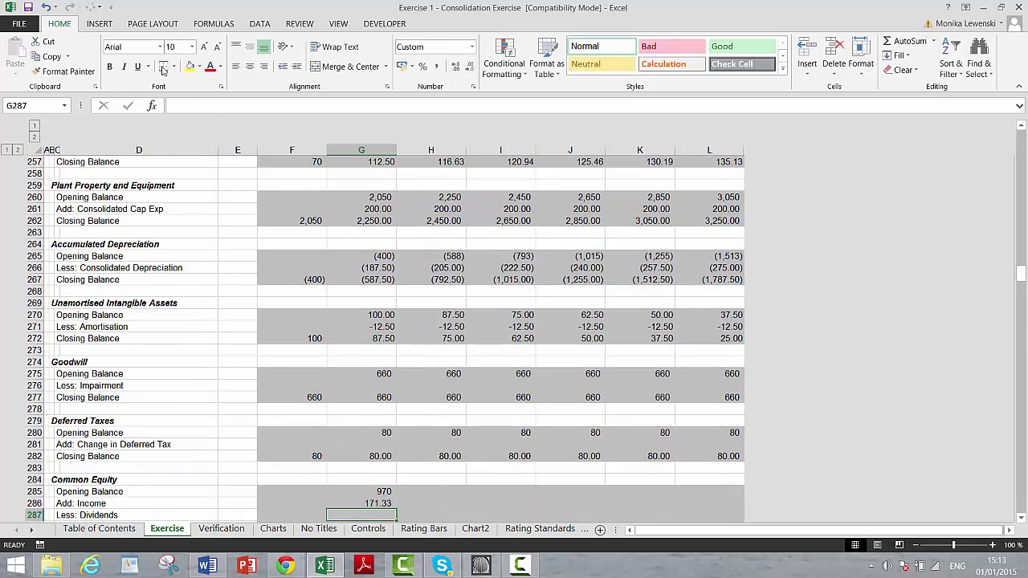
Set the year 1 Common Equity dividends in G287 to the negative of the cash flow Dividends with =-G237.
type("=")
key("Up")
key("Up")
key("Up")
key("Up")
key("Up")
key("Up")
key("Up")
key("Up")
key("Up")
key("Up")
key("Up")
key("Up")
key("Up")
key("Up")
key("Up")
key("Up")
key("Up")
key("Up")
key("Up")
key("Up")
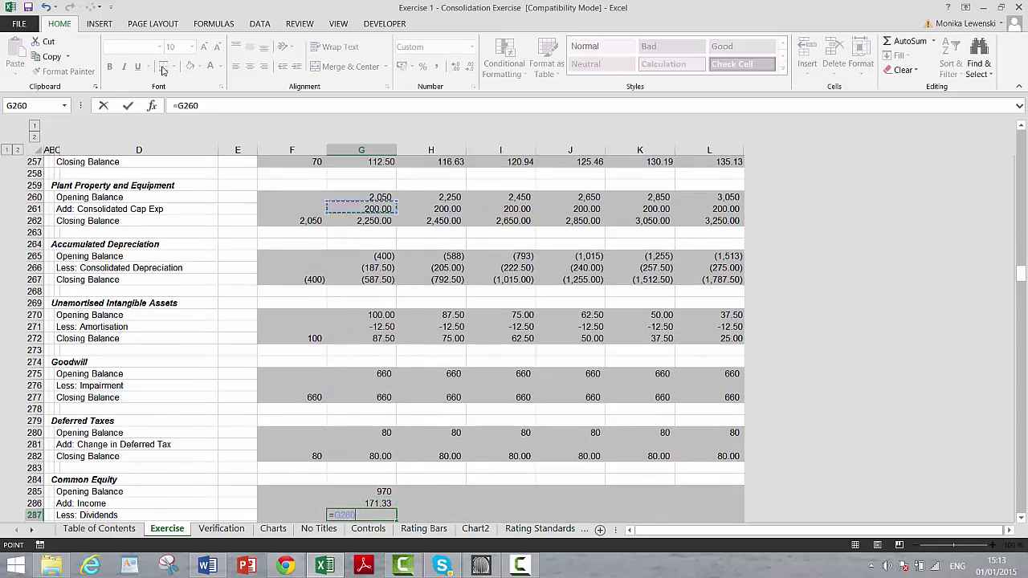
key("Up")
key("Up")
key("Up")
key("Up")
key("Up")
key("Up")
key("Up")
key("Up")
key("Up")
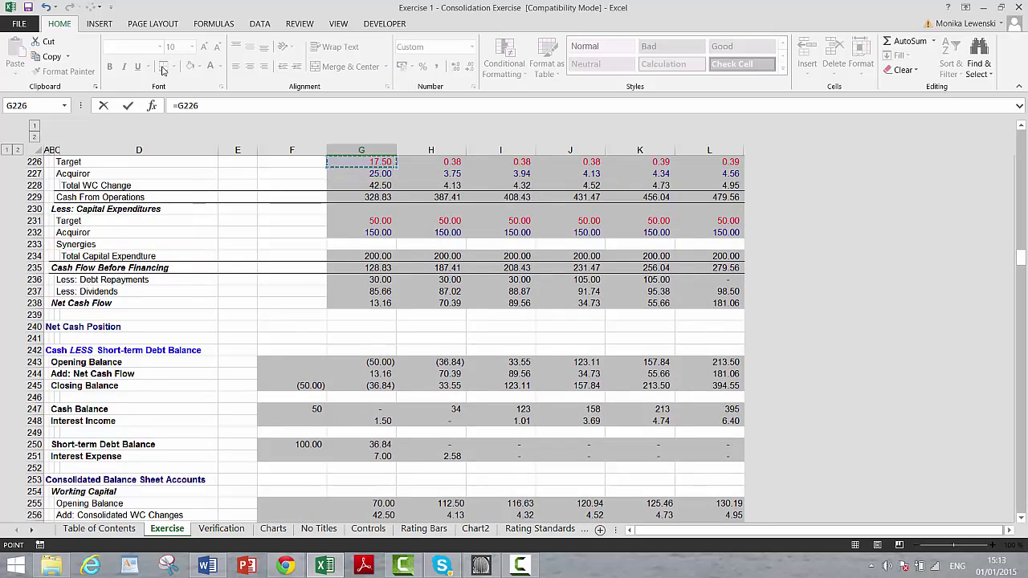
key("Down")
key("Down")
key("Down")
key("Down")
key("Down")
key("Down")
key("Down")
key("Down")
key("Down")
key("Down")
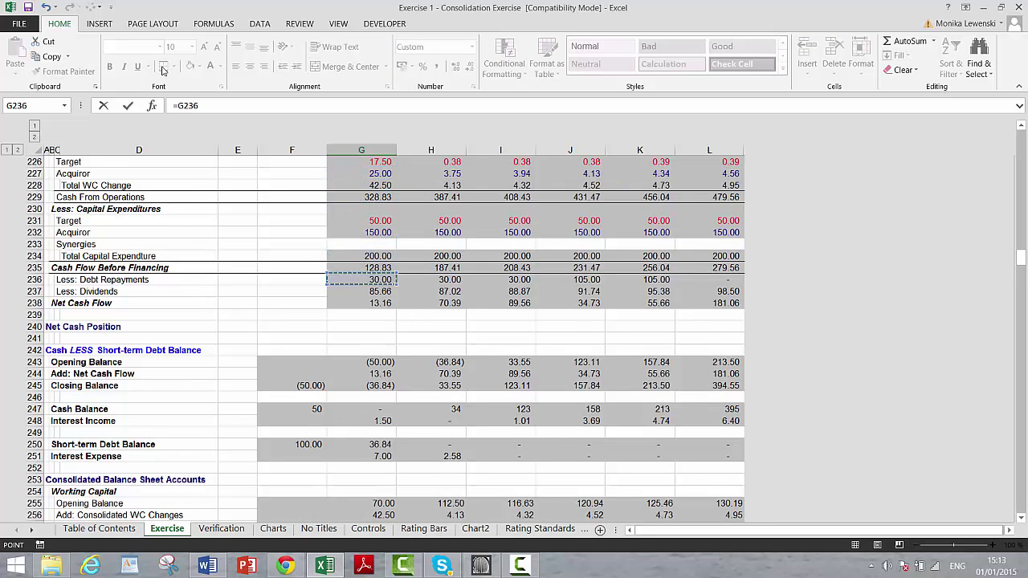
key("Return")
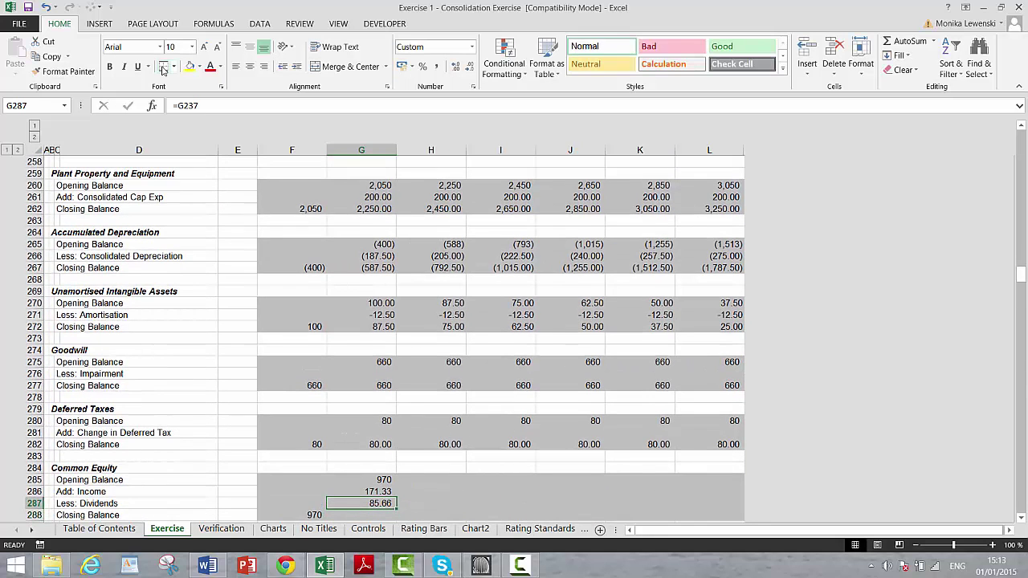
key("F2")
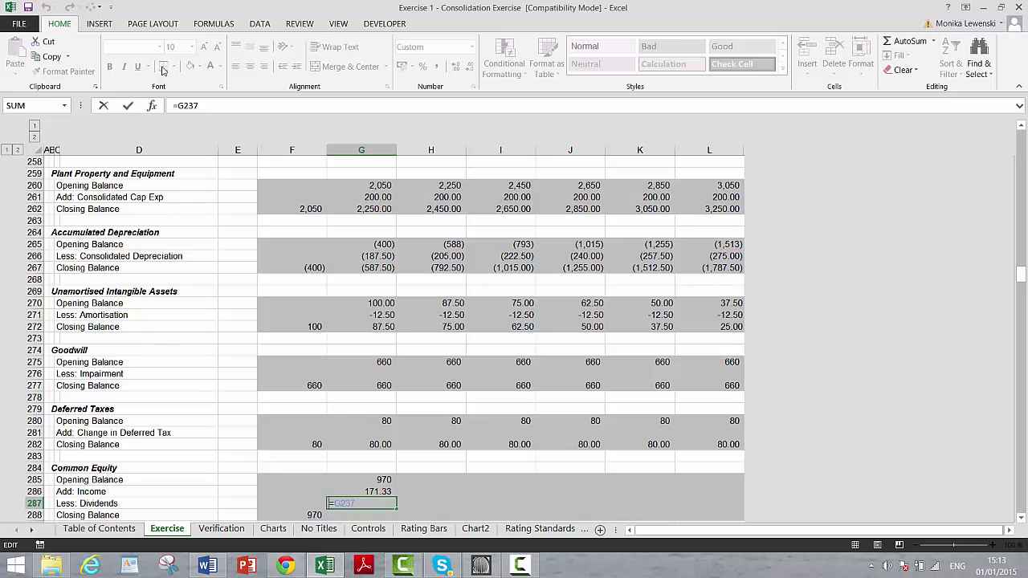
key("Return")
Total the year 1 Common Equity closing balance in G288 and fill the formulas in G285:G288 across to column L.
key("Up")
key("Up")
key("Up")
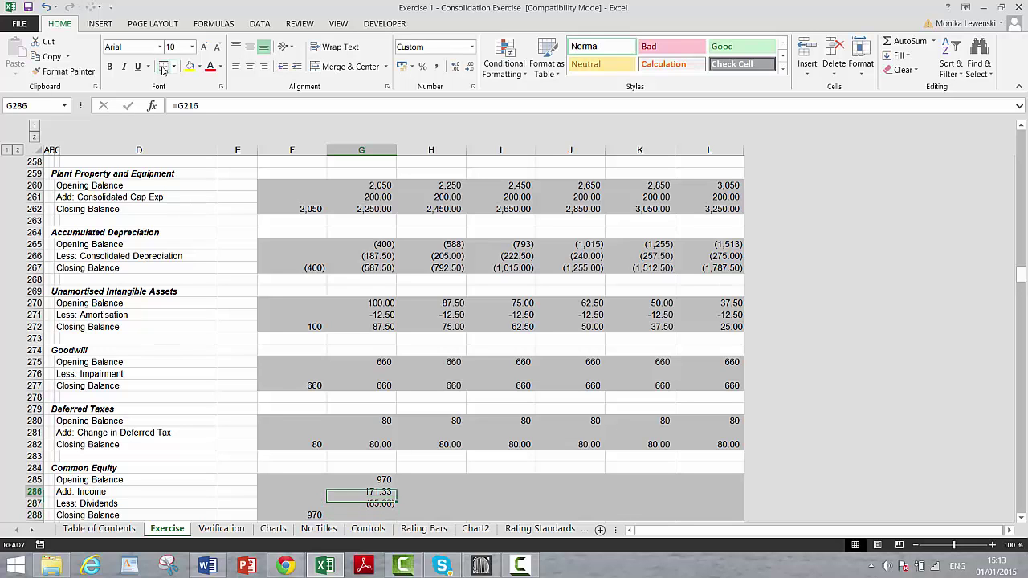
key("shift+Down")
key("shift+Down")
key("shift+Down")
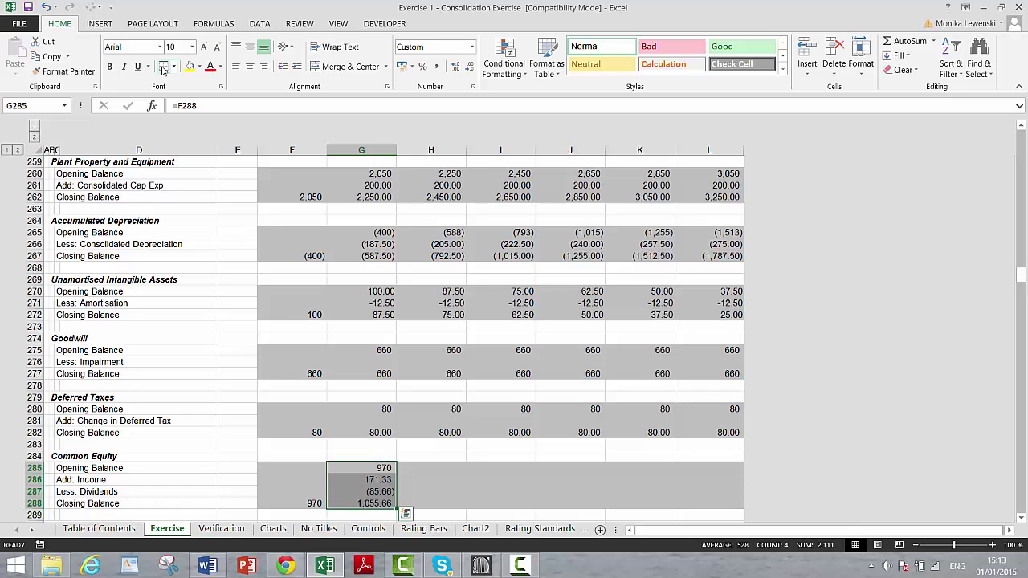
key("shift+Right")
key("shift+Right")
key("shift+Right")
key("shift+Right")
key("shift+Right")
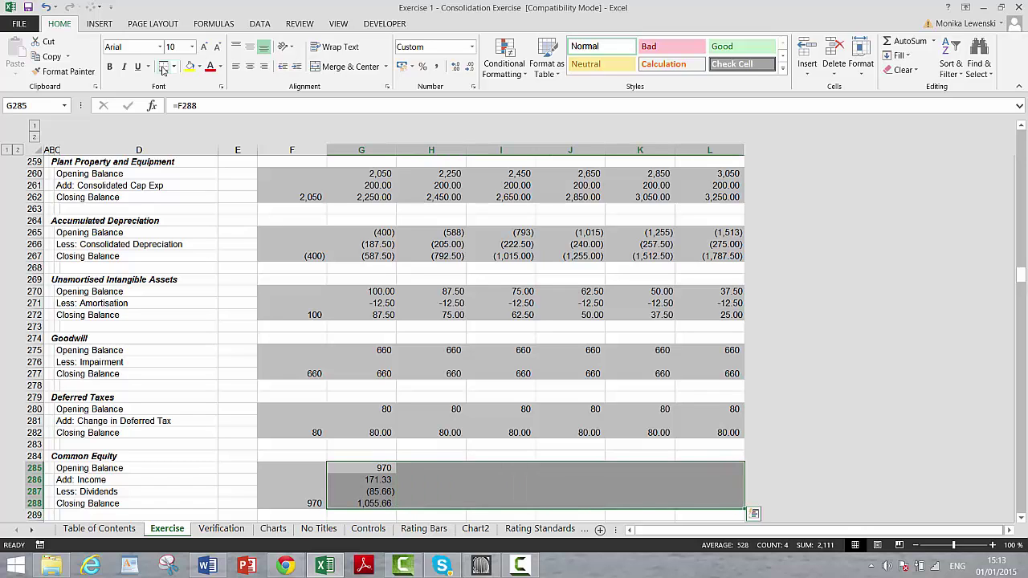
key("ctrl+r")
Link the starting Cash in F291 of the Balance Sheet to the starting Cash Balance with =F247.
key("Down")
key("Down")
key("Down")
key("Down")
key("Down")
key("Down")
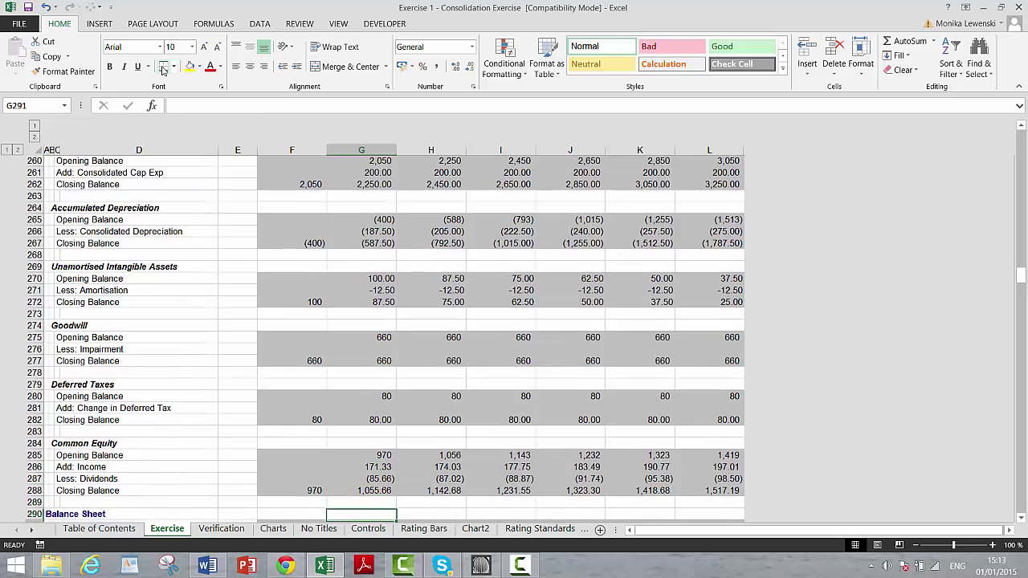
key("Down")
key("Down")
key("Down")
key("Down")
key("Down")
key("Down")
key("Down")
key("Down")
key("Down")
key("Down")
key("Down")
key("Up")
key("Up")
key("Up")
key("Up")
key("Up")
key("Up")
key("Up")
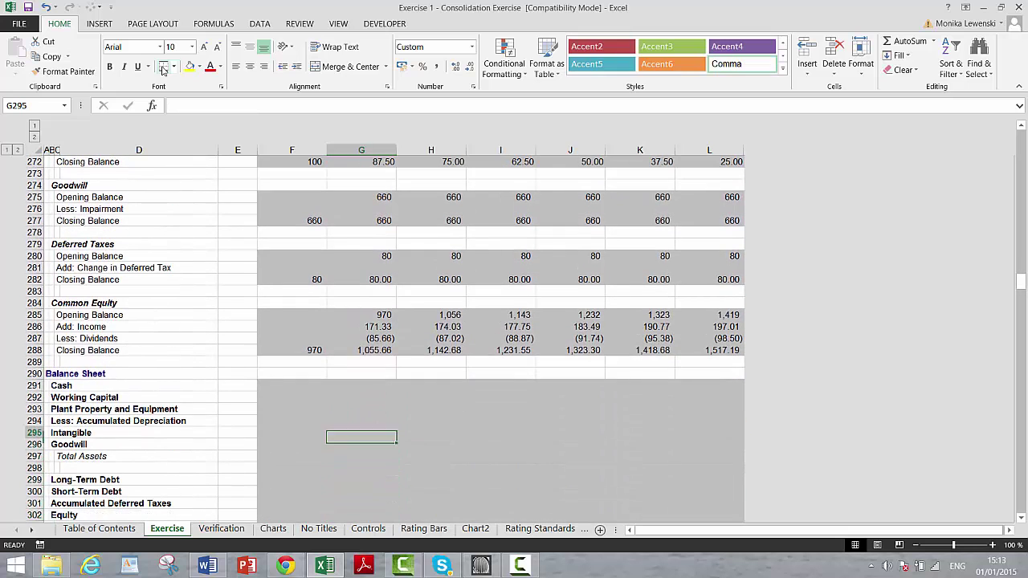
key("Up")
key("Up")
key("Up")
key("Up")
key("Left")
type("=")
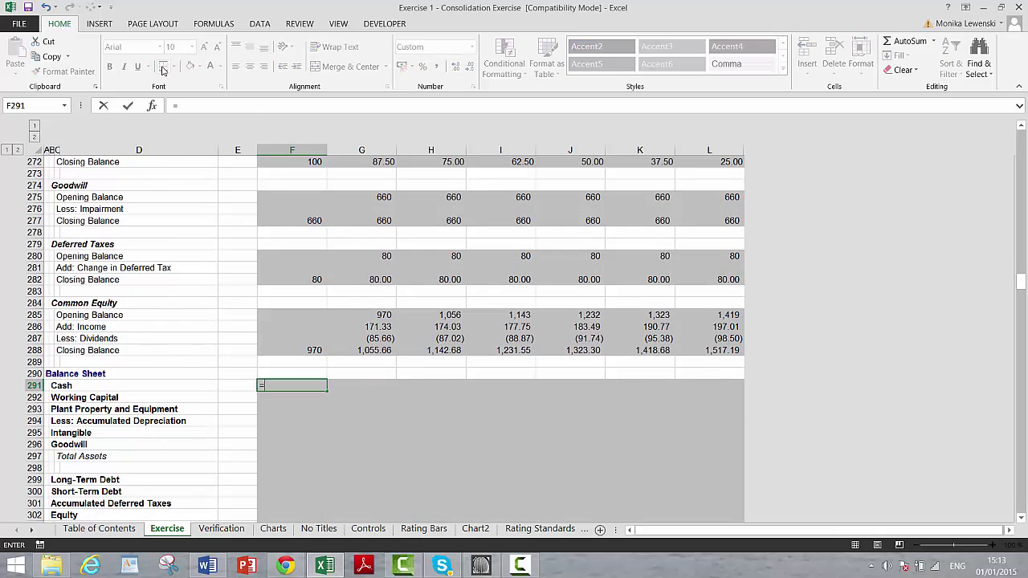
key("Up")
key("Up")
key("Up")
key("Up")
key("Up")
key("Up")
key("Up")
key("Up")
key("Up")
key("Up")
key("Up")
key("Up")
key("Up")
key("Up")
key("Up")
key("Up")
key("Up")
key("Up")
key("Up")
key("Up")
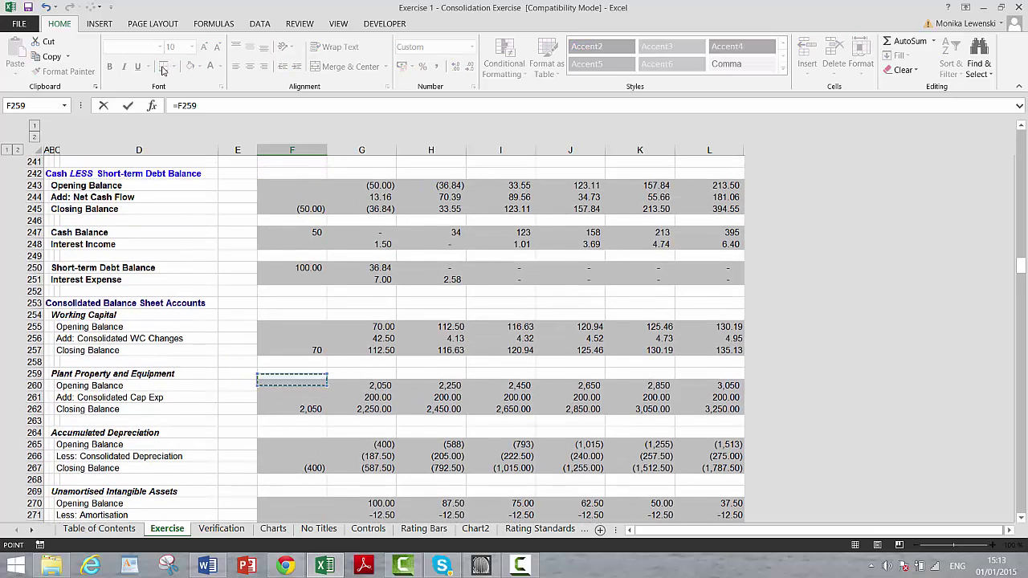
key("Up")
key("Up")
key("Up")
key("Up")
key("Up")
key("Up")
key("Up")
key("Up")
key("Up")
key("Up")
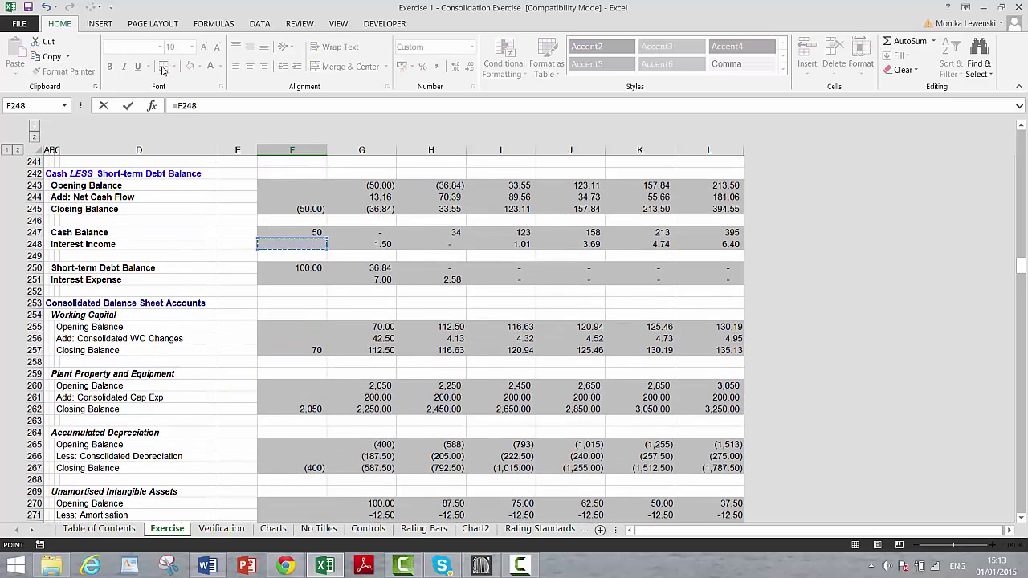
key("Return")
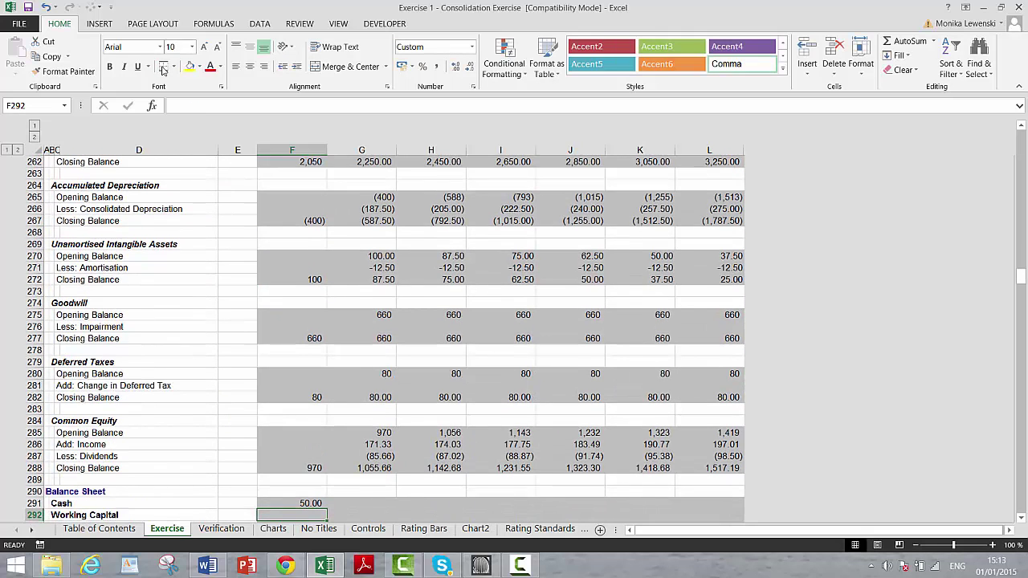
Link the starting Working Capital in F292 of the Balance Sheet to the Working Capital closing balance with =F257.
type("=")
key("Up")
key("Up")
key("Up")
key("Up")
key("Up")
key("Up")
key("Up")
key("Up")
key("Up")
key("Up")
key("Up")
key("Up")
key("Up")
key("Up")
key("Up")
key("Up")
key("Up")
key("Up")
key("Up")
key("Up")
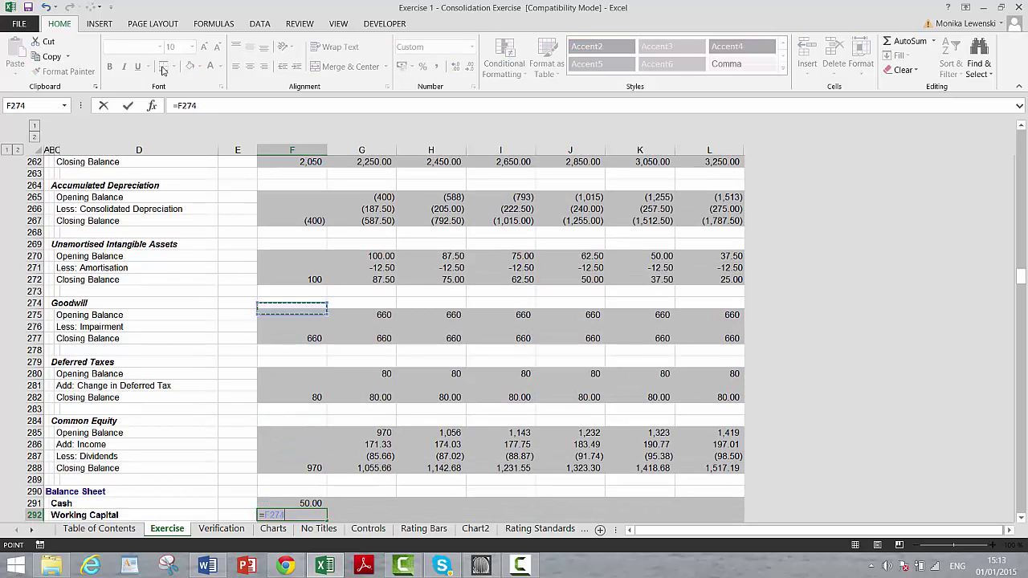
key("Down")
key("Down")
key("Down")
key("Down")
key("Down")
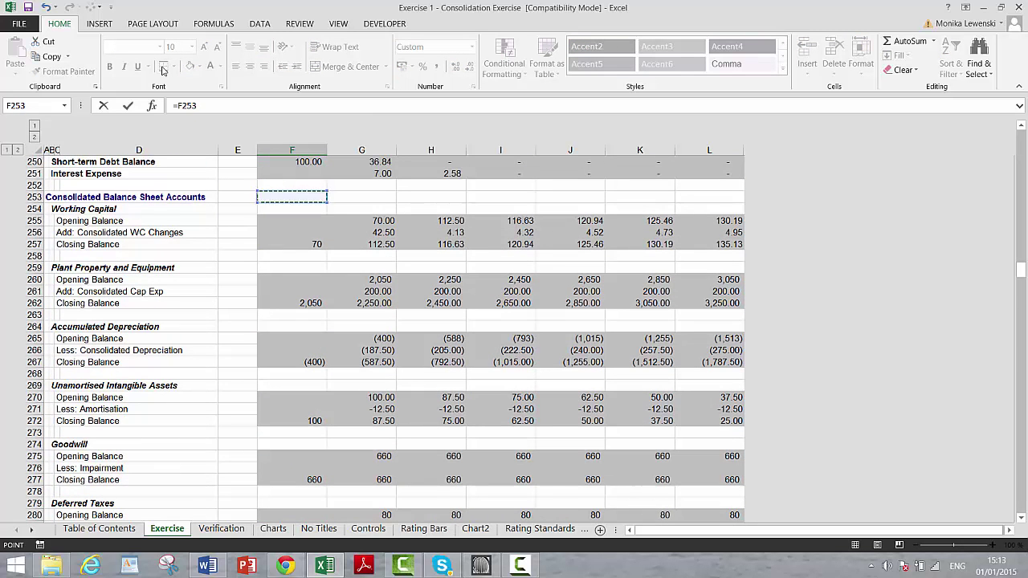
key("Return")
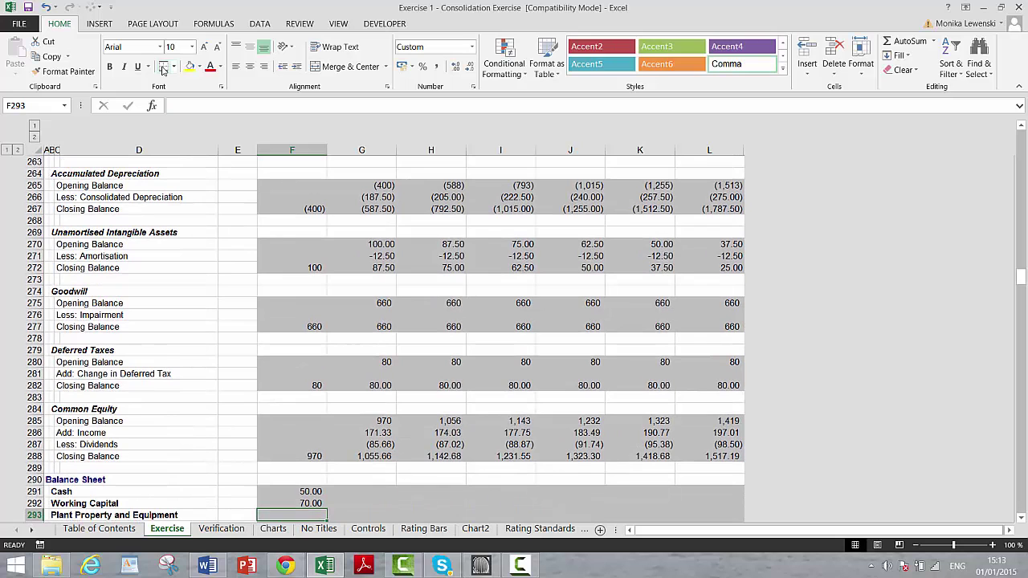
Link the starting Plant Property and Equipment in F293 of the Balance Sheet to its account's closing balance with =F262.
type("=")
key("Up")
key("Up")
key("Up")
key("Up")
key("Up")
key("Up")
key("Up")
key("Up")
key("Up")
key("Up")
key("Up")
key("Up")
key("Up")
key("Up")
key("Up")
key("Up")
key("Up")
key("Up")
key("Up")
key("Up")
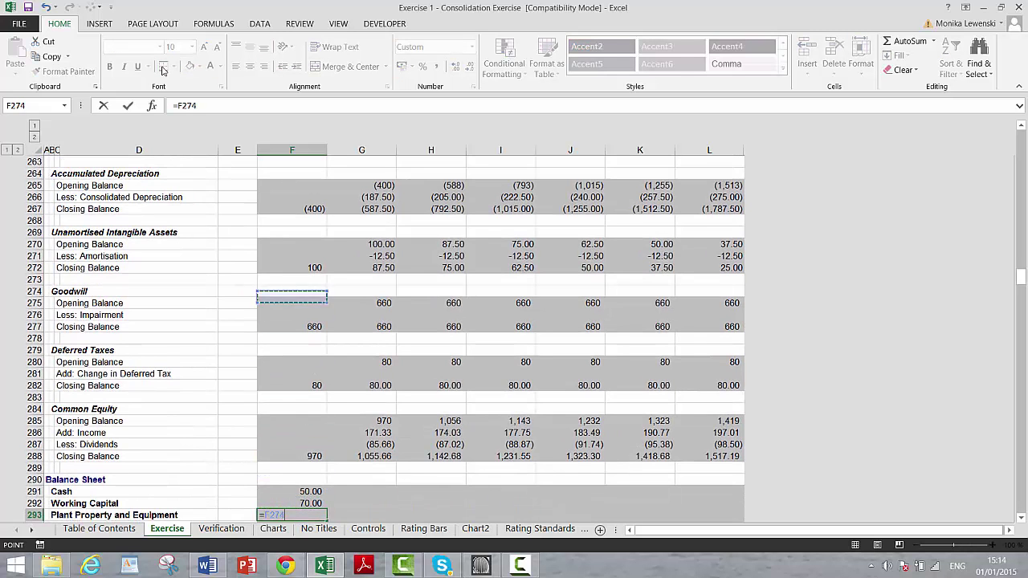
key("Up")
key("Up")
key("Up")
key("Up")
key("Up")
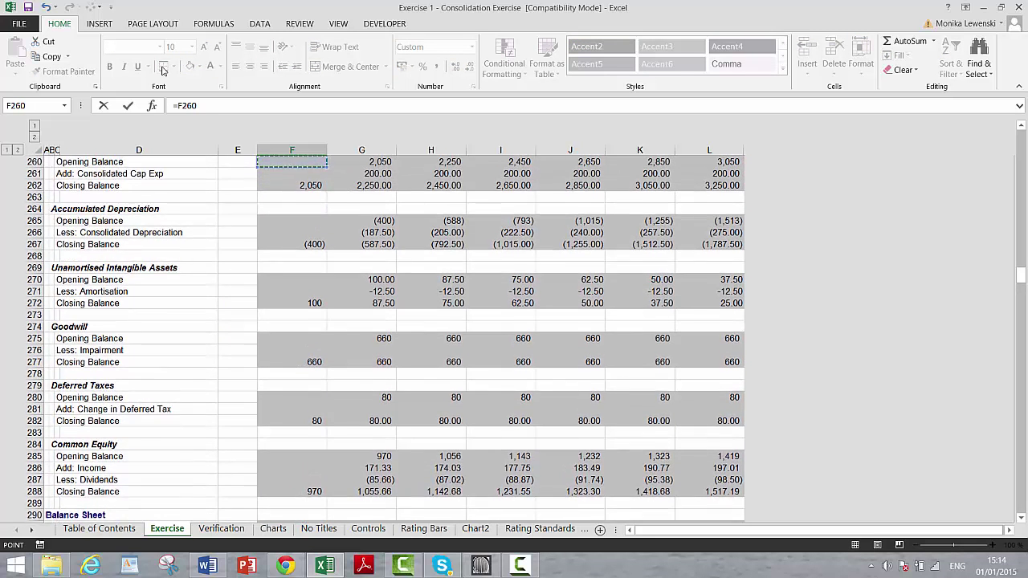
key("Down")
key("Down")
key("Down")
key("Down")
key("Down")
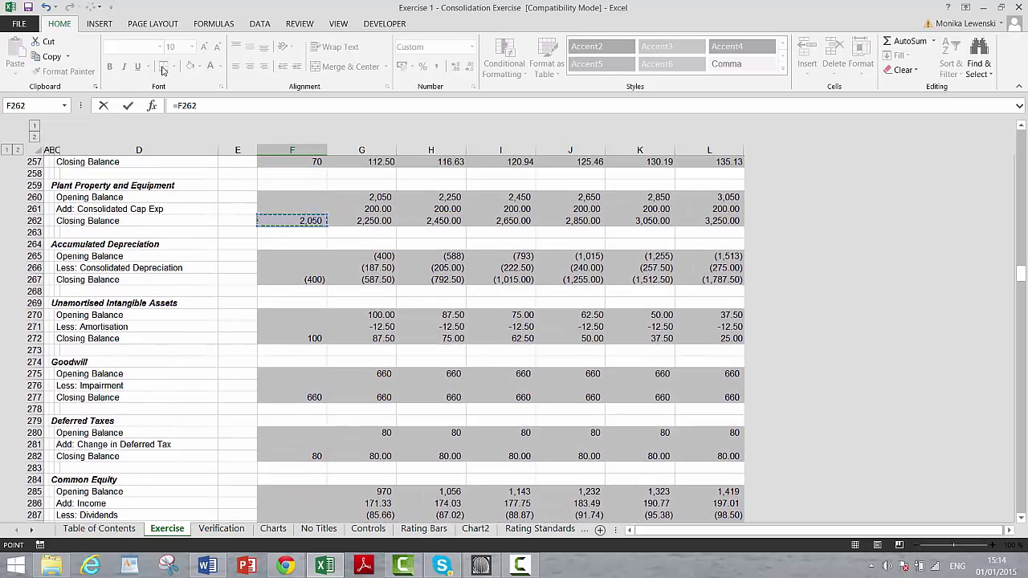
key("Return")
Link the starting Less: Accumulated Depreciation in F294 of the Balance Sheet to the Accumulated Depreciation closing balance with =F267.
type("=")
key("Up")
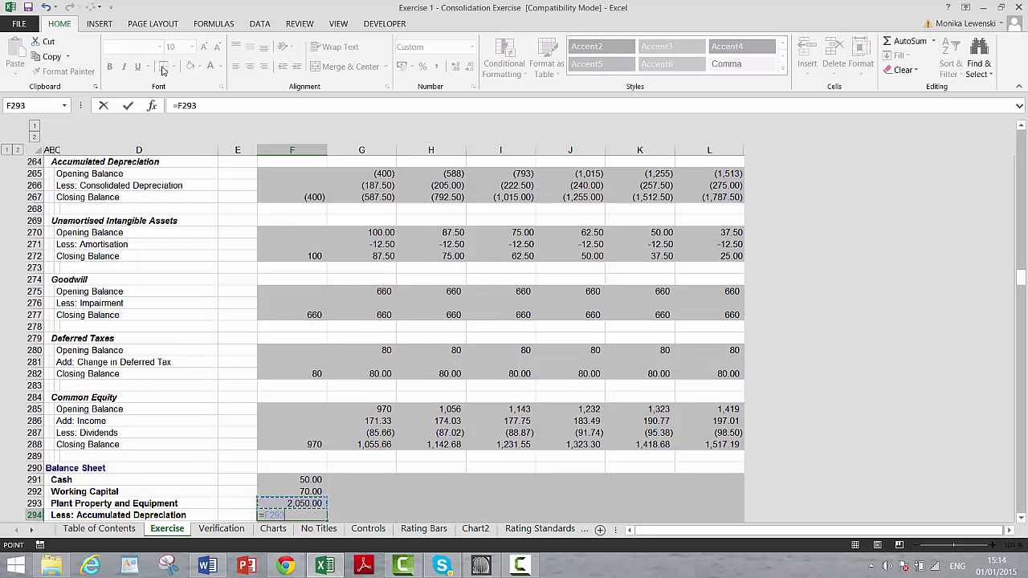
key("Up")
key("Up")
key("Up")
key("Up")
key("Up")
key("Up")
key("Up")
key("Up")
key("Up")
key("Up")
key("Up")
key("Up")
key("Up")
key("Up")
key("Up")
key("Up")
key("Up")
key("Up")
key("Up")
key("Return")
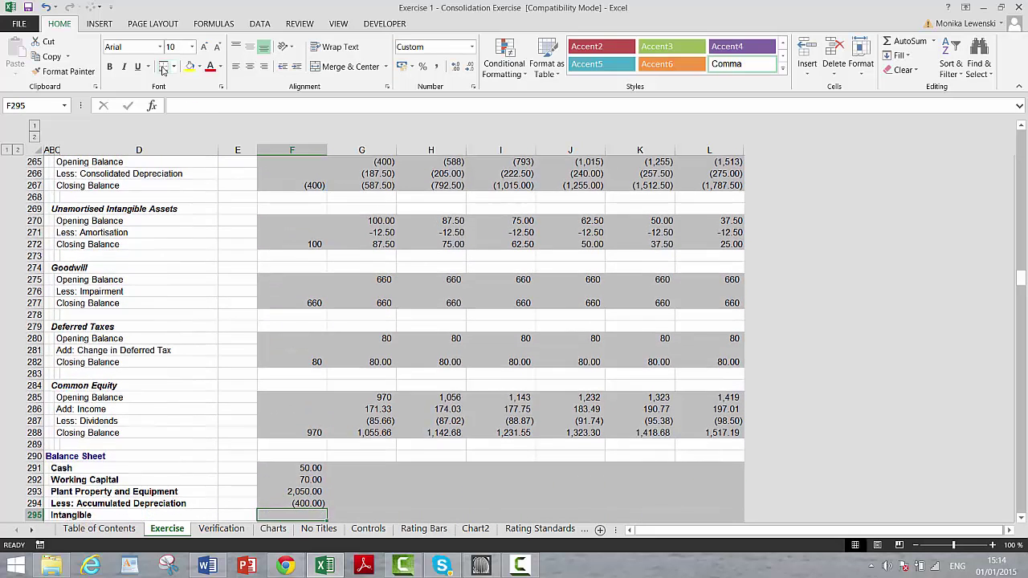
Link the starting Intangible in F295 of the Balance Sheet to the Unamortised Intangible Assets closing balance with =F272.
type("=")
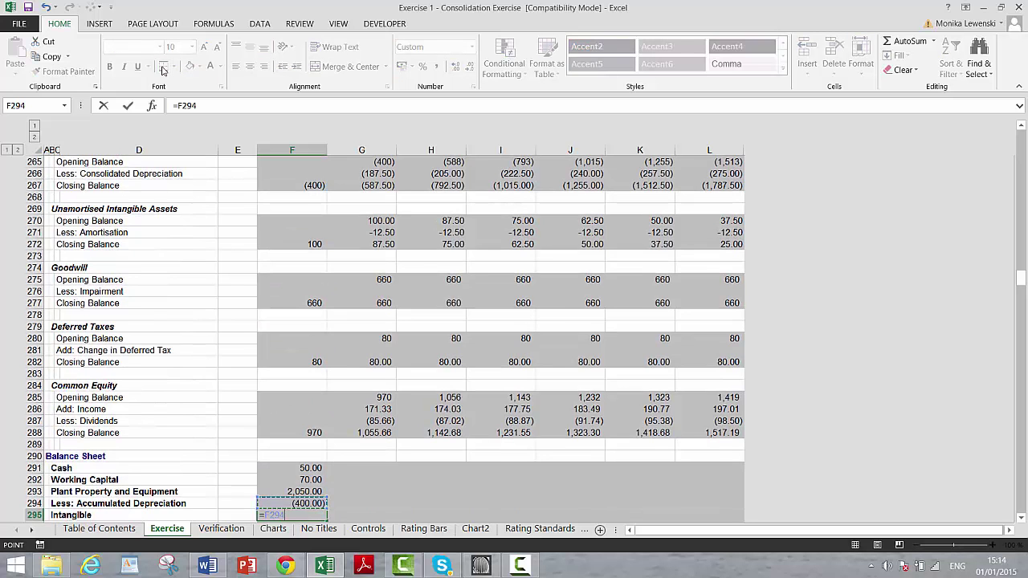
key("Up")
key("Up")
key("Up")
key("Up")
key("Up")
key("Up")
key("Up")
key("Up")
key("Up")
key("Up")
key("Up")
key("Up")
key("Up")
key("Up")
key("Up")
key("Up")
key("Up")
key("Up")
key("Up")
key("Up")
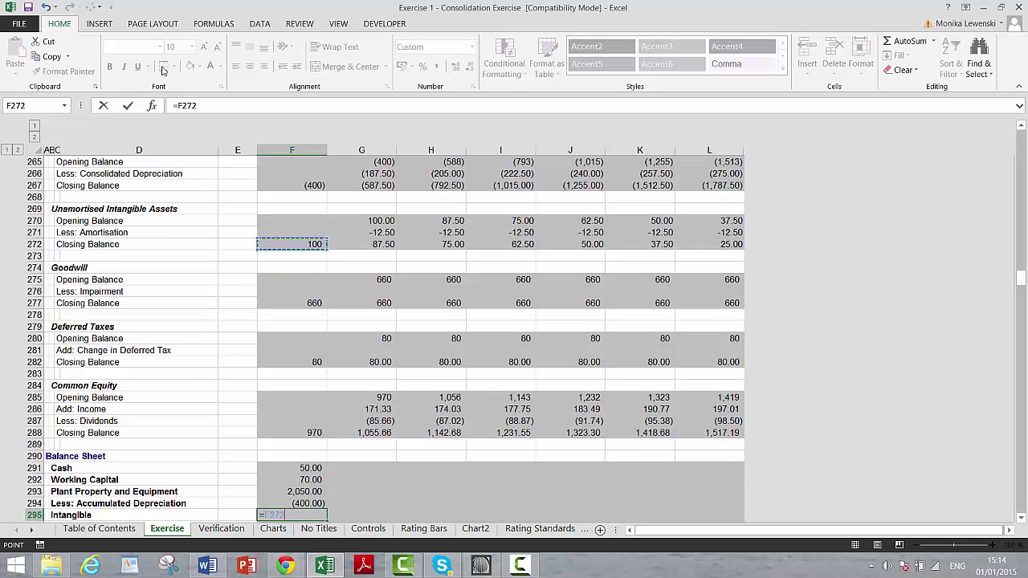
key("Return")
Link the starting Goodwill in F296 of the Balance Sheet to the Goodwill closing balance with =F277.
type("=")
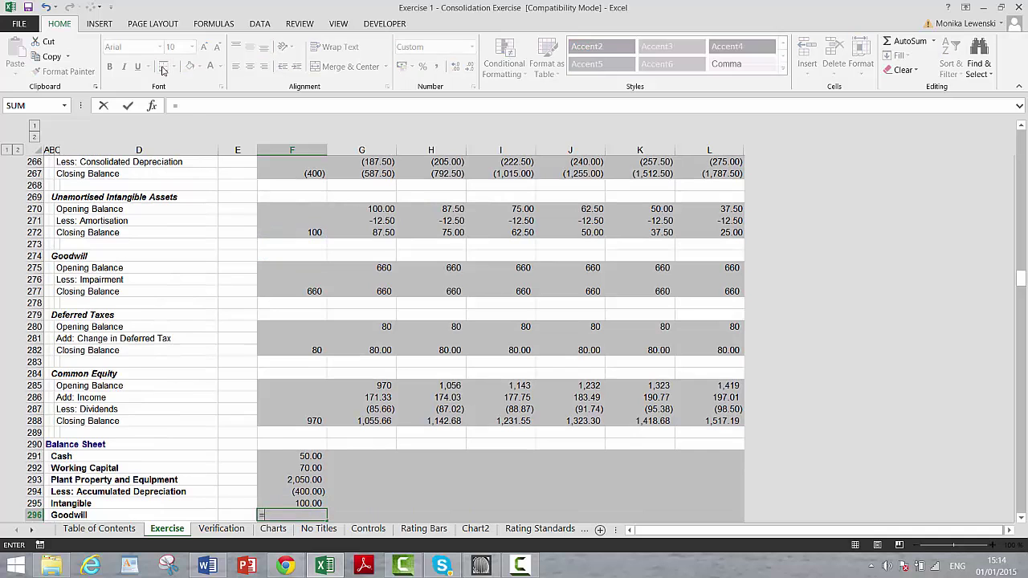
key("Up")
key("Up")
key("Up")
key("Up")
key("Up")
key("Up")
key("Up")
key("Up")
key("Up")
key("Up")
key("Up")
key("Up")
key("Up")
key("Up")
key("Up")
key("Up")
key("Up")
key("Up")
key("Up")
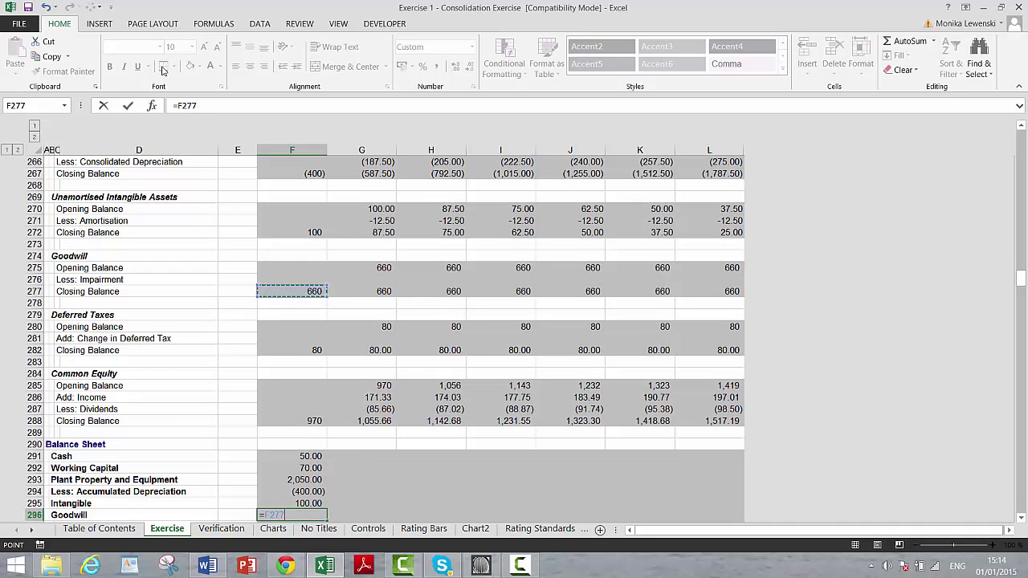
key("Return")
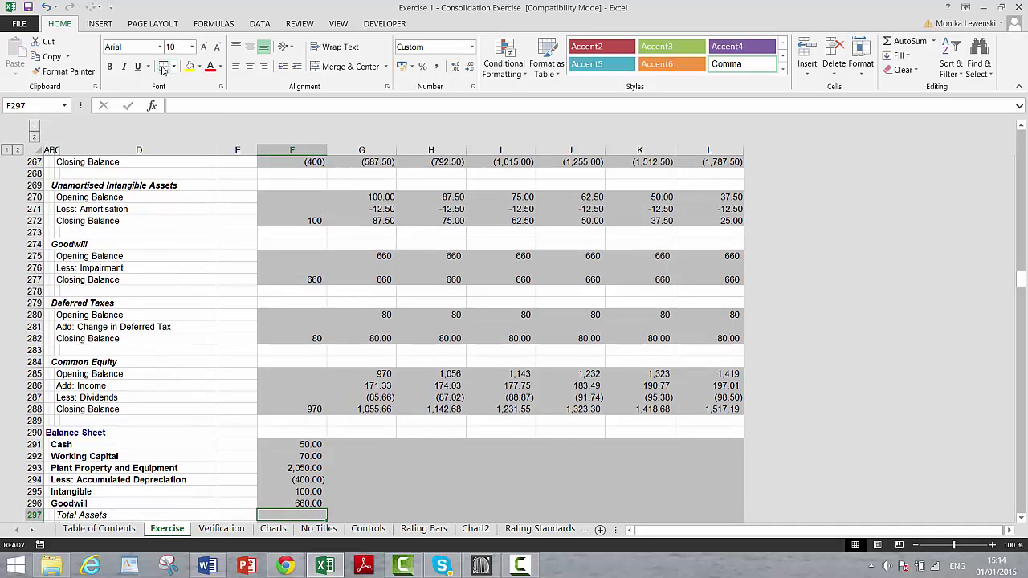
Sum the starting Total Assets in F297 and fill the asset formulas in F291:F297 across to column L.
key("alt+equal")
key("Return")
key("Up")
key("Up")
key("Up")
key("Up")
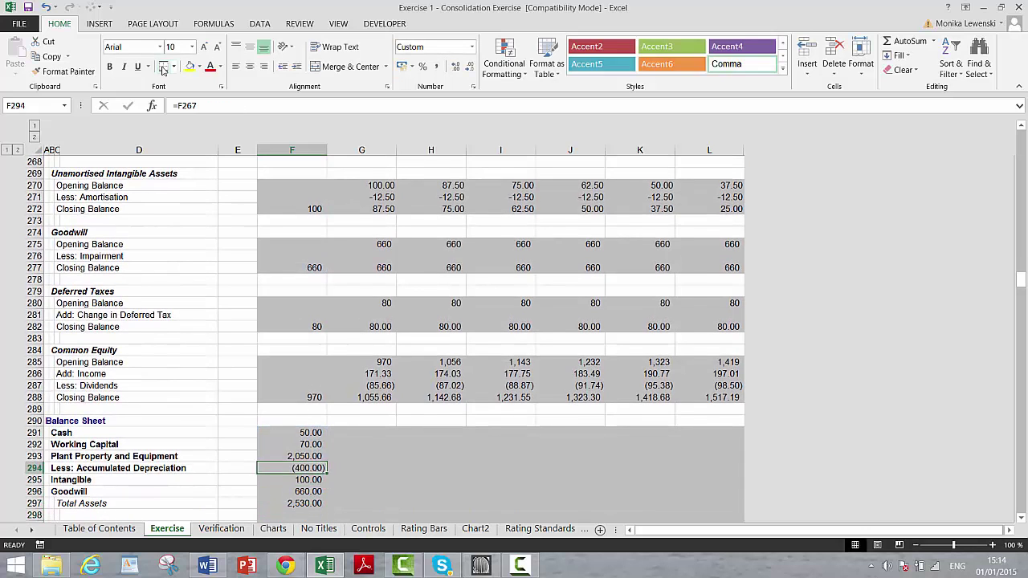
key("Up")
key("Up")
key("Up")
key("shift+Down")
key("shift+Down")
key("shift+Down")
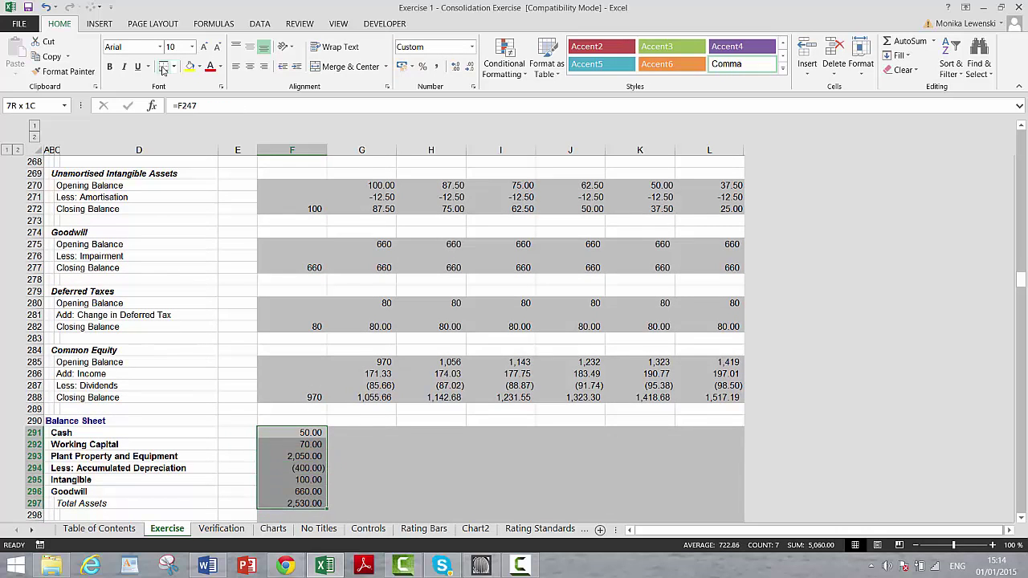
key("shift+Right")
key("shift+Right")
key("shift+Right")
key("shift+Right")
key("shift+Right")
key("shift+Right")
key("ctrl+r")
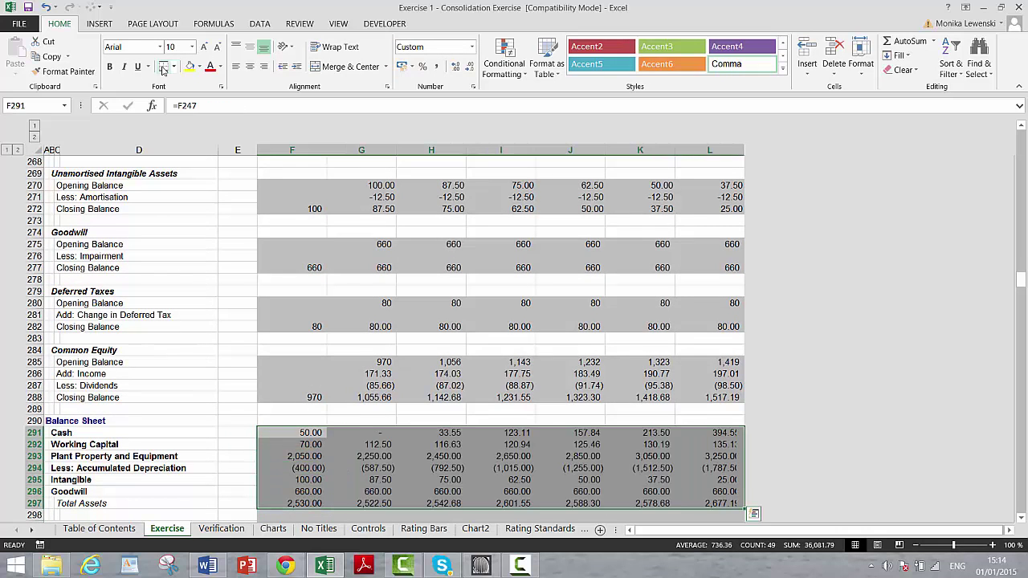
Link the starting Long-Term Debt in F299 of the Balance Sheet to the Aggregate debt closing balance with =F148.
key("Down")
key("Down")
key("Down")
key("Down")
key("Down")
key("Down")
key("Down")
key("Down")
key("Down")
key("Down")
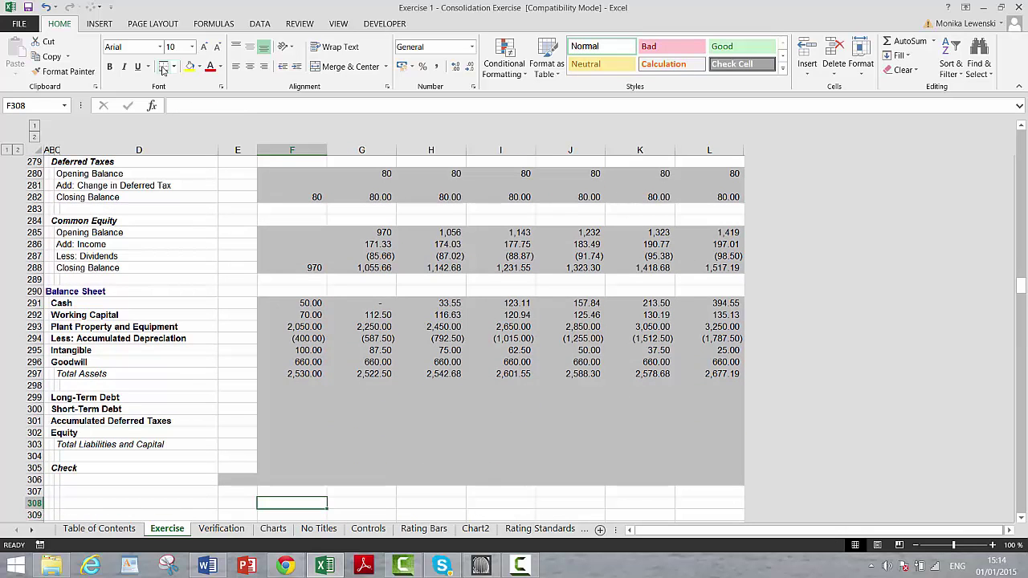
key("Up")
key("Up")
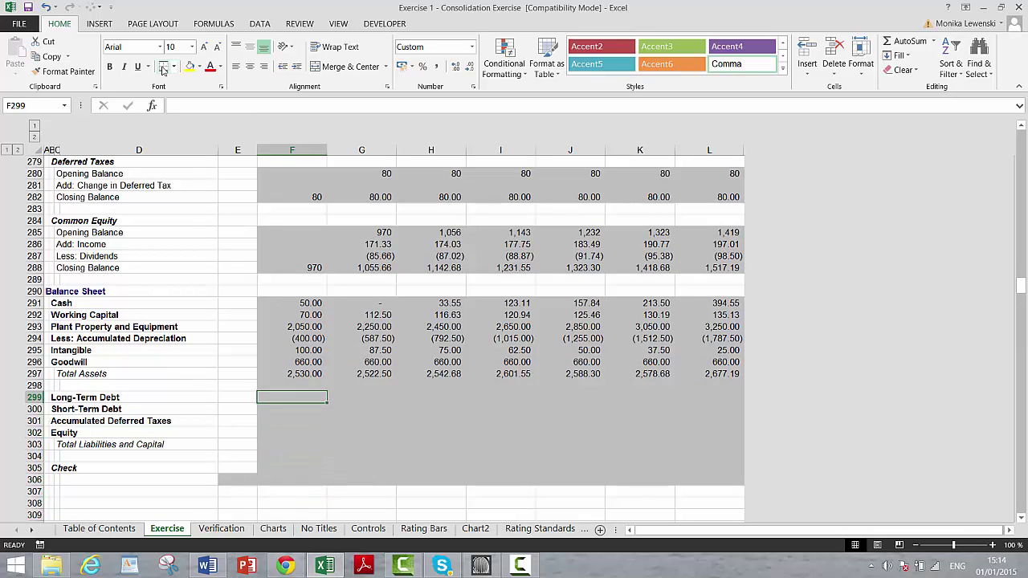
type("=")
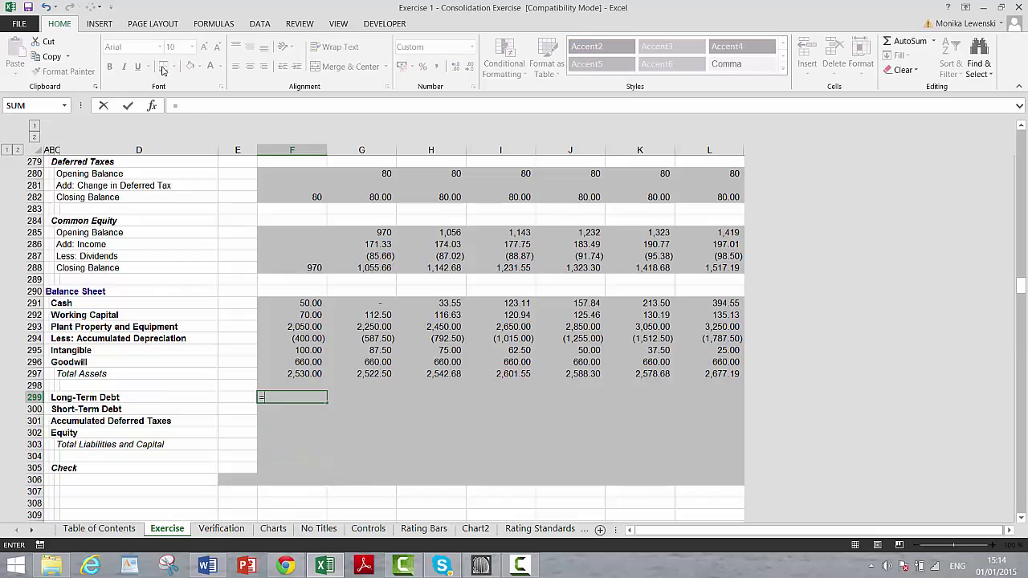
key("Page_Up")
key("Page_Up")
key("Page_Up")
key("Page_Up")
key("Page_Up")
key("Page_Up")
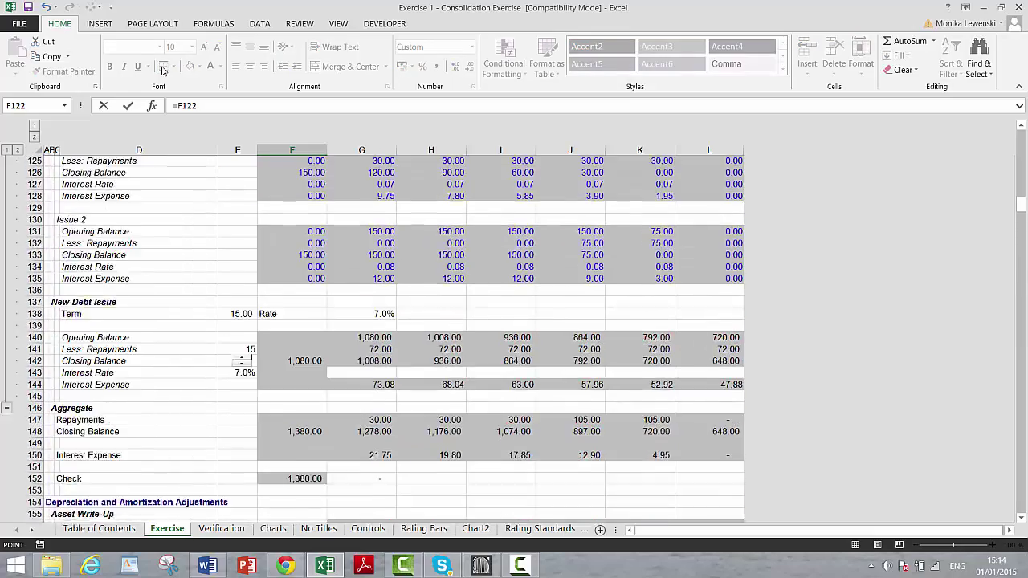
key("Page_Up")
key("Page_Up")
key("Page_Up")
key("Page_Up")
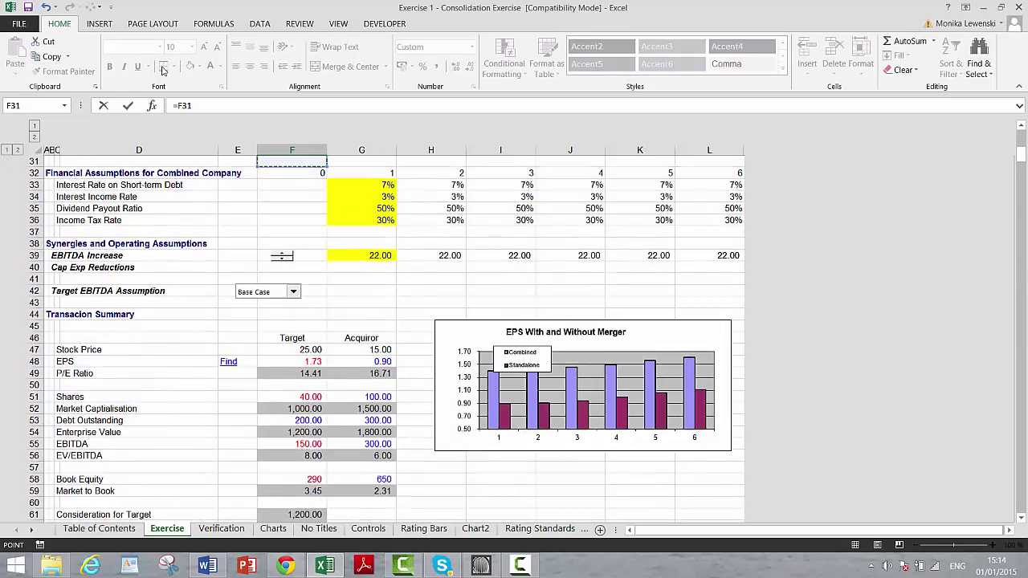
key("Page_Down")
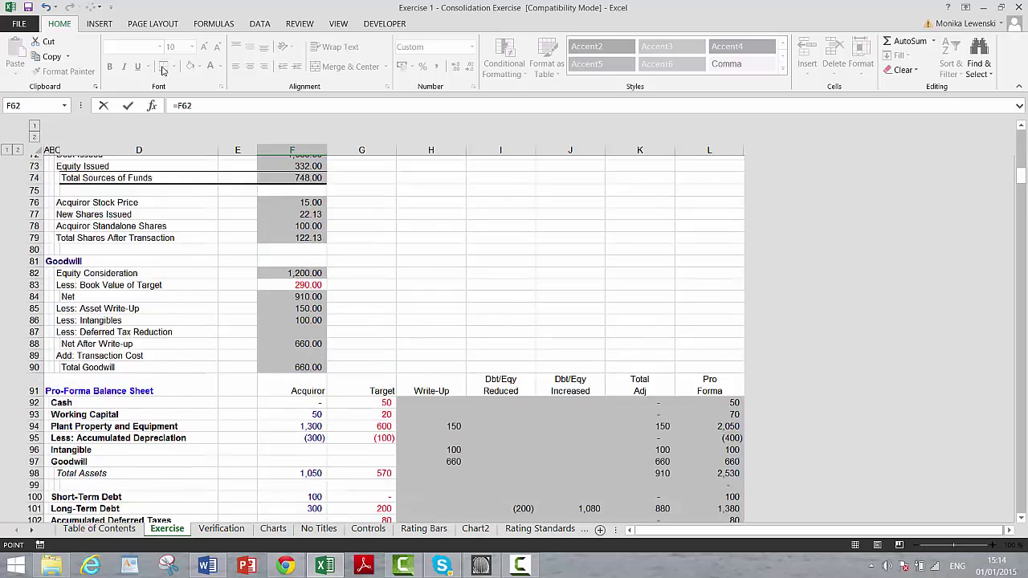
key("Page_Down")
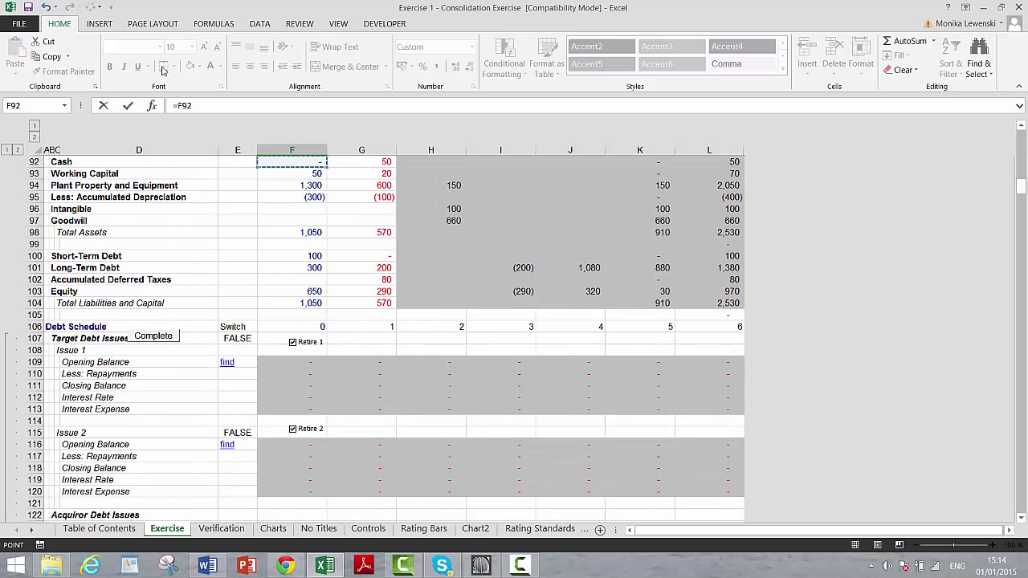
key("Down")
key("Down")
key("Down")
key("Down")
key("Down")
key("Down")
key("Down")
key("Down")
key("Down")
key("Down")
key("Down")
key("Down")
key("Down")
key("Down")
key("Down")
key("Down")
key("Down")
key("Down")
key("Down")
key("Down")
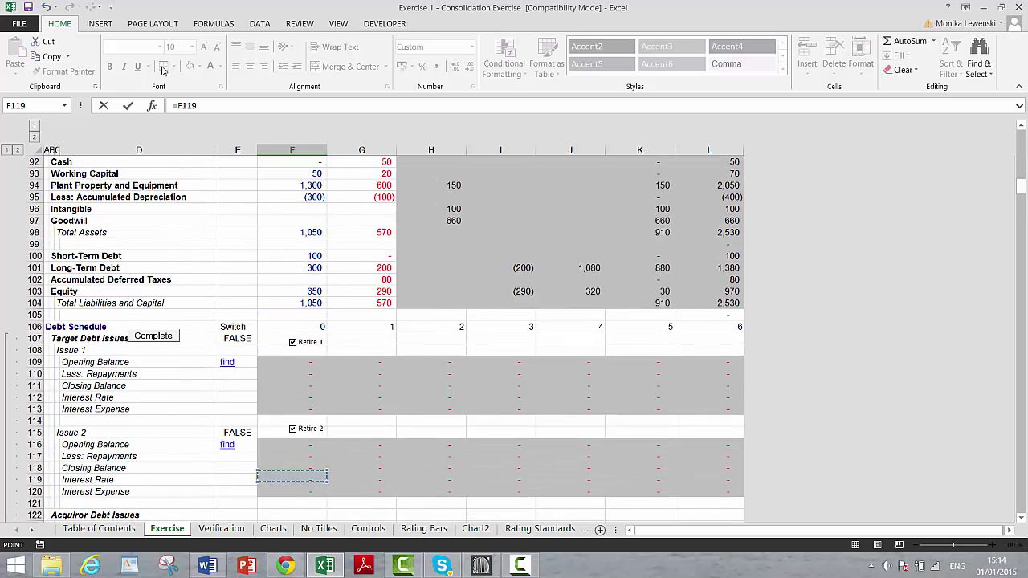
key("Down")
key("Down")
key("Down")
key("Down")
key("Down")
key("Down")
key("Down")
key("Down")
key("Down")
key("Down")
key("Down")
key("Down")
key("Down")
key("Down")
key("Down")
key("Down")
key("Down")
key("Down")
key("Down")
key("Down")
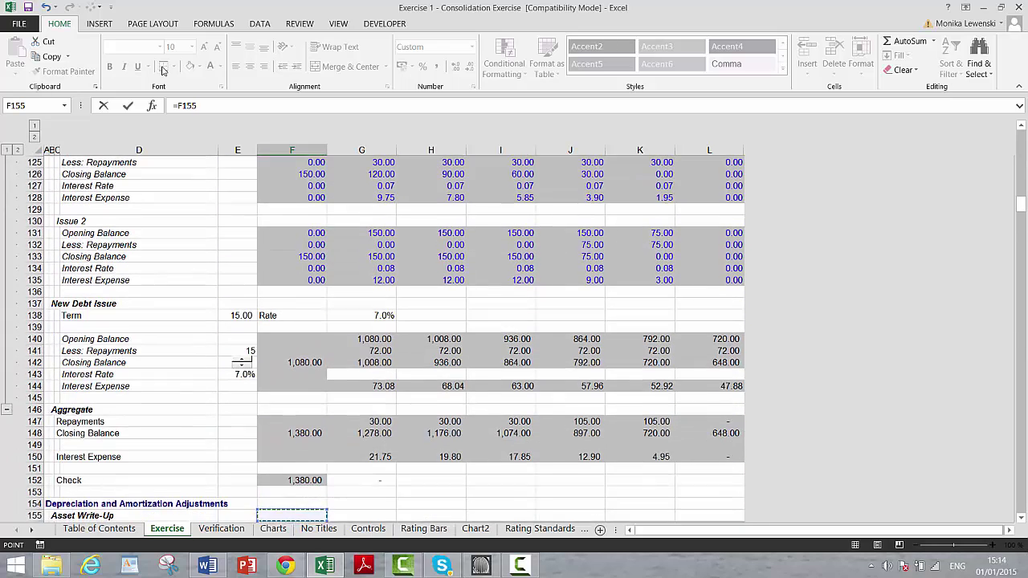
key("Up")
key("Up")
key("Up")
key("Up")
key("Up")
key("Up")
key("Up")
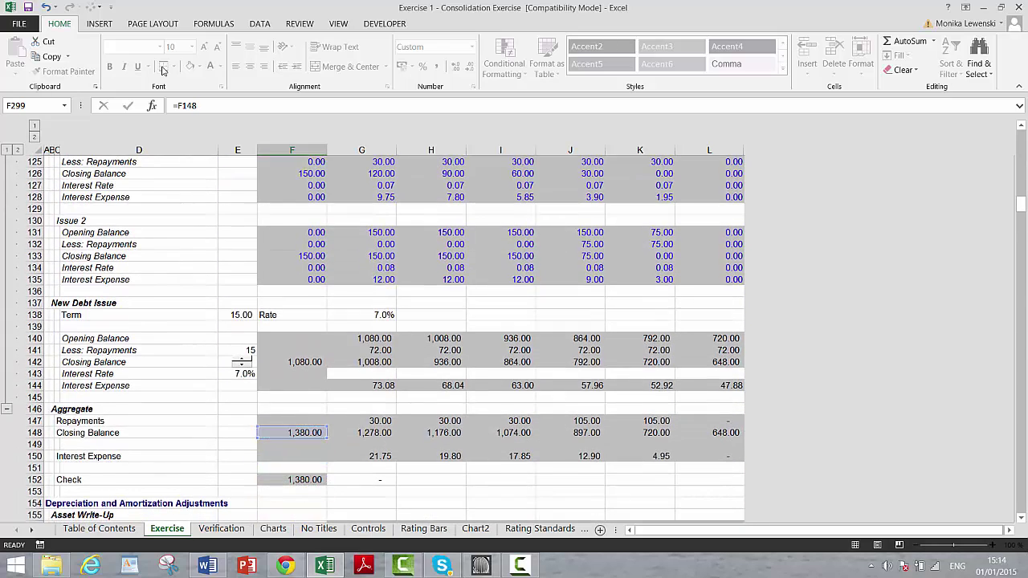
key("Return")
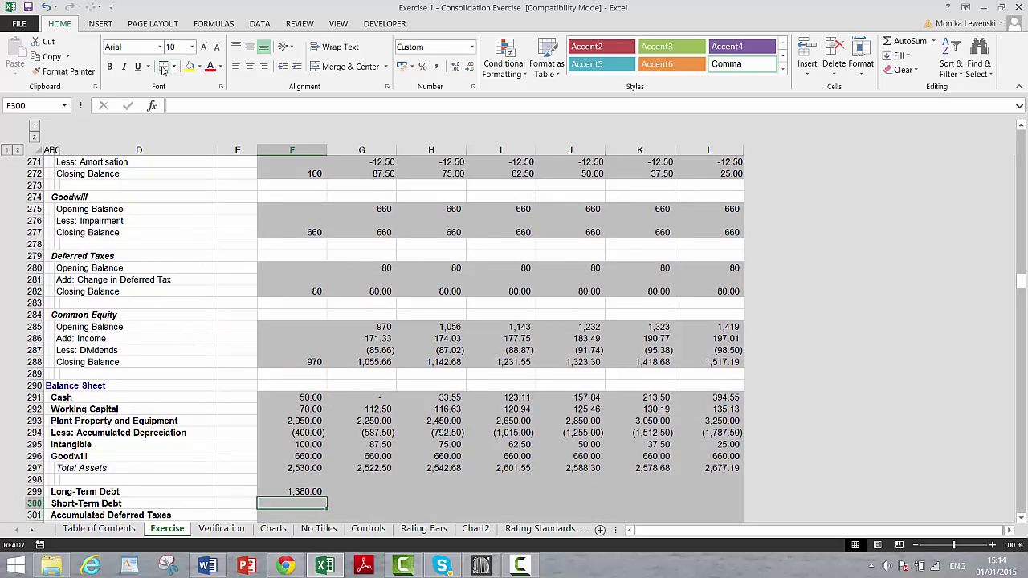
Link the starting Short-Term Debt in F300 of the Balance Sheet to the Short-term Debt Balance with =F250.
type("=")
key("Up")
key("Up")
key("Up")
key("Up")
key("Up")
key("Up")
key("Up")
key("Up")
key("Up")
key("Up")
key("Up")
key("Up")
key("Up")
key("Up")
key("Up")
key("Up")
key("Up")
key("Up")
key("Up")
key("Up")
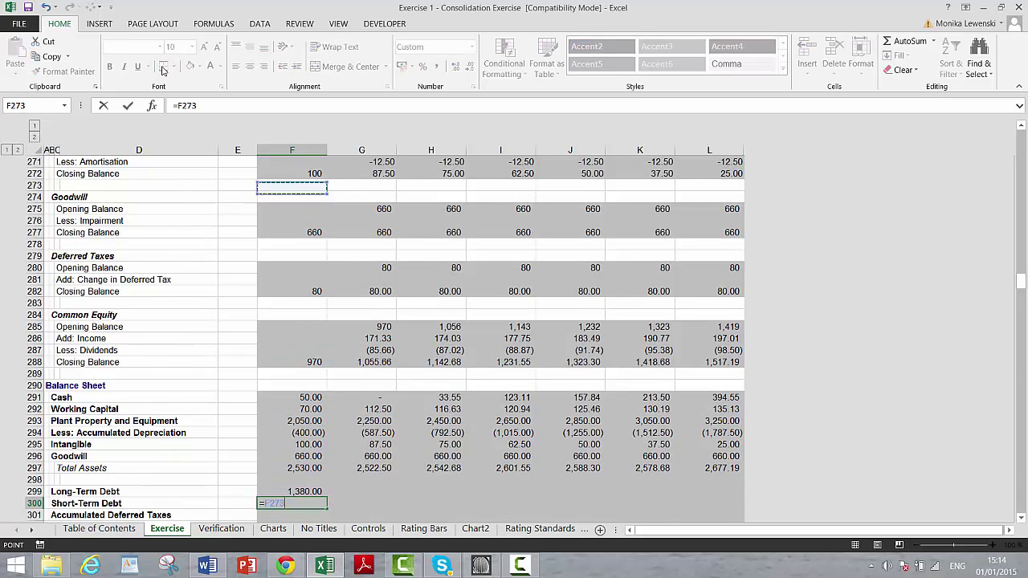
key("Up")
key("Up")
key("Up")
key("Up")
key("Up")
key("Up")
key("Up")
key("Up")
key("Up")
key("Up")
key("Up")
key("Up")
key("Up")
key("Up")
key("Up")
key("Up")
key("Up")
key("Up")
key("Up")
key("Up")
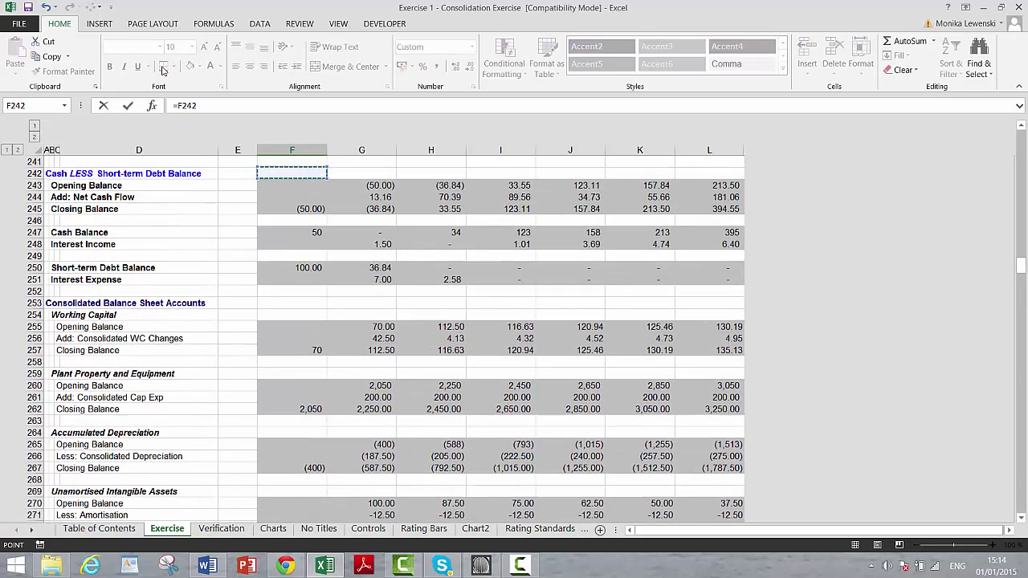
key("Down")
key("Down")
key("Down")
key("Down")
key("Down")
key("Down")
key("Down")
key("Down")
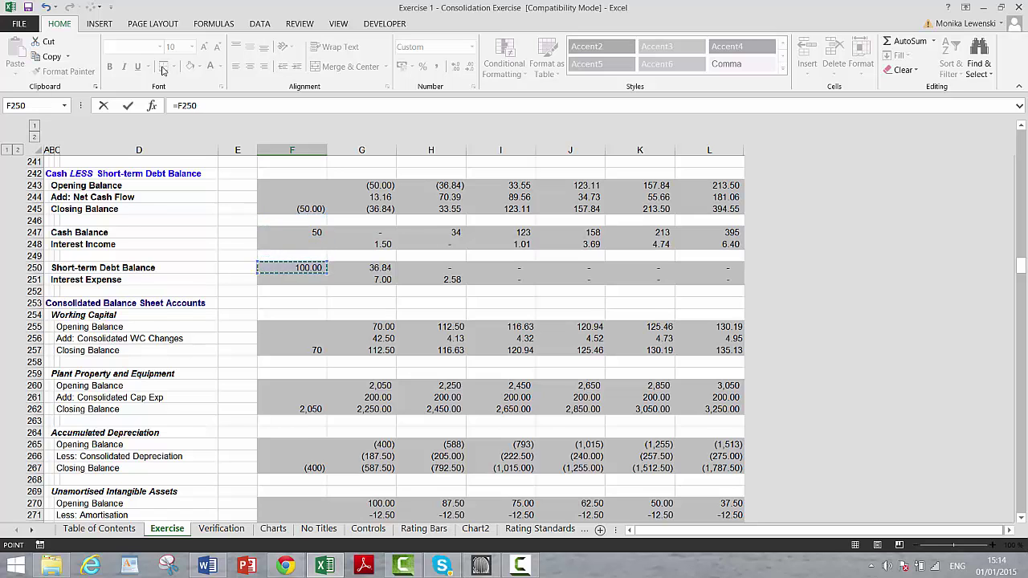
key("Return")
Link the starting Accumulated Deferred Taxes in F301 of the Balance Sheet to the Deferred Taxes closing balance with =F282.
type("=")
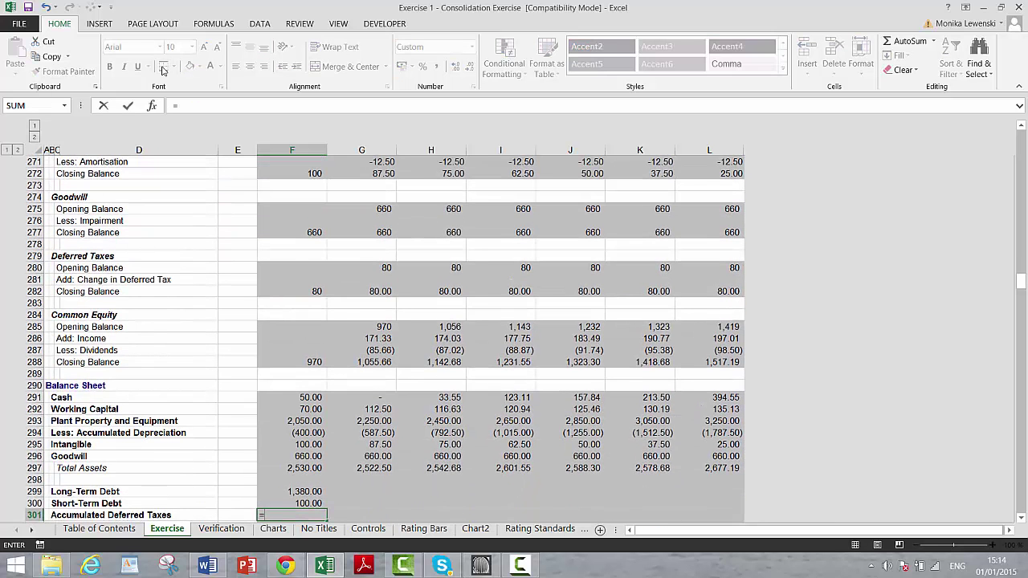
key("Up")
key("Up")
key("Up")
key("Up")
key("Up")
key("Up")
key("Up")
key("Up")
key("Up")
key("Up")
key("Up")
key("Up")
key("Up")
key("Up")
key("Up")
key("Up")
key("Up")
key("Up")
key("Up")
key("Up")
key("Down")
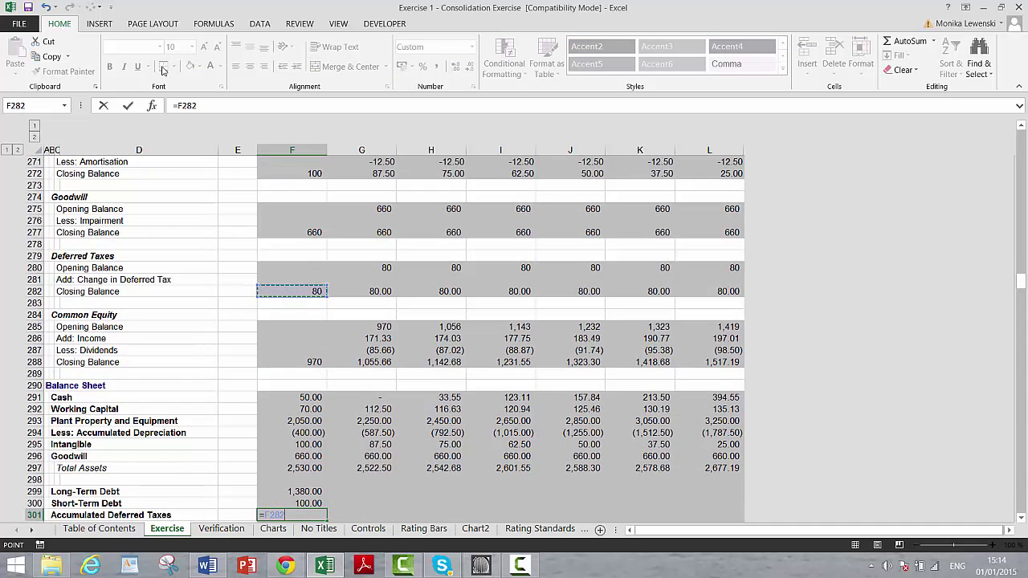
key("Return")
Link the starting Equity in F302 of the Balance Sheet to the Common Equity closing balance with =F288.
type("=")
key("Up")
key("Up")
key("Up")
key("Up")
key("Up")
key("Up")
key("Up")
key("Up")
key("Up")
key("Up")
key("Up")
key("Up")
key("Up")
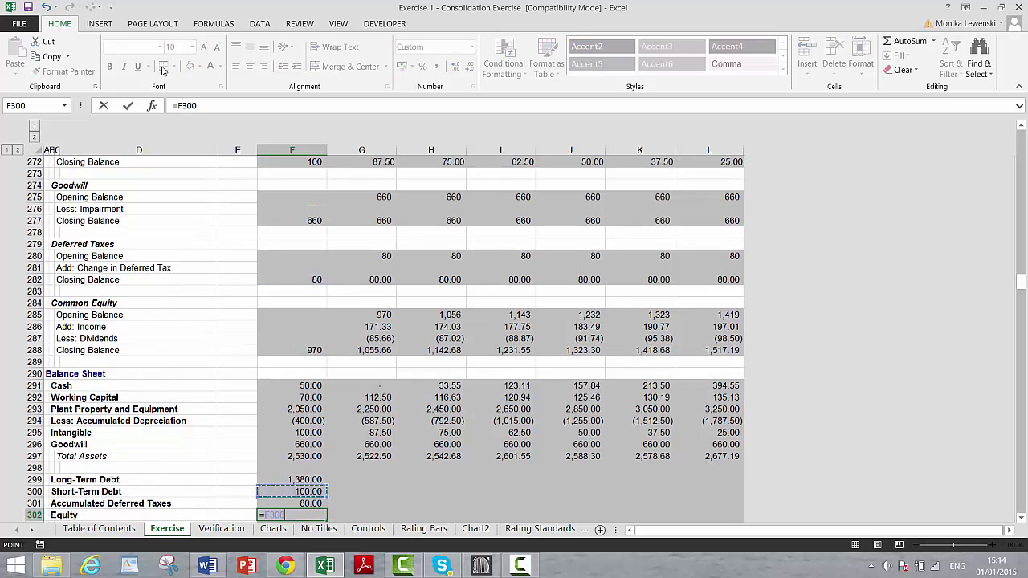
key("Up")
key("Return")
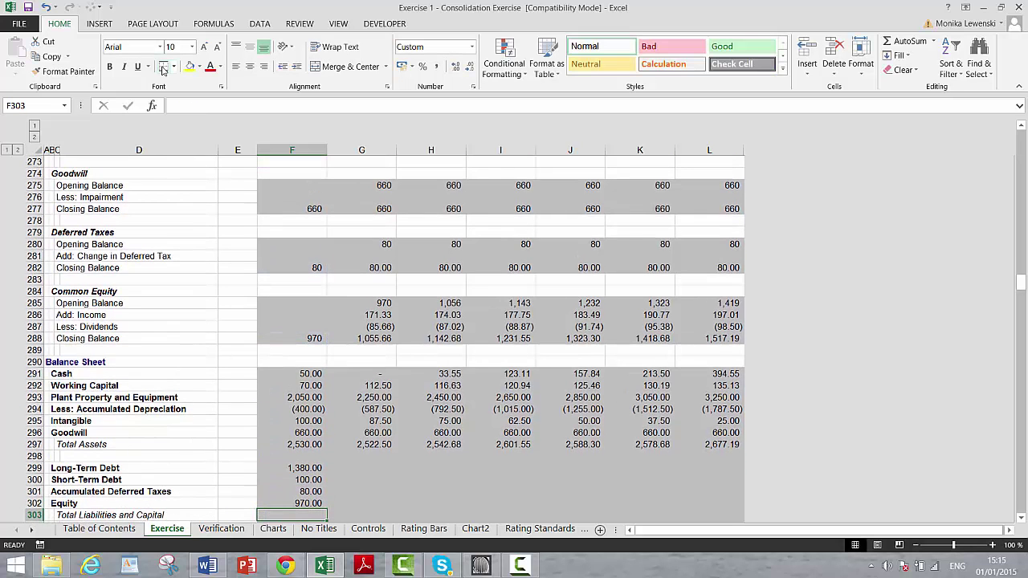
Sum the starting Total Liabilities and Capital in F303 and fill the formulas in F299:F303 across to column L.
key("alt+equal")
key("Return")
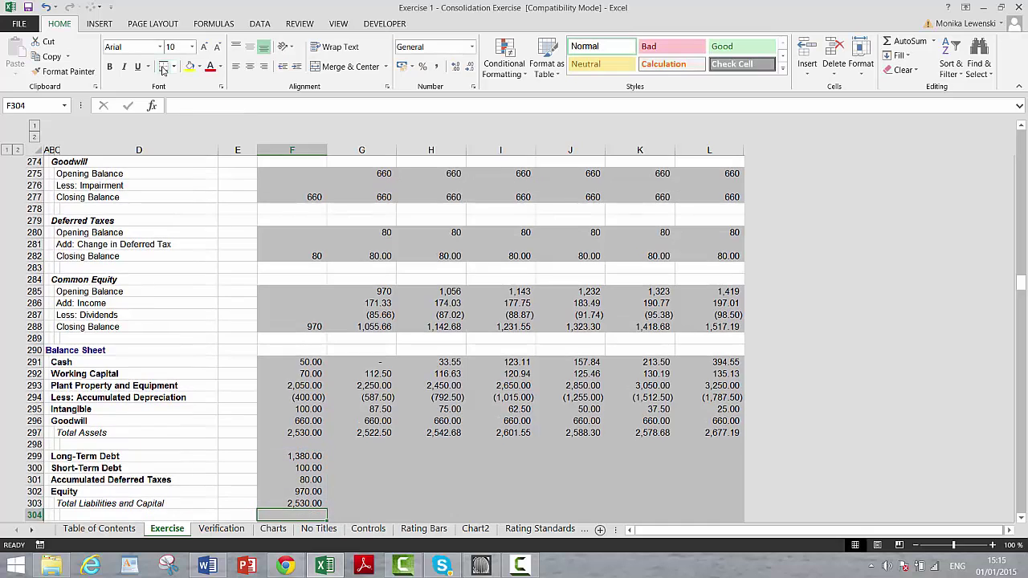
key("Up")
key("Up")
key("Up")
key("Up")
key("shift+Down")
key("shift+Down")
key("shift+Down")
key("shift+Down")
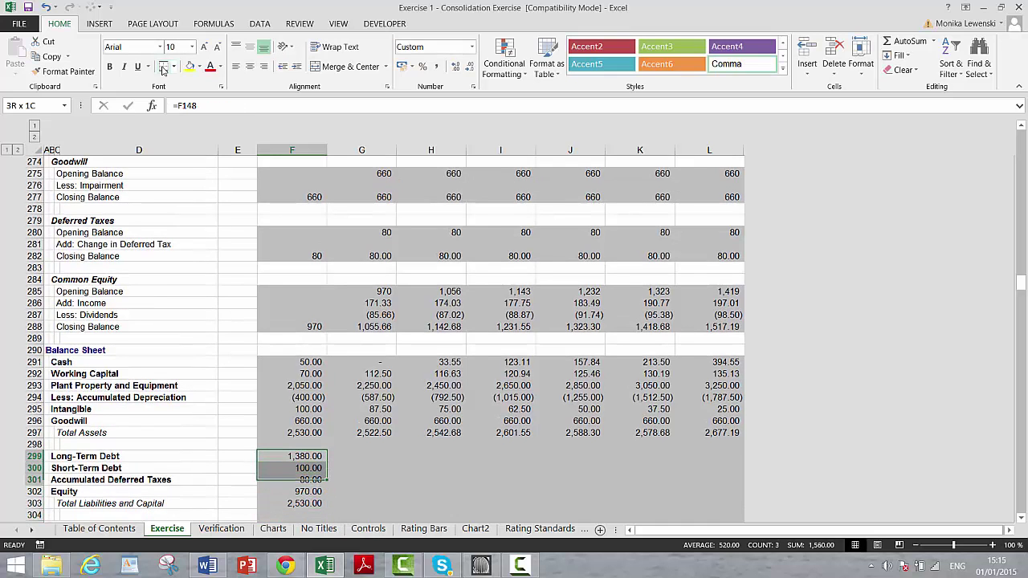
key("shift+Right")
key("shift+Right")
key("shift+Right")
key("shift+Right")
key("shift+Right")
key("shift+Right")
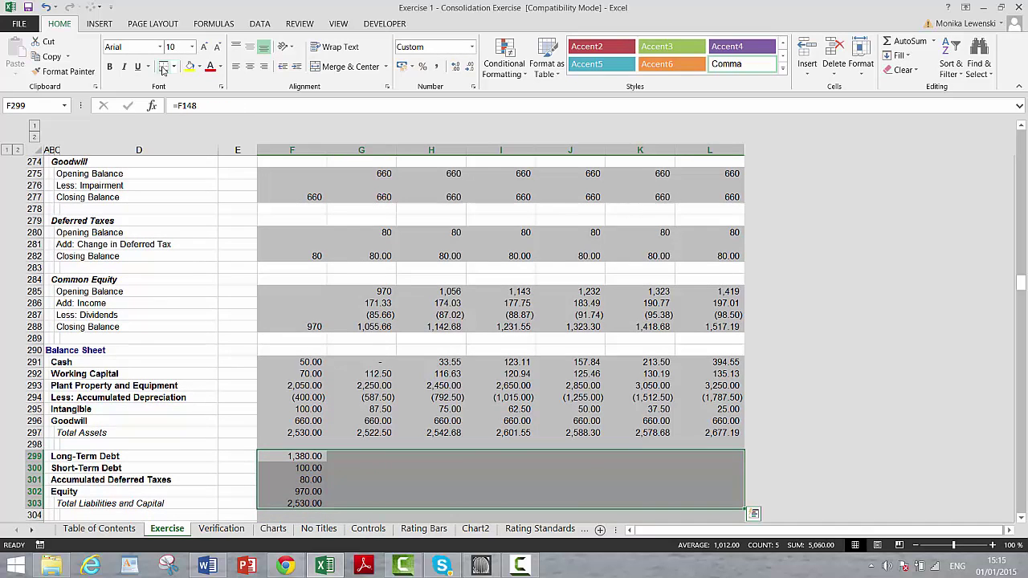
key("ctrl+r")
key("Right")
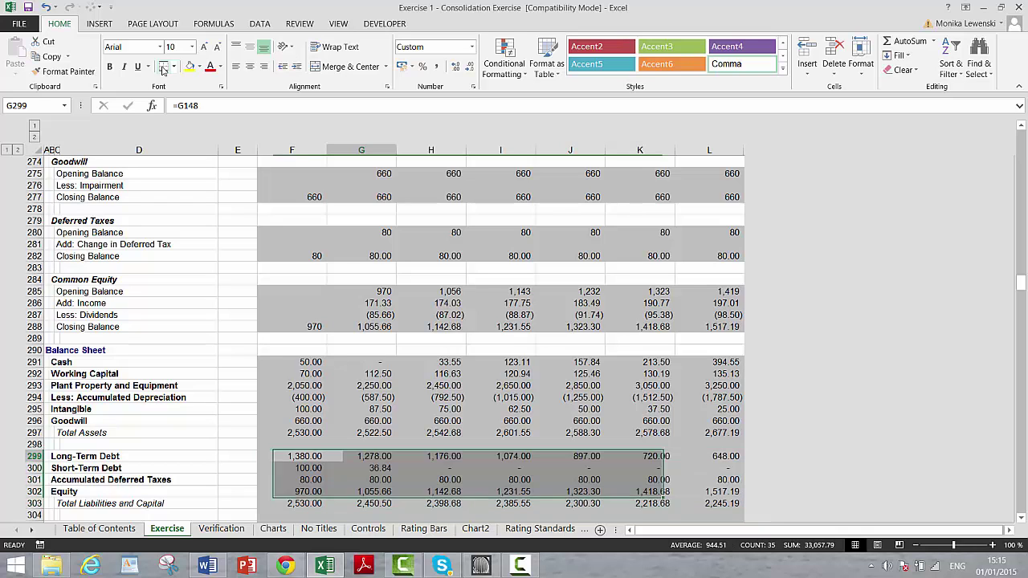
Compare Total Liabilities and Capital in row 303 with Total Assets in row 297 of the Balance Sheet.
key("Down")
key("Down")
key("Down")
key("Down")
key("Down")
key("Down")
key("Down")
key("Down")
key("Down")
key("Up")
key("Up")
key("Up")
key("Up")
key("Up")
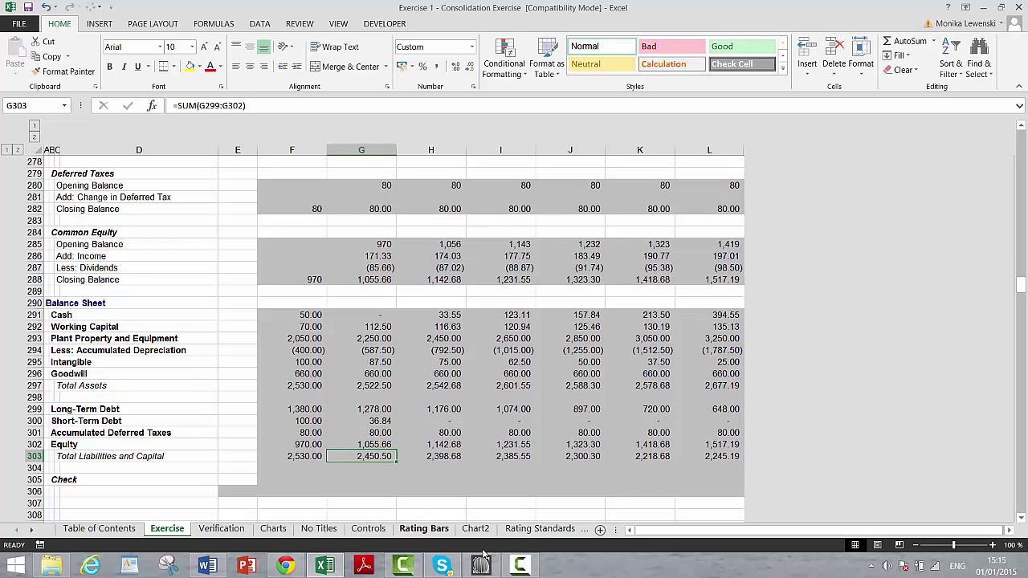
mouse_move(530, 566)
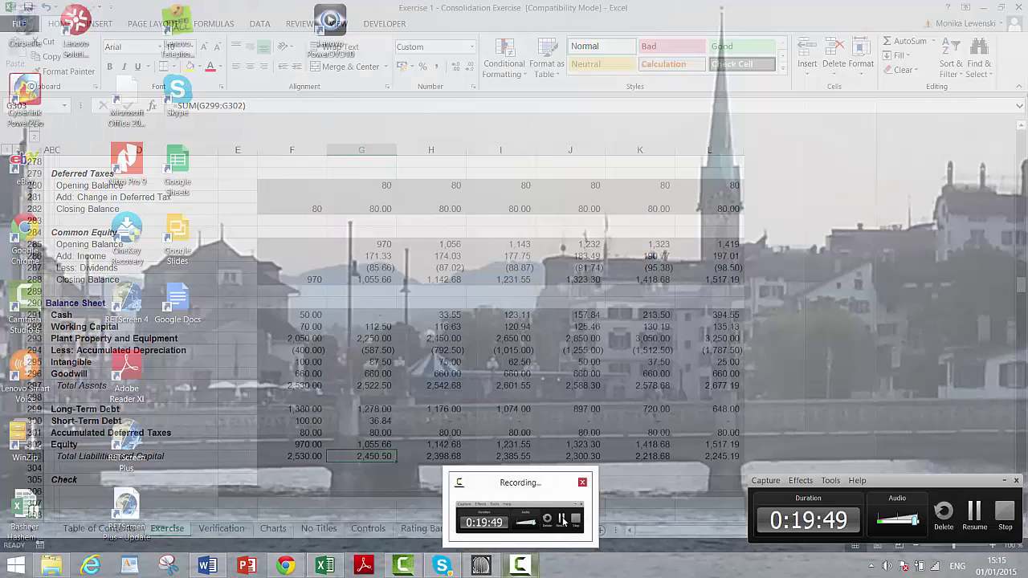
left_click(562, 522)
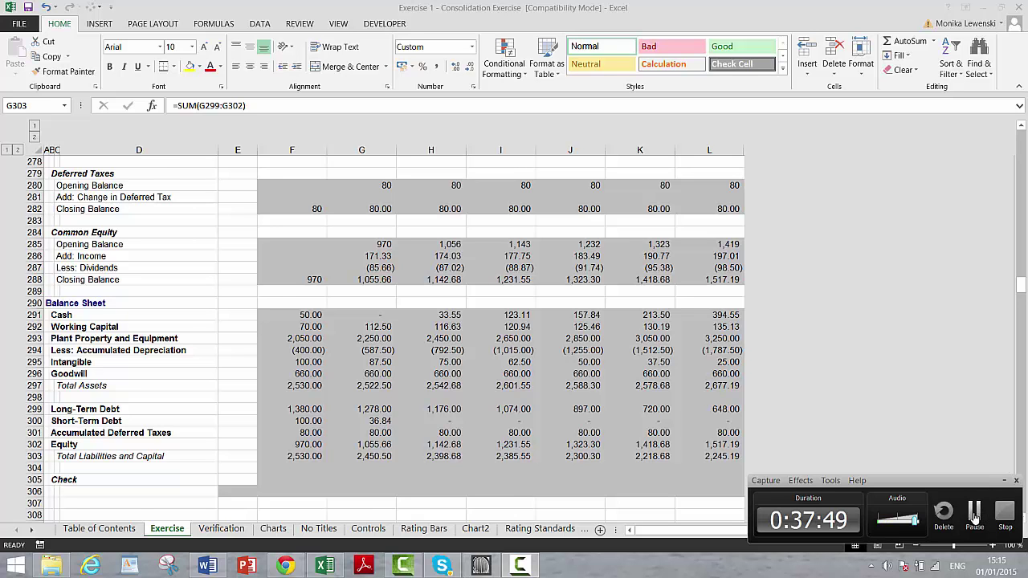
left_click(974, 518)
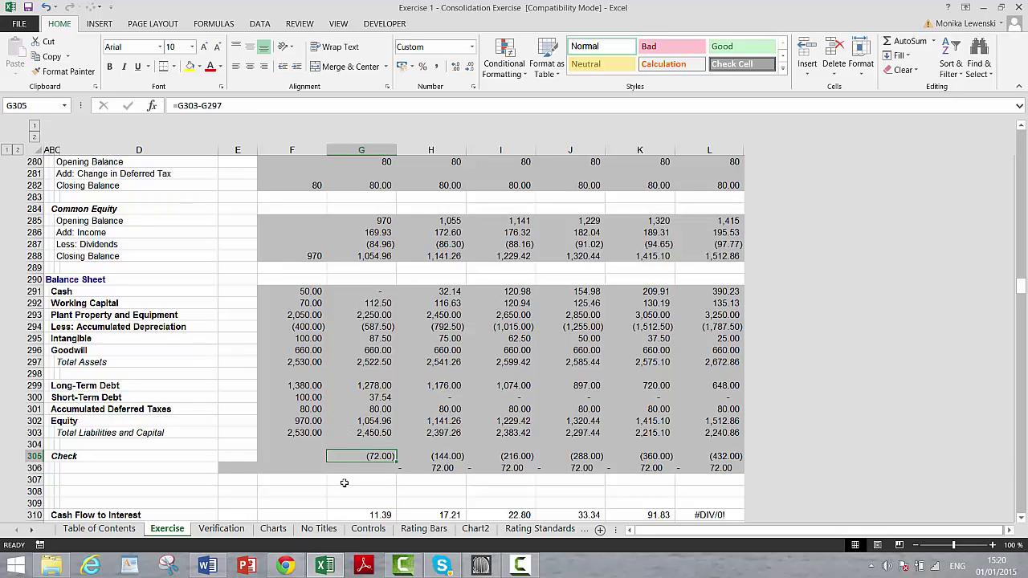
Trace Long-Term Debt in G299 back through the Aggregate closing balance and repayments to the debt issues in the Debt Schedule.
key("Up")
key("Up")
key("Up")
key("Up")
key("Up")
key("Up")
key("ctrl+[")
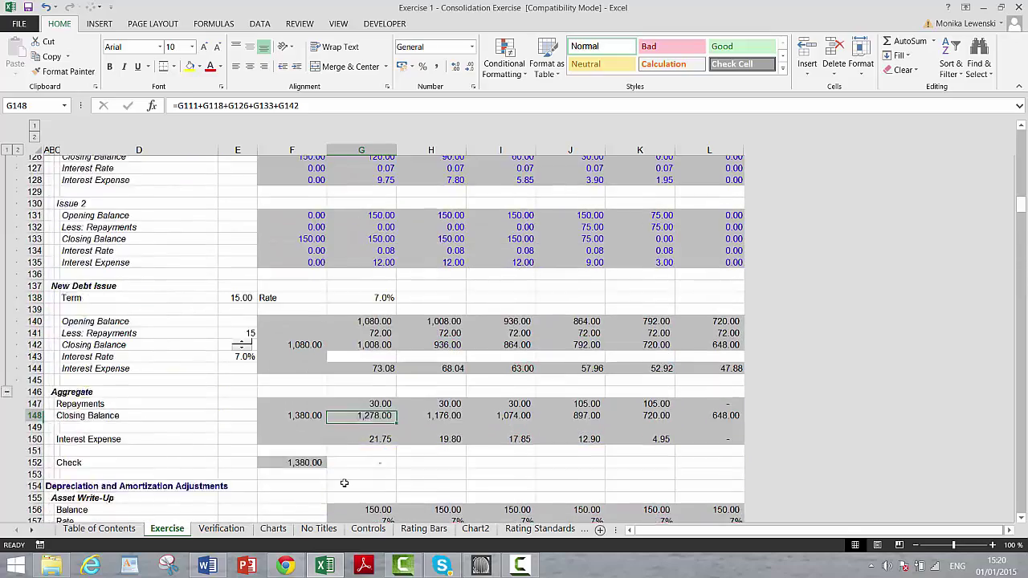
key("Up")
key("ctrl+[")
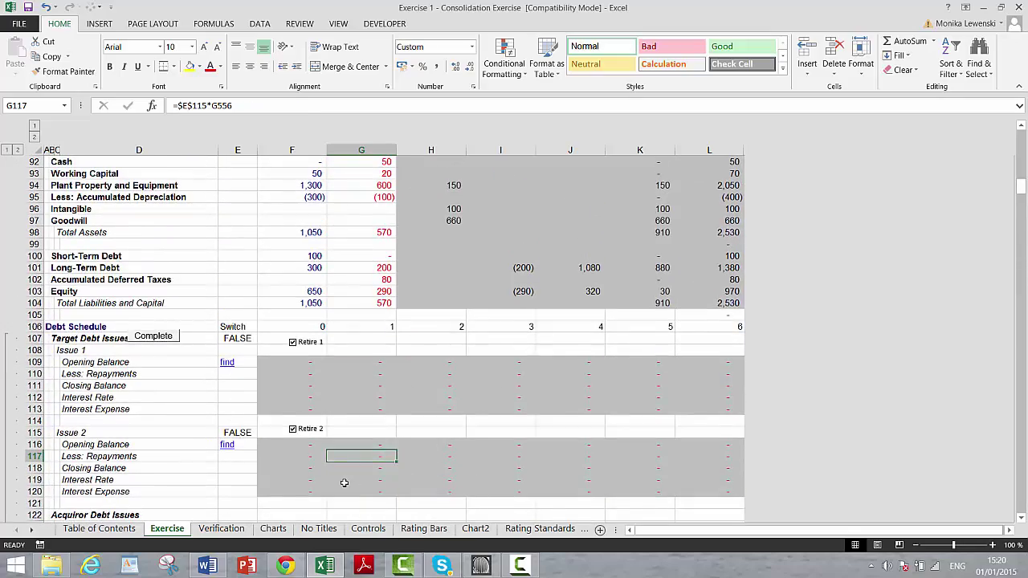
key("ctrl+[")
key("F5")
key("Return")
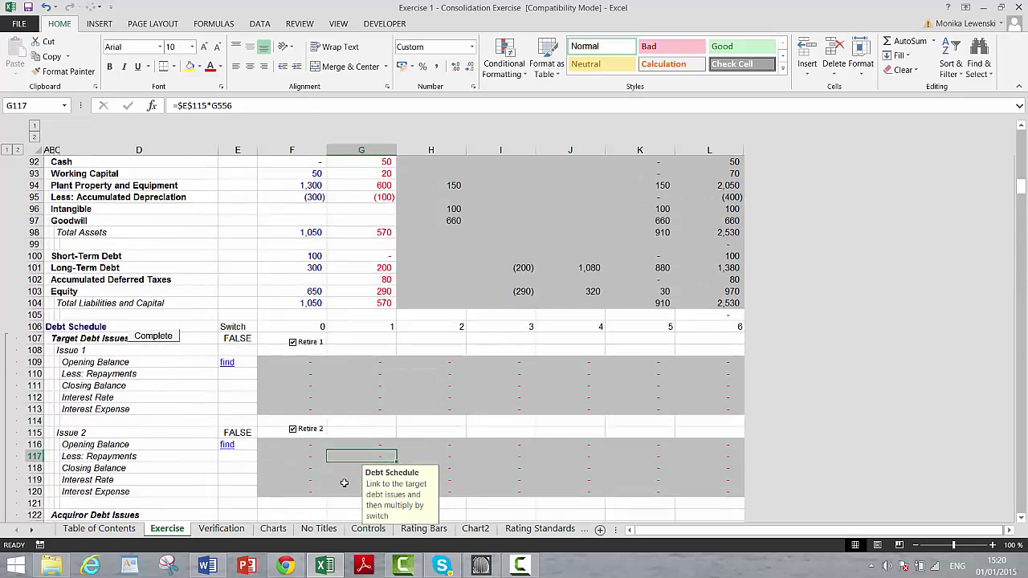
key("Down")
key("ctrl+[")
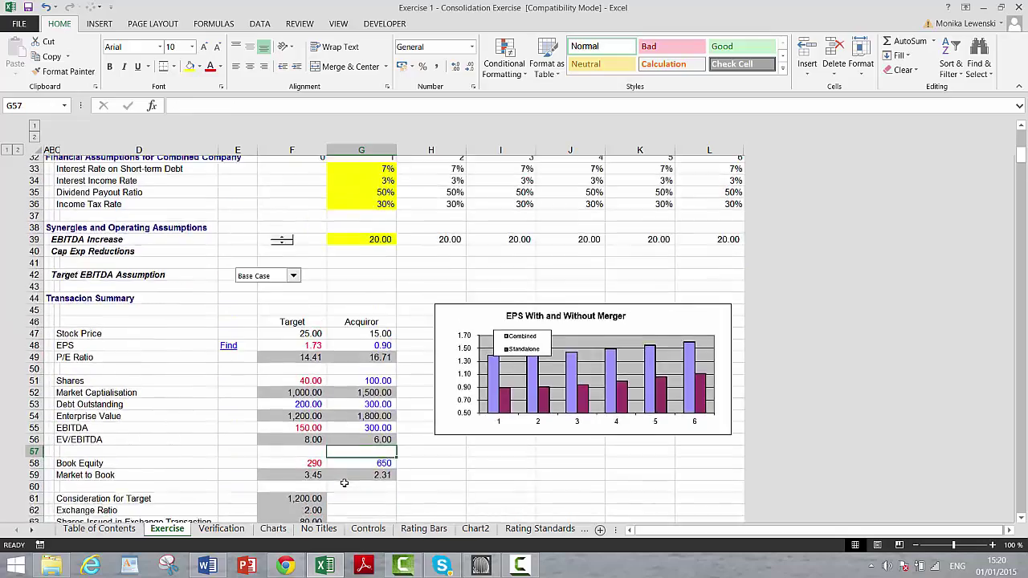
key("ctrl+[")
key("F5")
key("Return")
key("ctrl+[")
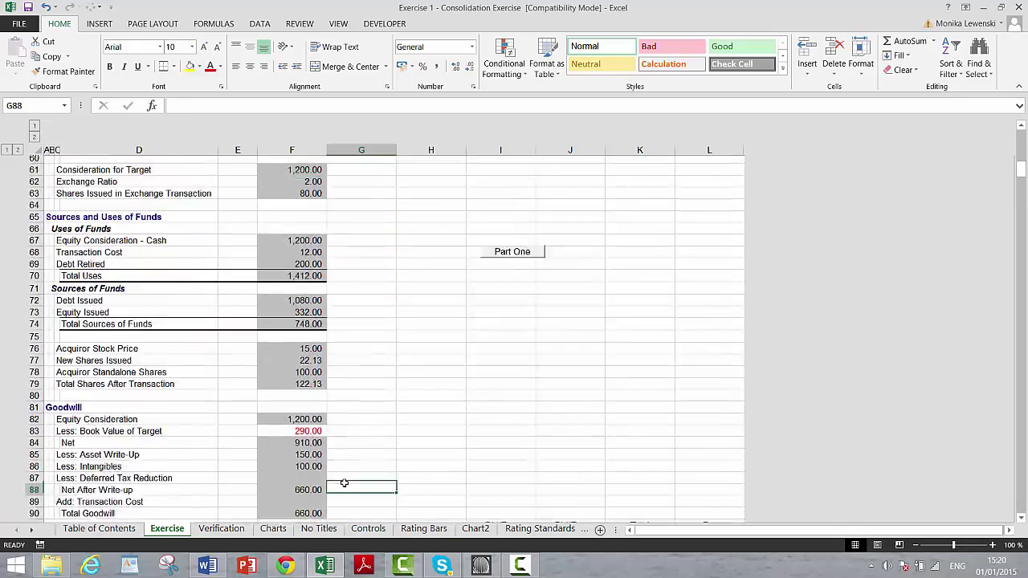
Examine the New Debt Issue repayments against the Aggregate Repayments line in the Debt Schedule.
key("Down")
key("Down")
key("Down")
key("Down")
key("Down")
key("Down")
key("Down")
key("Down")
key("Down")
key("Down")
key("Down")
key("Down")
key("Down")
key("Down")
key("Down")
key("Down")
key("Down")
key("Down")
key("Down")
key("Down")
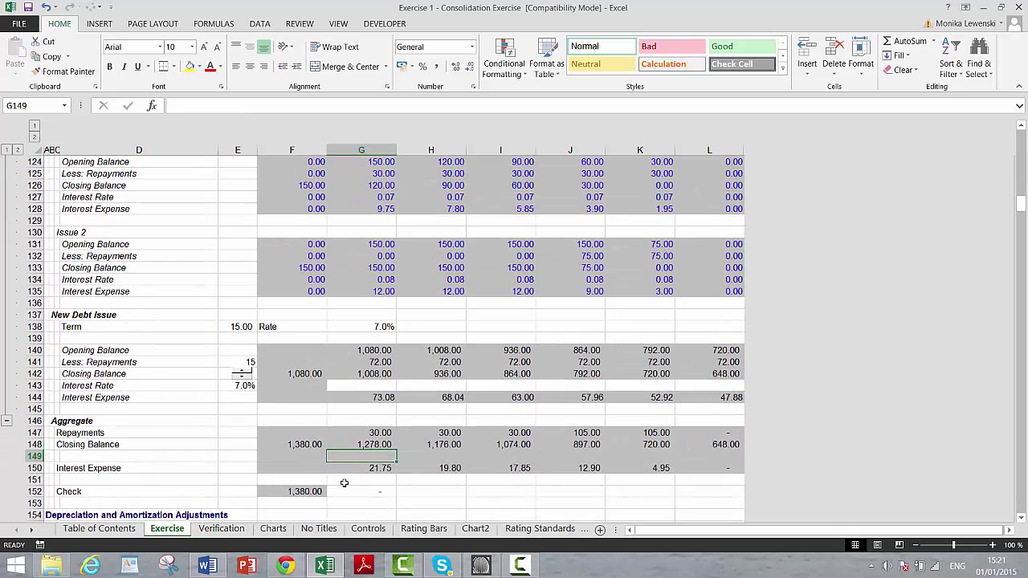
key("Up")
key("Up")
key("Up")
key("Up")
key("Up")
key("Up")
key("Up")
key("Up")
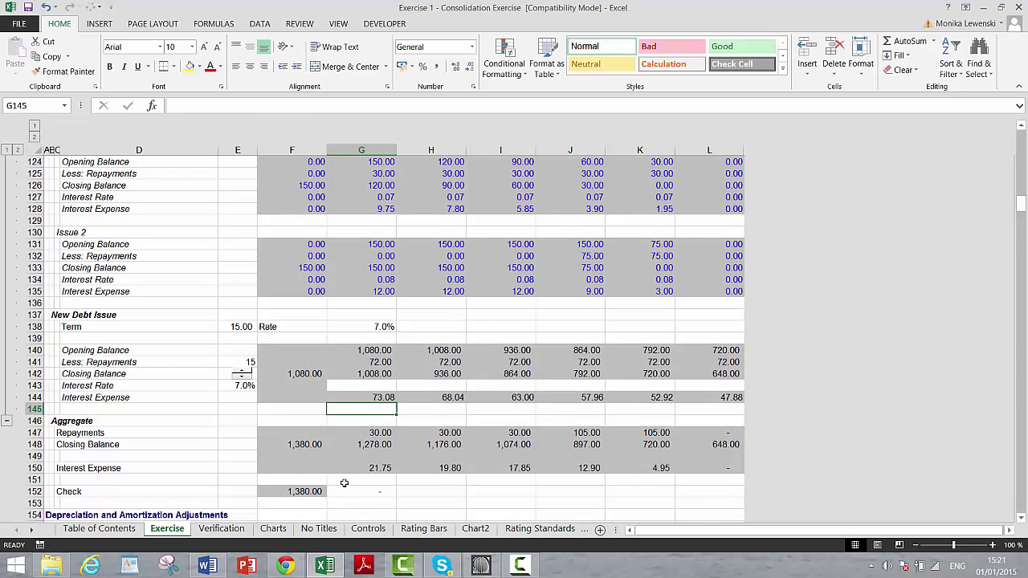
Add the New Debt Issue repayments to Aggregate Repayments in G147, making the formula =G110+G117+G125+G132+G141.
key("Down")
key("Down")
key("Down")
key("Down")
key("Down")
key("Down")
key("Down")
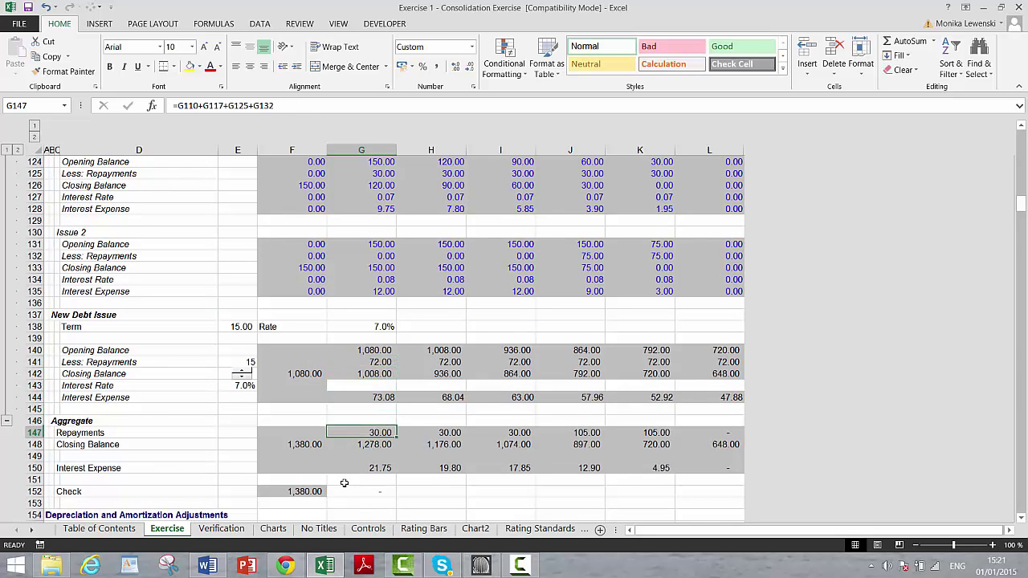
key("Up")
key("F2")
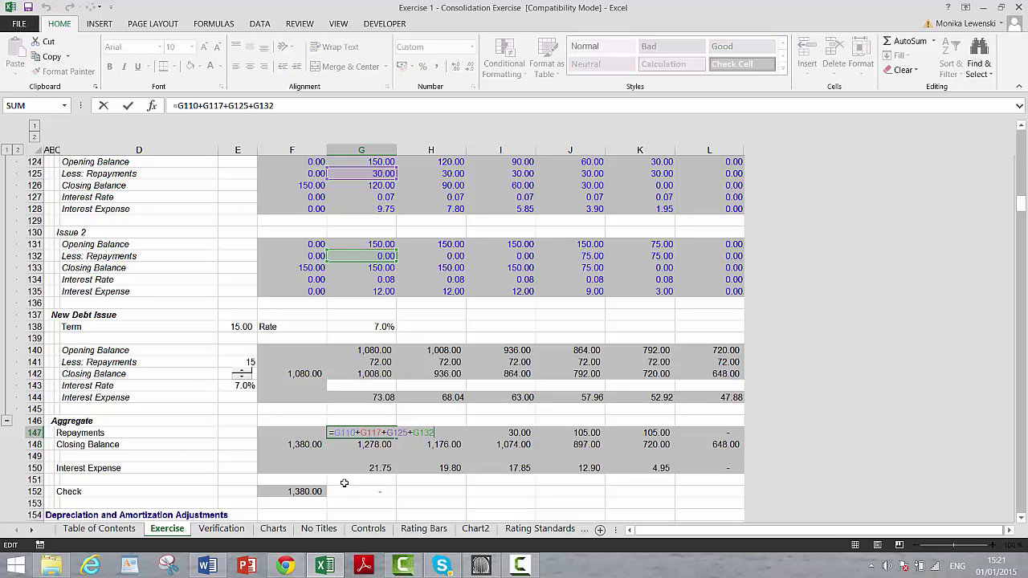
type("+")
left_click(376, 362)
key("Return")
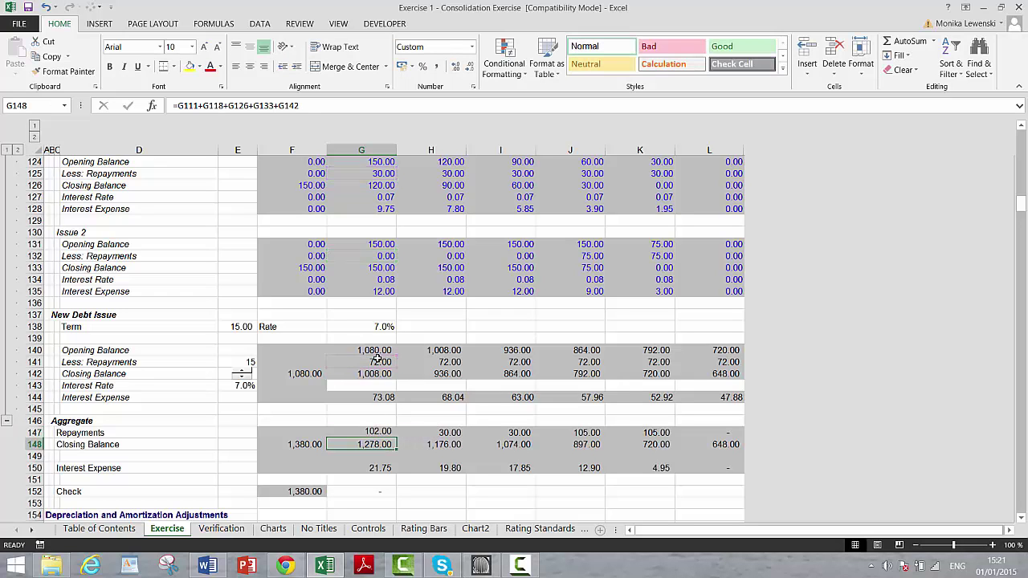
key("Up")
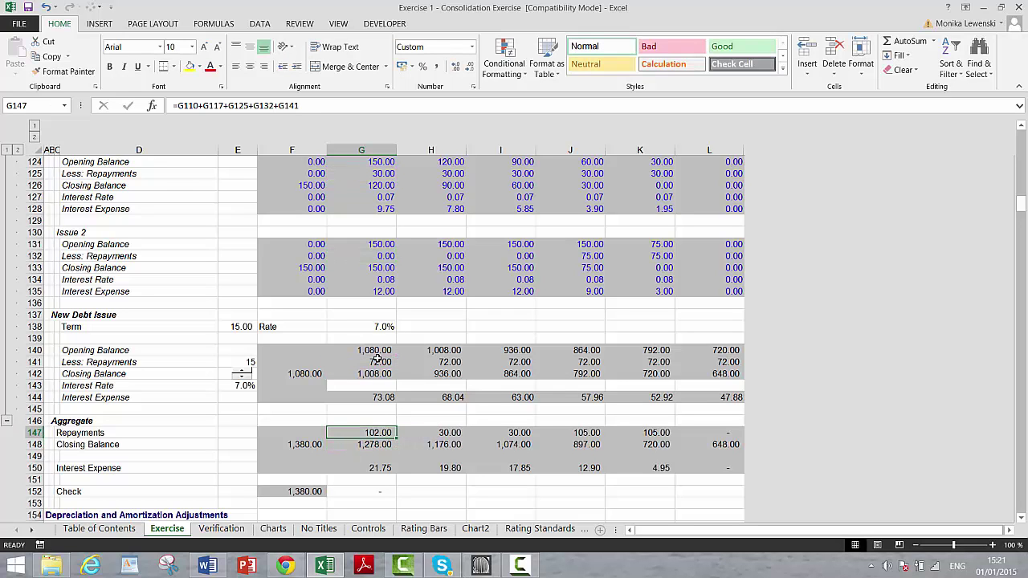
Fill the Aggregate Repayments formula from G147 across to L147.
key("Left")
key("Right")
key("ctrl+shift+Right")
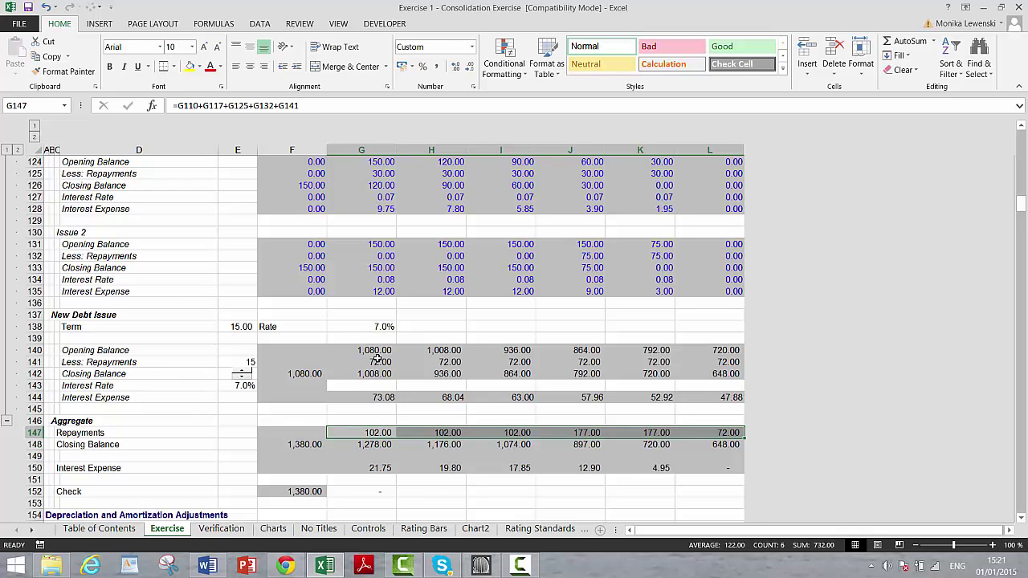
key("ctrl+r")
key("Left")
key("Right")
Change the Balance Sheet Check formula in G305 to =(G303-G297)=0 and fill it across to L305.
key("Page_Down")
key("Page_Down")
key("Page_Down")
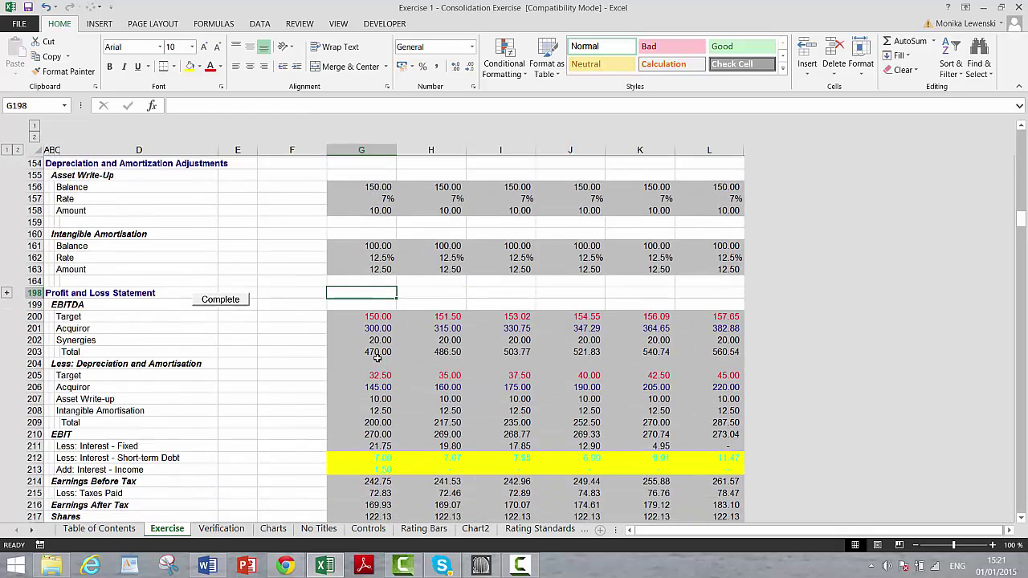
key("Page_Down")
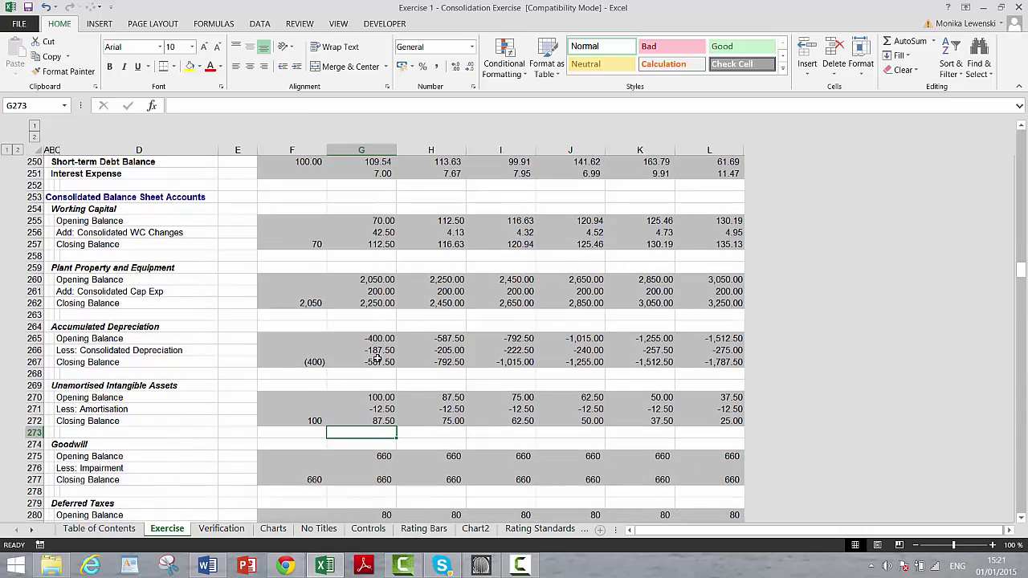
key("Page_Down")
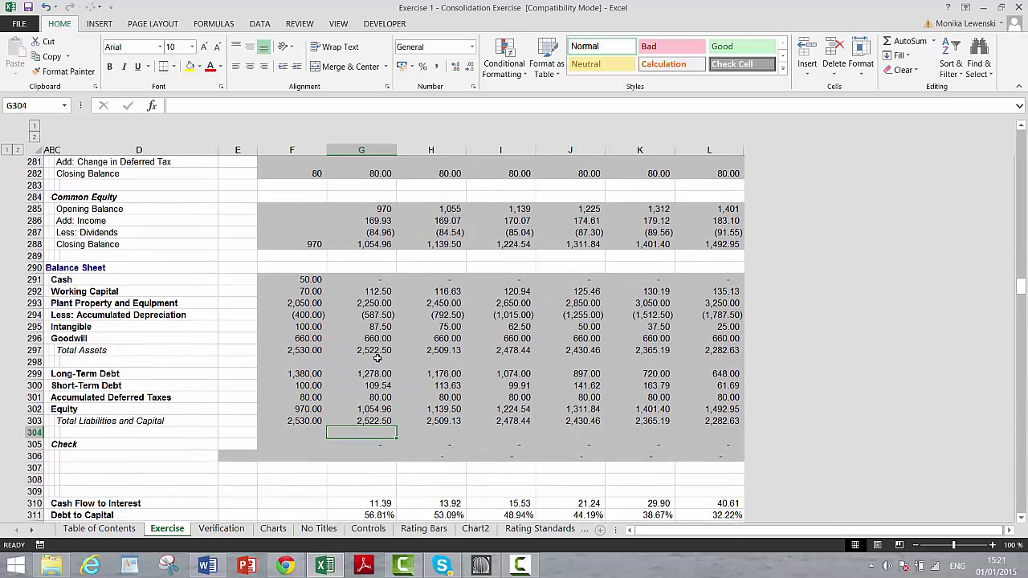
key("Down")
key("Down")
key("Up")
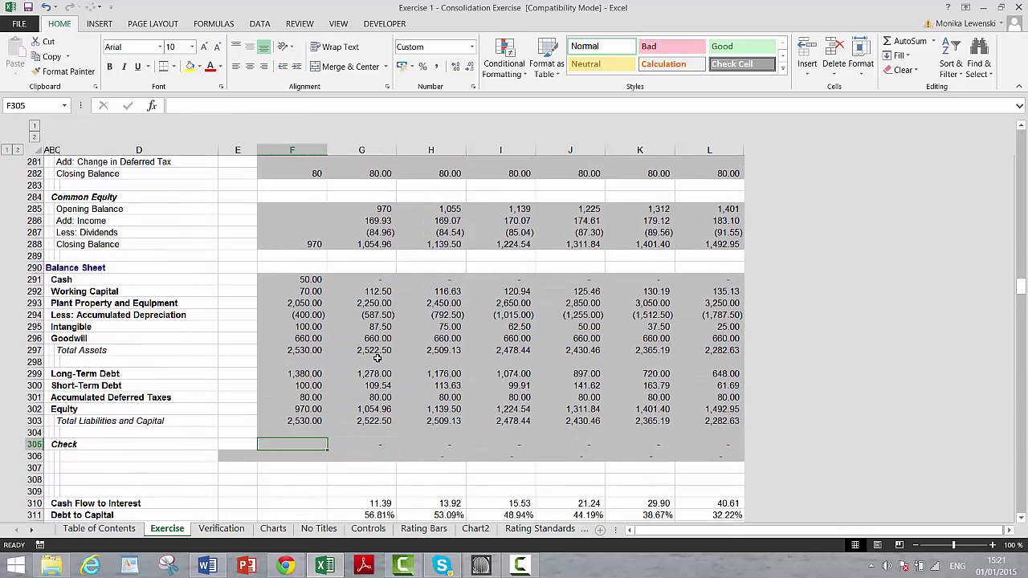
key("F2")
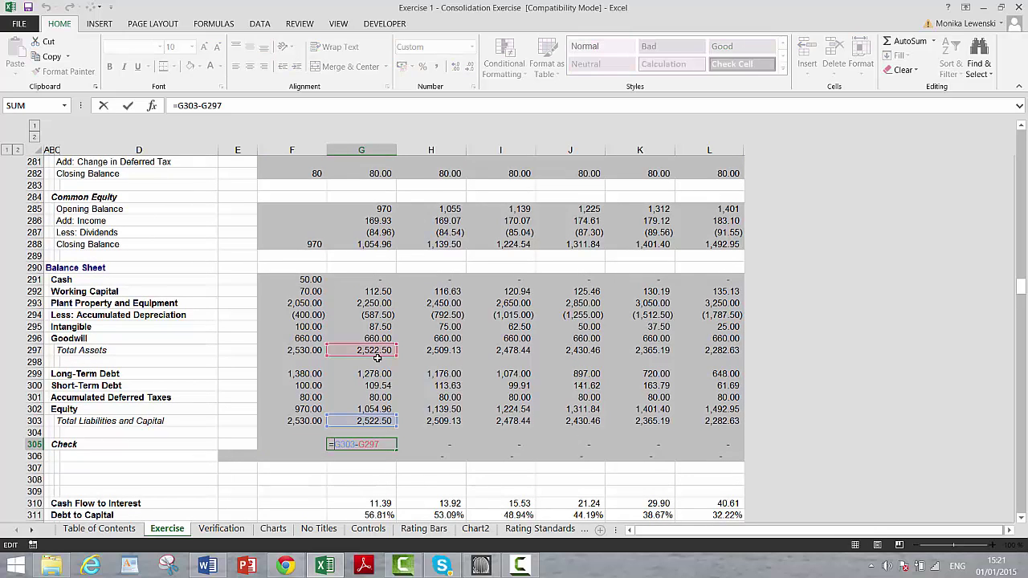
type("(G3")
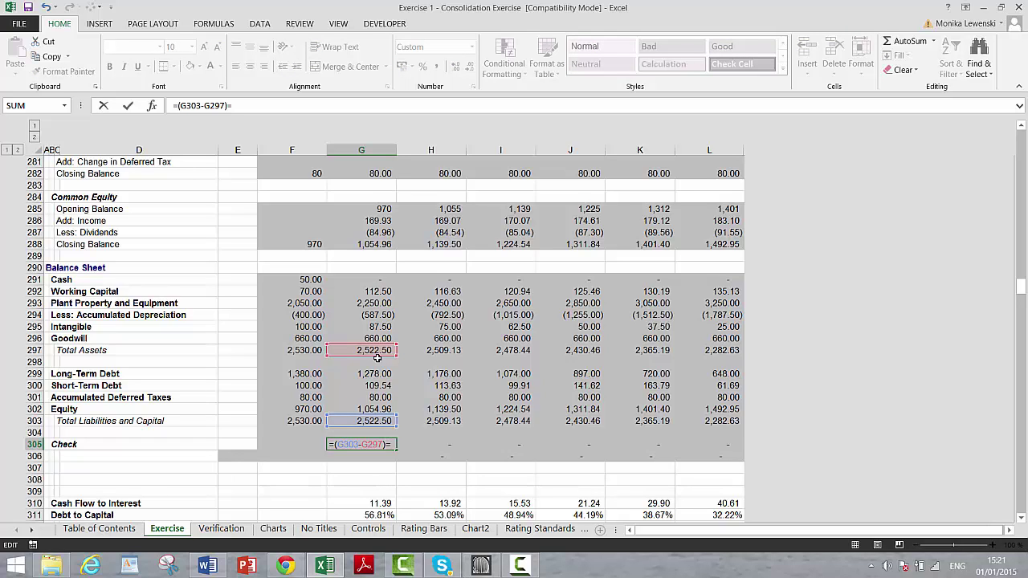
type("0")
key("ctrl+Return")
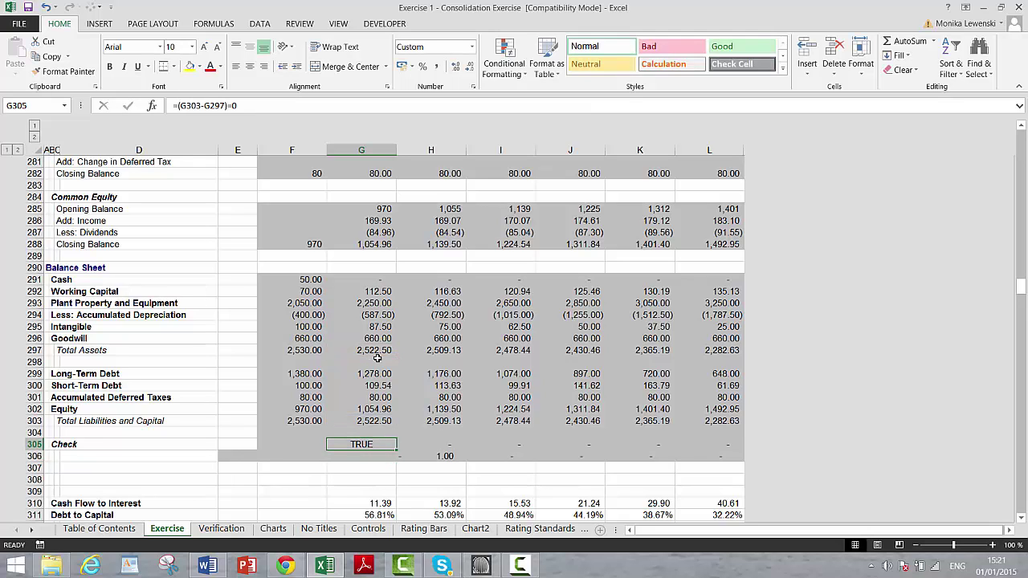
key("ctrl+shift+Right")
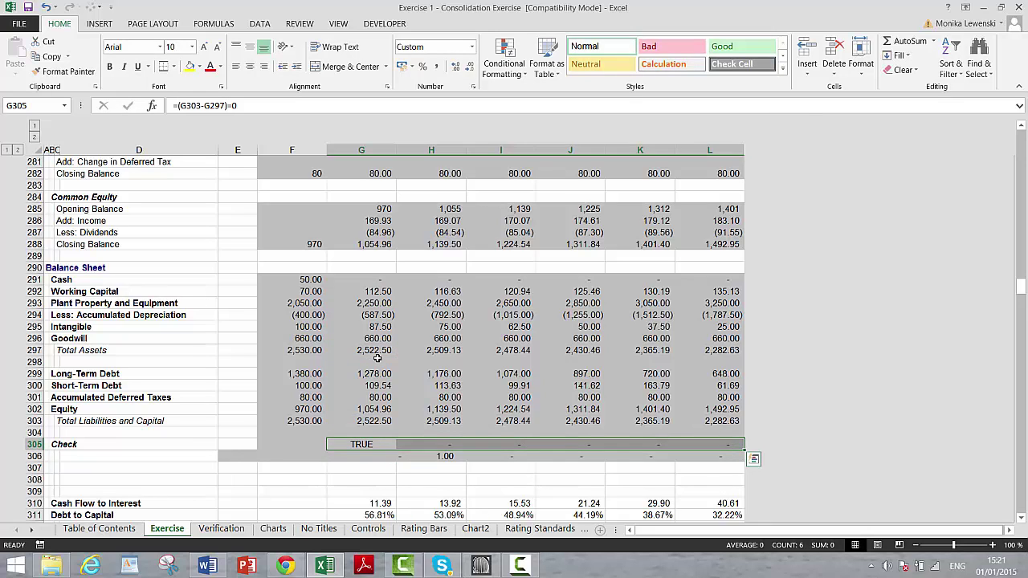
key("ctrl+r")
Clear the leftover year-on-year difference formulas in H306:L306 below the Check row.
key("Down")
key("Delete")
key("Right")
key("Right")
key("Right")
key("Left")
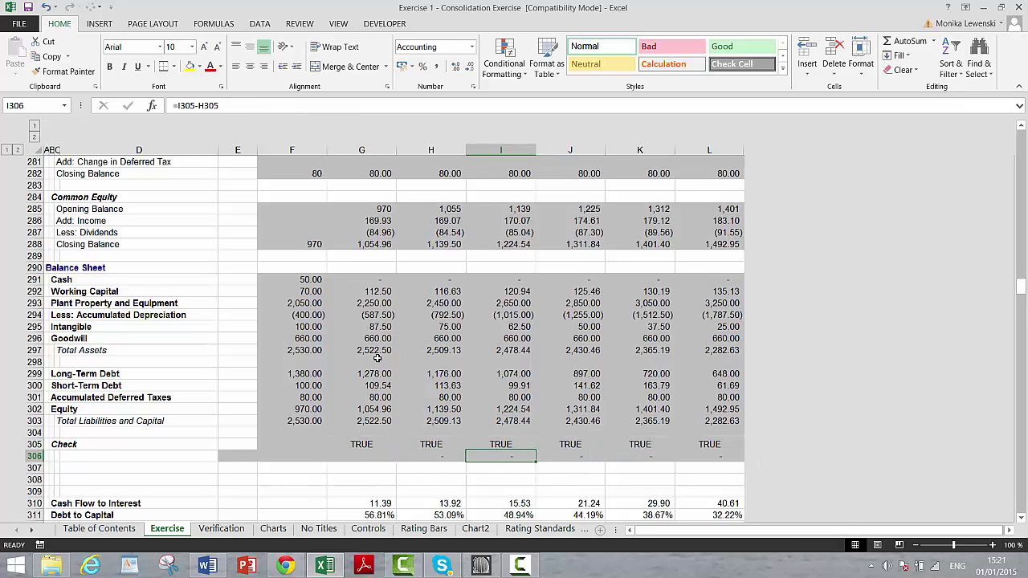
key("Left")
key("Left")
key("Left")
key("Left")
key("Up")
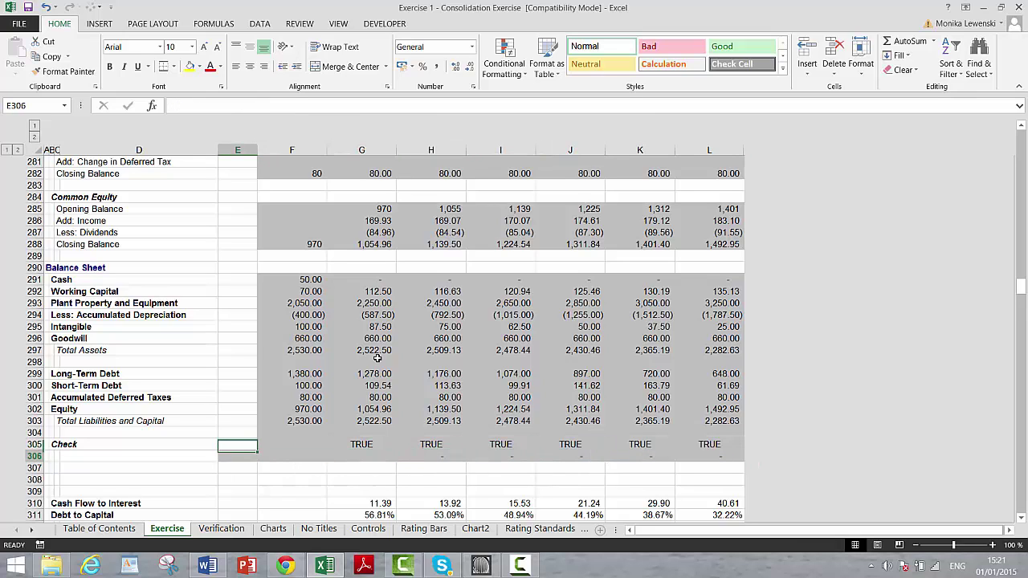
key("Right")
key("Right")
key("Right")
key("ctrl+shift+Right")
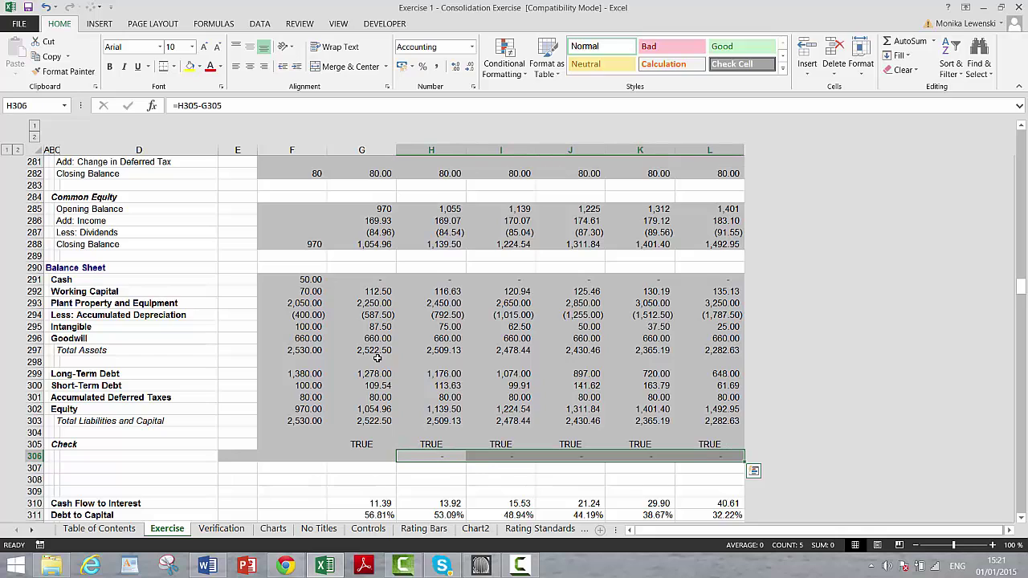
key("Delete")
key("Up")
key("Left")
key("Left")
key("Left")
key("Left")
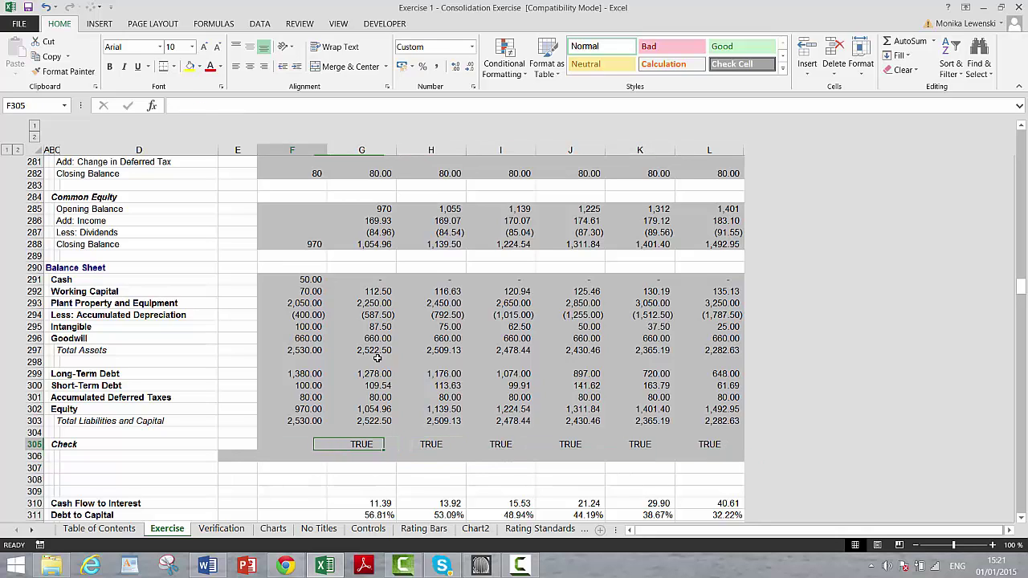
key("Left")
key("Left")
key("Left")
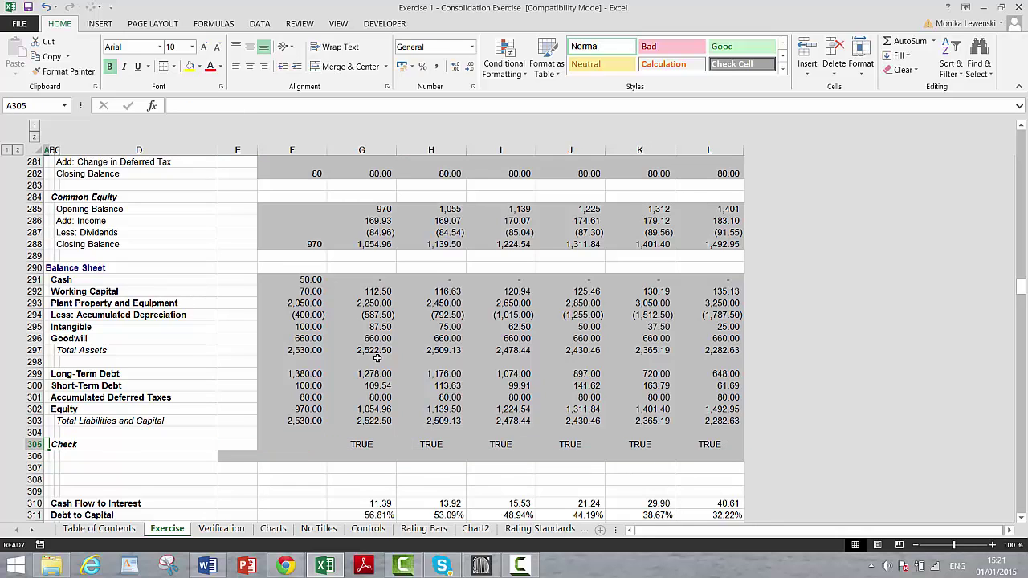
Look over the debt analysis and statement sections below the Balance Sheet, and return to the Transaction Assumptions at the start of the sheet.
key("ctrl+Down")
key("ctrl+Down")
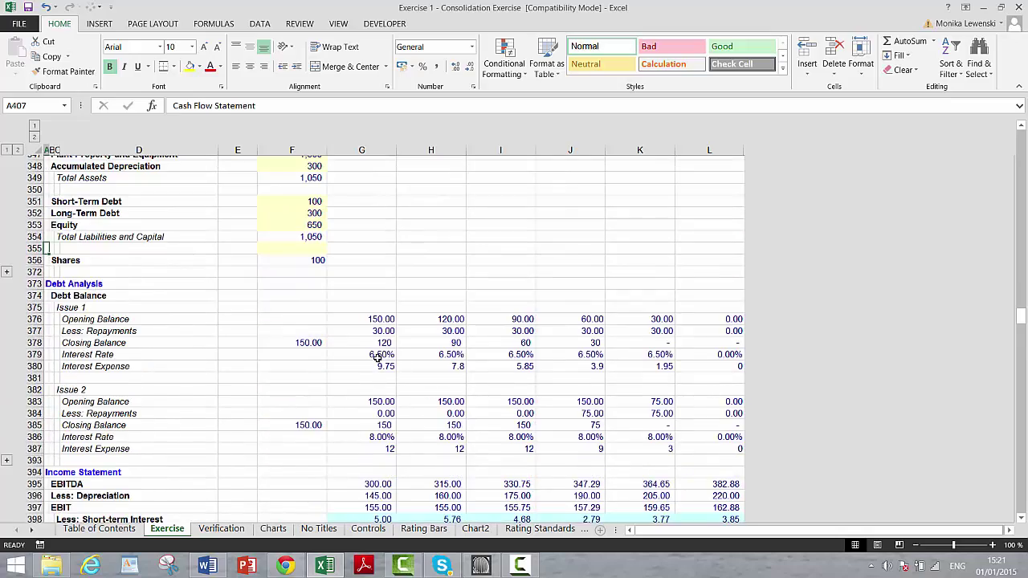
key("ctrl+Up")
key("ctrl+Up")
key("ctrl+Up")
key("ctrl+Up")
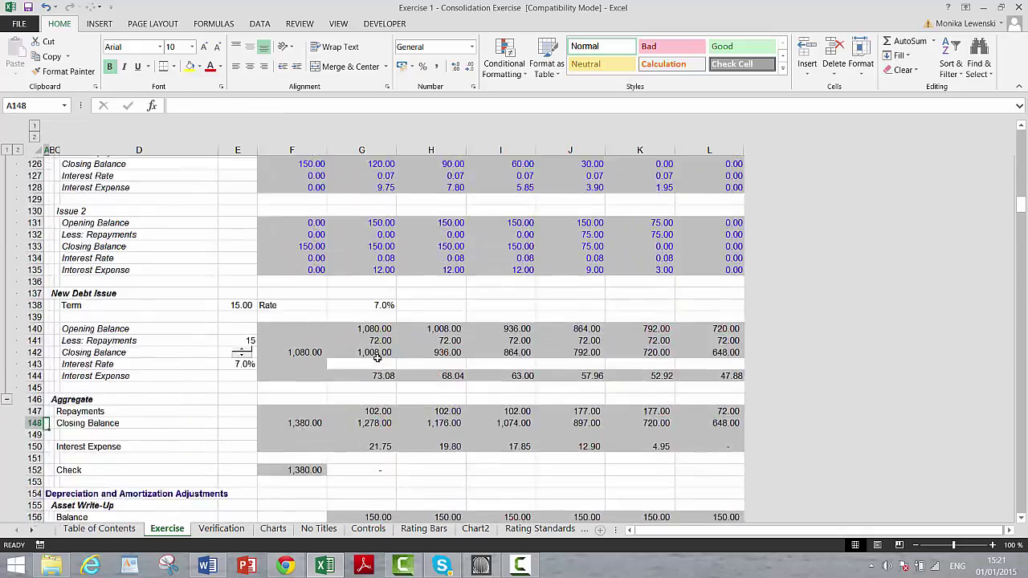
key("ctrl+Up")
key("ctrl+Up")
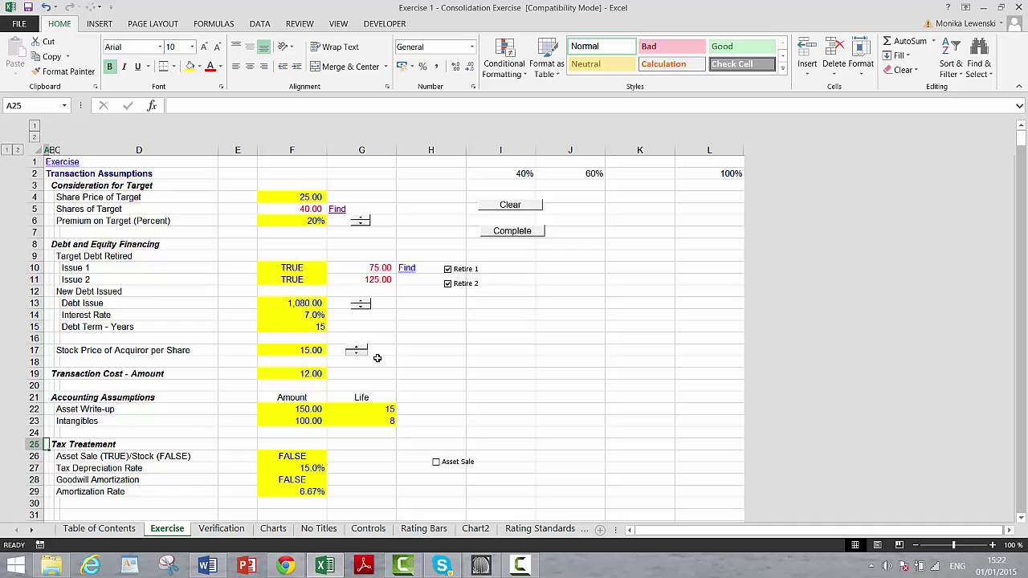
Review the model from the Transaction Assumptions through the sources and uses, pro-forma balance sheet, debt schedule, profit and loss, and cash flow sections.
key("Page_Down")
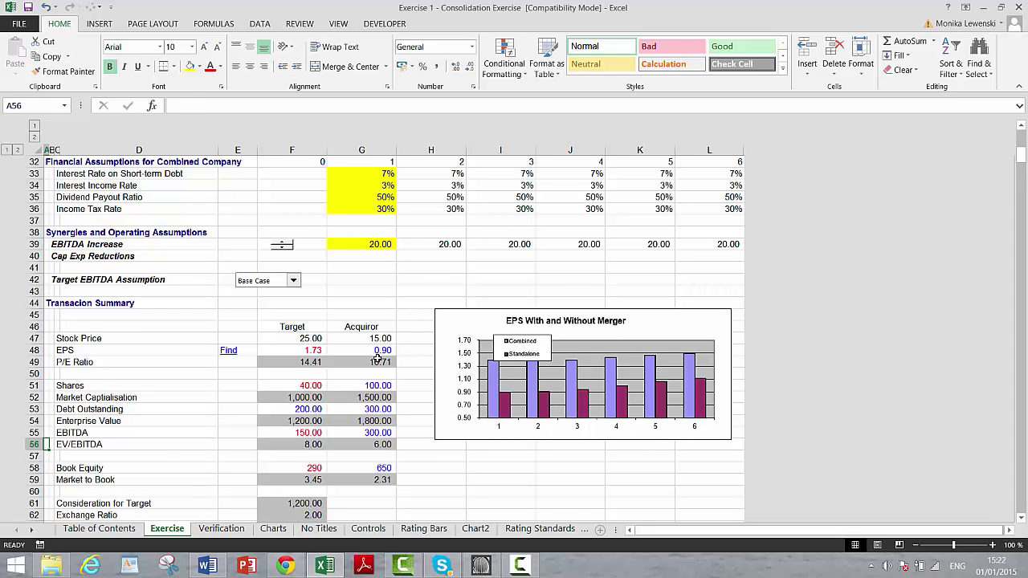
key("Page_Down")
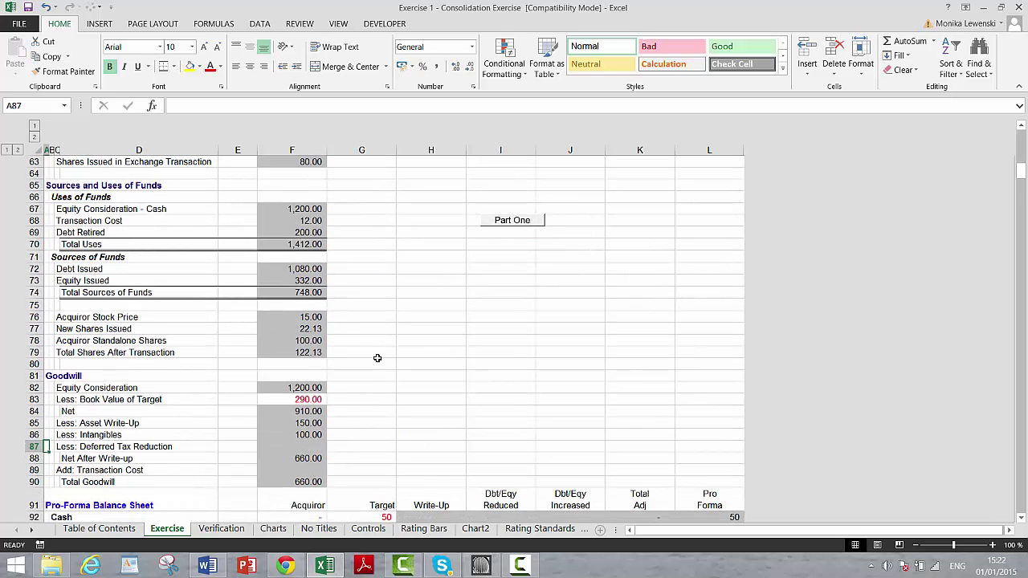
key("Page_Down")
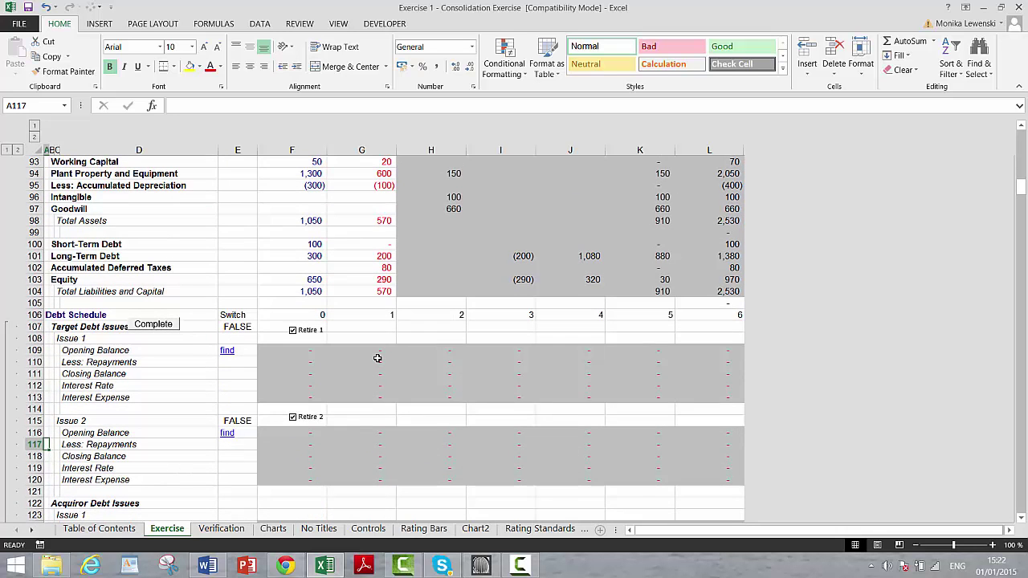
key("Page_Down")
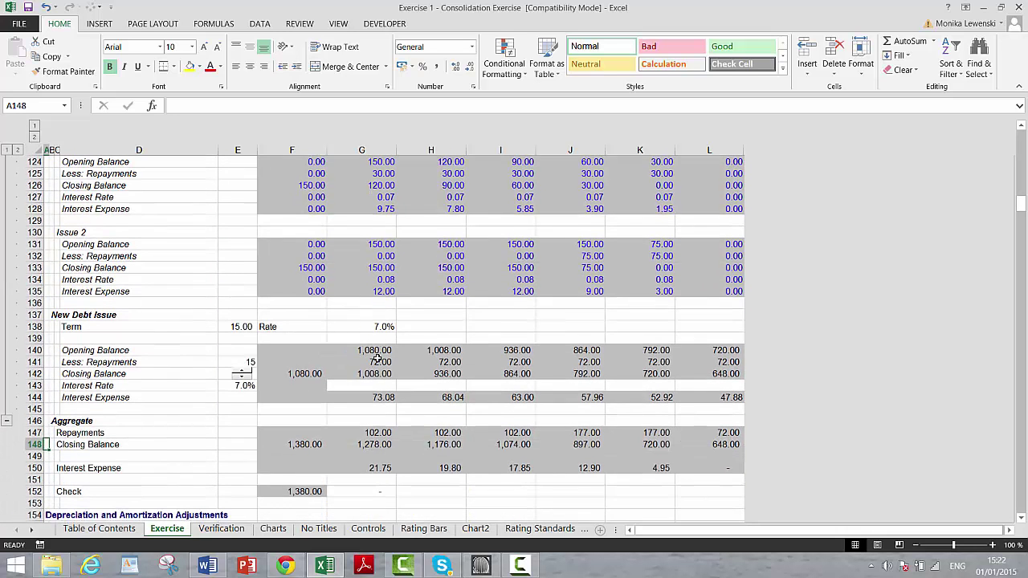
key("Page_Up")
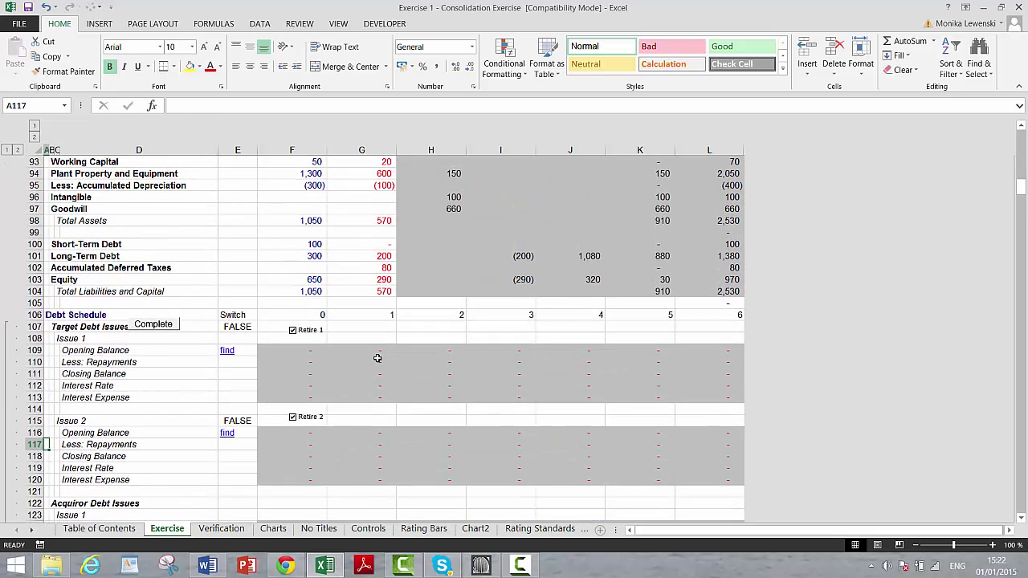
key("Page_Down")
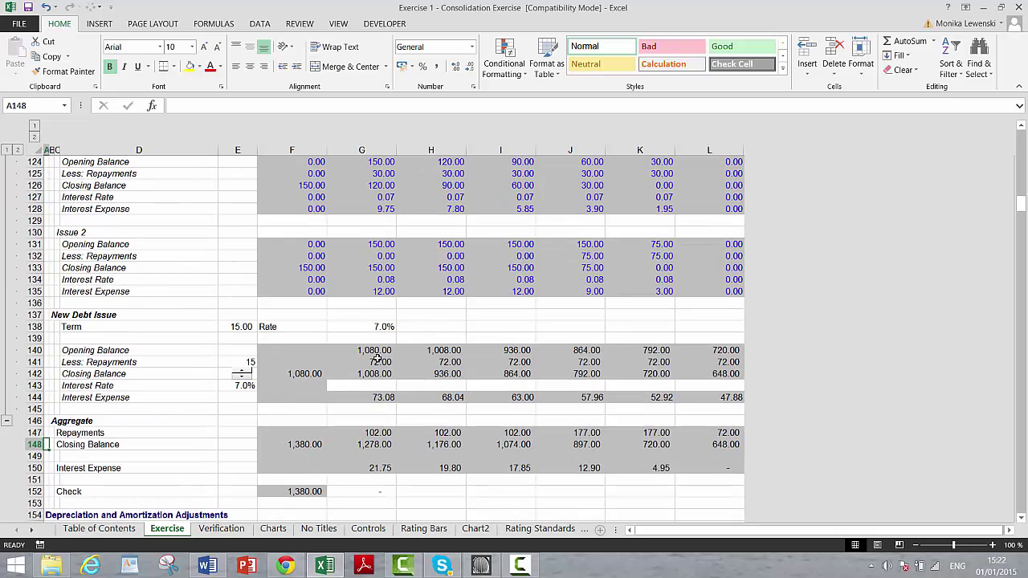
key("Page_Down")
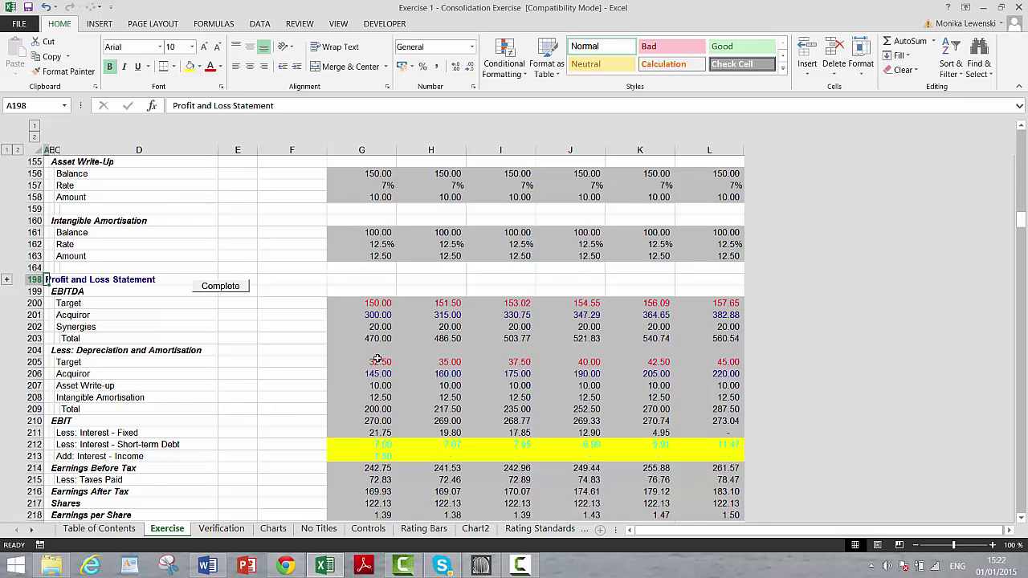
key("Page_Down")
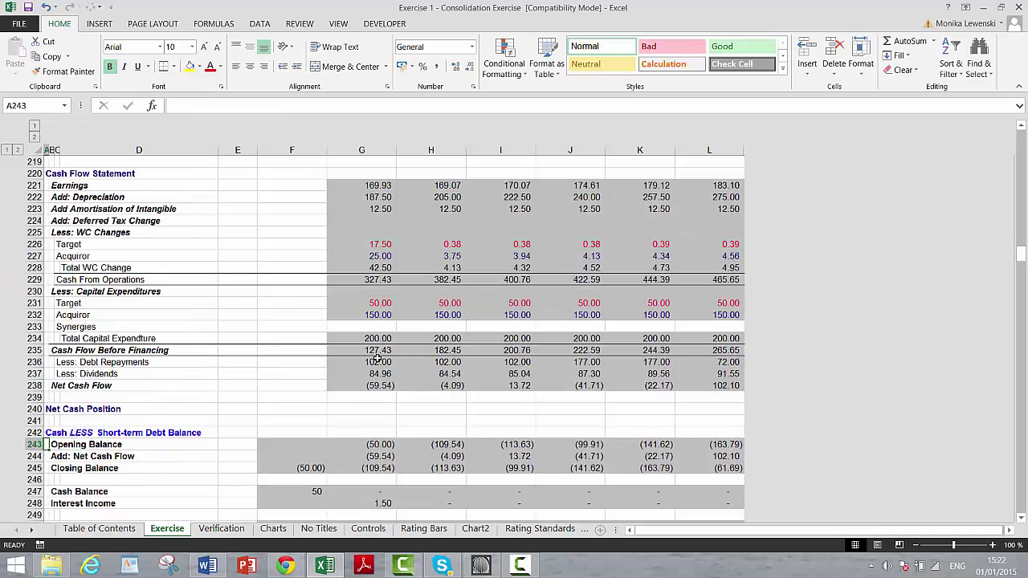
key("Page_Down")
key("Page_Up")
key("Page_Up")
key("Page_Down")
key("Page_Down")
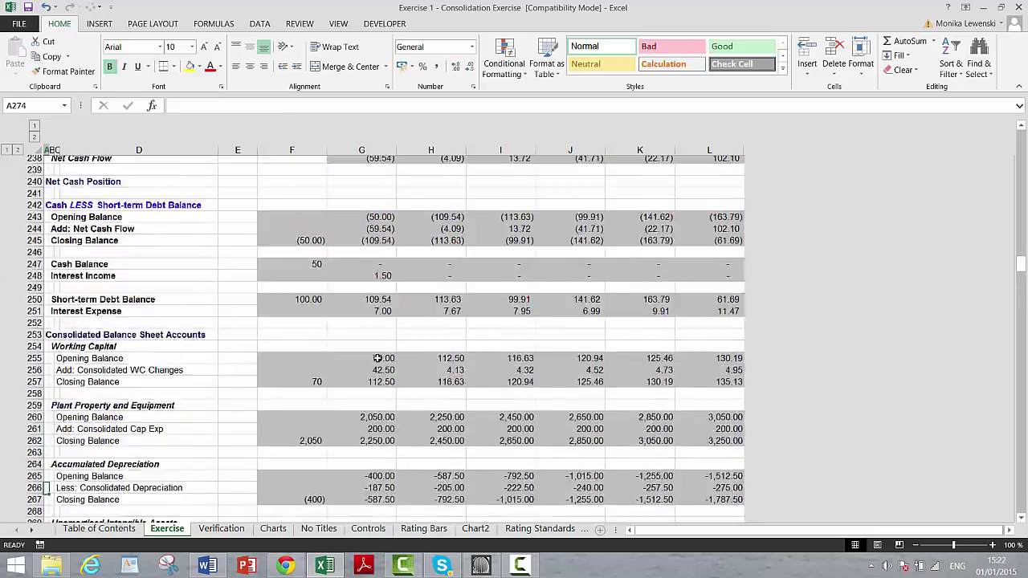
key("Page_Down")
key("Page_Up")
key("Page_Up")
key("Page_Up")
key("Page_Up")
key("Page_Up")
key("Page_Up")
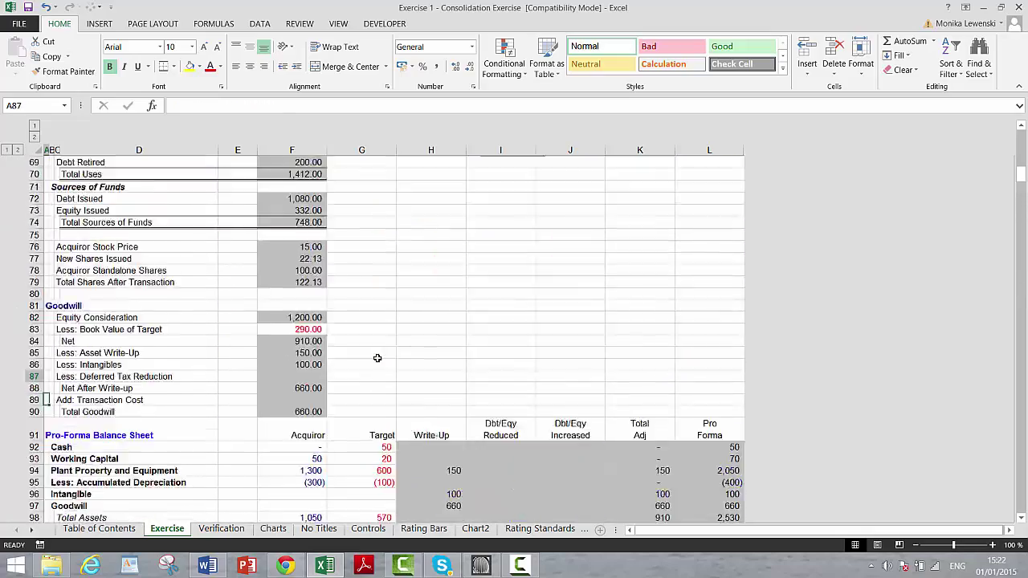
key("Page_Up")
key("Page_Up")
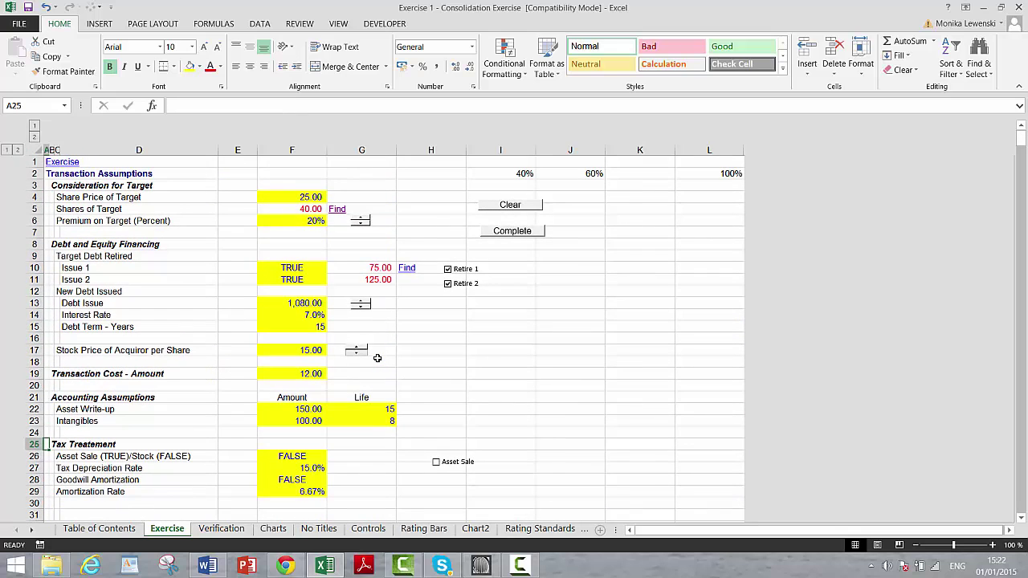
Move the EPS With and Without Merger chart from the Transaction Summary to the empty area beside the debt and accounting assumptions.
key("Page_Down")
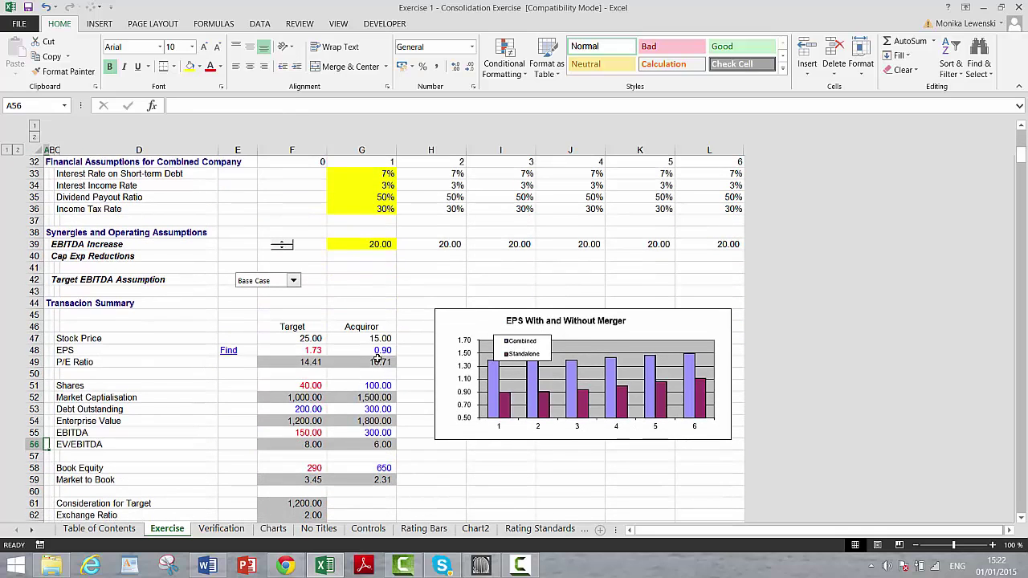
left_click(634, 320)
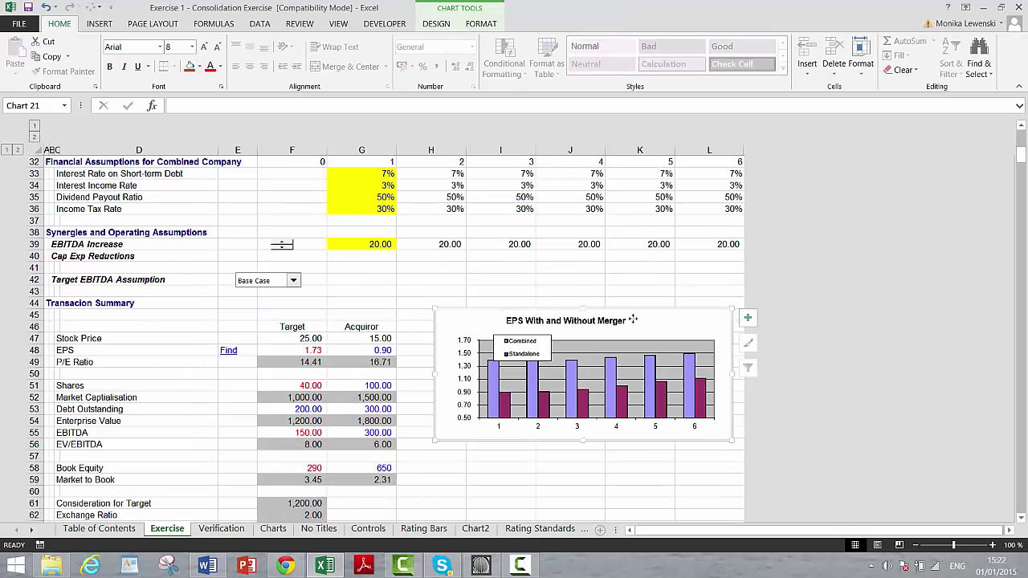
key("Delete")
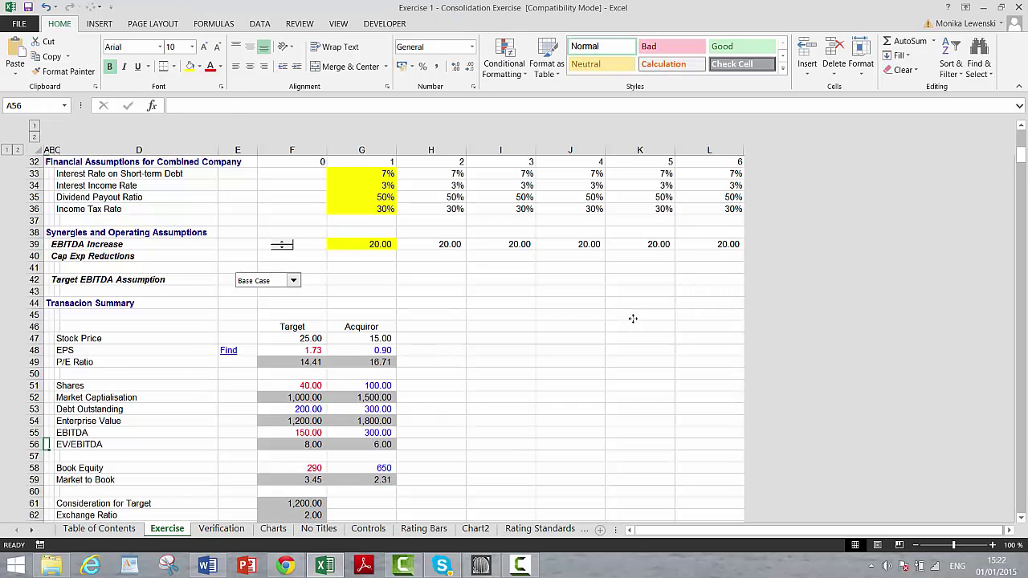
key("Page_Up")
left_click(488, 311)
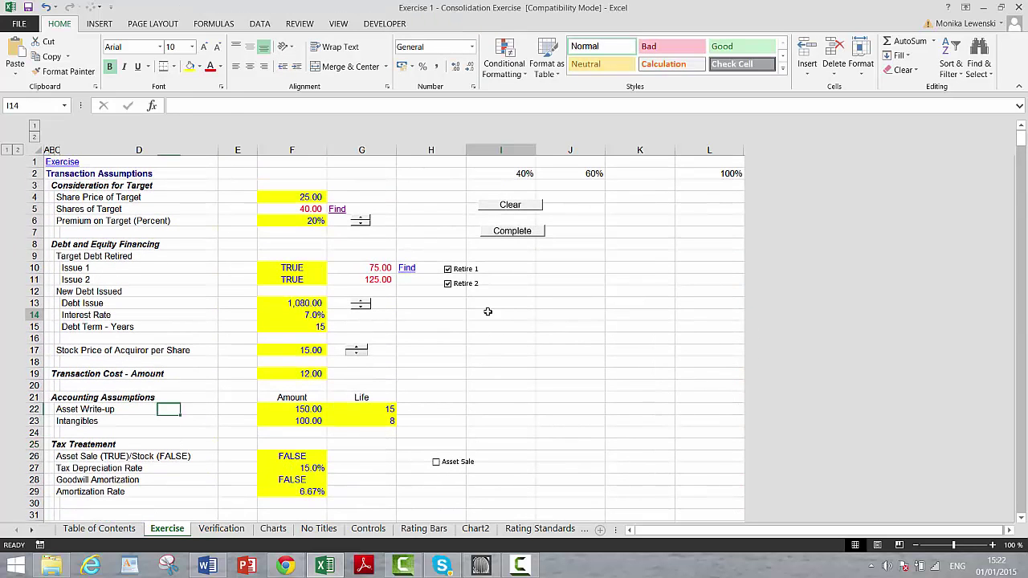
key("ctrl+v")
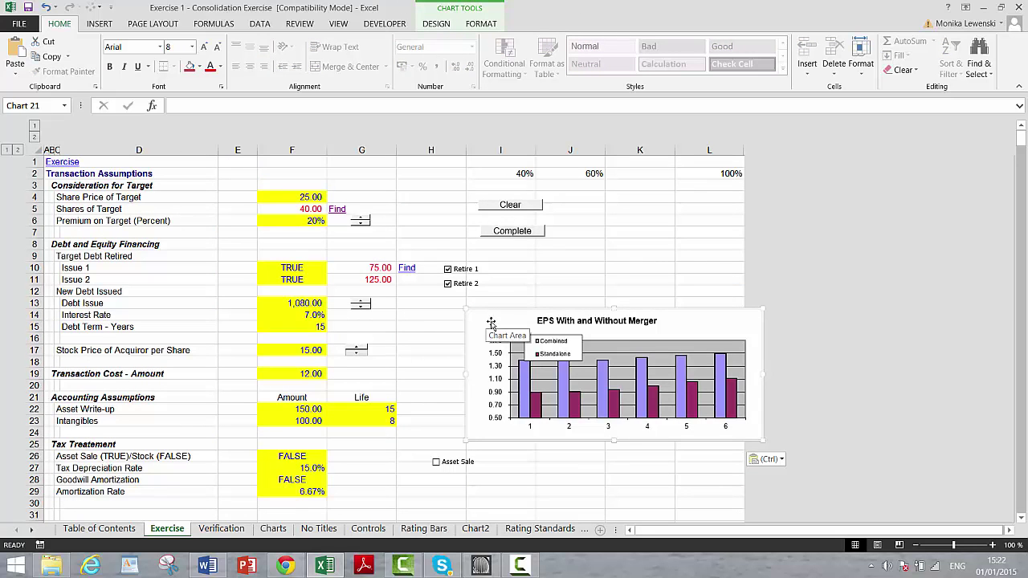
left_click_drag(488, 322, 461, 324)
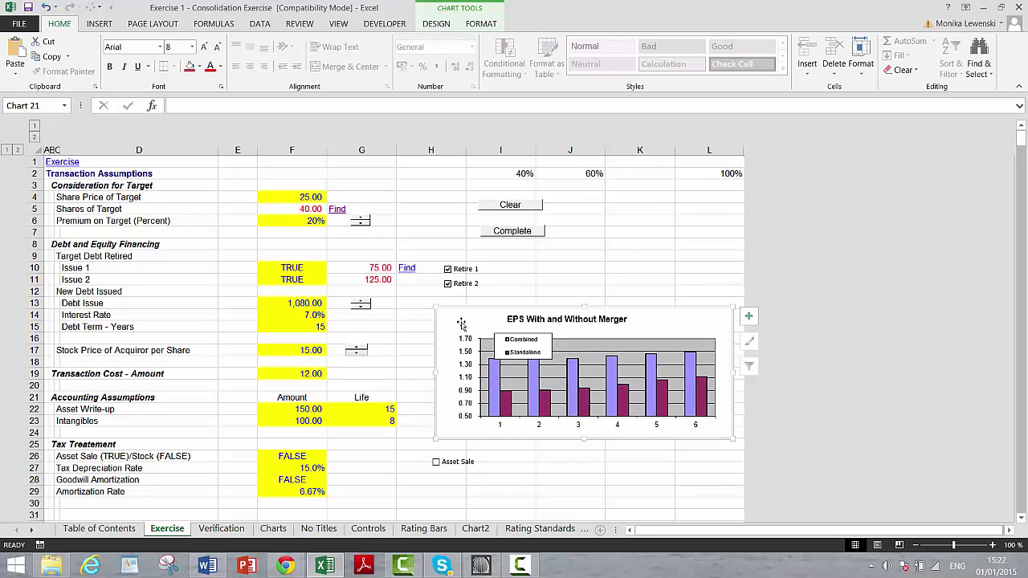
left_click(399, 330)
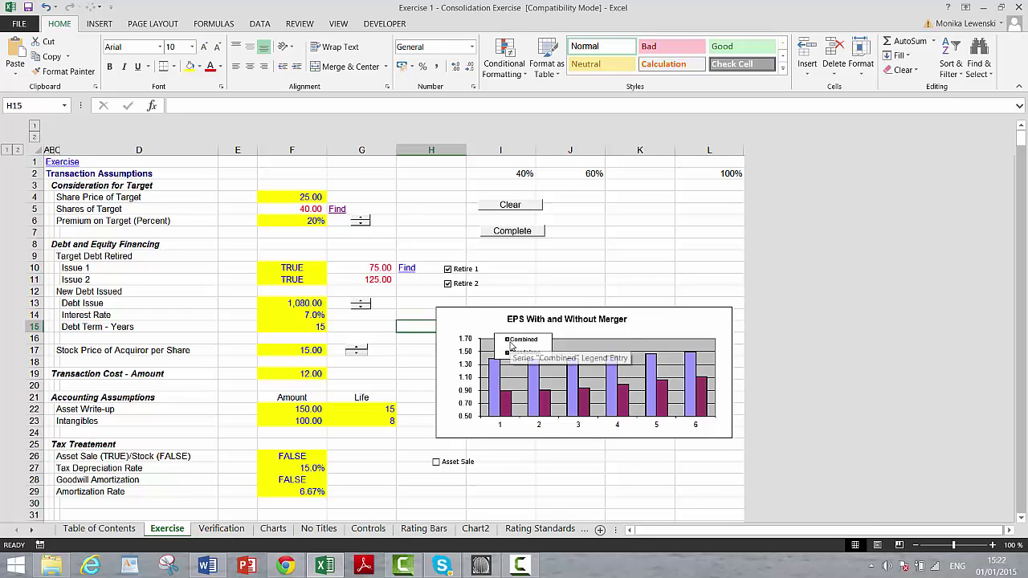
Set the Premium on Target in F6 to 0% to test its effect on the EPS chart.
mouse_move(509, 416)
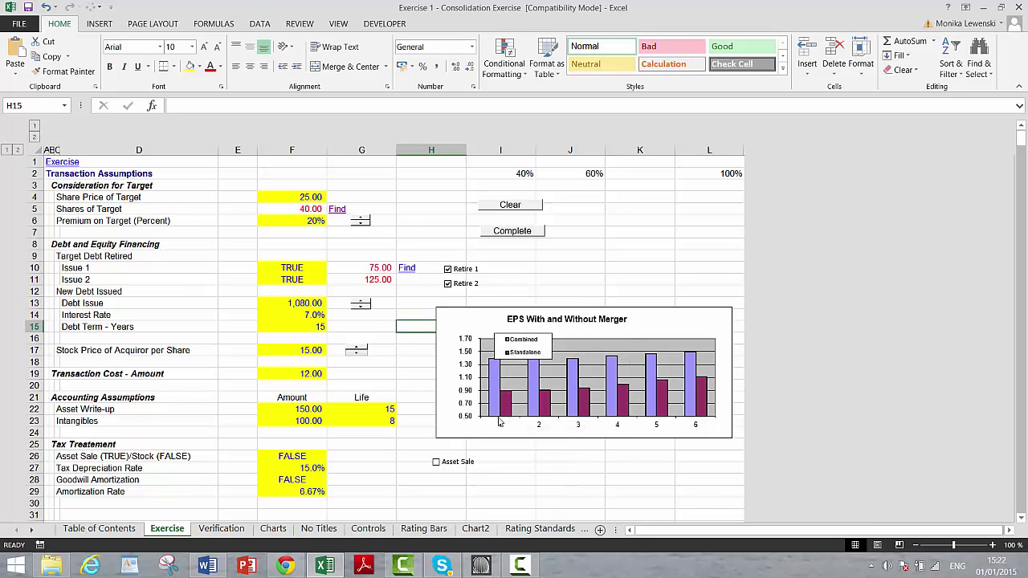
left_click(334, 237)
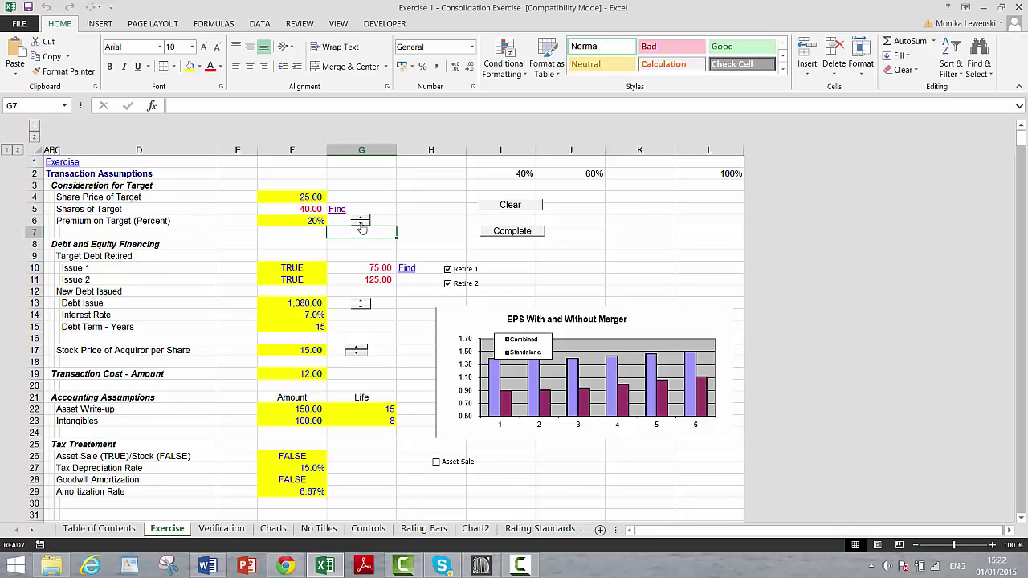
left_click(406, 208)
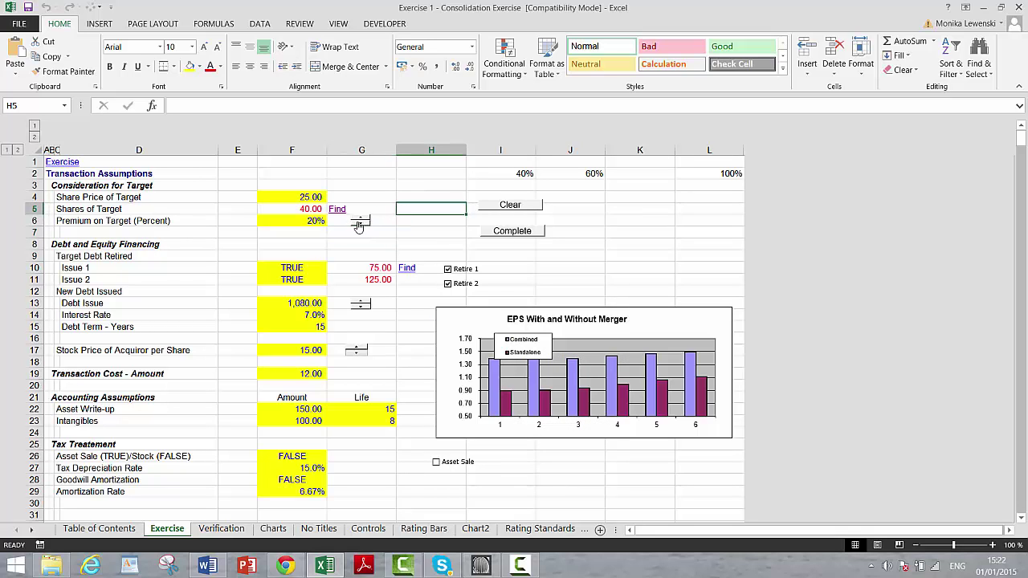
left_click(301, 225)
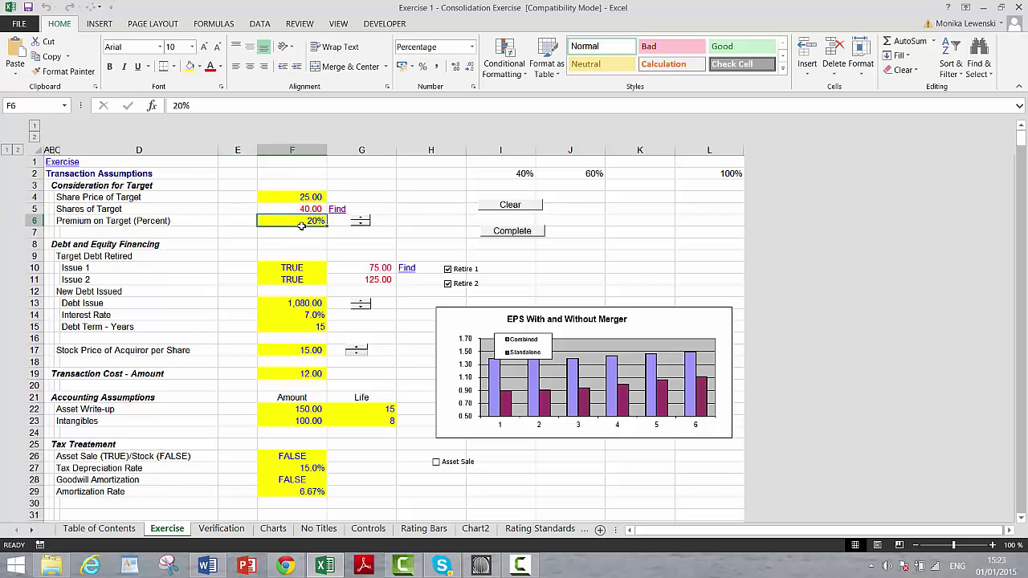
type("0")
key("Return")
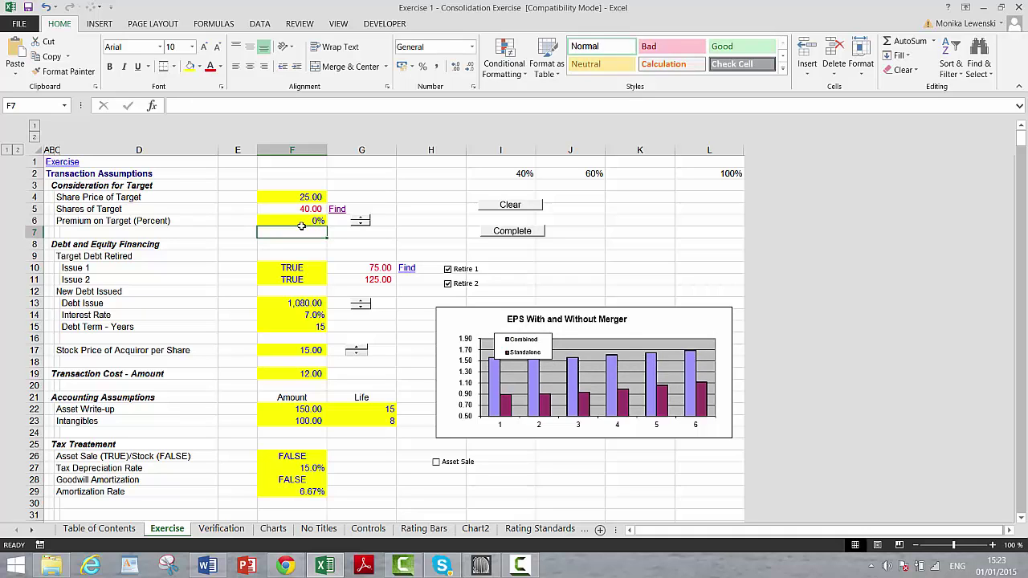
Set the Premium on Target in F6 to 100% to test its effect on the EPS chart.
left_click(302, 225)
type("0")
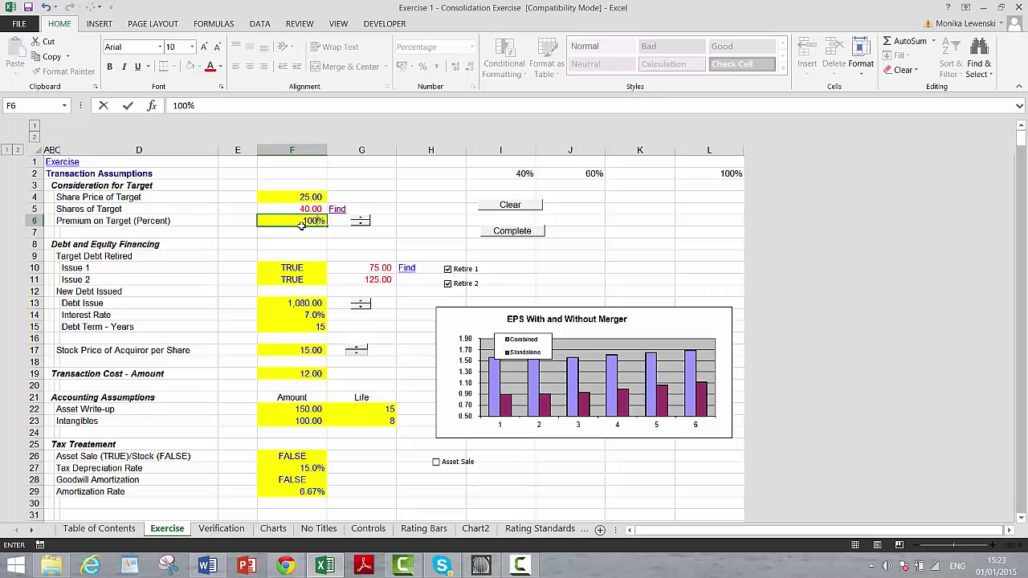
key("Return")
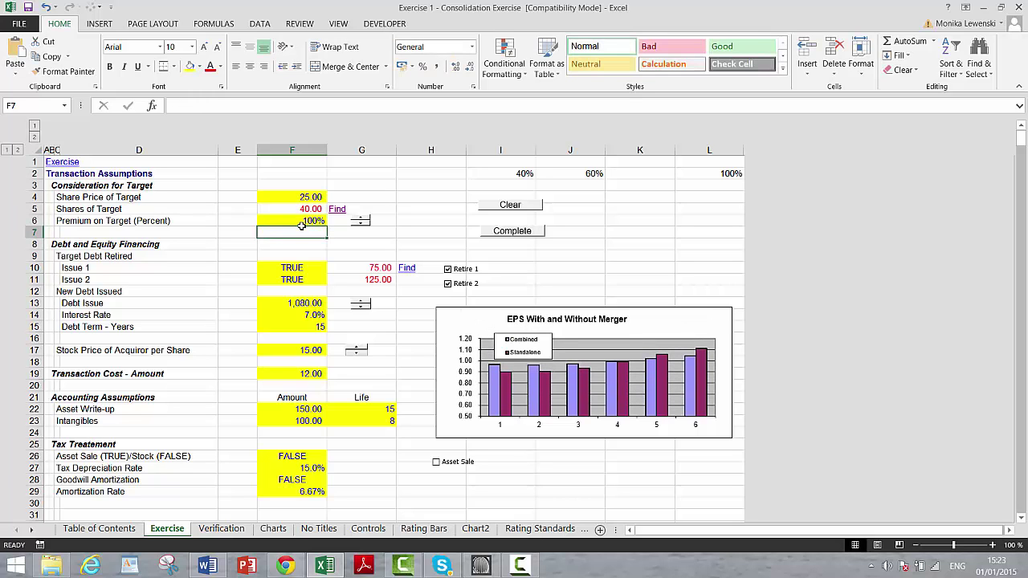
Set the Premium on Target in F6 to 50%.
left_click(301, 224)
type("50")
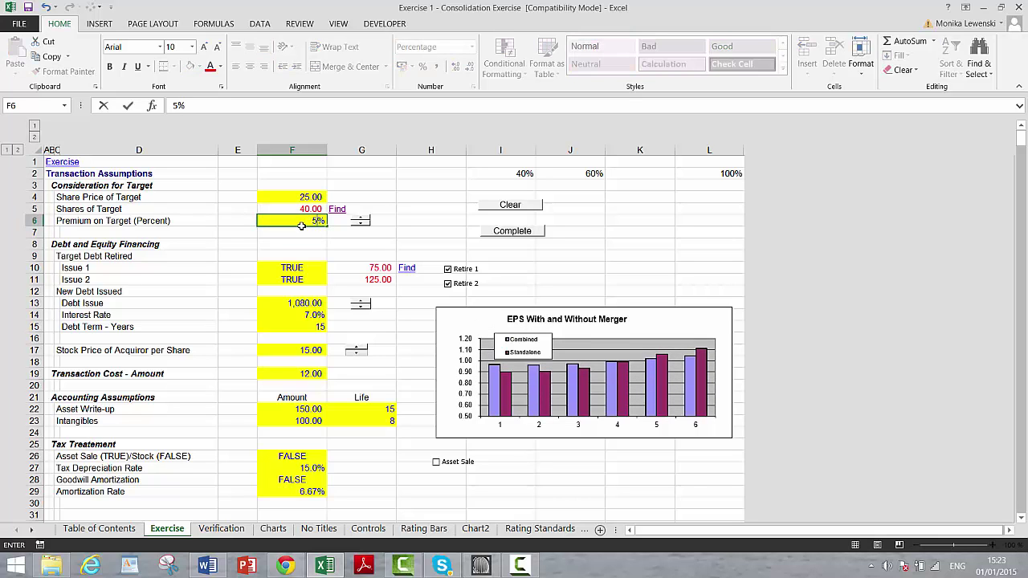
key("Return")
left_click(301, 224)
key("Return")
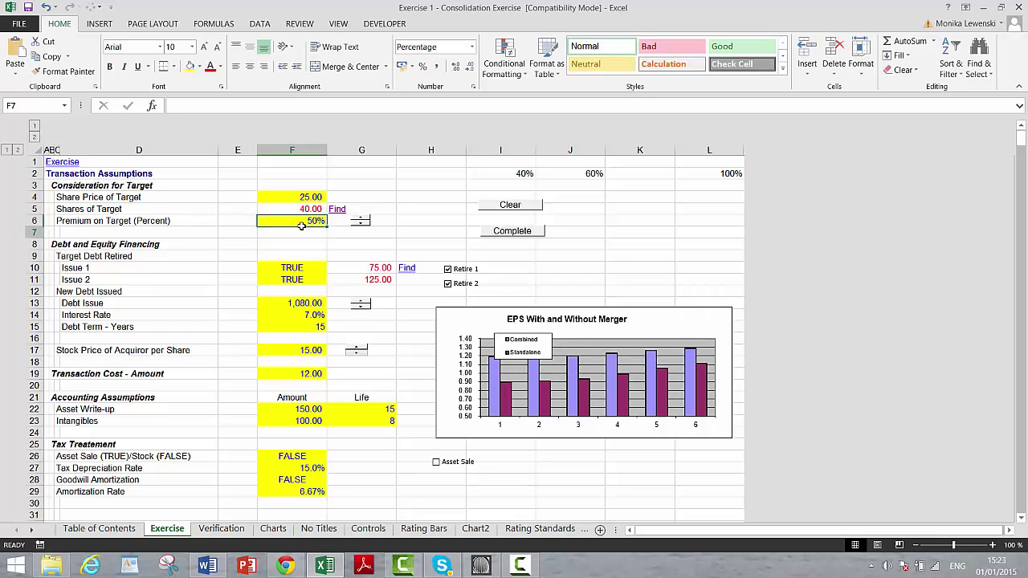
left_click(301, 225)
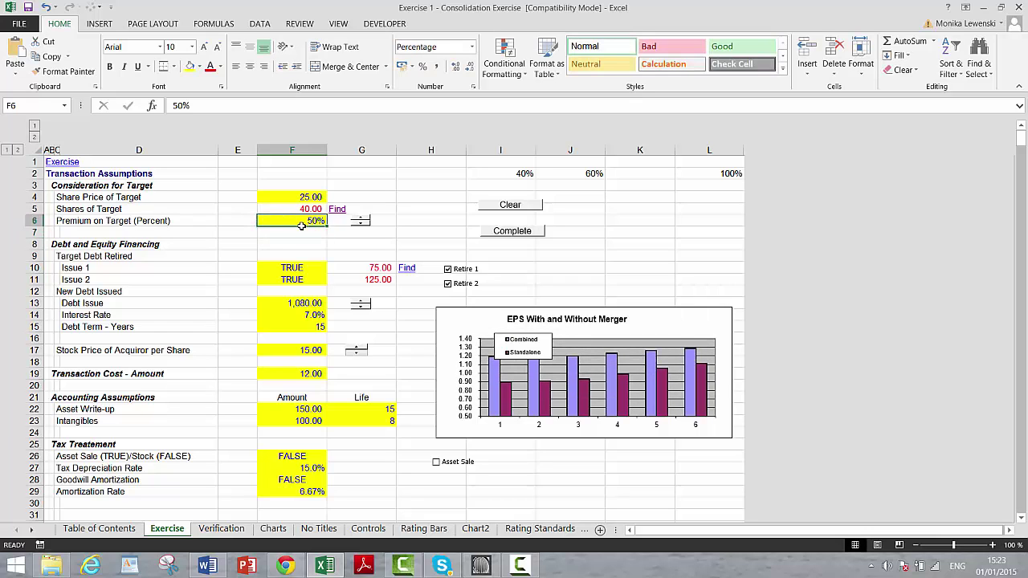
Look through the transaction, financing, accounting and tax assumptions in column F alongside the EPS chart.
key("Down")
key("Down")
key("Down")
key("Down")
key("Down")
key("Down")
key("Down")
key("Down")
key("Down")
key("Down")
key("Down")
key("Down")
key("Down")
key("Down")
key("Down")
key("Down")
key("Down")
key("Down")
key("Down")
key("Down")
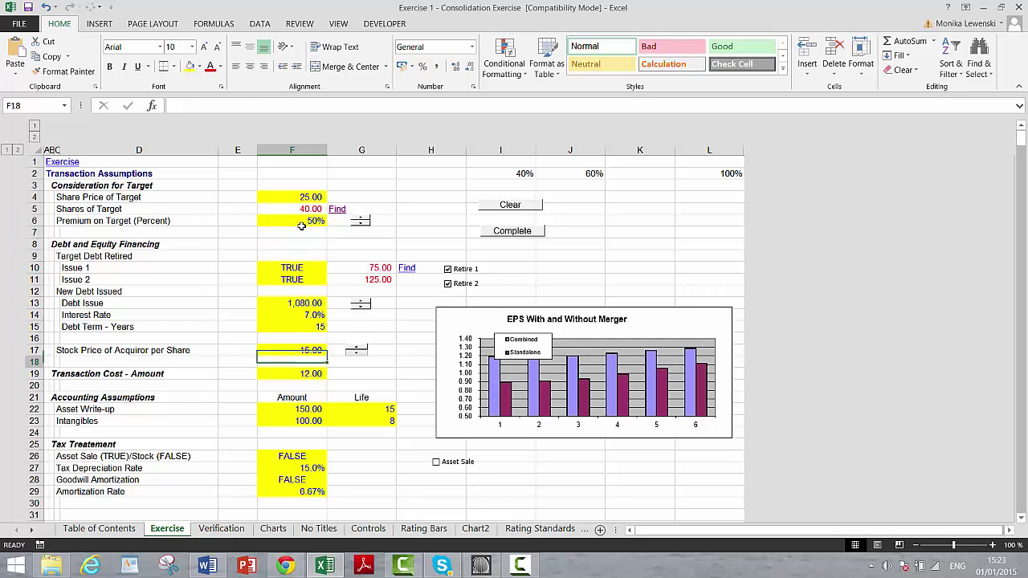
key("Down")
key("Up")
key("Up")
key("Up")
key("Up")
key("Up")
key("Up")
key("Up")
key("Up")
key("Up")
key("Up")
key("Up")
key("Up")
key("Up")
key("Up")
key("Up")
key("Up")
key("Up")
key("Up")
key("Up")
key("Up")
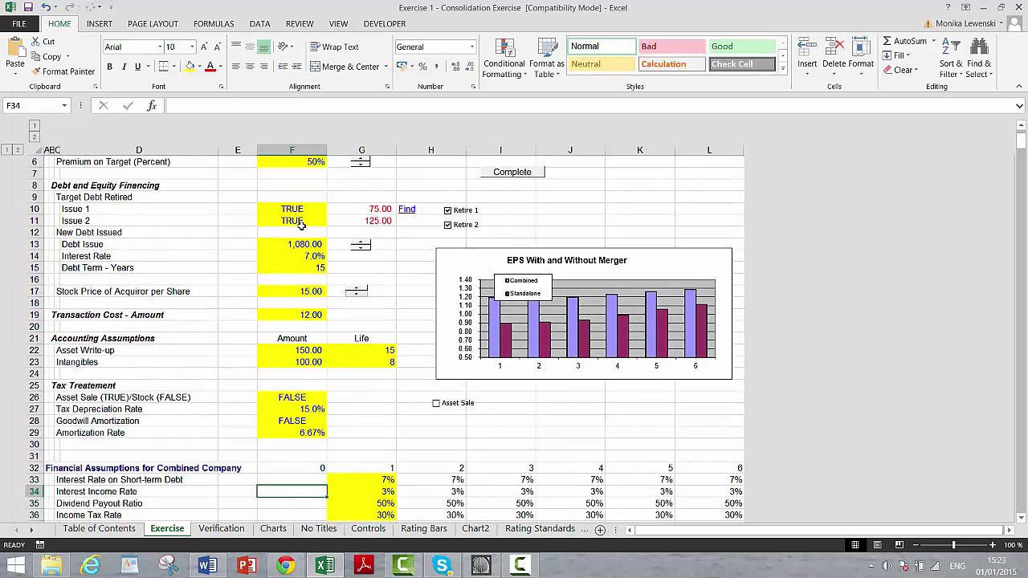
key("Up")
key("Up")
key("Up")
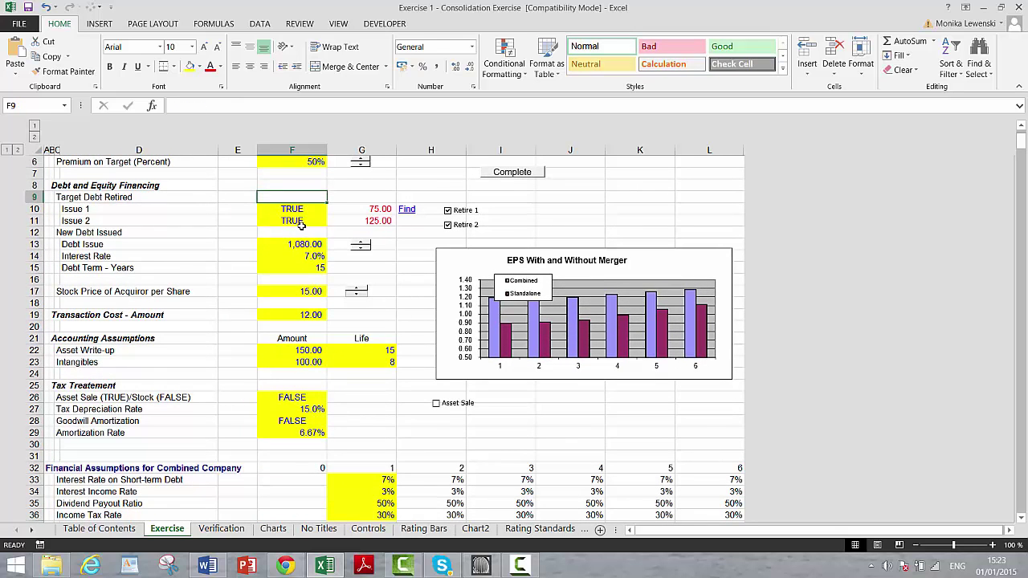
key("Up")
key("Up")
key("Up")
key("Up")
key("Up")
key("Up")
key("Up")
key("Up")
key("Up")
key("Up")
key("Down")
key("Down")
key("Down")
key("Down")
key("Down")
key("Down")
key("Down")
key("Down")
key("Down")
key("Down")
key("Down")
key("Down")
key("Down")
key("Down")
key("Down")
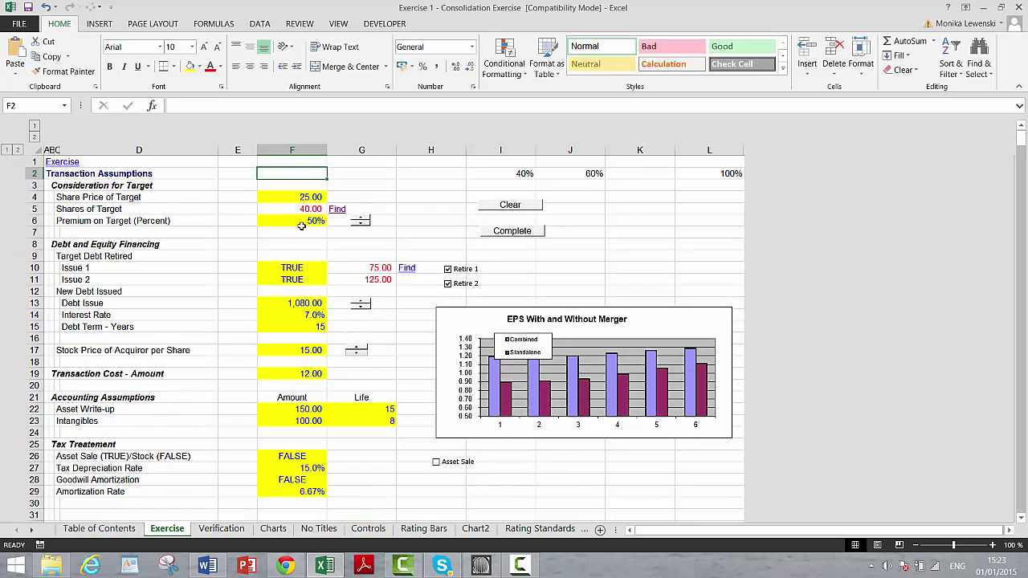
Set the Debt Issue in F13 to 500 to test its effect on the EPS chart.
key("Up")
key("Up")
key("Up")
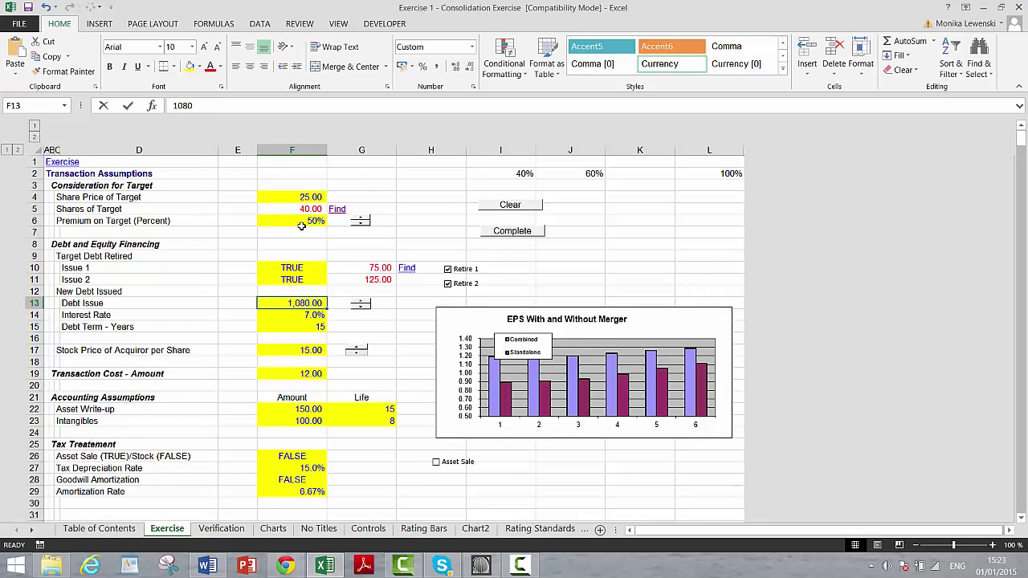
type("500")
key("Return")
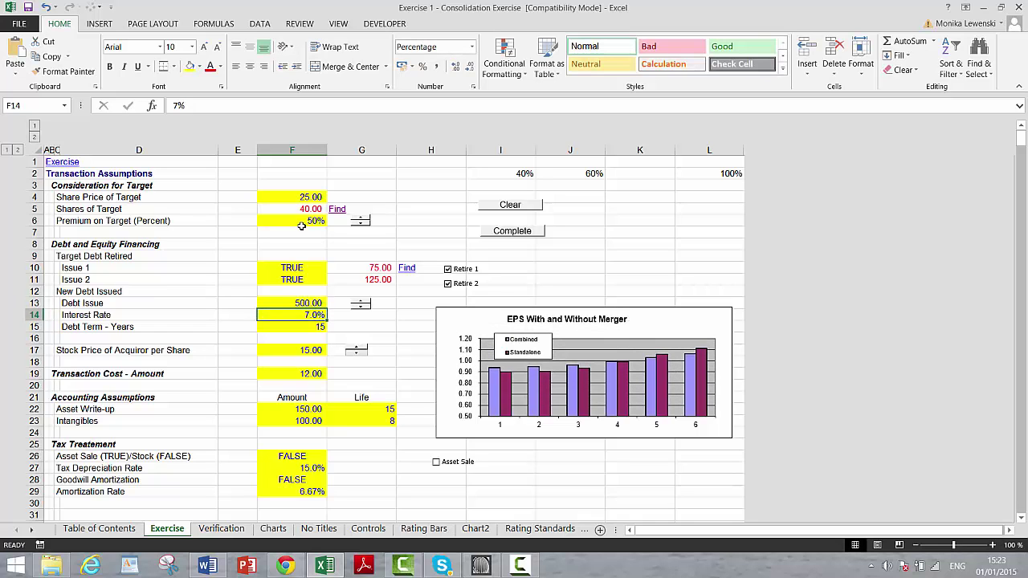
Set the Debt Issue in F13 to 1000 to compare the EPS chart under heavier debt financing.
key("Up")
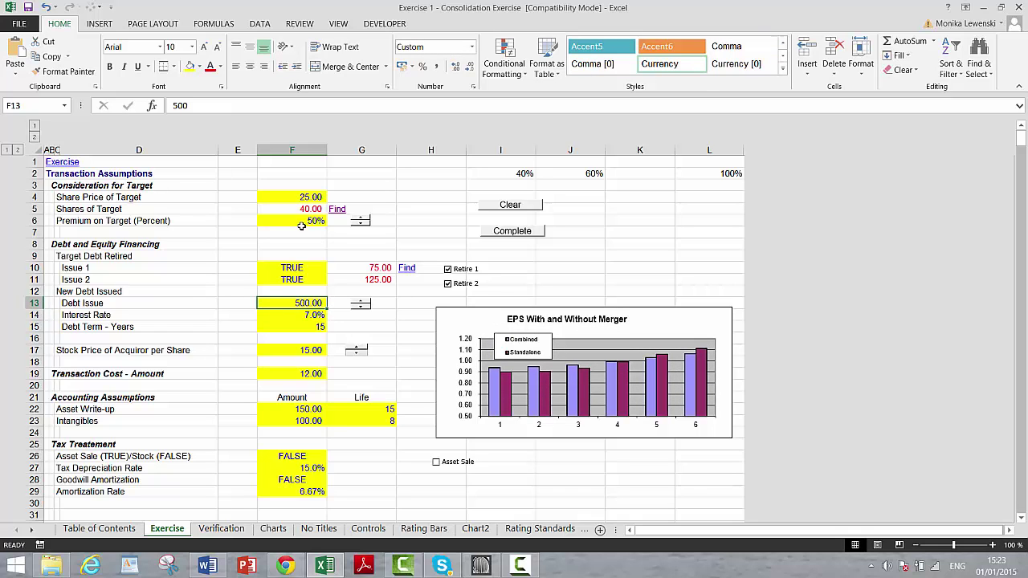
type("100")
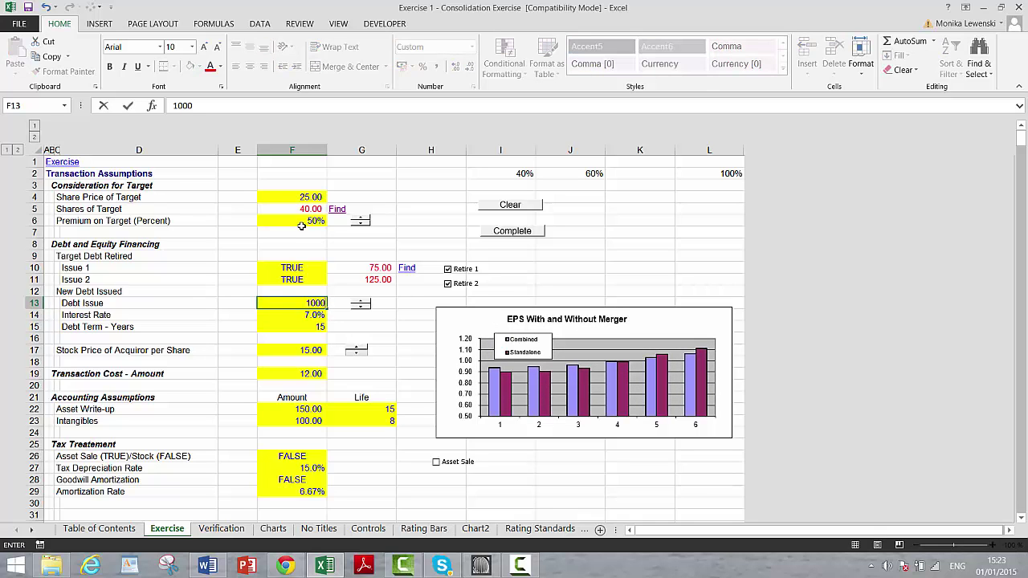
key("Return")
key("Down")
key("Down")
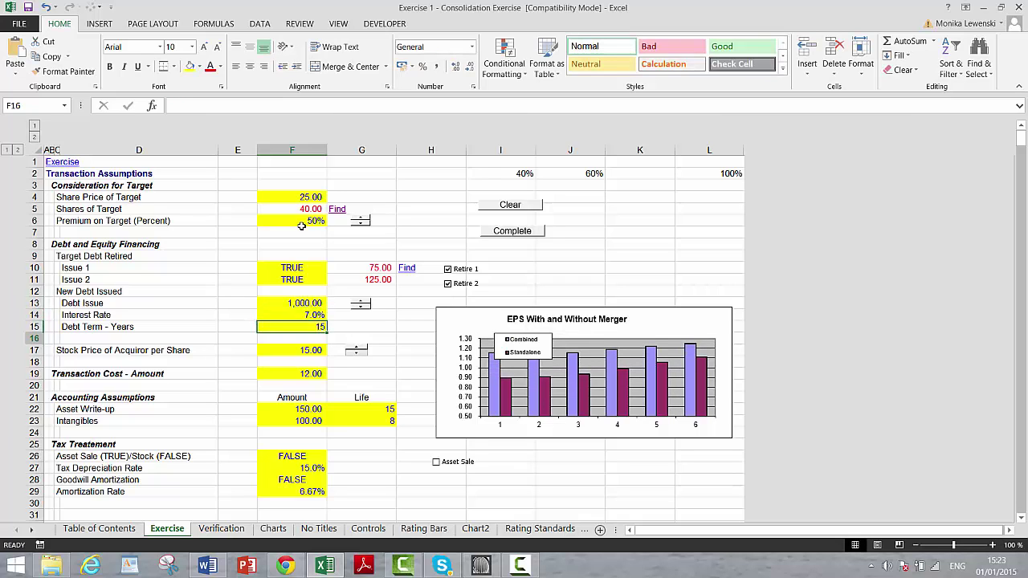
Return the Debt Issue in F13 to 500.
key("Up")
key("Up")
key("Up")
type("500")
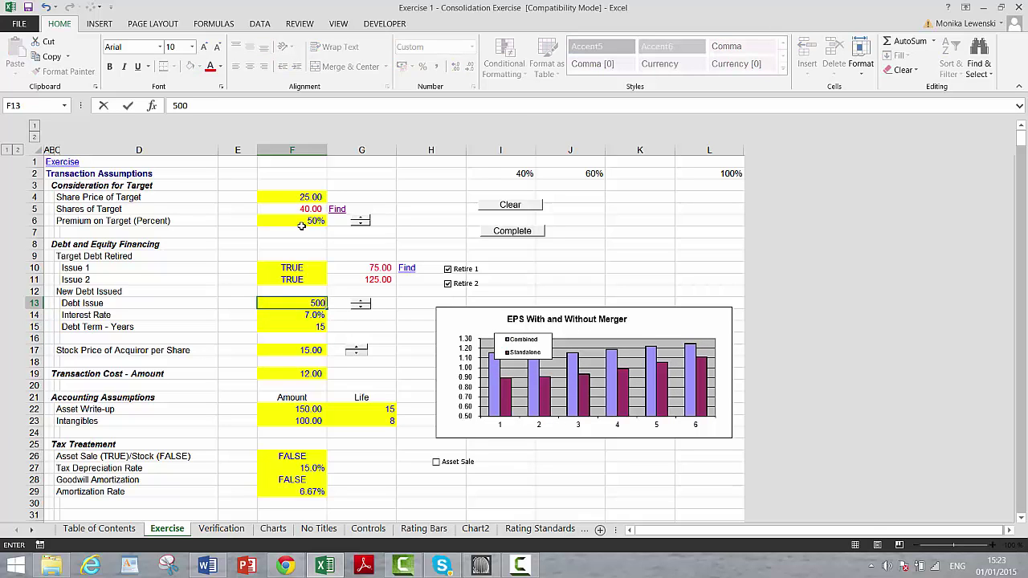
key("Return")
Adjust the EBITDA Increase synergy in row 39 to 25.00 to test its effect on combined EPS.
key("Down")
key("Down")
key("Down")
key("Down")
key("Down")
key("Down")
key("Down")
key("Down")
key("Down")
key("Down")
key("Down")
key("Down")
key("Down")
key("Down")
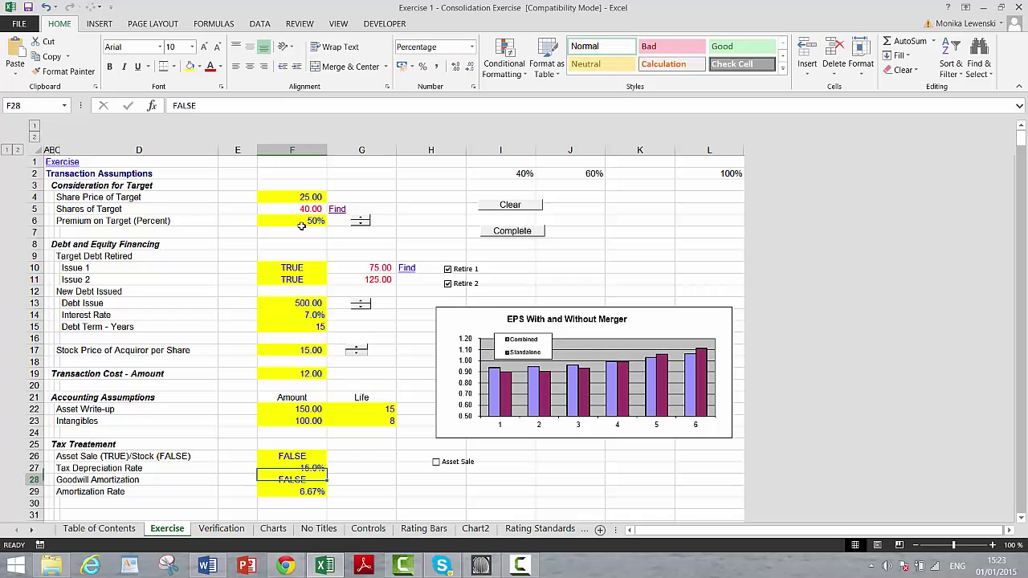
key("Down")
key("Down")
key("Down")
key("Down")
key("Down")
key("Down")
key("Down")
key("Down")
key("Down")
key("Down")
key("Down")
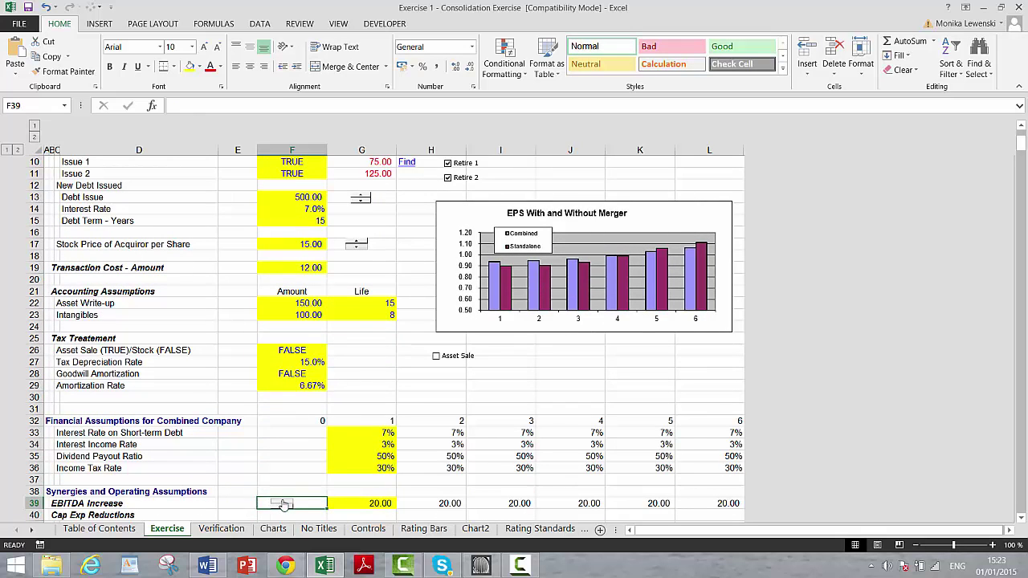
left_click_drag(282, 504, 282, 509)
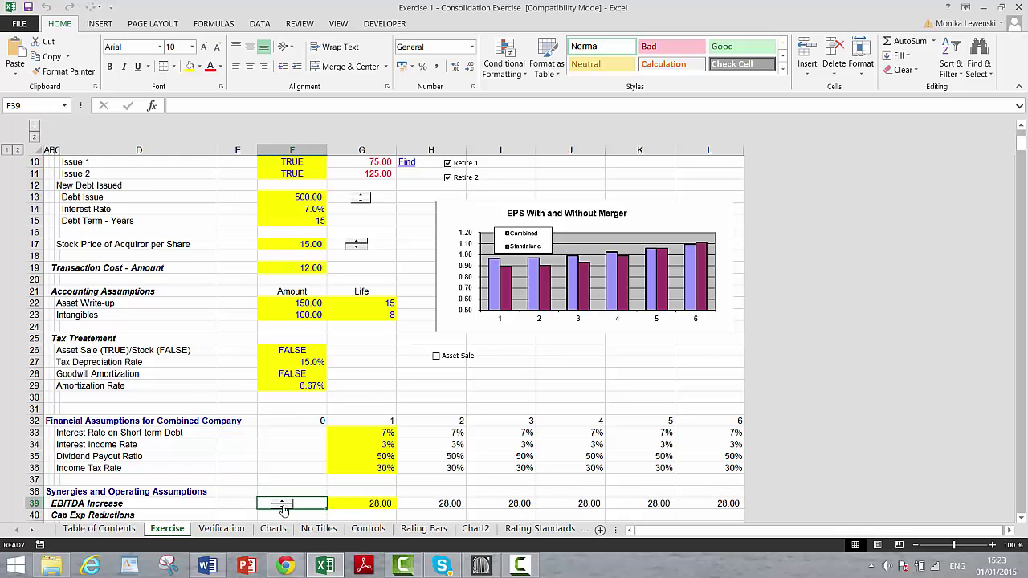
left_click(284, 508)
left_click(284, 509)
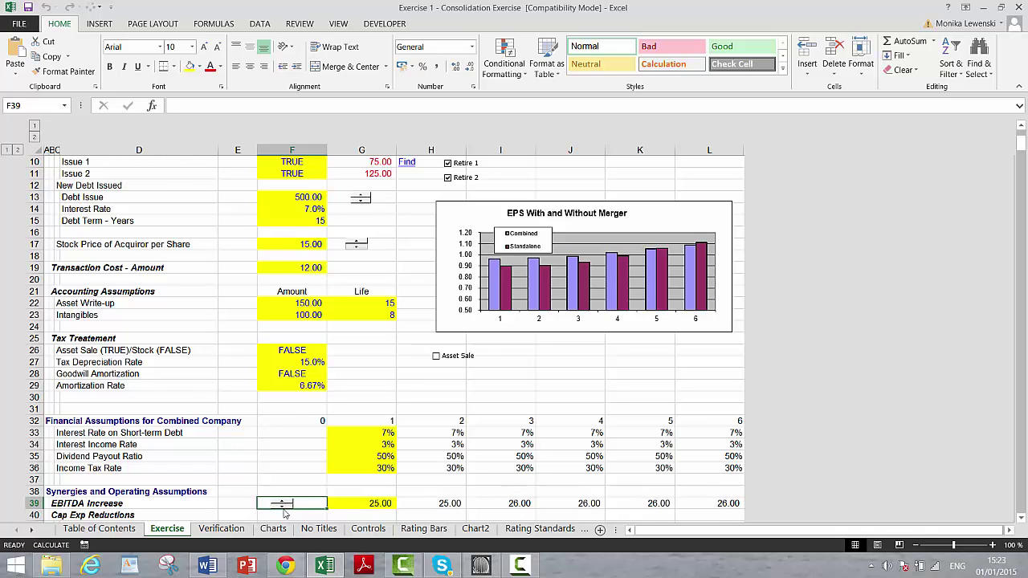
left_click(284, 509)
Go back to the Transaction Assumptions and examine the EPS With and Without Merger chart against them.
key("Up")
key("Up")
key("Up")
key("Up")
key("Up")
key("Up")
key("Up")
key("Up")
key("Up")
key("Up")
key("Up")
key("Up")
key("Up")
key("Up")
key("Up")
key("Up")
key("Up")
key("Up")
key("Up")
key("Up")
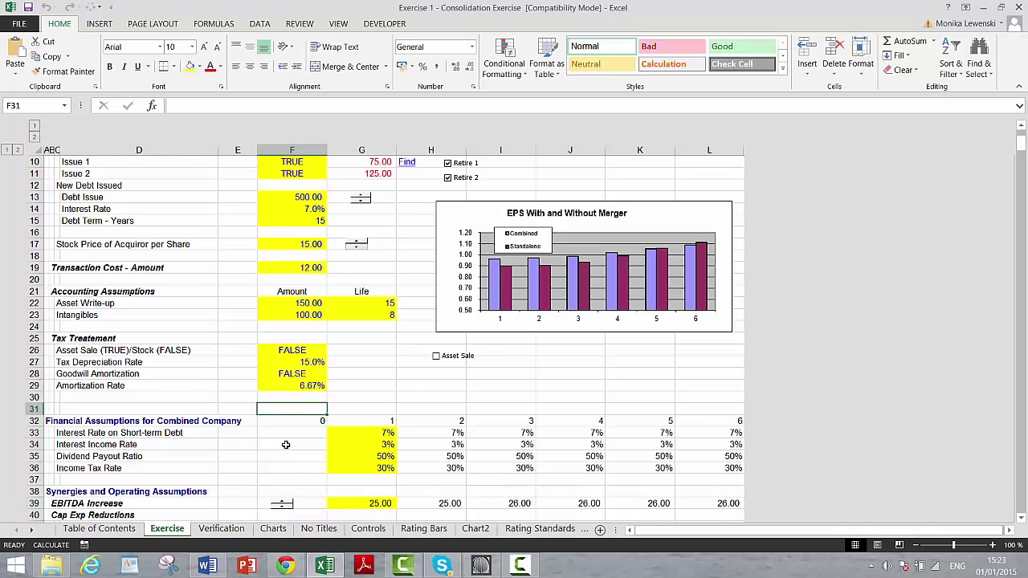
key("Up")
key("Up")
key("Up")
key("Up")
key("Up")
key("Up")
key("Up")
key("Up")
key("Up")
key("Up")
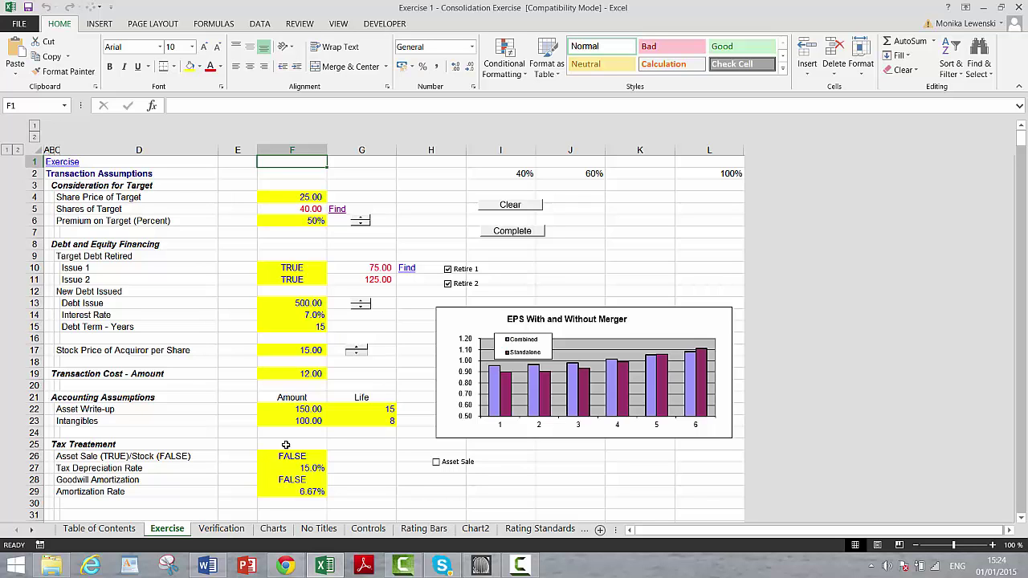
Save the workbook as an Excel Macro-Enabled Workbook, keeping the file name Exercise 1 - Consolidation Exercise.
key("ctrl+s")
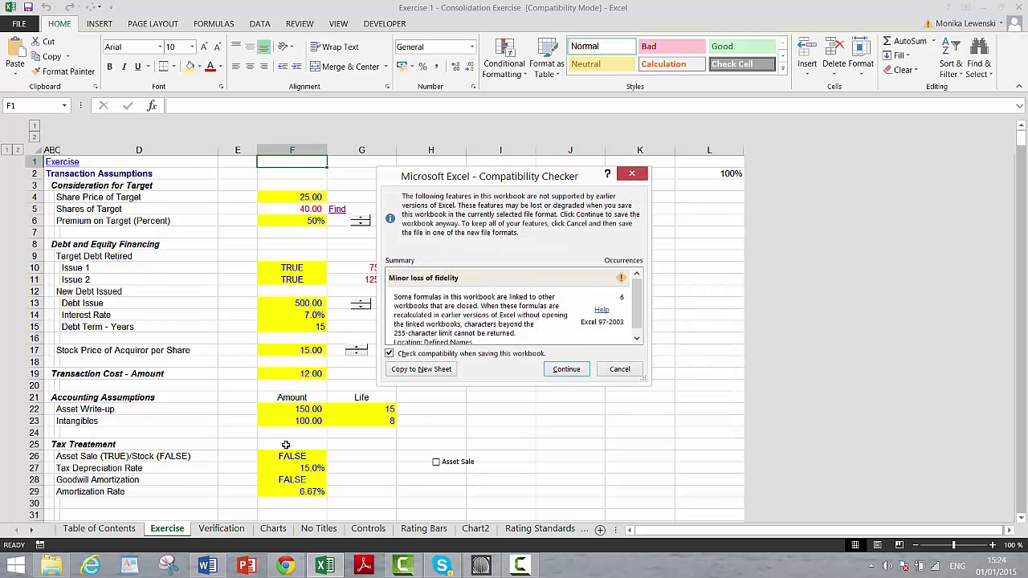
left_click(632, 174)
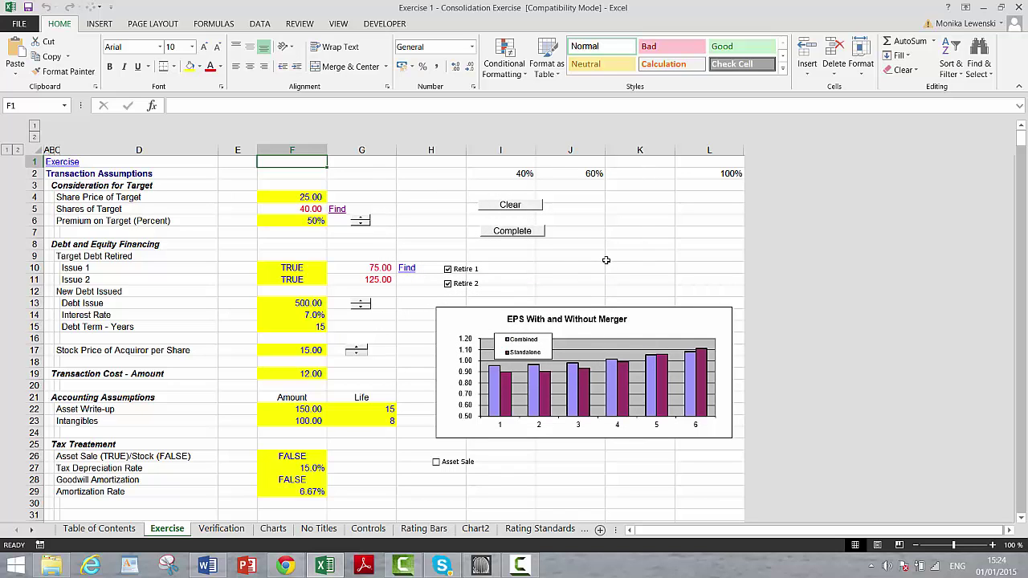
key("F12")
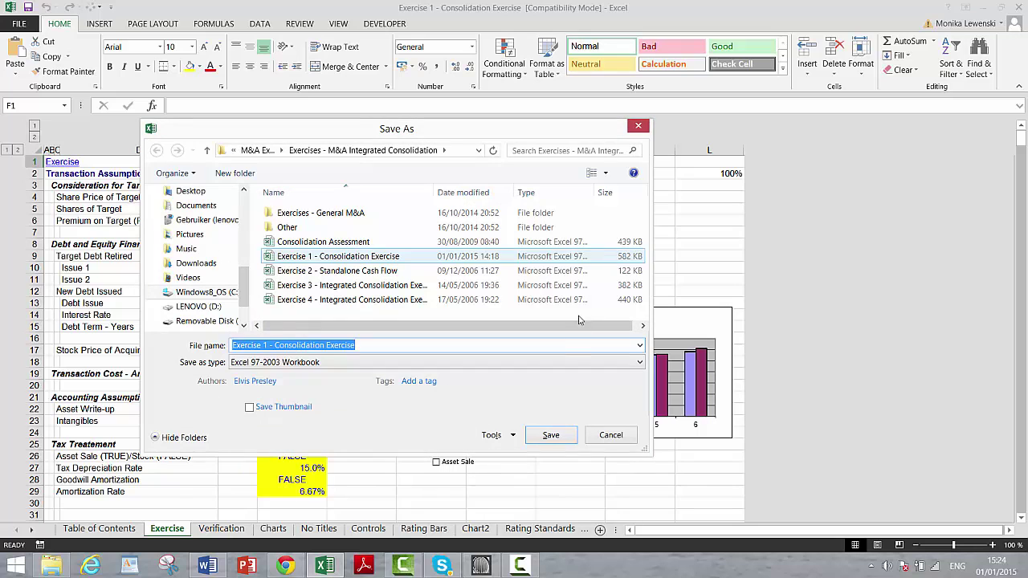
left_click(642, 363)
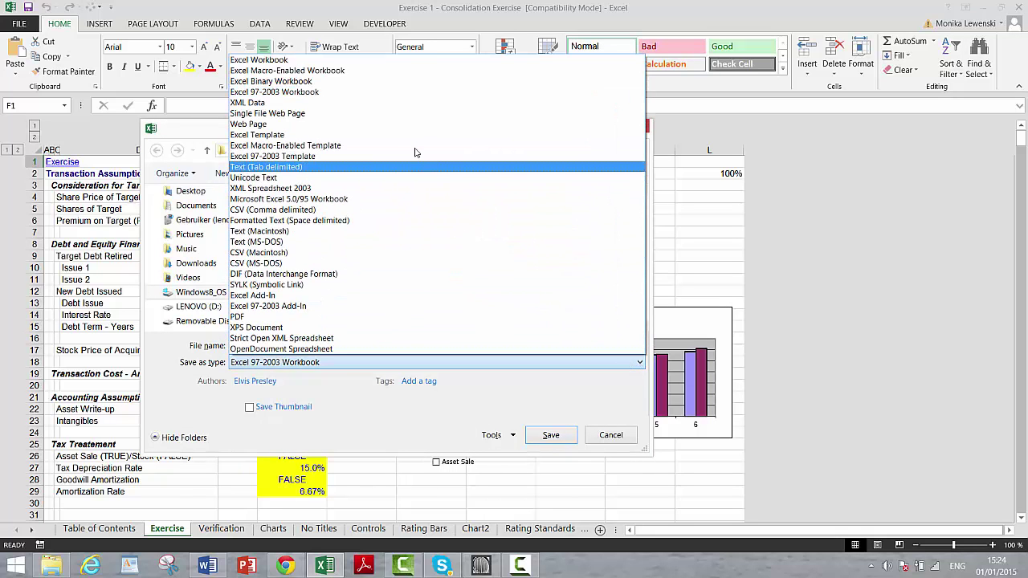
left_click(383, 72)
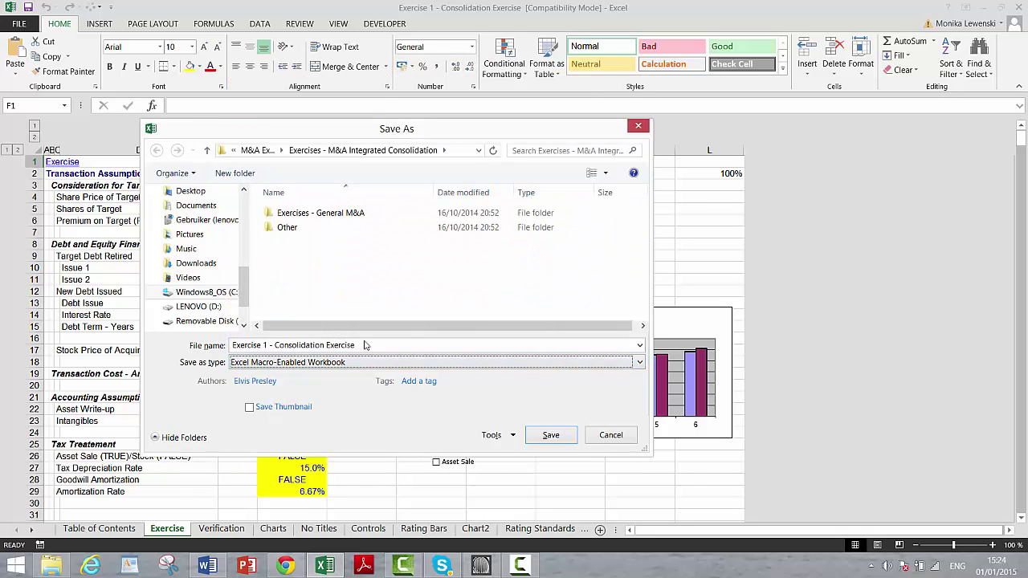
left_click(551, 436)
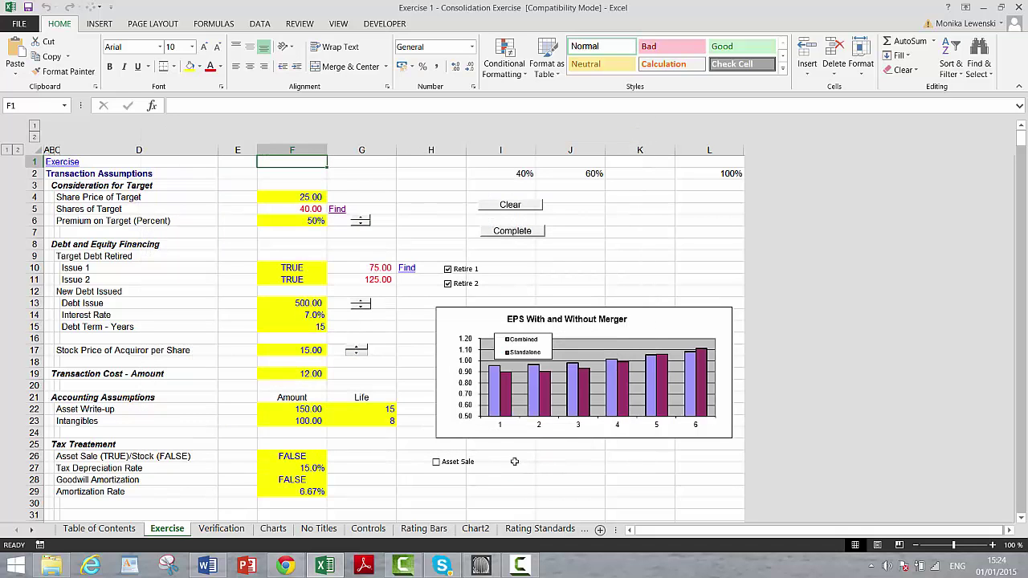
Set the Premium on Target in F6 to 20%.
left_click(543, 458)
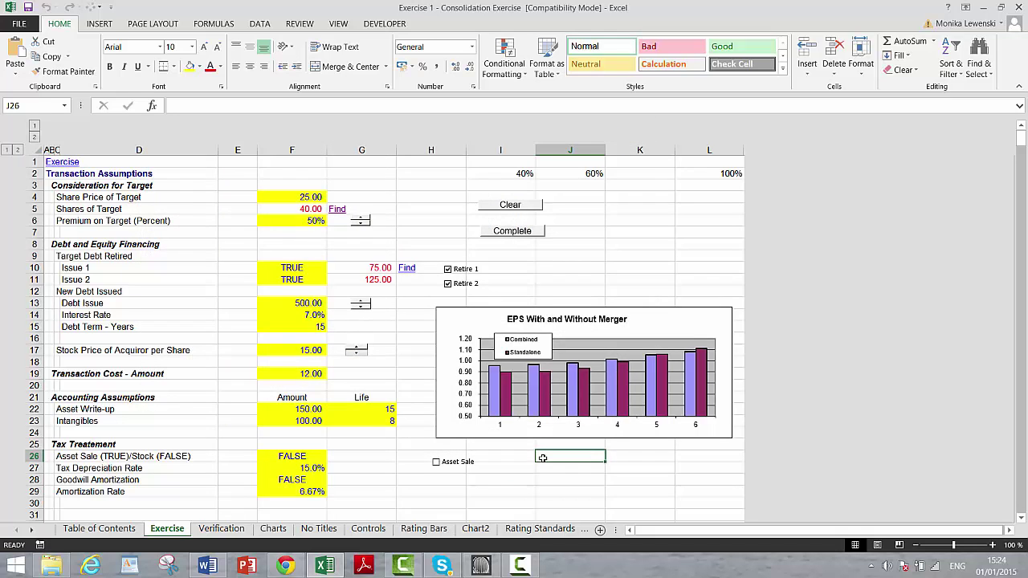
left_click(281, 220)
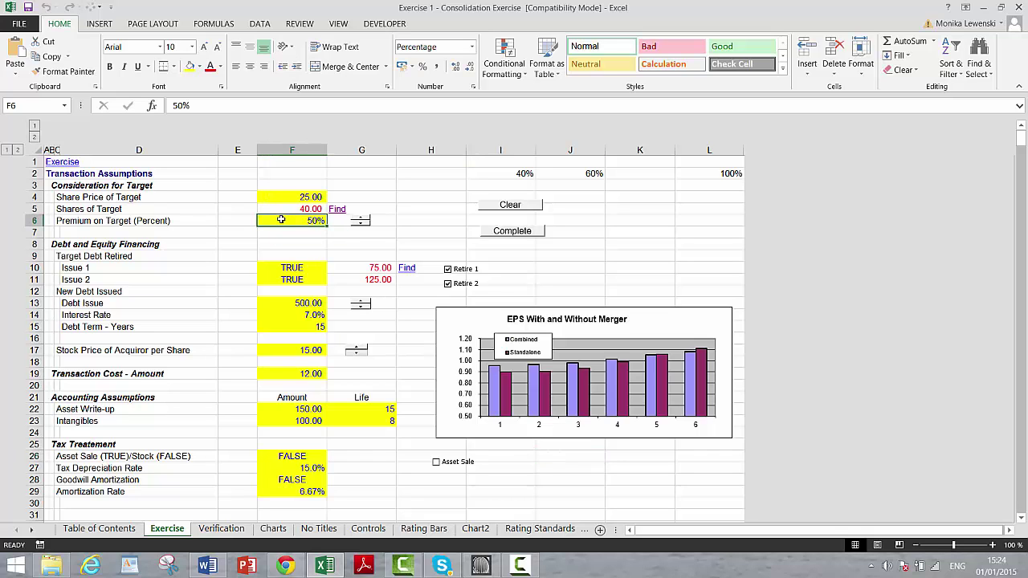
type("20")
key("Return")
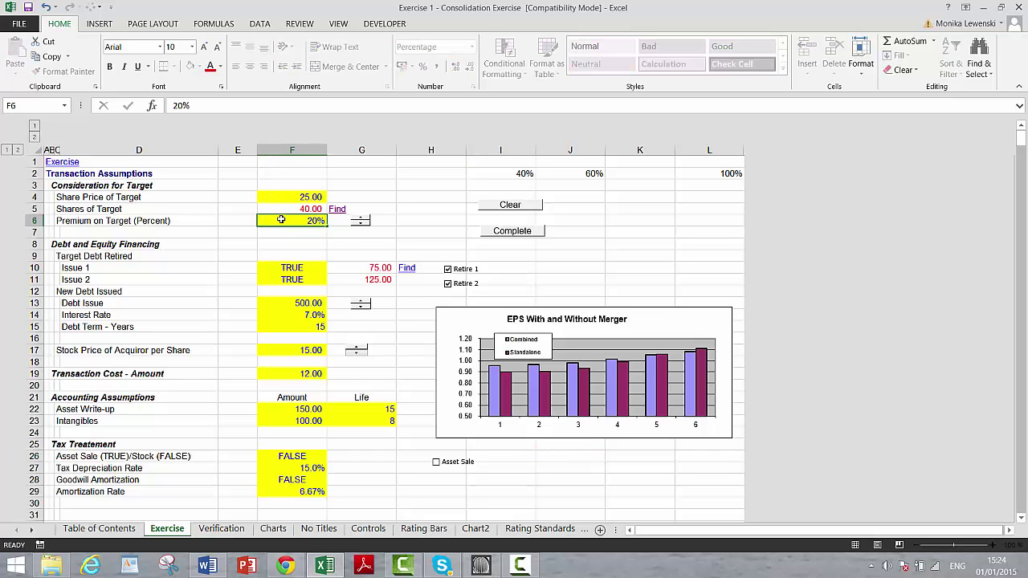
key("Return")
Set the Debt Issue in F13 to 1000 and select an empty cell below the EPS chart.
key("Down")
key("Down")
key("Down")
key("Down")
key("Down")
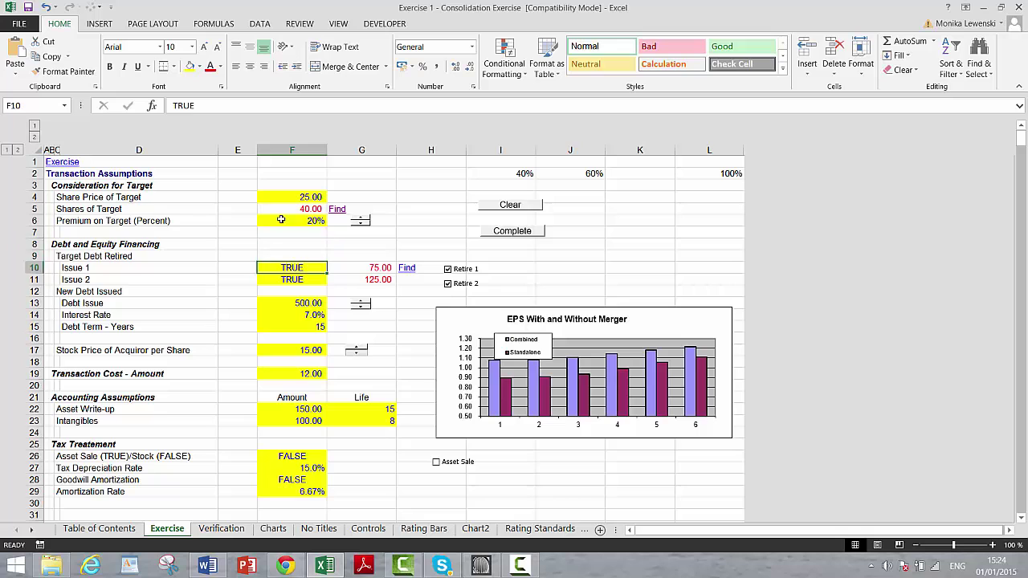
type("1000")
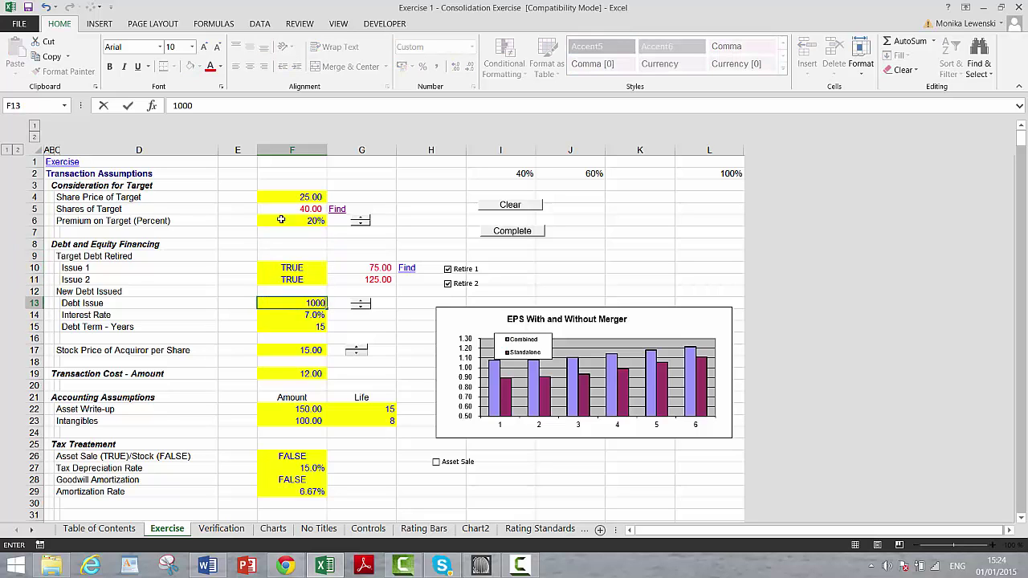
key("Return")
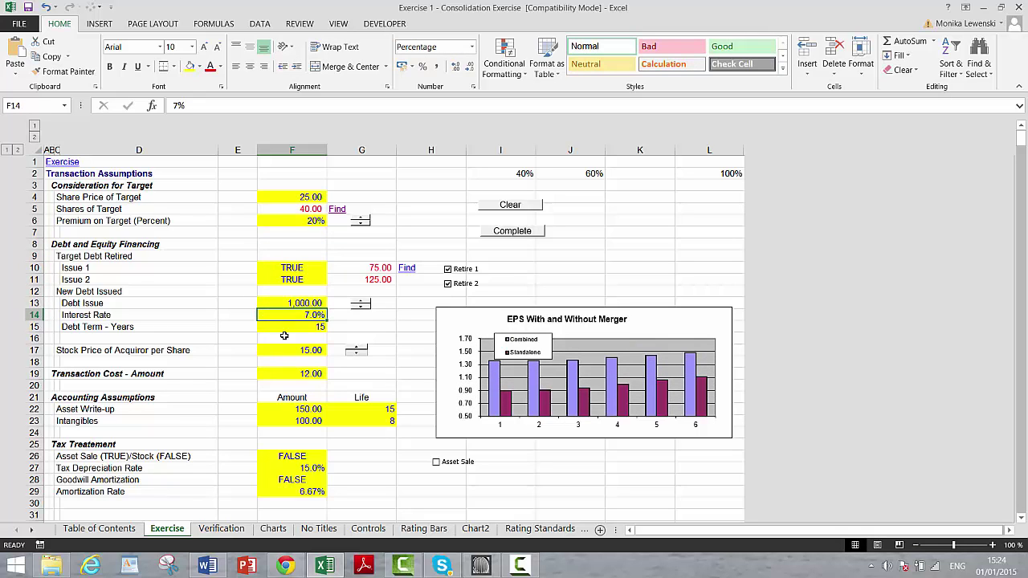
left_click(425, 493)
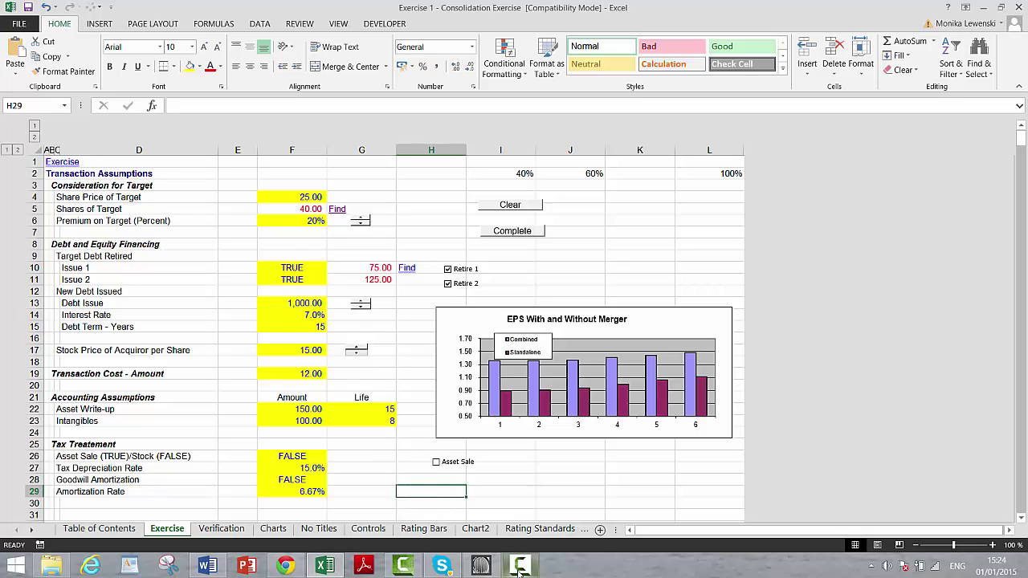
left_click(520, 566)
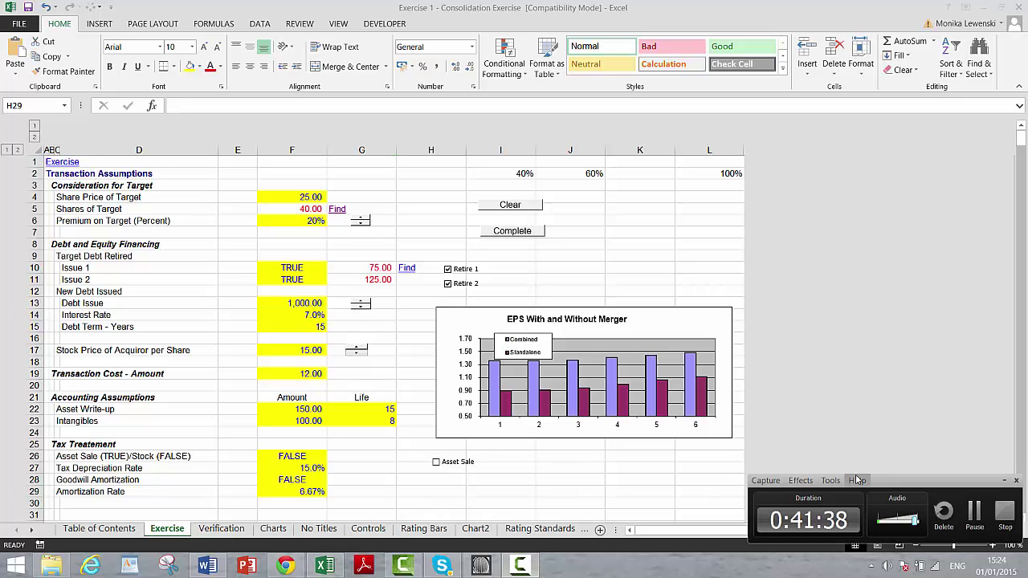